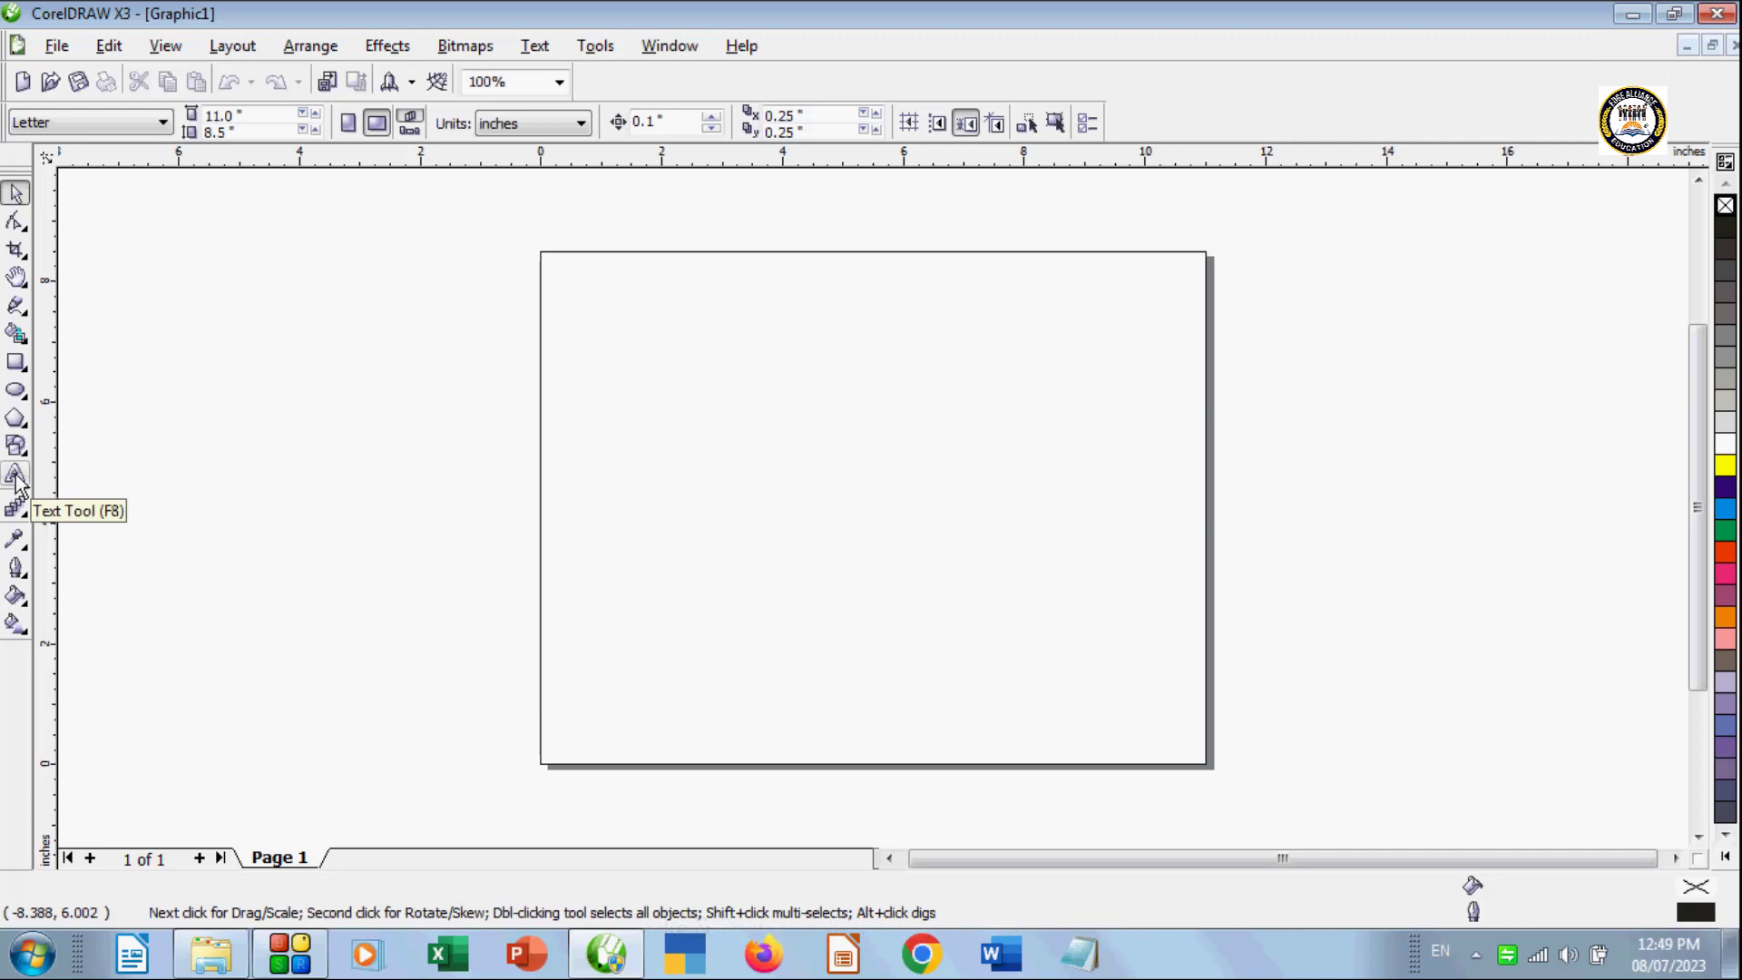
# Step: Add artistic text reading "Welcome to Edge Educations" in the upper part of the page
pyautogui.click(16, 475)
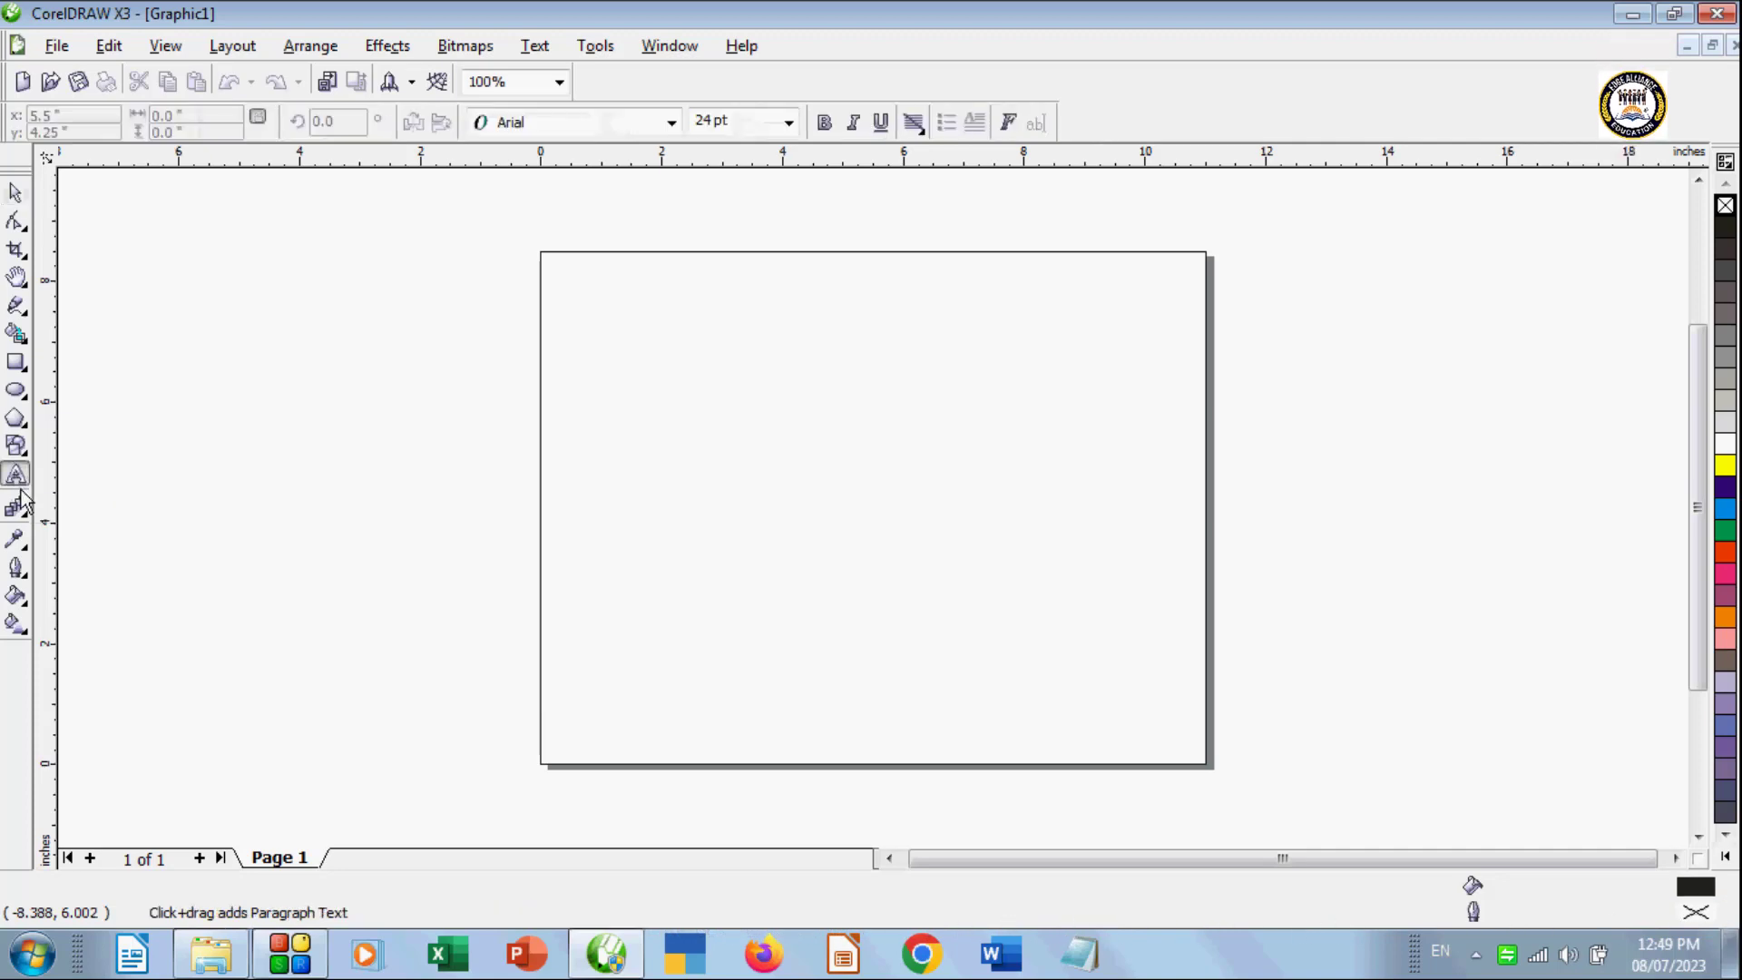
pyautogui.click(619, 390)
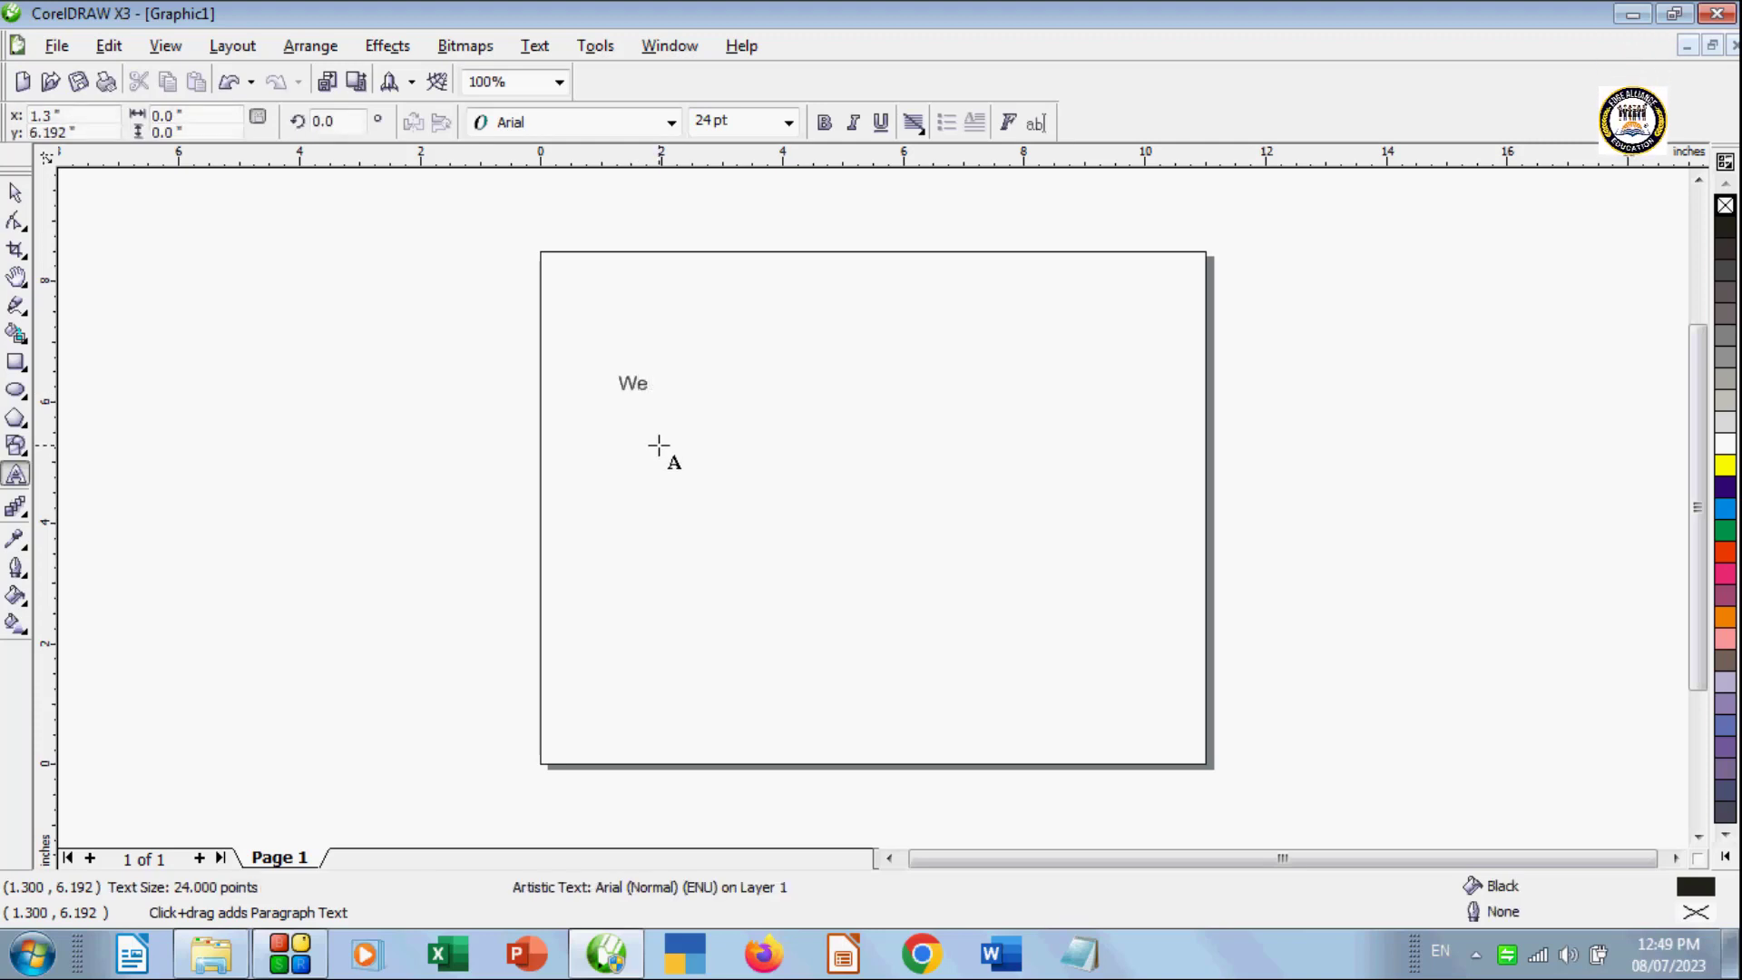
pyautogui.write('Welcom')
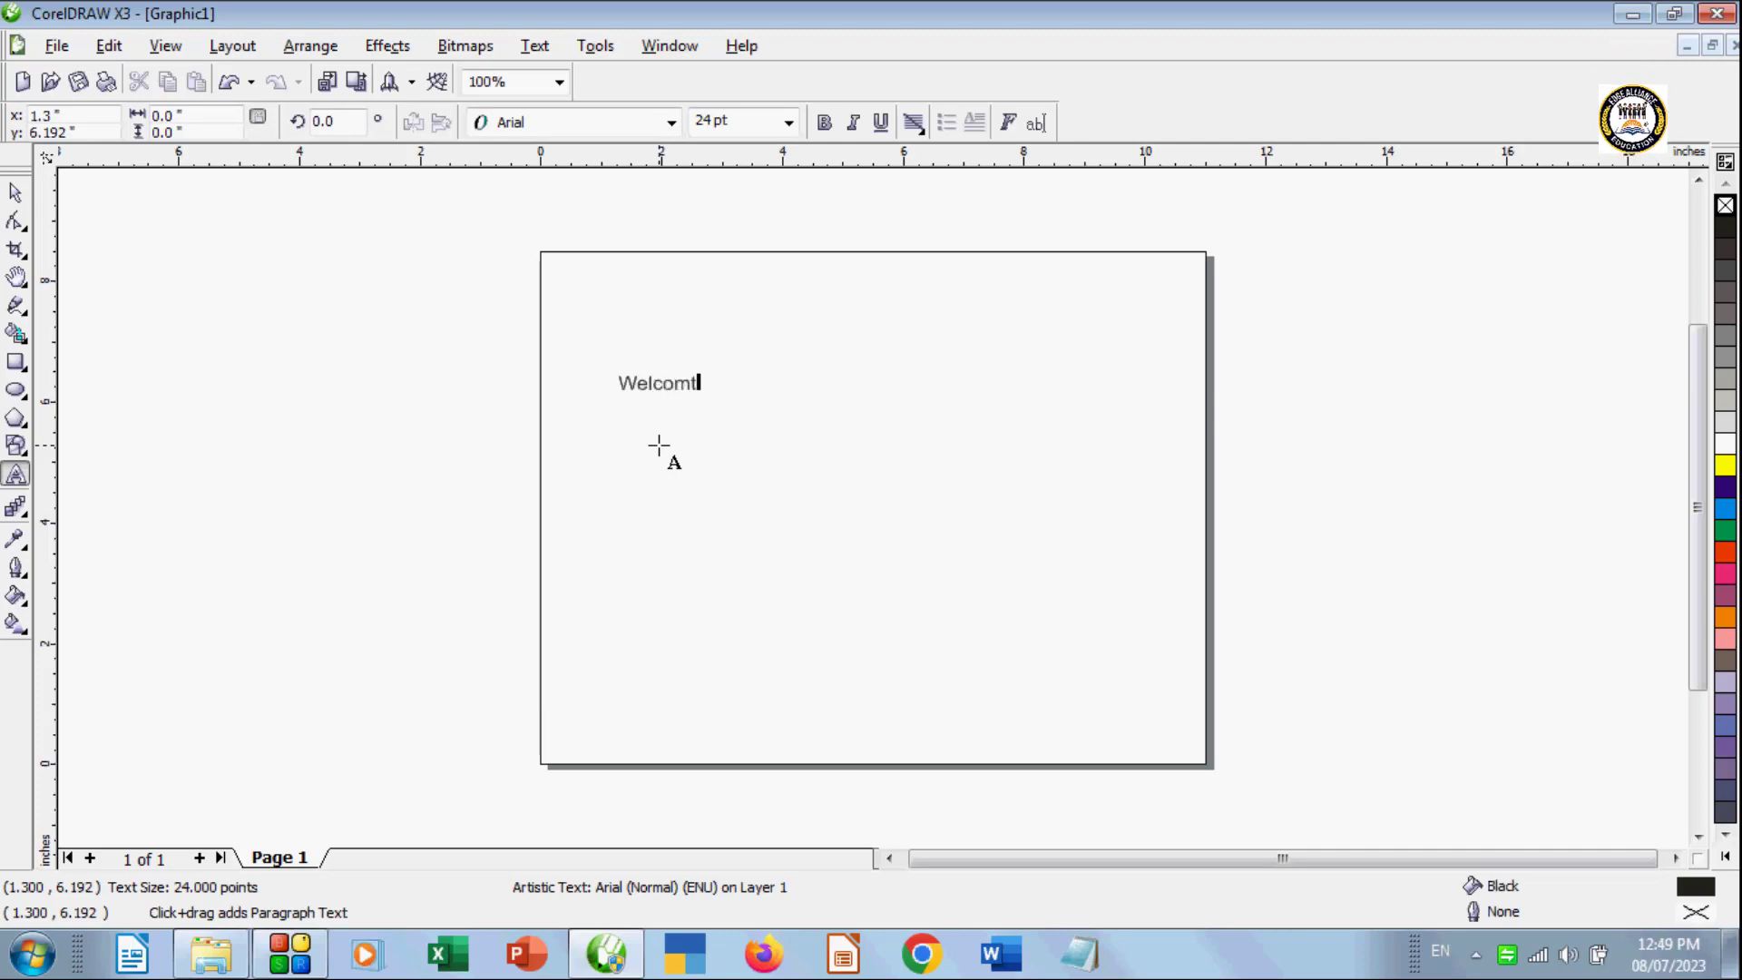
pyautogui.write('e')
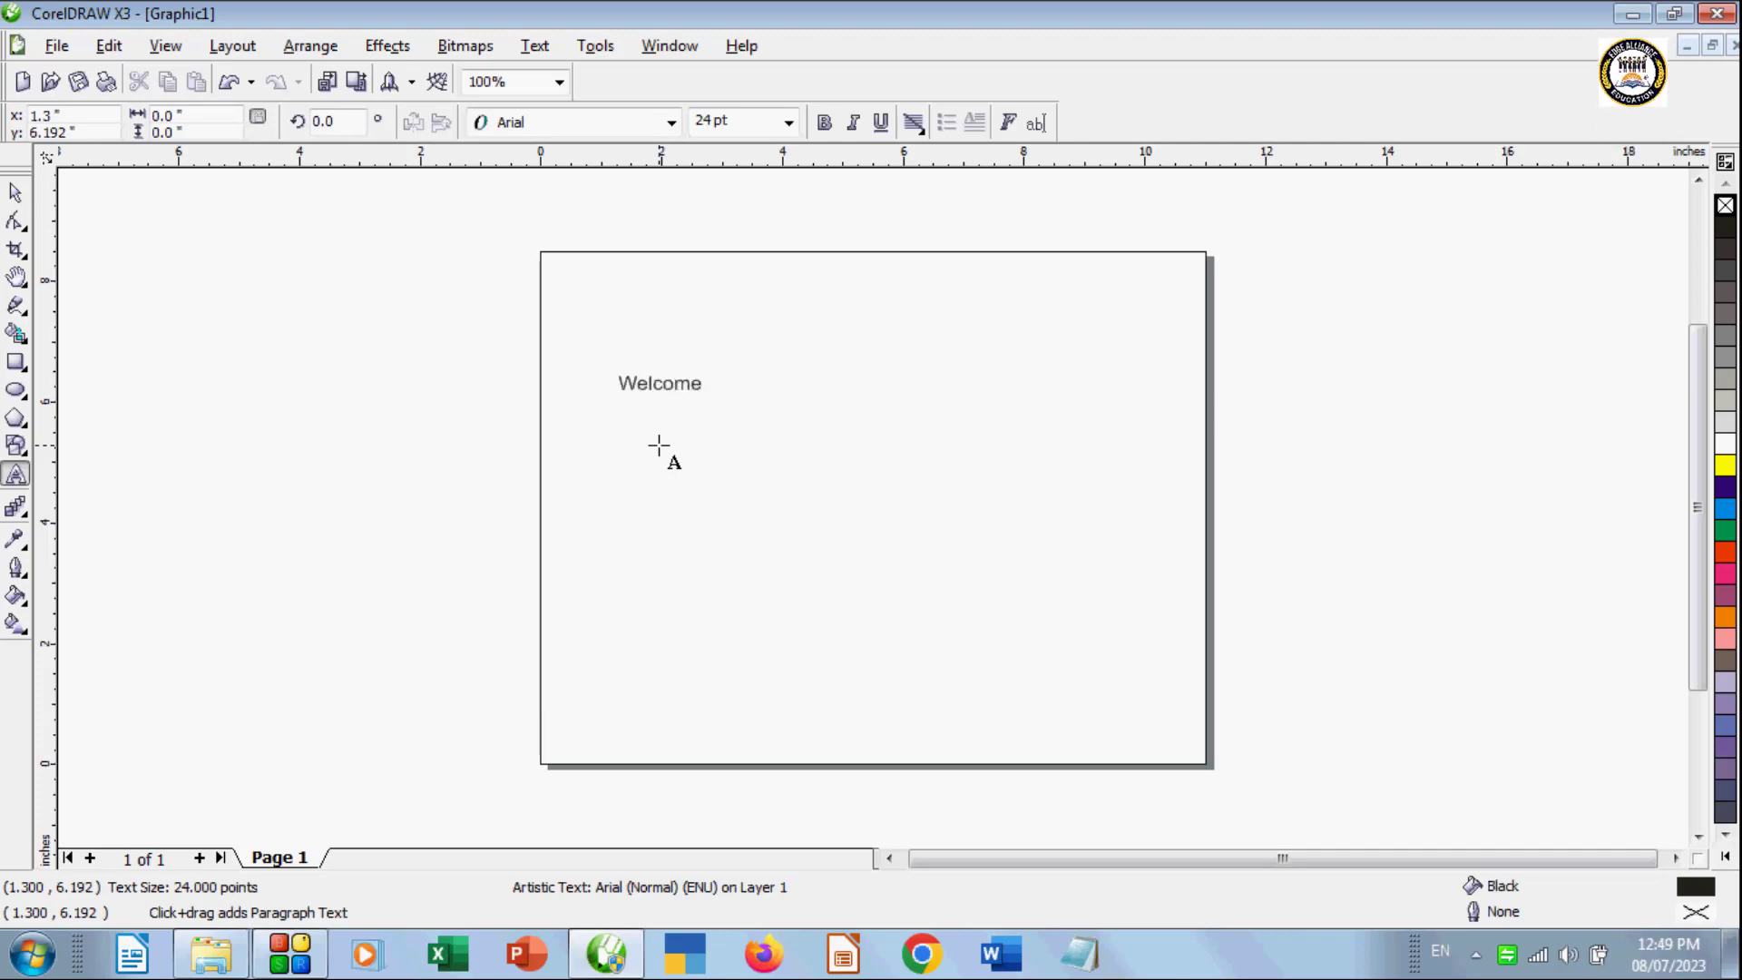
pyautogui.write(' to Edge')
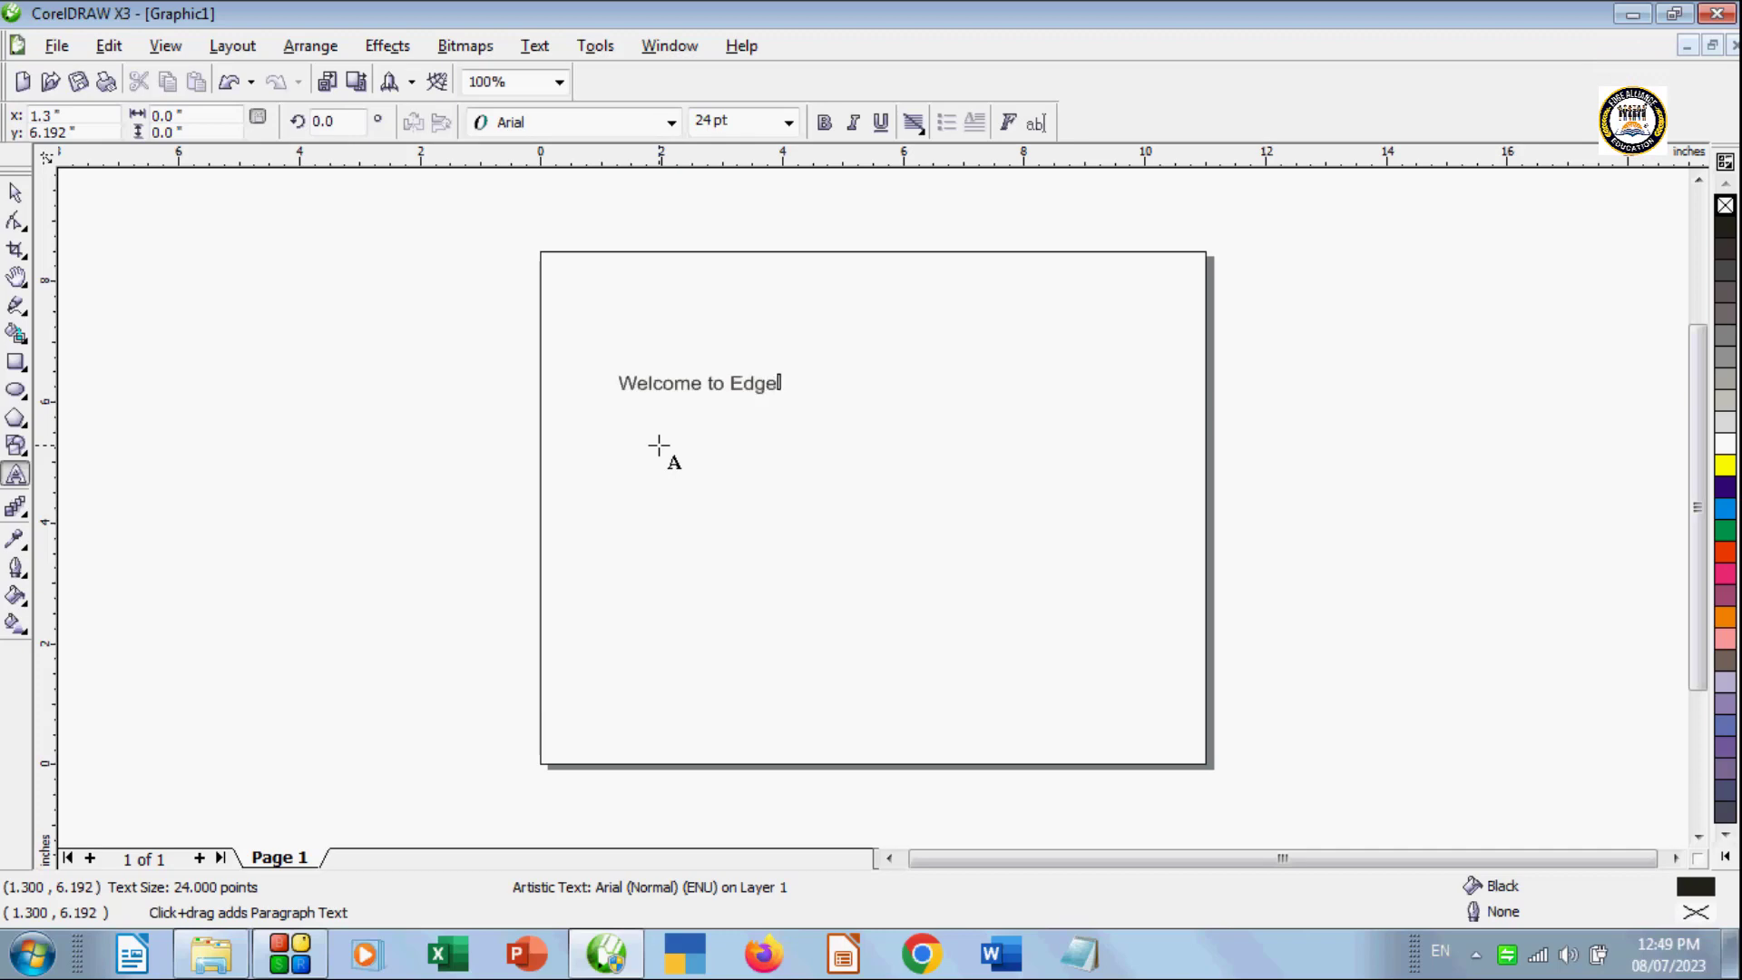
pyautogui.write(' Educations')
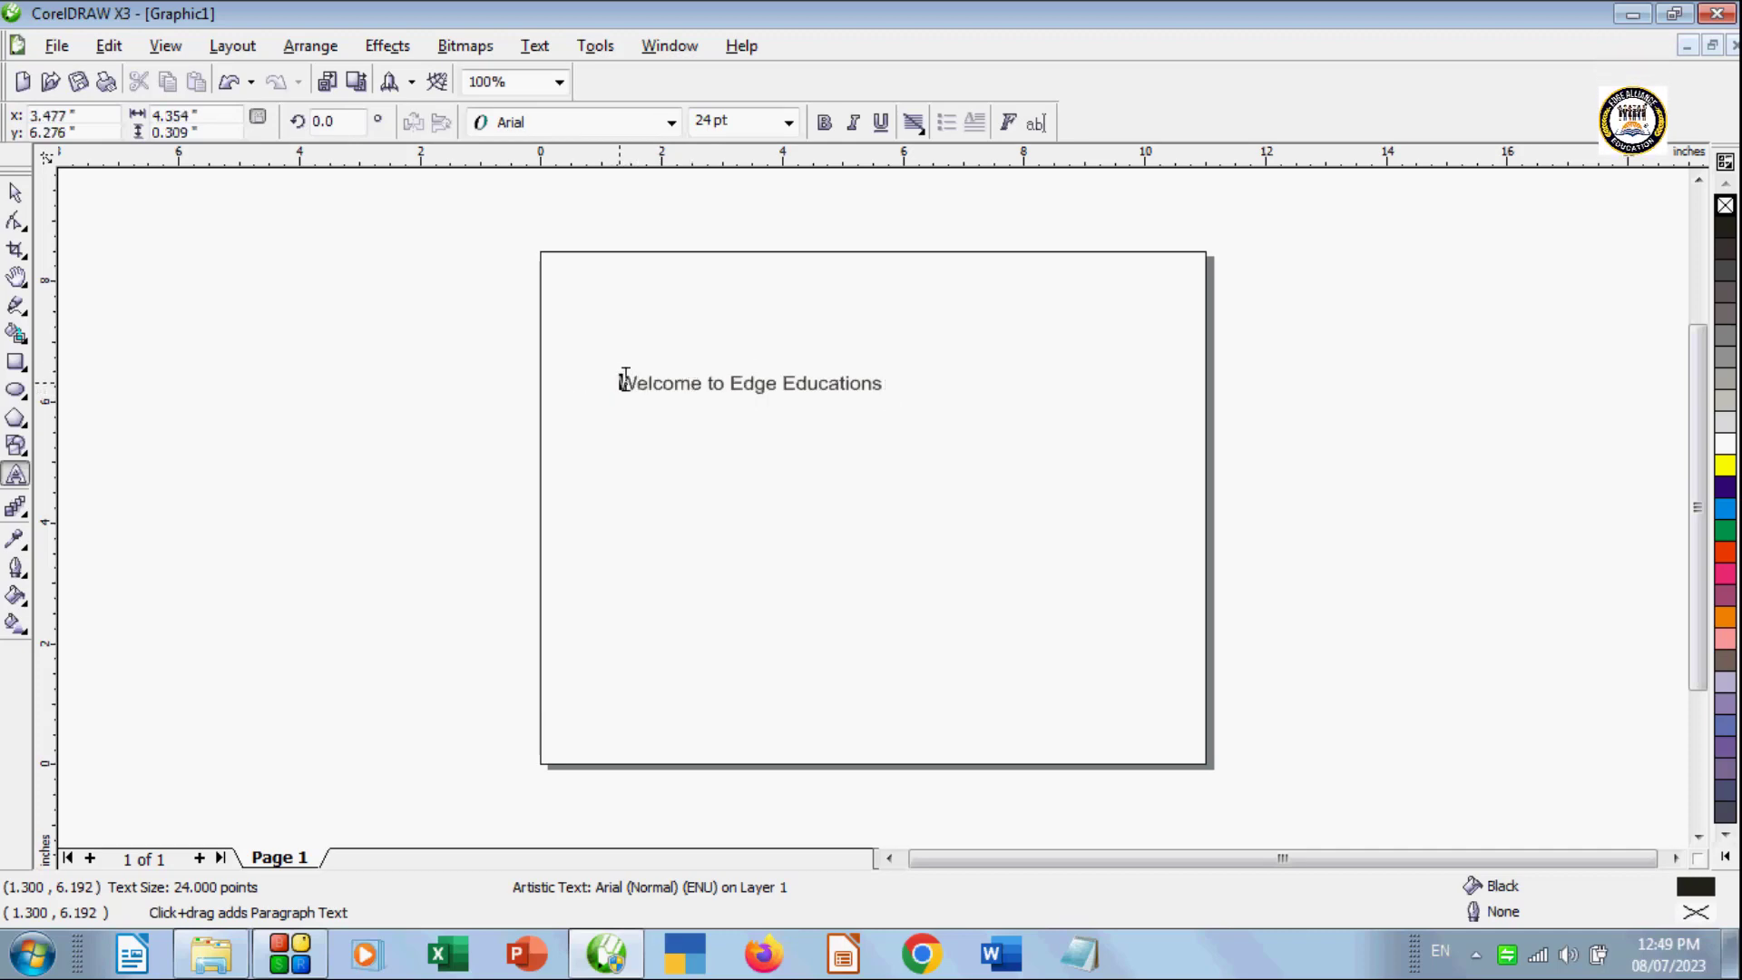
# Step: Select the whole welcome text and set its rotation angle to 1 degree
pyautogui.moveTo(837, 386); pyautogui.dragTo(863, 400)
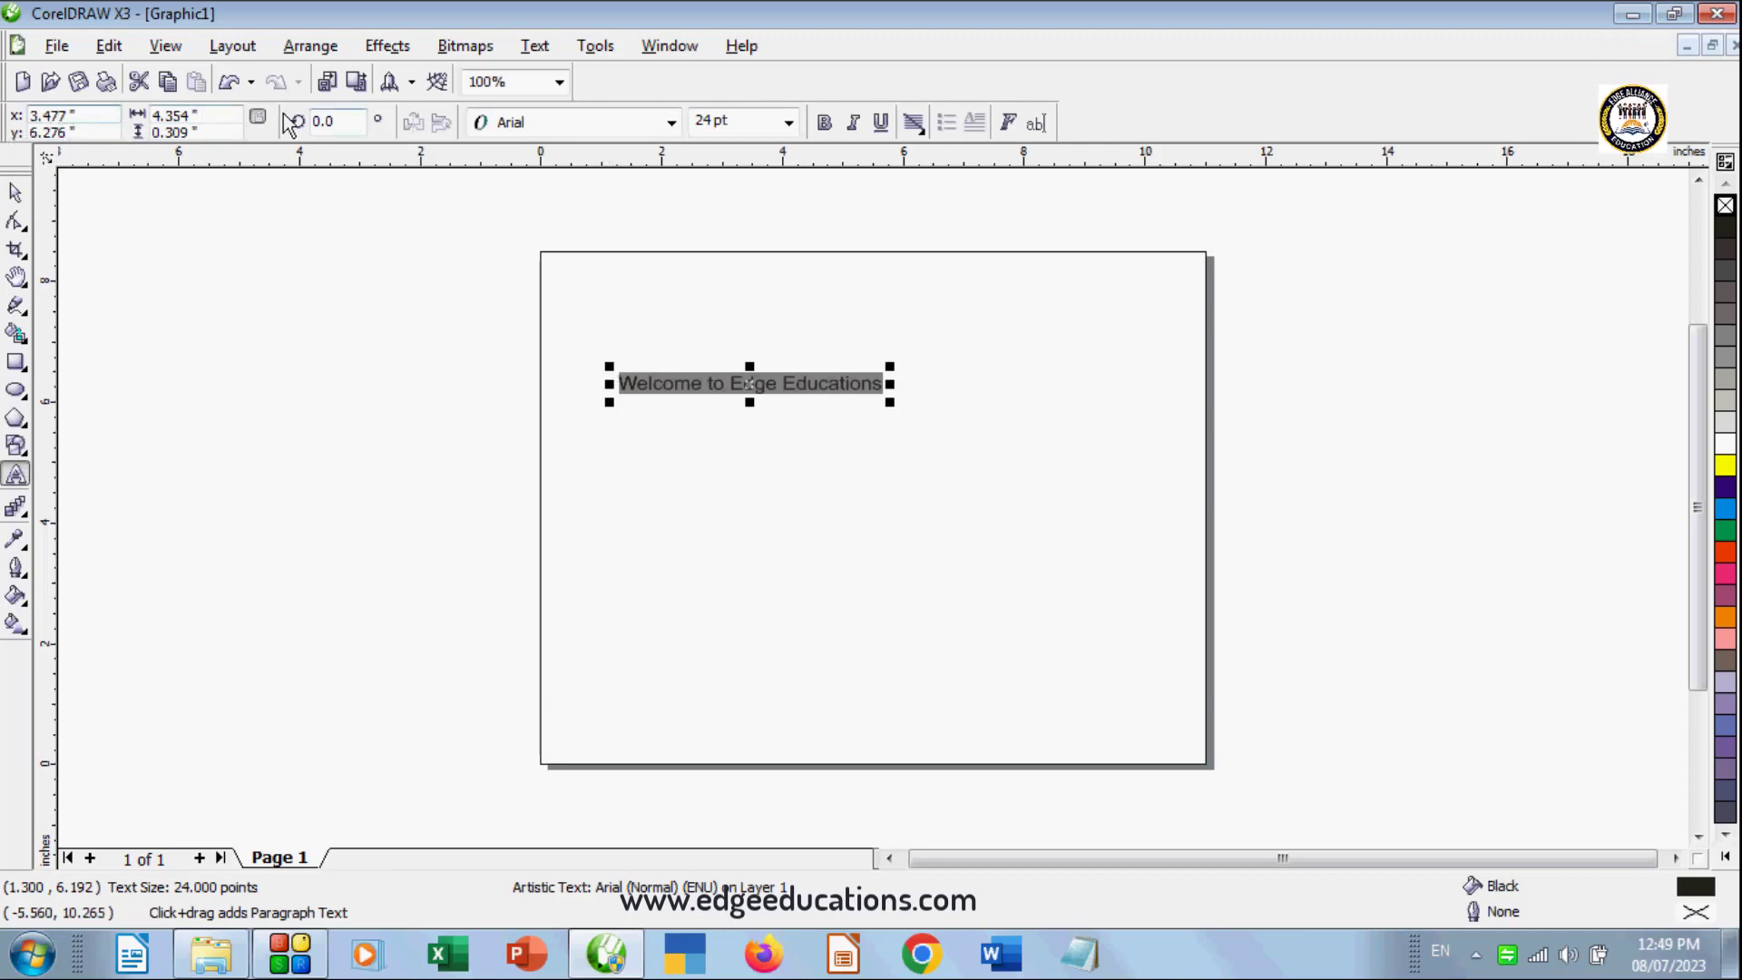
pyautogui.click(343, 121)
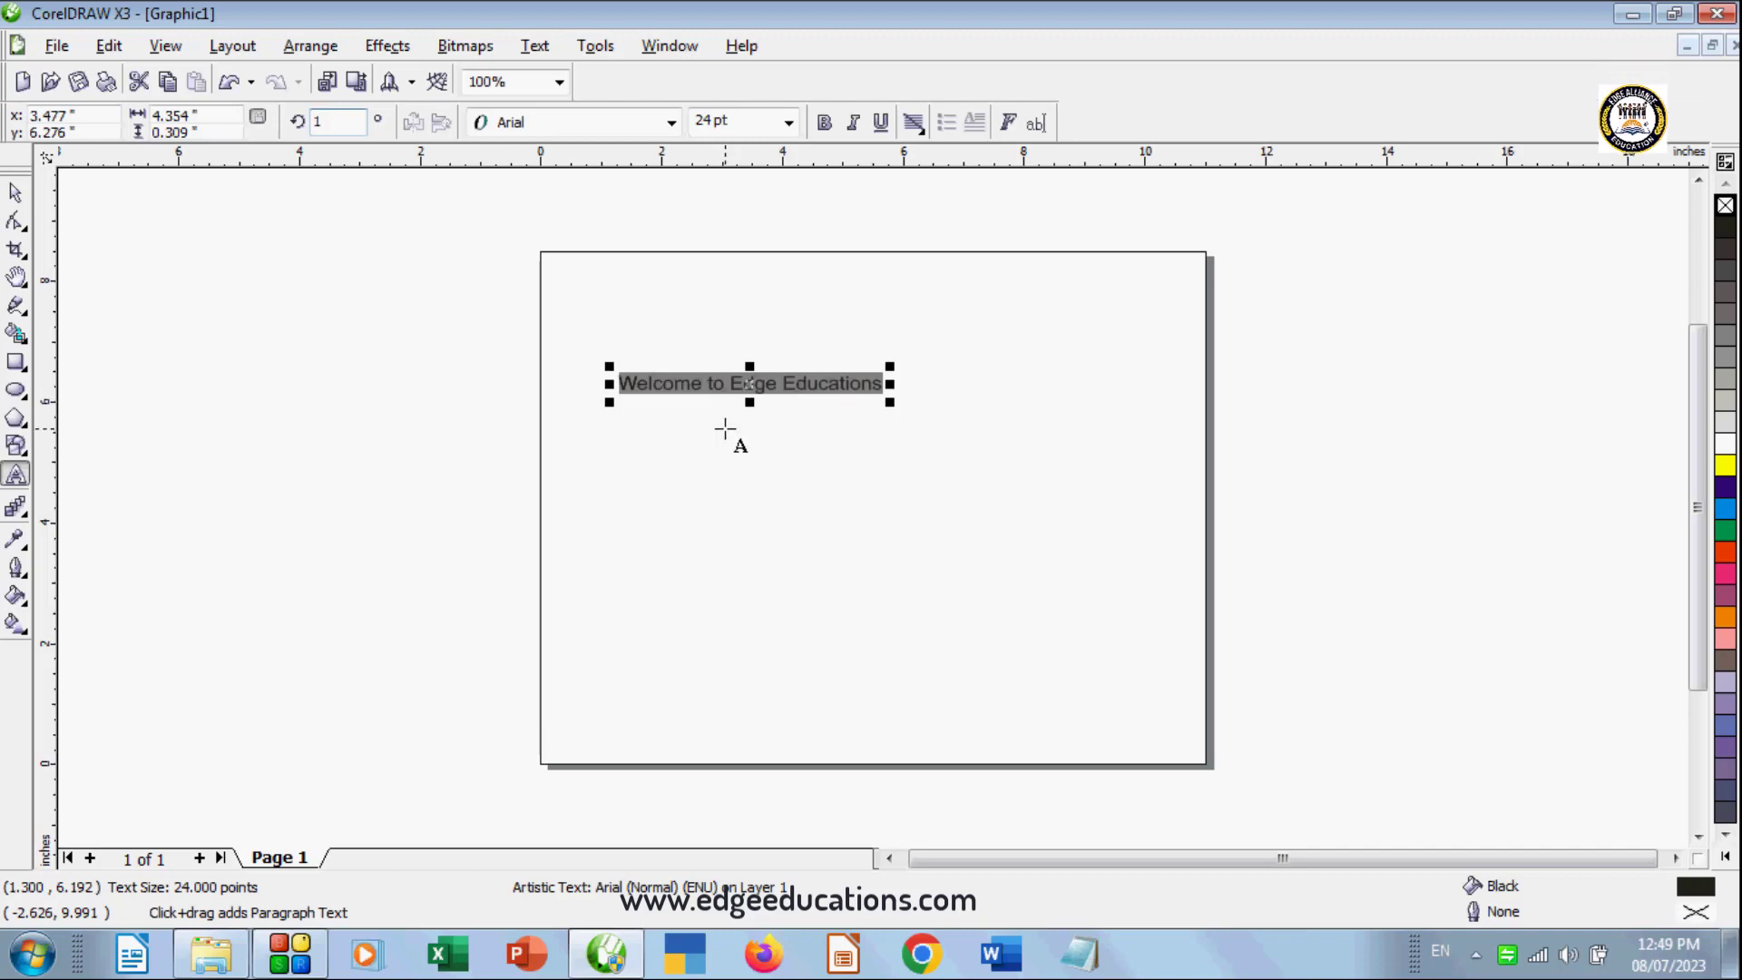
pyautogui.press('Return')
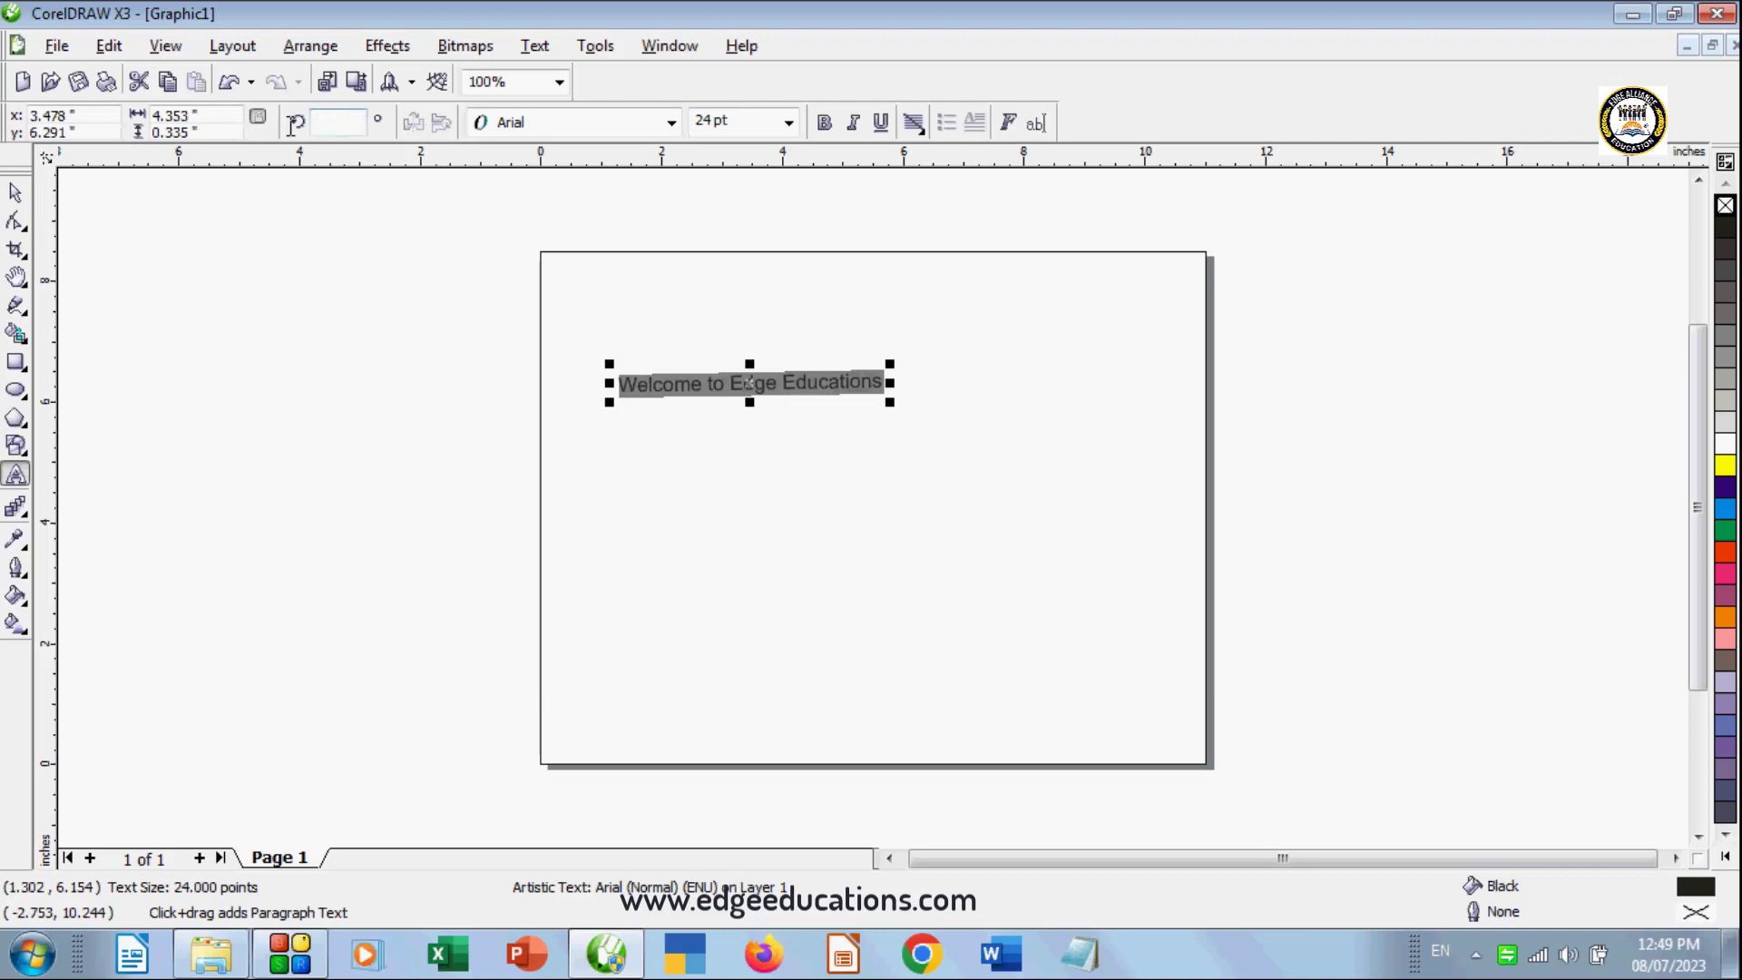
# Step: Try a 5-degree rotation on the welcome text, undo it, and deselect the text
pyautogui.write('5')
pyautogui.press('Return')
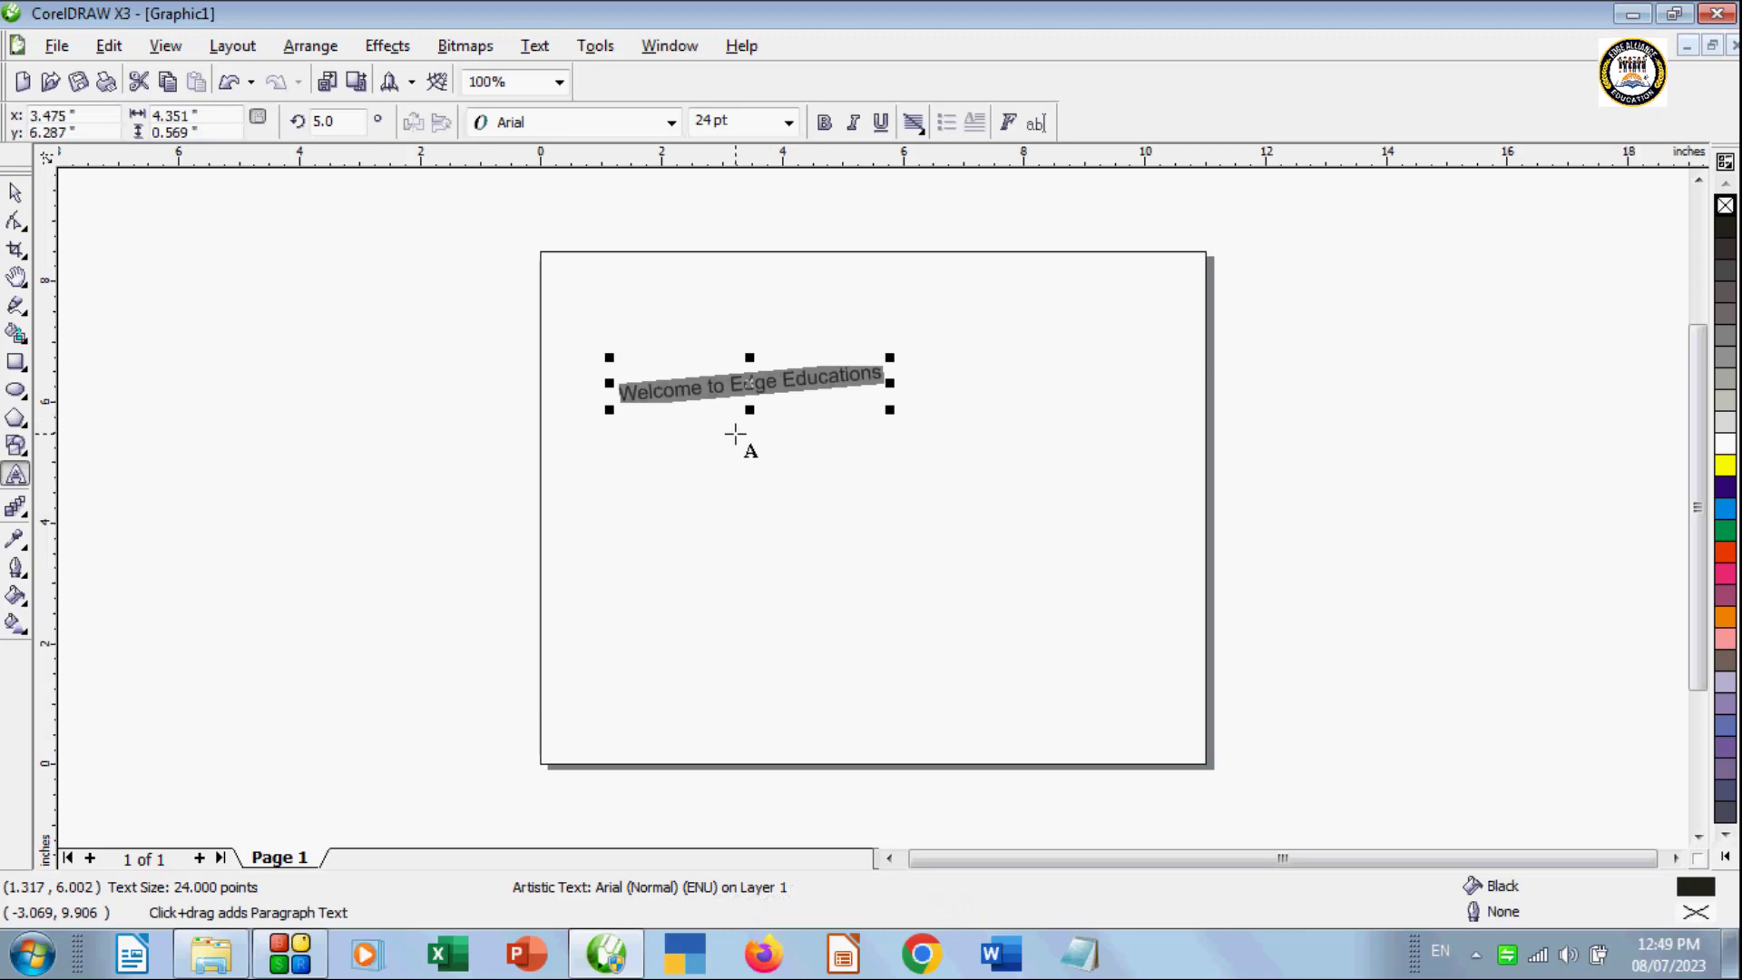
pyautogui.hotkey('ctrl', 'z')
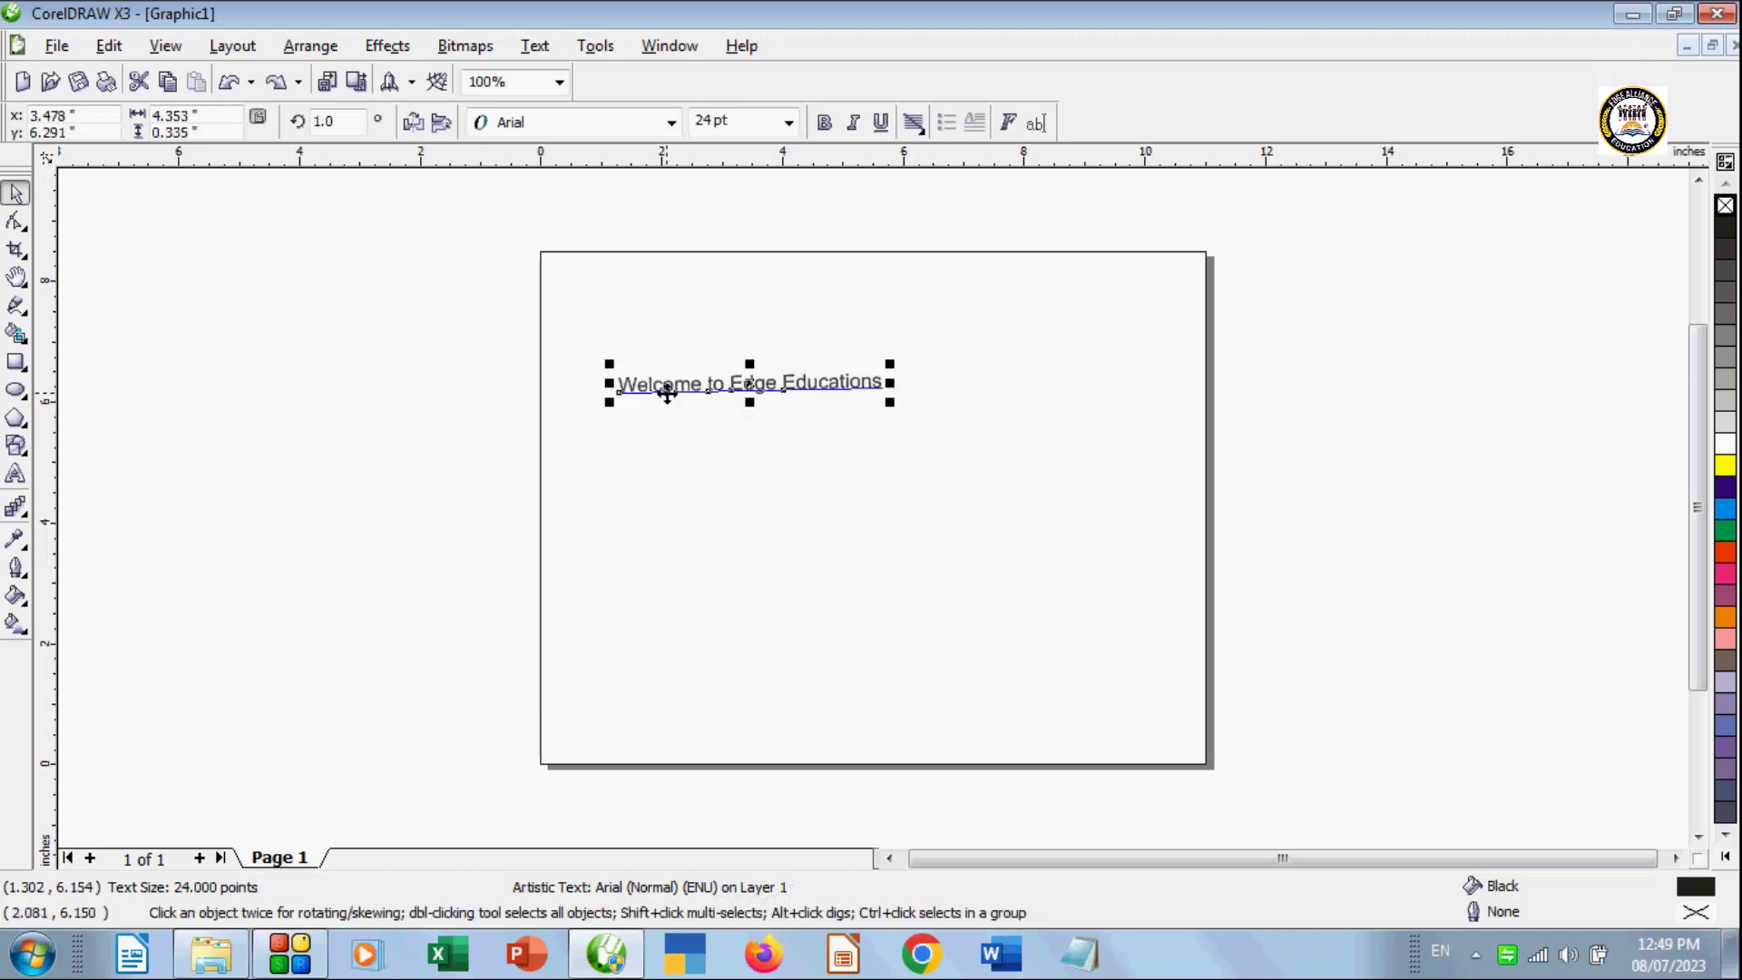
pyautogui.click(638, 379)
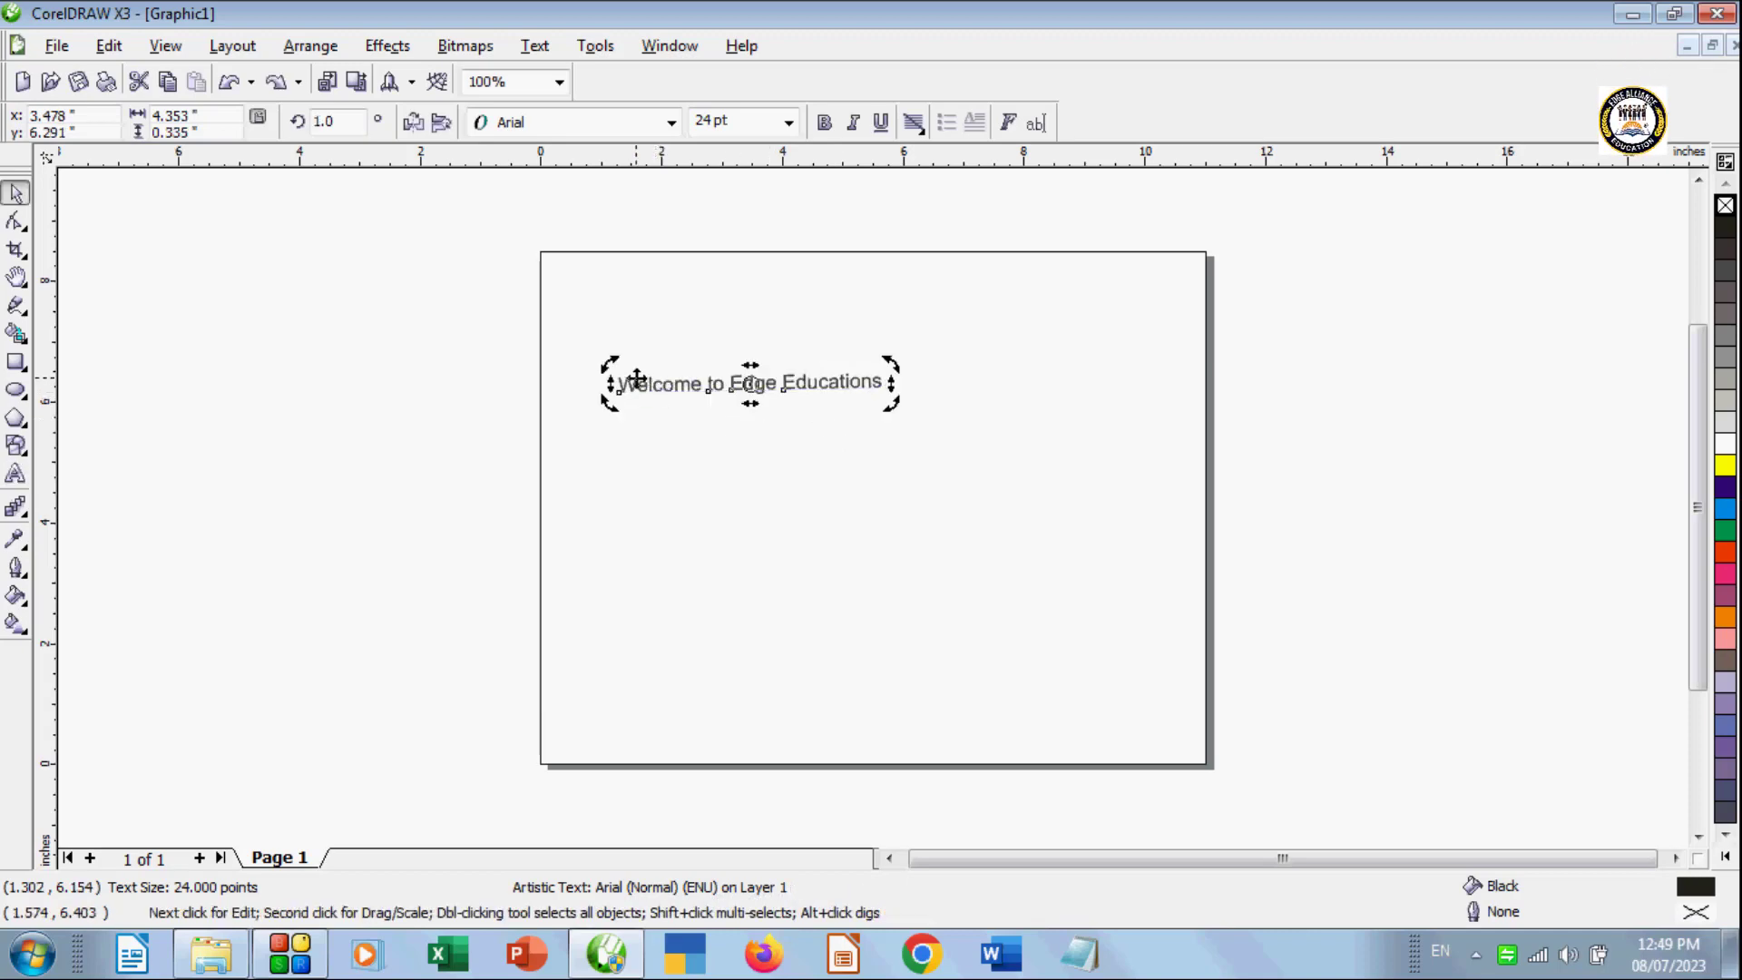
pyautogui.click(412, 438)
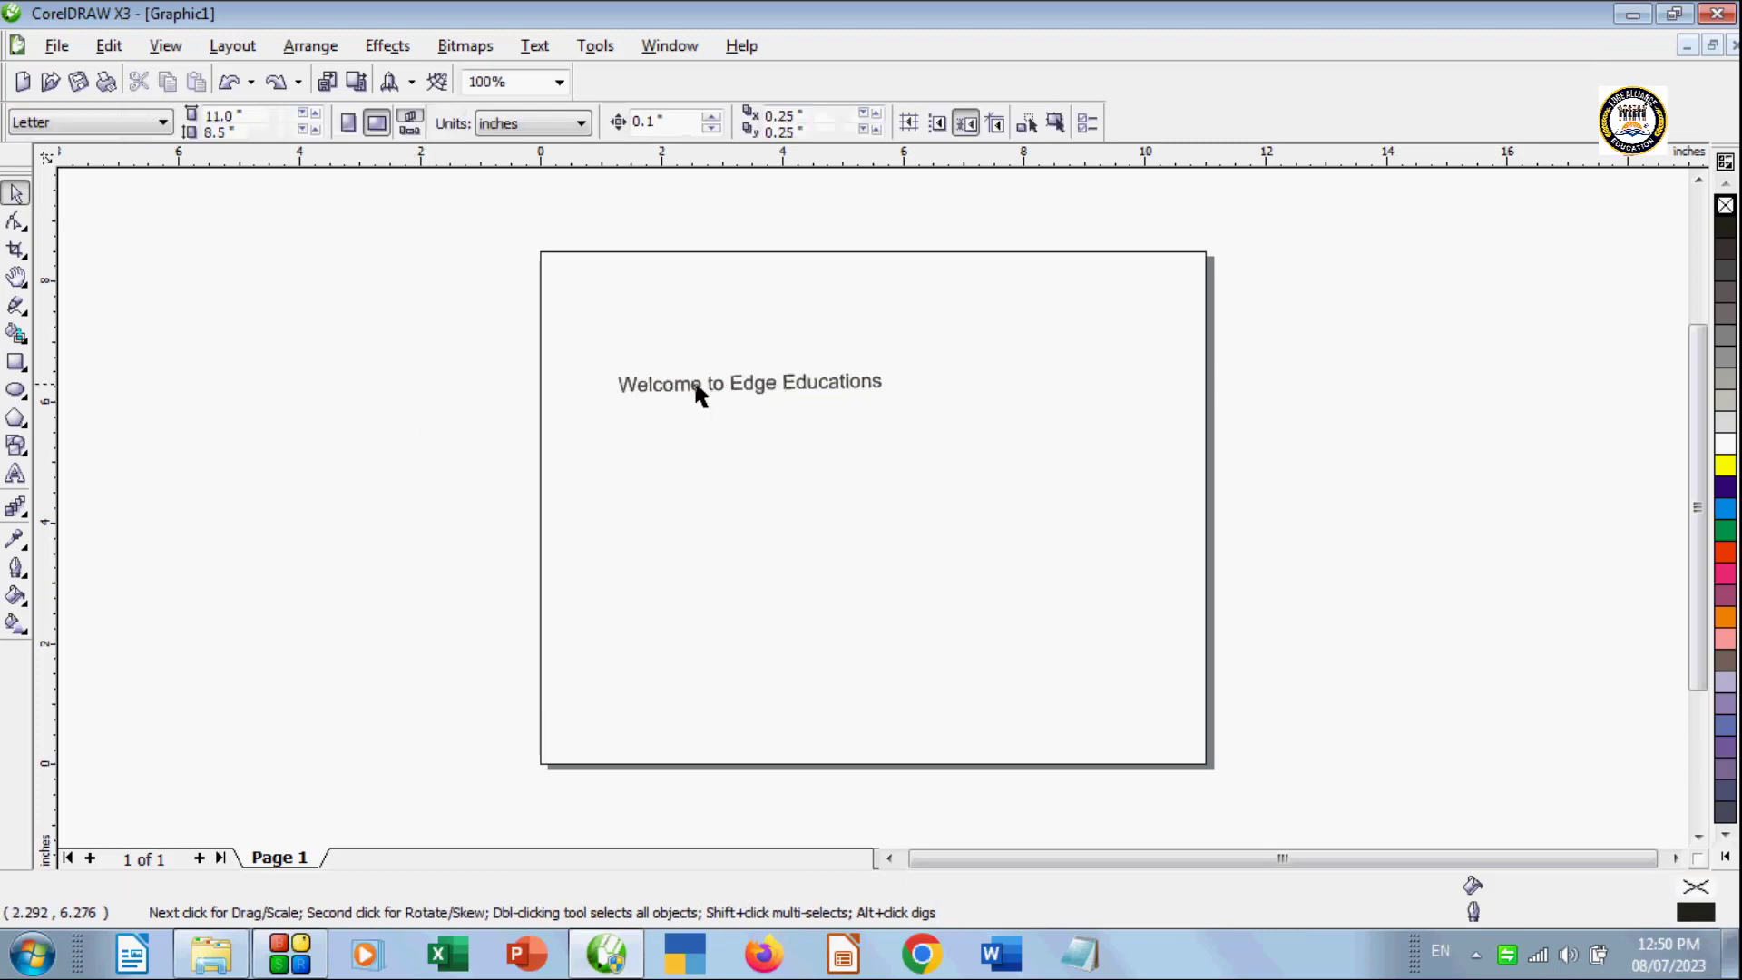
# Step: Rotate the welcome text freehand back to nearly horizontal, at about 0.1 degrees, and deselect it
pyautogui.click(645, 385)
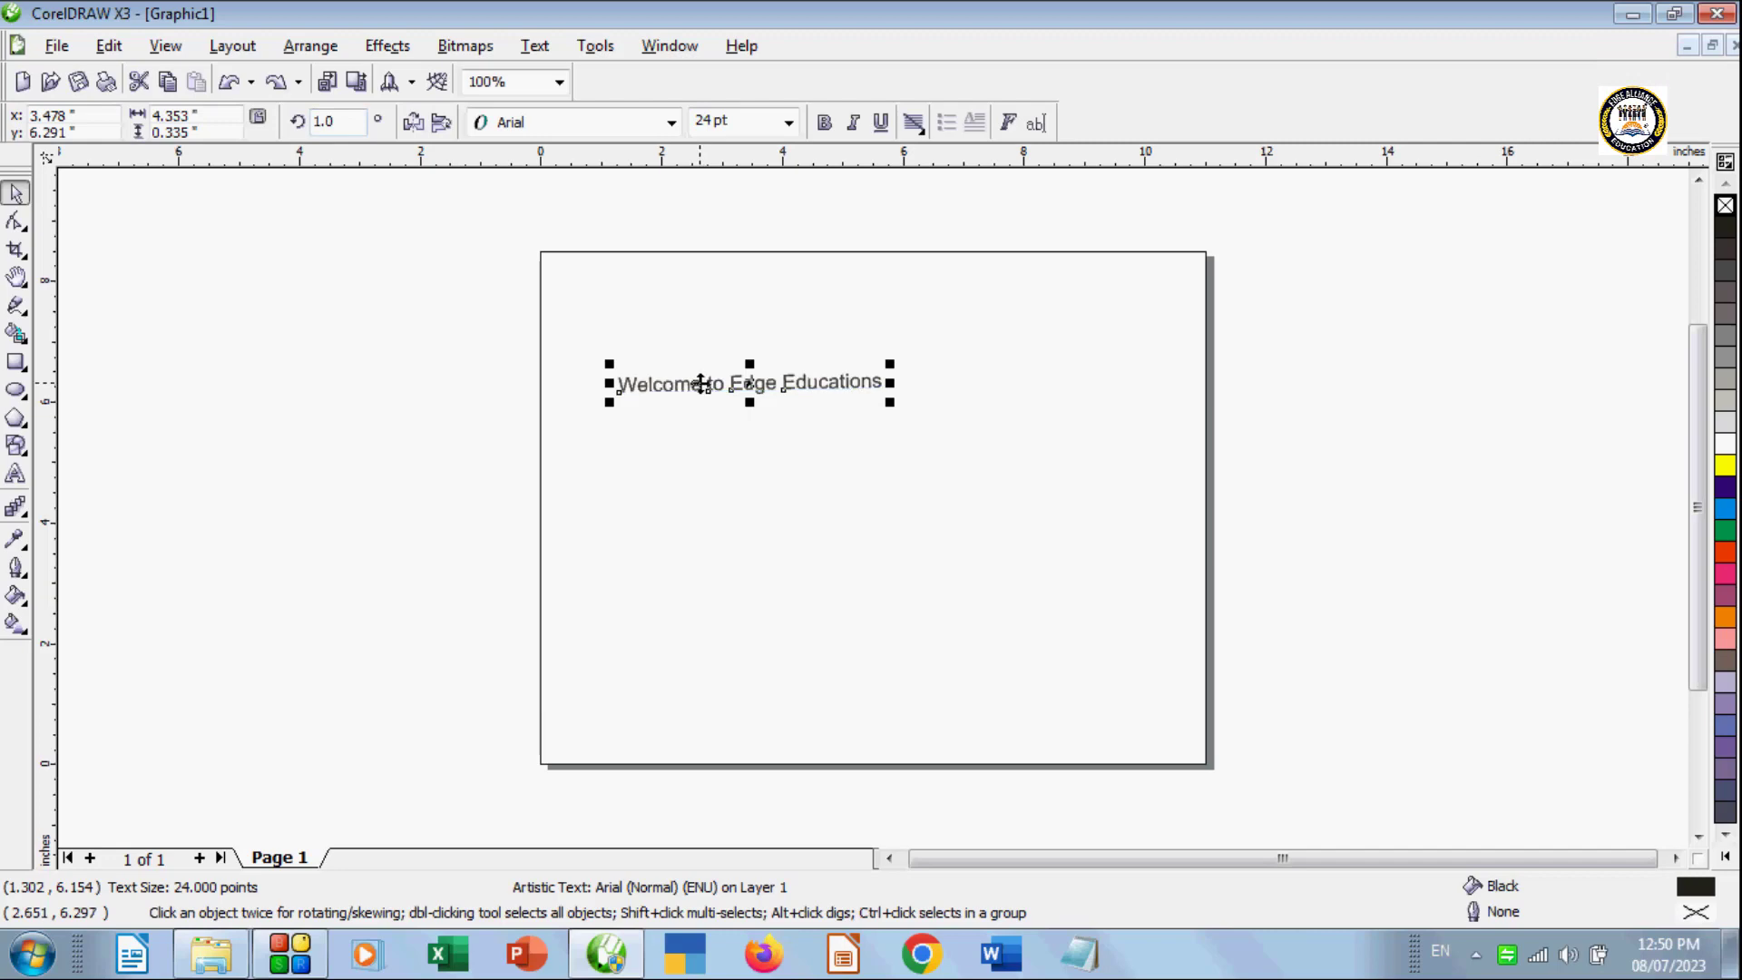
pyautogui.click(704, 384)
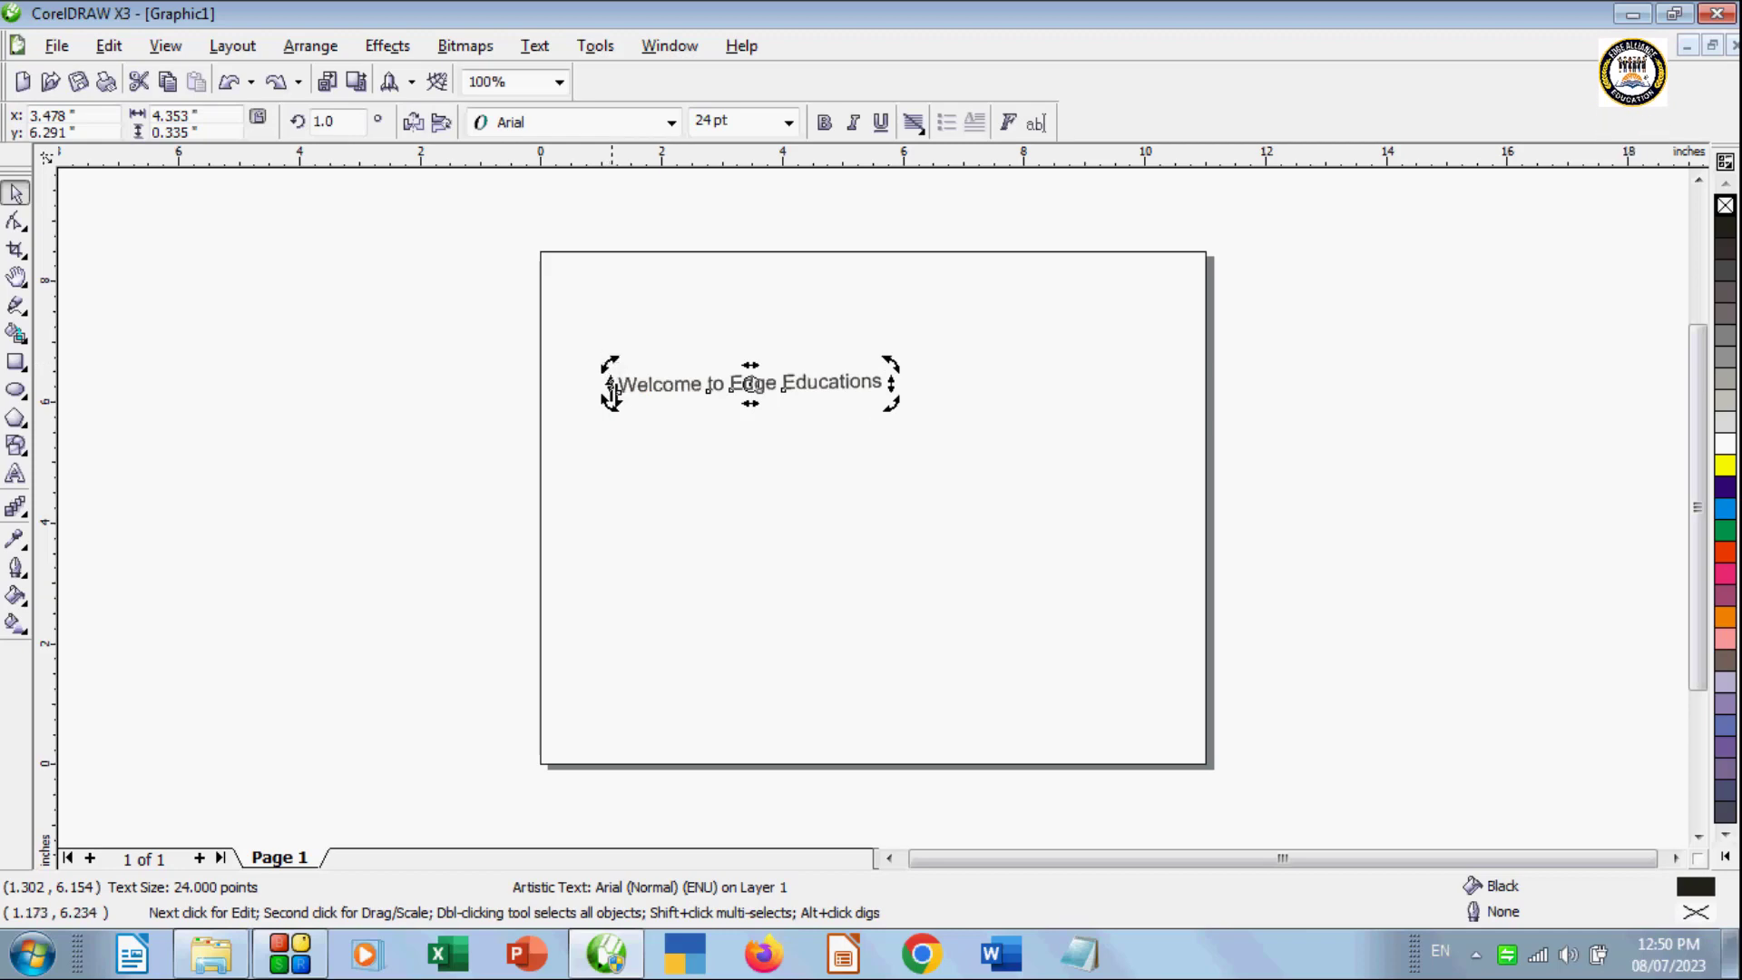
pyautogui.moveTo(611, 363); pyautogui.dragTo(653, 381)
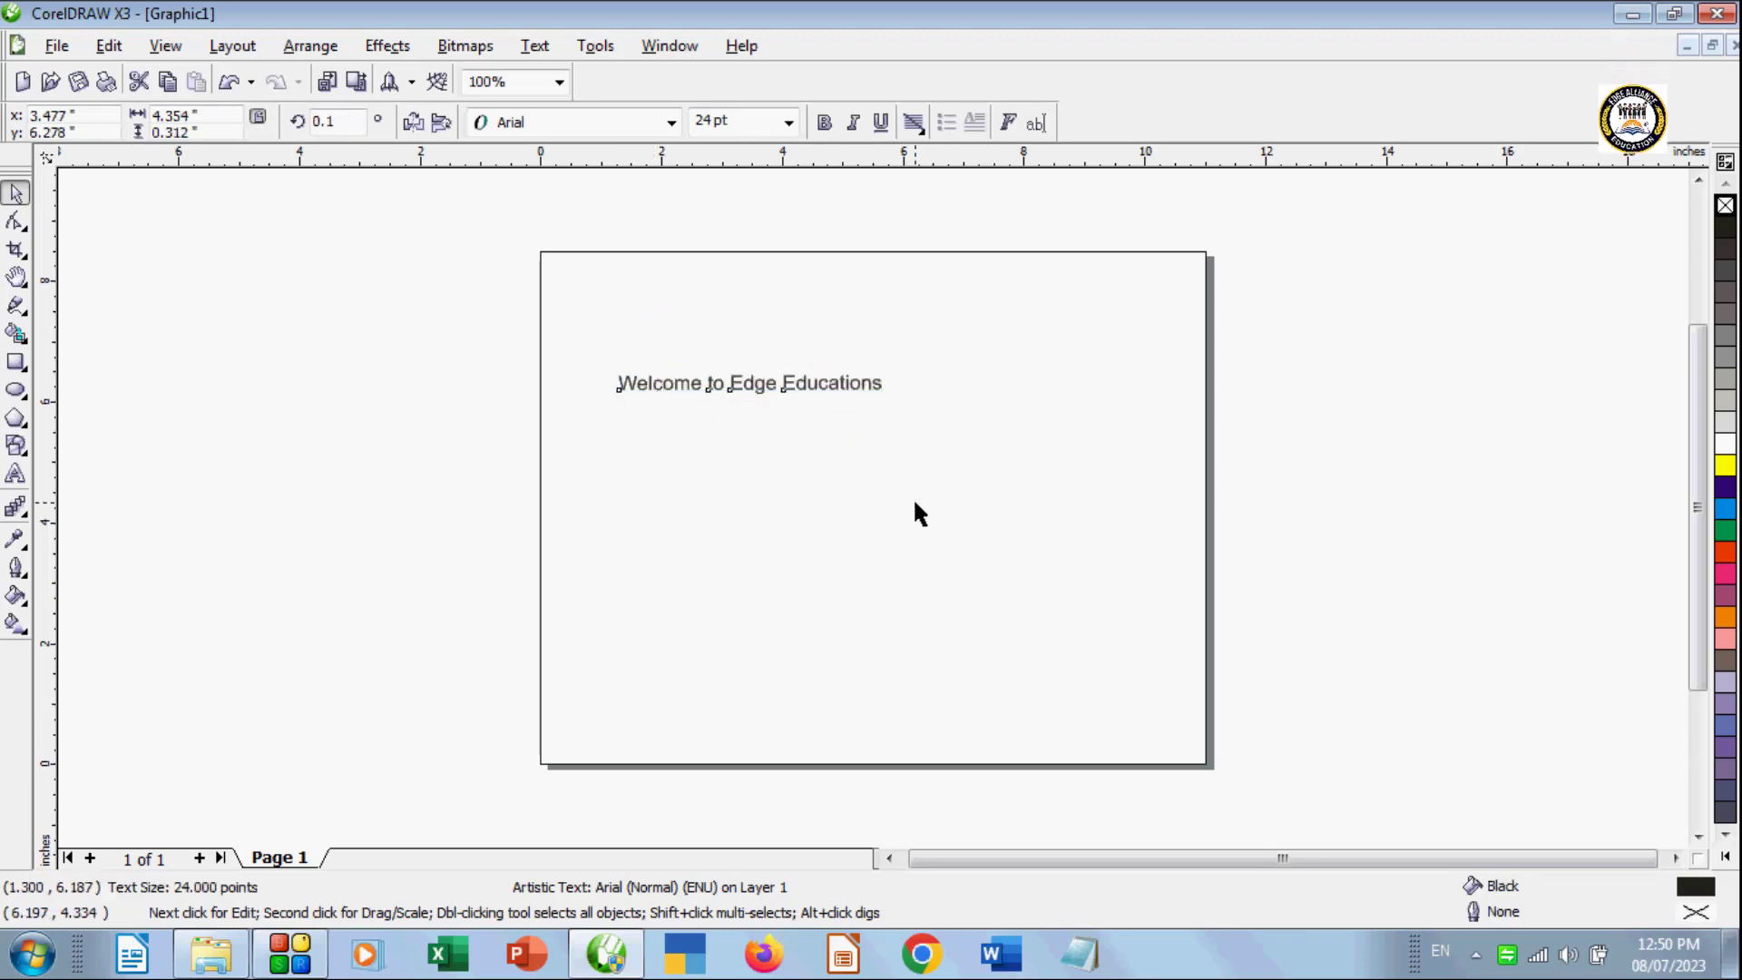
pyautogui.click(912, 497)
# Step: Open the welcome text for editing and move it about 0.7 inches to the right and slightly down
pyautogui.click(764, 384)
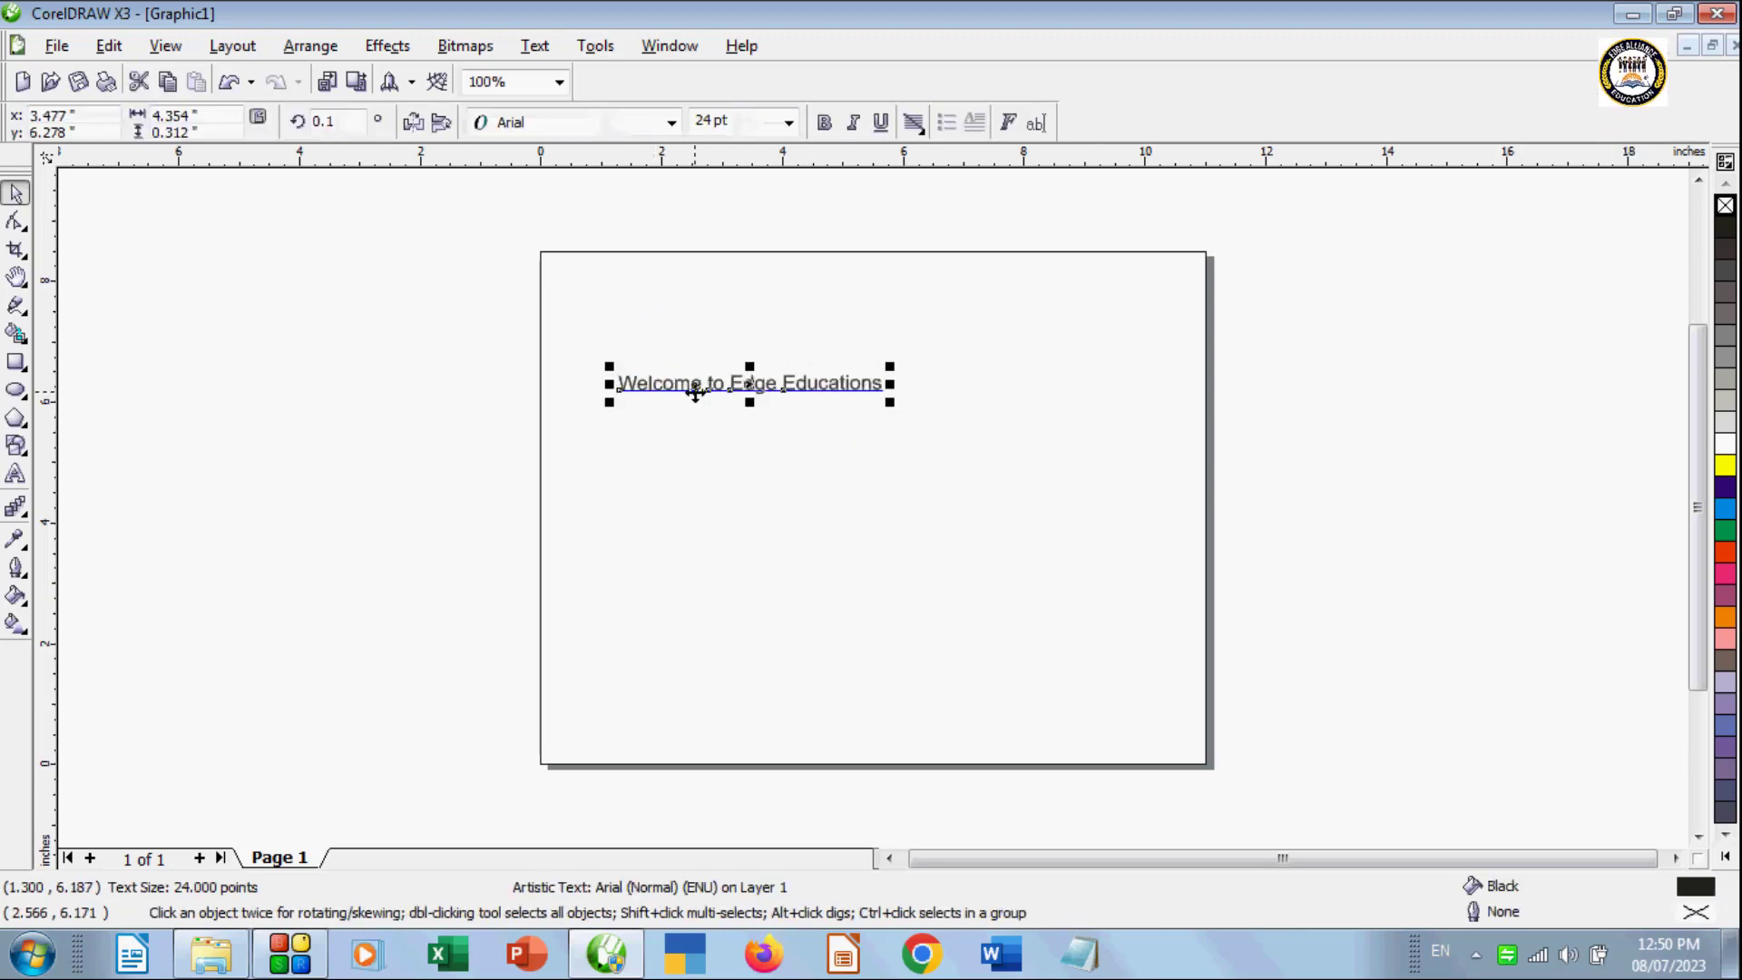
pyautogui.click(646, 377)
pyautogui.click(641, 385)
pyautogui.doubleClick(642, 383)
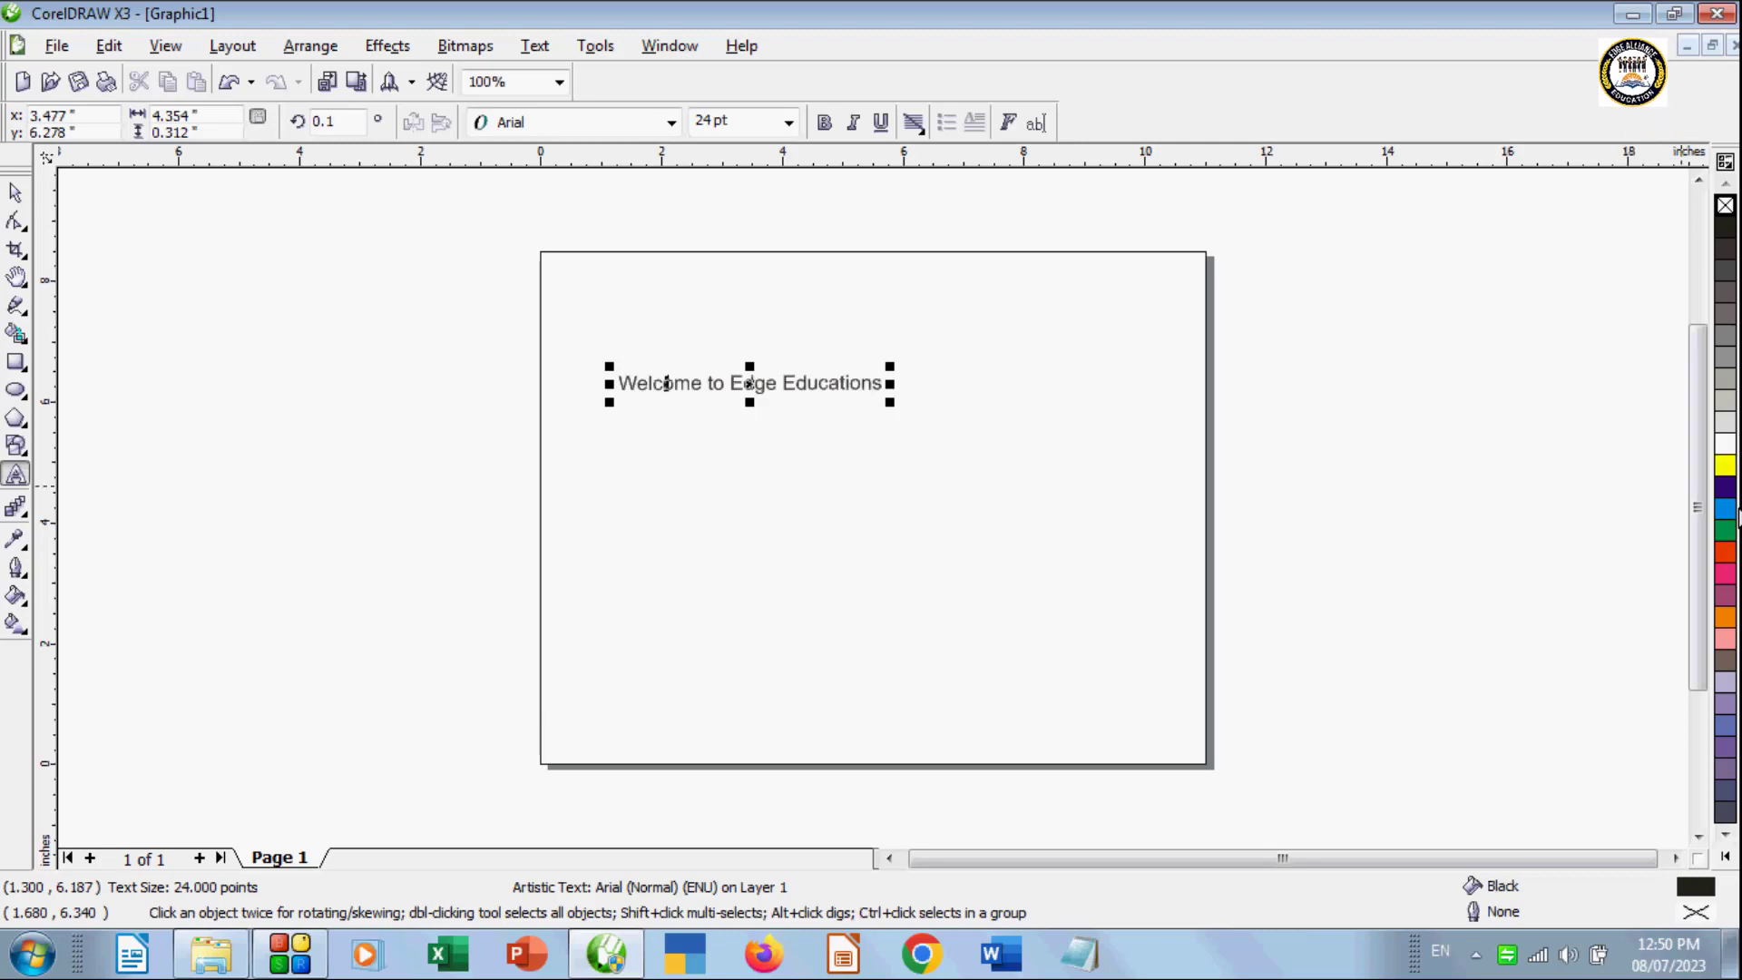
pyautogui.moveTo(760, 390); pyautogui.dragTo(802, 394)
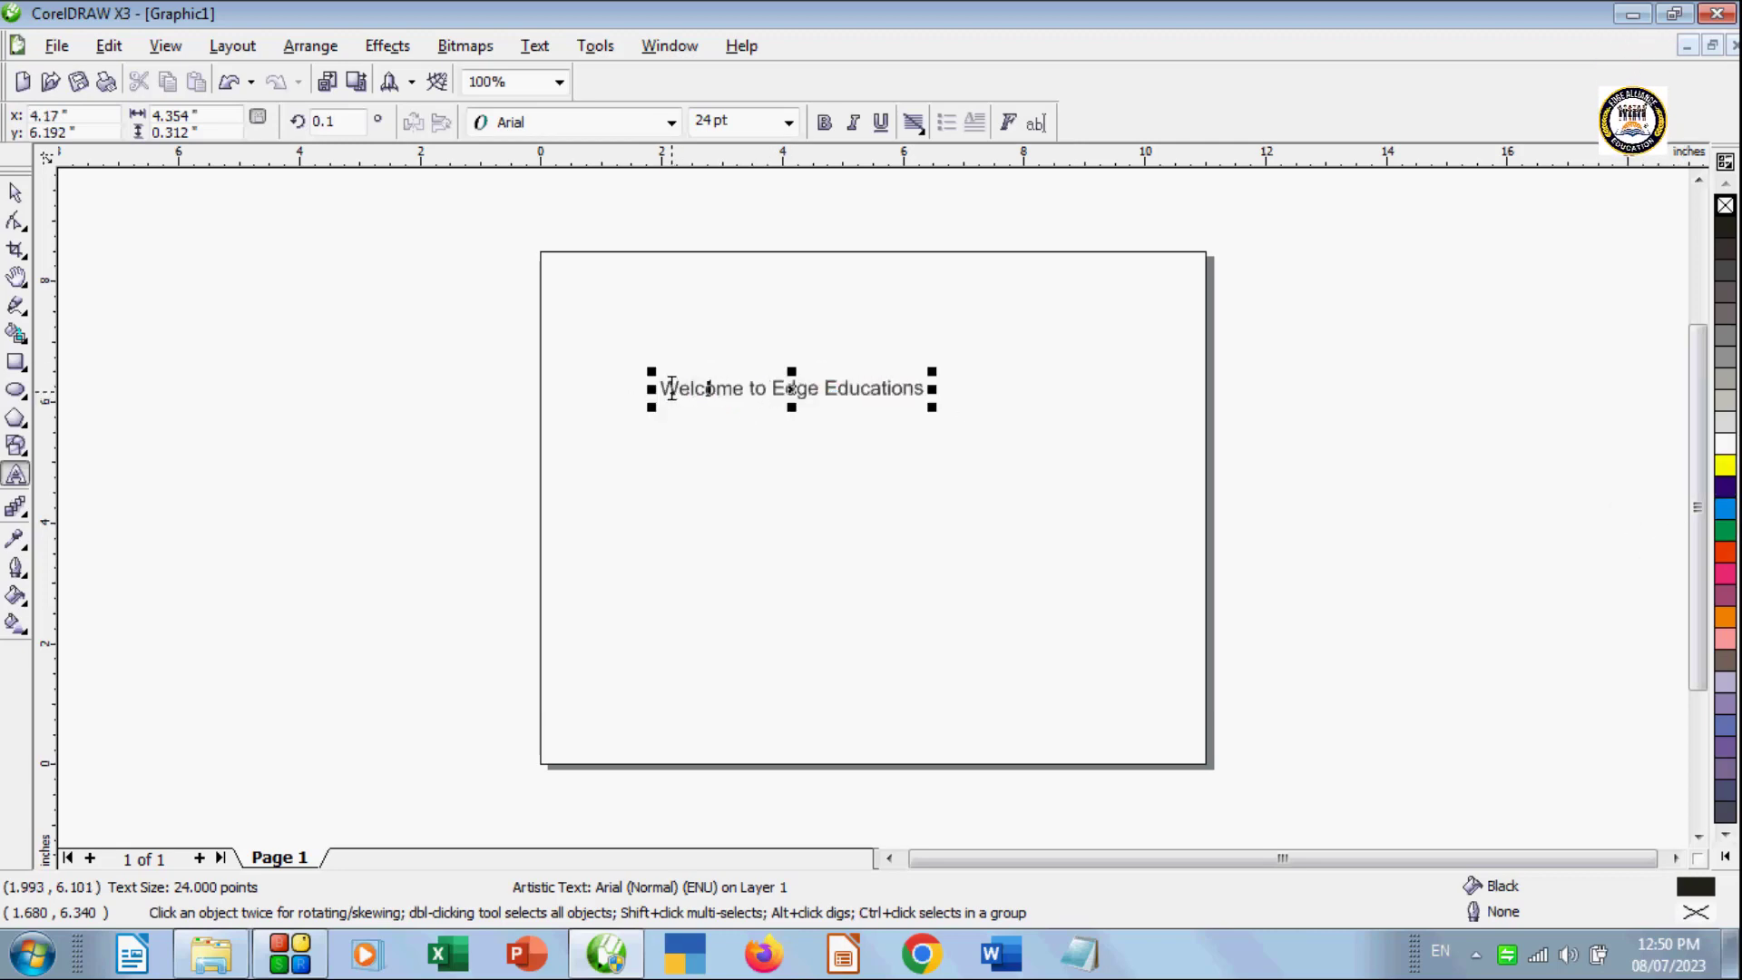
# Step: Highlight the entire welcome text and widen the spacing between its characters
pyautogui.moveTo(663, 387); pyautogui.dragTo(957, 388)
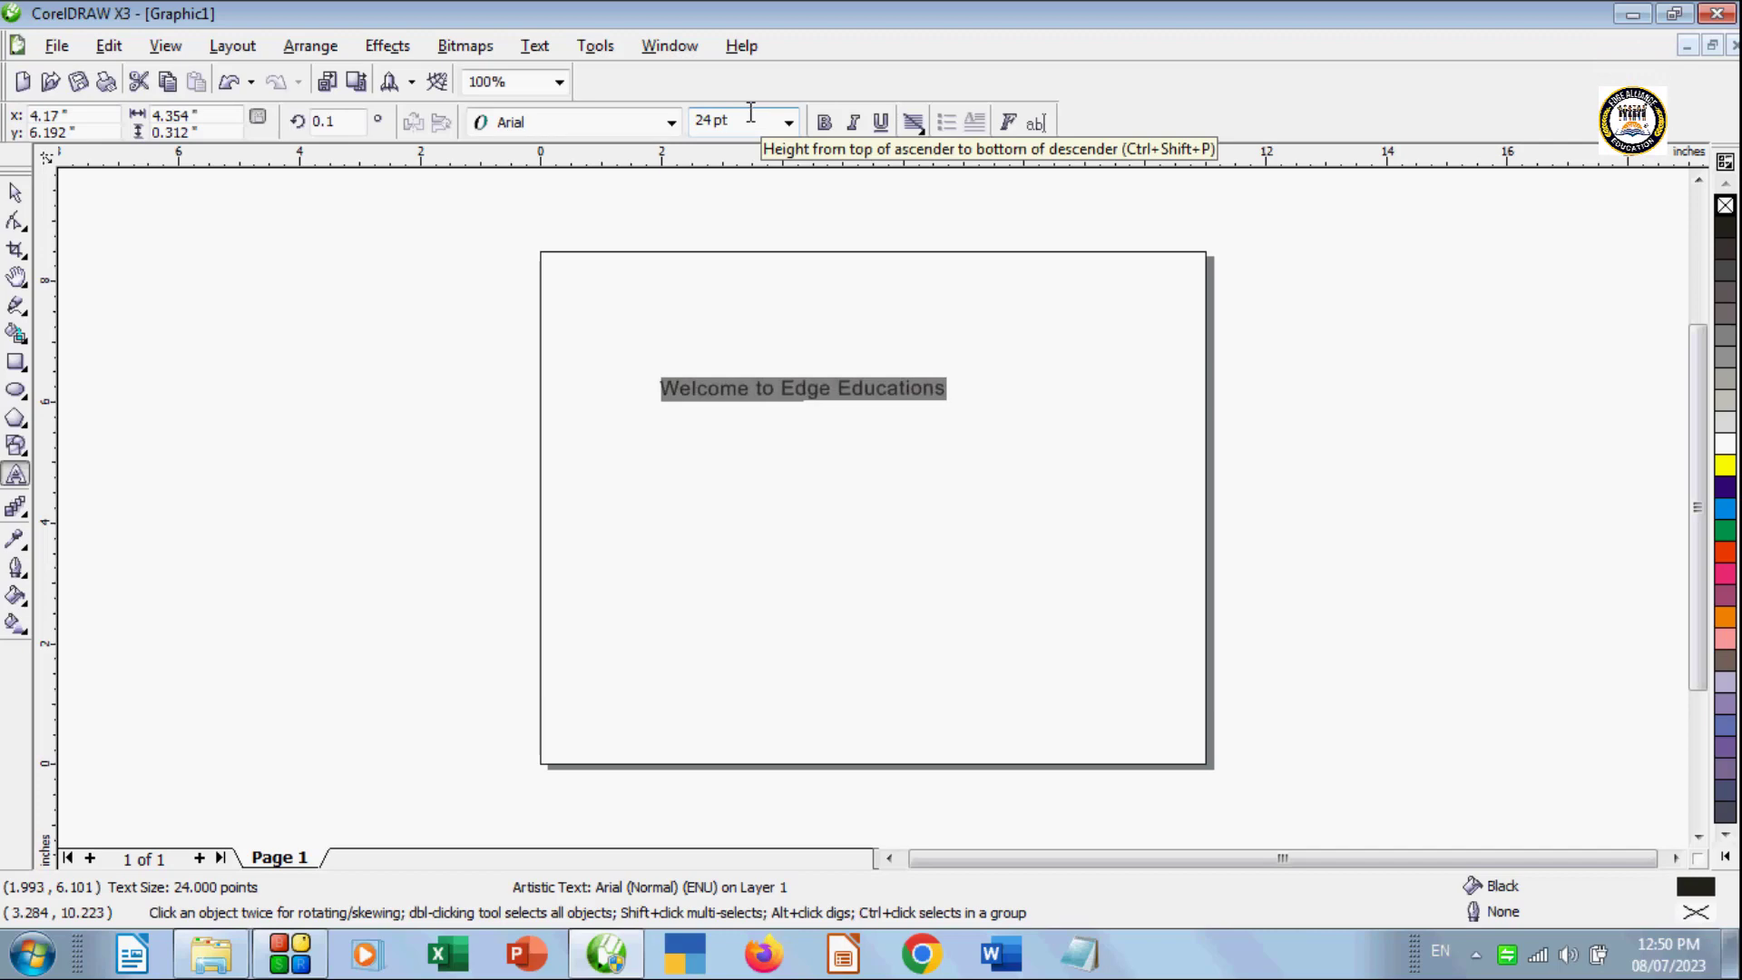
pyautogui.hotkey('ctrl', 'shift', '.')
pyautogui.hotkey('ctrl', 'shift', '.')
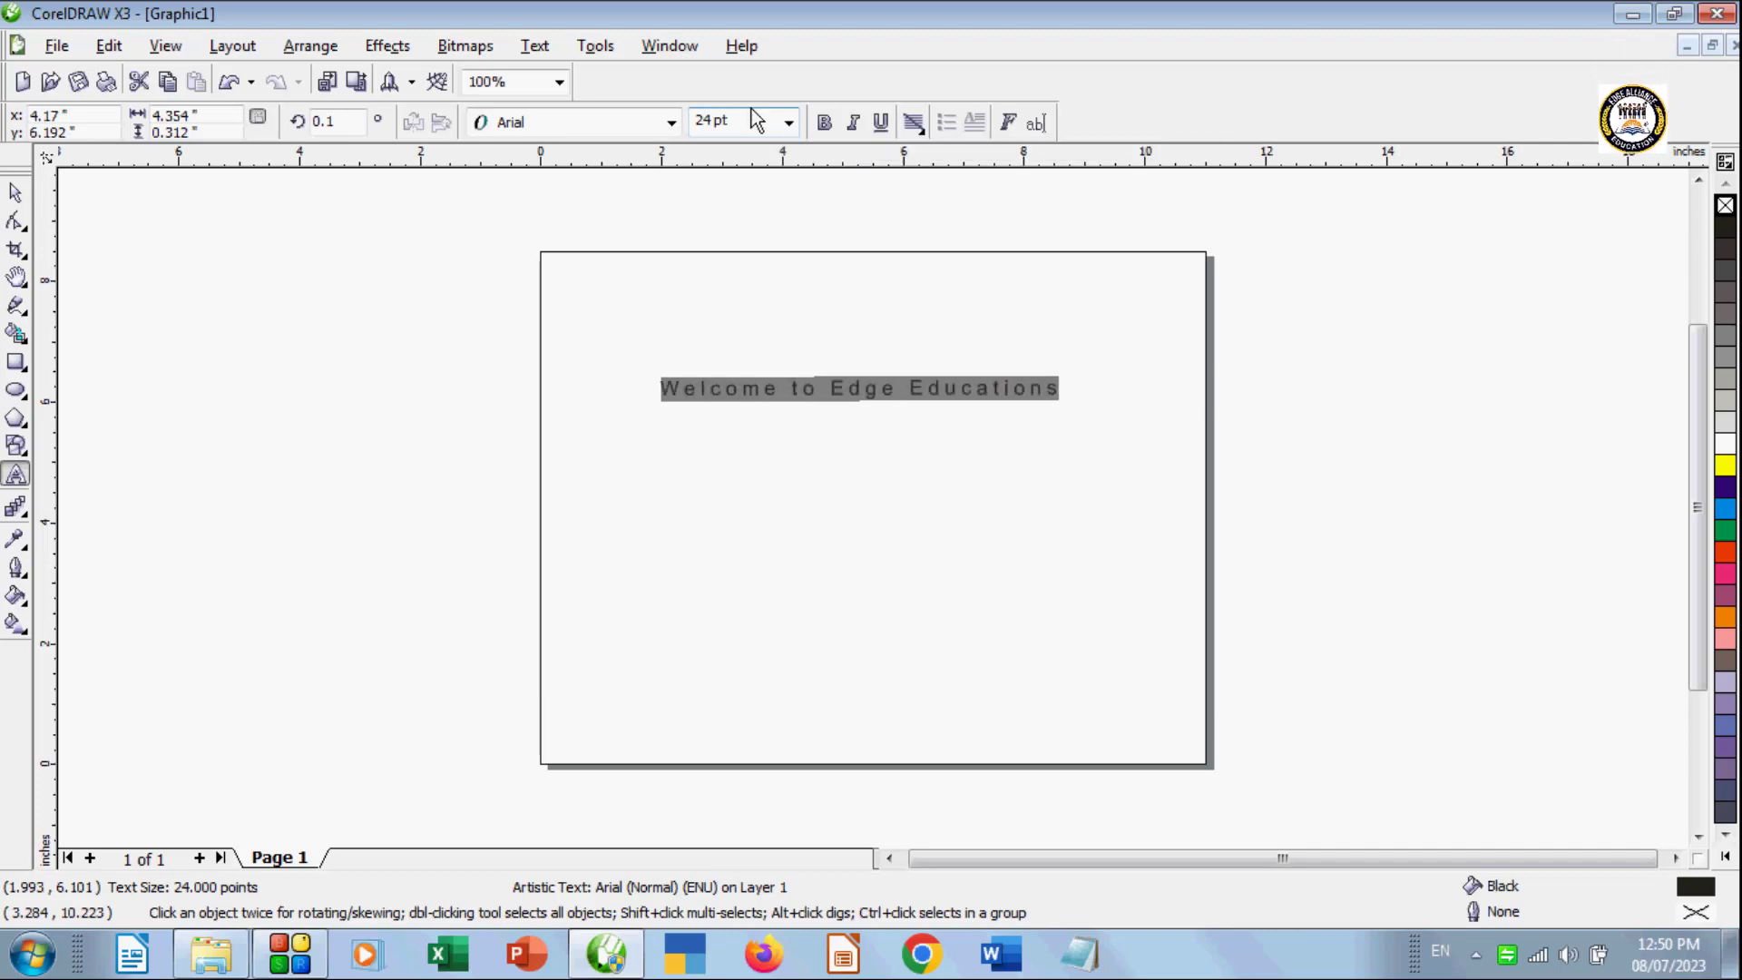
# Step: Try the font sizes 48 pt and 16 pt on the highlighted welcome text
pyautogui.click(788, 122)
pyautogui.press('Down')
pyautogui.press('Down')
pyautogui.press('Down')
pyautogui.press('Down')
pyautogui.press('Up')
pyautogui.press('Up')
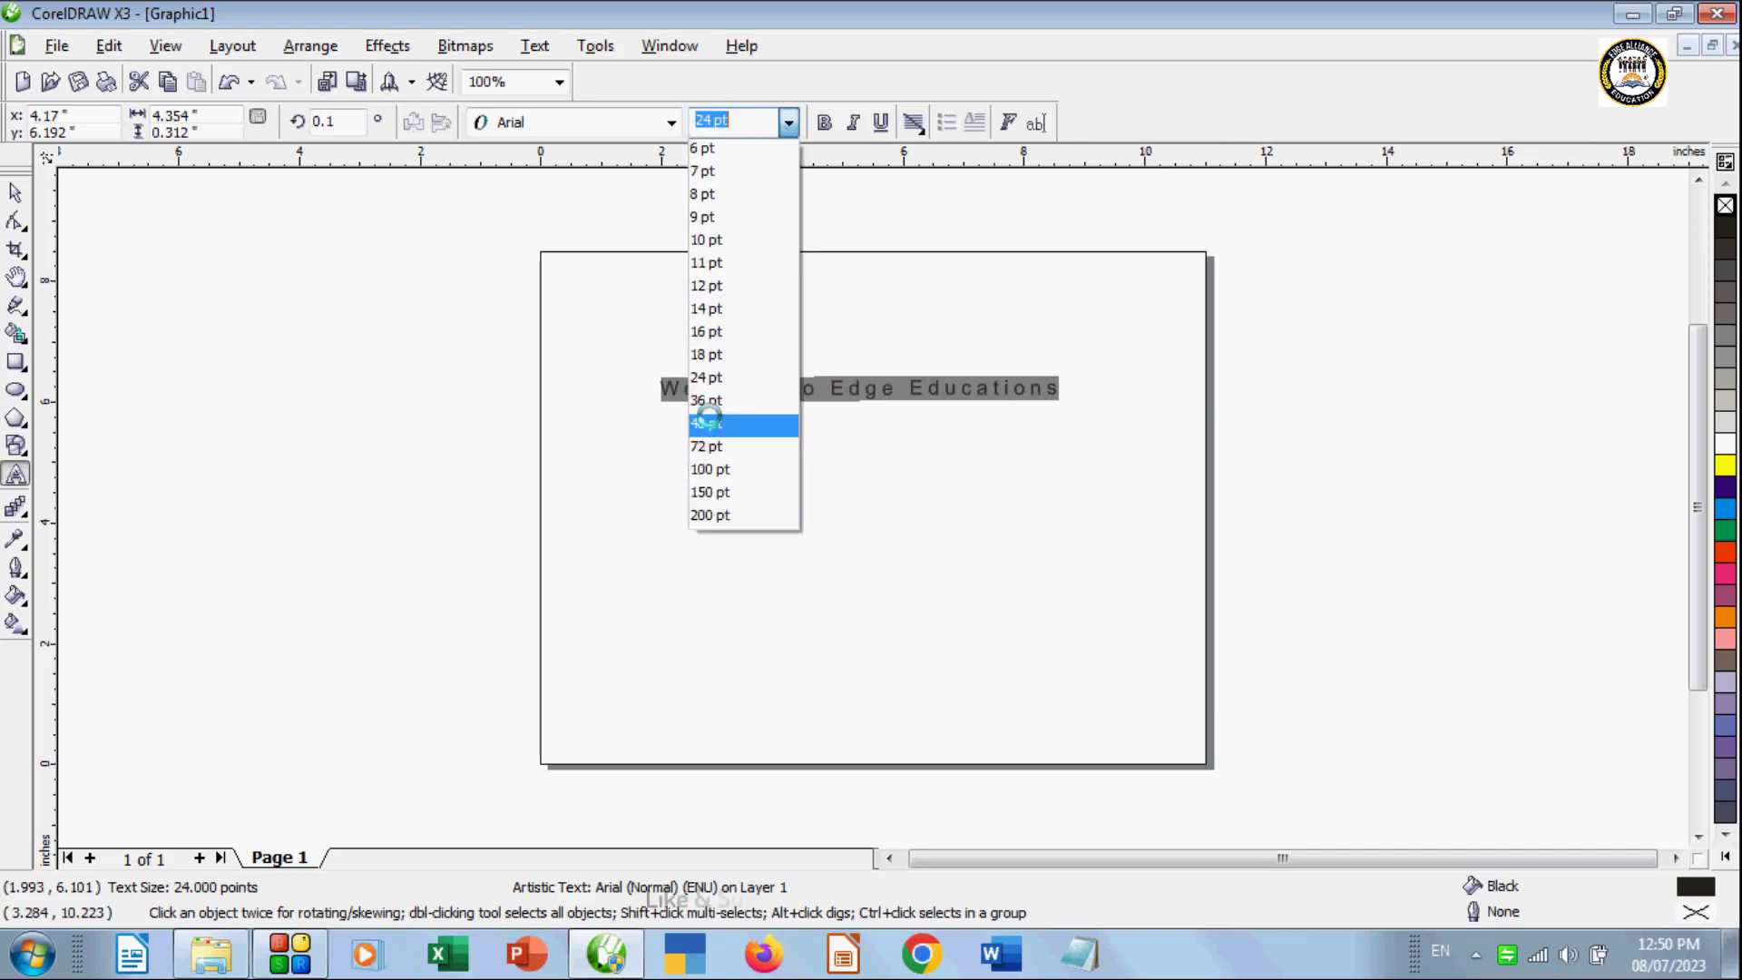
pyautogui.press('Return')
pyautogui.click(787, 124)
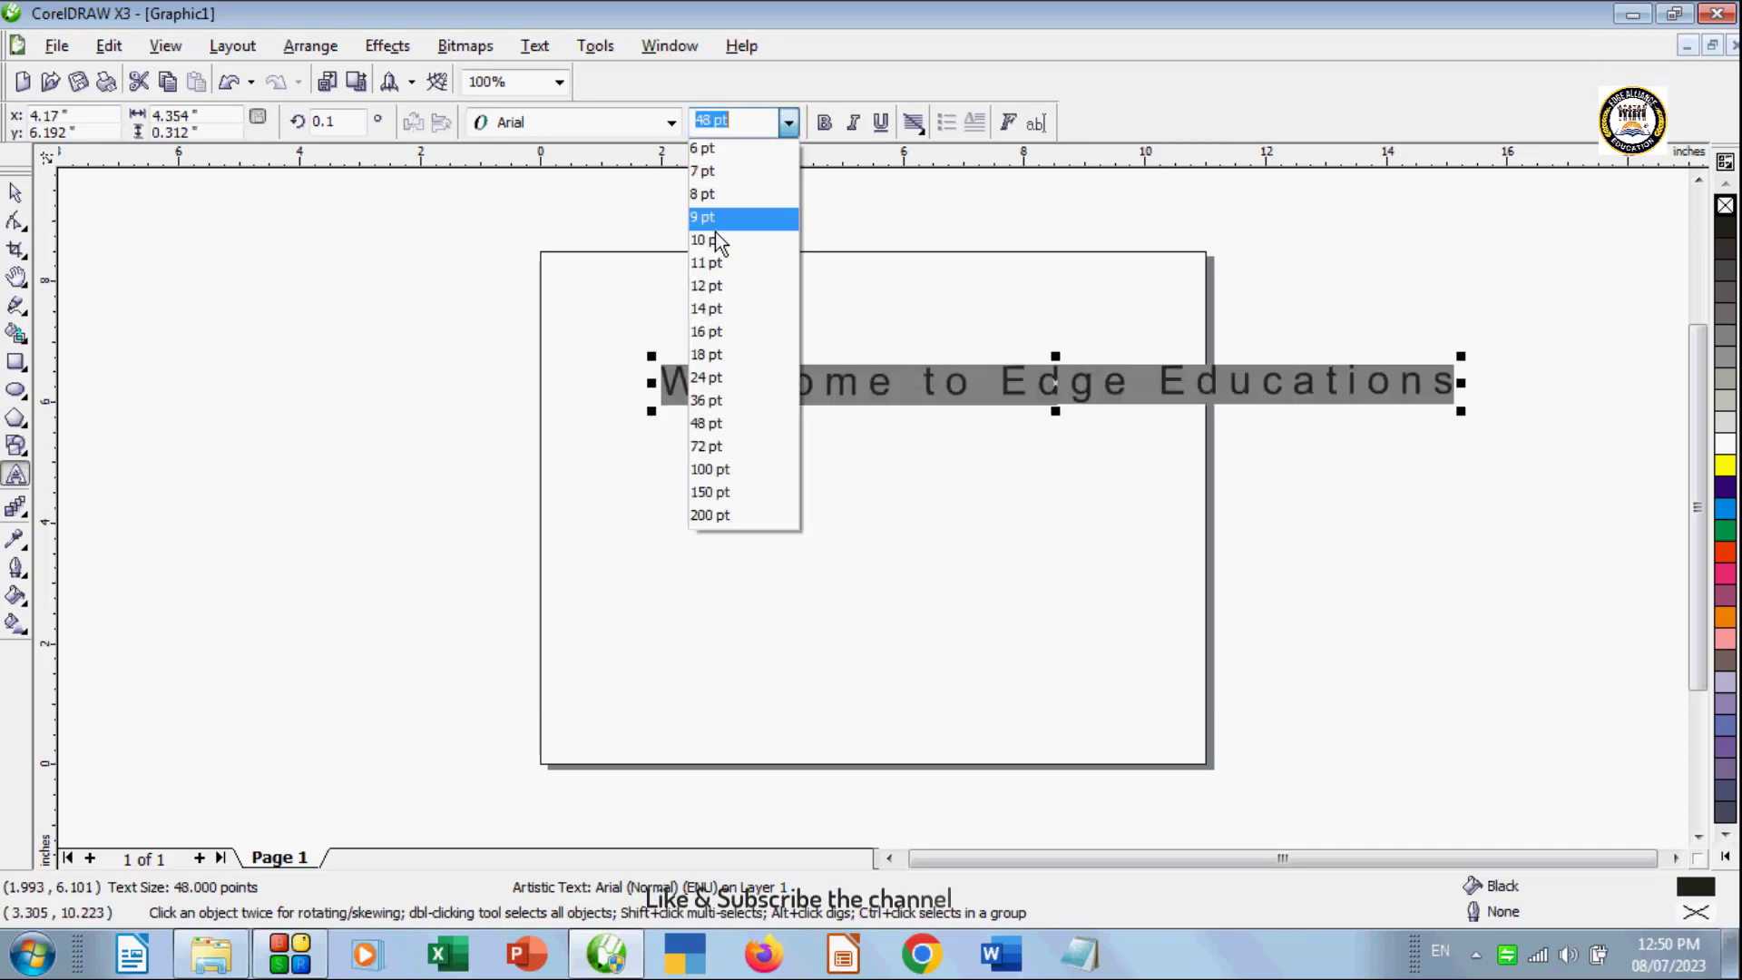
pyautogui.click(719, 330)
# Step: Set the welcome text's font size to 36 pt and move it fully onto the page, centred at about x 5.04, y 5.37 inches
pyautogui.click(788, 123)
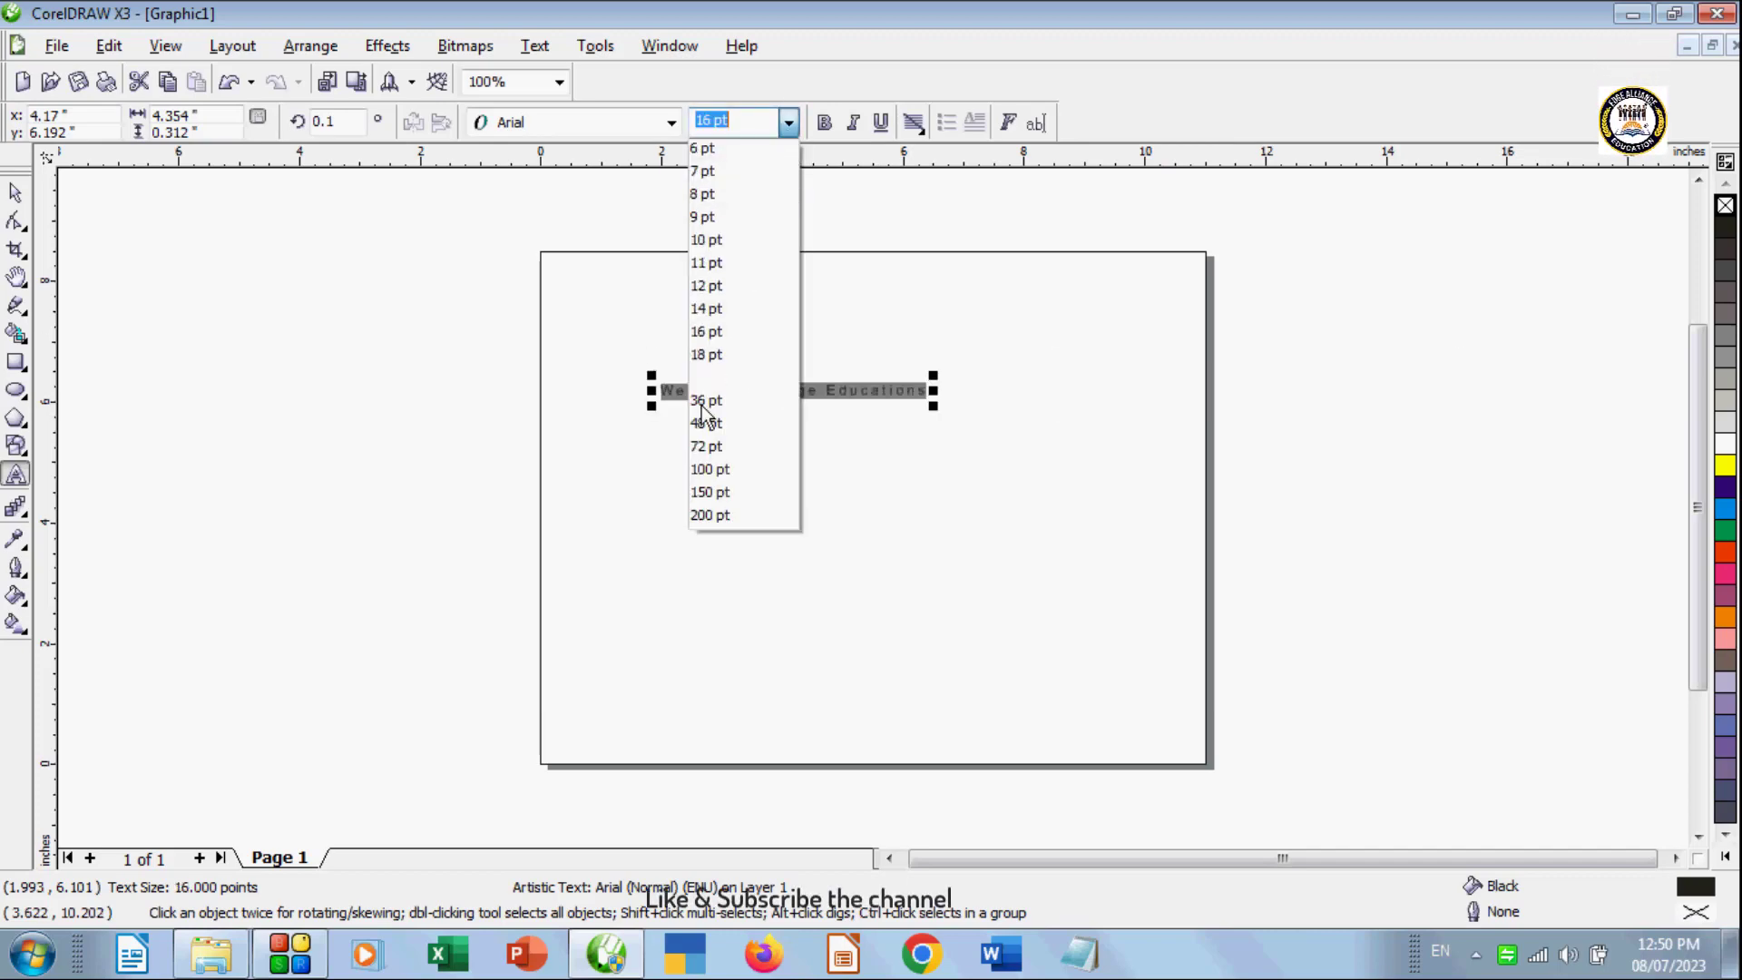
pyautogui.click(697, 399)
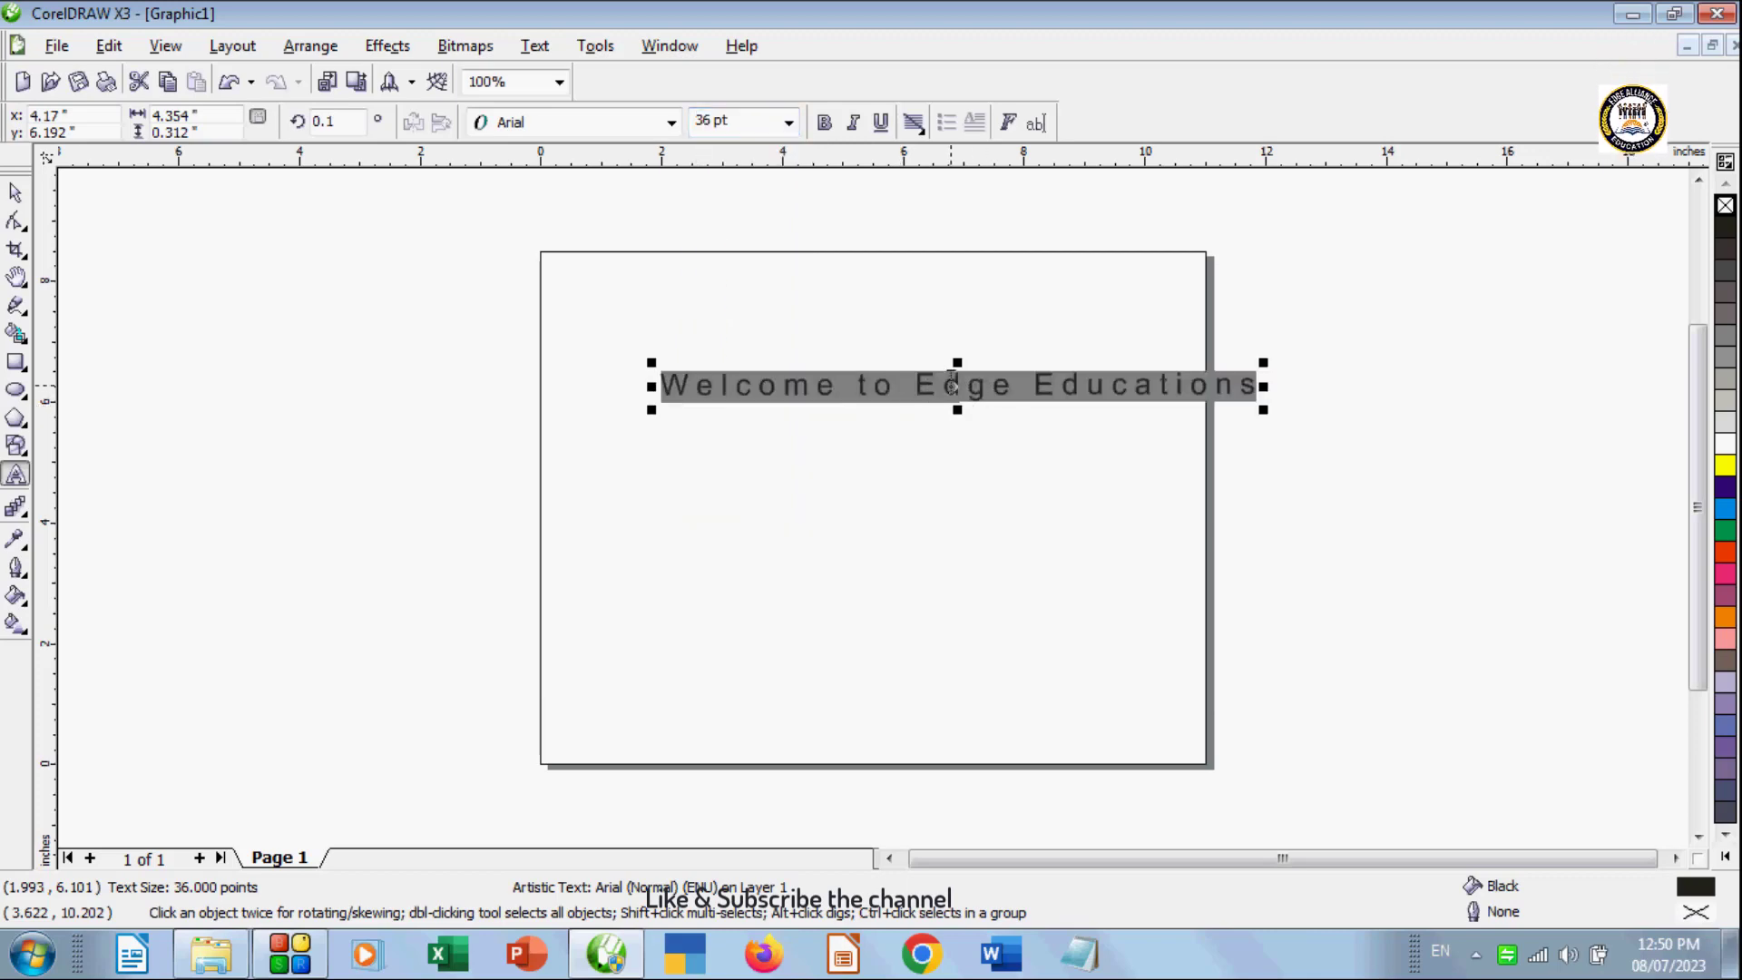
pyautogui.moveTo(955, 386); pyautogui.dragTo(841, 440)
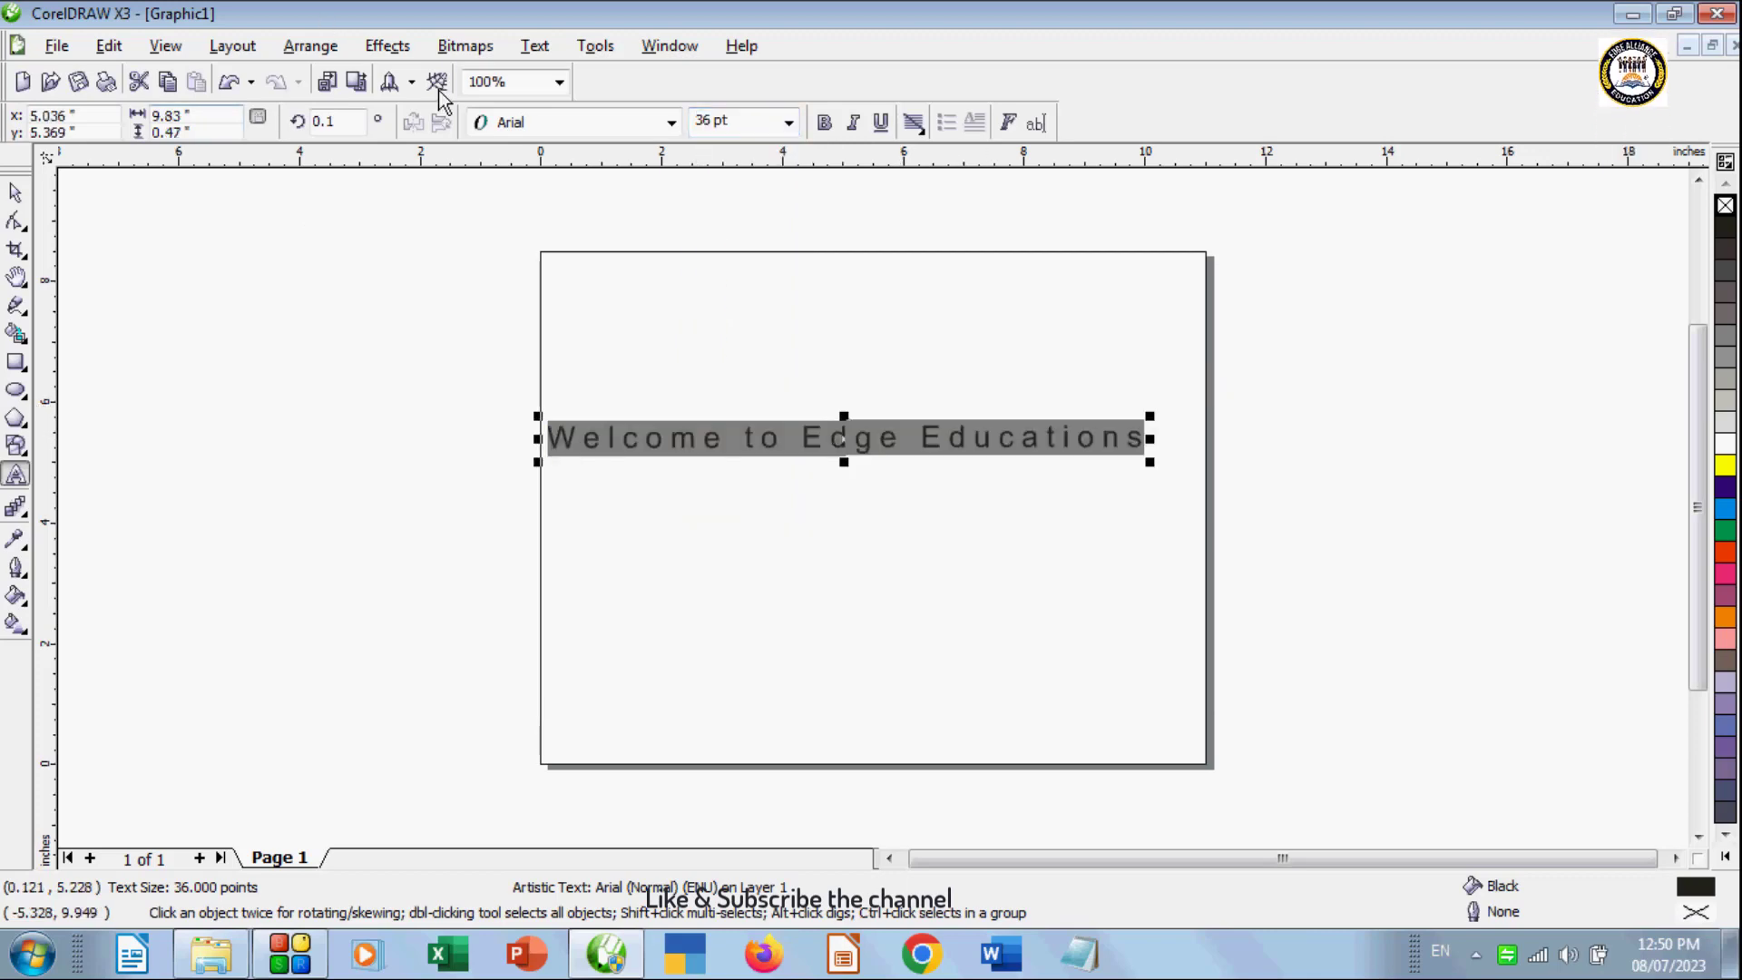
# Step: Select the welcome text as an object and change its font to Ariston-Normal-Italic
pyautogui.click(672, 124)
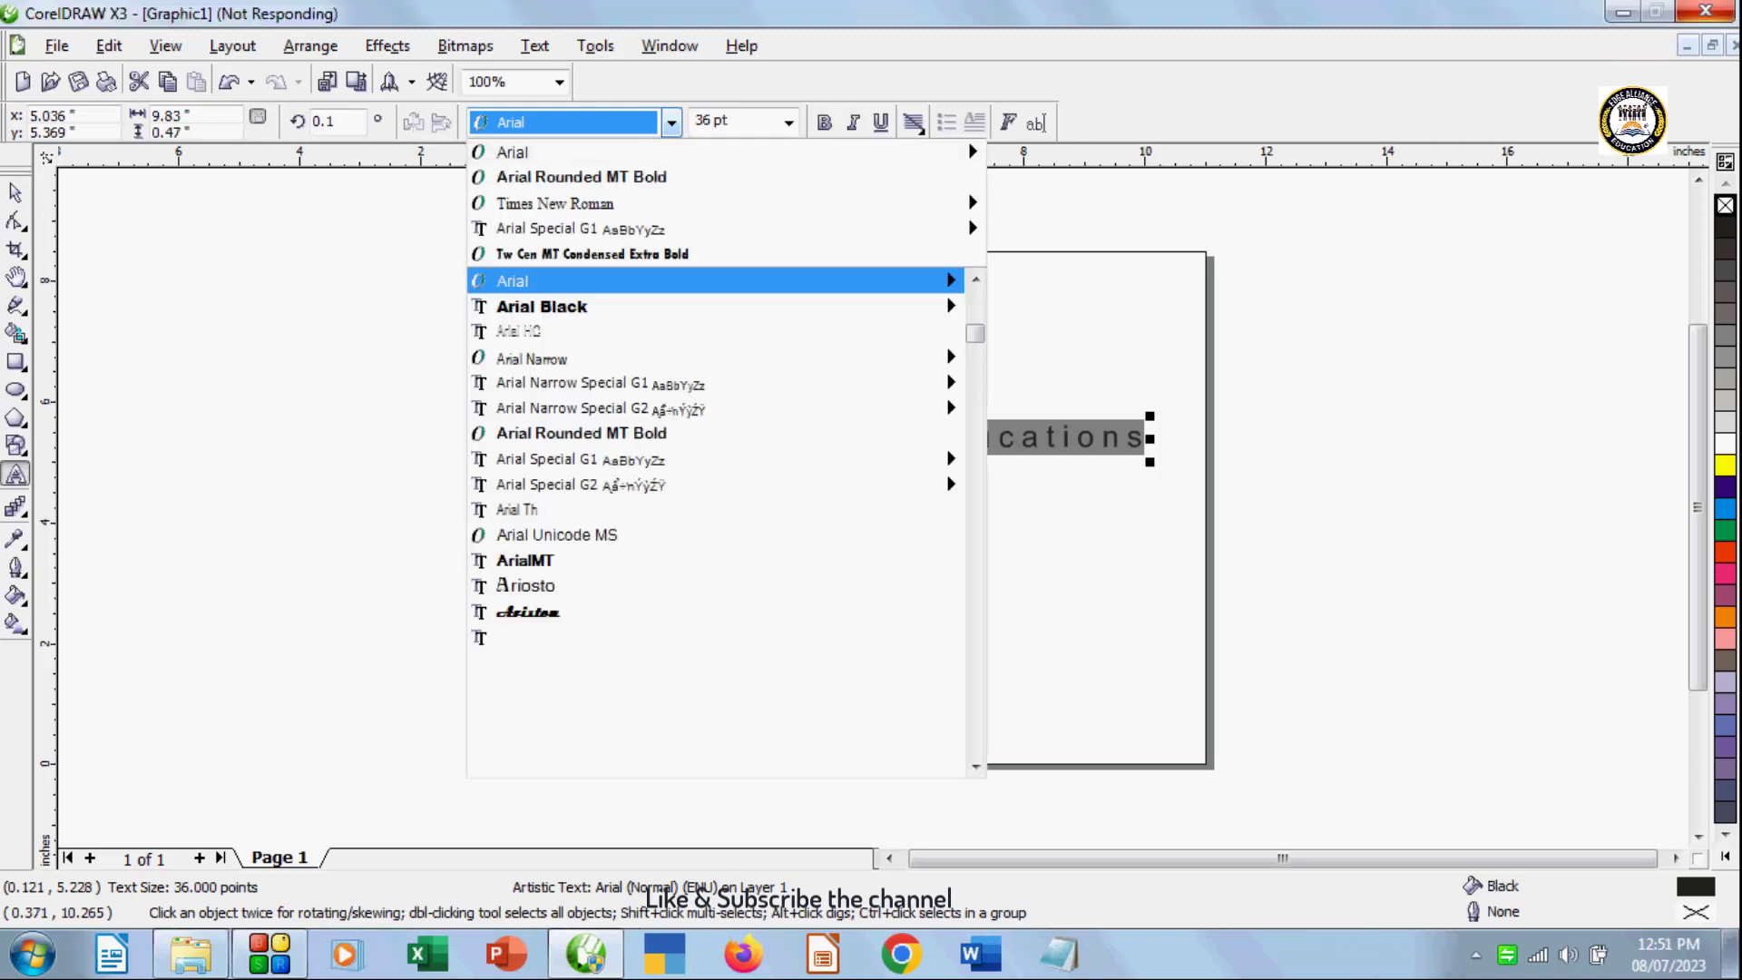
pyautogui.moveTo(885, 461); pyautogui.dragTo(660, 453)
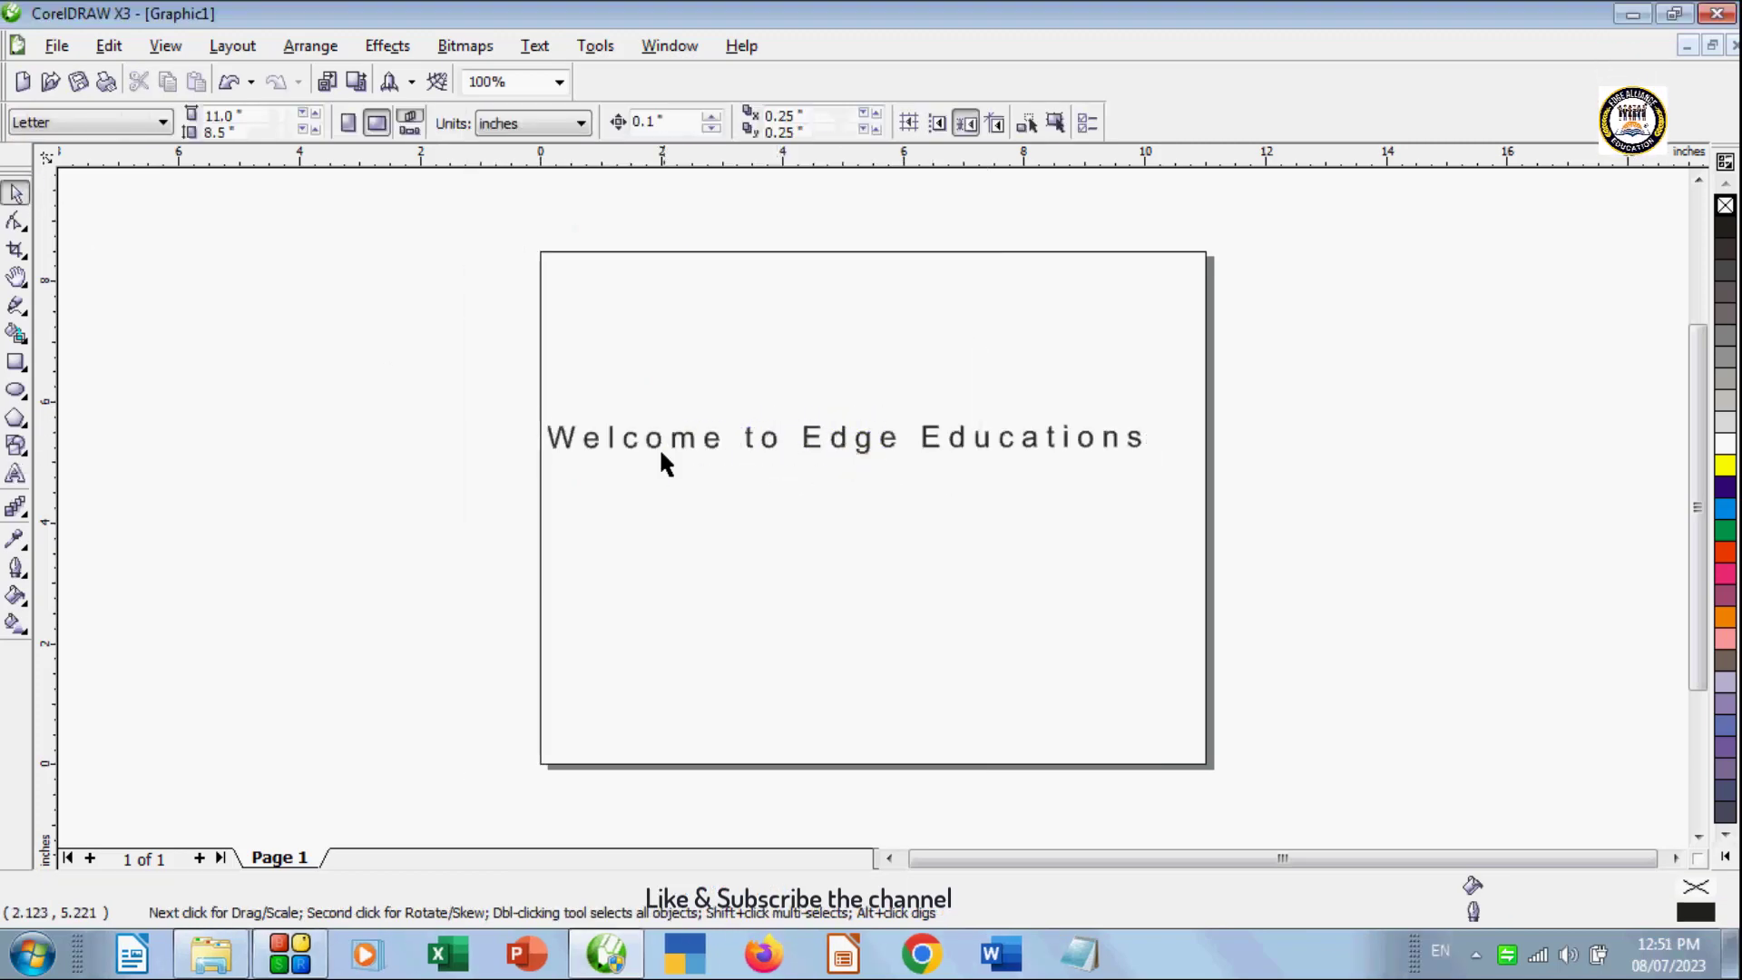
pyautogui.click(704, 439)
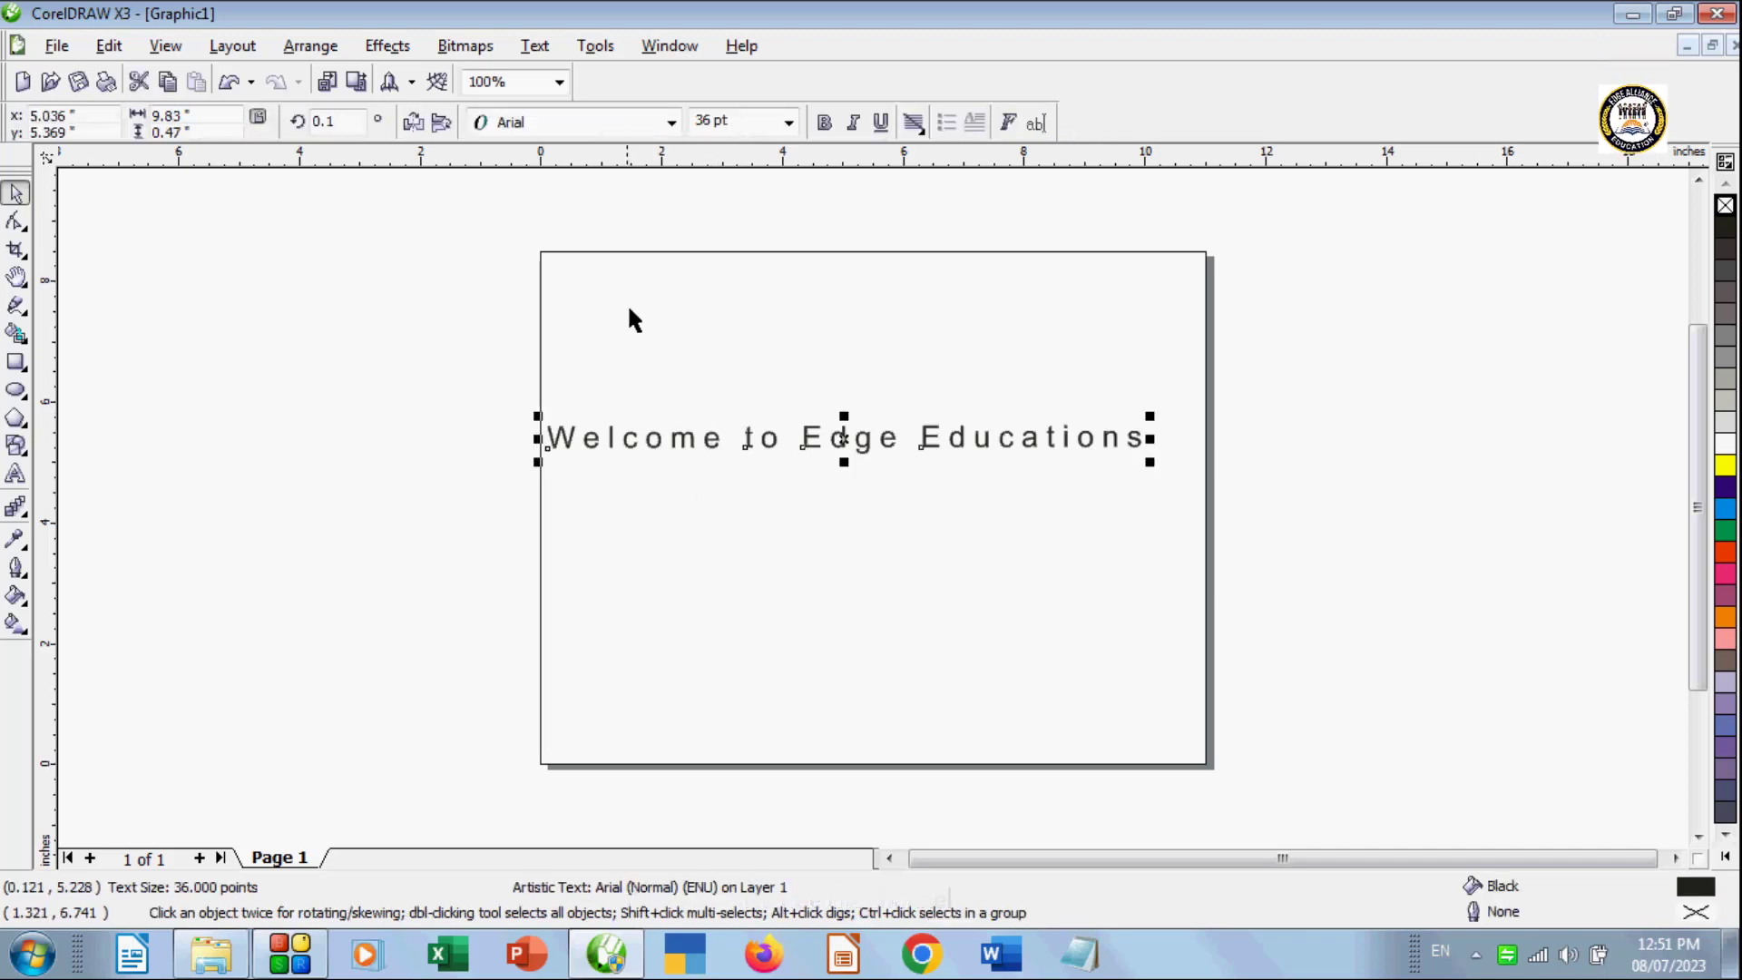
pyautogui.click(672, 121)
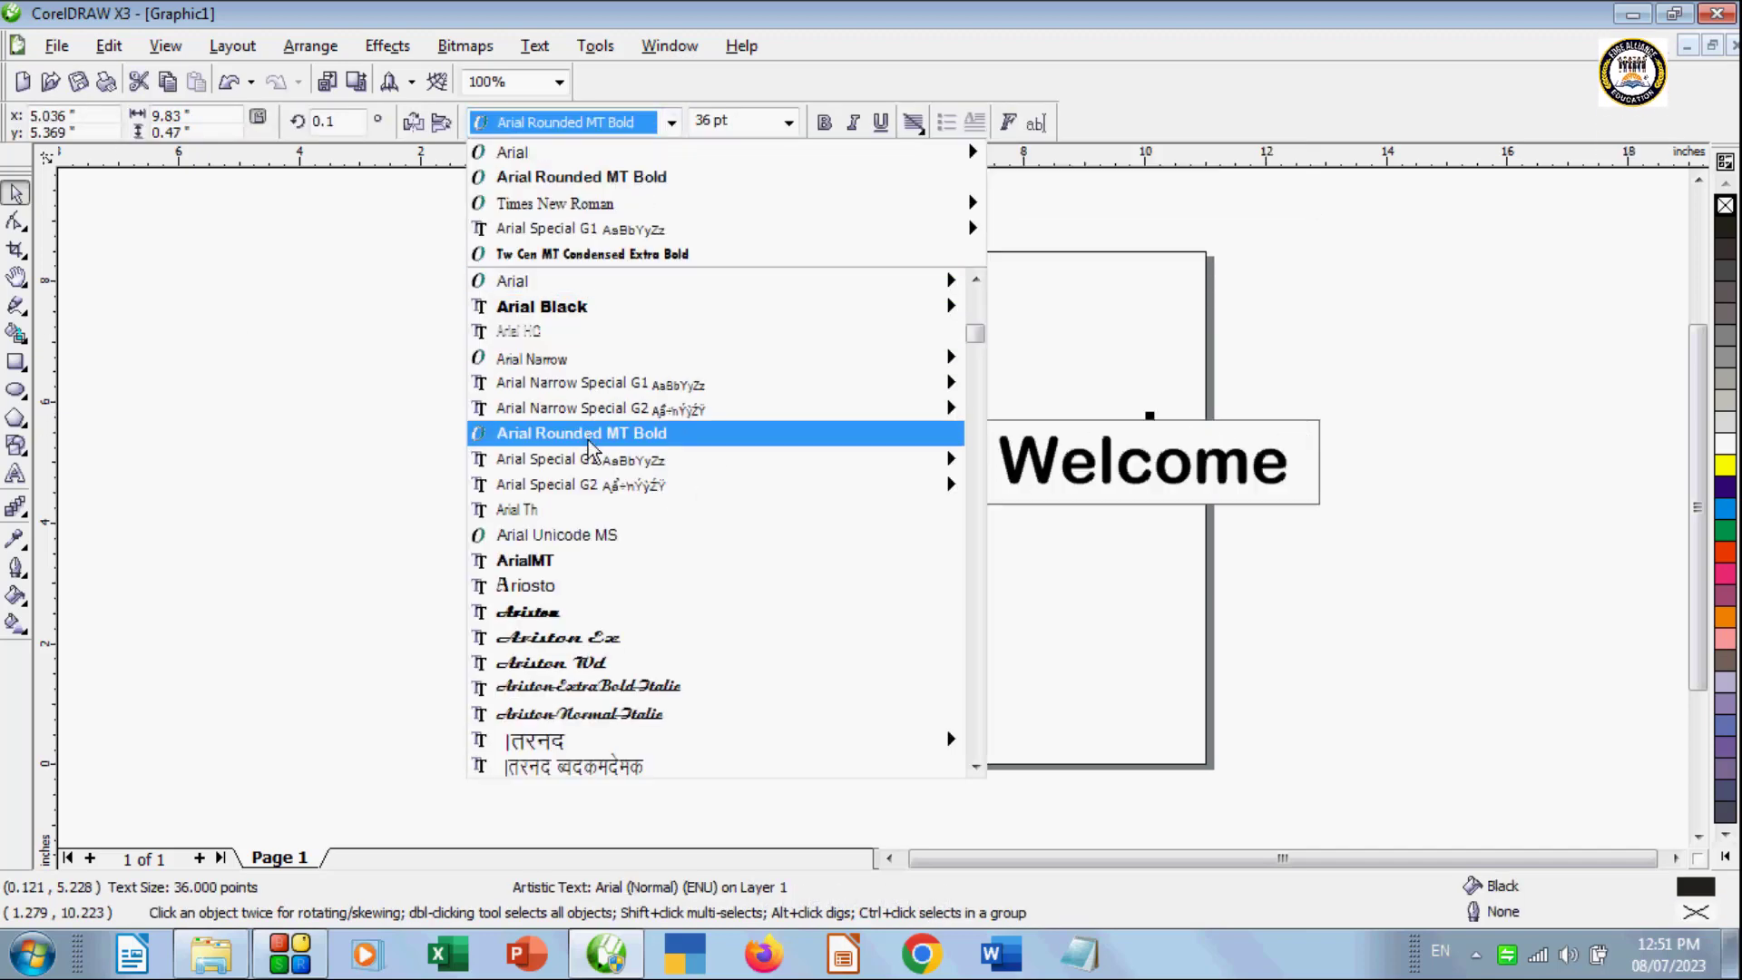
pyautogui.click(599, 714)
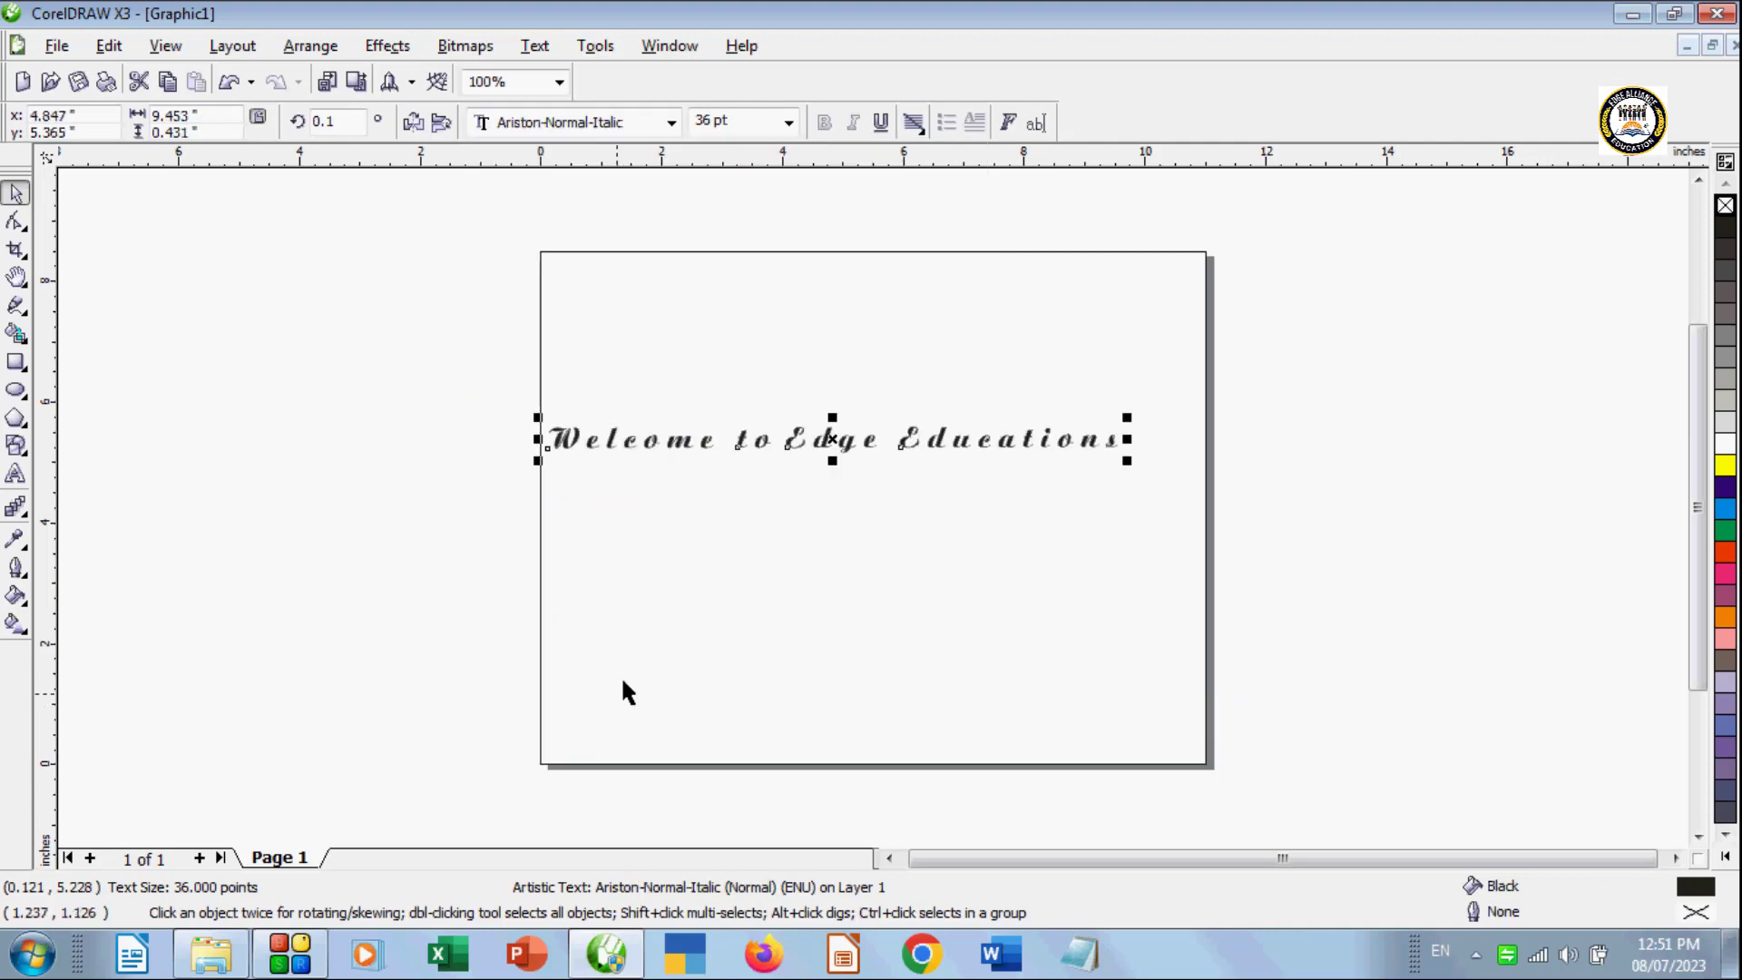
# Step: Browse the font previews for the selected welcome text and set its font to Arial
pyautogui.click(672, 122)
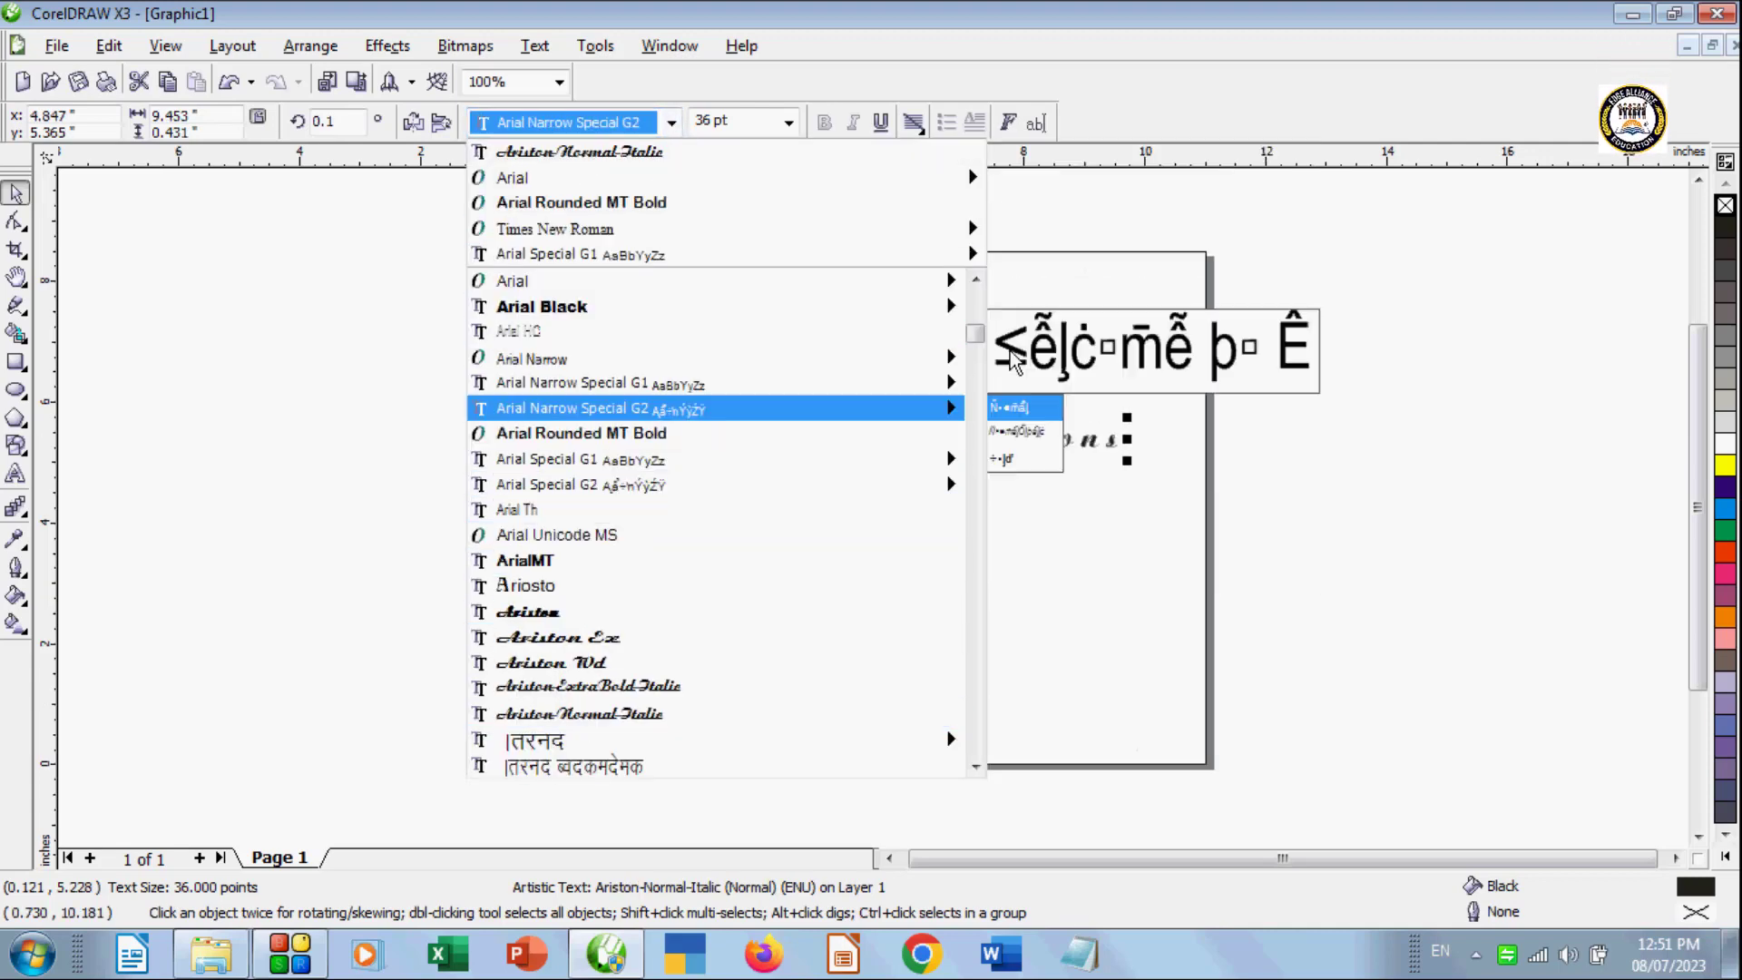
pyautogui.scroll(-15, 982, 338)
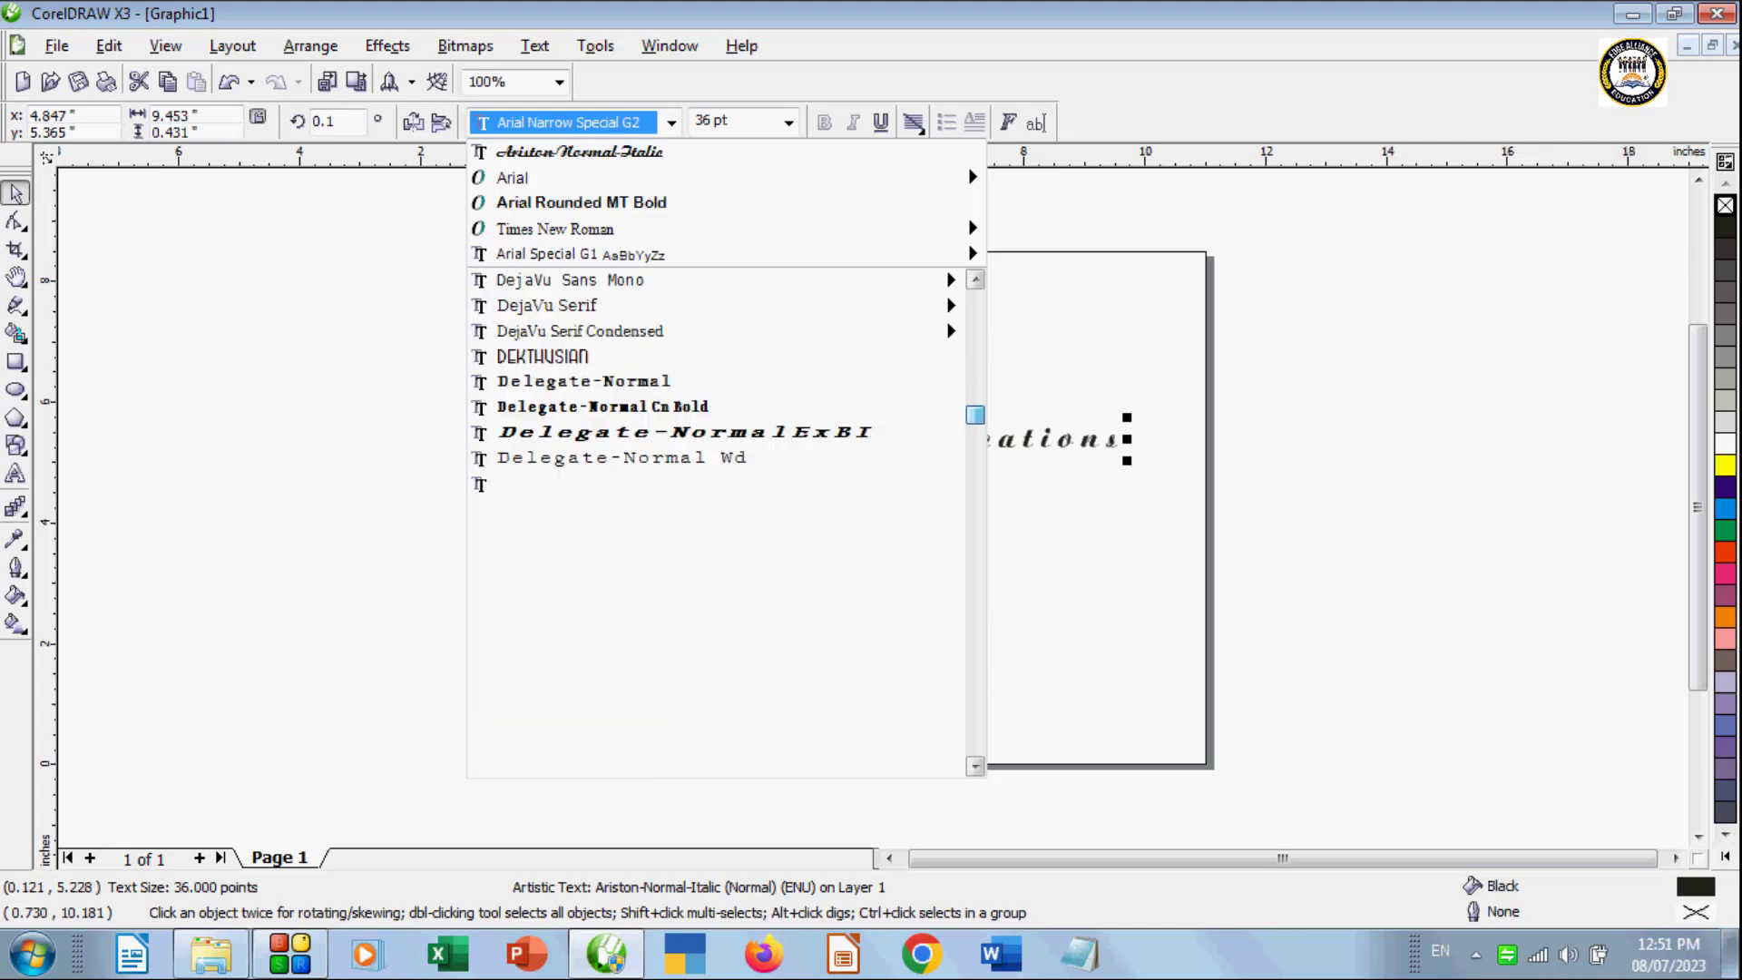
pyautogui.scroll(10, 985, 354)
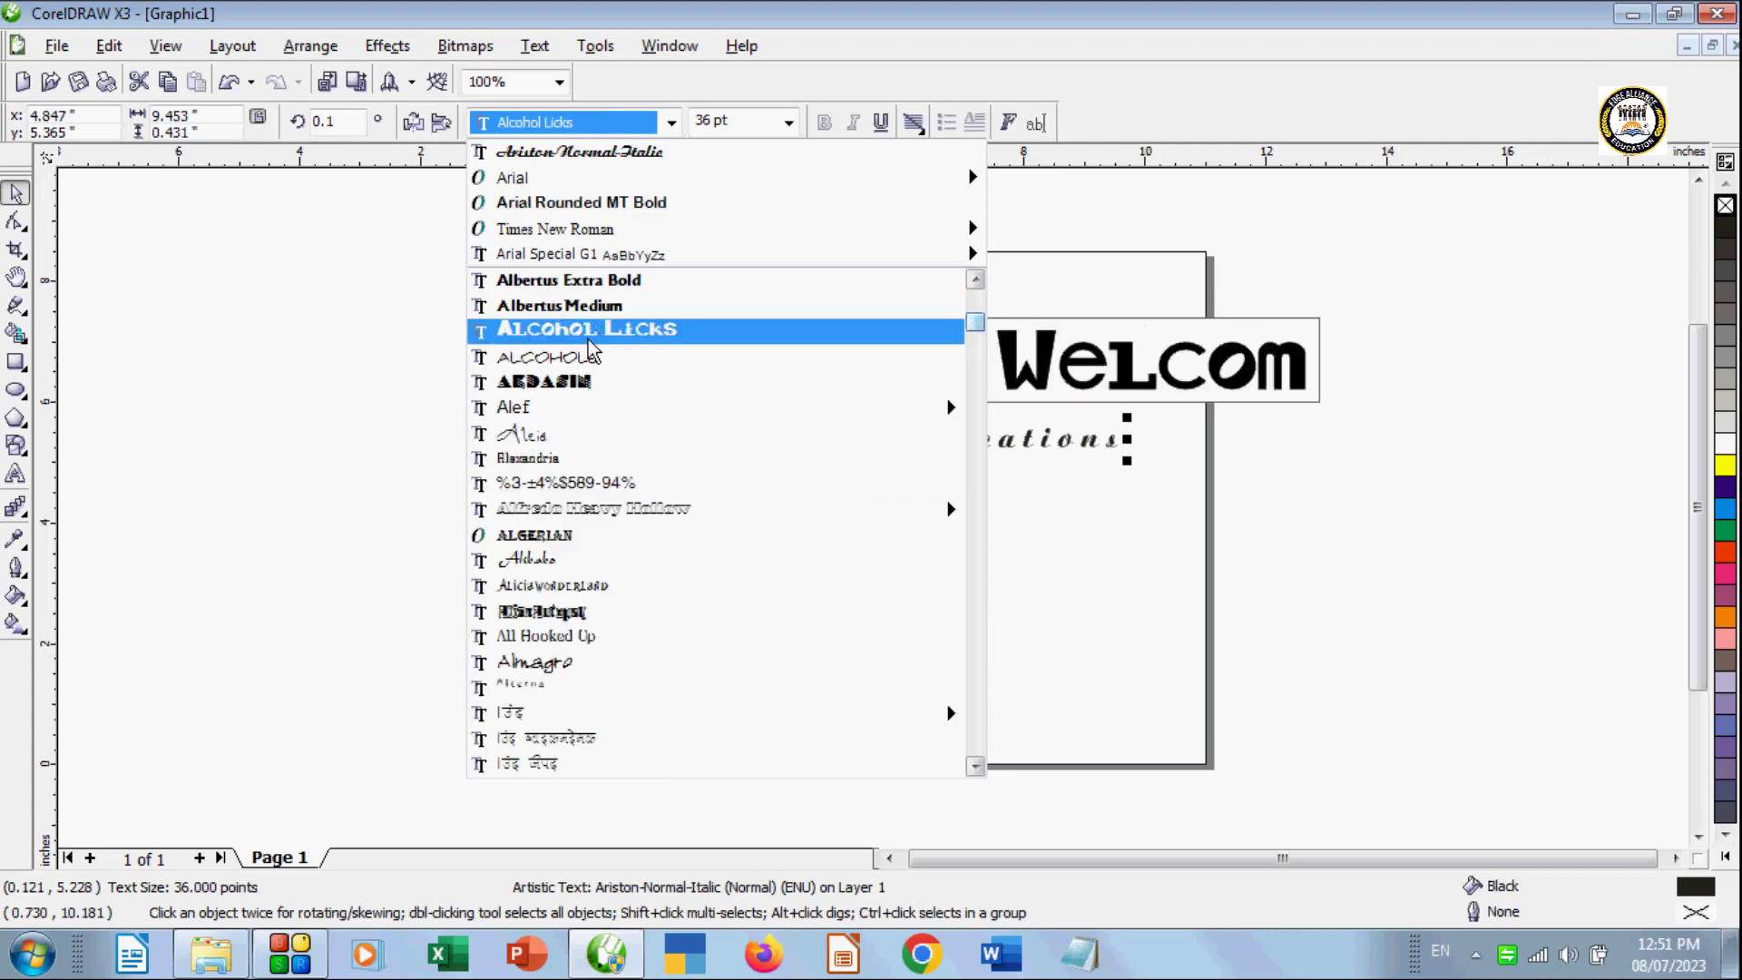
pyautogui.moveTo(587, 508)
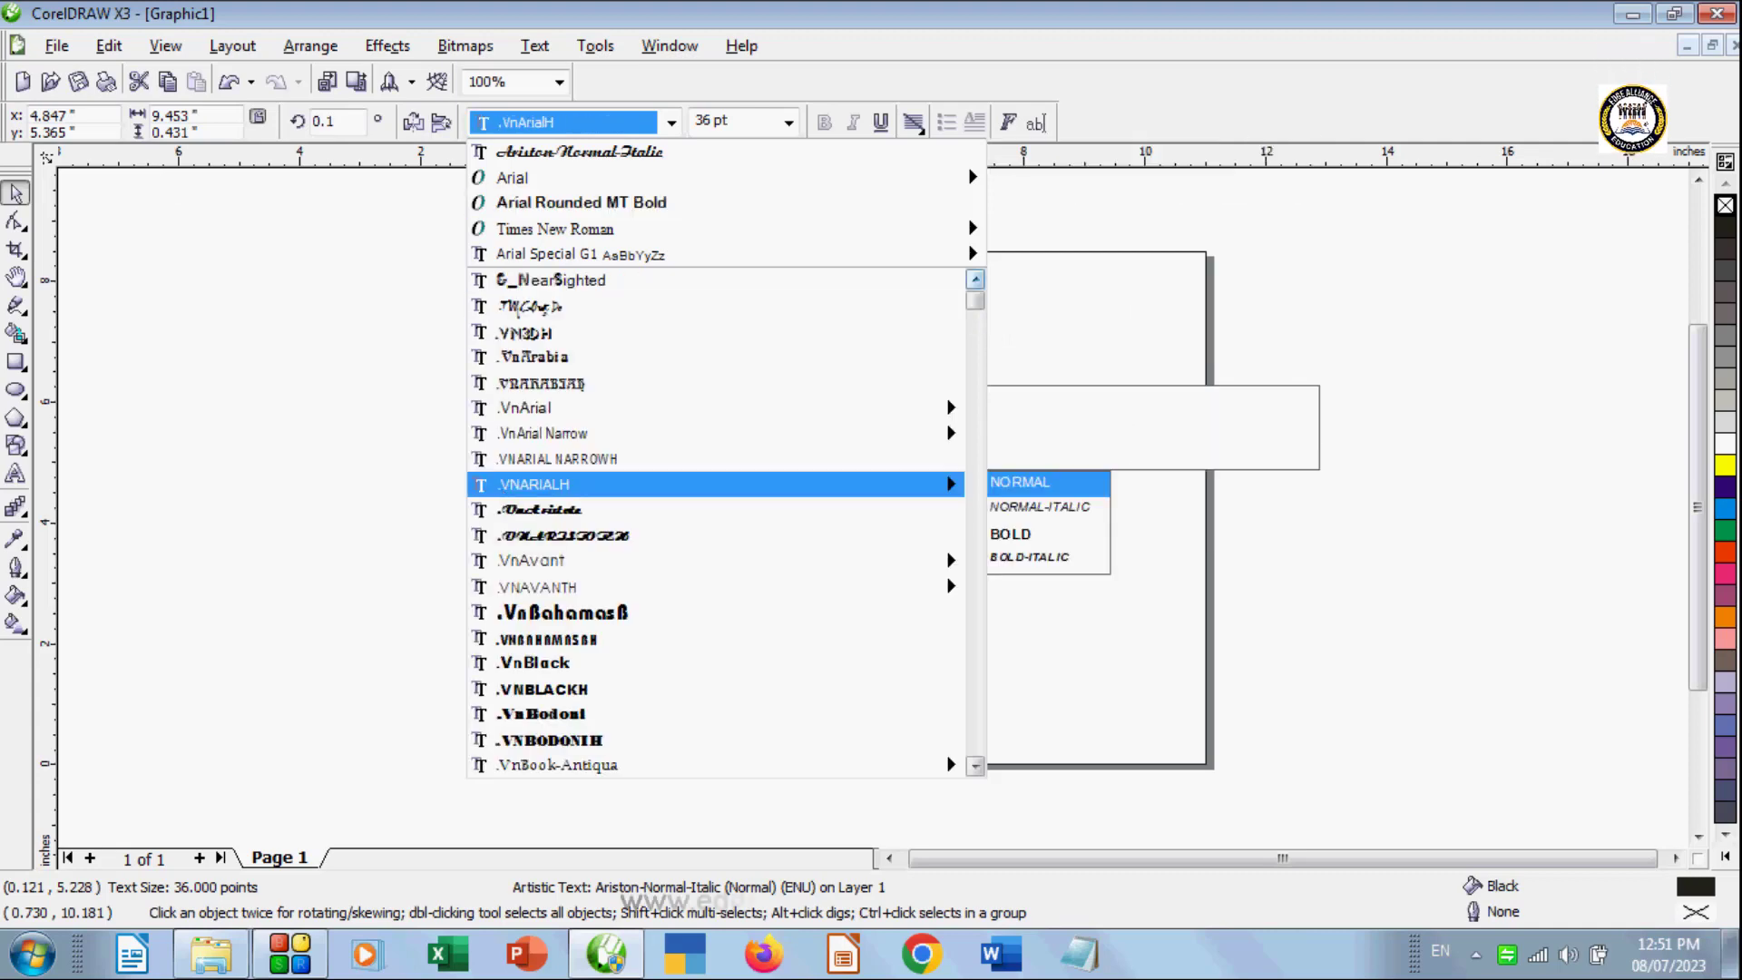
pyautogui.click(559, 177)
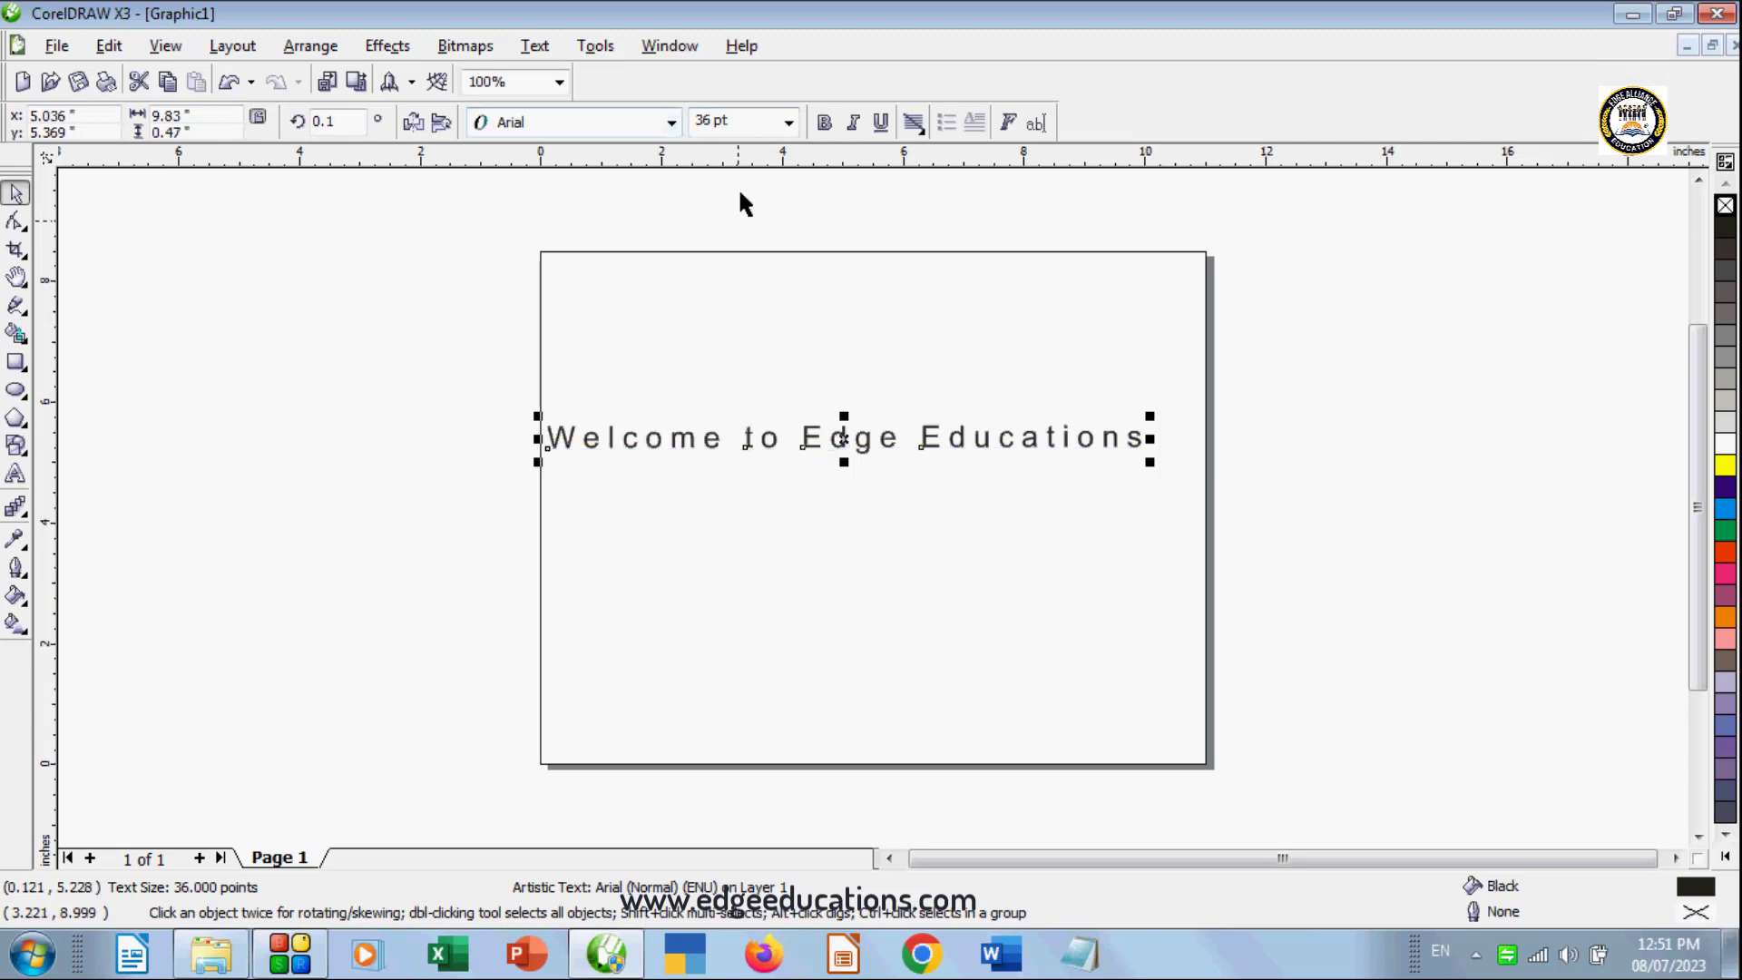
# Step: Try the welcome text at 72 pt and 18 pt, and return its font size to 36 pt
pyautogui.click(789, 124)
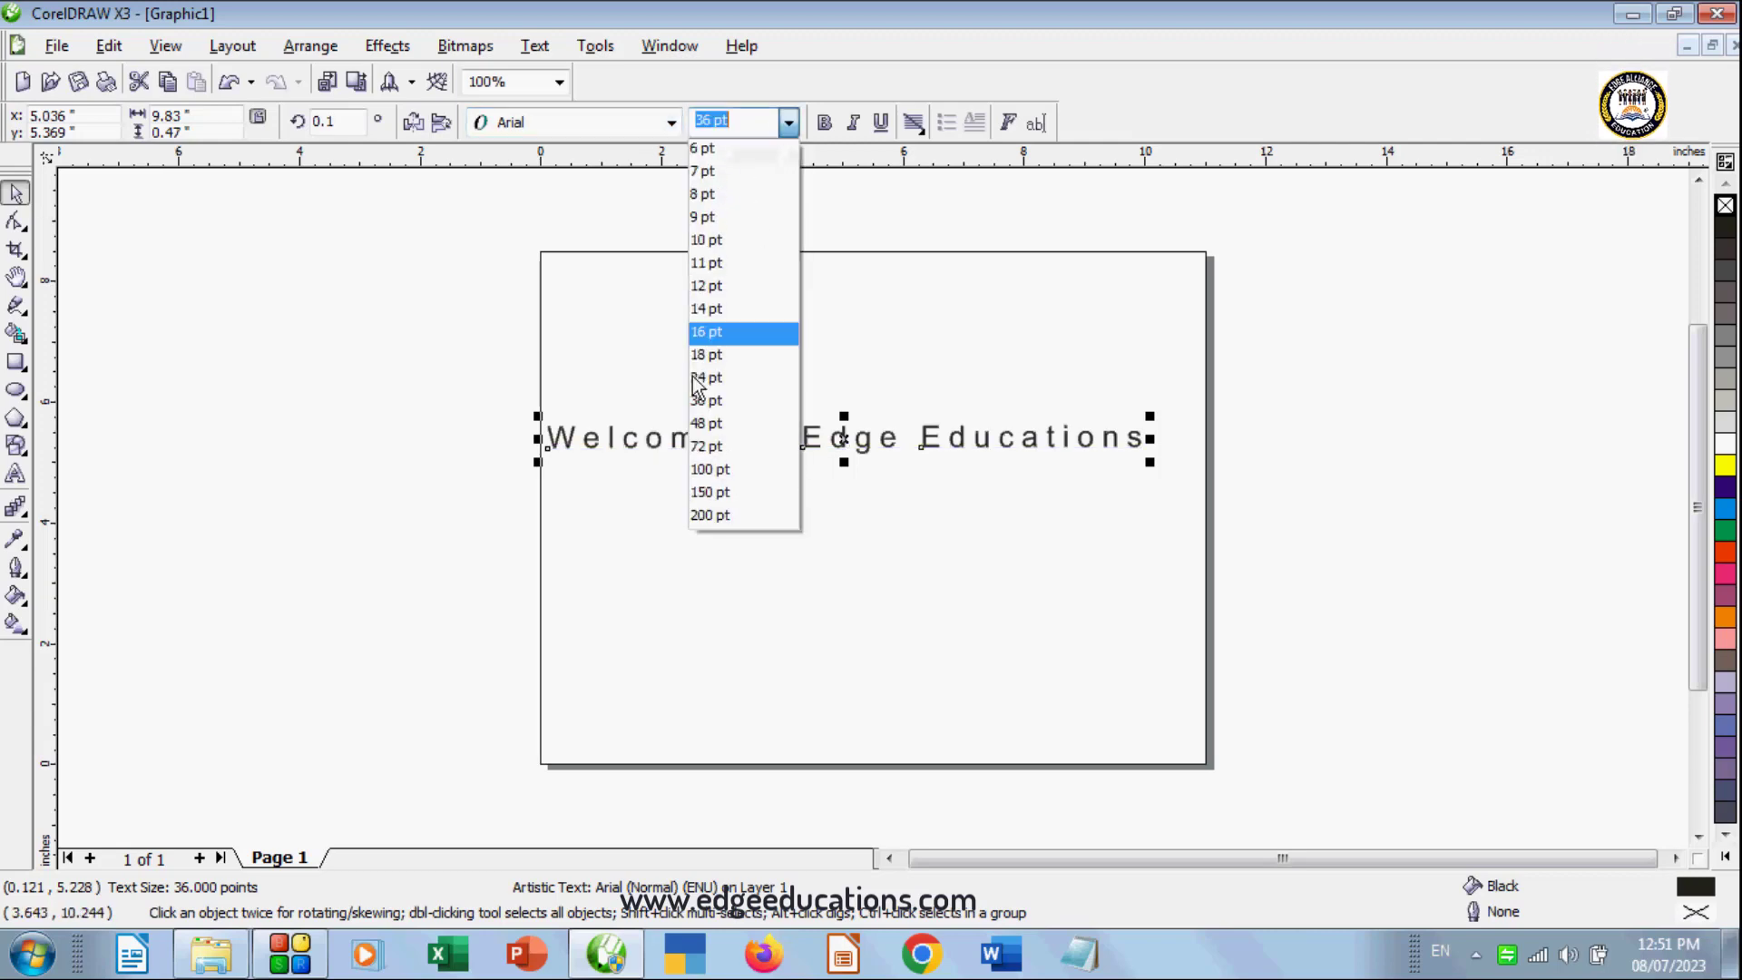
pyautogui.click(715, 449)
pyautogui.click(791, 126)
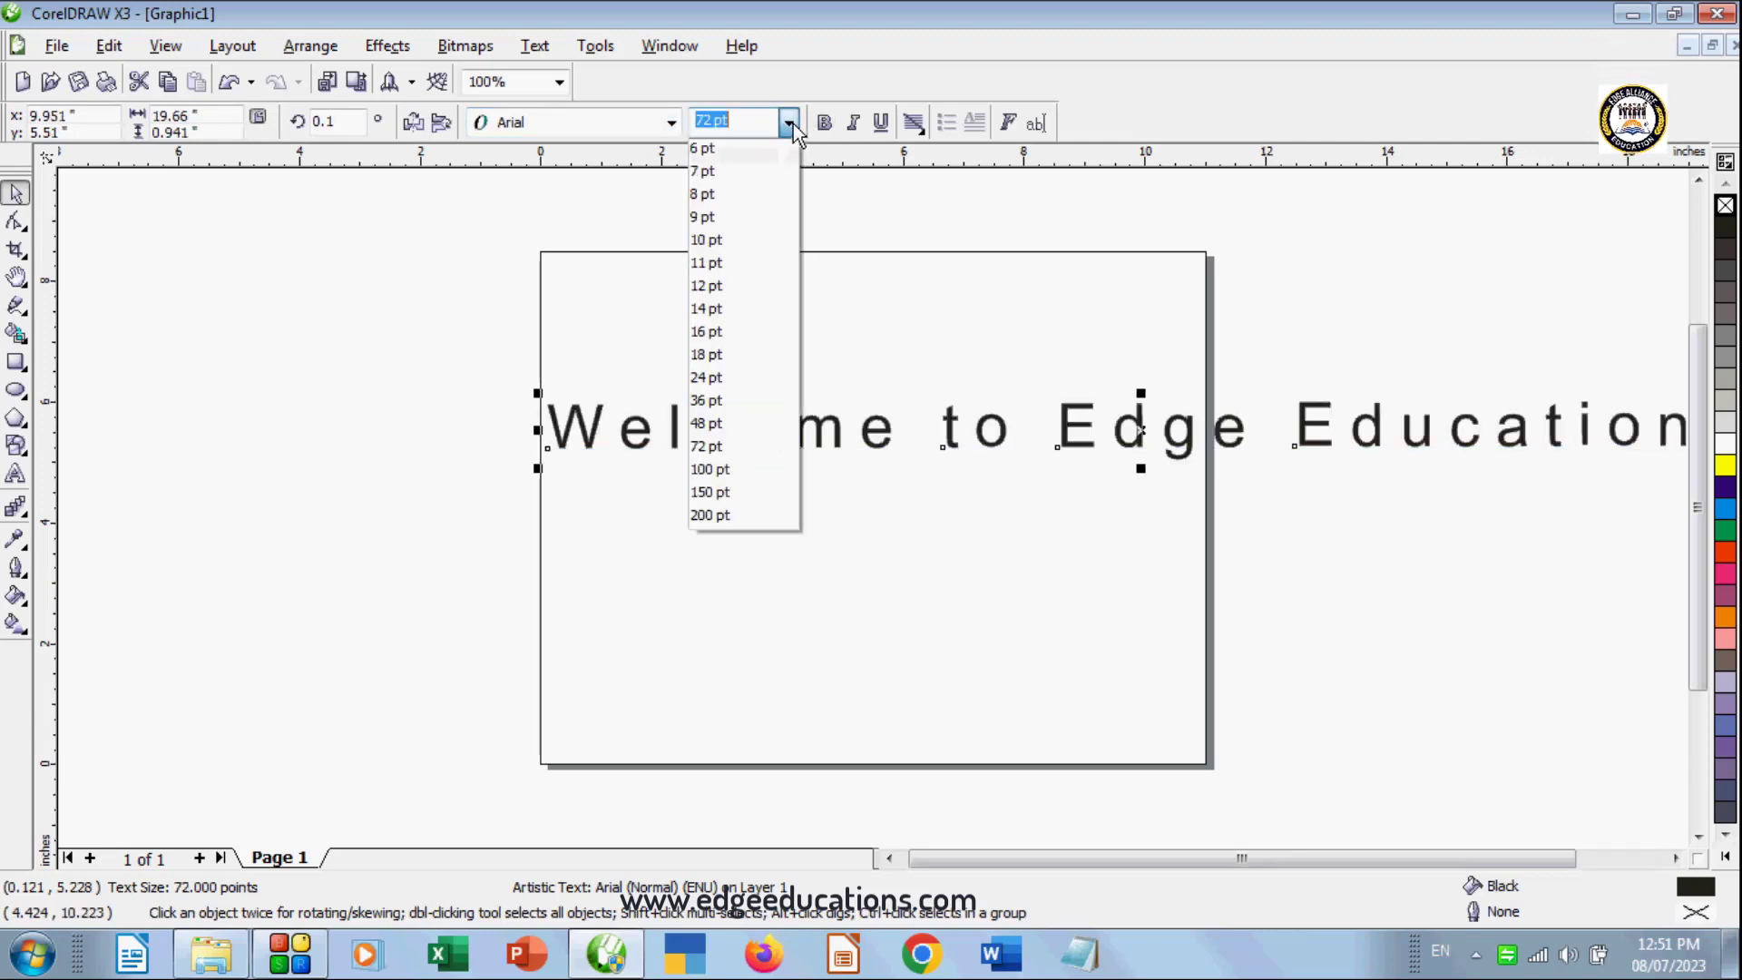
pyautogui.click(715, 354)
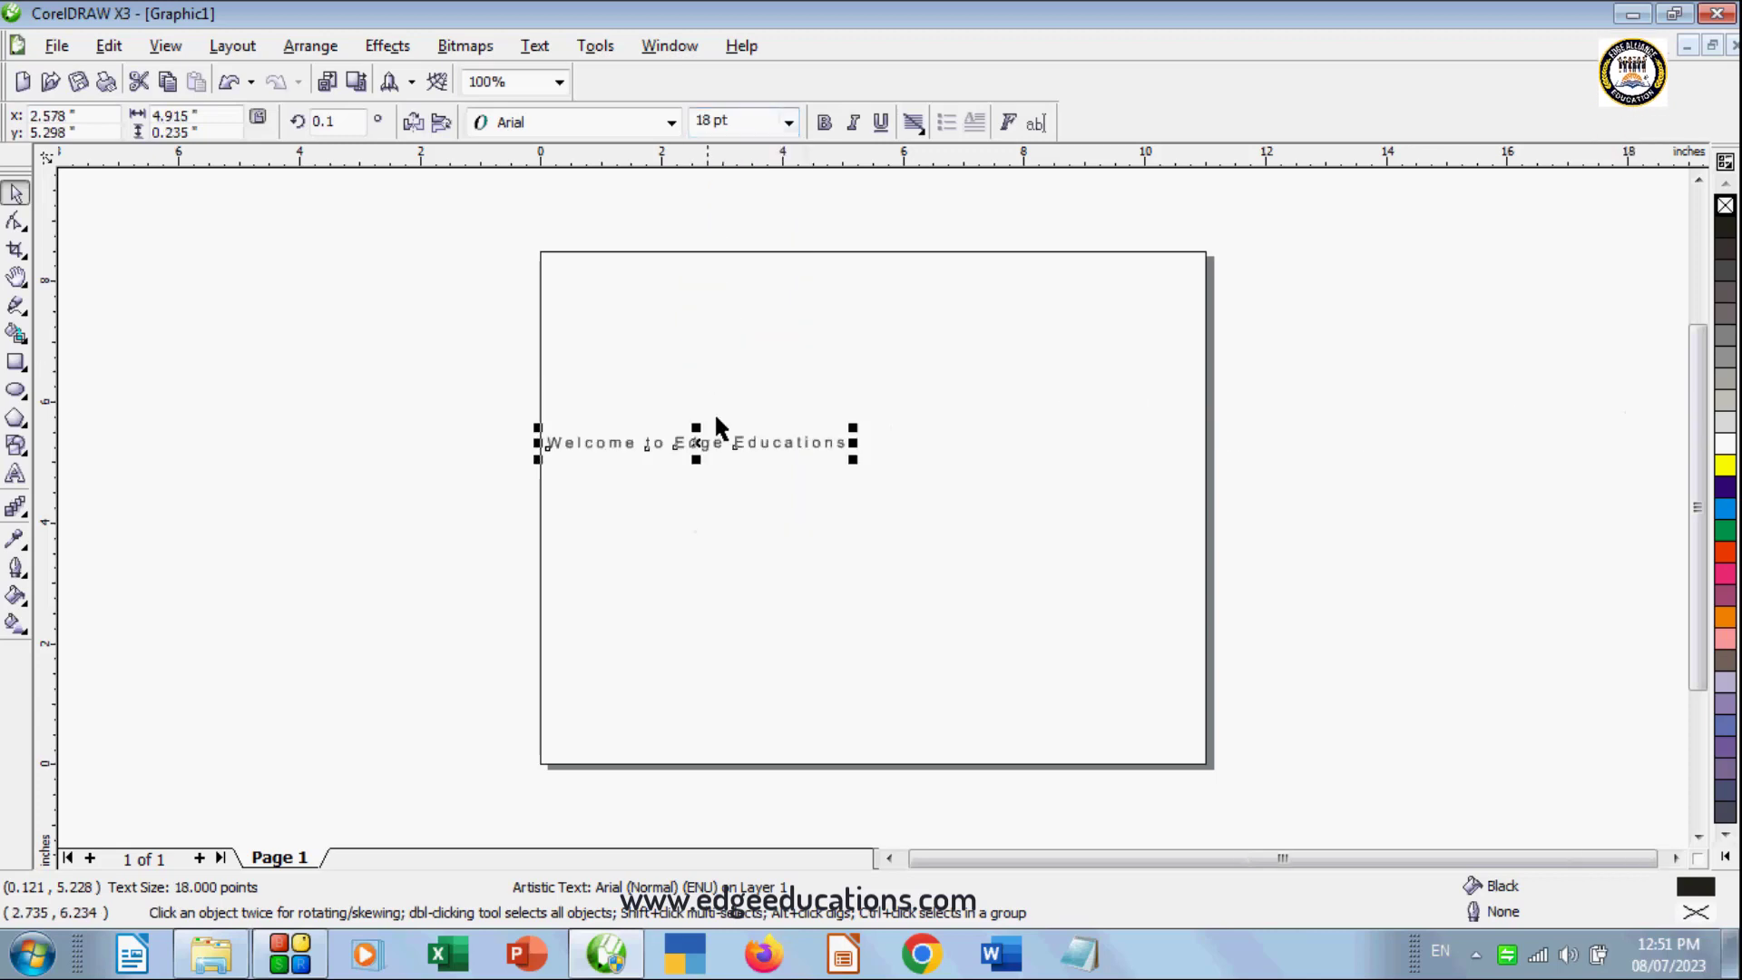
pyautogui.click(789, 122)
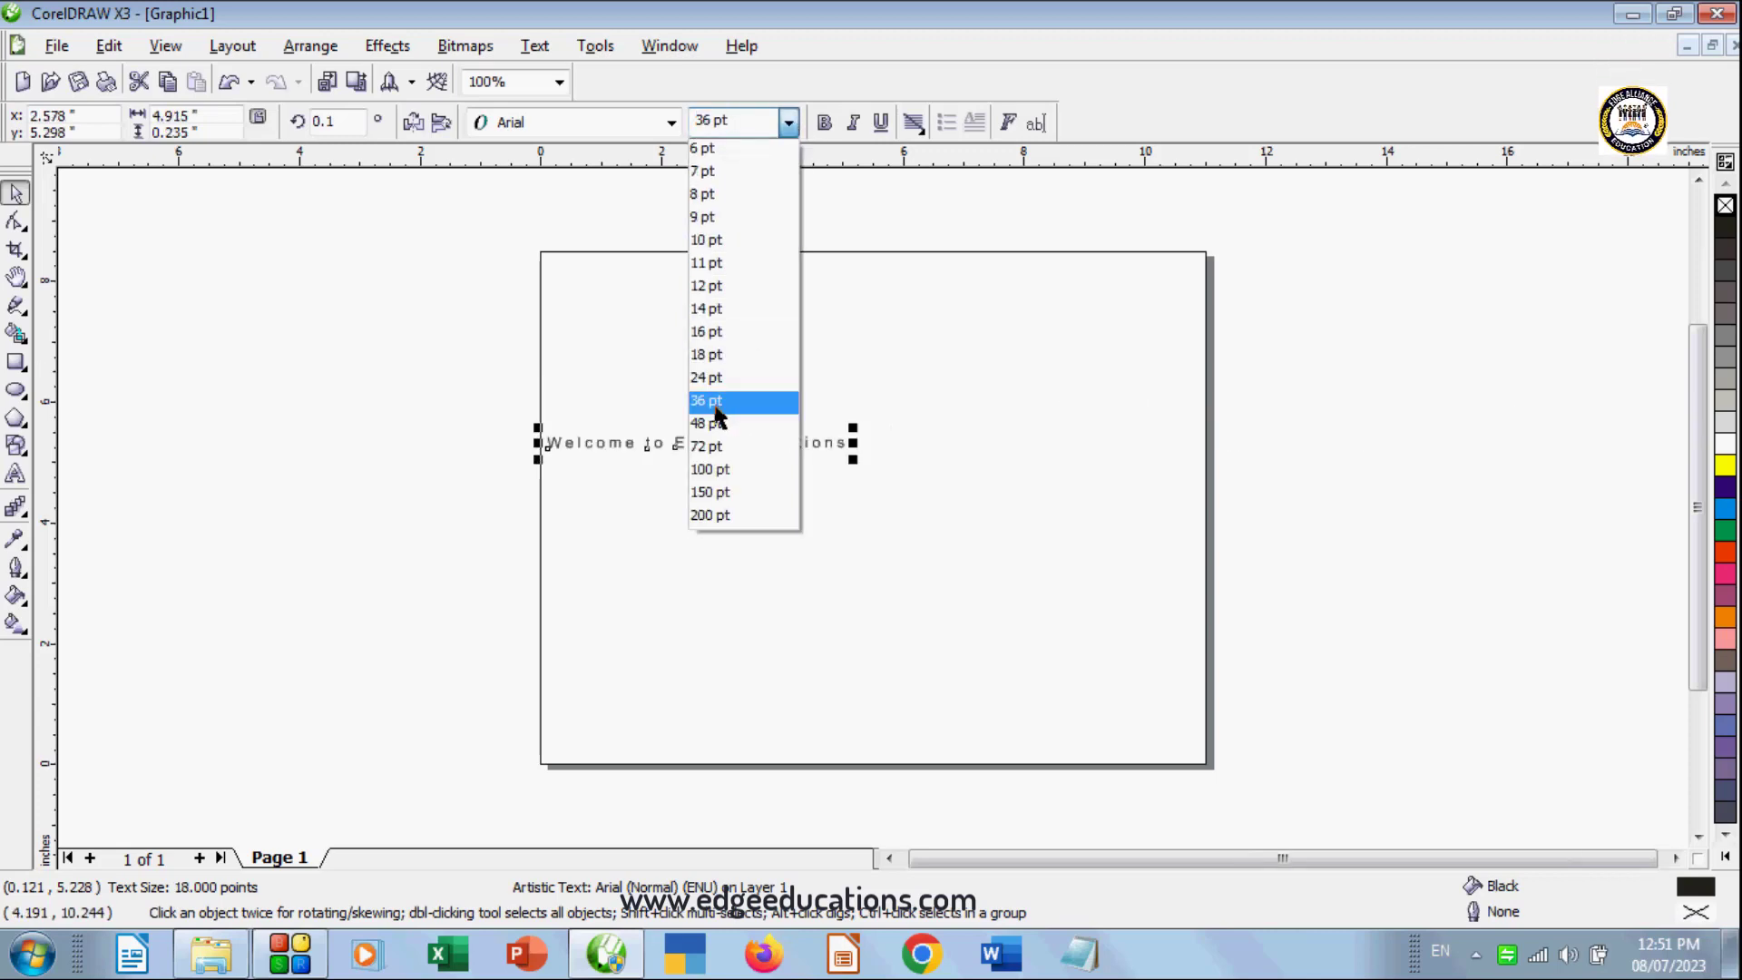
pyautogui.click(717, 404)
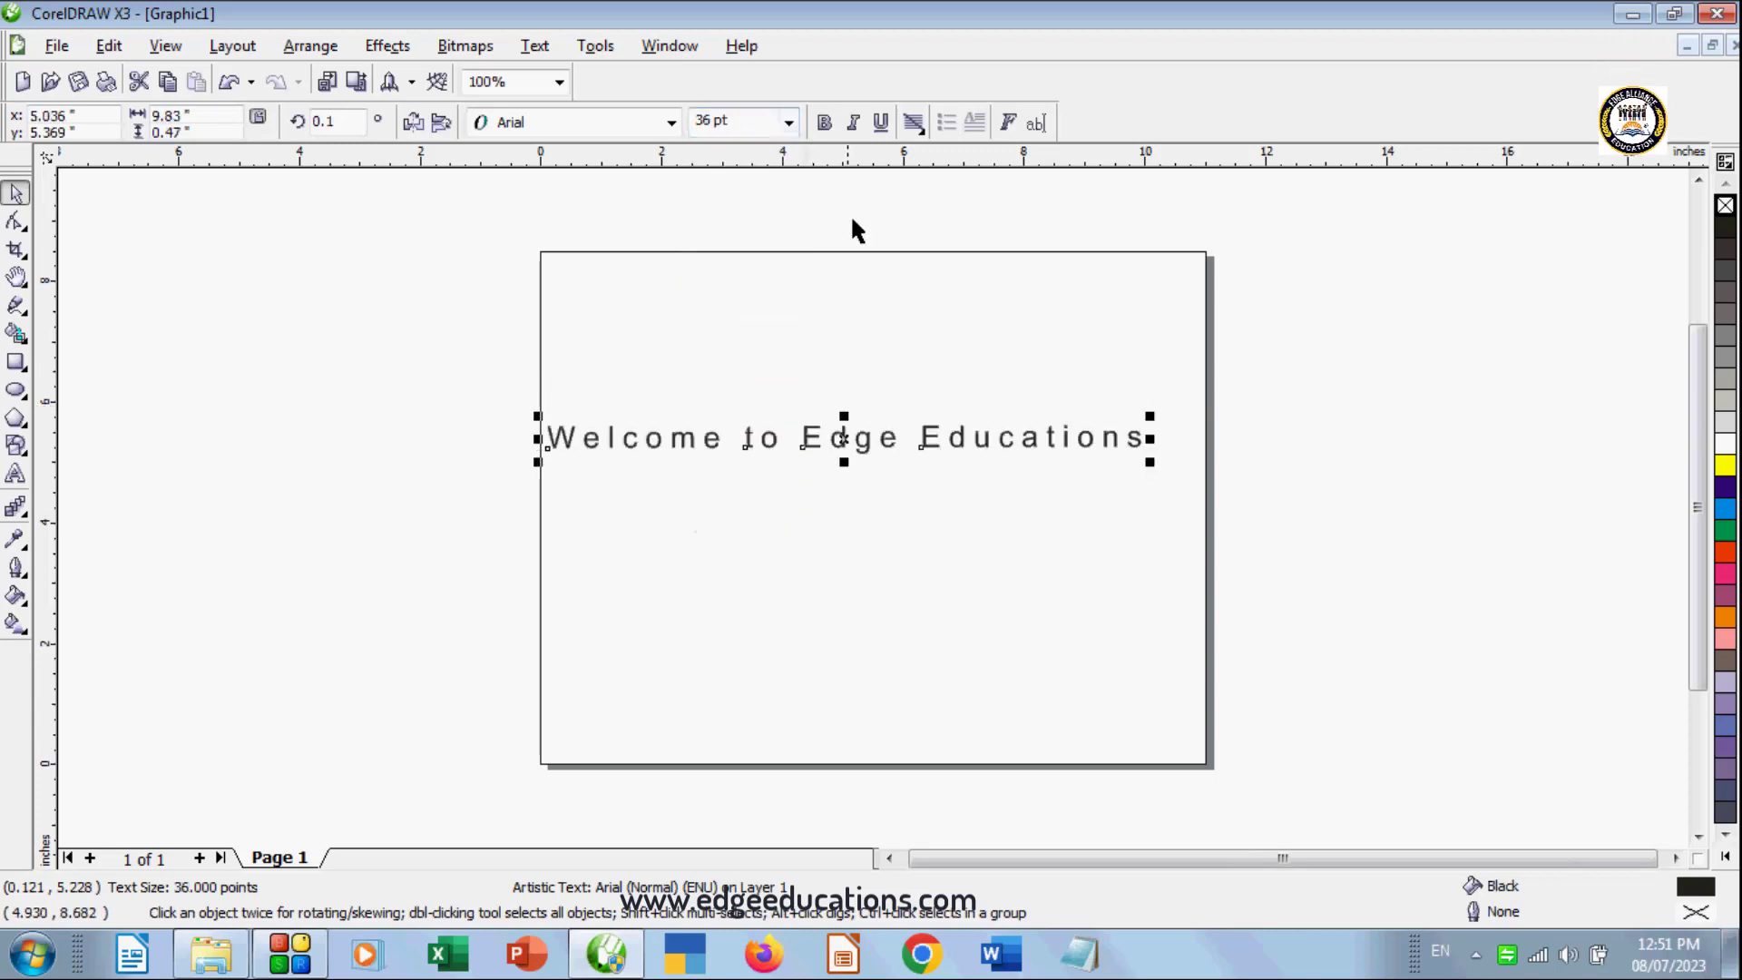
# Step: Apply bold, italic and underline formatting to the welcome text
pyautogui.click(823, 121)
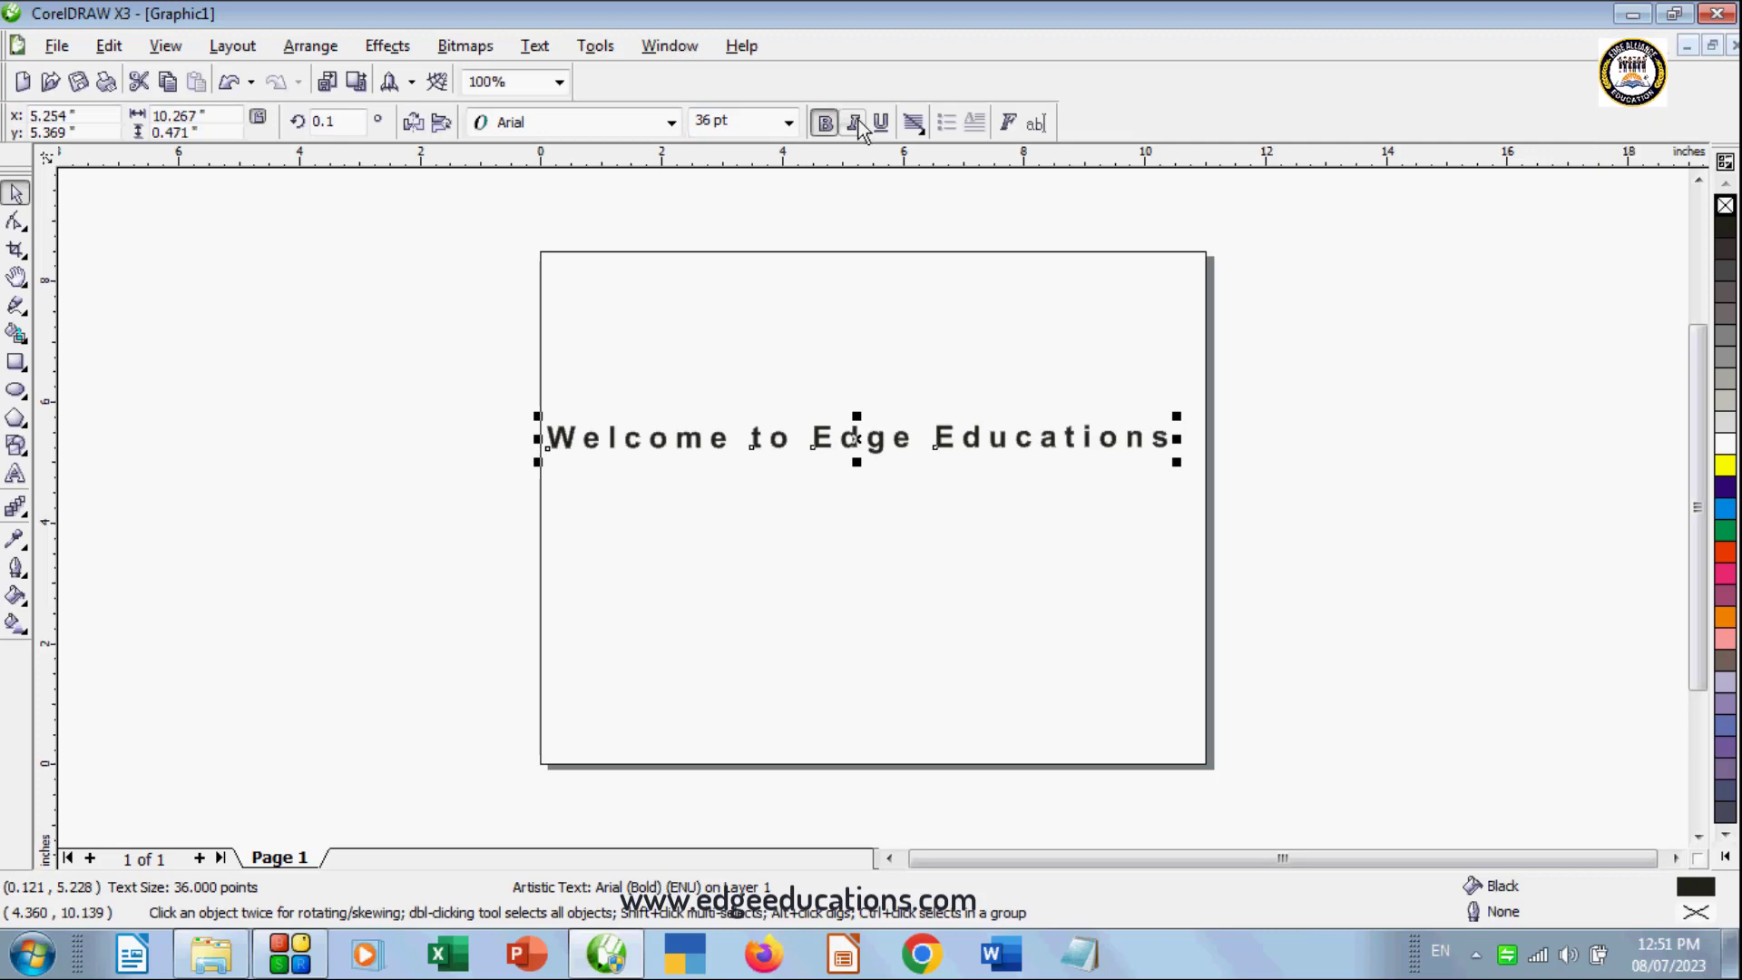
pyautogui.click(857, 122)
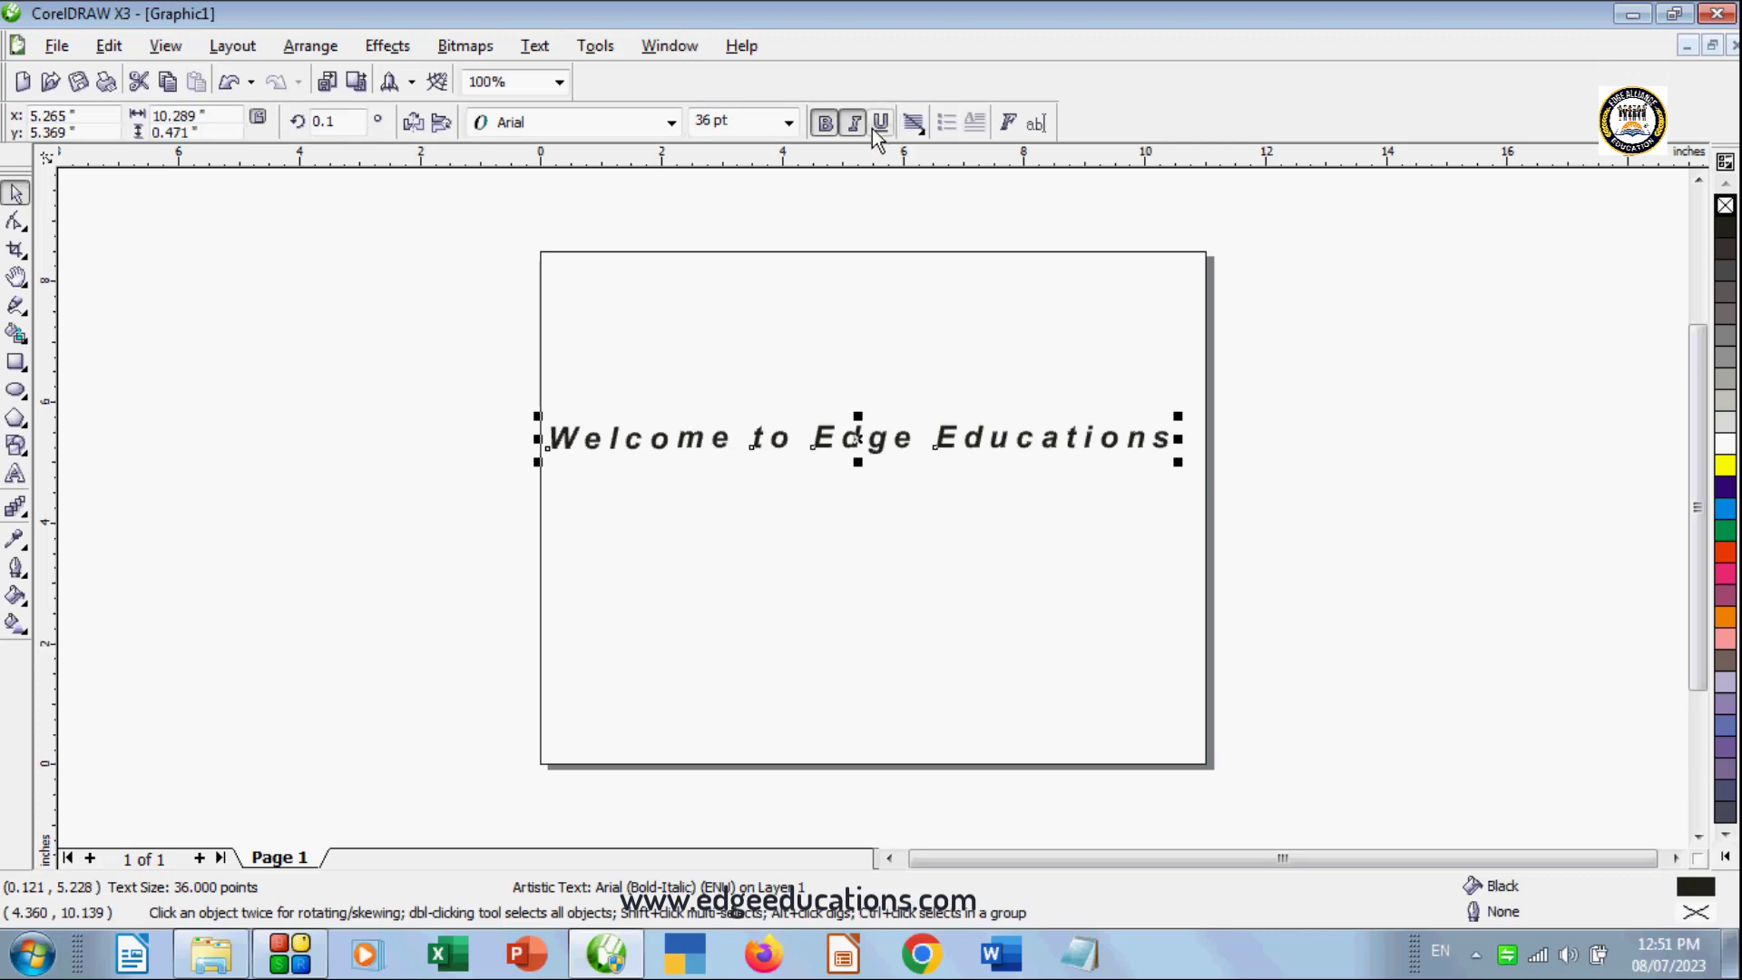
pyautogui.click(881, 123)
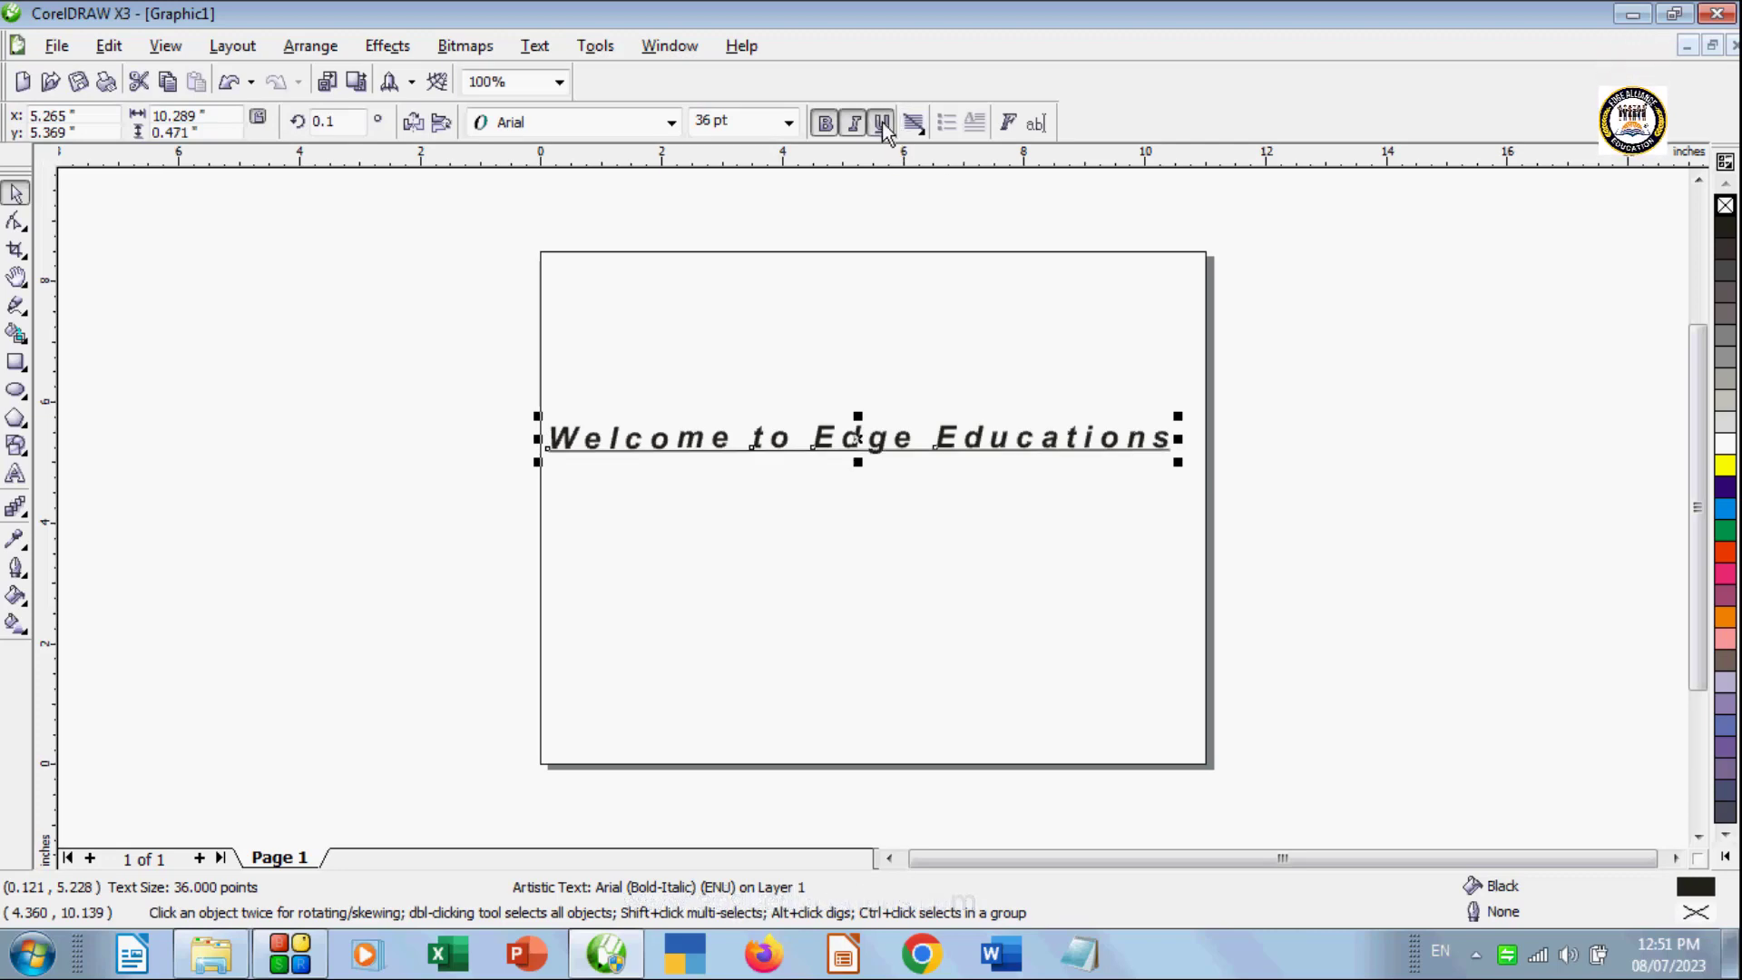
# Step: Move the welcome text up to about y 7.5 inches and remove its underline, italic and bold formatting
pyautogui.moveTo(819, 446); pyautogui.dragTo(799, 332)
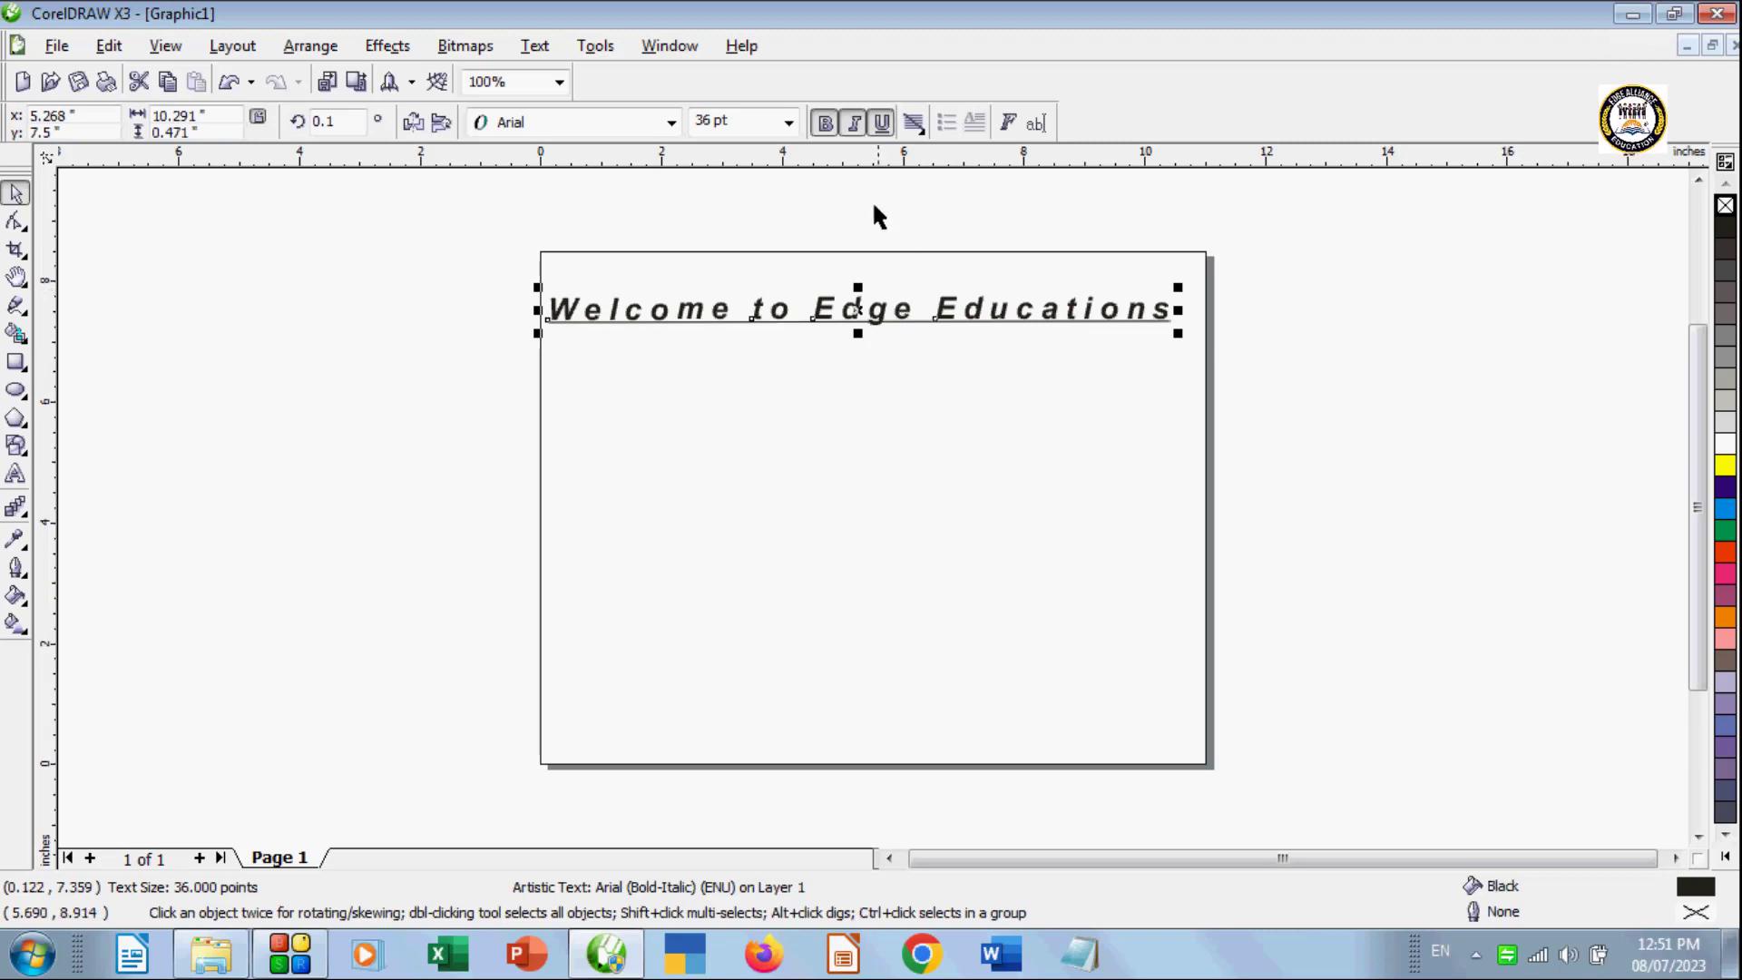
pyautogui.click(881, 126)
pyautogui.click(856, 123)
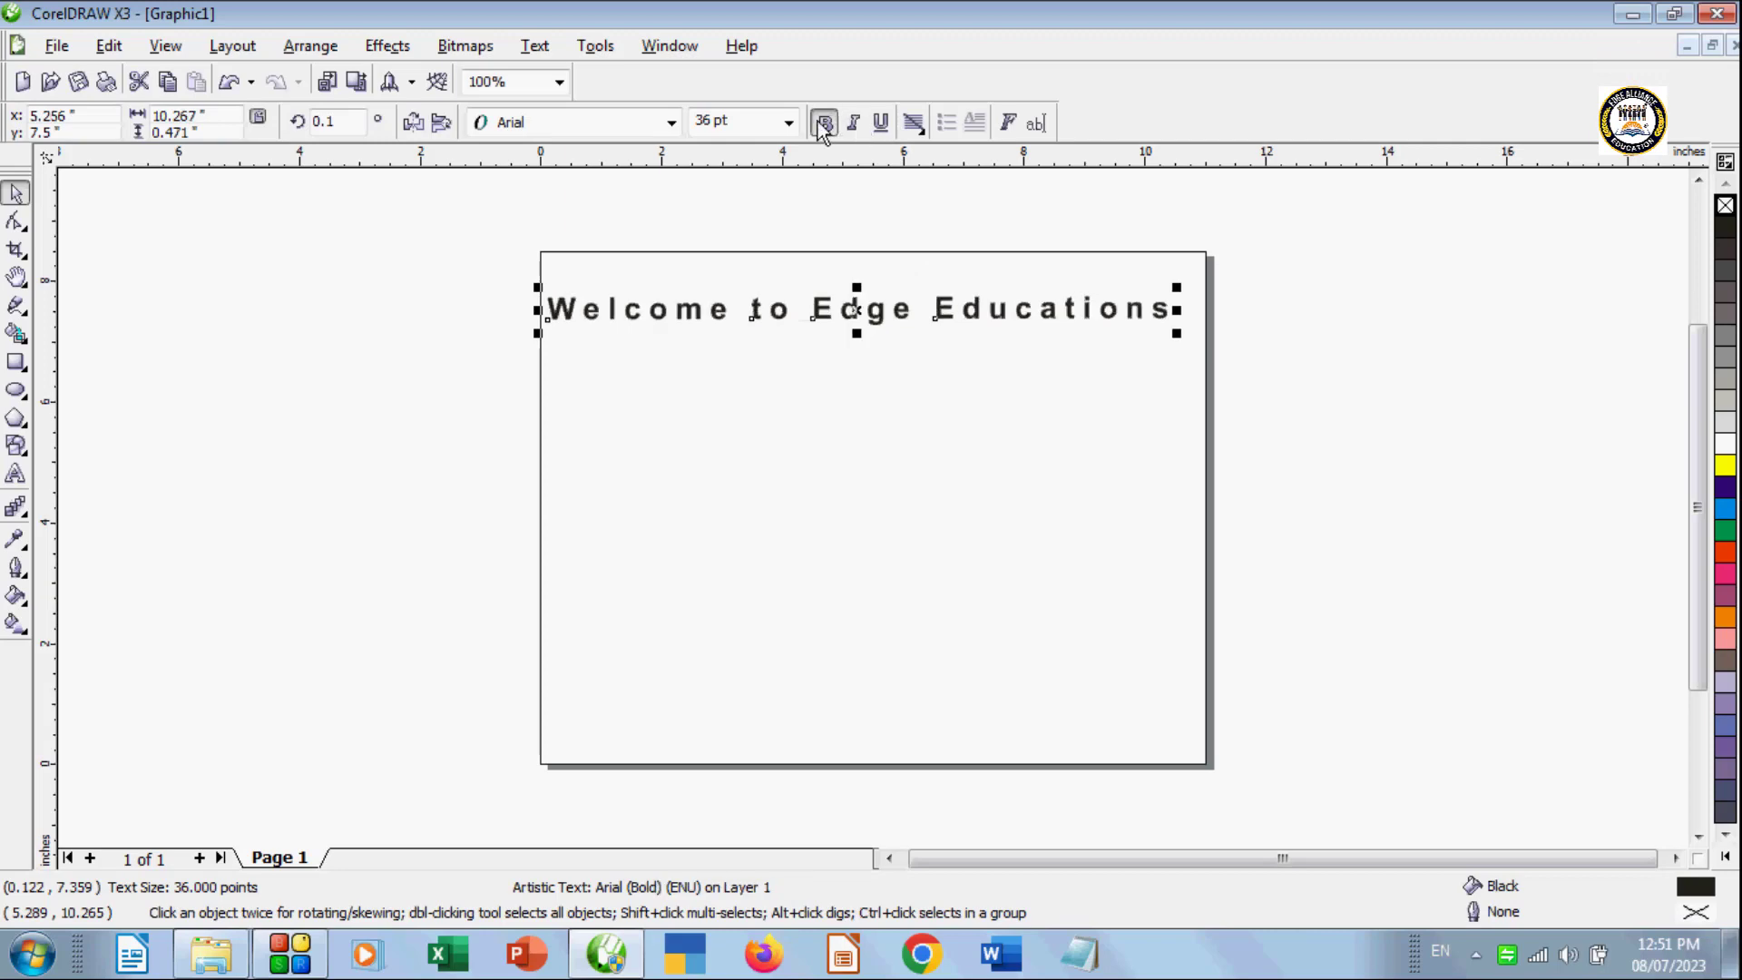
pyautogui.click(825, 122)
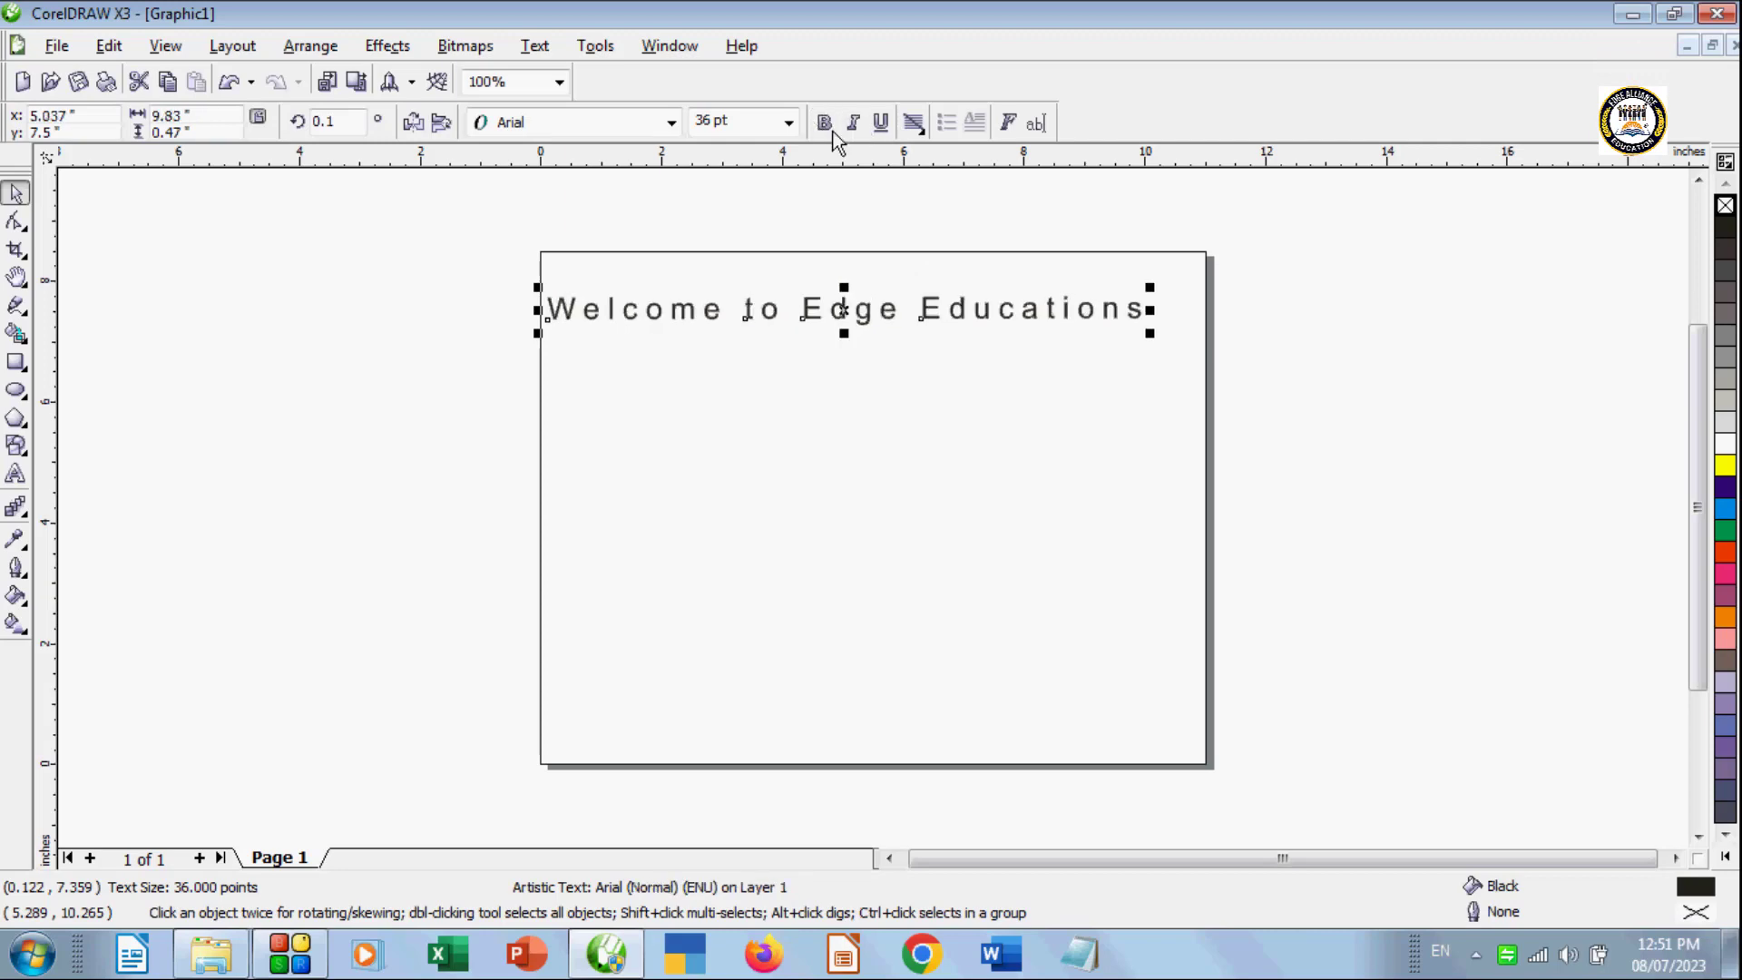
# Step: Try Left and Center alignment on the welcome text and move it to about x 5.54, y 7.12 inches
pyautogui.click(912, 124)
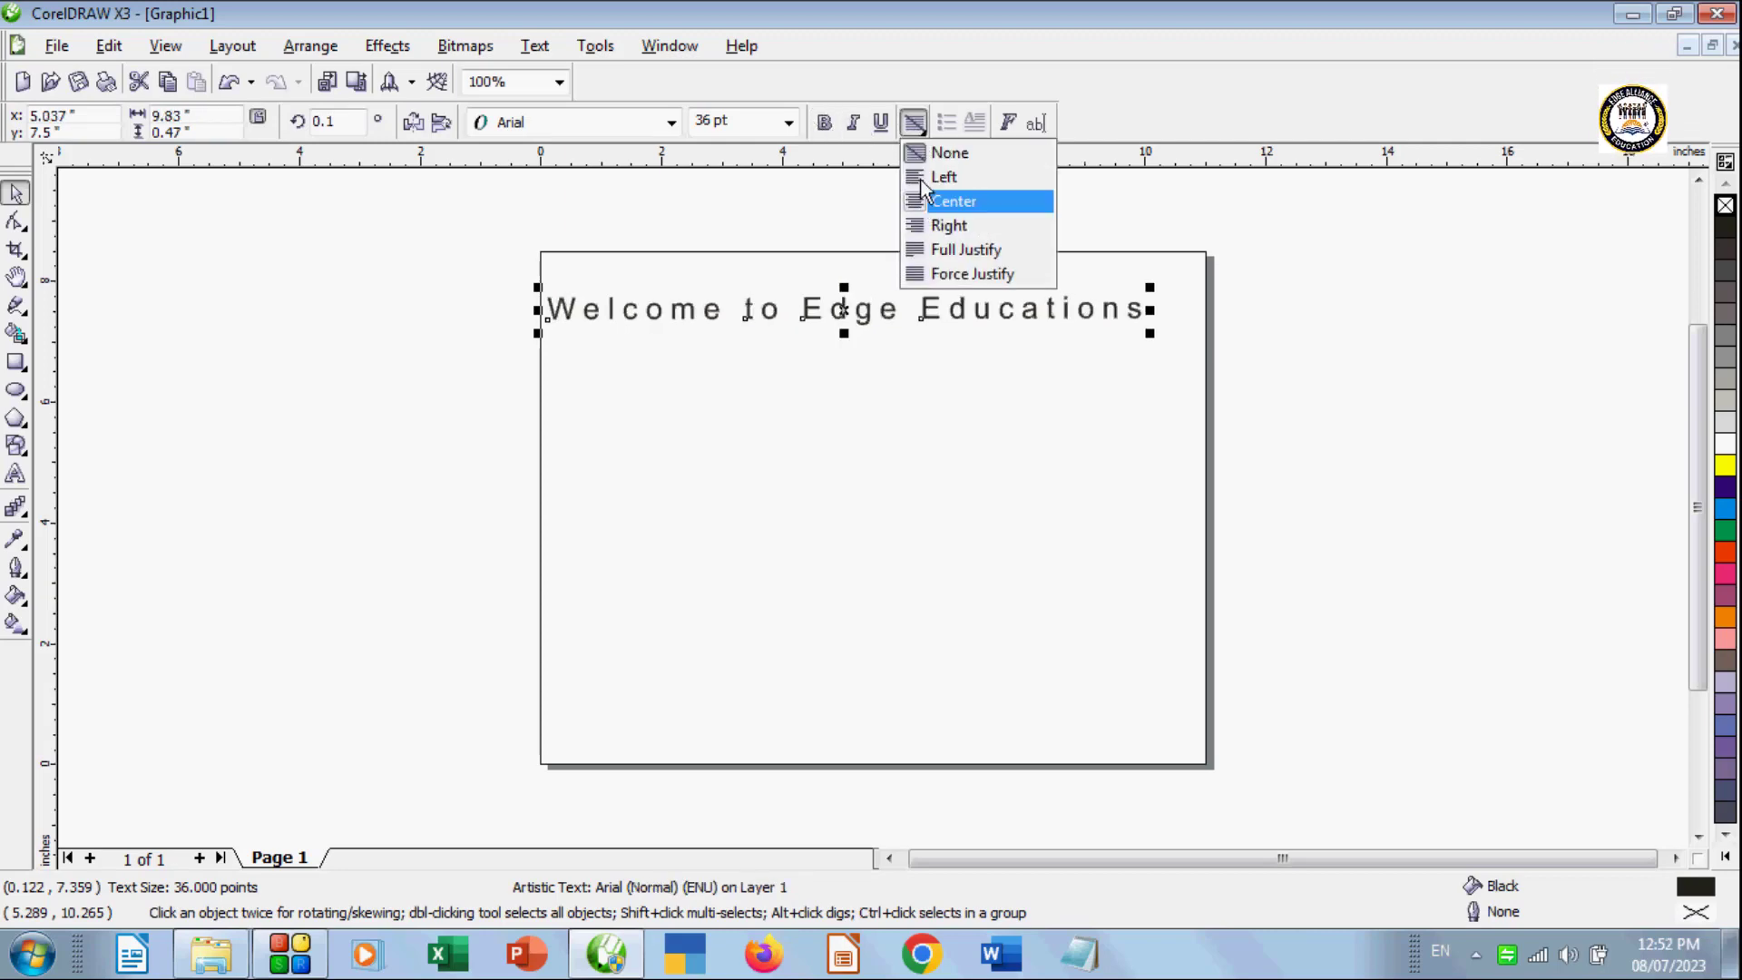
pyautogui.click(920, 174)
pyautogui.click(913, 123)
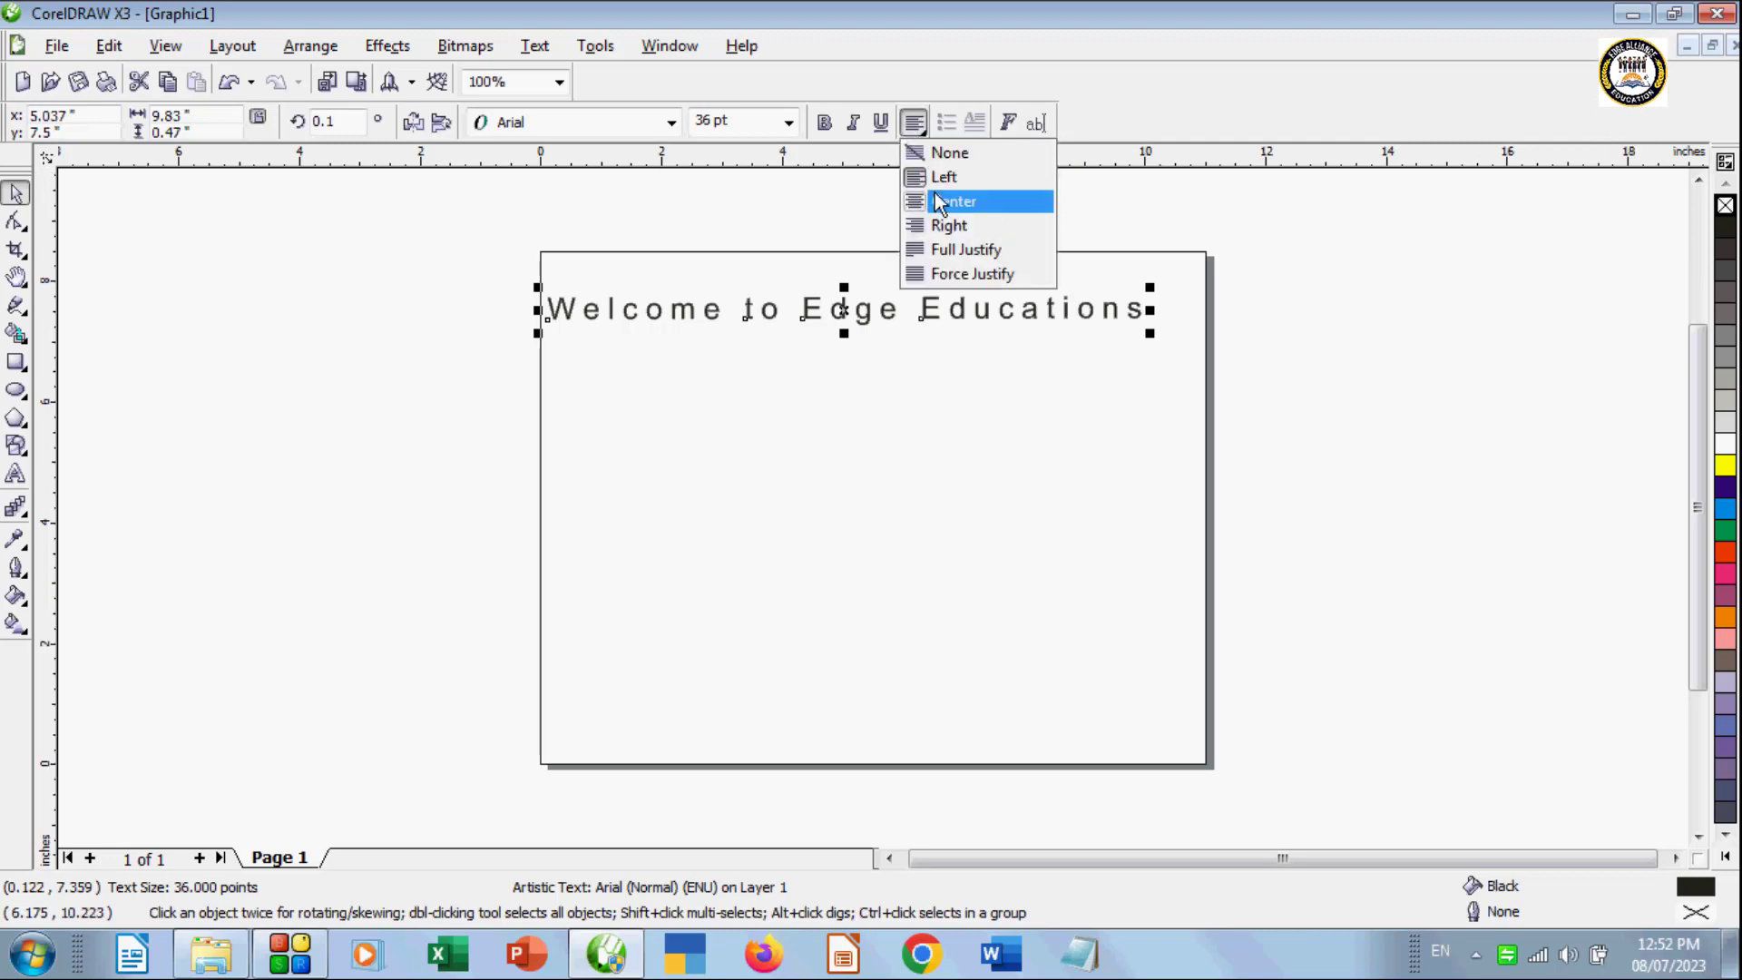
pyautogui.click(934, 194)
pyautogui.moveTo(858, 311); pyautogui.dragTo(889, 333)
# Step: Set the welcome text's alignment to Full Justify and reselect the text
pyautogui.click(912, 123)
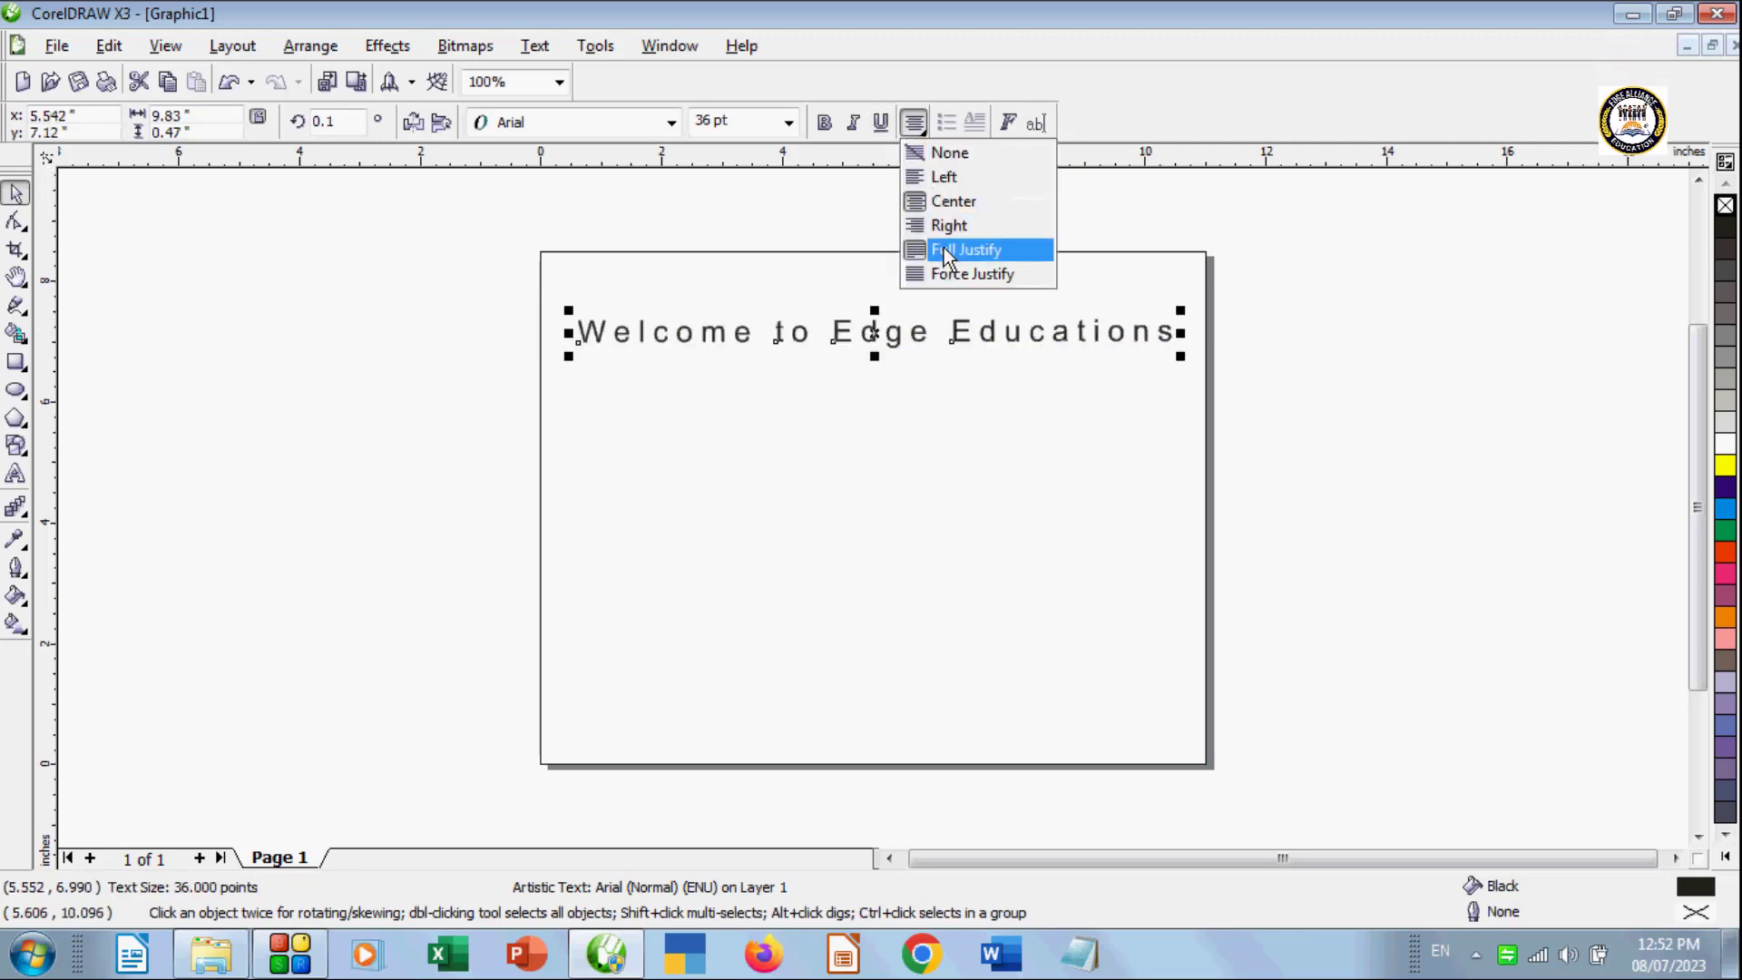
pyautogui.click(944, 249)
pyautogui.click(648, 422)
pyautogui.click(606, 336)
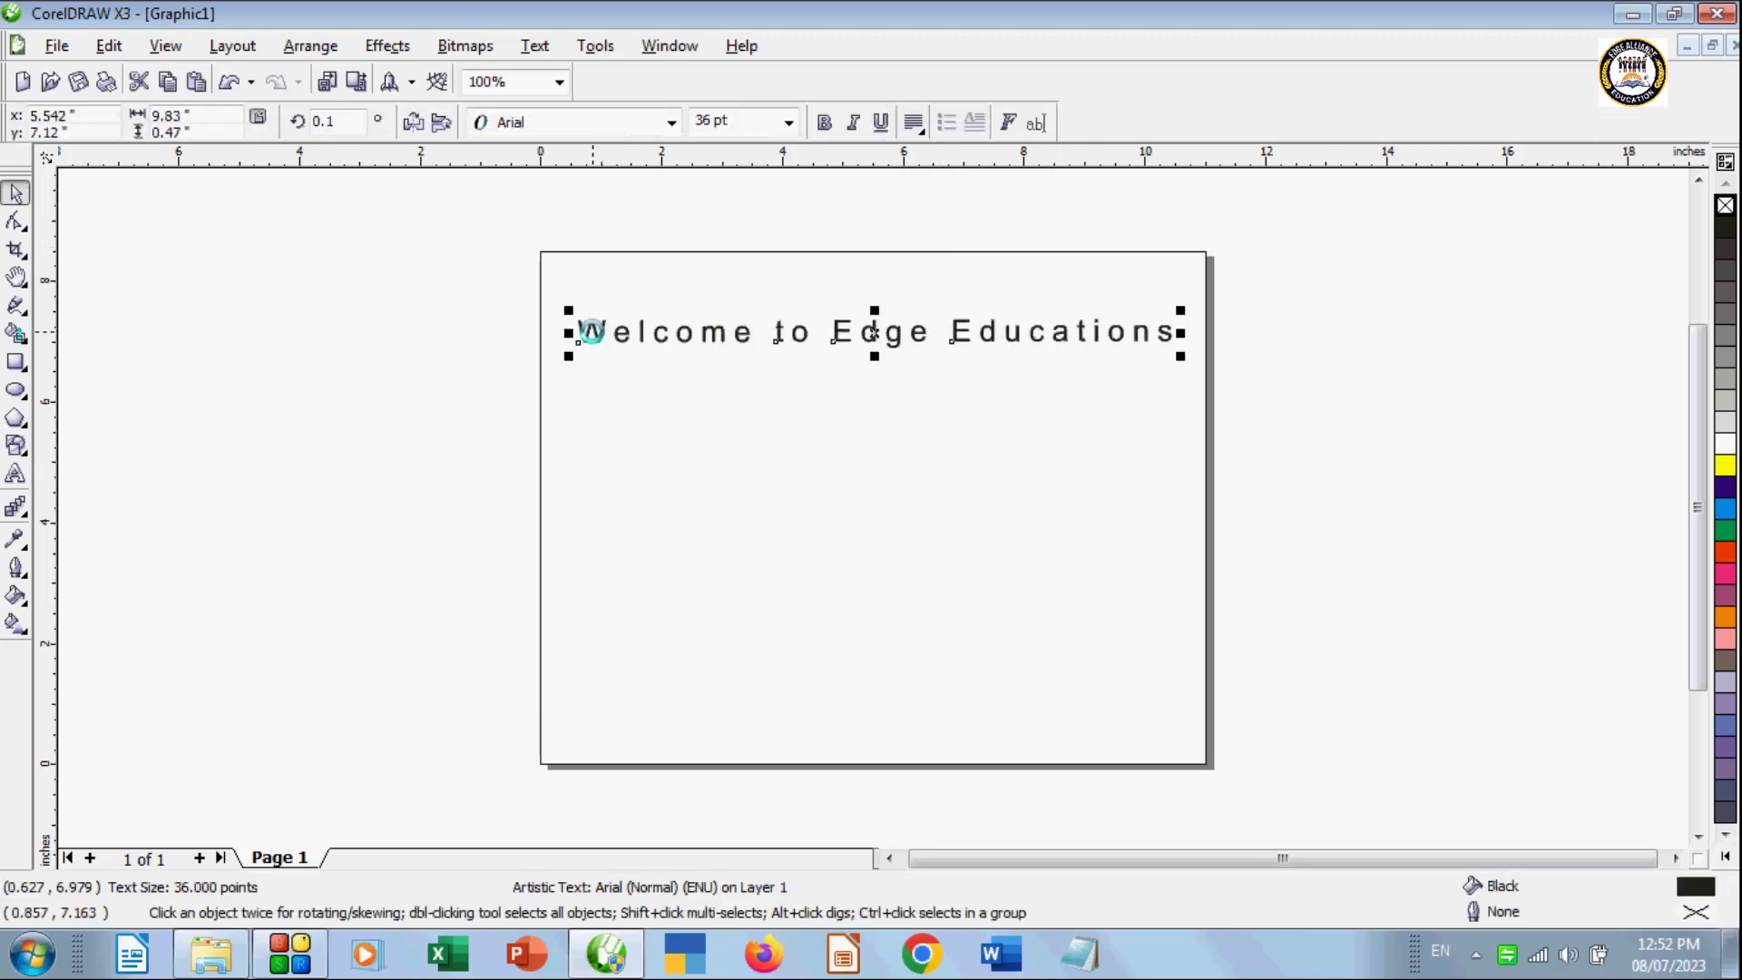
# Step: Place two copies of the welcome text as separate lines below the original
pyautogui.moveTo(873, 328); pyautogui.dragTo(877, 438)
pyautogui.click(872, 332)
pyautogui.click(876, 330)
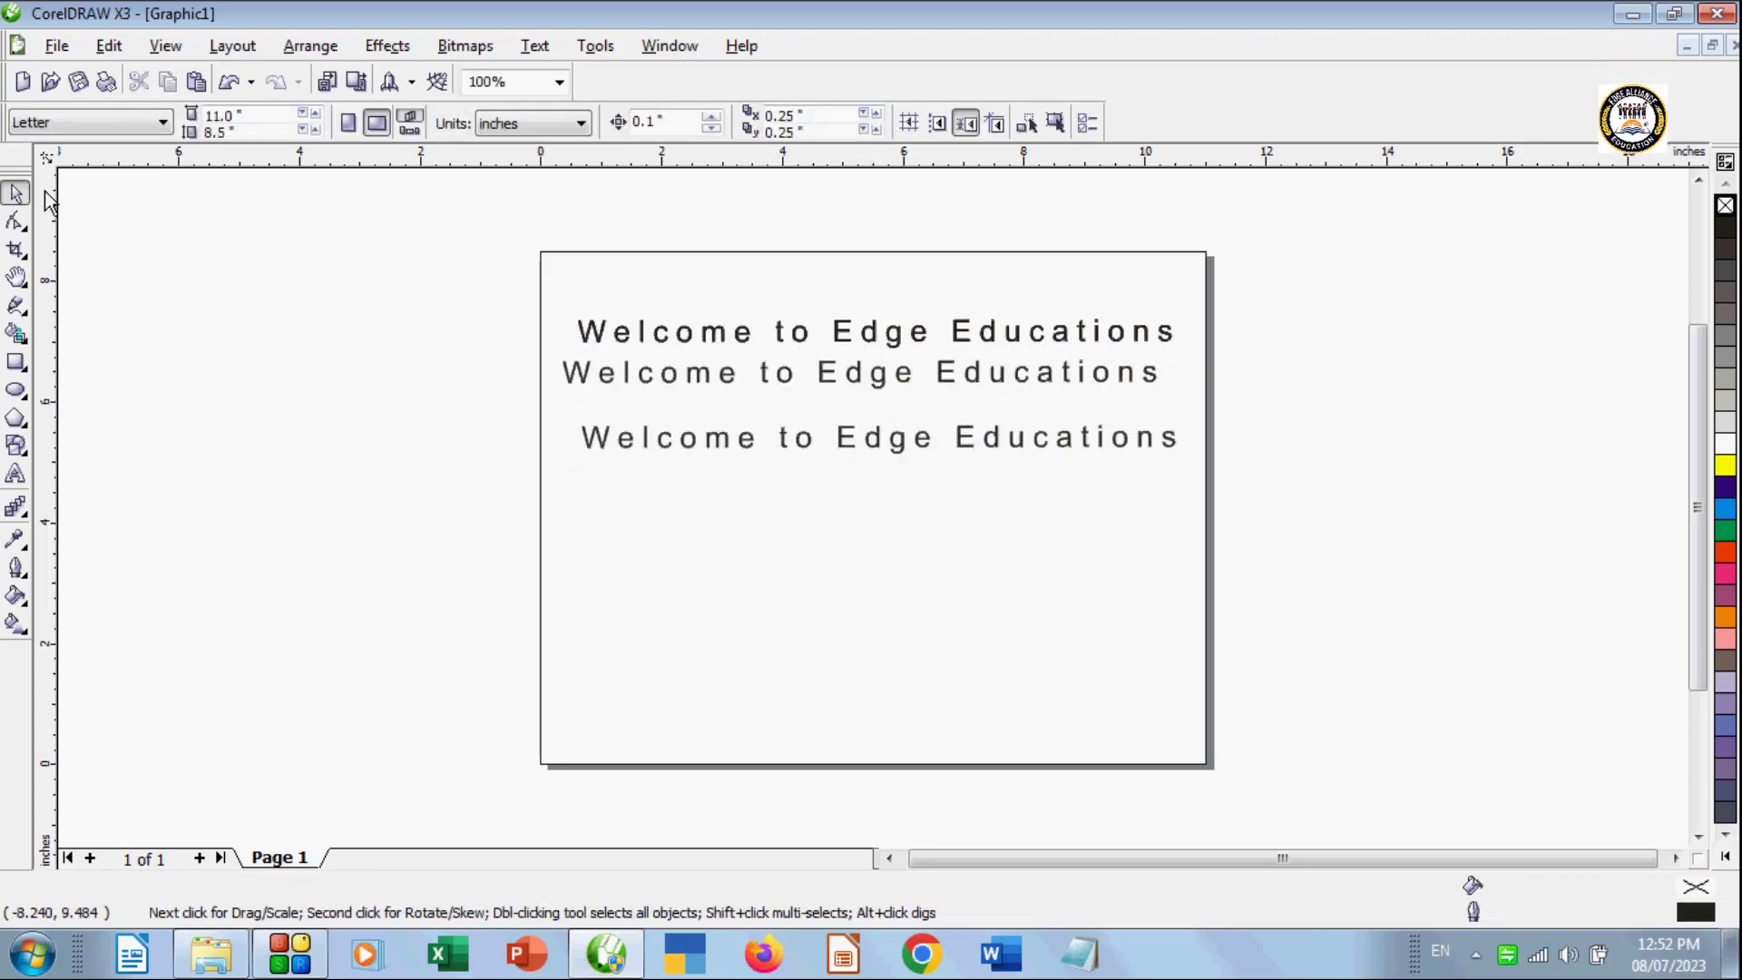
# Step: Select all the welcome text objects together and try Right and Force Justify alignment on them
pyautogui.moveTo(718, 465); pyautogui.dragTo(1216, 488)
pyautogui.click(924, 141)
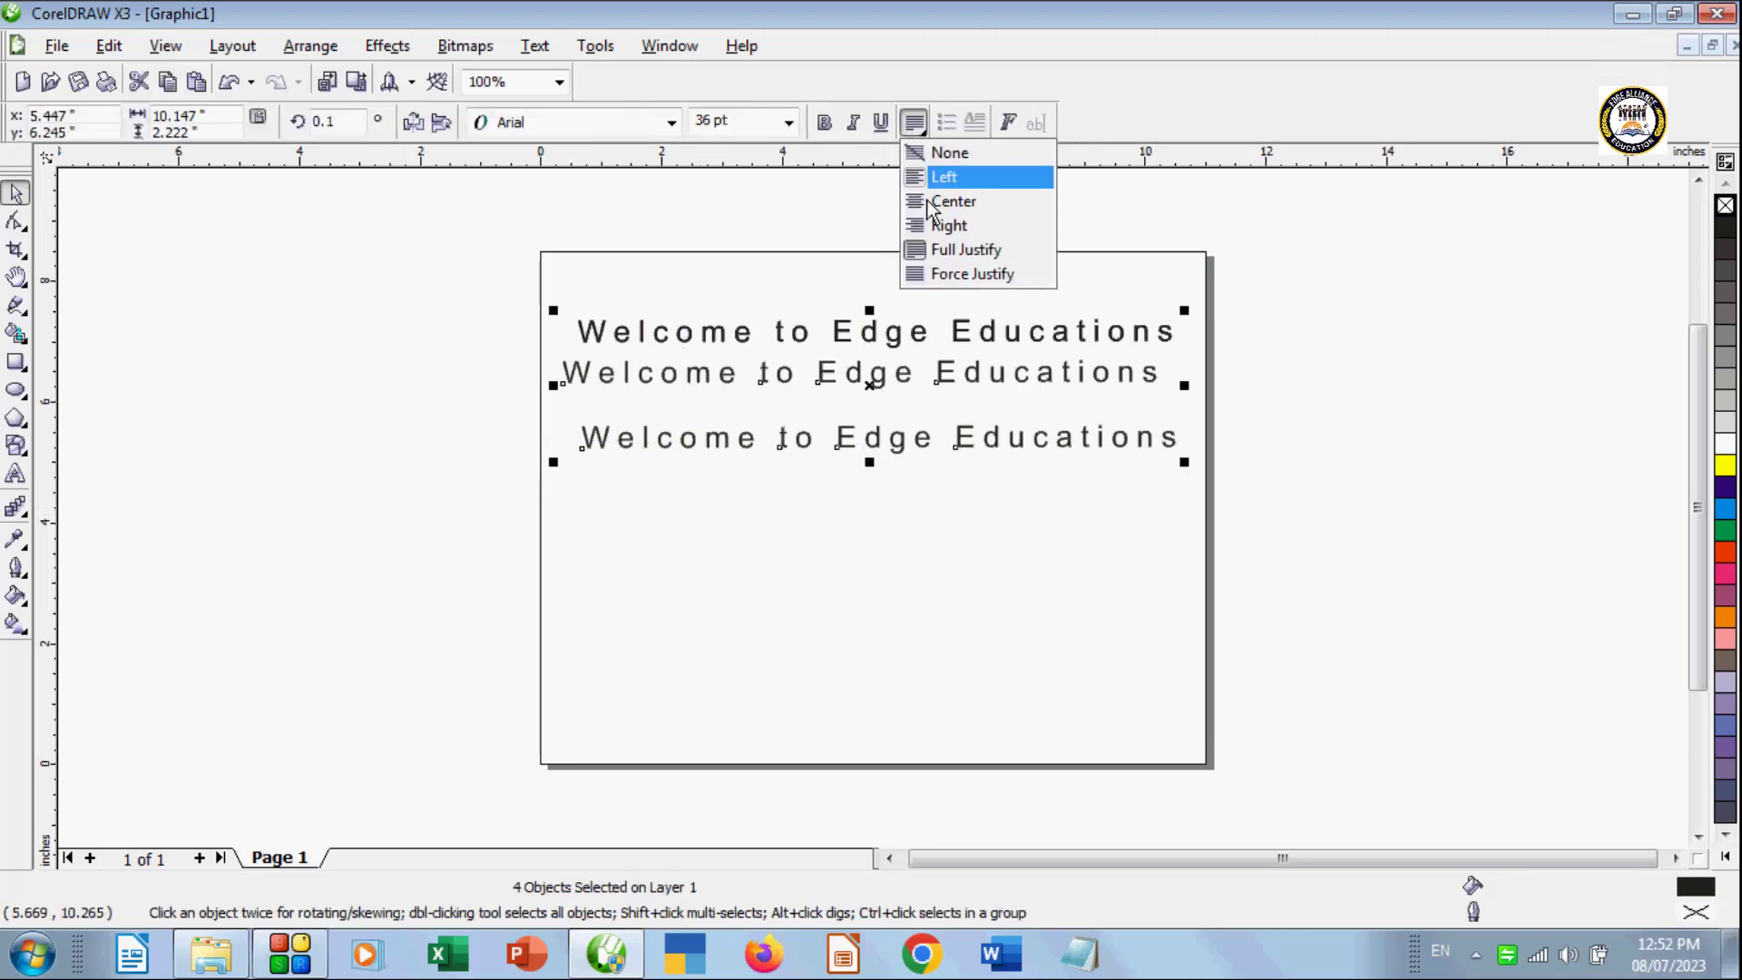
pyautogui.click(941, 226)
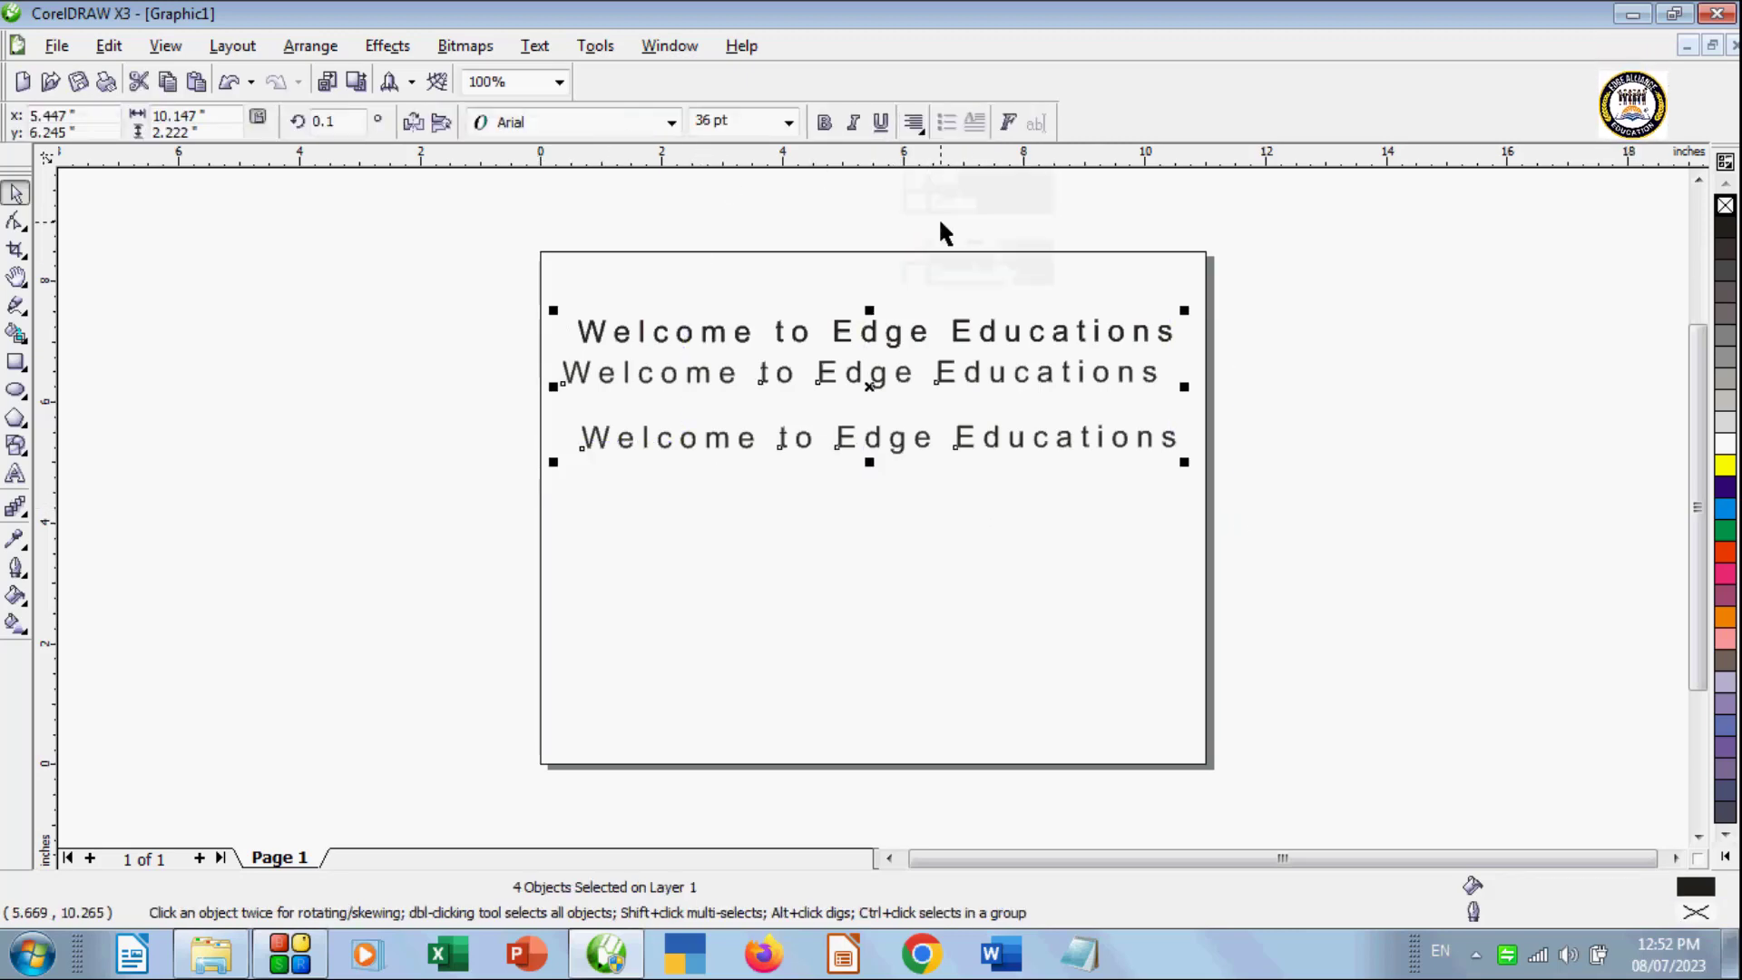
pyautogui.click(922, 136)
pyautogui.click(930, 269)
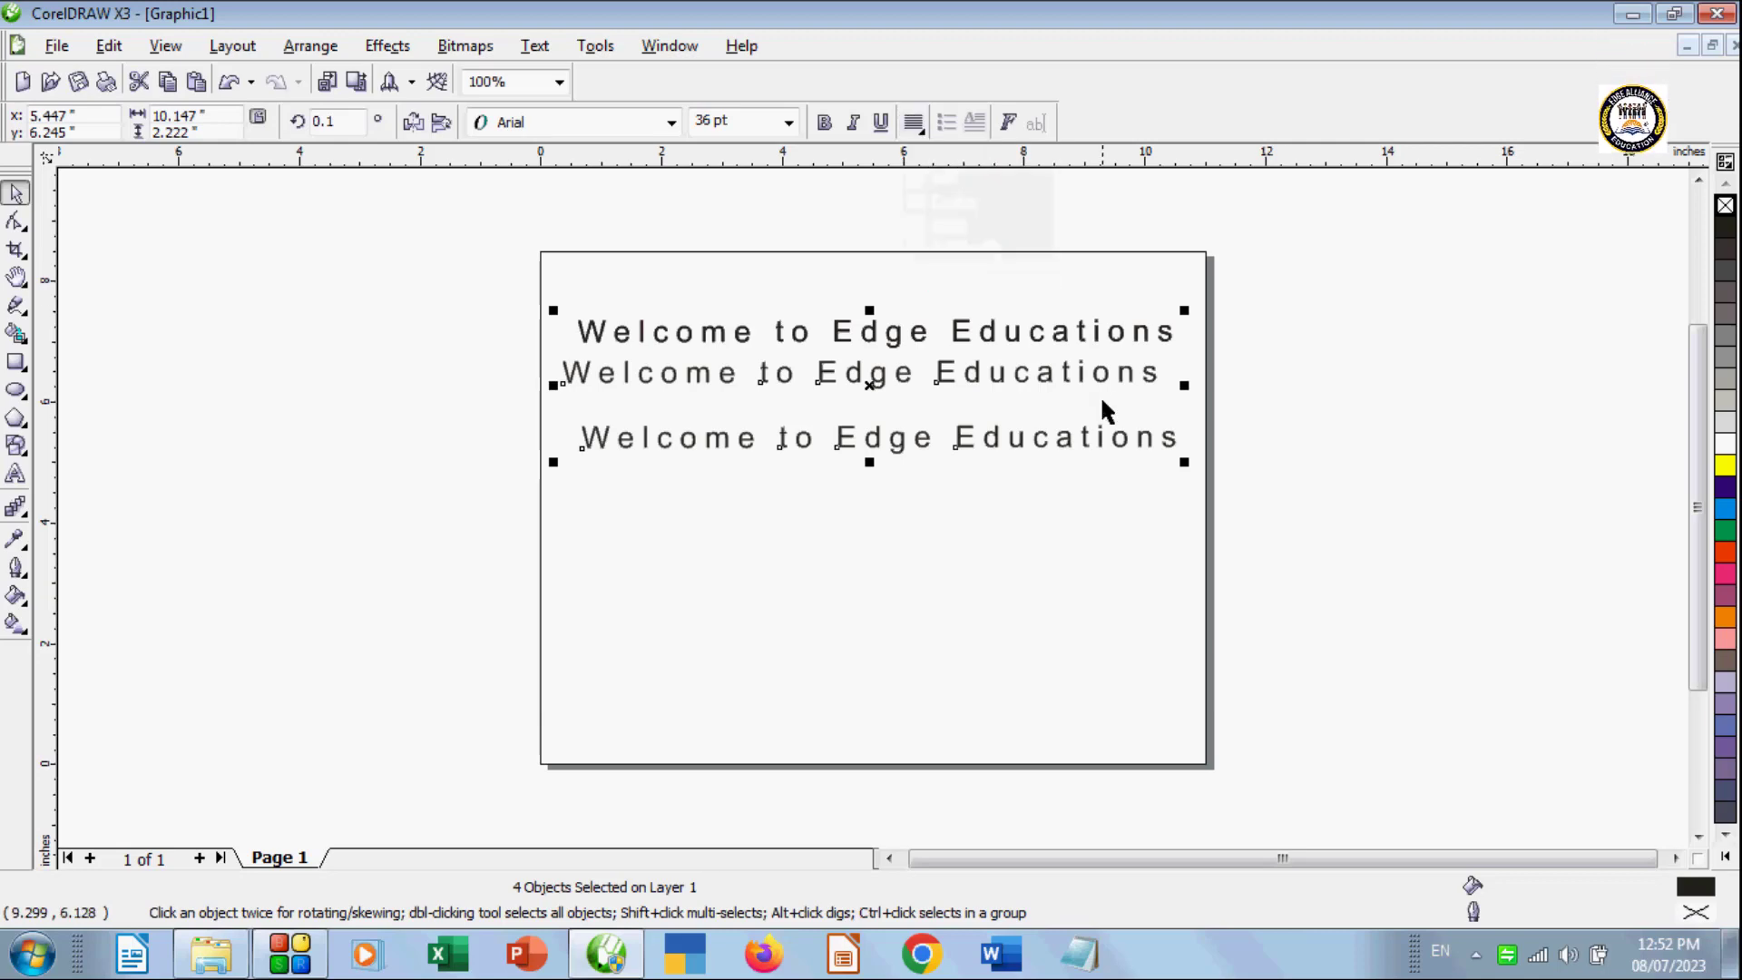
# Step: Undo the group alignment changes and the extra welcome text lines, and clear the selection
pyautogui.hotkey('ctrl', 'z')
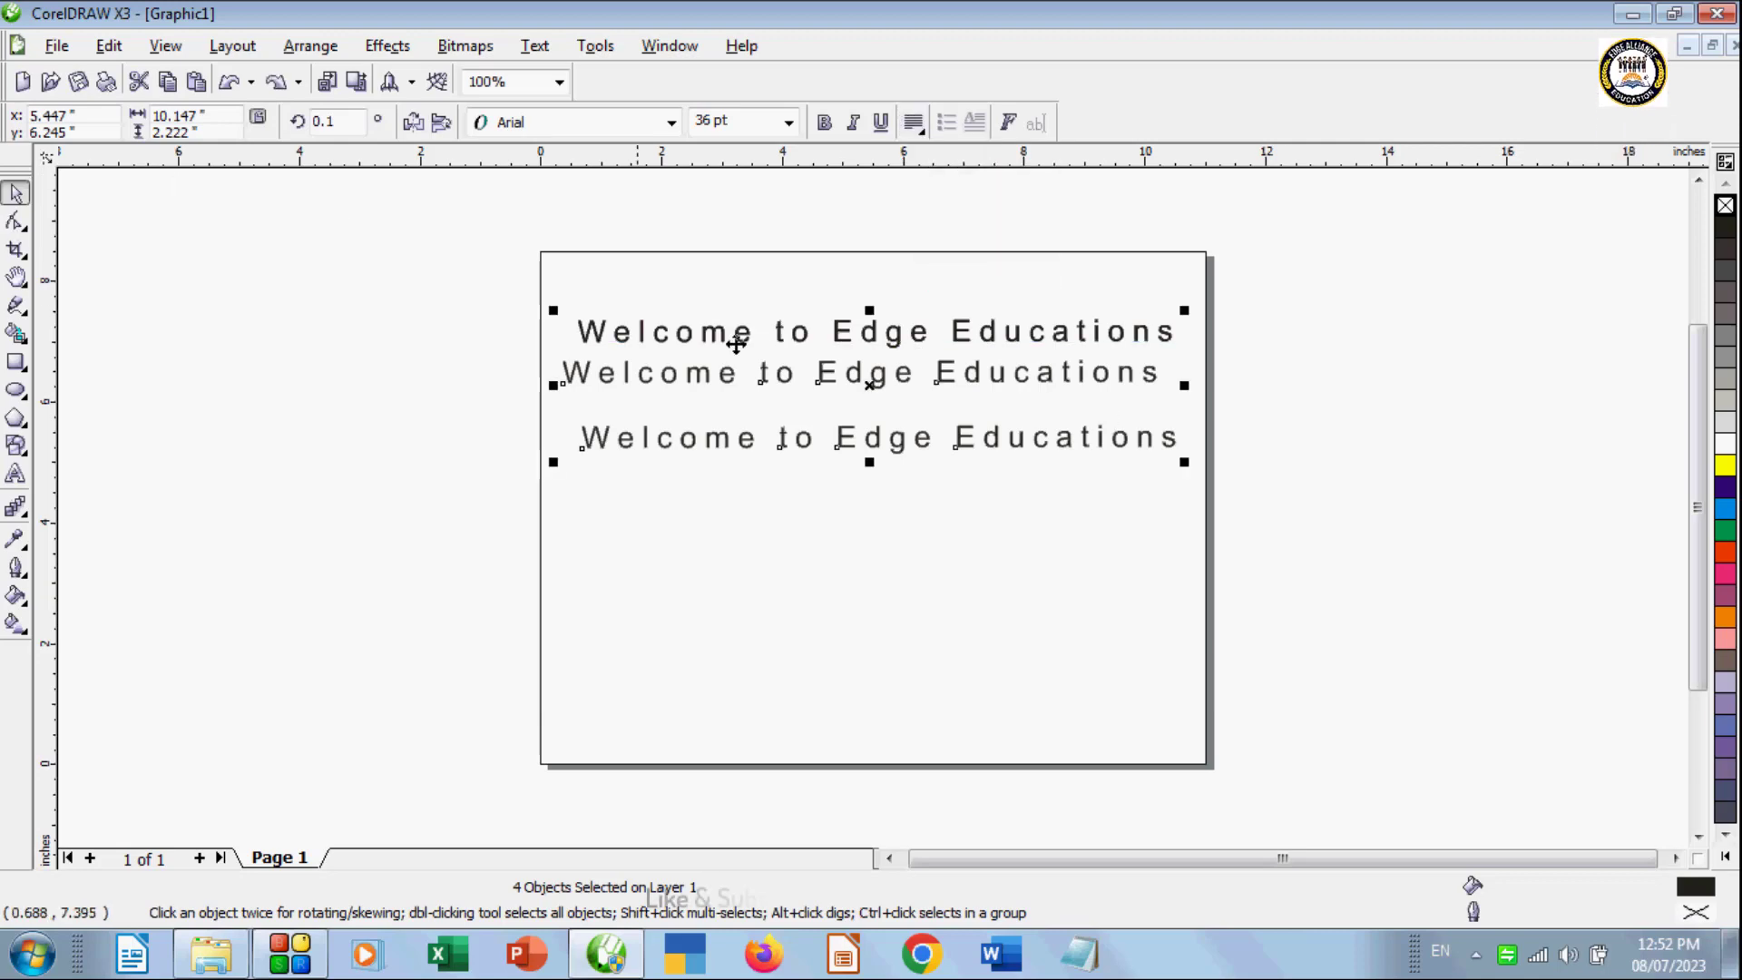
pyautogui.hotkey('ctrl', 'z')
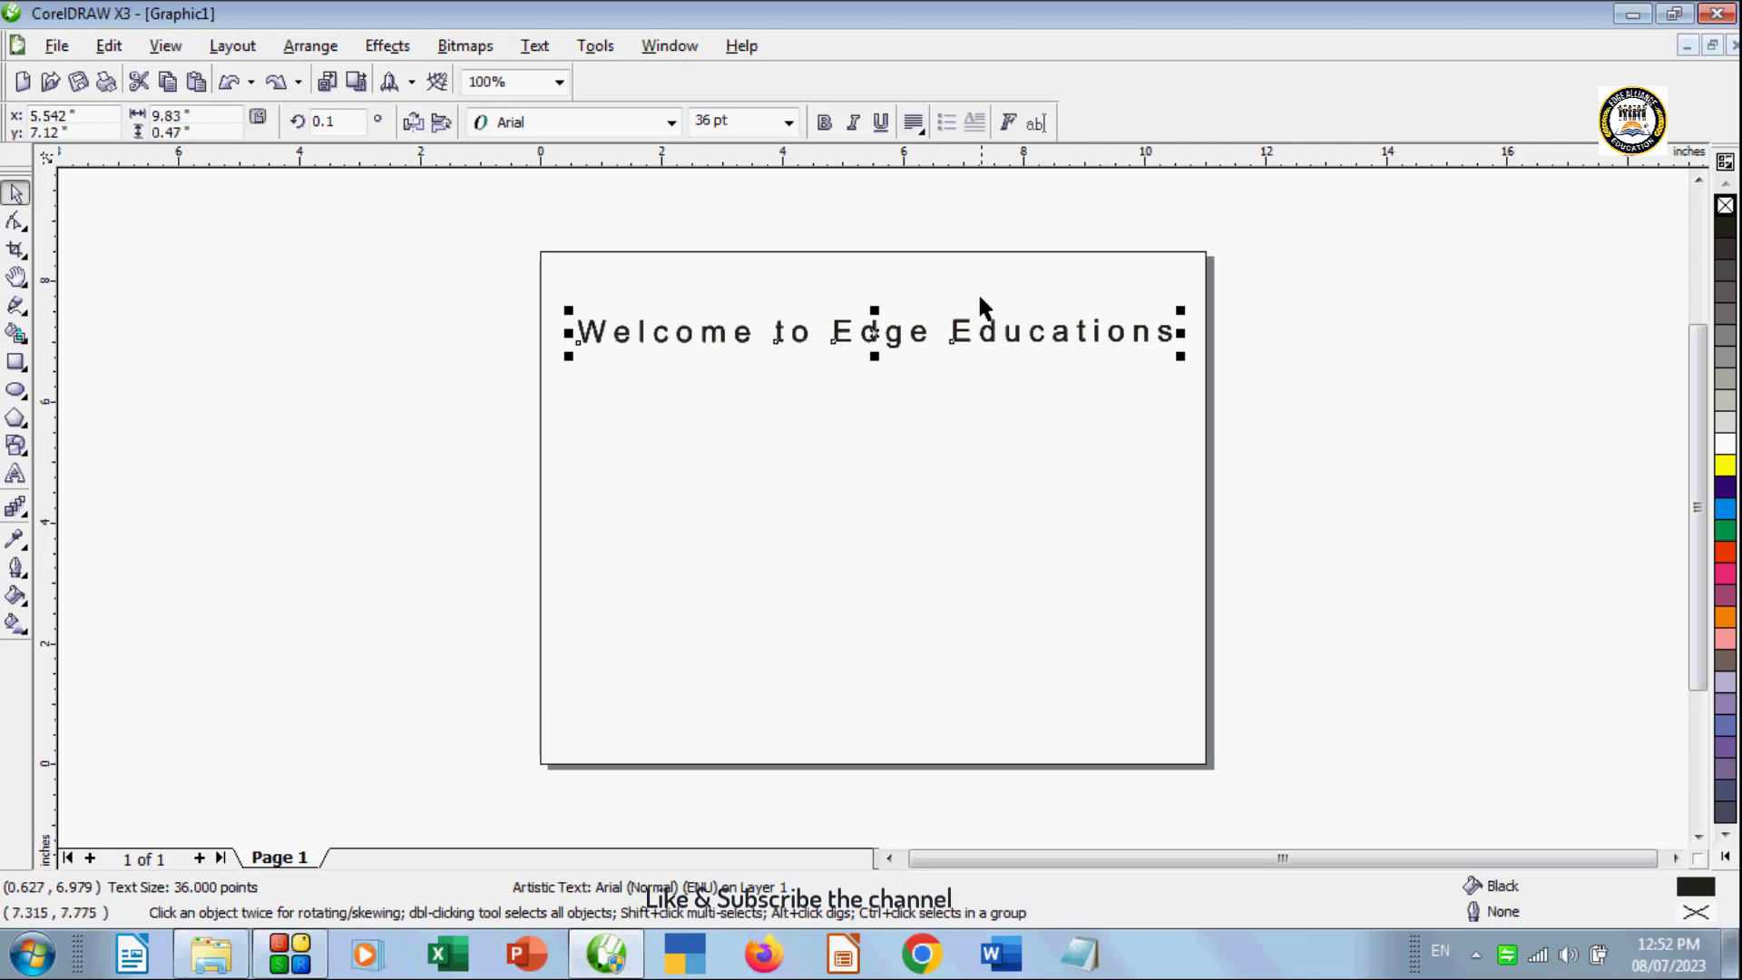
pyautogui.click(926, 466)
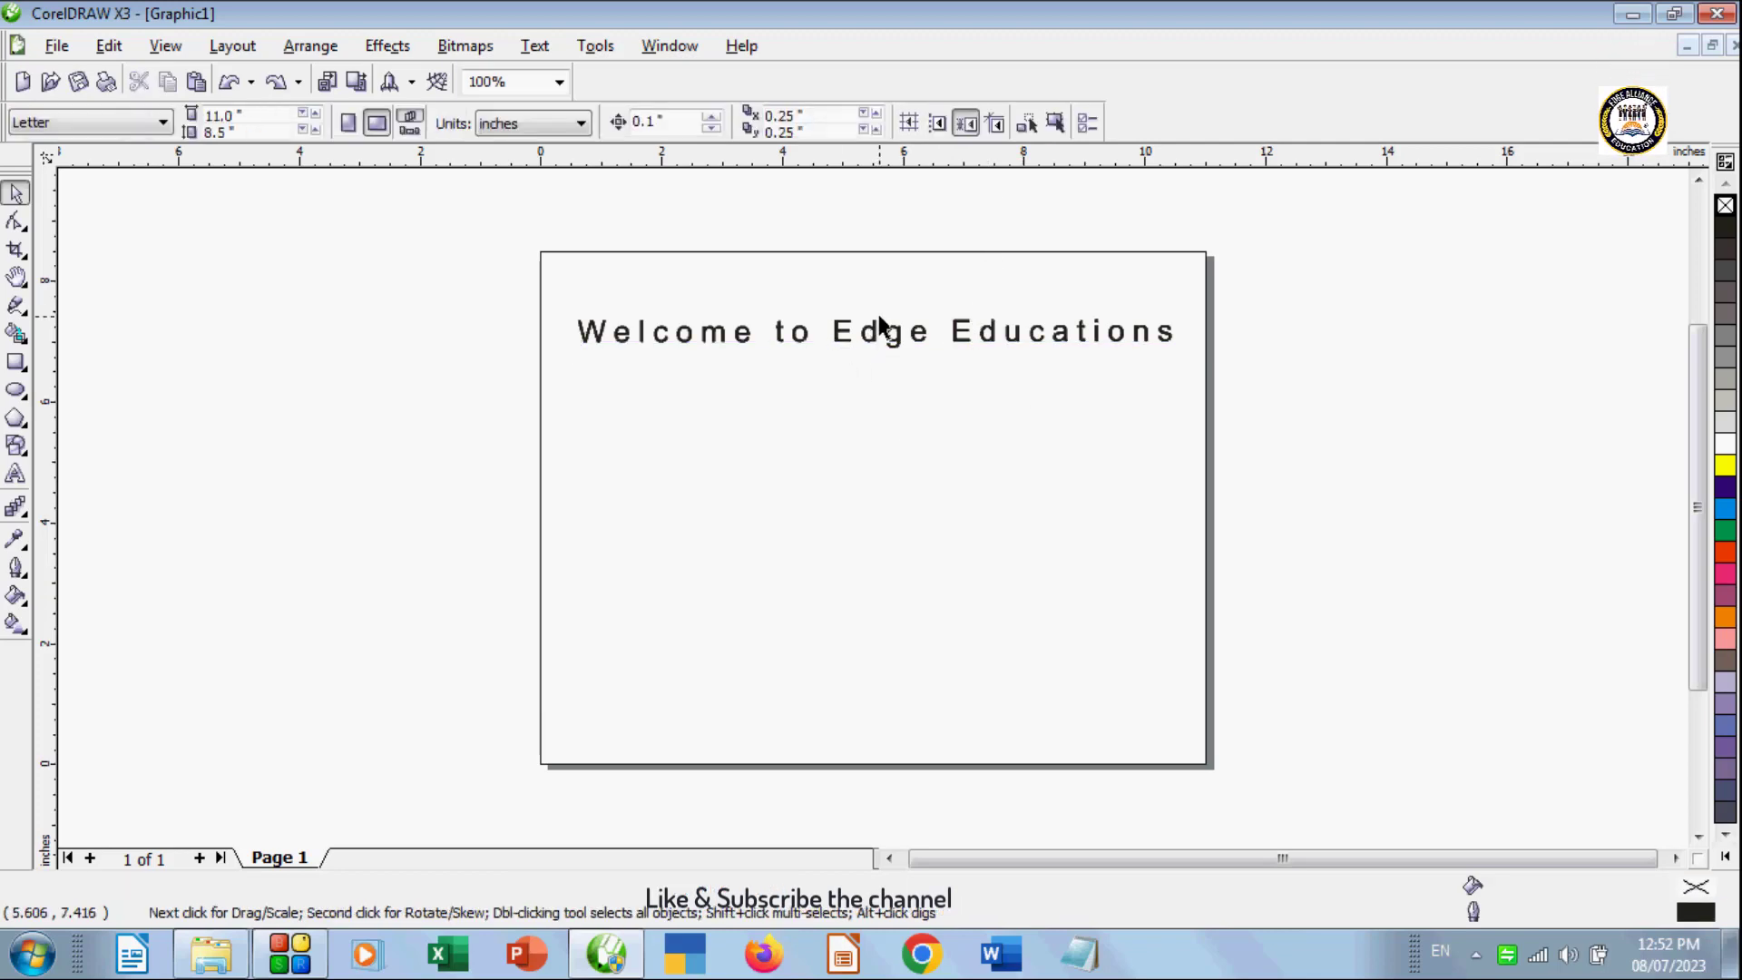
pyautogui.click(887, 338)
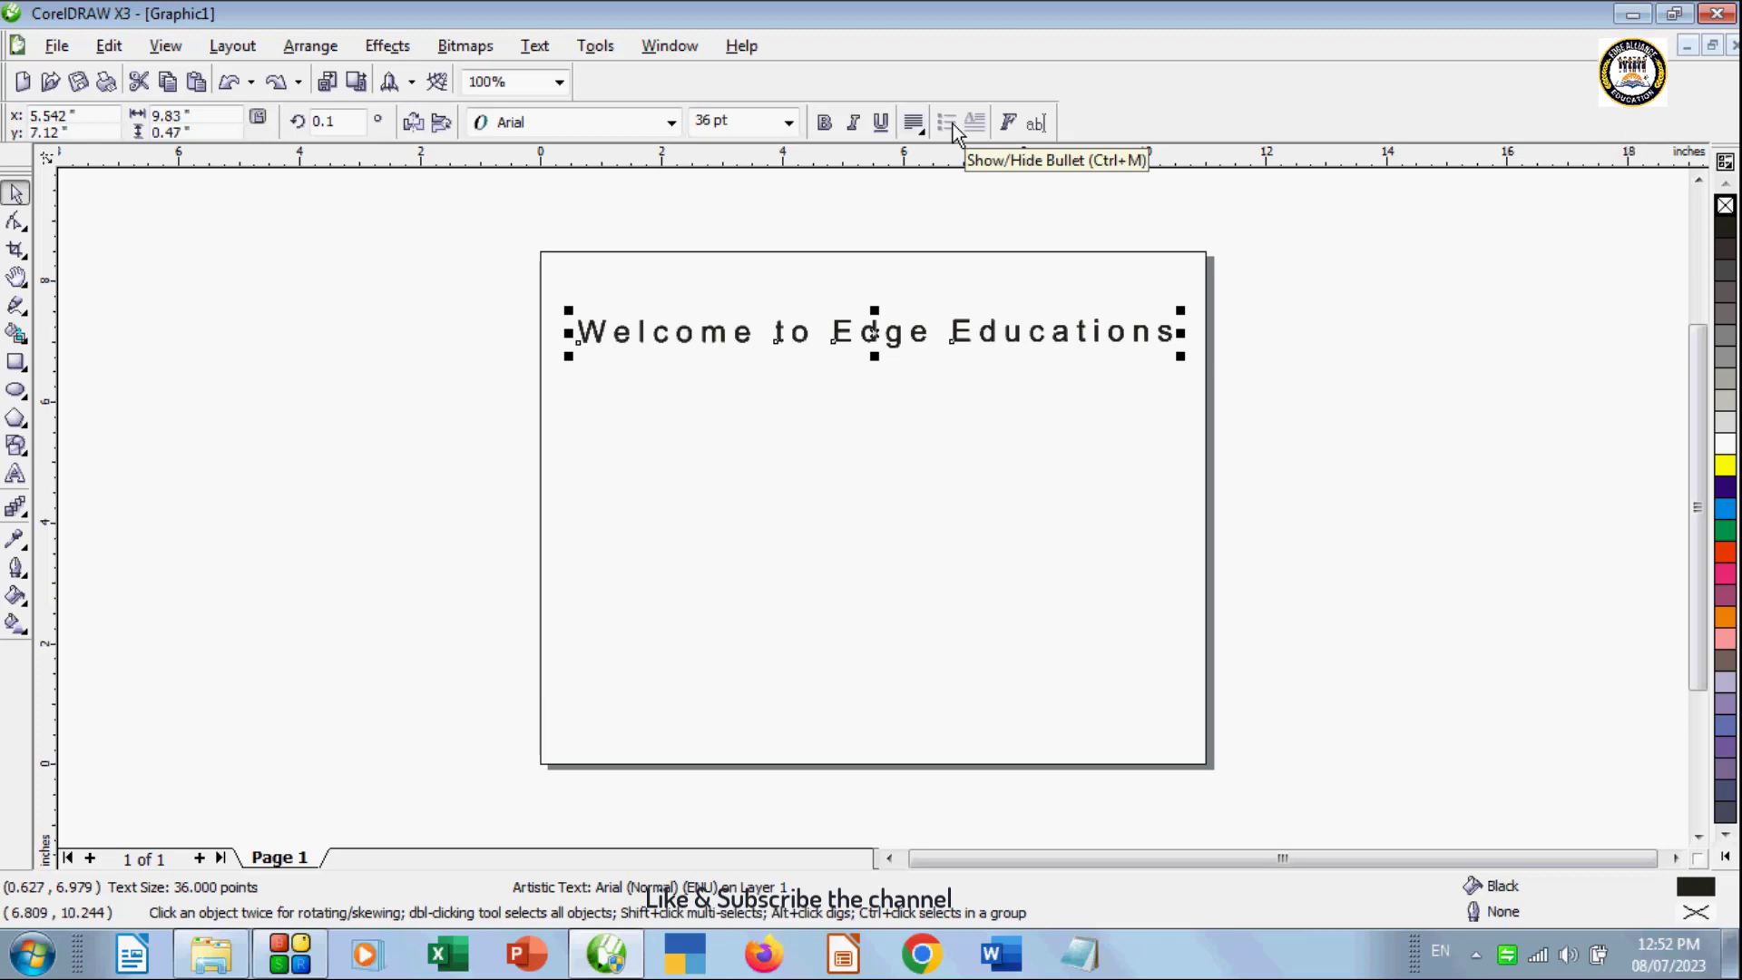
pyautogui.click(1211, 543)
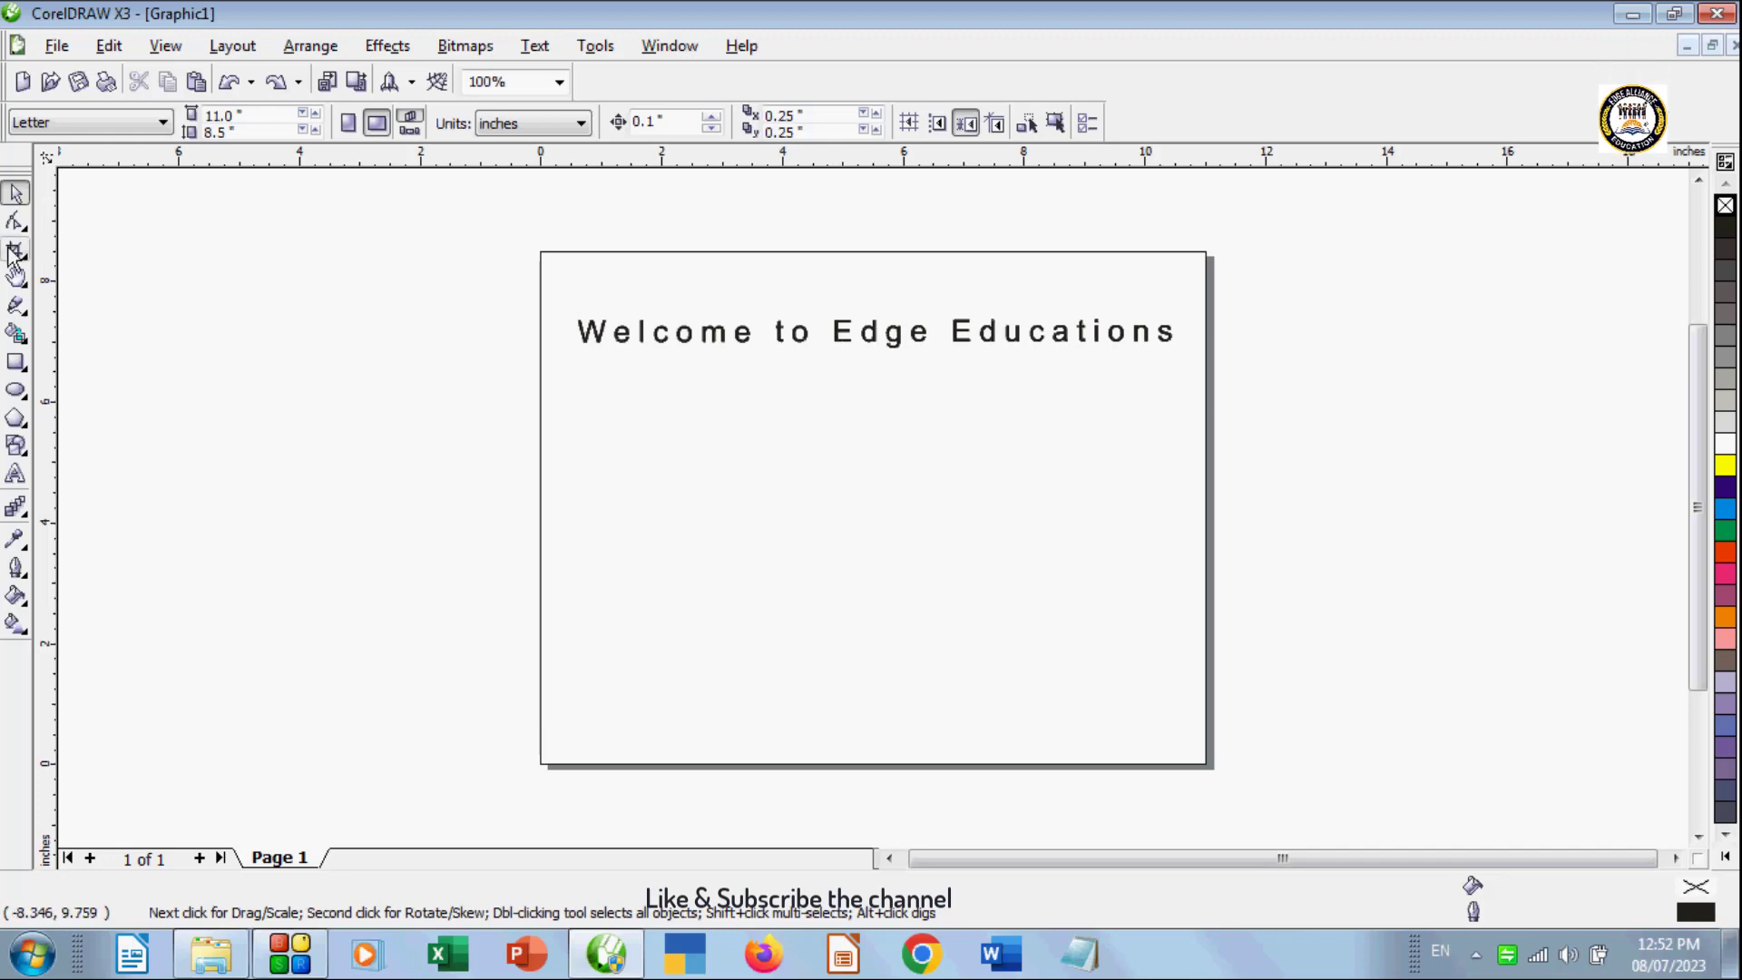
# Step: Draw a paragraph text frame about 7.07 by 4.98 inches below the welcome text and paste "Welcome to Edge Educations" into it
pyautogui.click(16, 473)
pyautogui.moveTo(610, 405); pyautogui.dragTo(1038, 705)
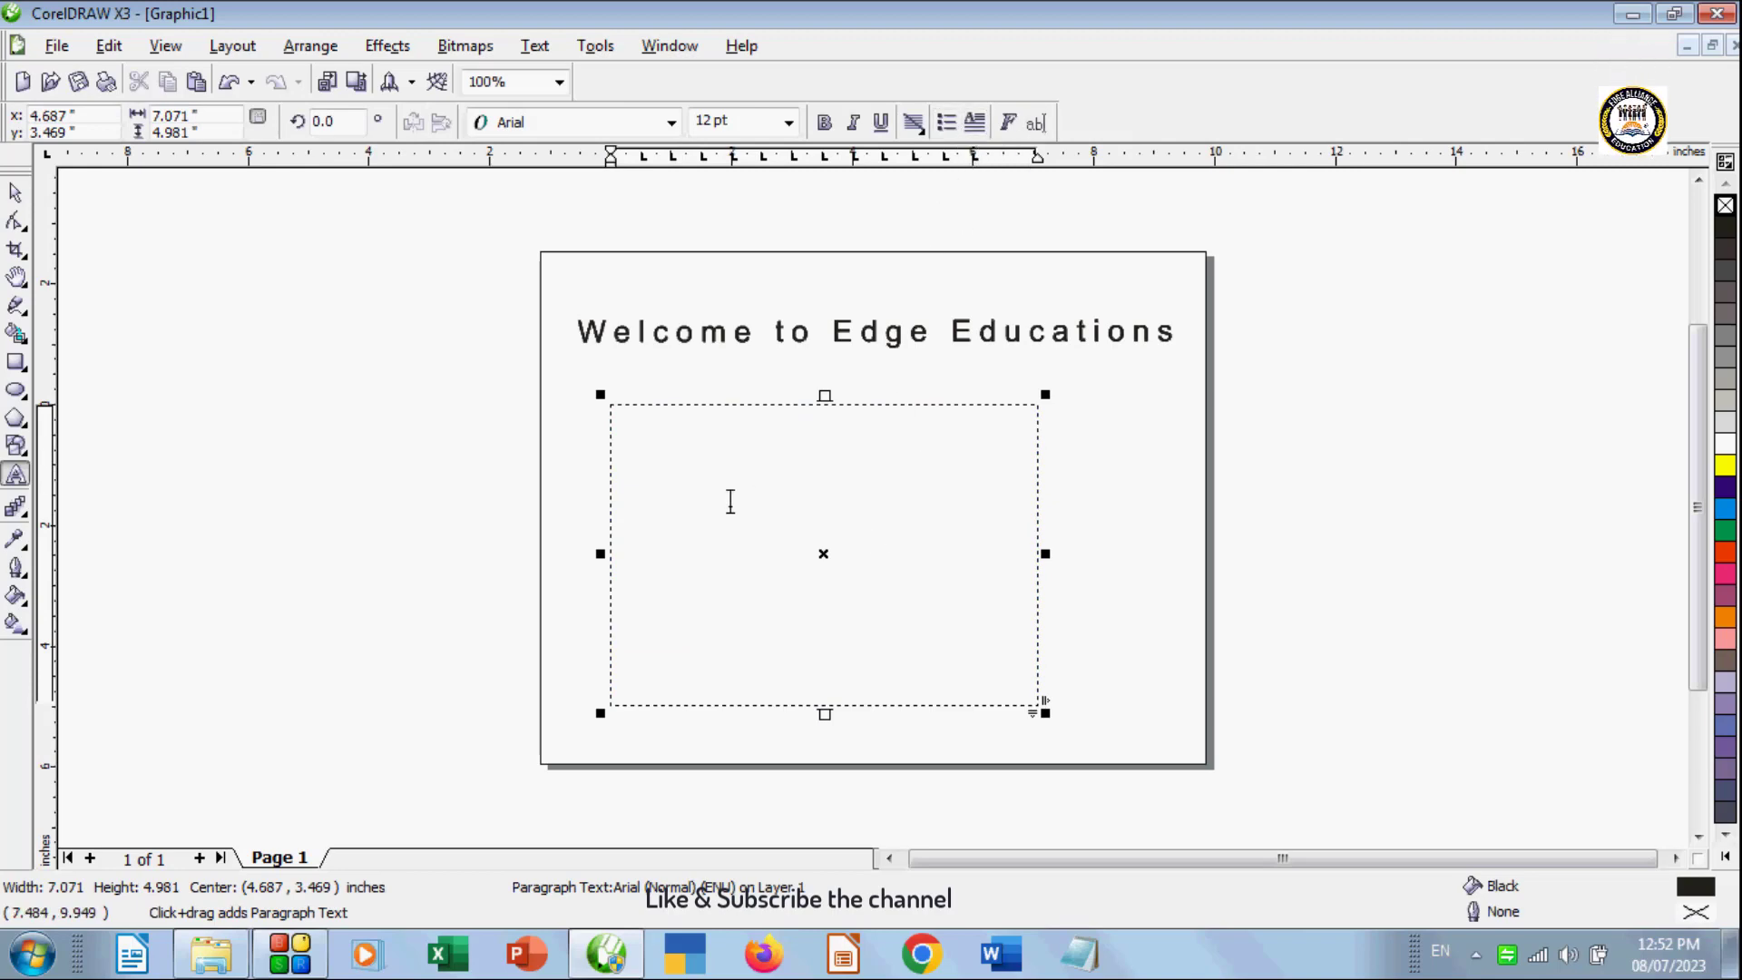
pyautogui.hotkey('ctrl', 'v')
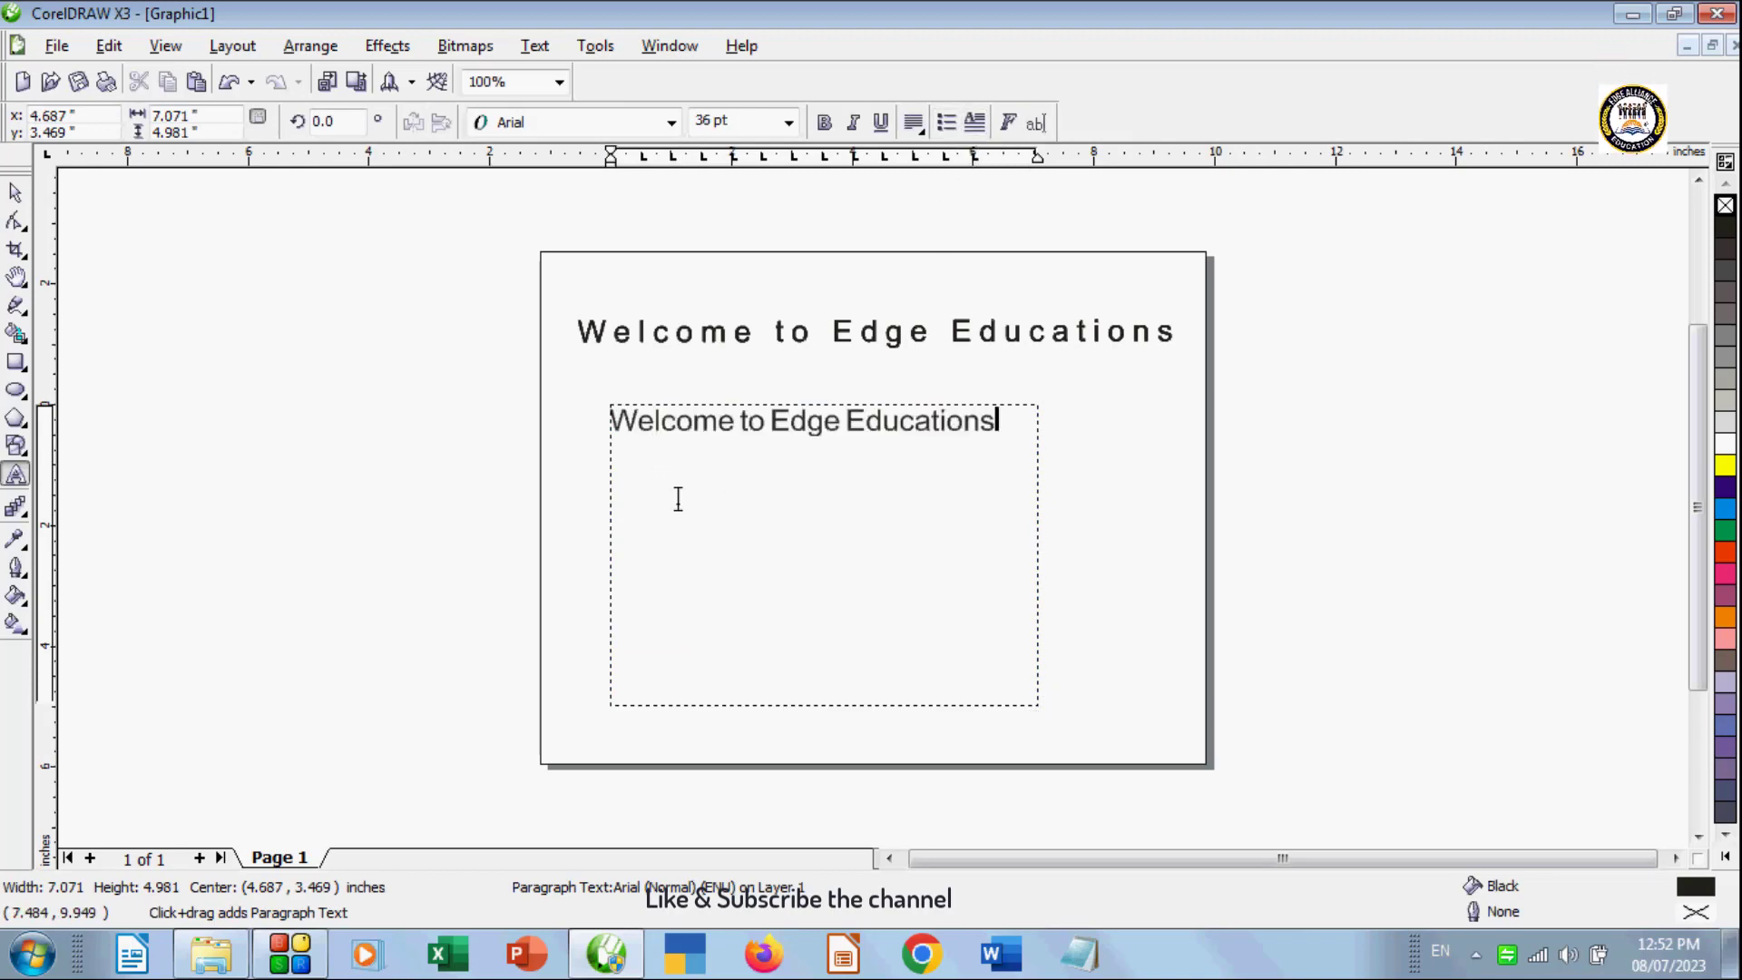
# Step: Add two more lines of "Welcome to Edge Educations" to the paragraph frame and force-justify the third line
pyautogui.press('Return')
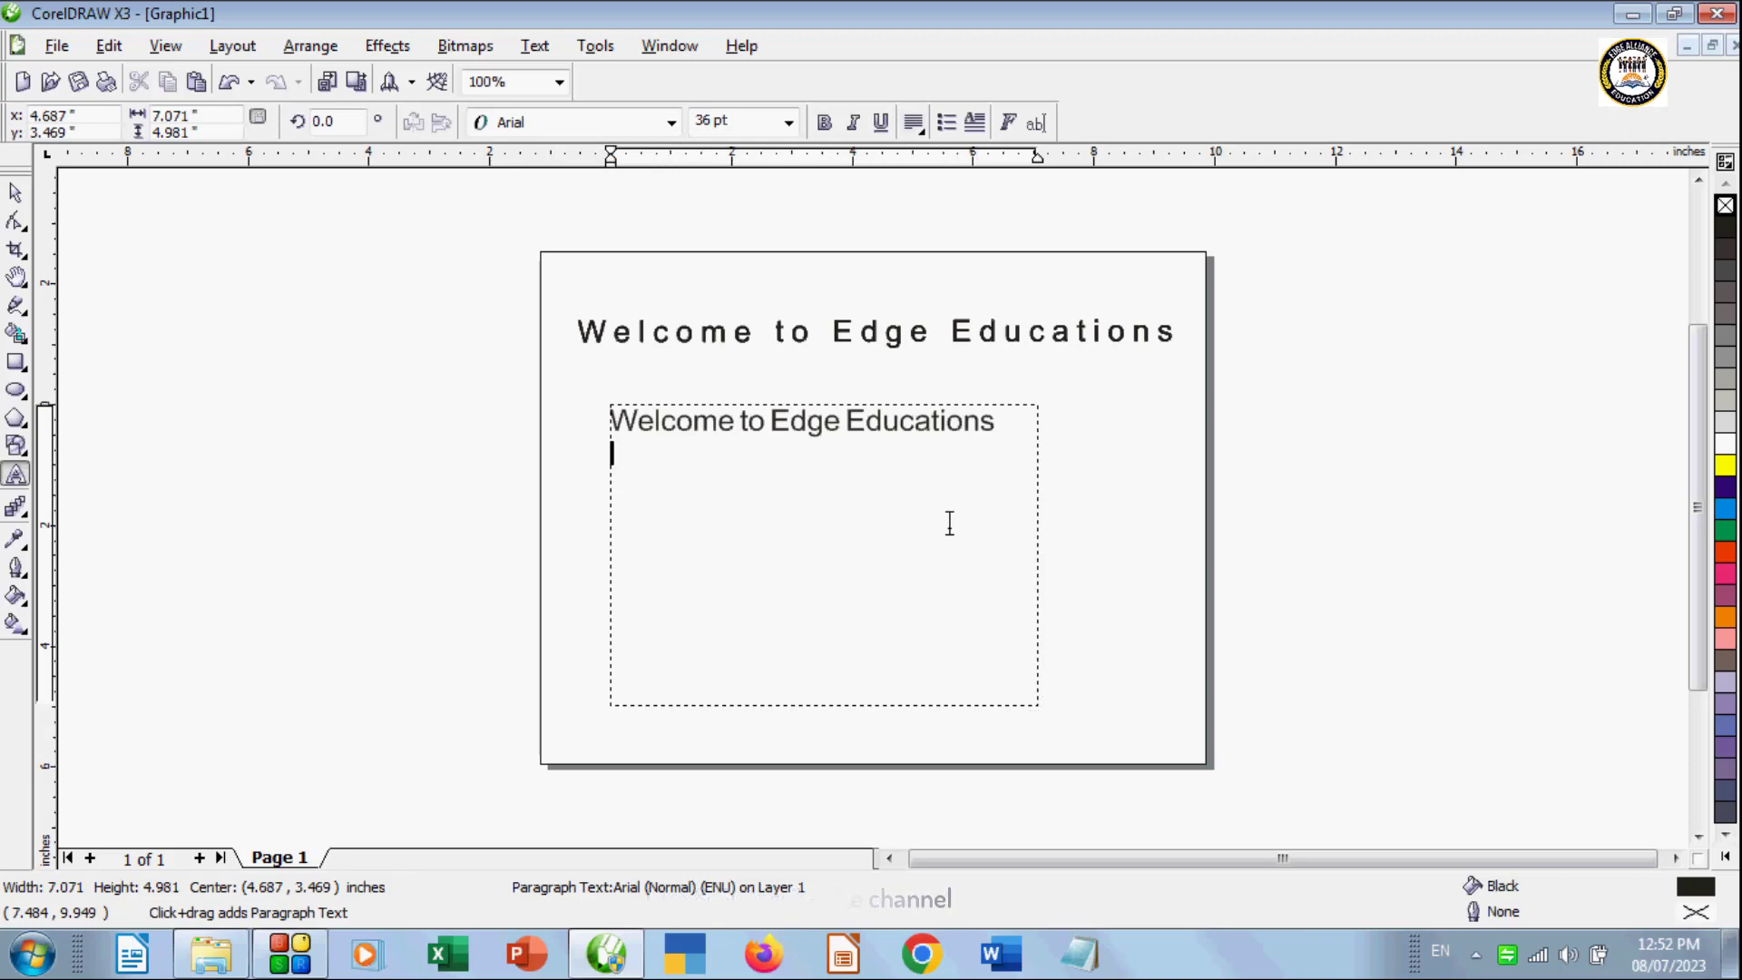
pyautogui.hotkey('ctrl', 'v')
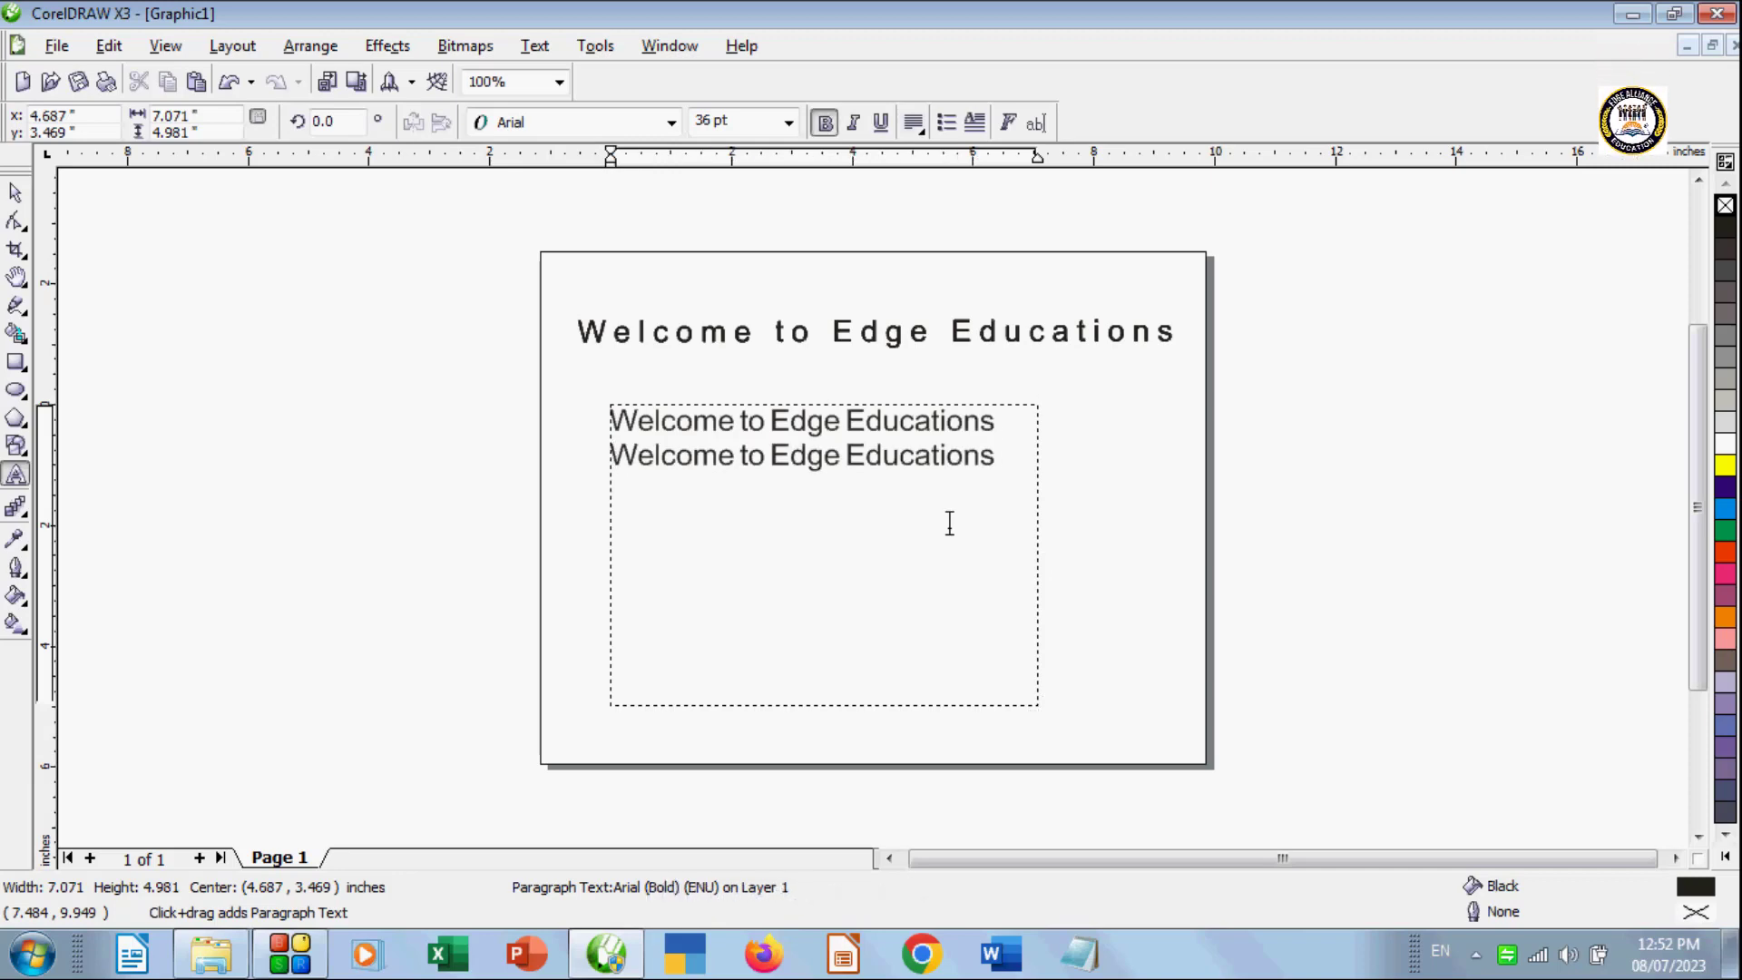
pyautogui.hotkey('ctrl', 'v')
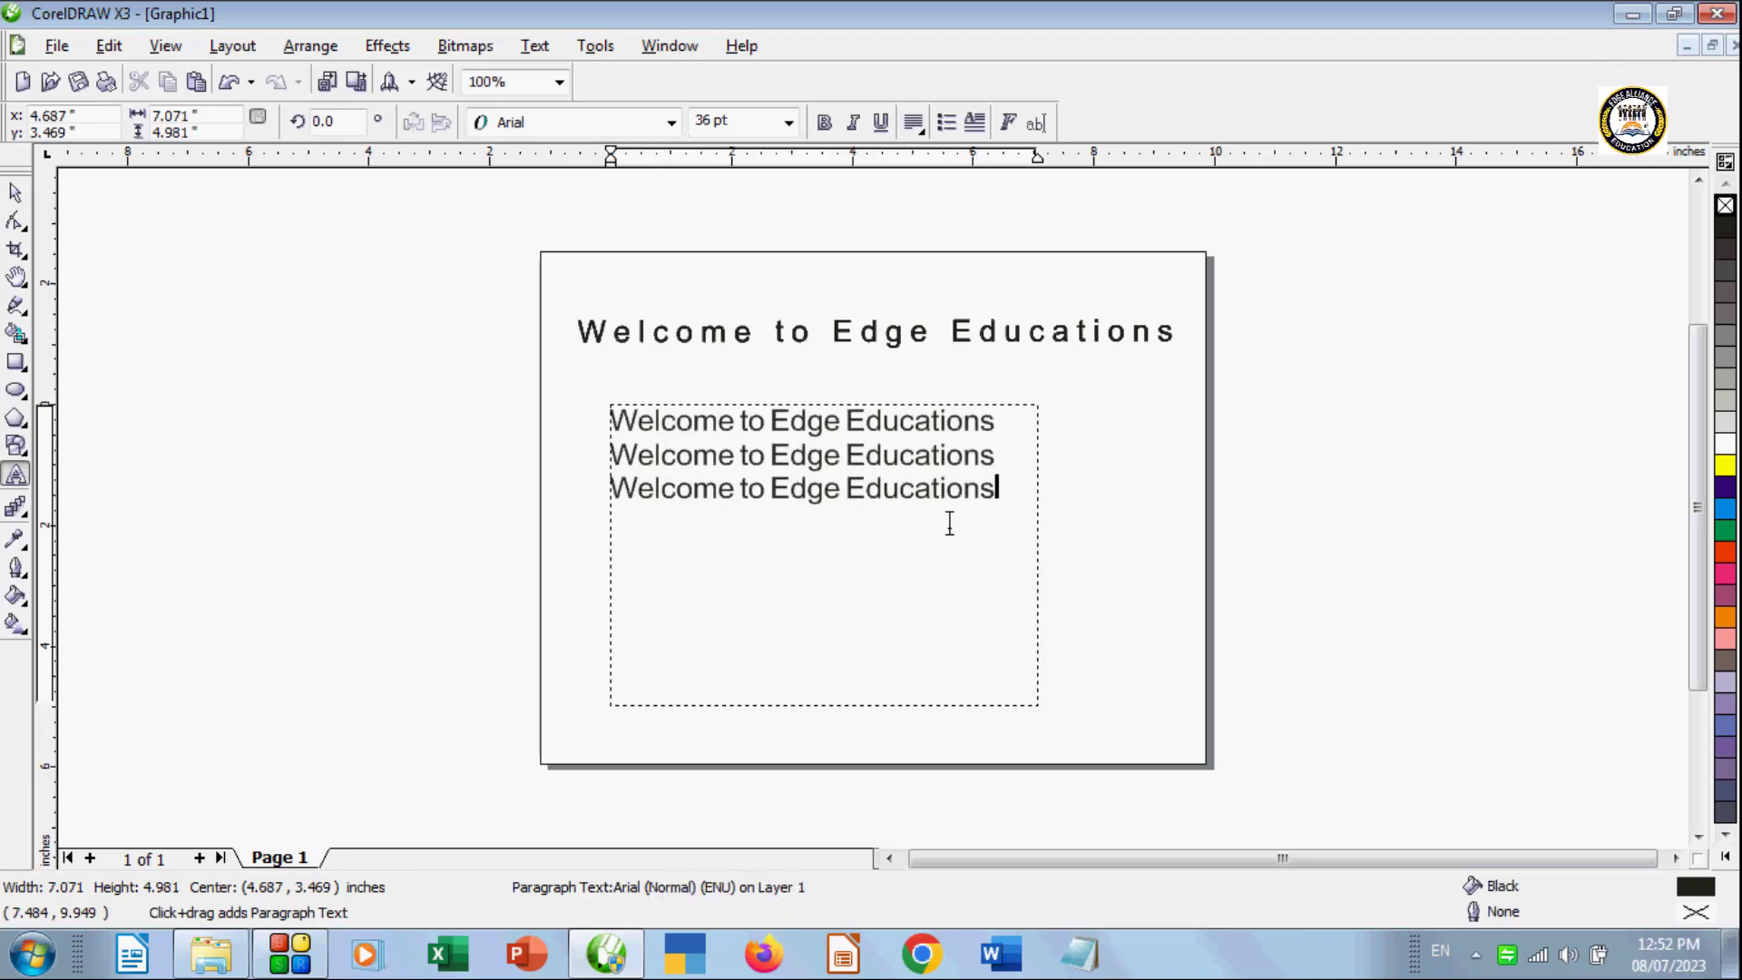
pyautogui.hotkey('ctrl', 'h')
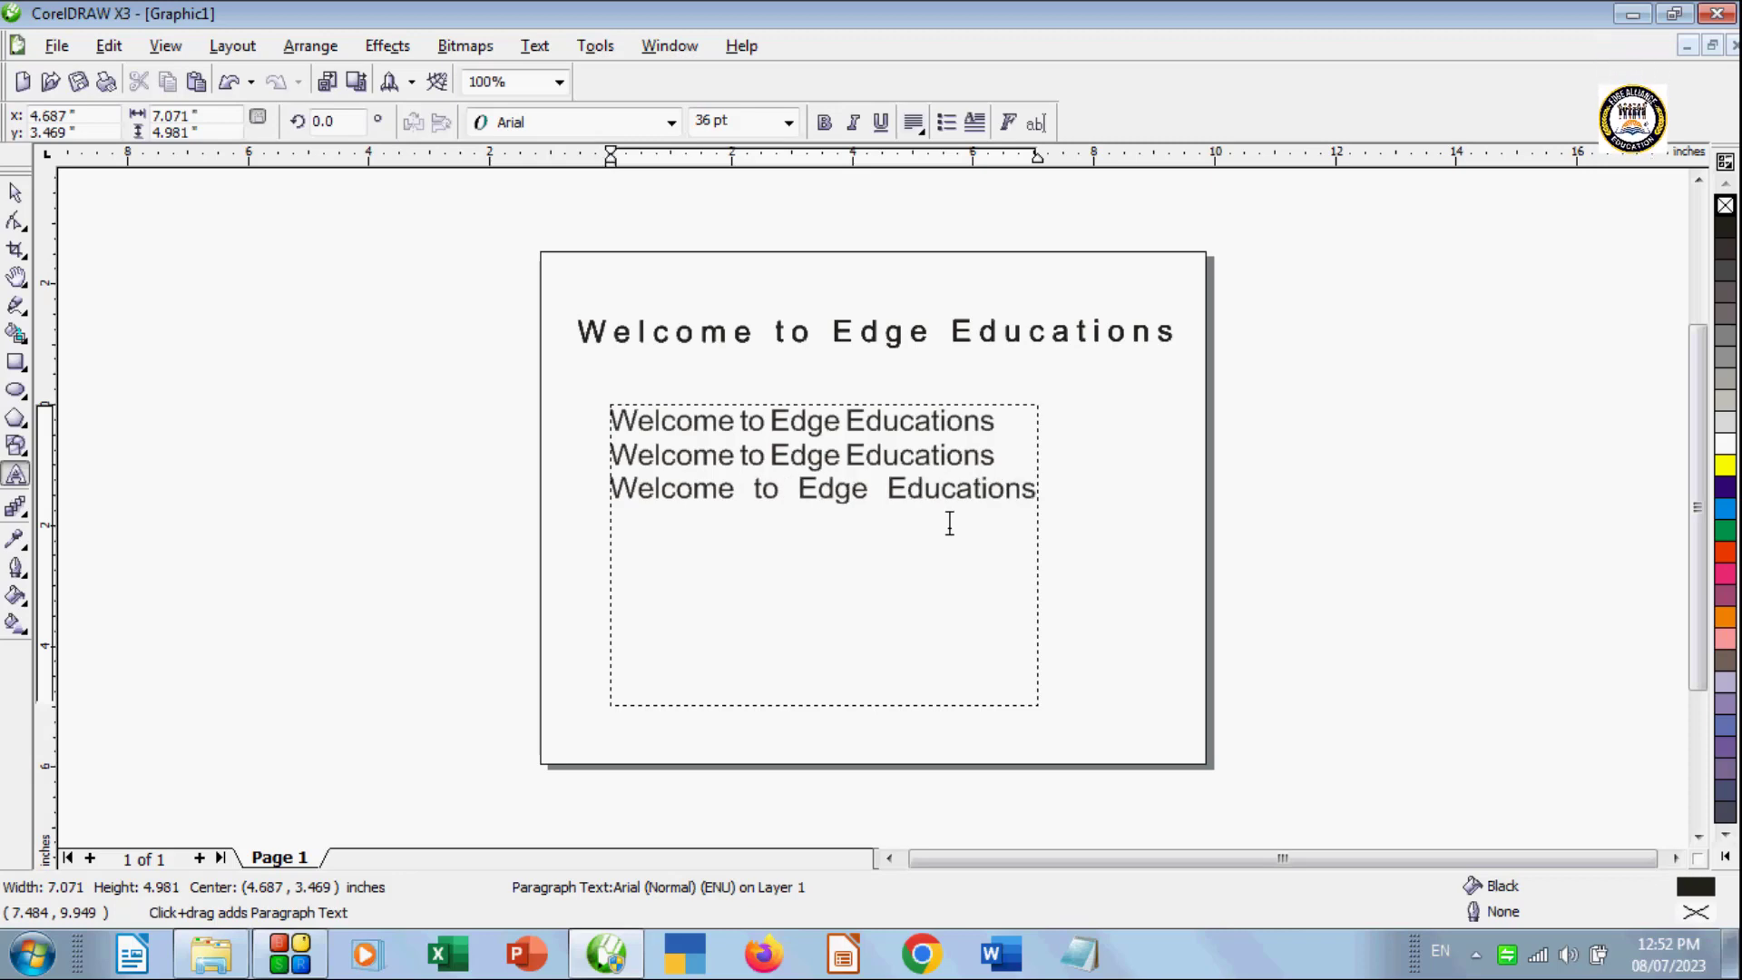
# Step: Select all three lines in the paragraph text frame and add bullets to them
pyautogui.click(855, 564)
pyautogui.hotkey('ctrl', 'a')
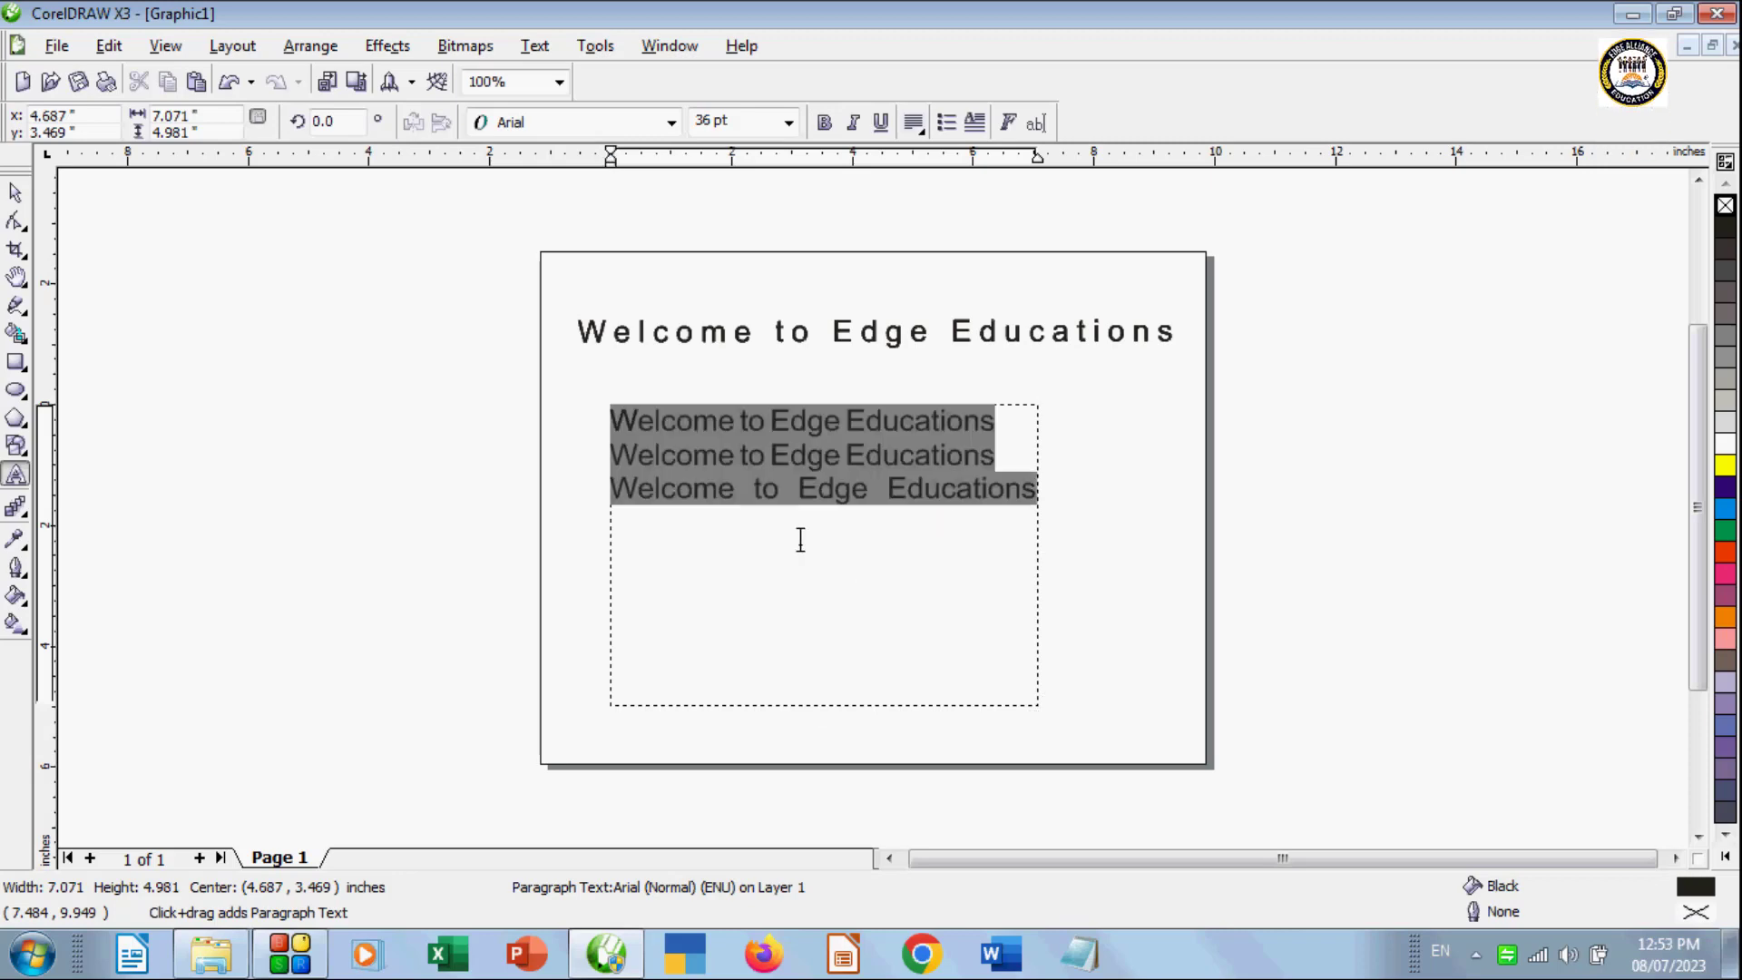
pyautogui.click(946, 122)
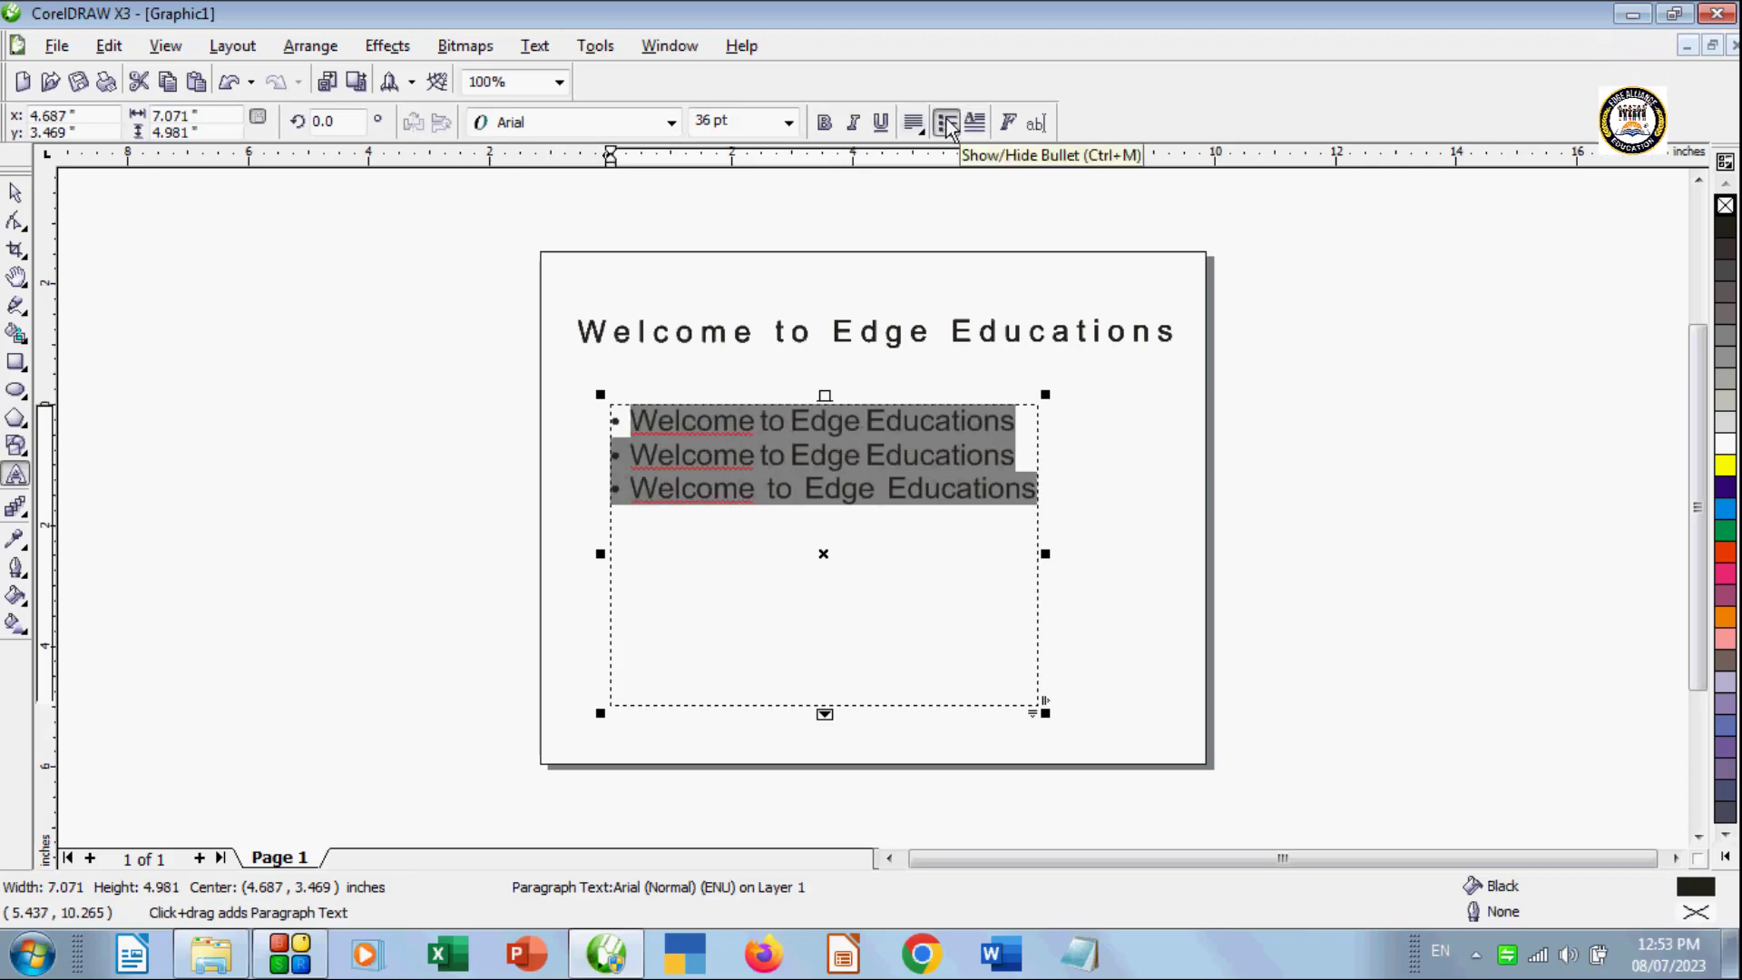
pyautogui.click(624, 427)
pyautogui.moveTo(631, 494); pyautogui.dragTo(626, 424)
pyautogui.click(627, 466)
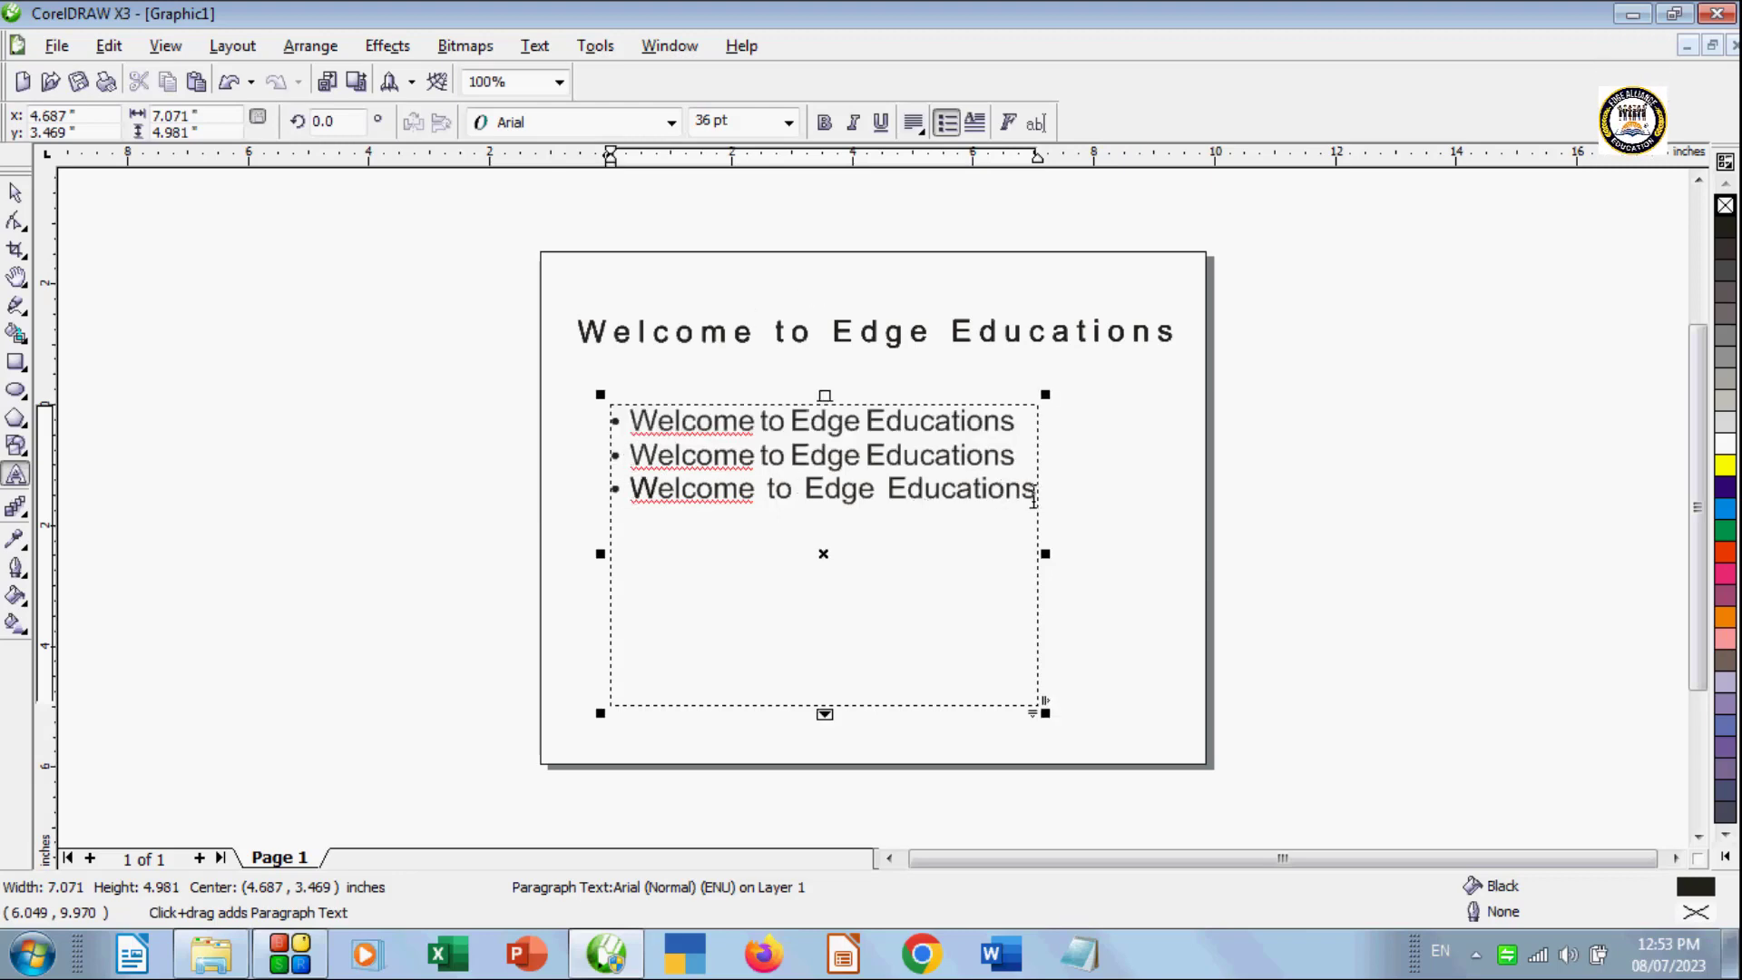
# Step: Select the second and third paragraph lines and toggle the bullets repeatedly, ending with them removed
pyautogui.moveTo(1033, 501); pyautogui.dragTo(498, 471)
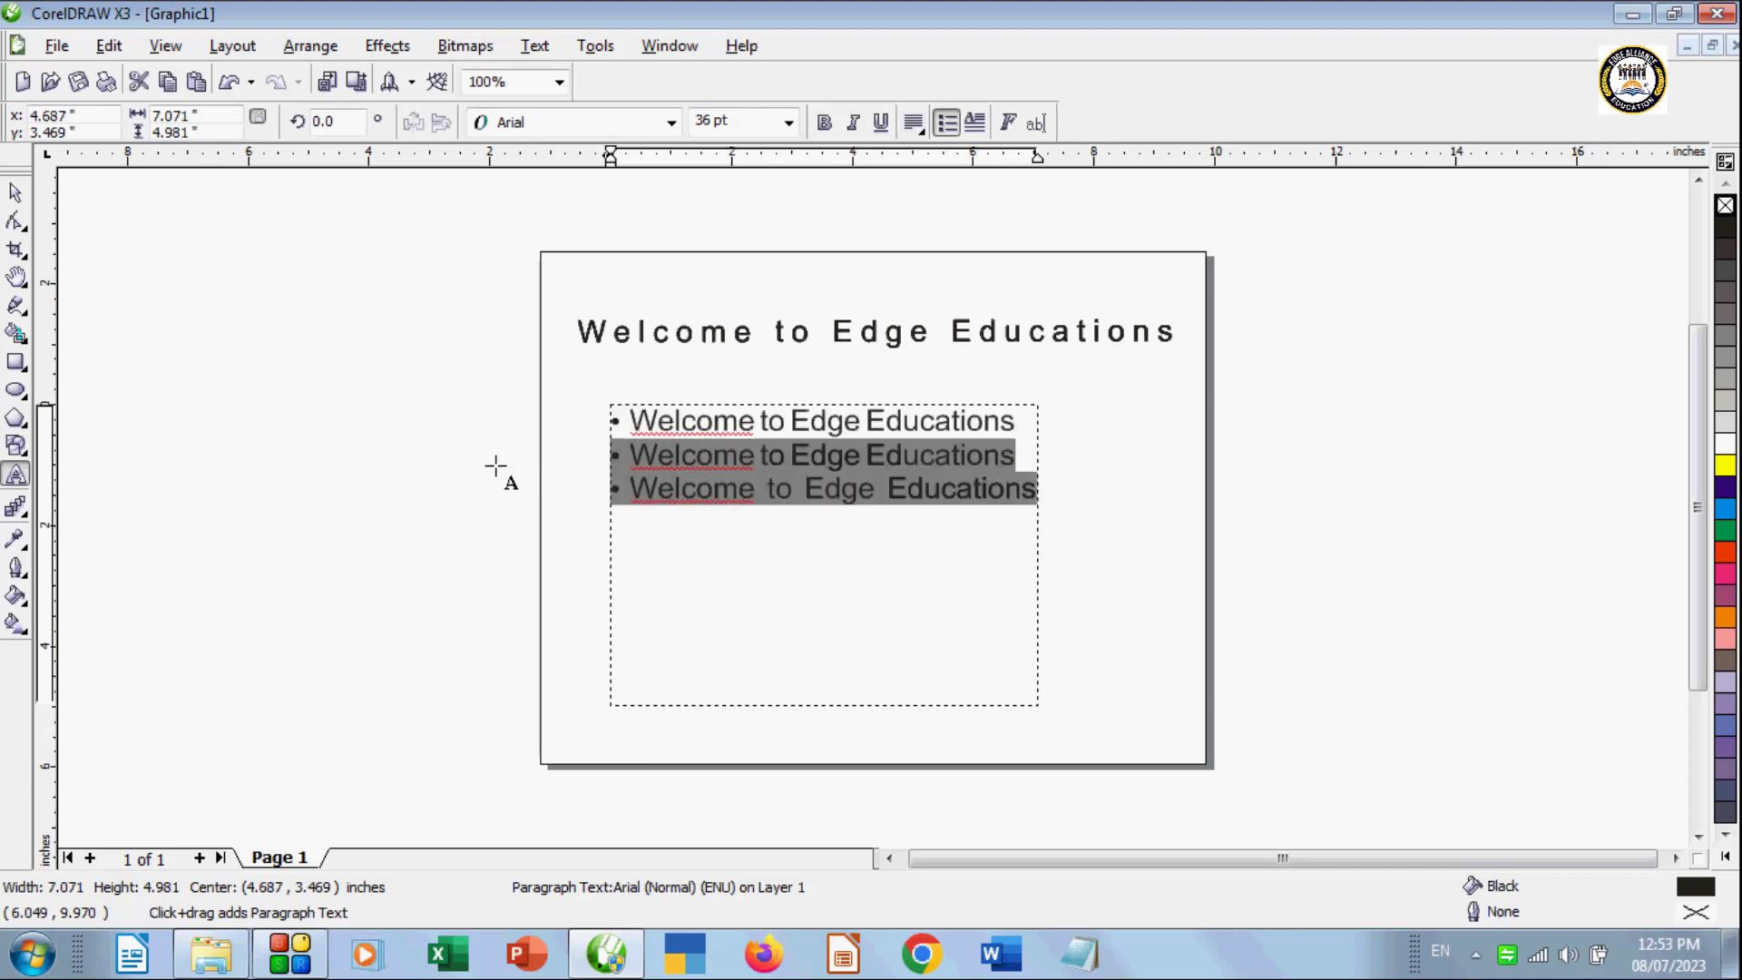
pyautogui.click(947, 124)
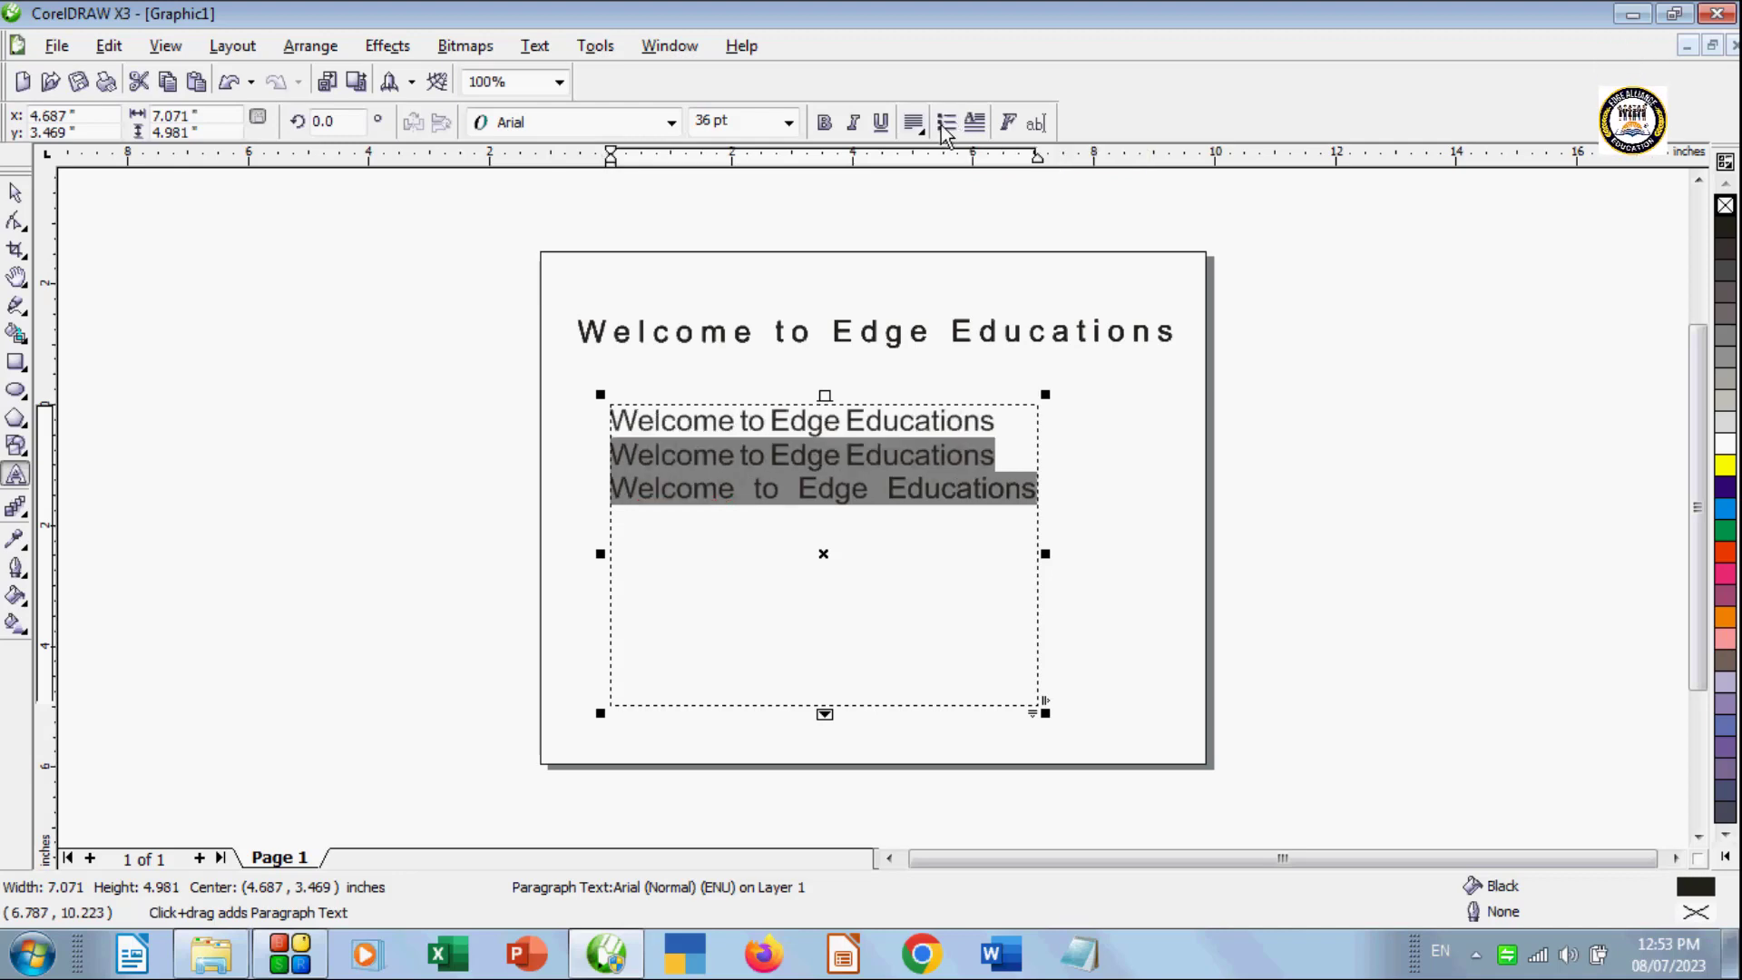
pyautogui.click(947, 123)
pyautogui.click(947, 124)
pyautogui.click(948, 123)
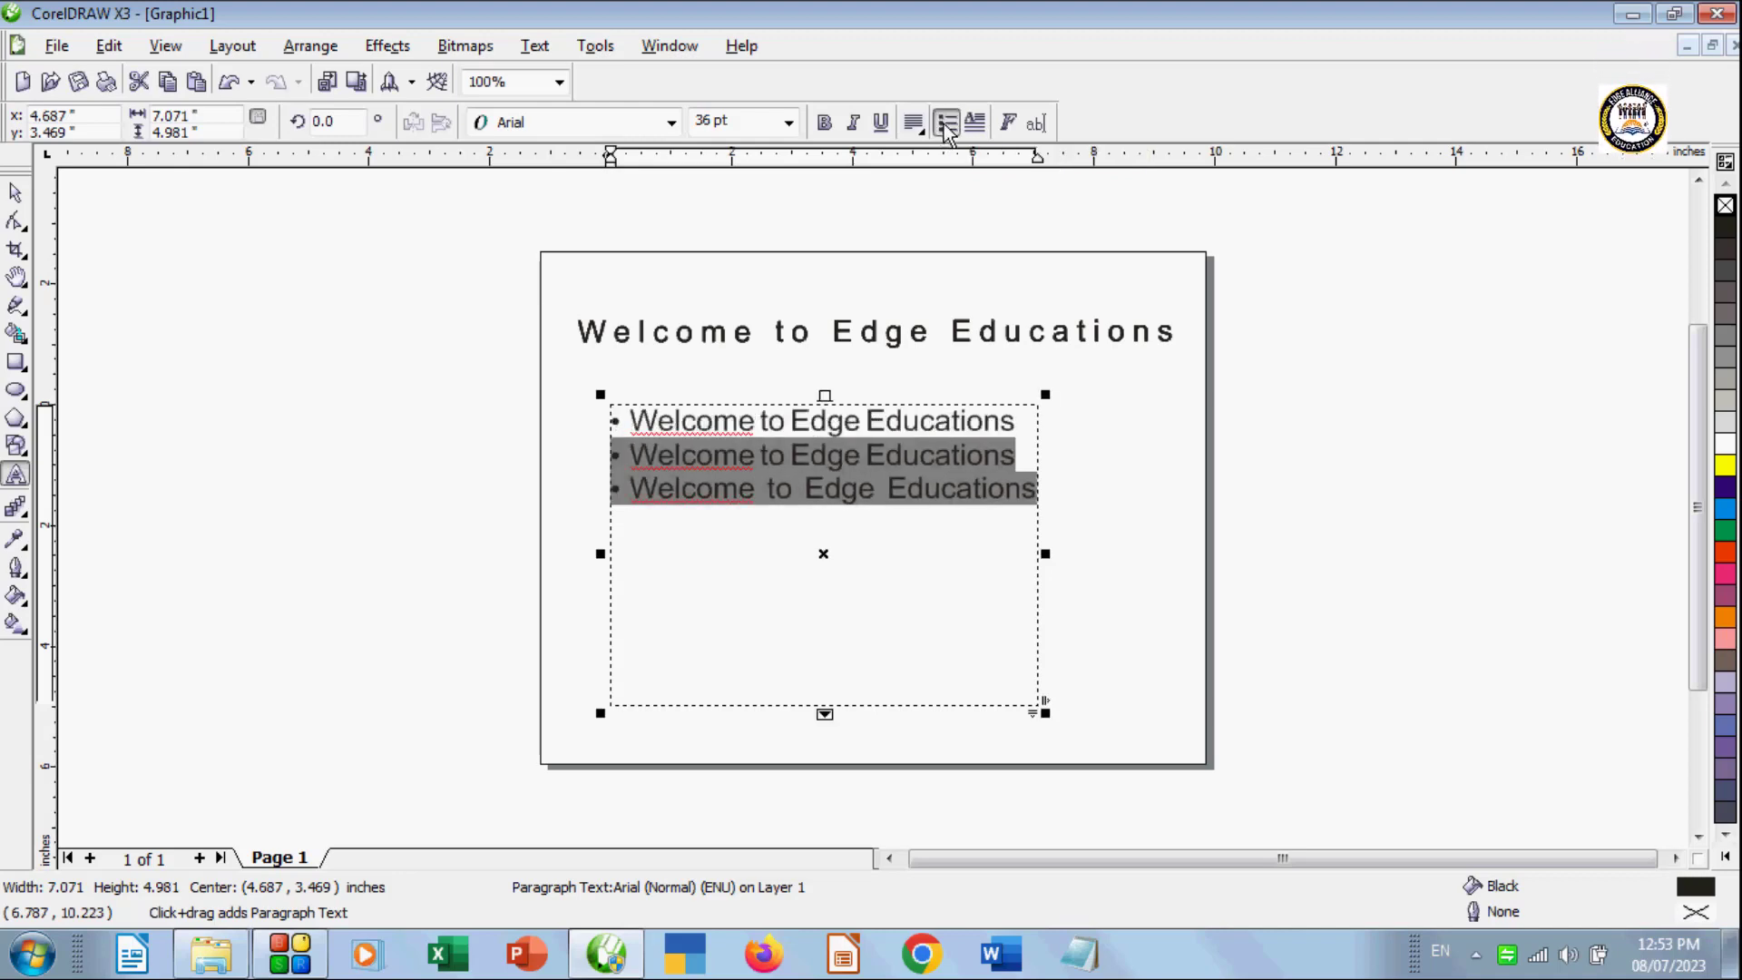
pyautogui.click(951, 123)
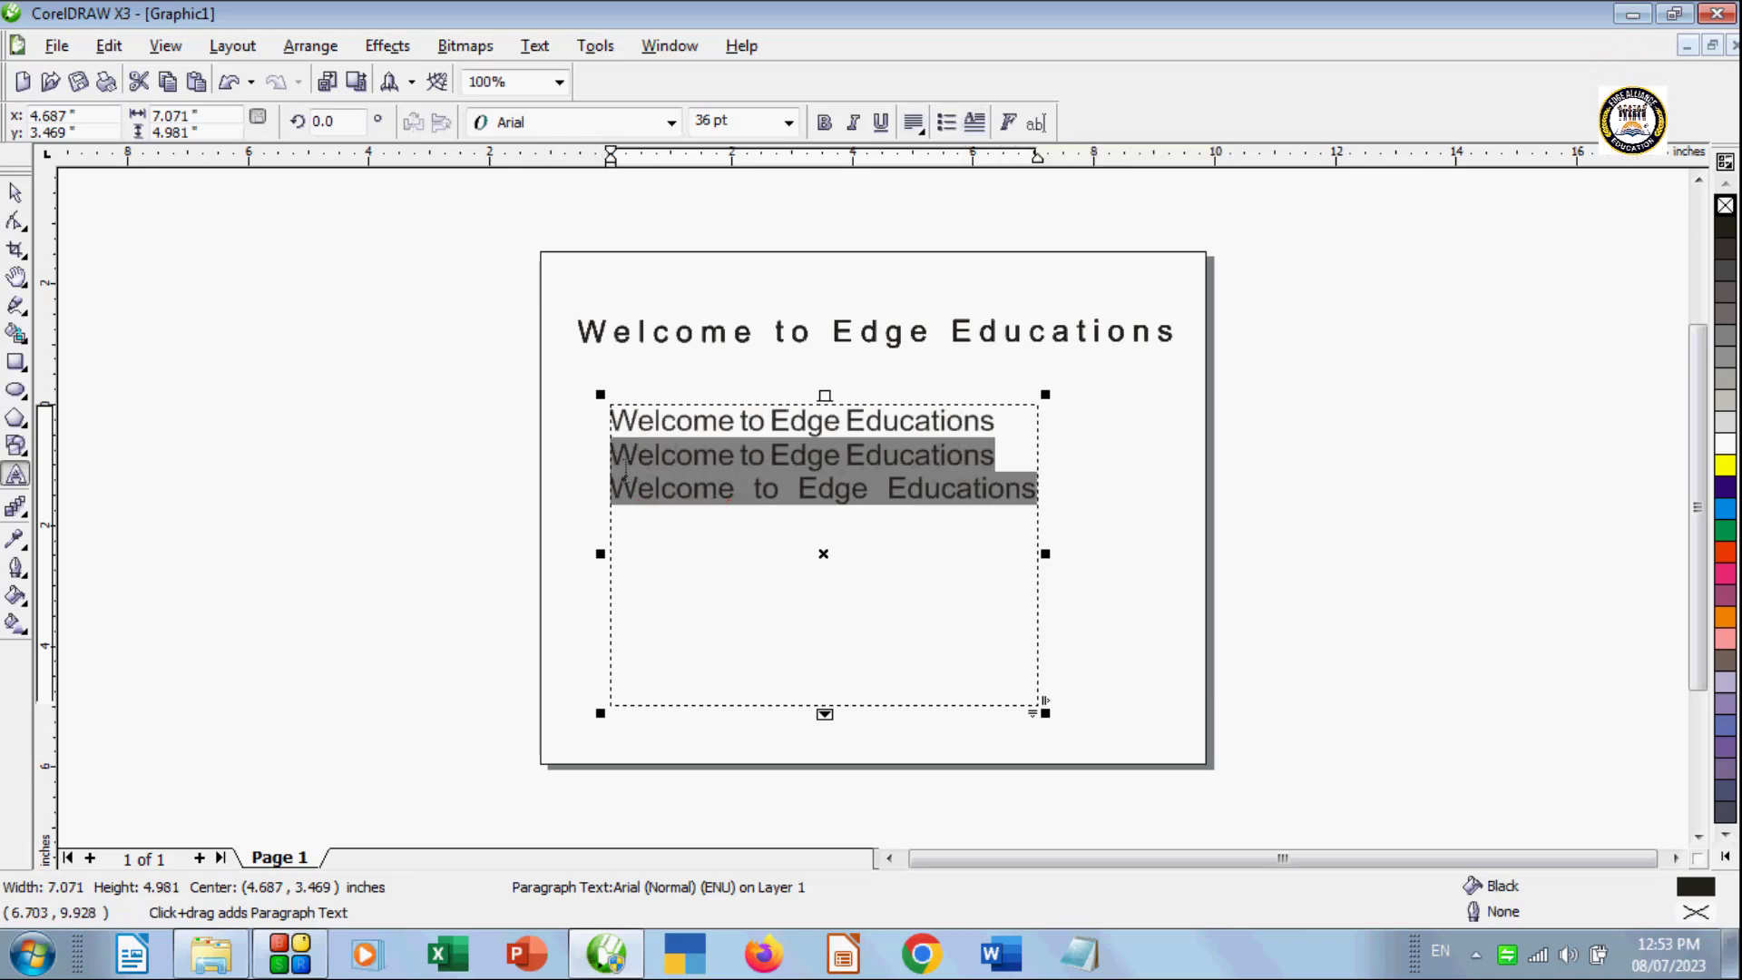
# Step: Try a drop cap on the first paragraph line by toggling it on and off, ending with it removed
pyautogui.click(687, 474)
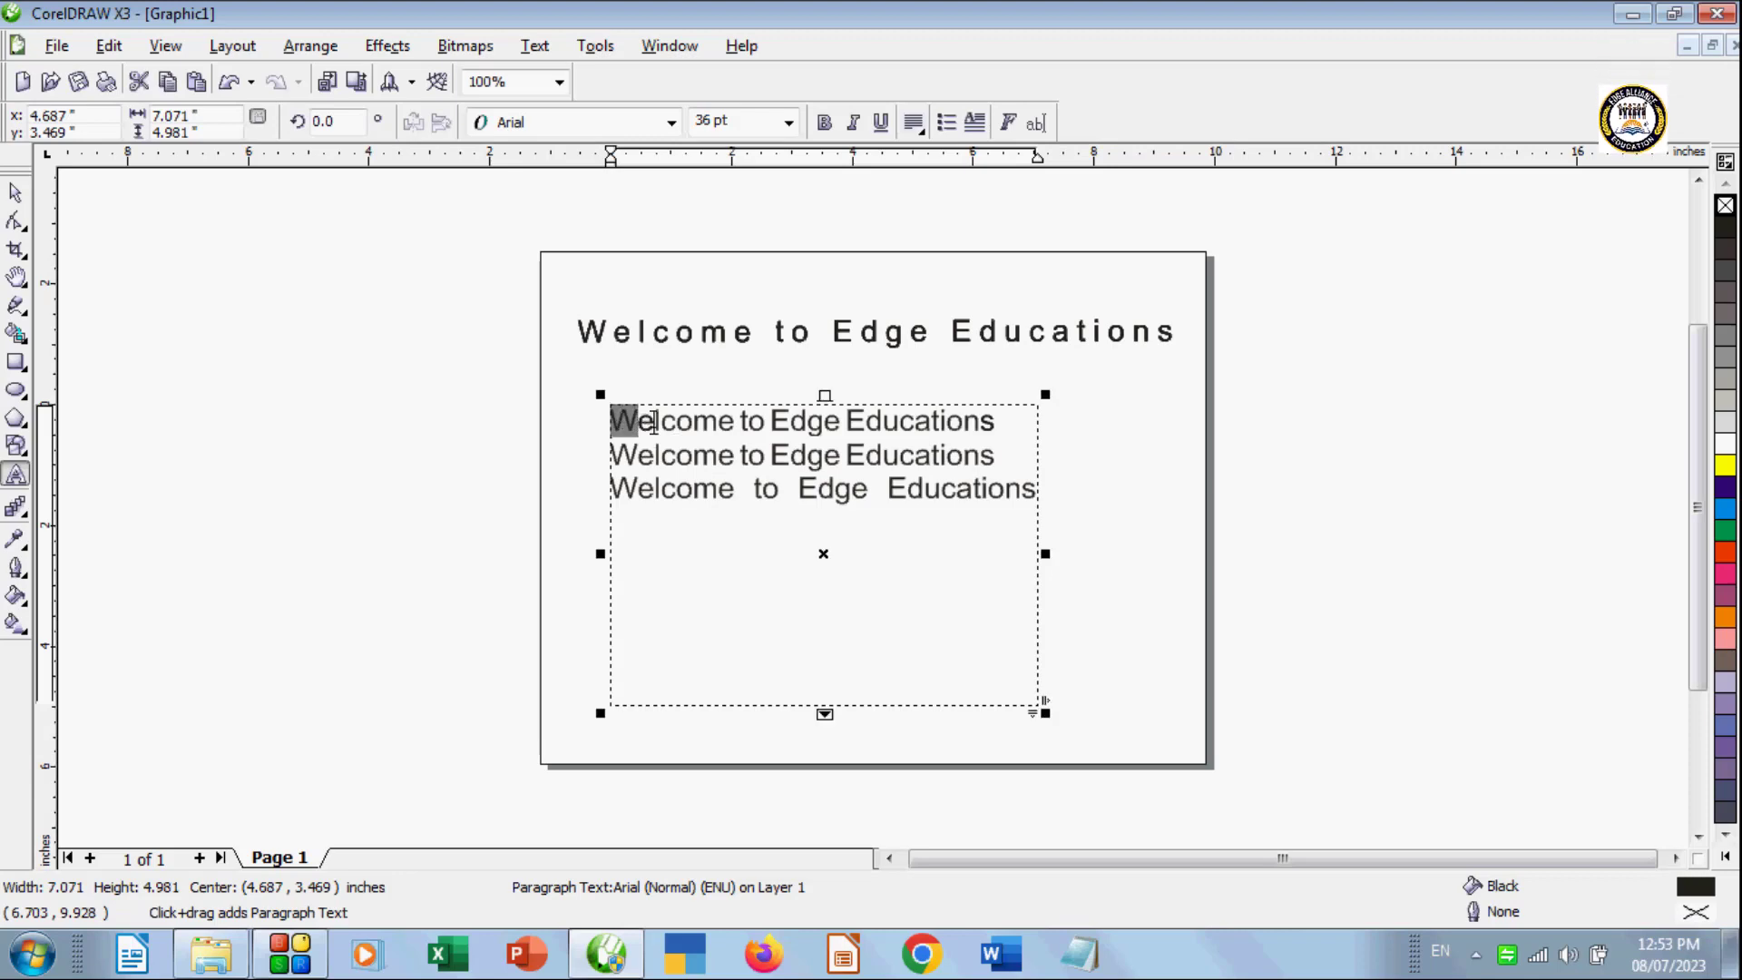
pyautogui.click(974, 124)
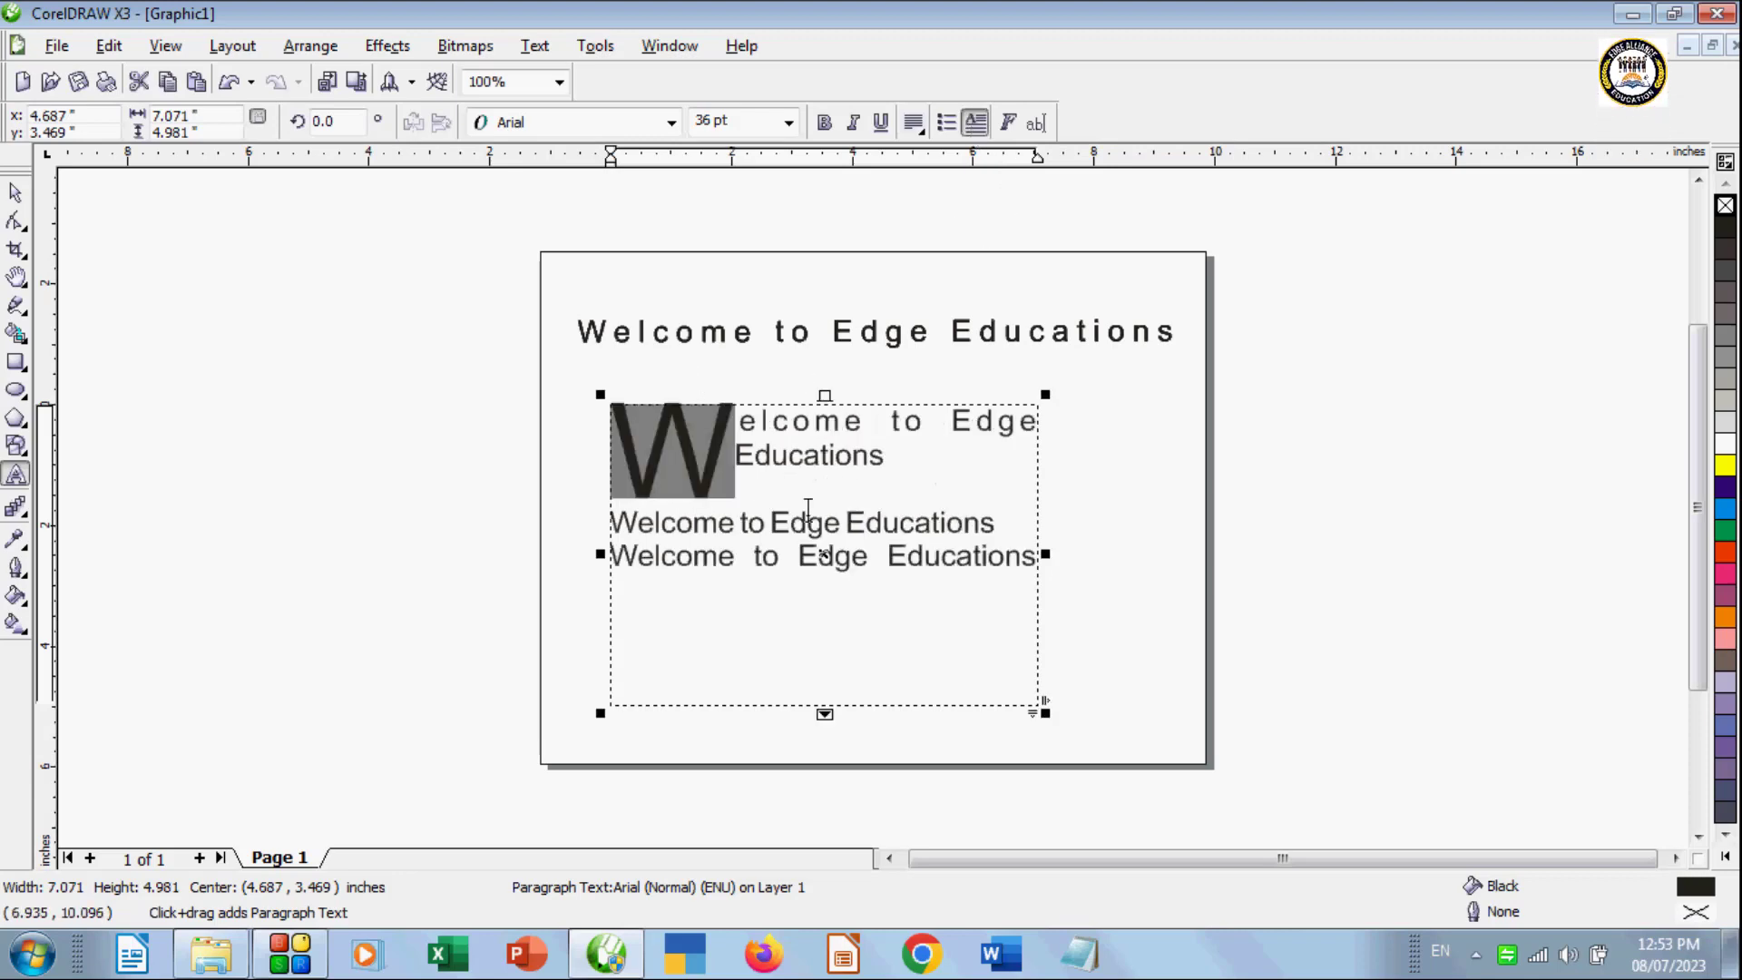
pyautogui.click(975, 125)
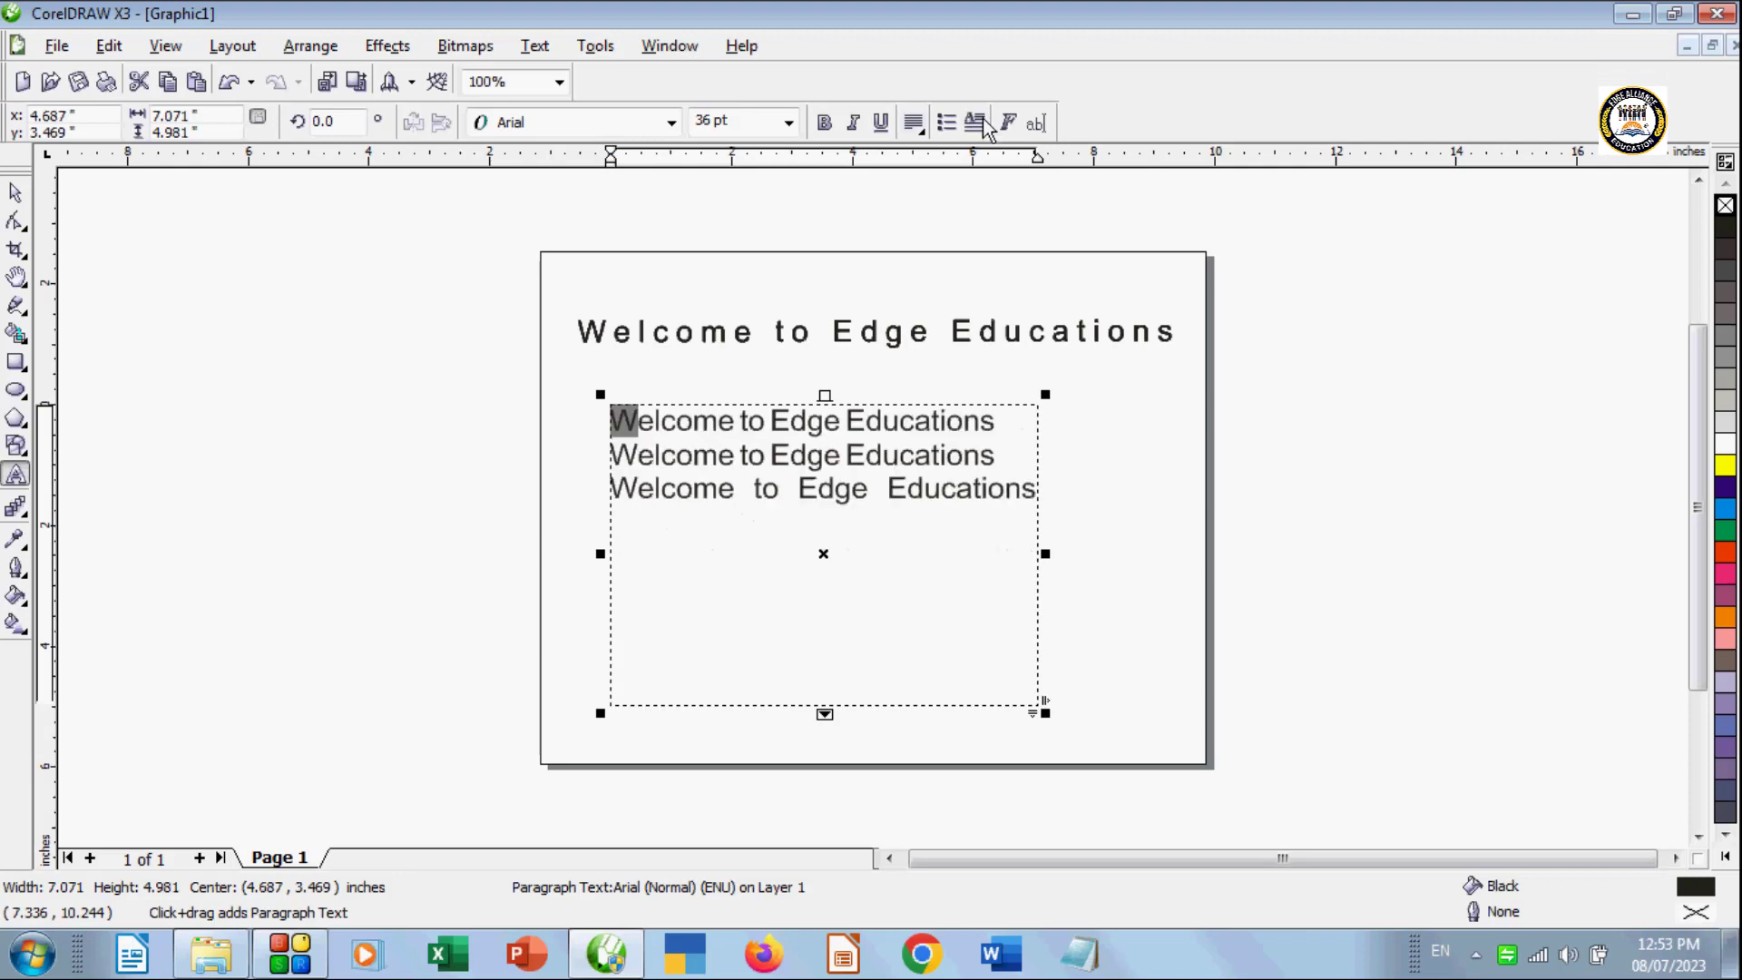
pyautogui.click(980, 125)
pyautogui.click(983, 126)
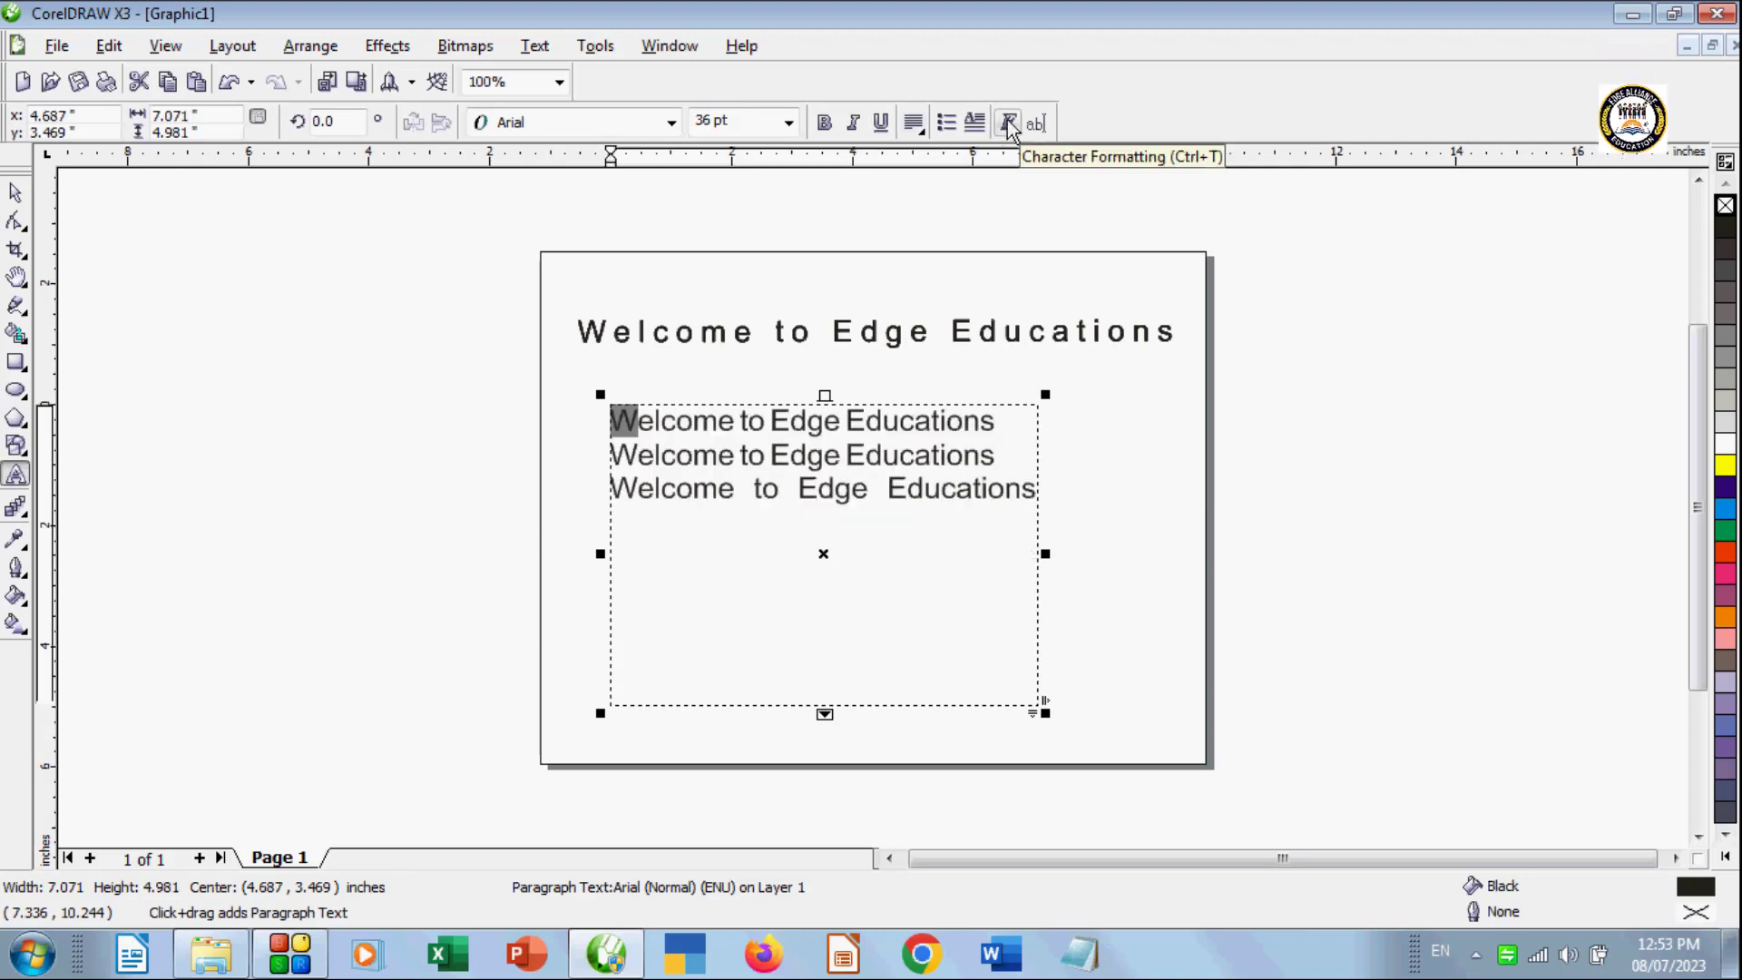
# Step: Open Character Formatting for all three paragraph lines, try the Bold and Normal-Italic styles, and finish with Bold-Italic
pyautogui.click(876, 497)
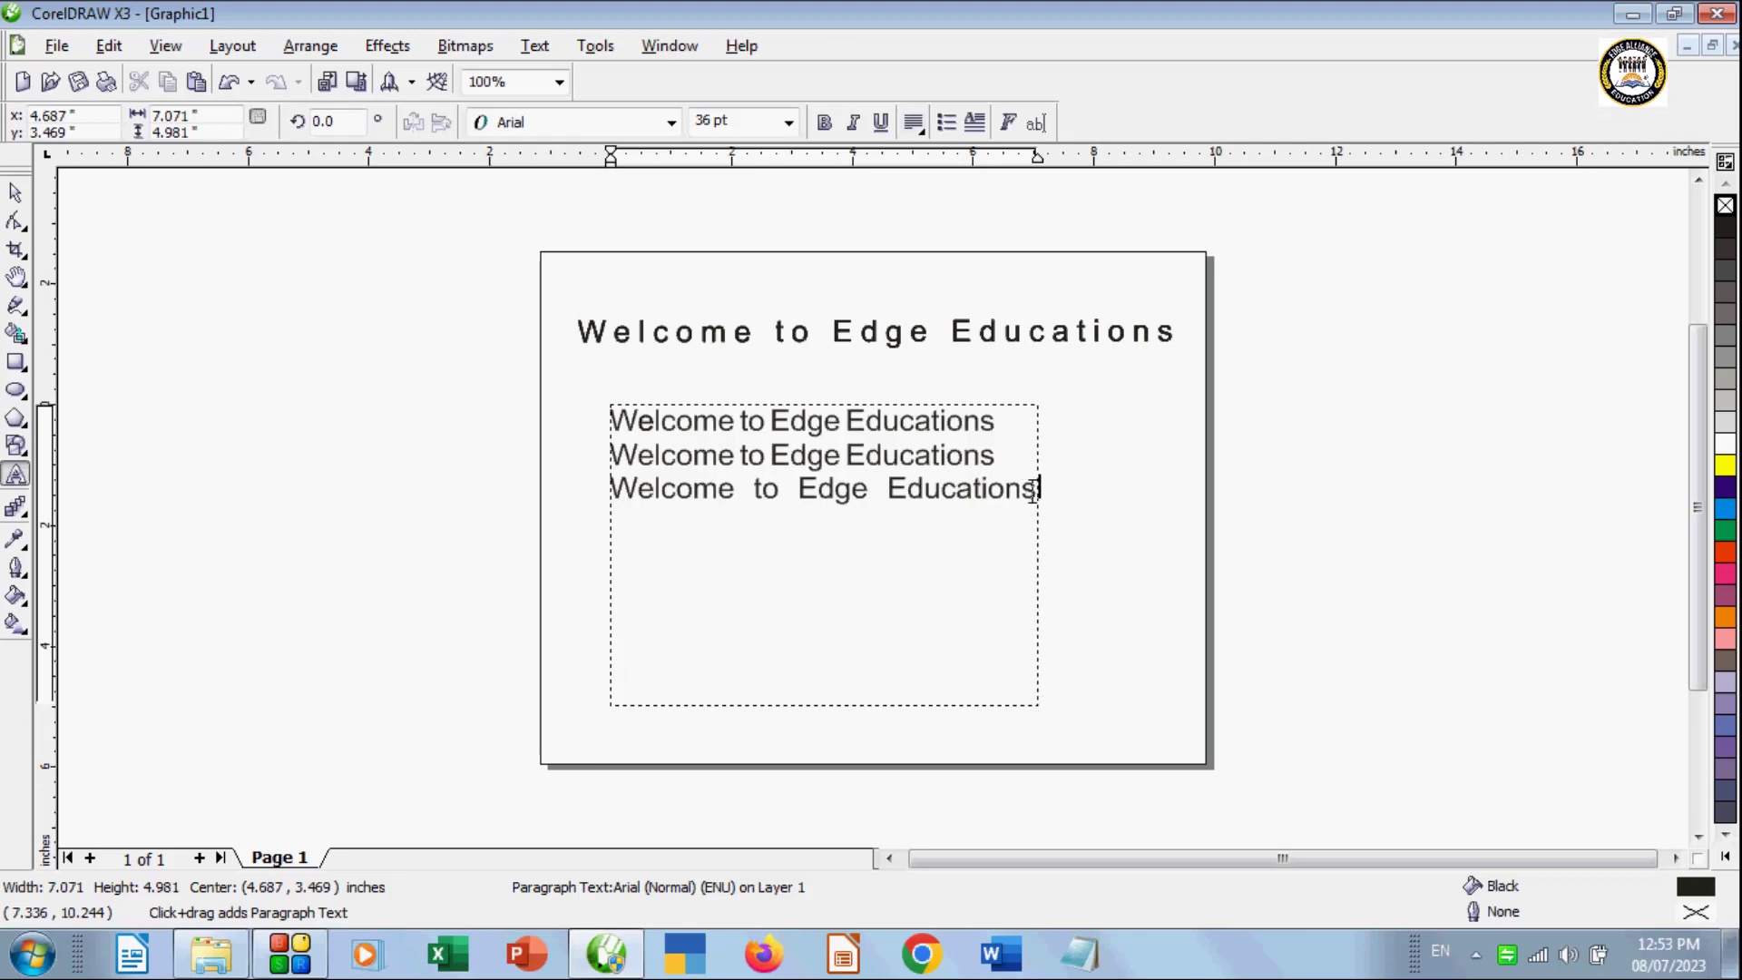
pyautogui.moveTo(1029, 490); pyautogui.dragTo(595, 405)
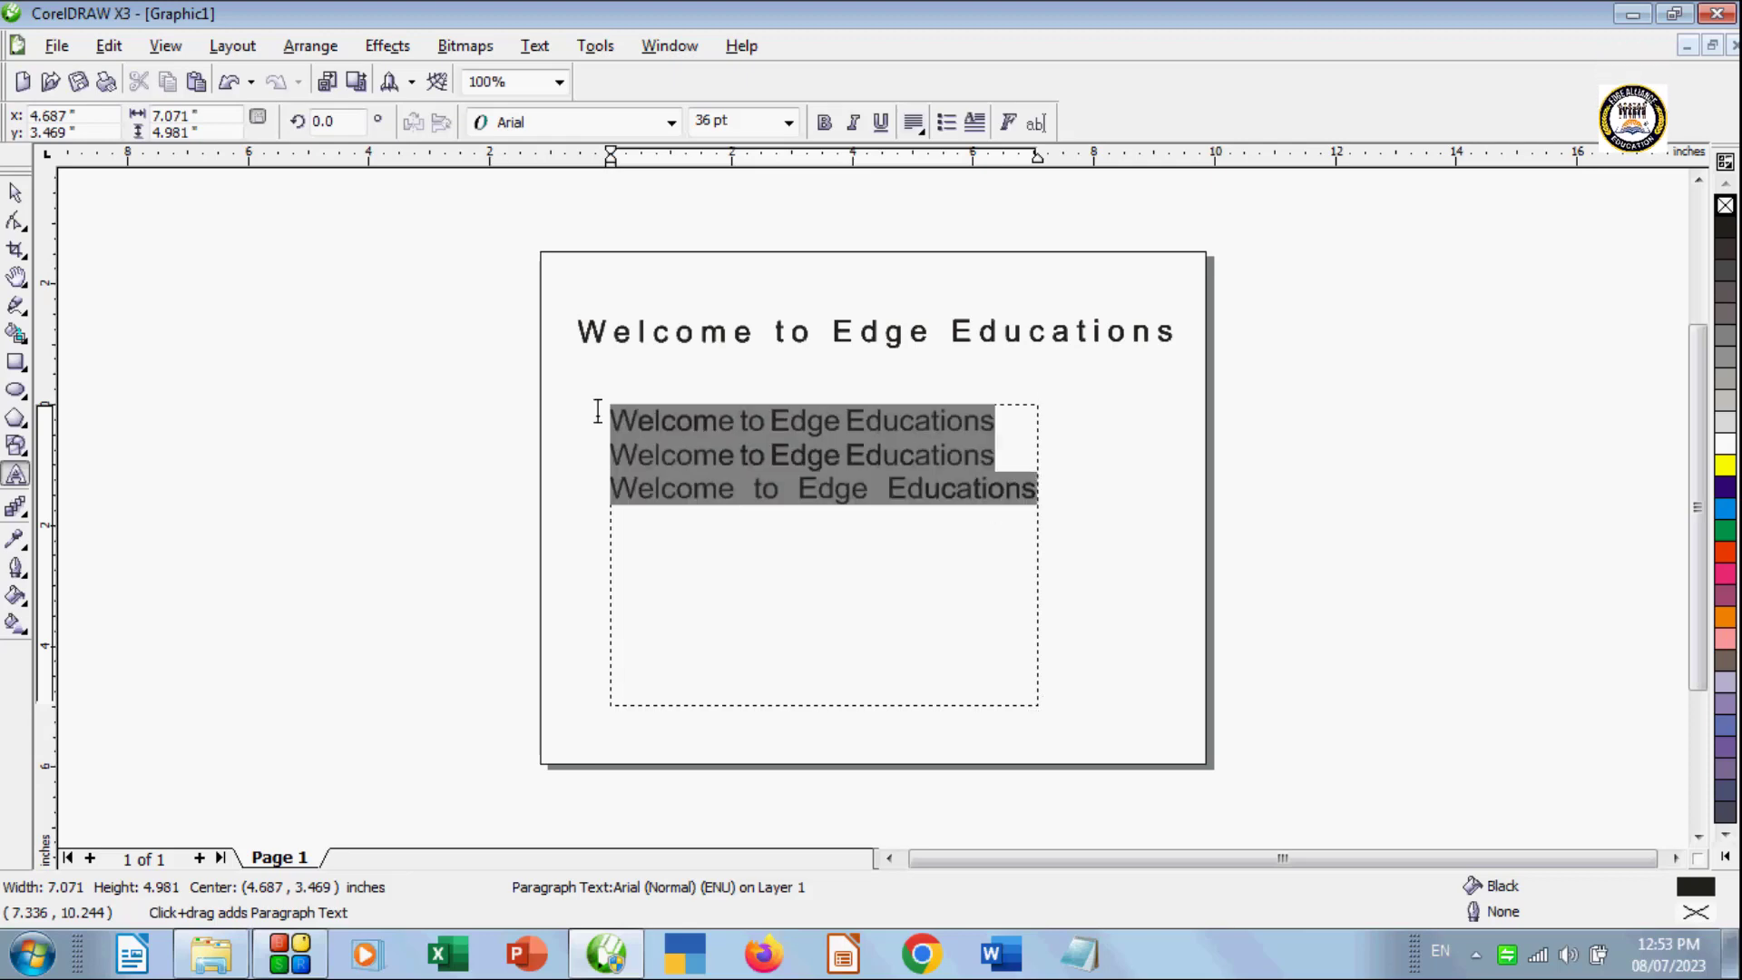
pyautogui.click(1007, 125)
pyautogui.click(1571, 205)
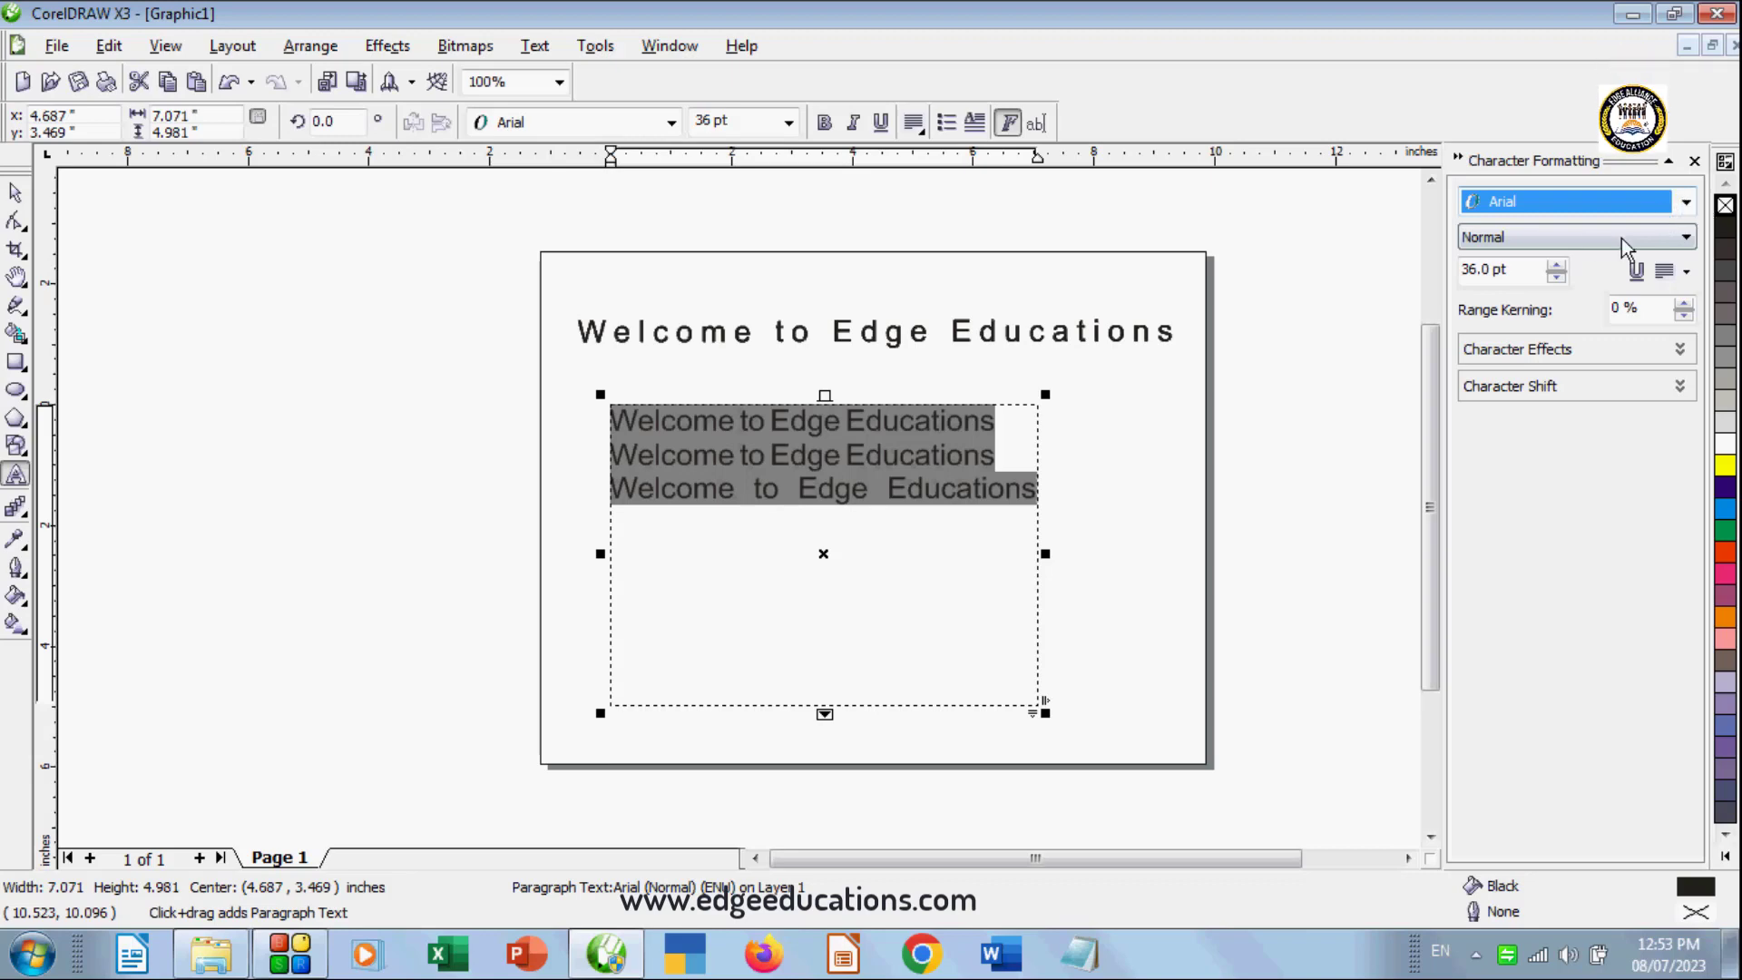
pyautogui.click(1573, 234)
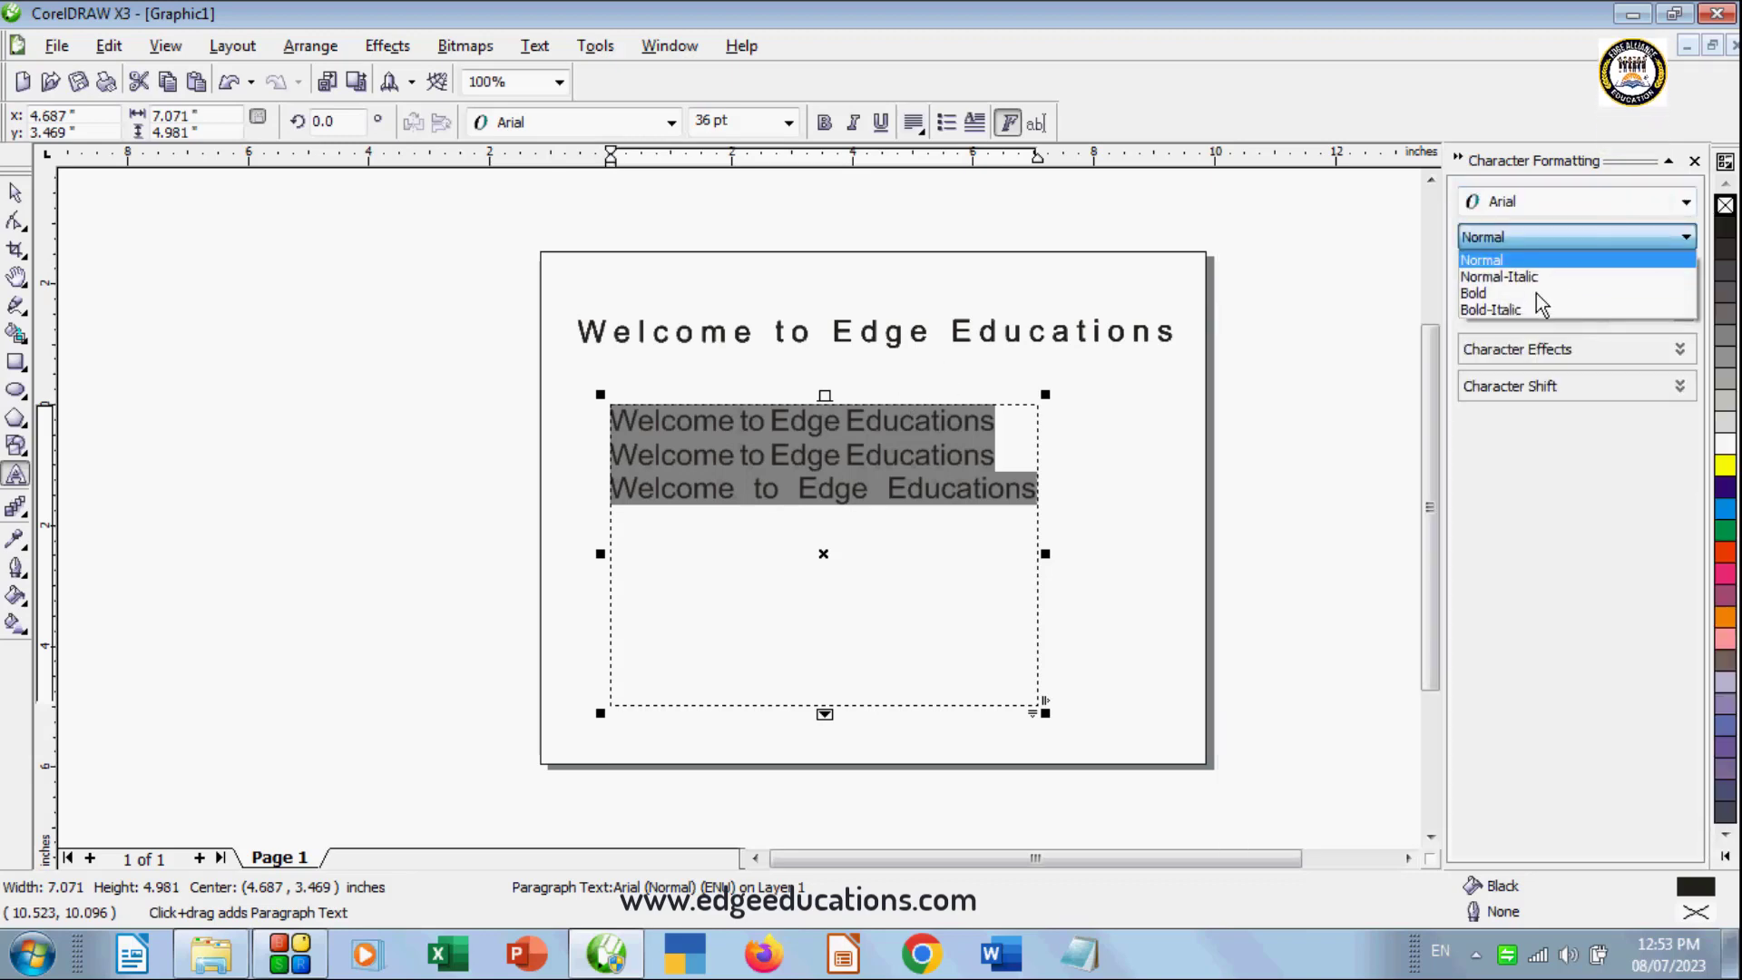
pyautogui.click(1474, 293)
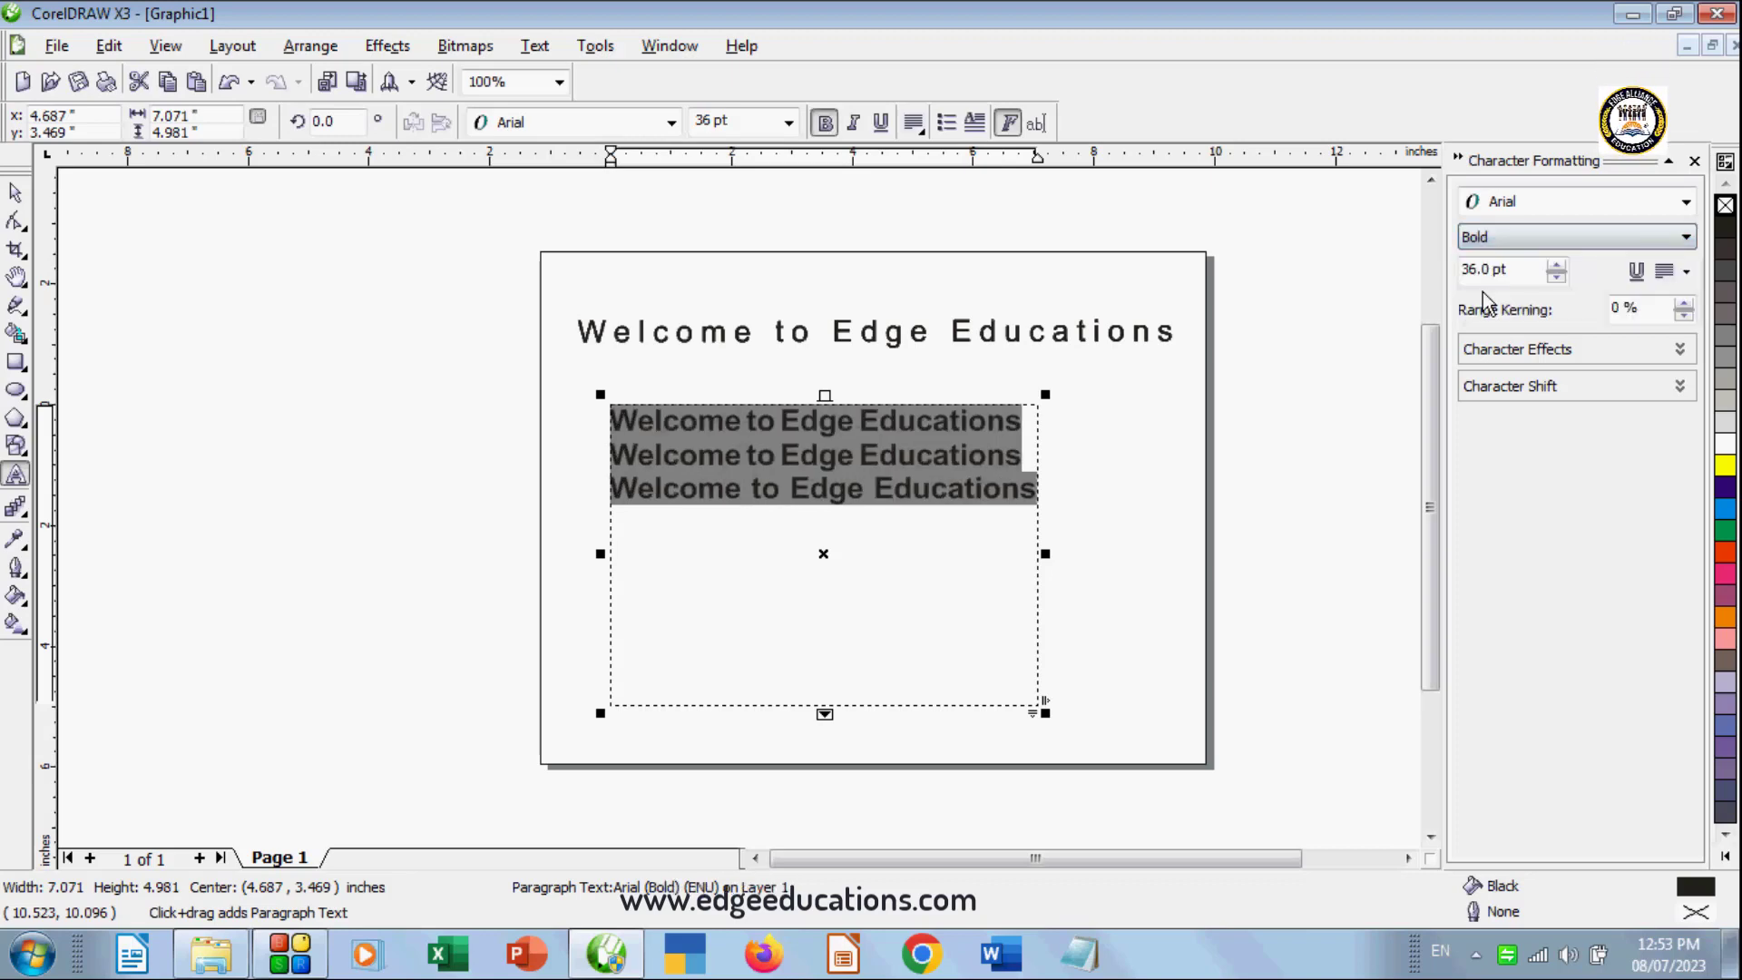
pyautogui.click(1598, 245)
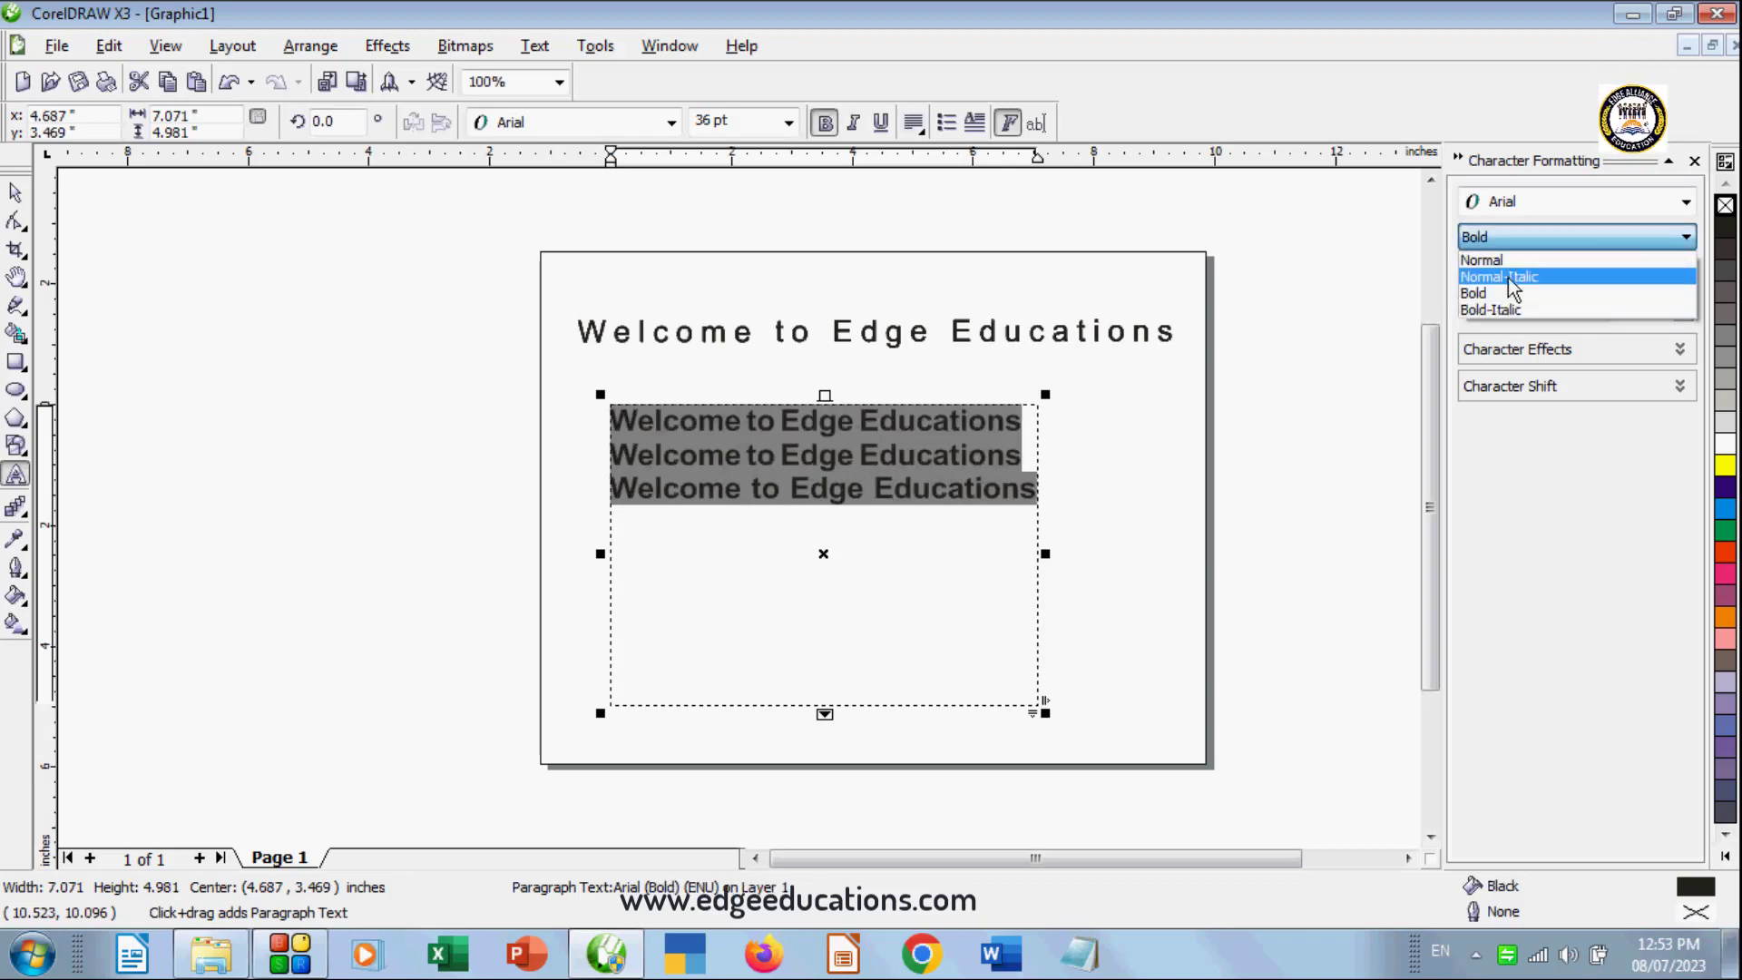
pyautogui.click(1521, 274)
pyautogui.click(1555, 238)
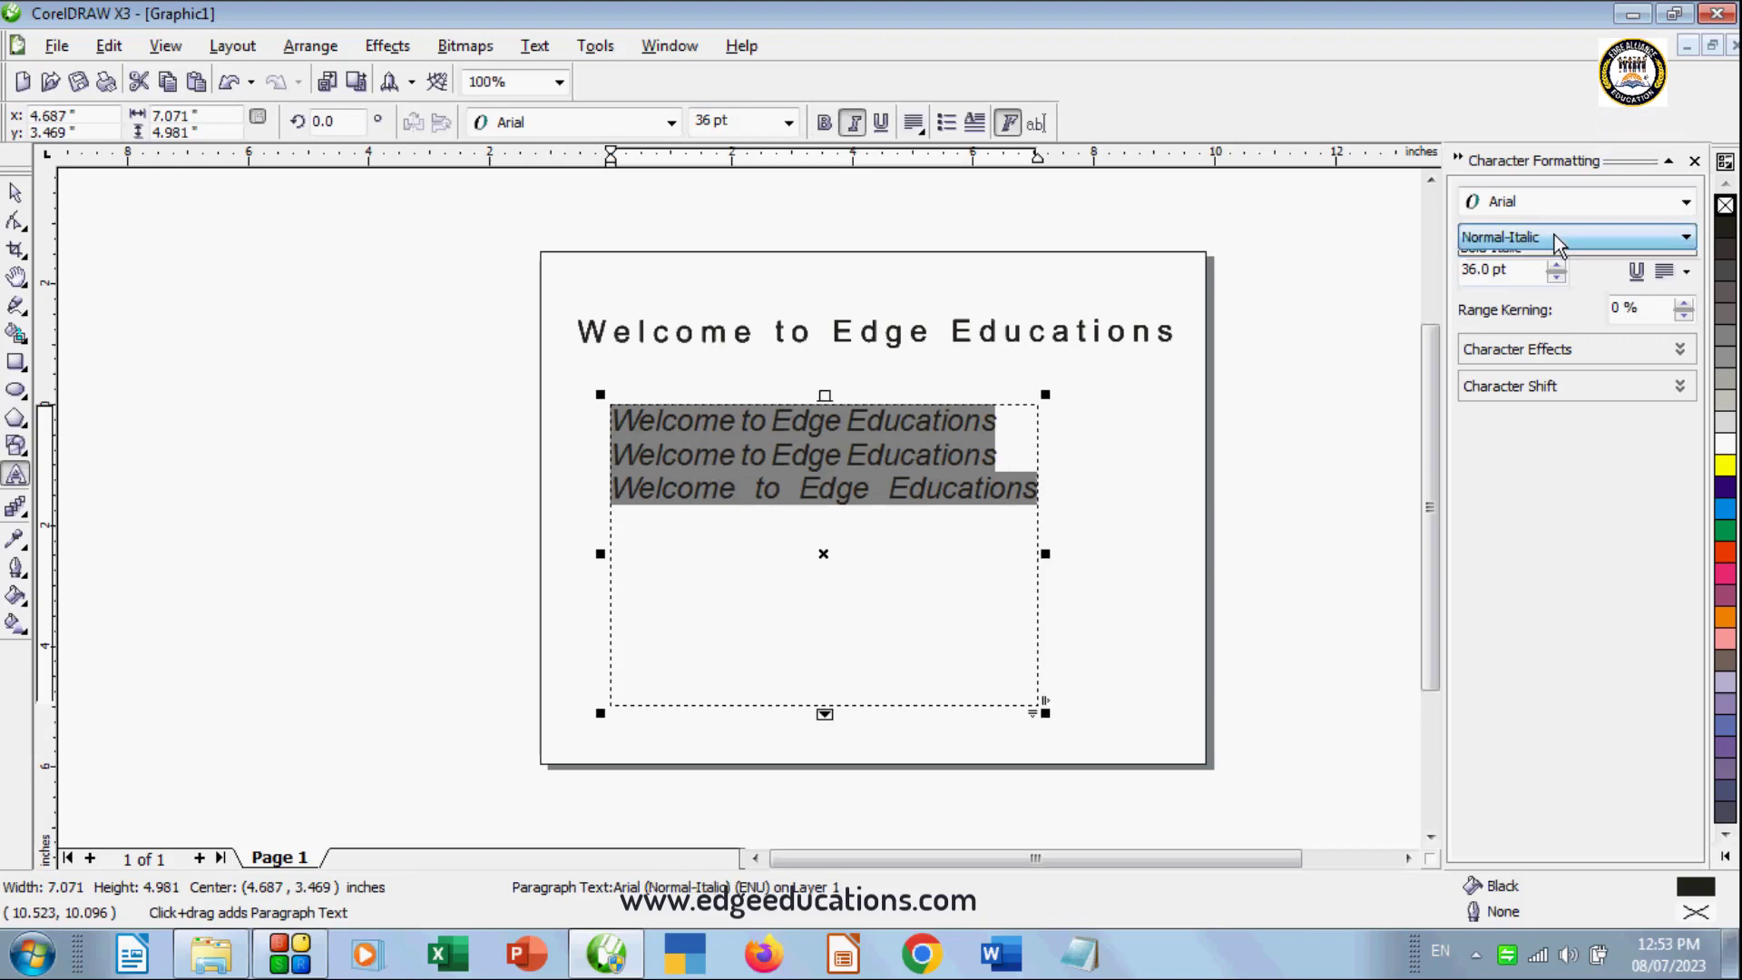
pyautogui.click(1500, 312)
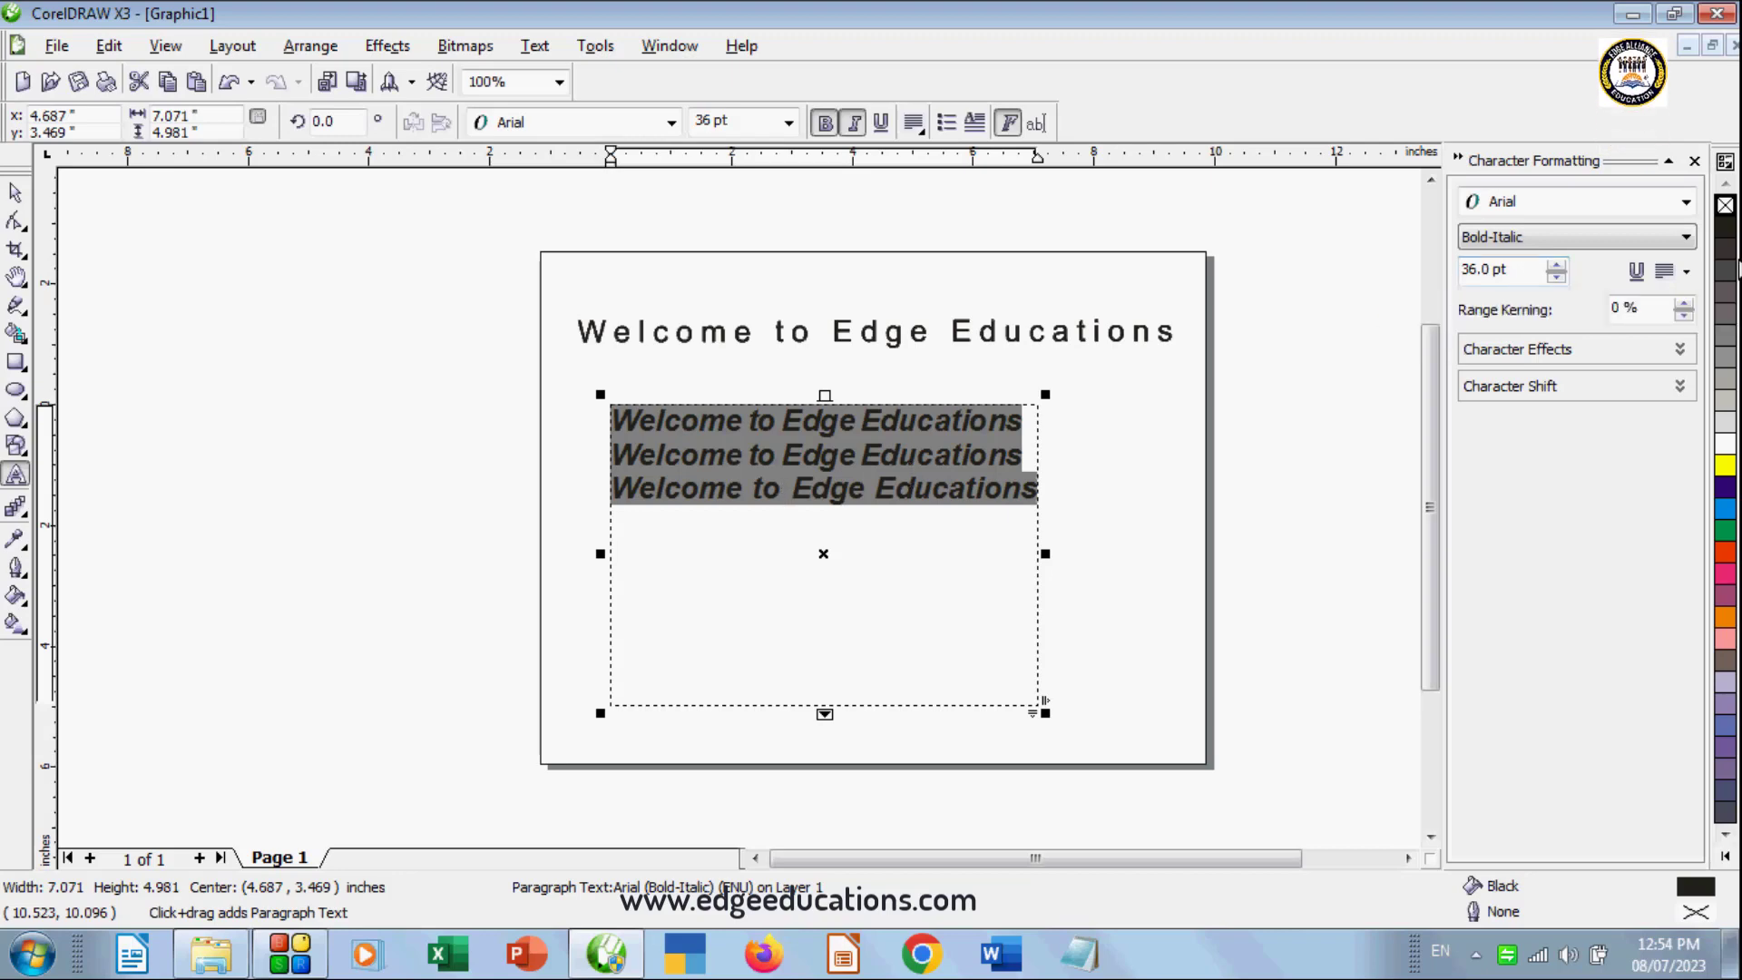
# Step: Try a font size of 38 pt on the paragraph lines and set it to 37 pt
pyautogui.click(1555, 265)
pyautogui.click(1555, 265)
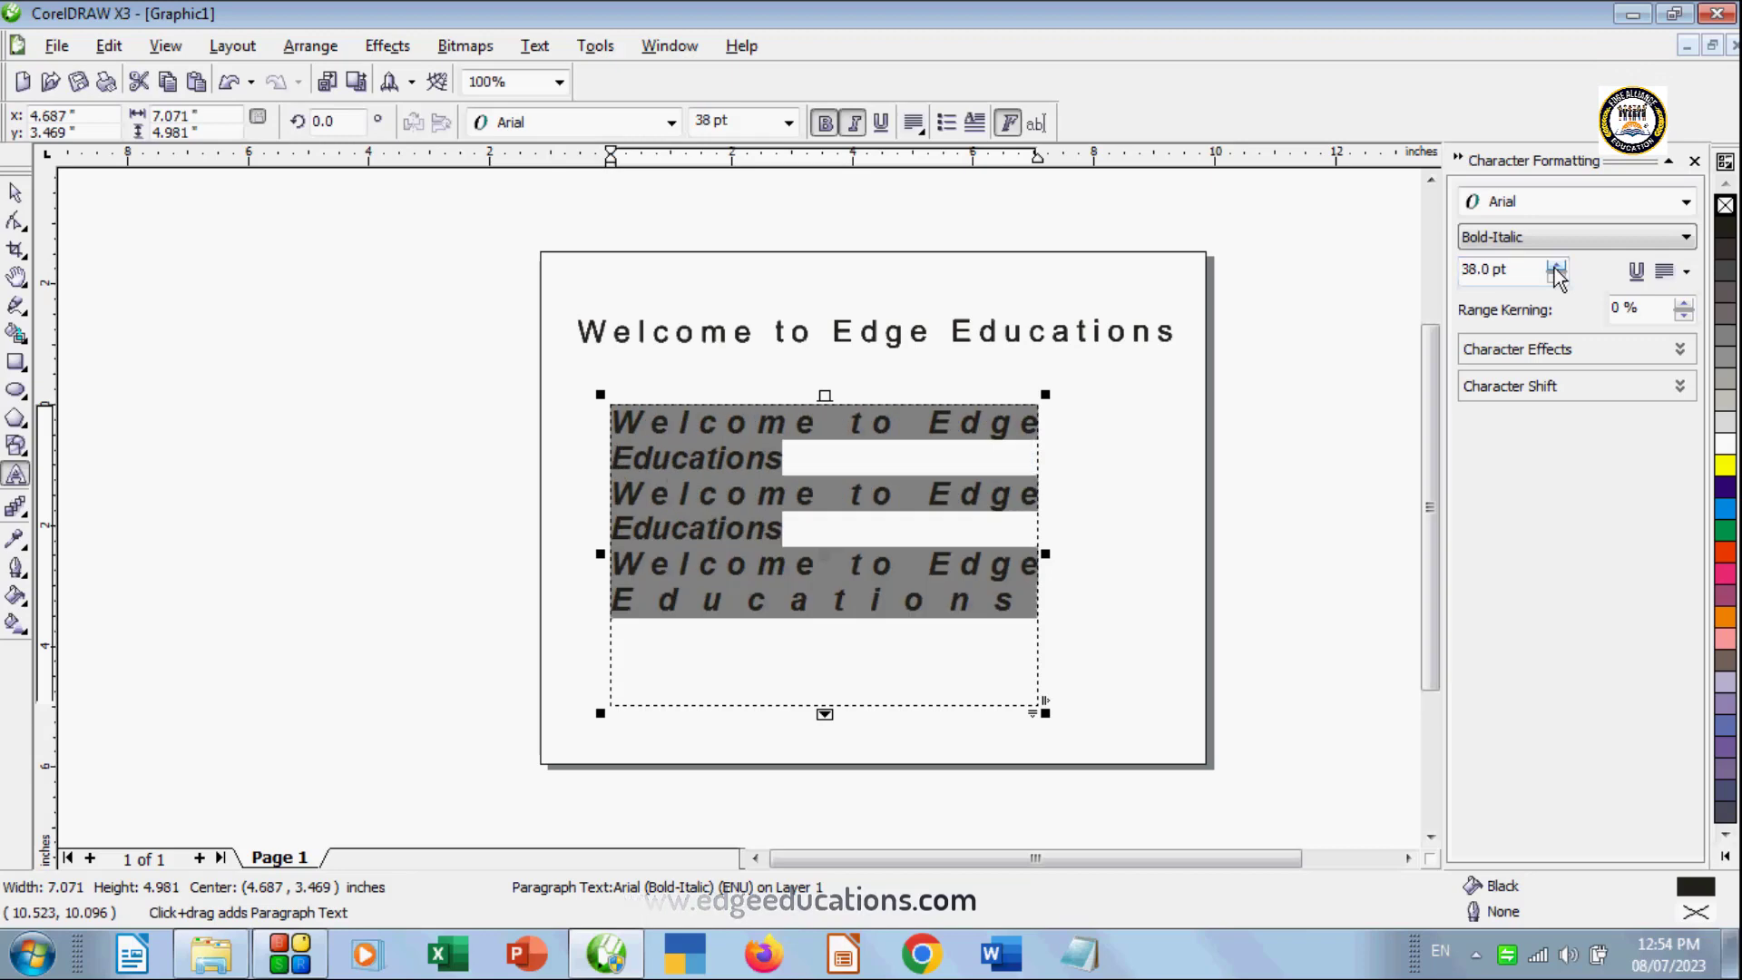
pyautogui.click(1557, 277)
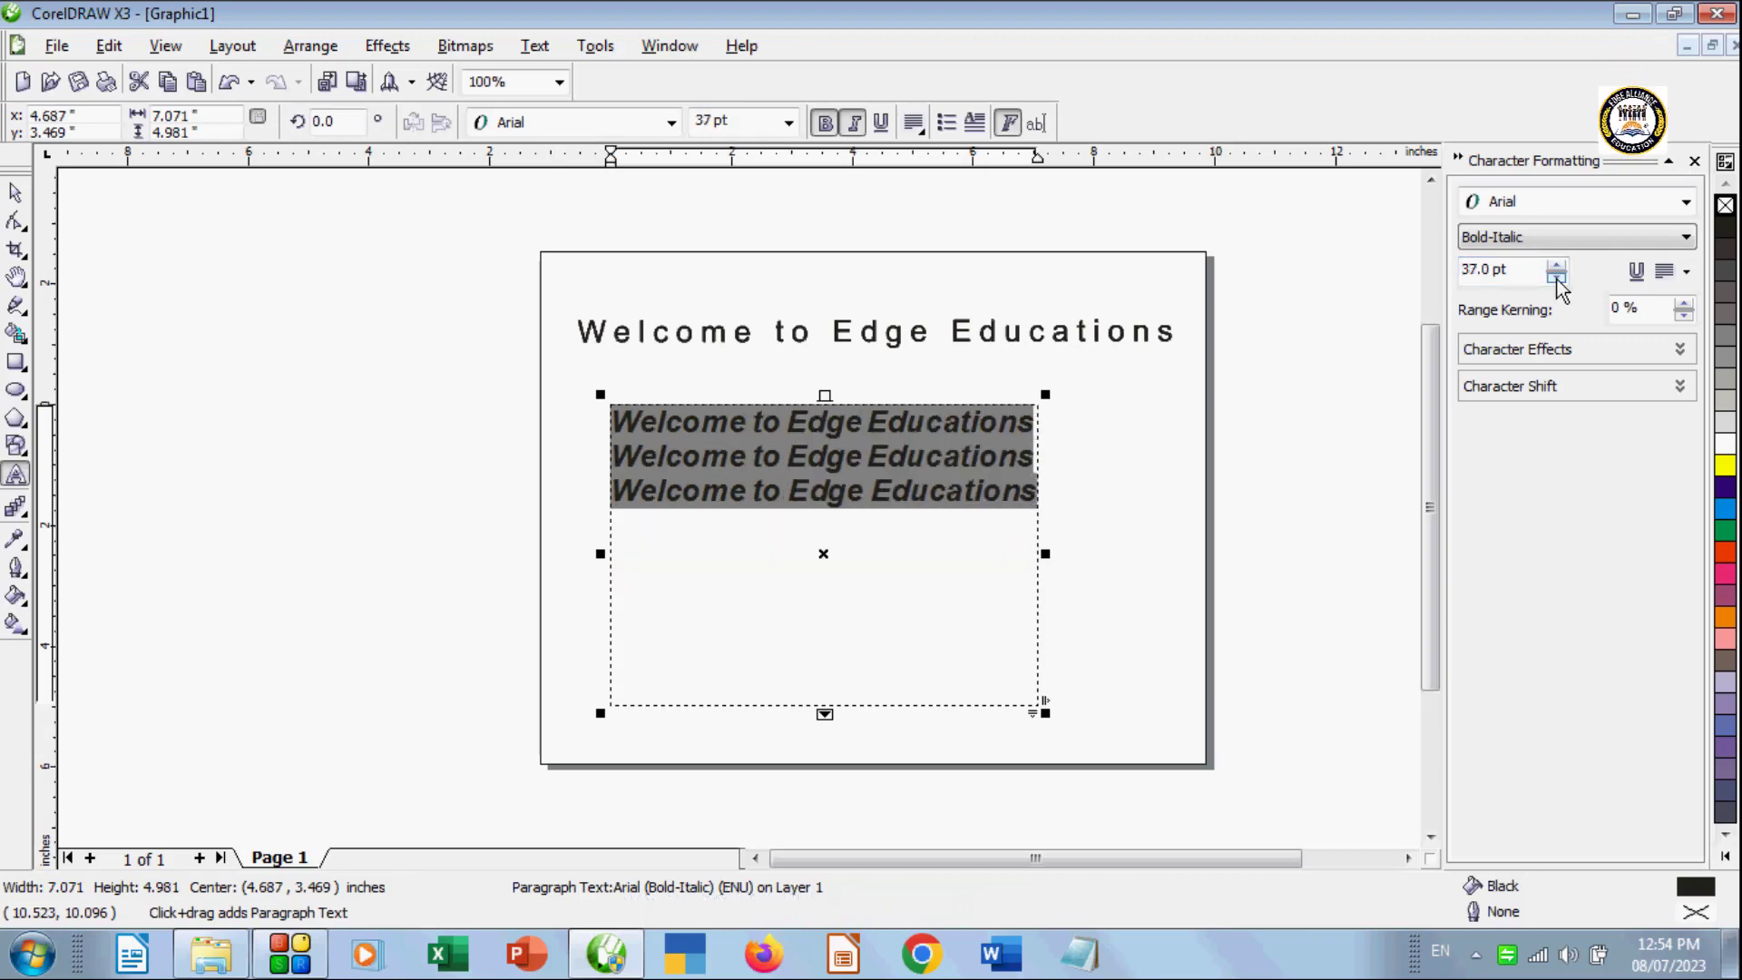
# Step: Try the Single Thin and Single Thin Word underlines on the paragraph lines and deselect the text to view the result
pyautogui.click(1587, 348)
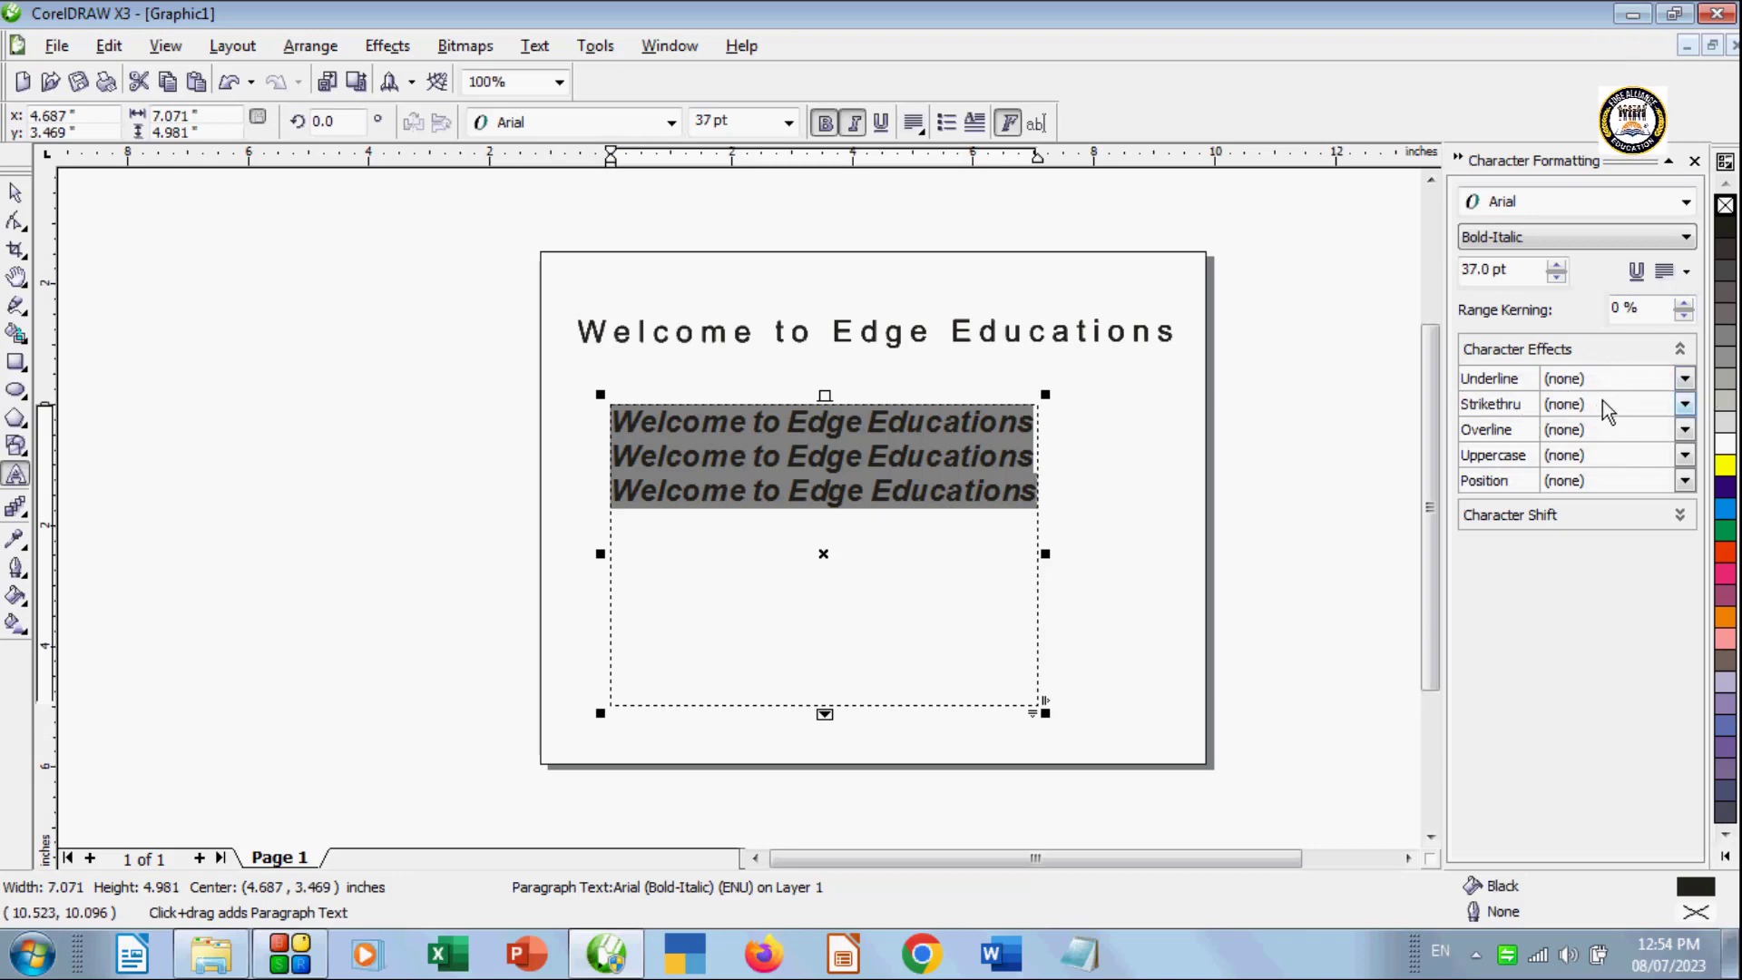
pyautogui.click(1683, 382)
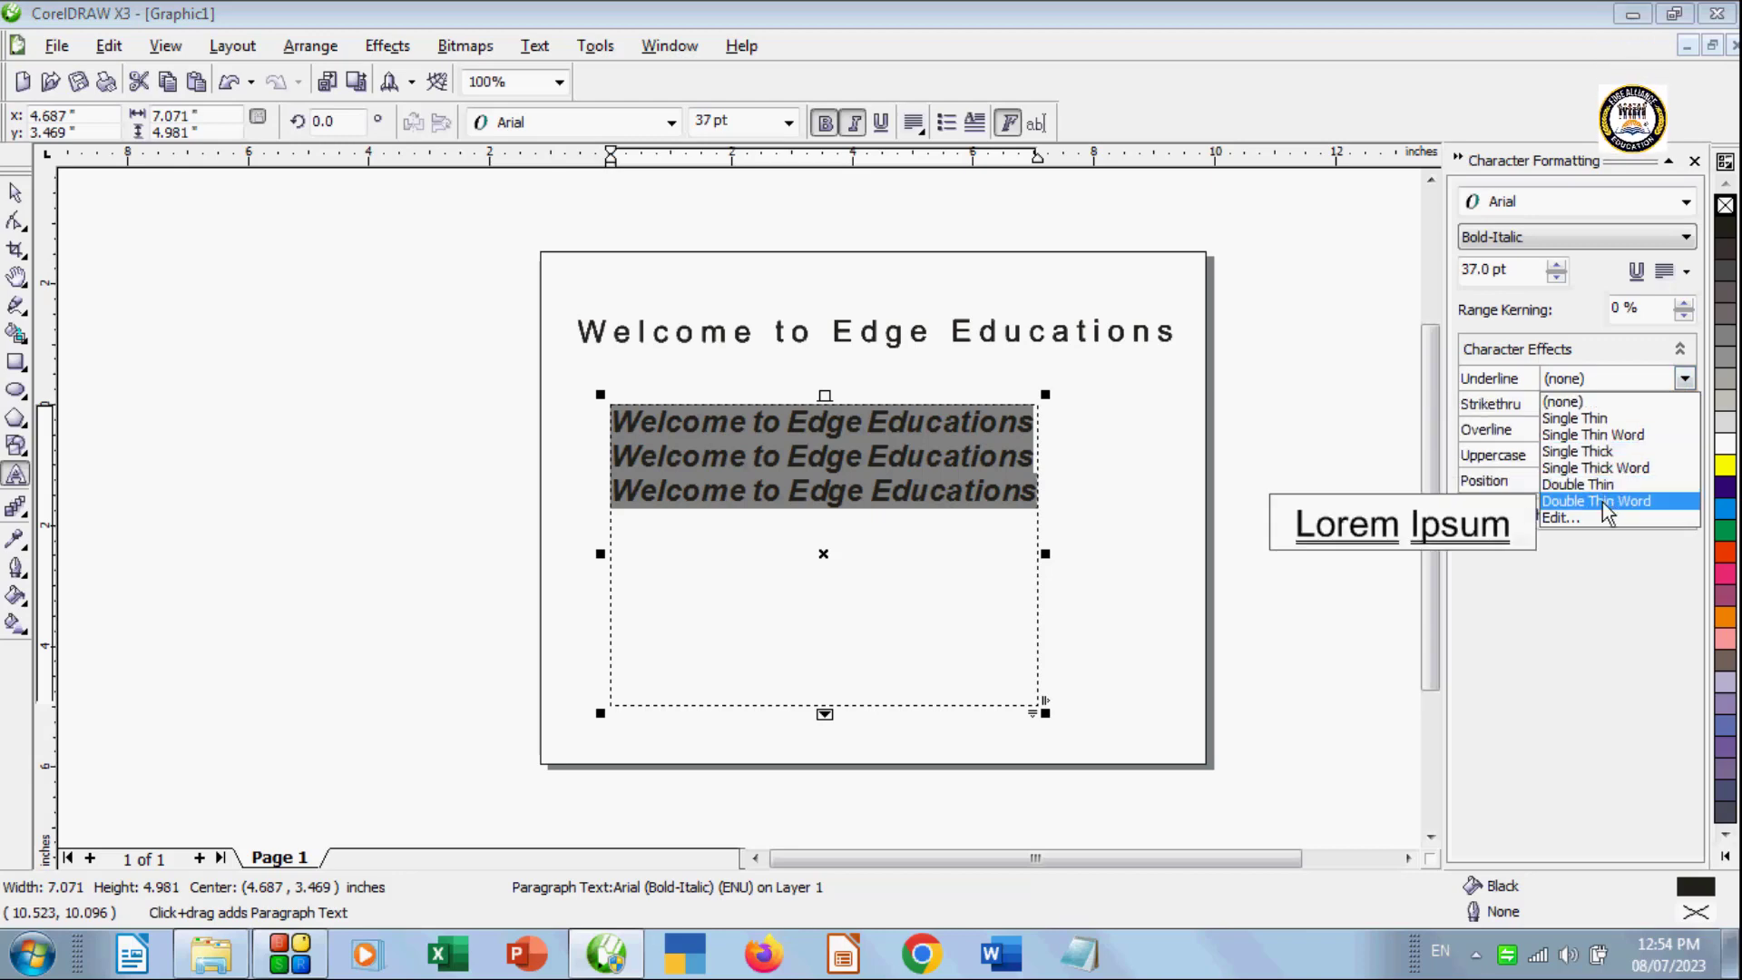
pyautogui.click(1602, 419)
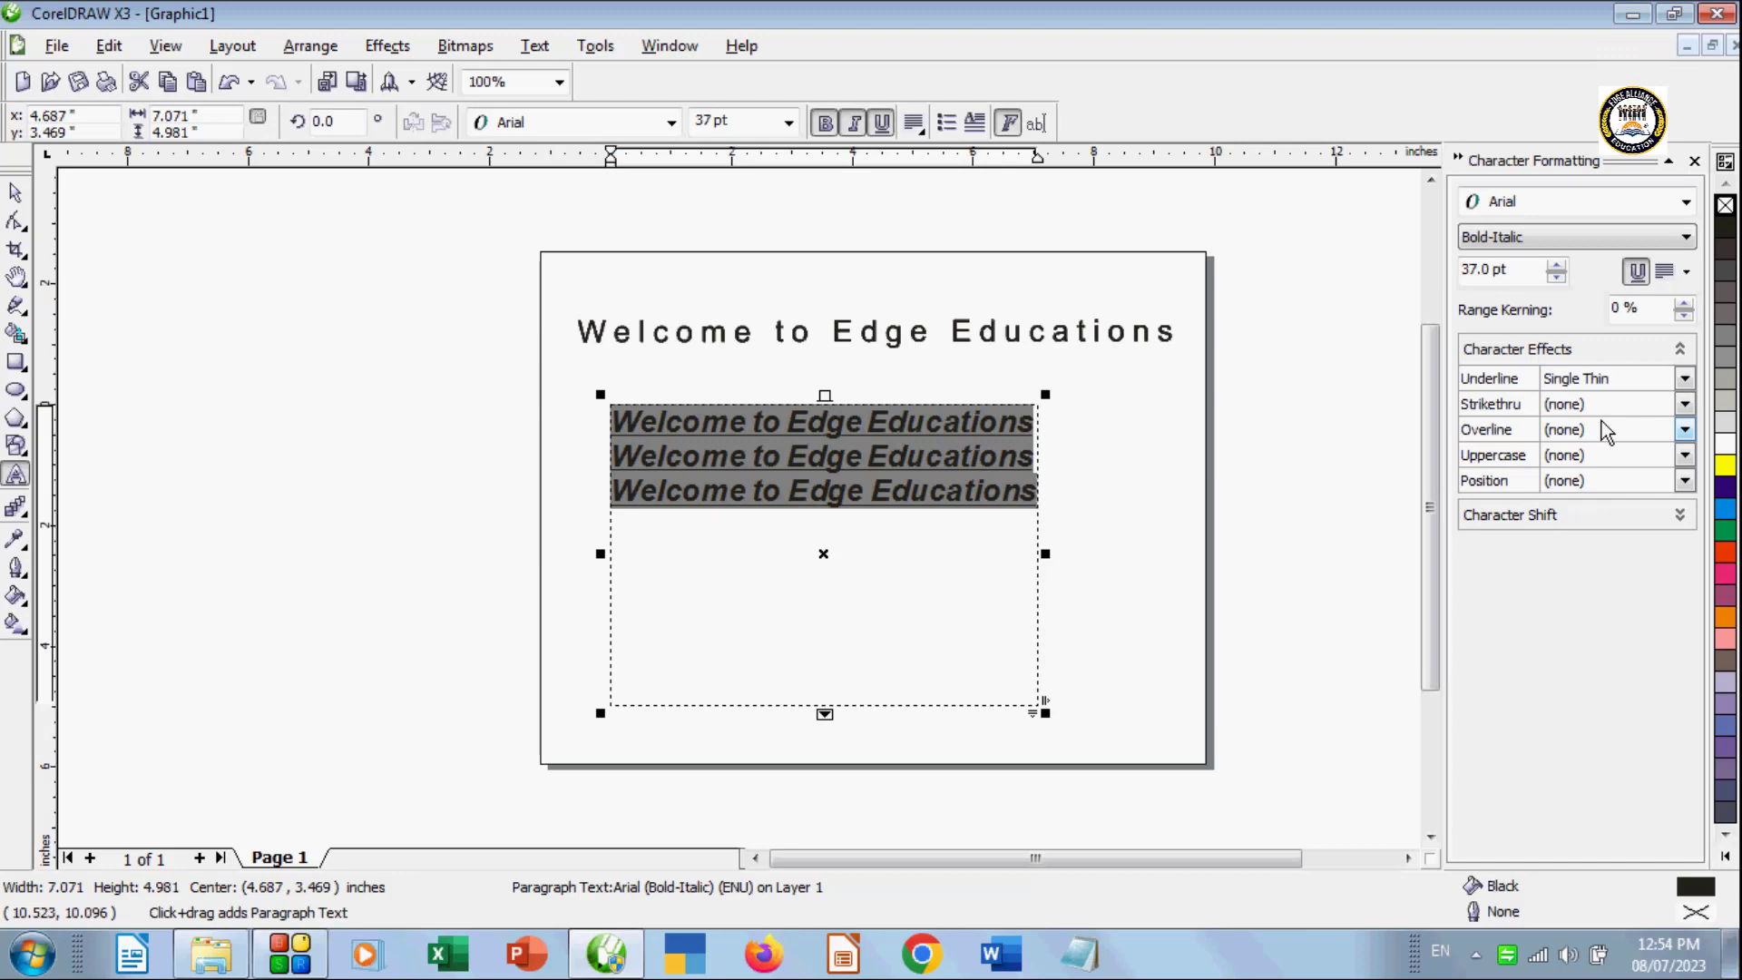
pyautogui.click(1652, 381)
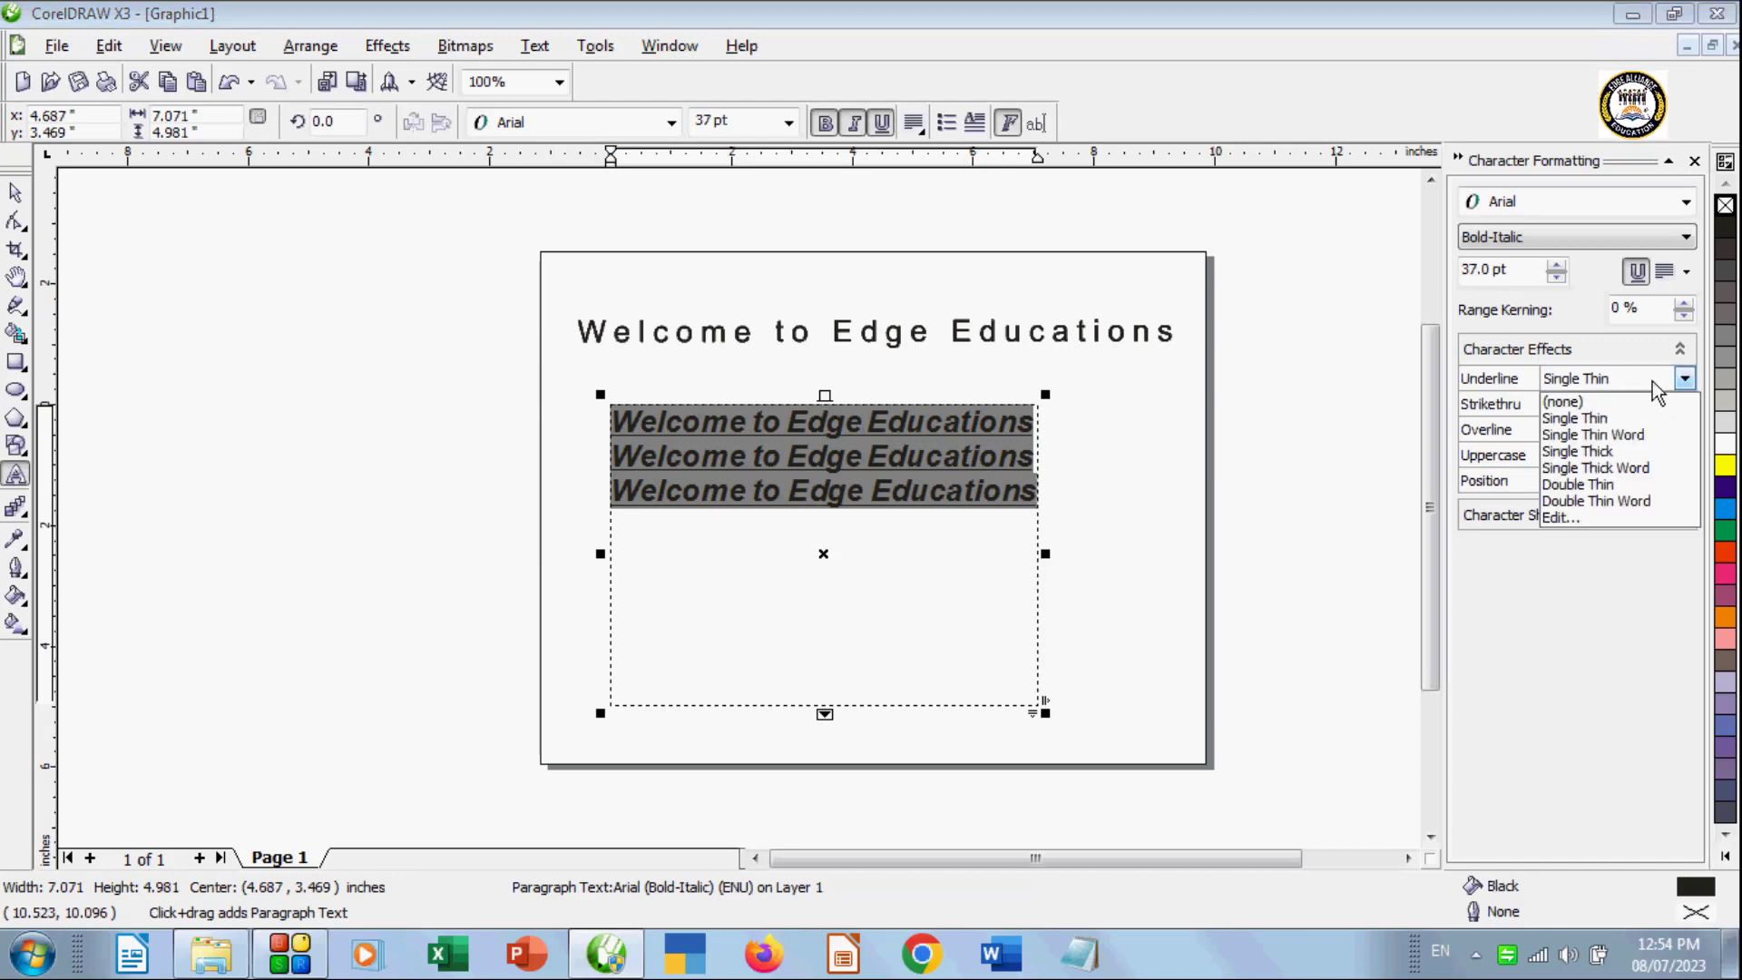
pyautogui.click(1595, 437)
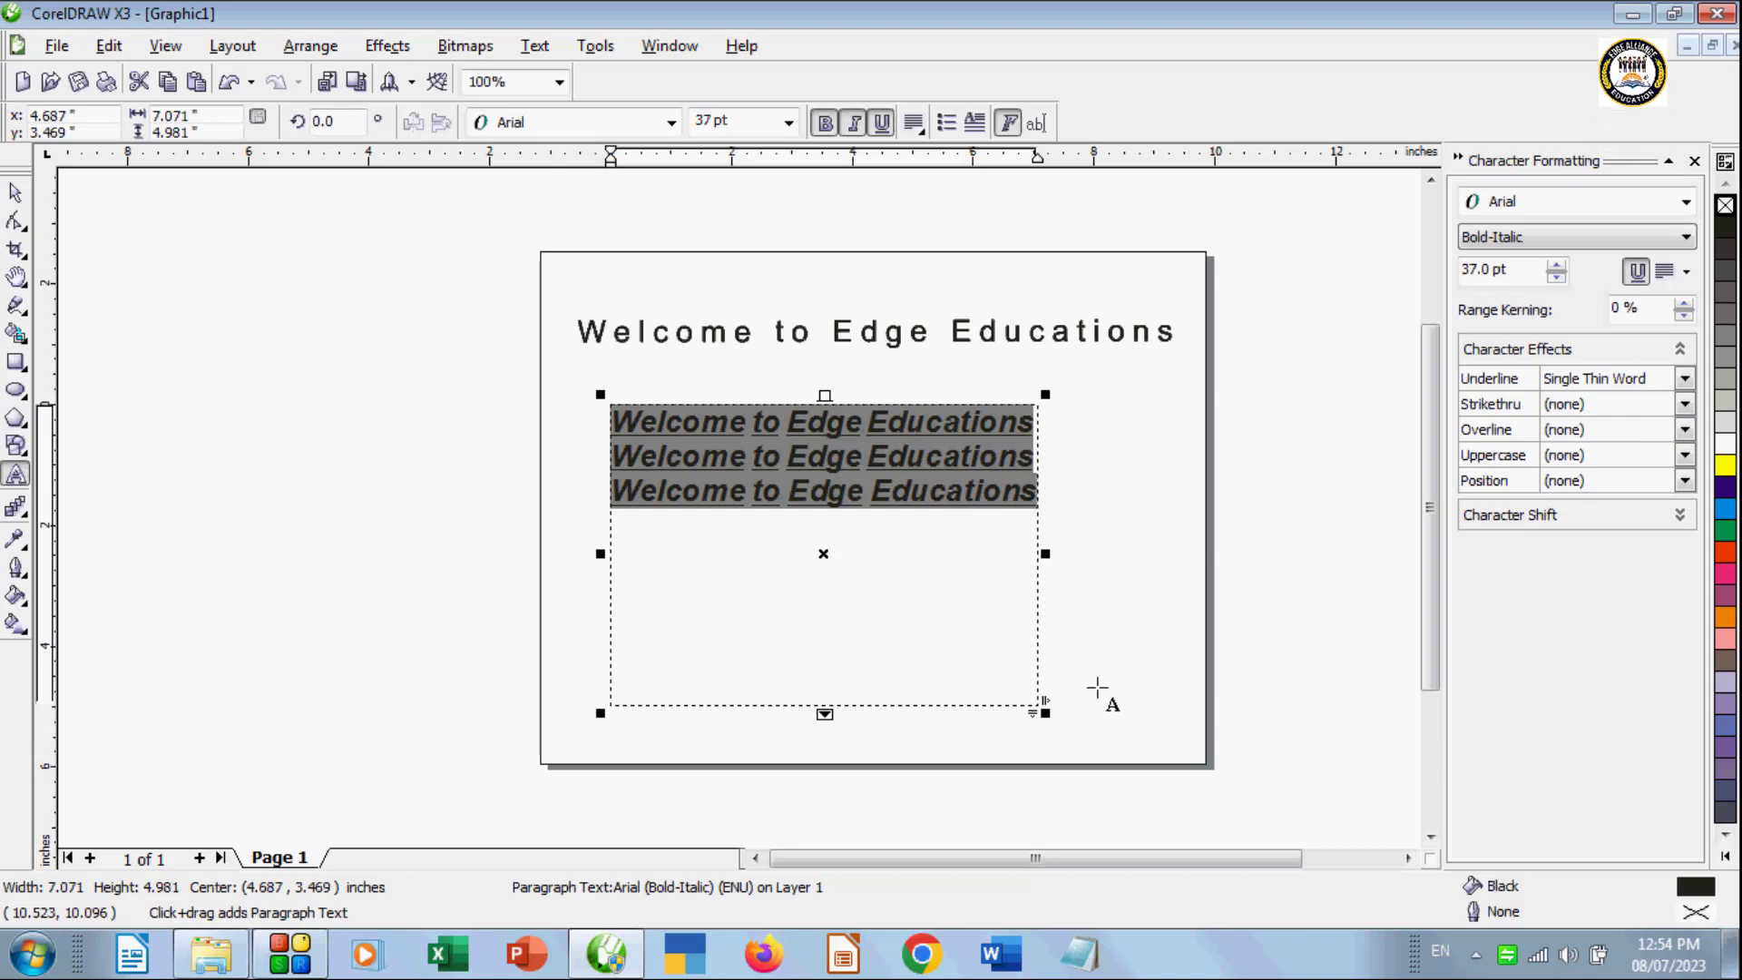
pyautogui.click(757, 424)
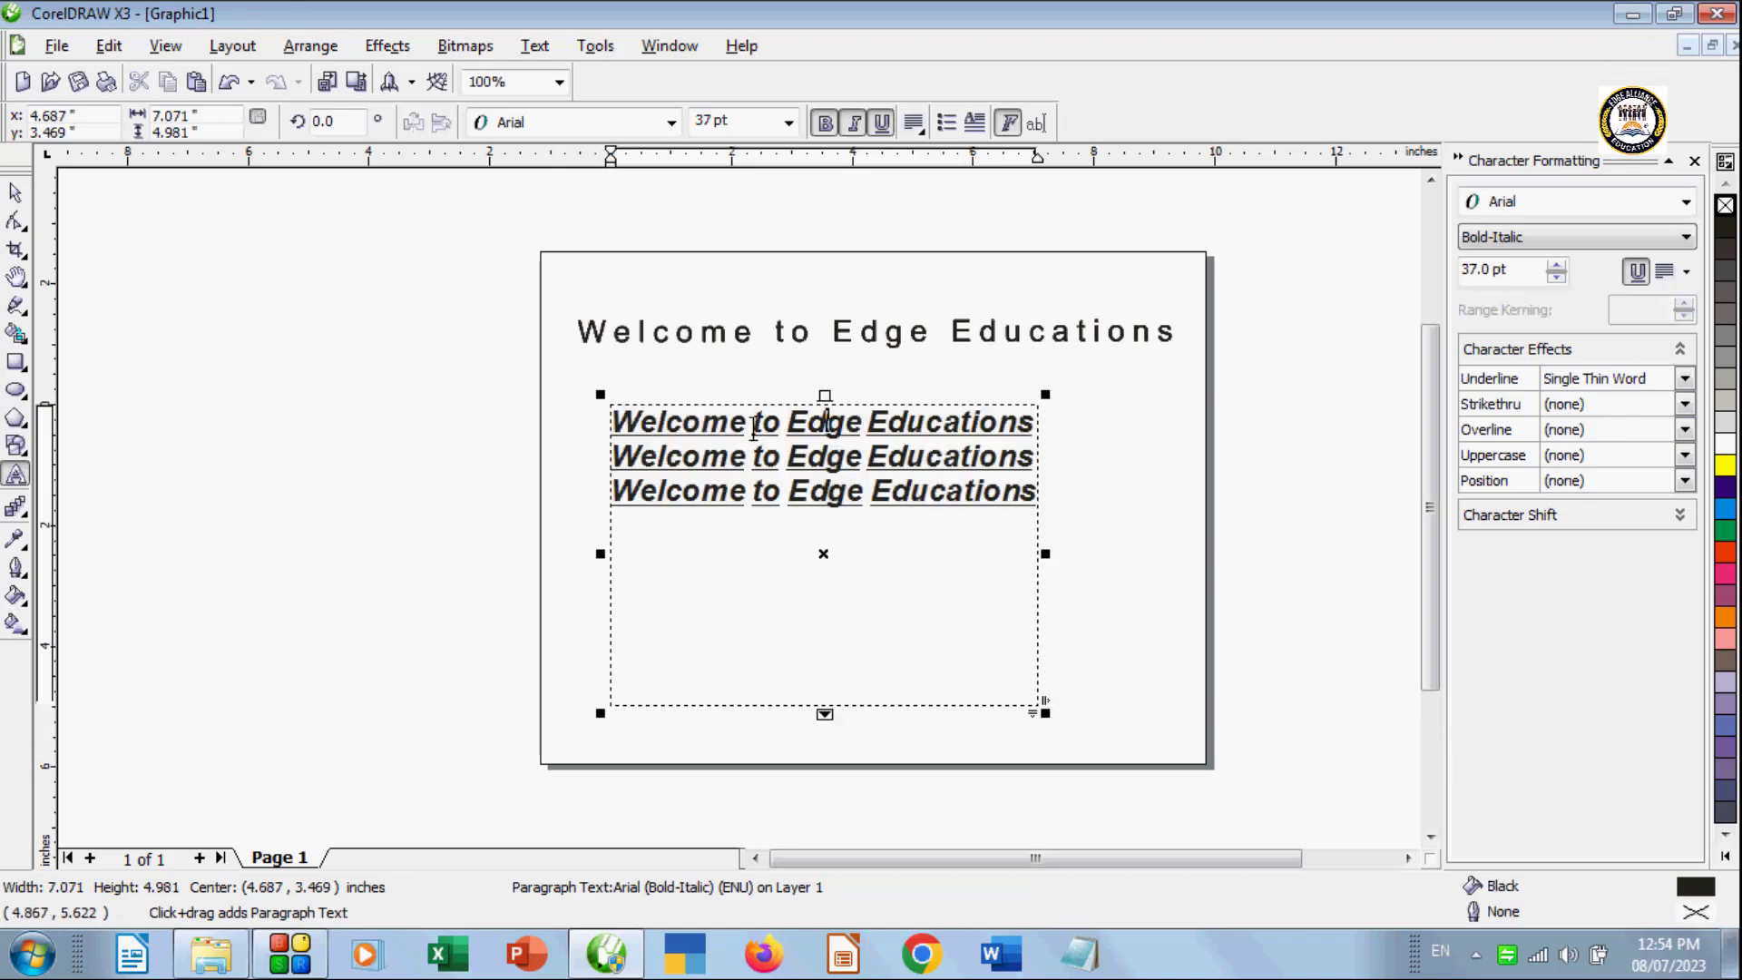
# Step: Reselect the three paragraph lines, try the Double Thin and Double Thin Word underlines, and inspect the underlined words
pyautogui.moveTo(615, 422); pyautogui.dragTo(1099, 480)
pyautogui.click(1616, 381)
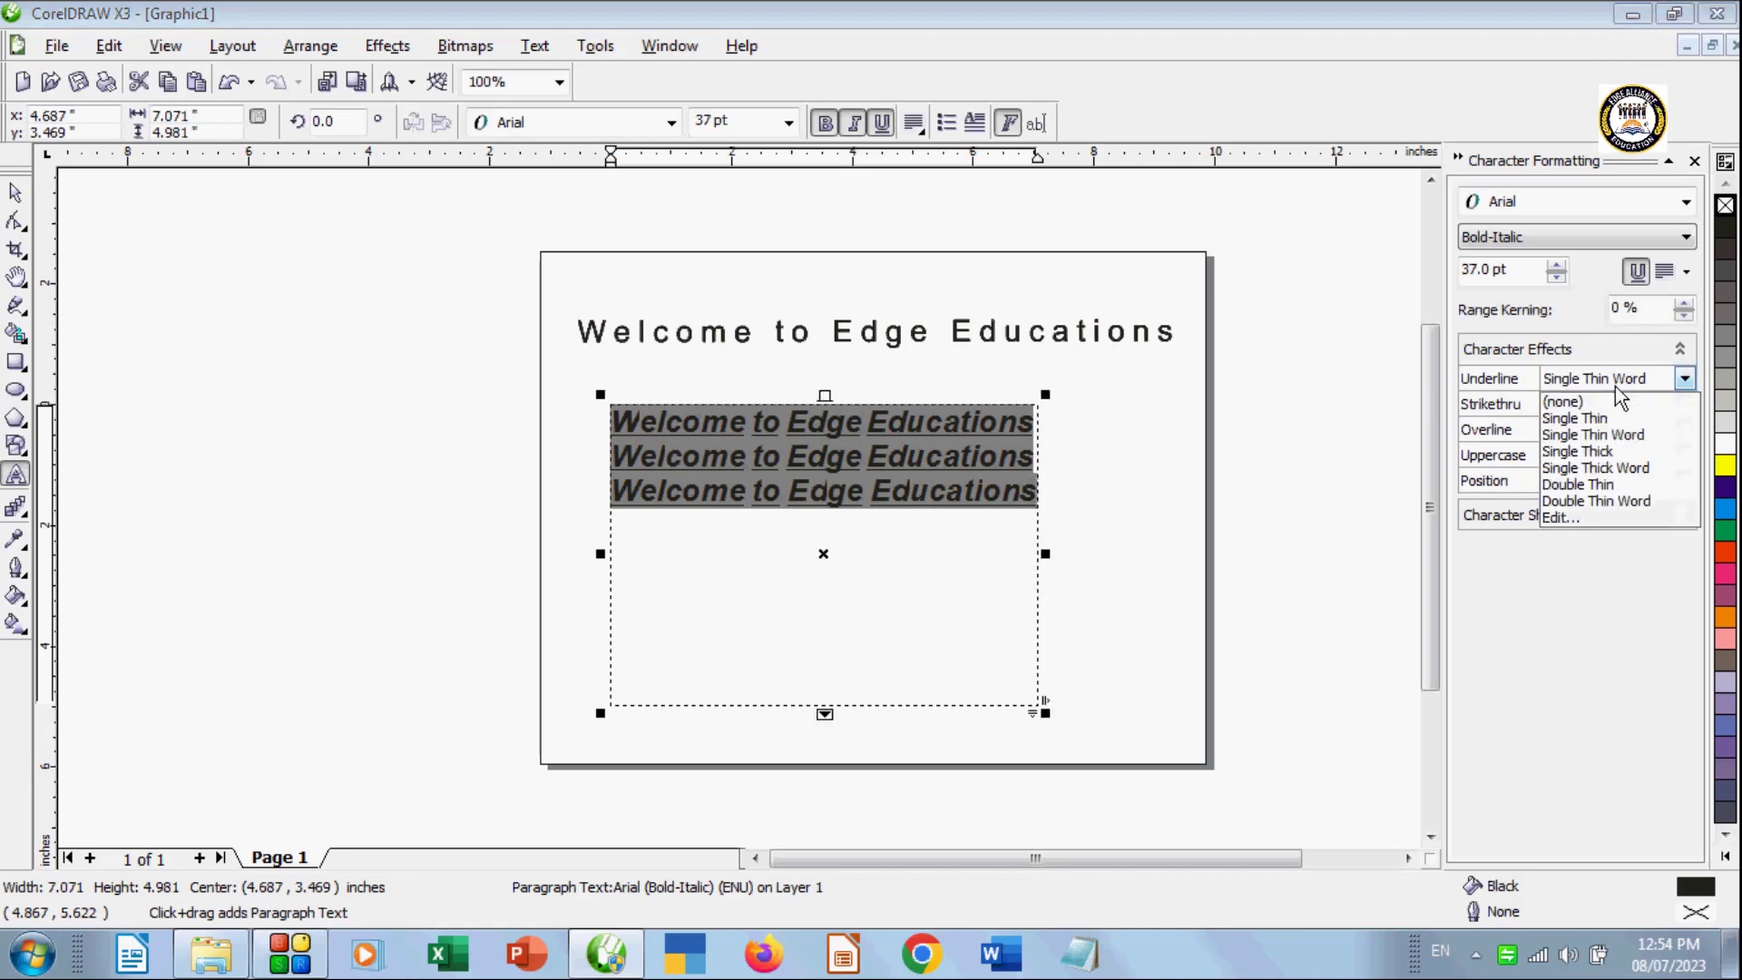
pyautogui.click(1595, 486)
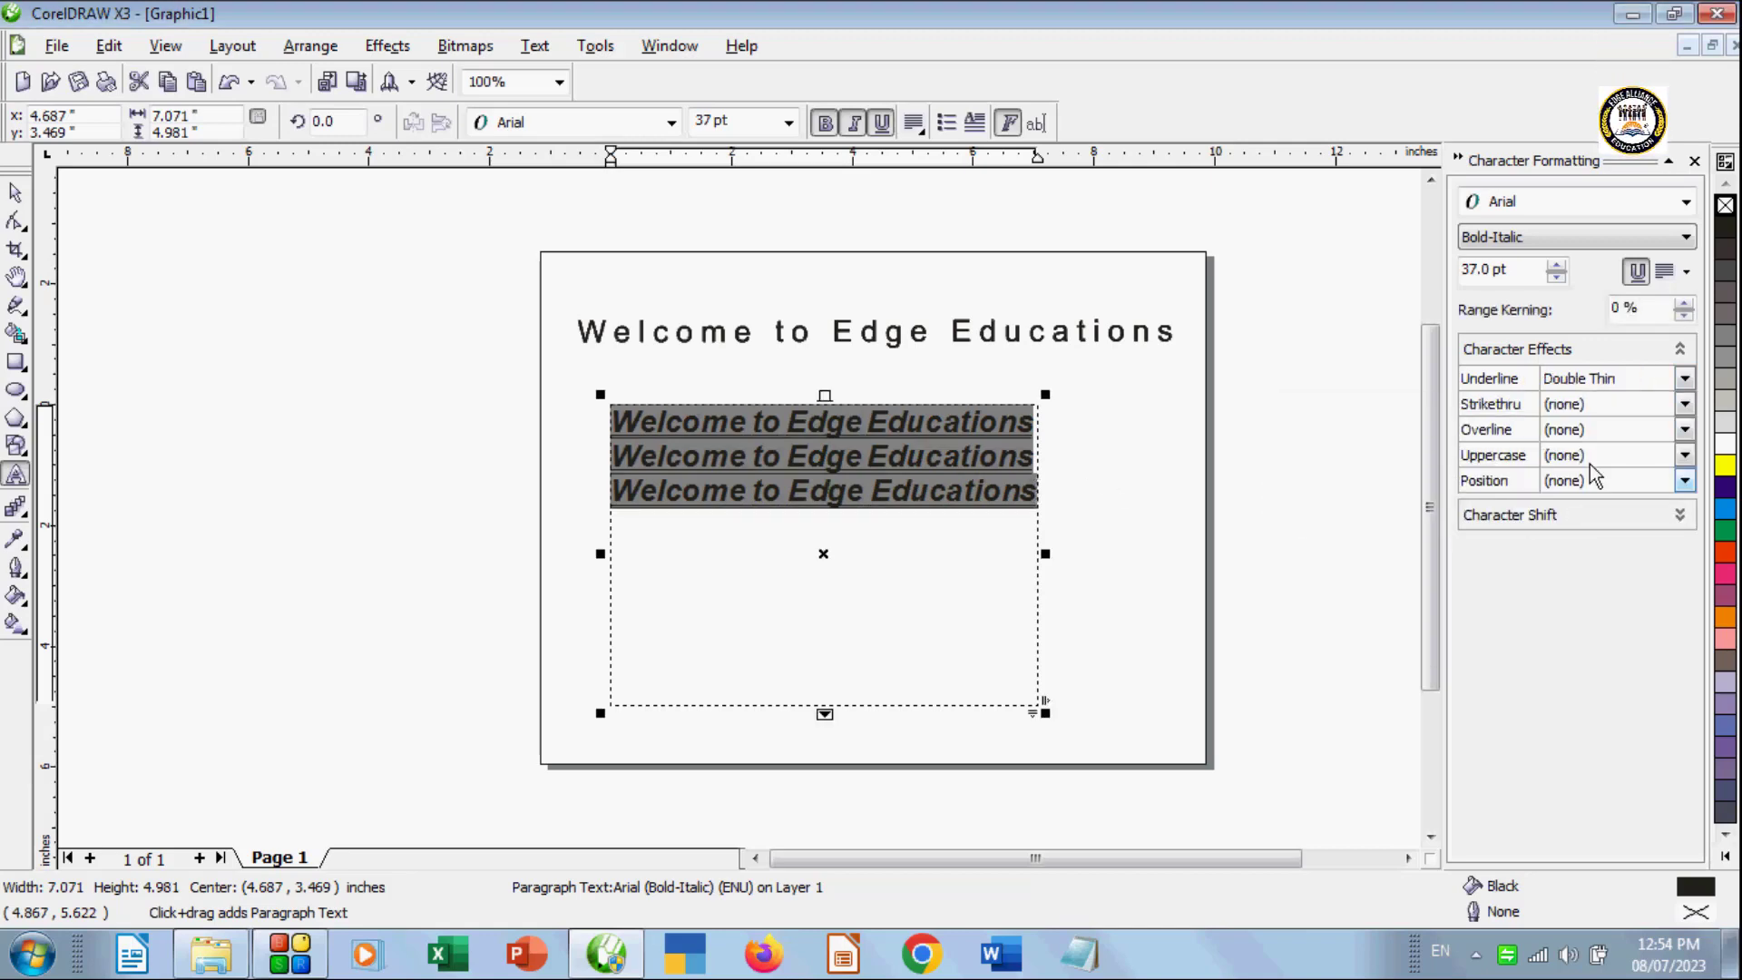
pyautogui.click(1640, 381)
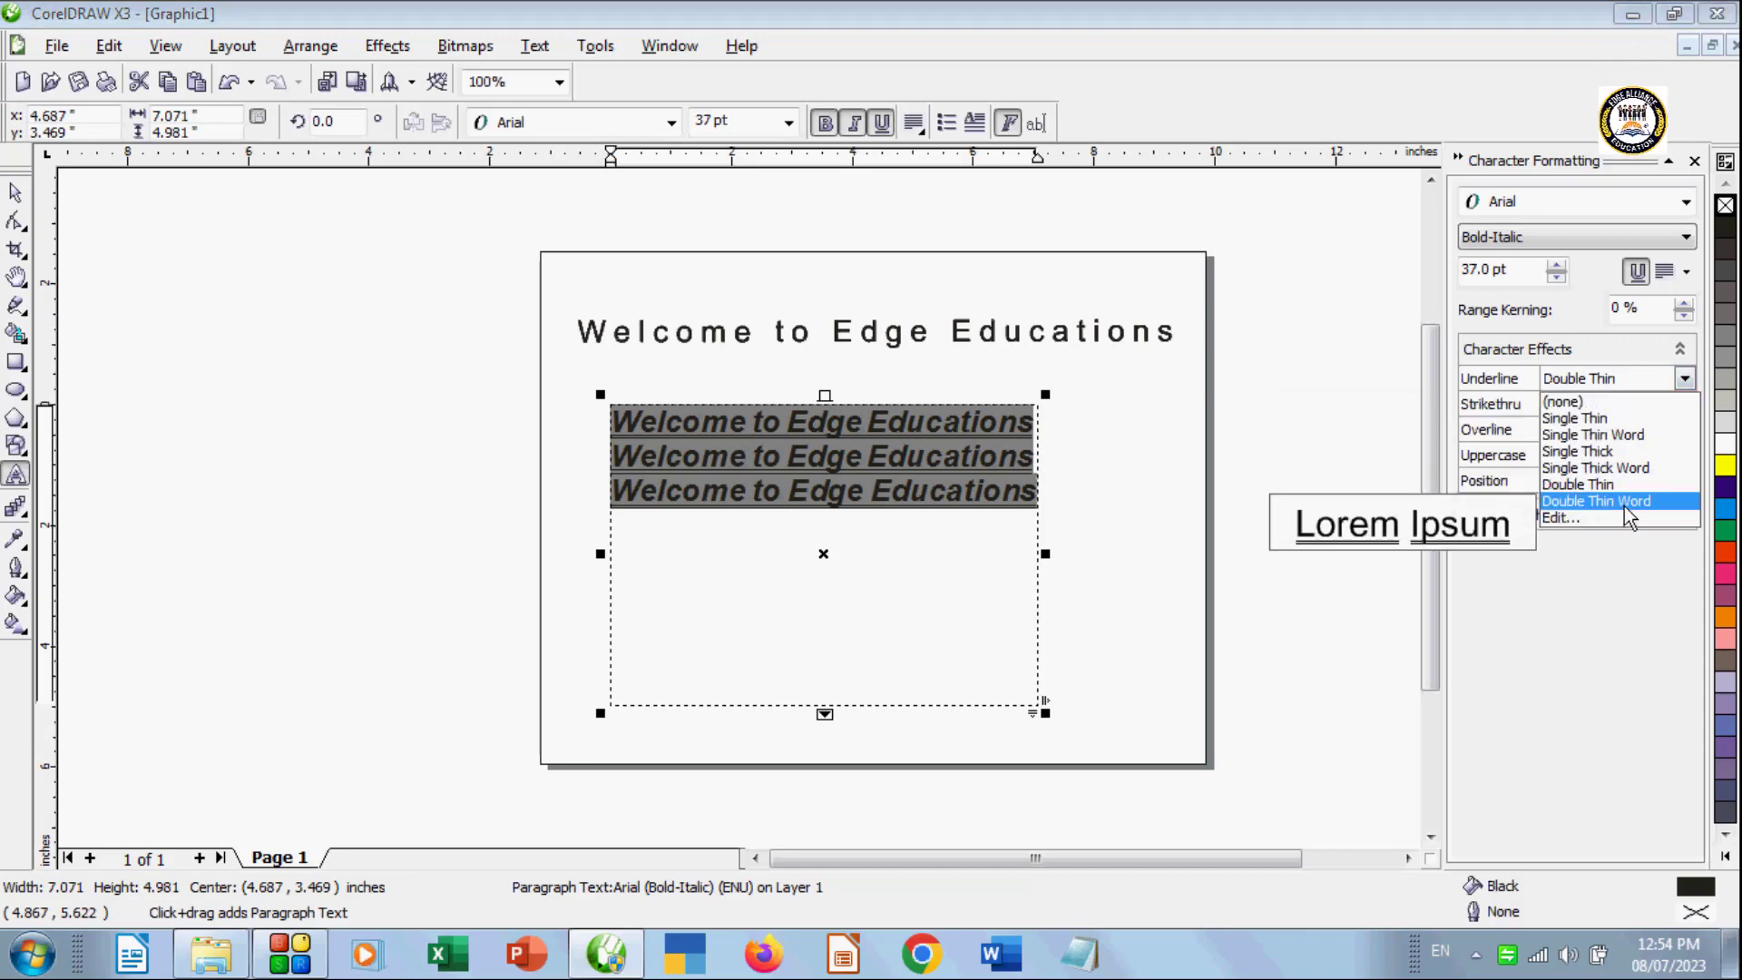
pyautogui.click(1624, 502)
pyautogui.click(867, 490)
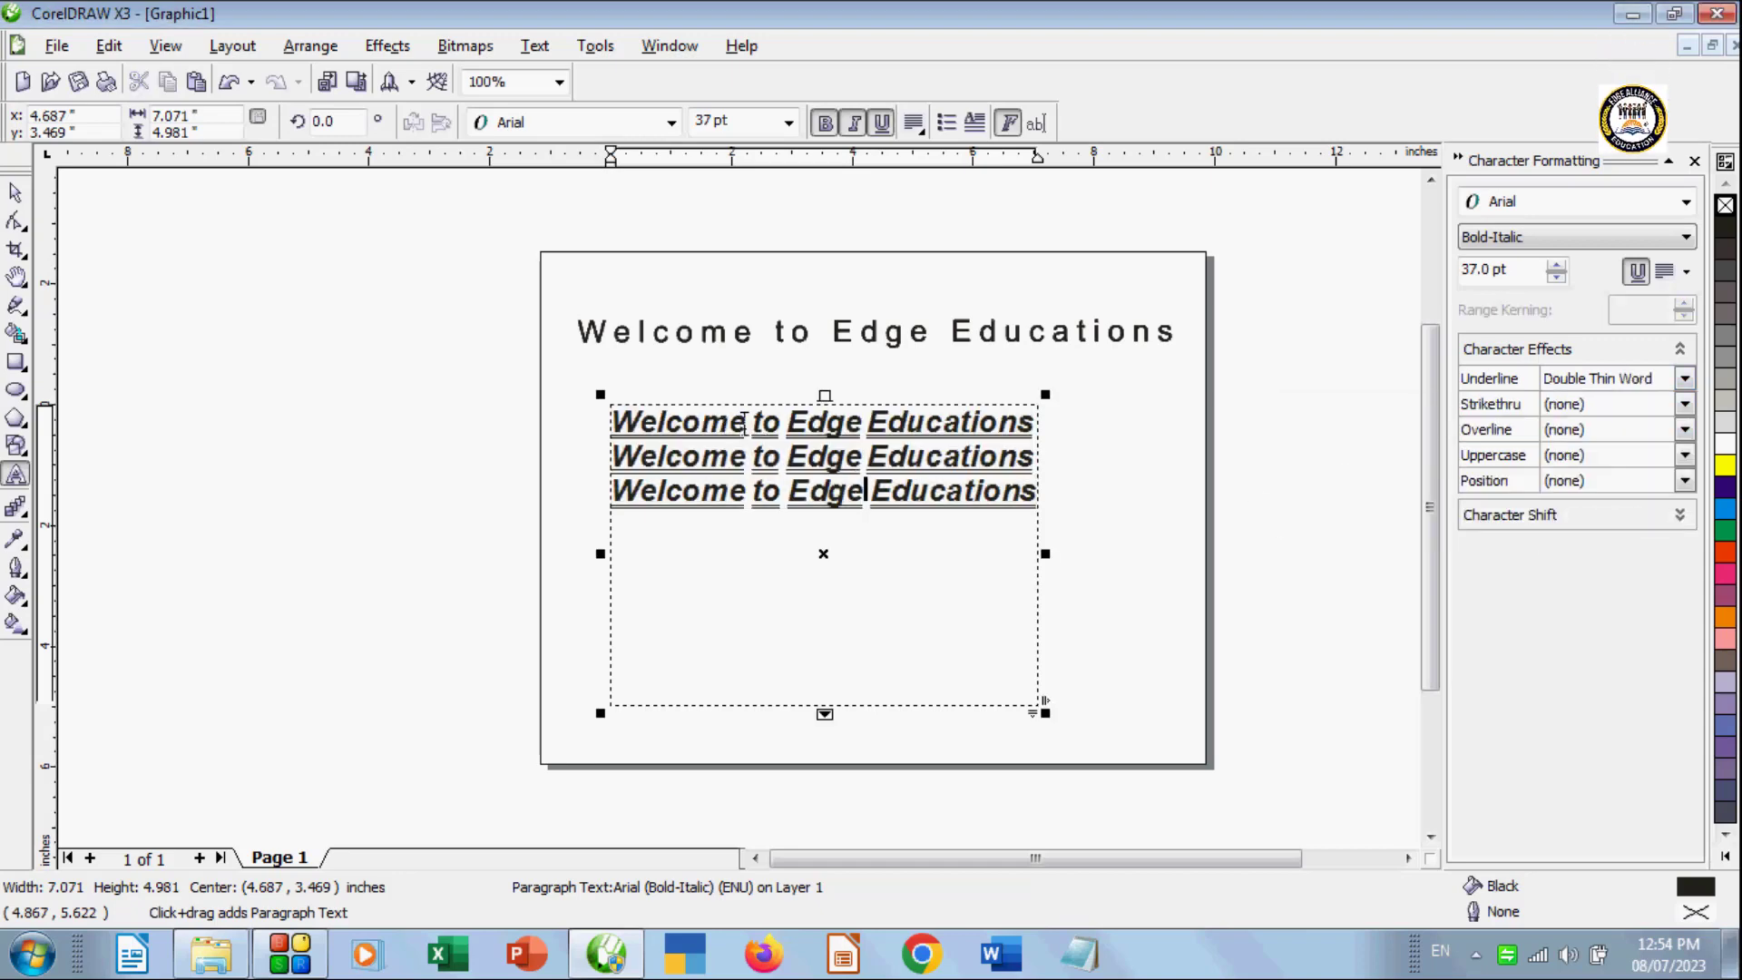
pyautogui.moveTo(746, 423); pyautogui.dragTo(609, 423)
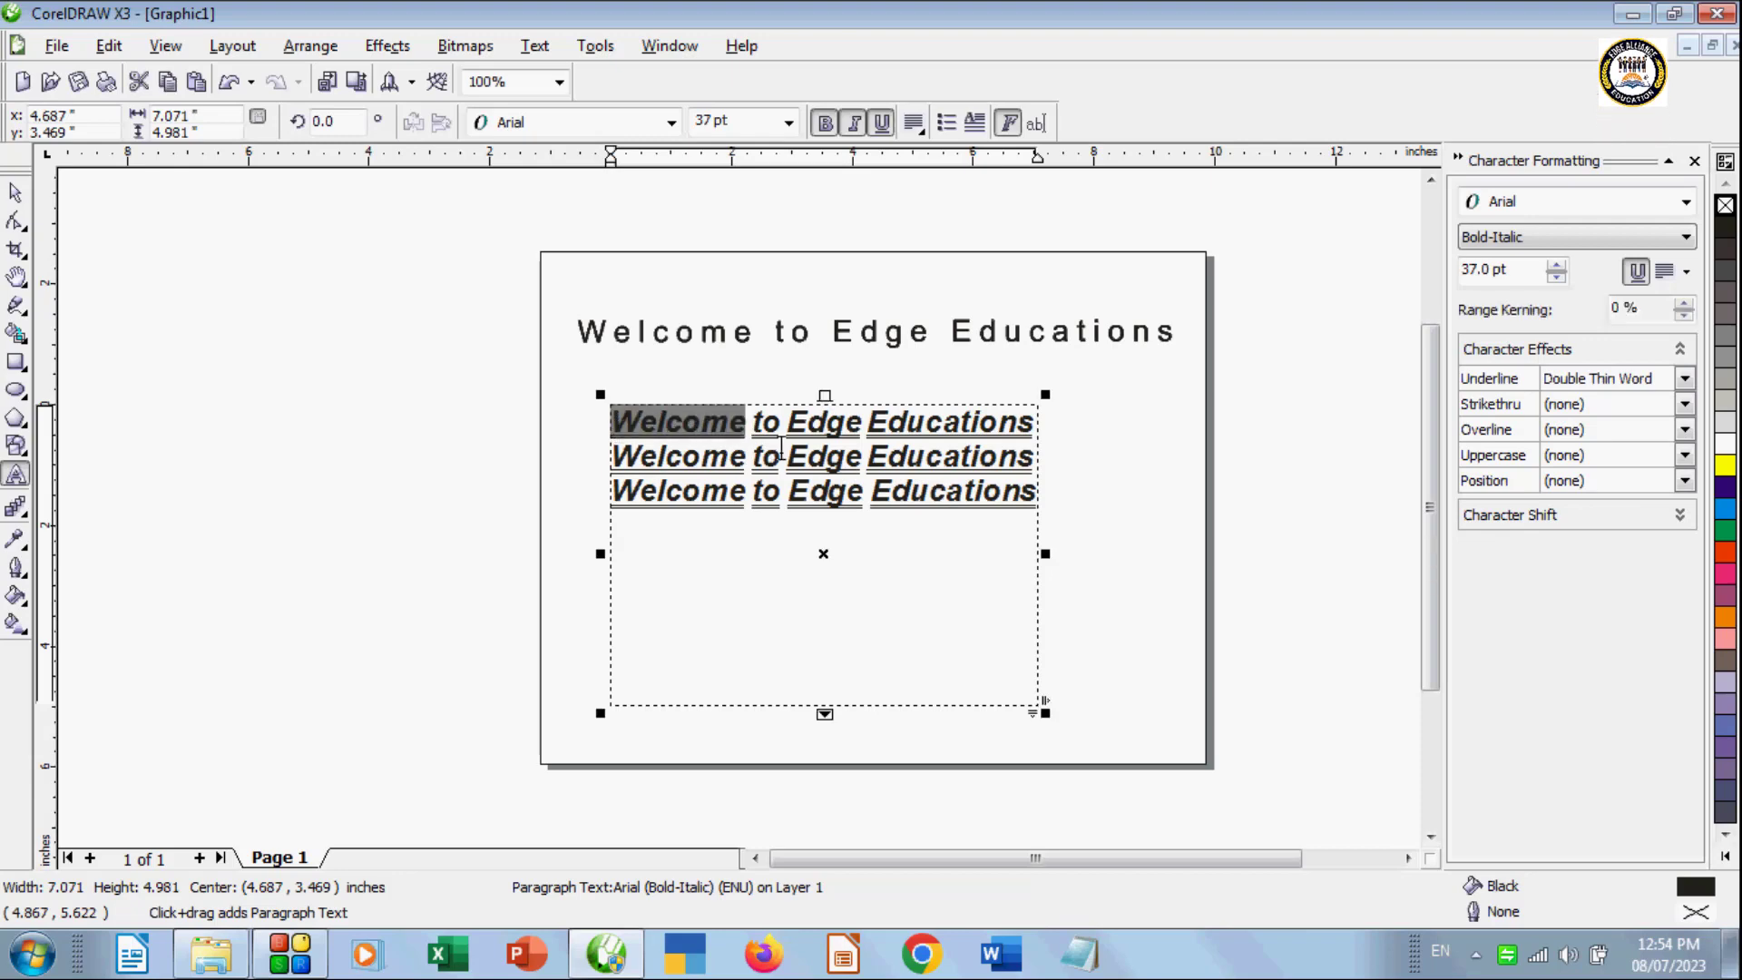
pyautogui.click(840, 521)
# Step: Select all the paragraph text and set its underline to (none)
pyautogui.hotkey('ctrl', 'a')
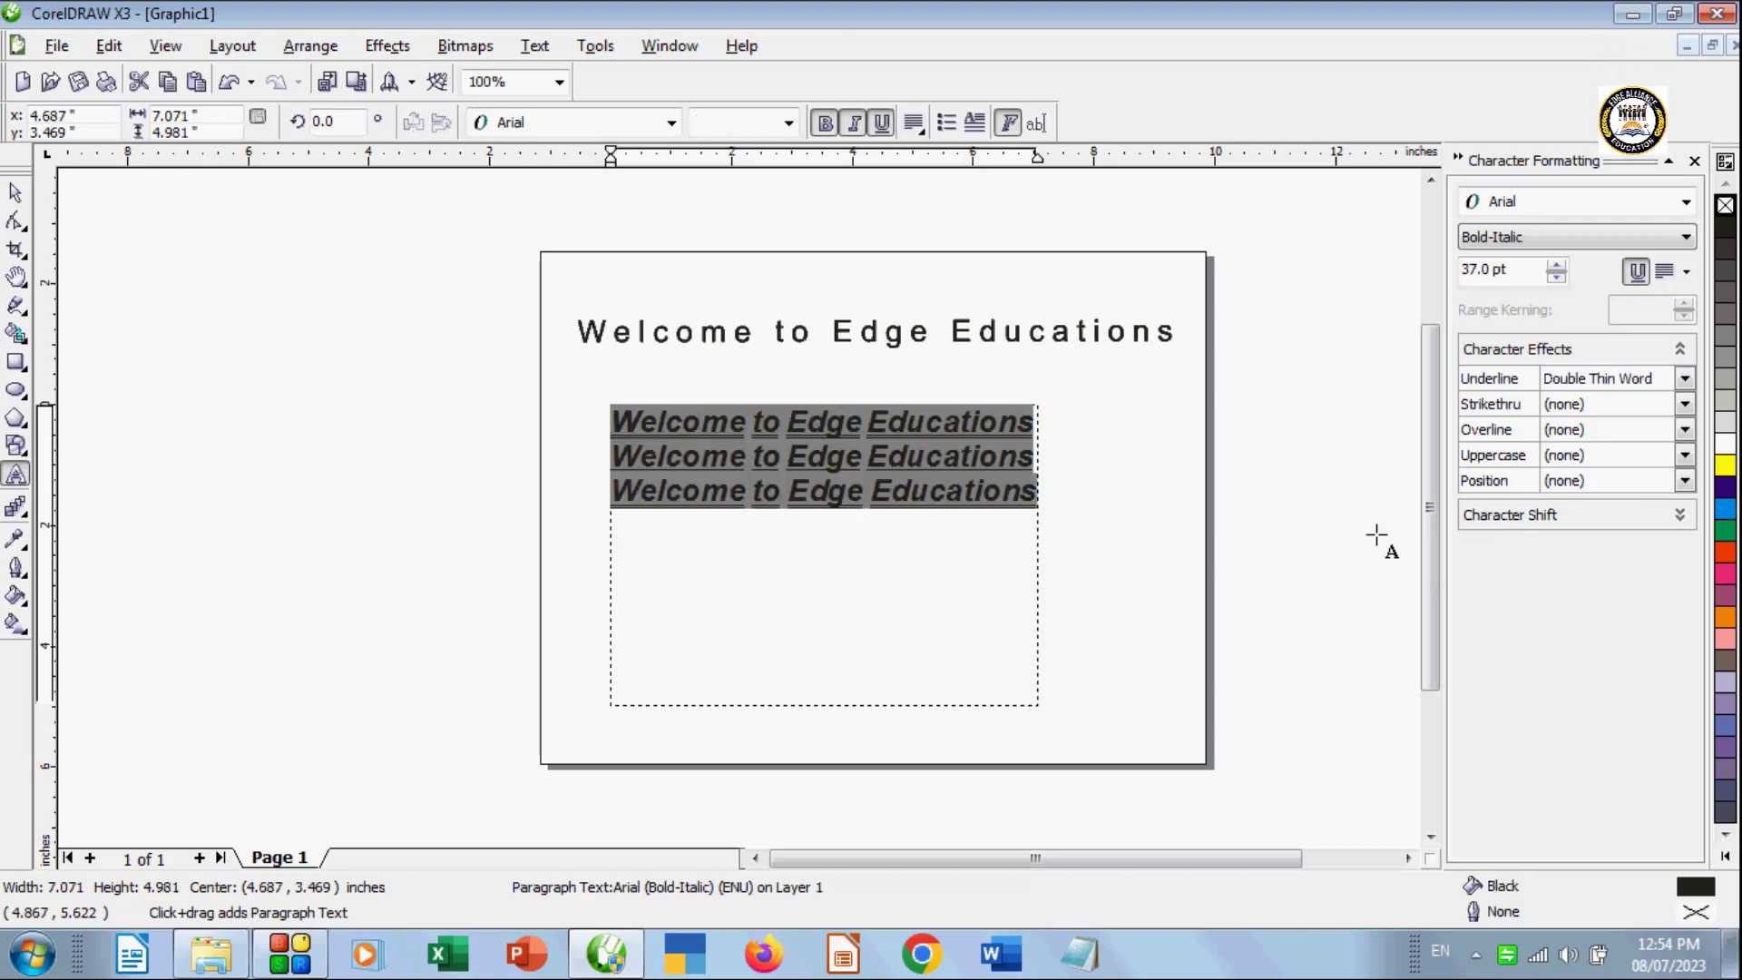
pyautogui.click(1684, 378)
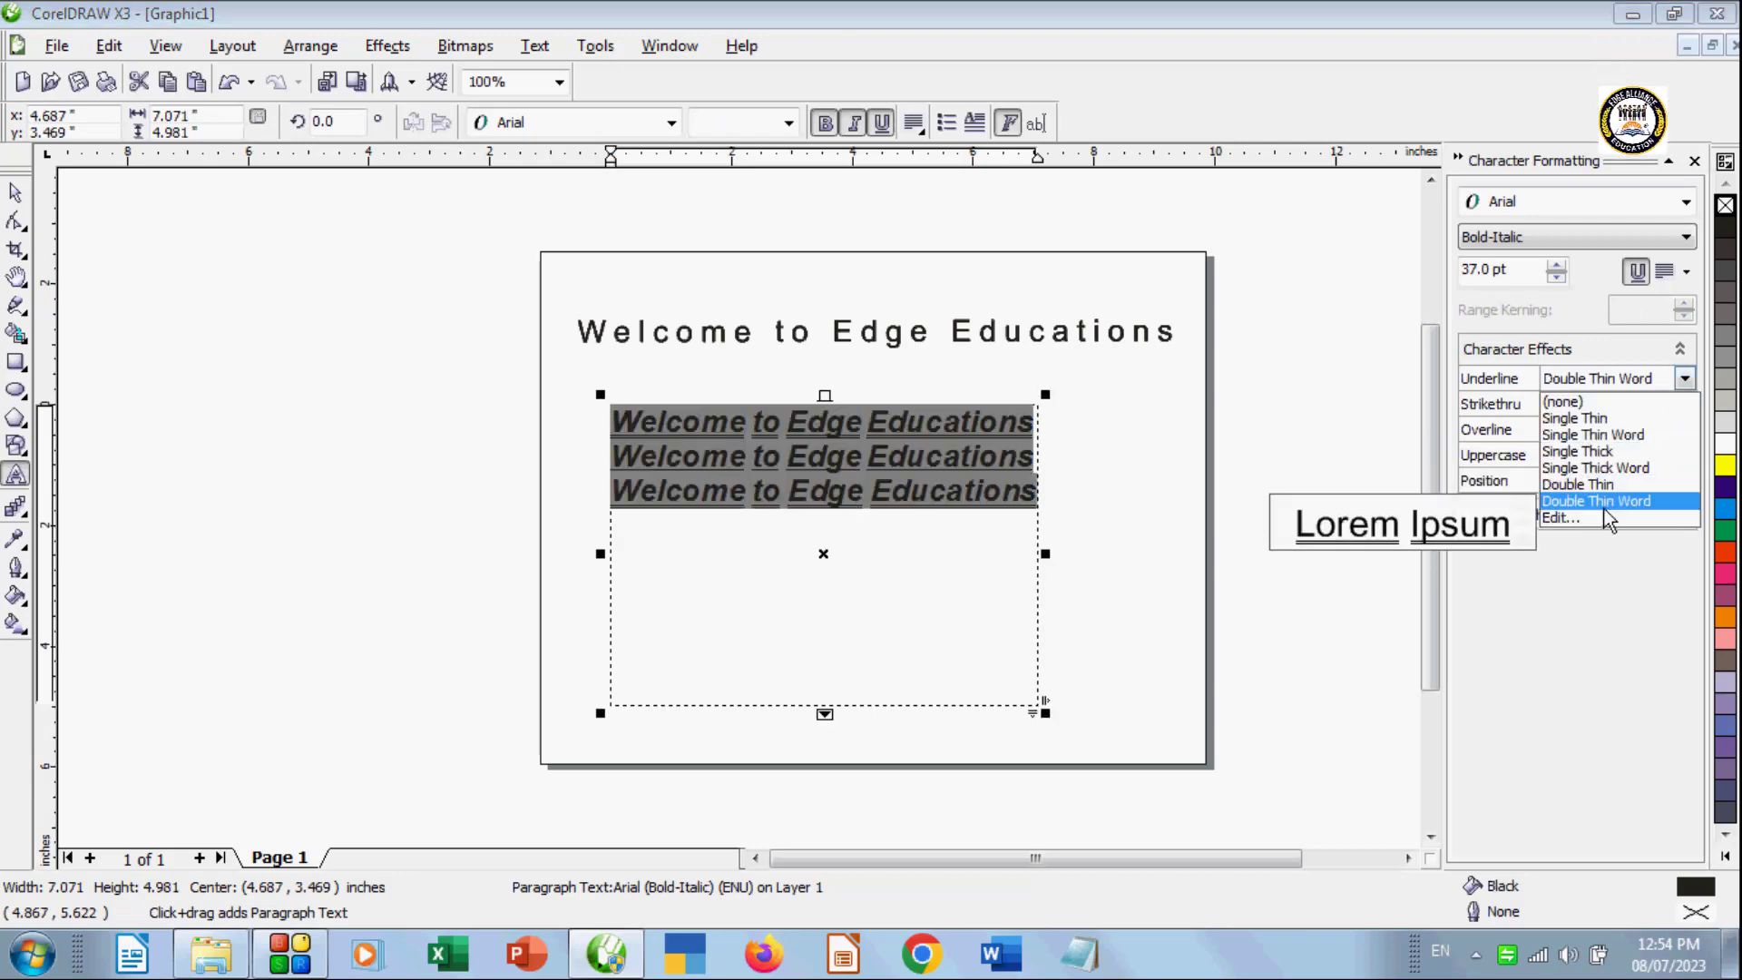
pyautogui.click(1590, 402)
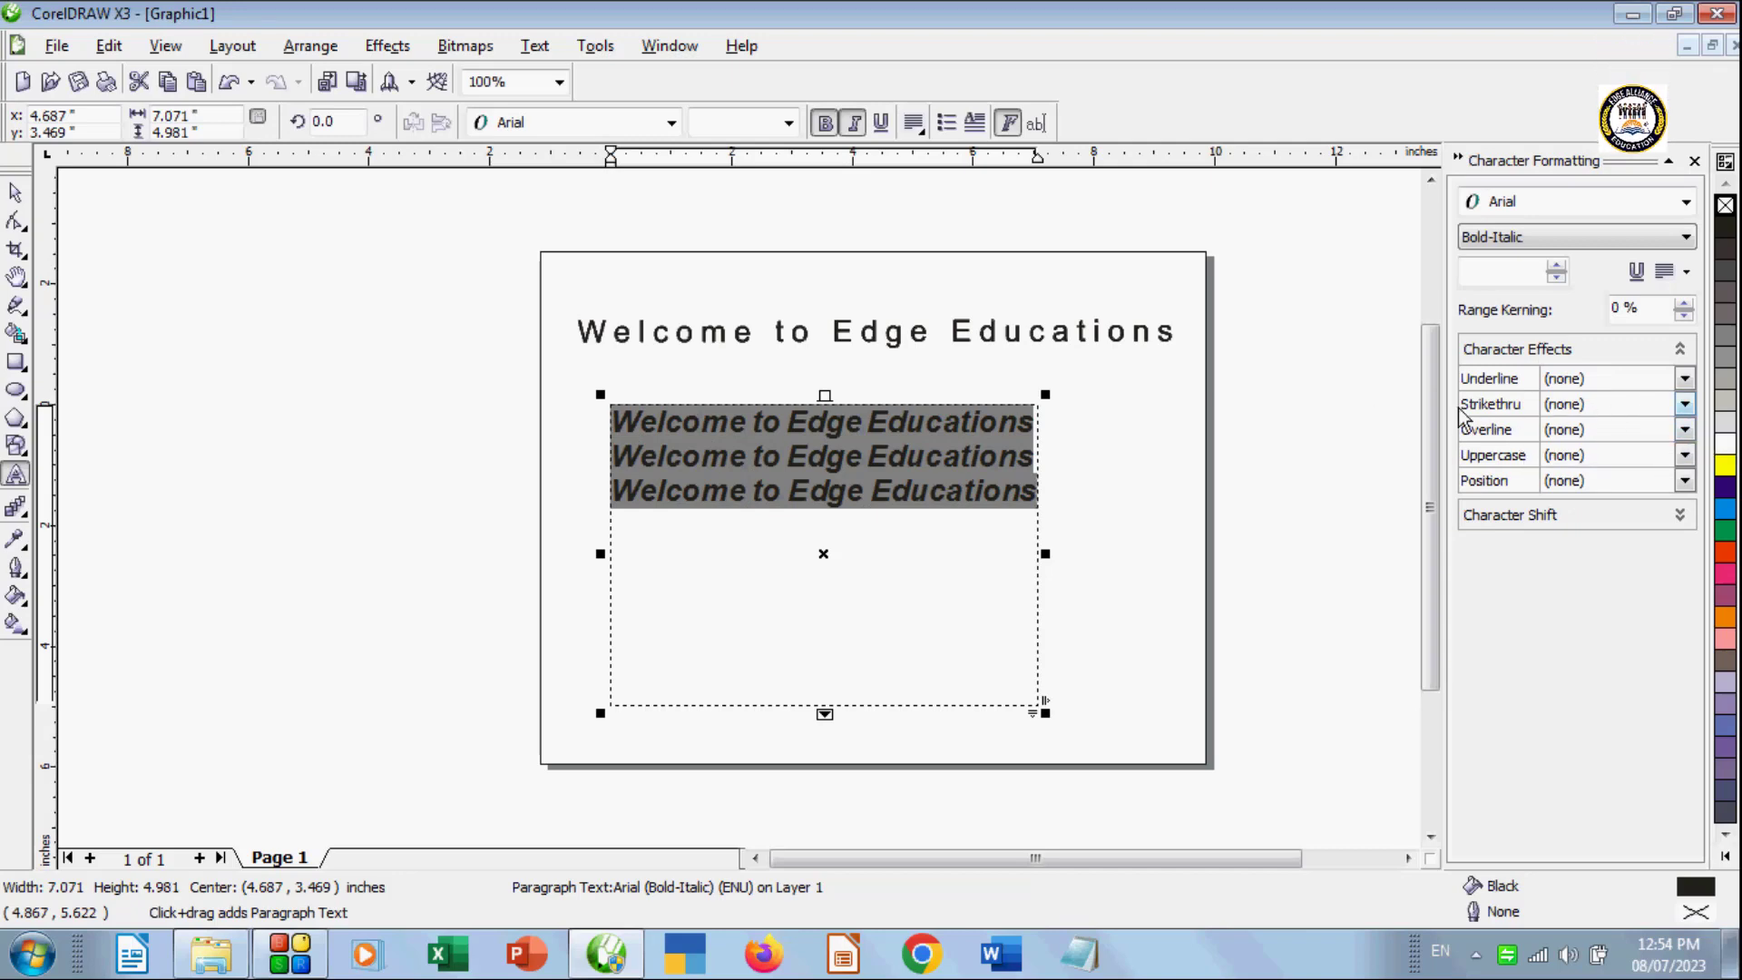
pyautogui.click(831, 489)
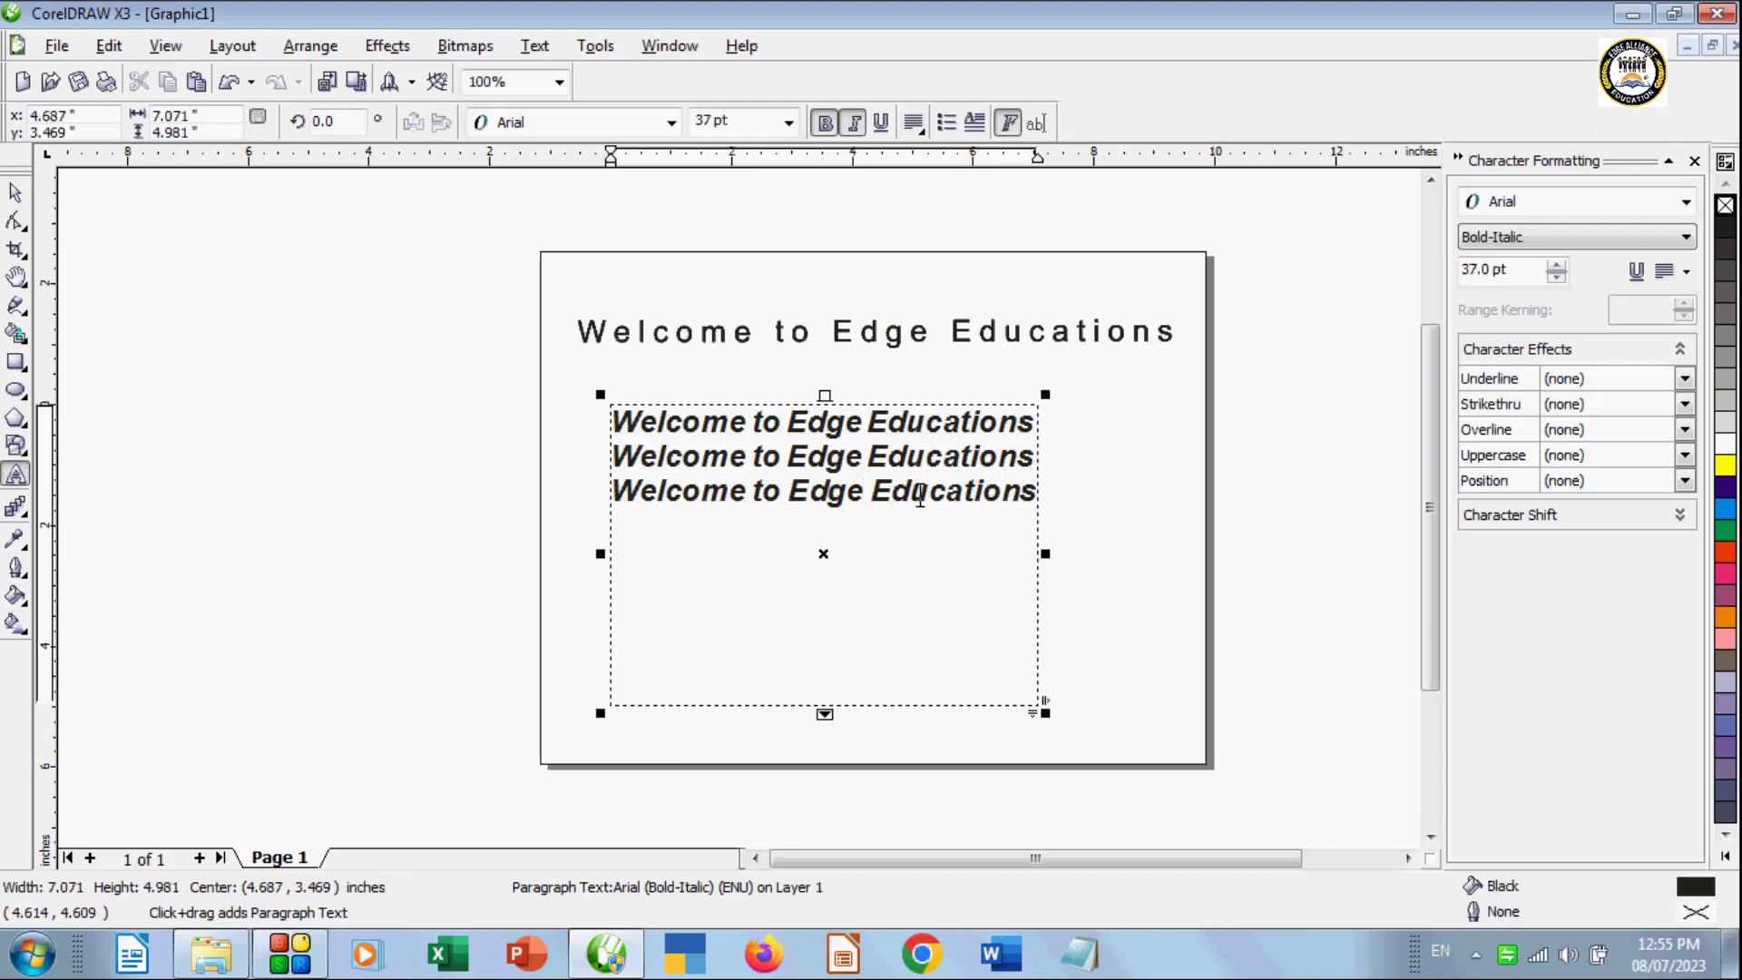
pyautogui.hotkey('ctrl', 'z')
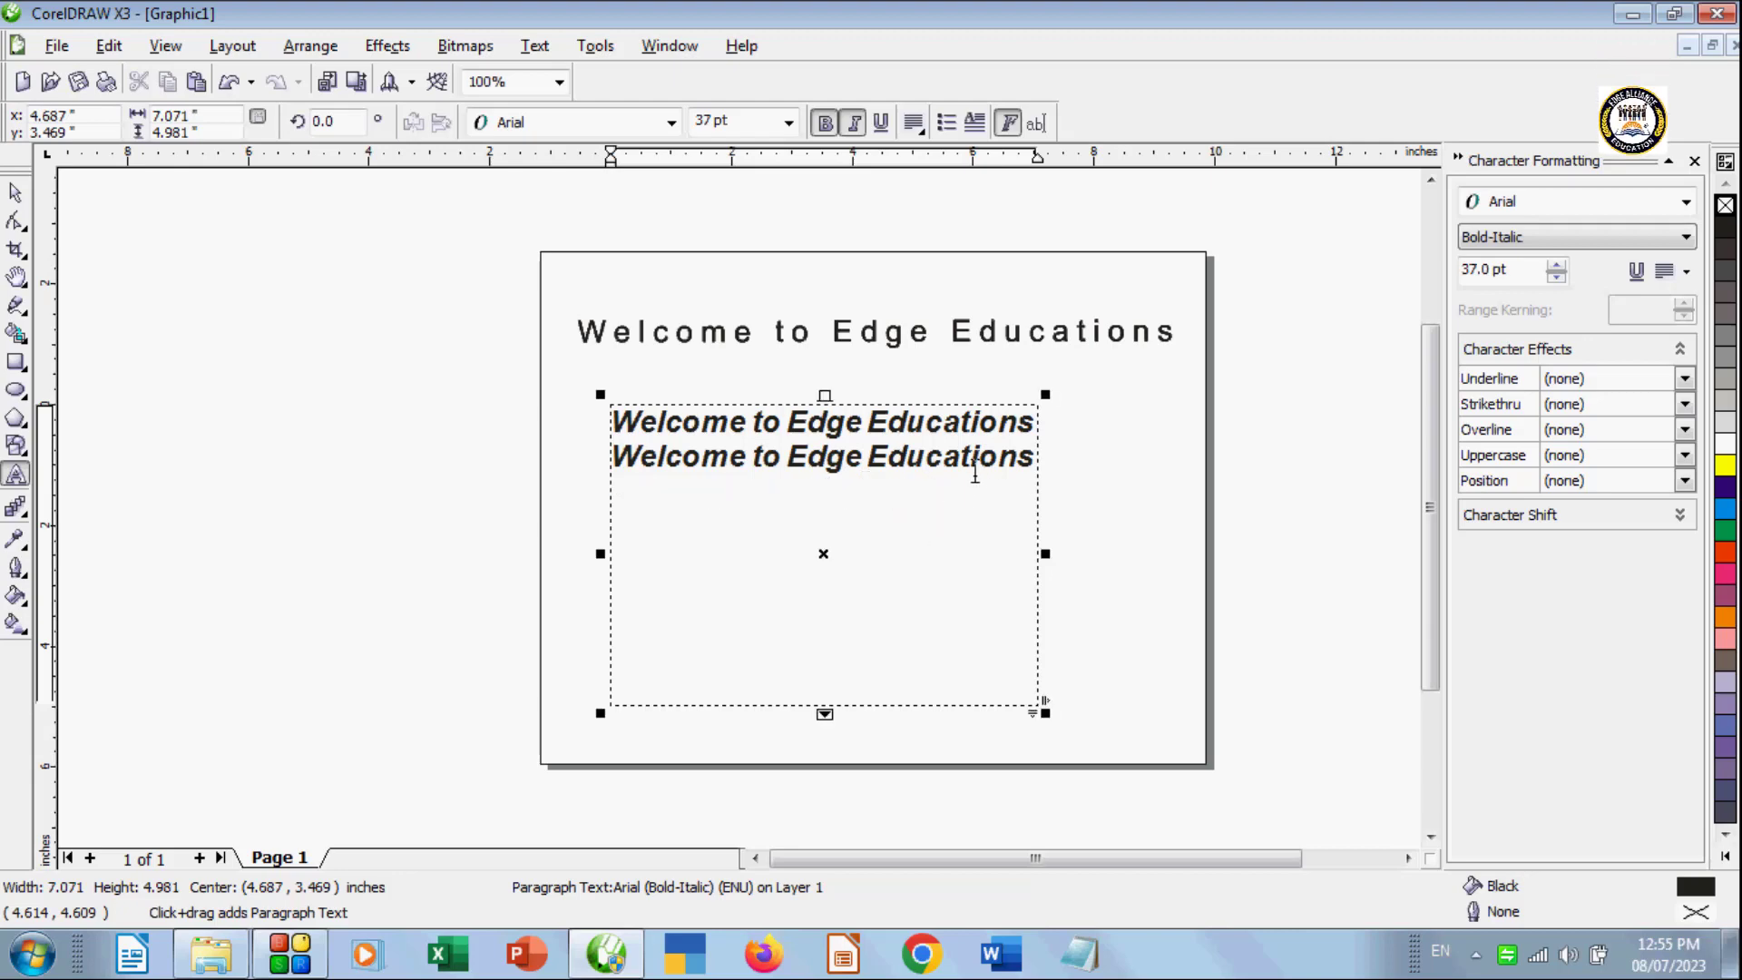
pyautogui.hotkey('ctrl', 'z')
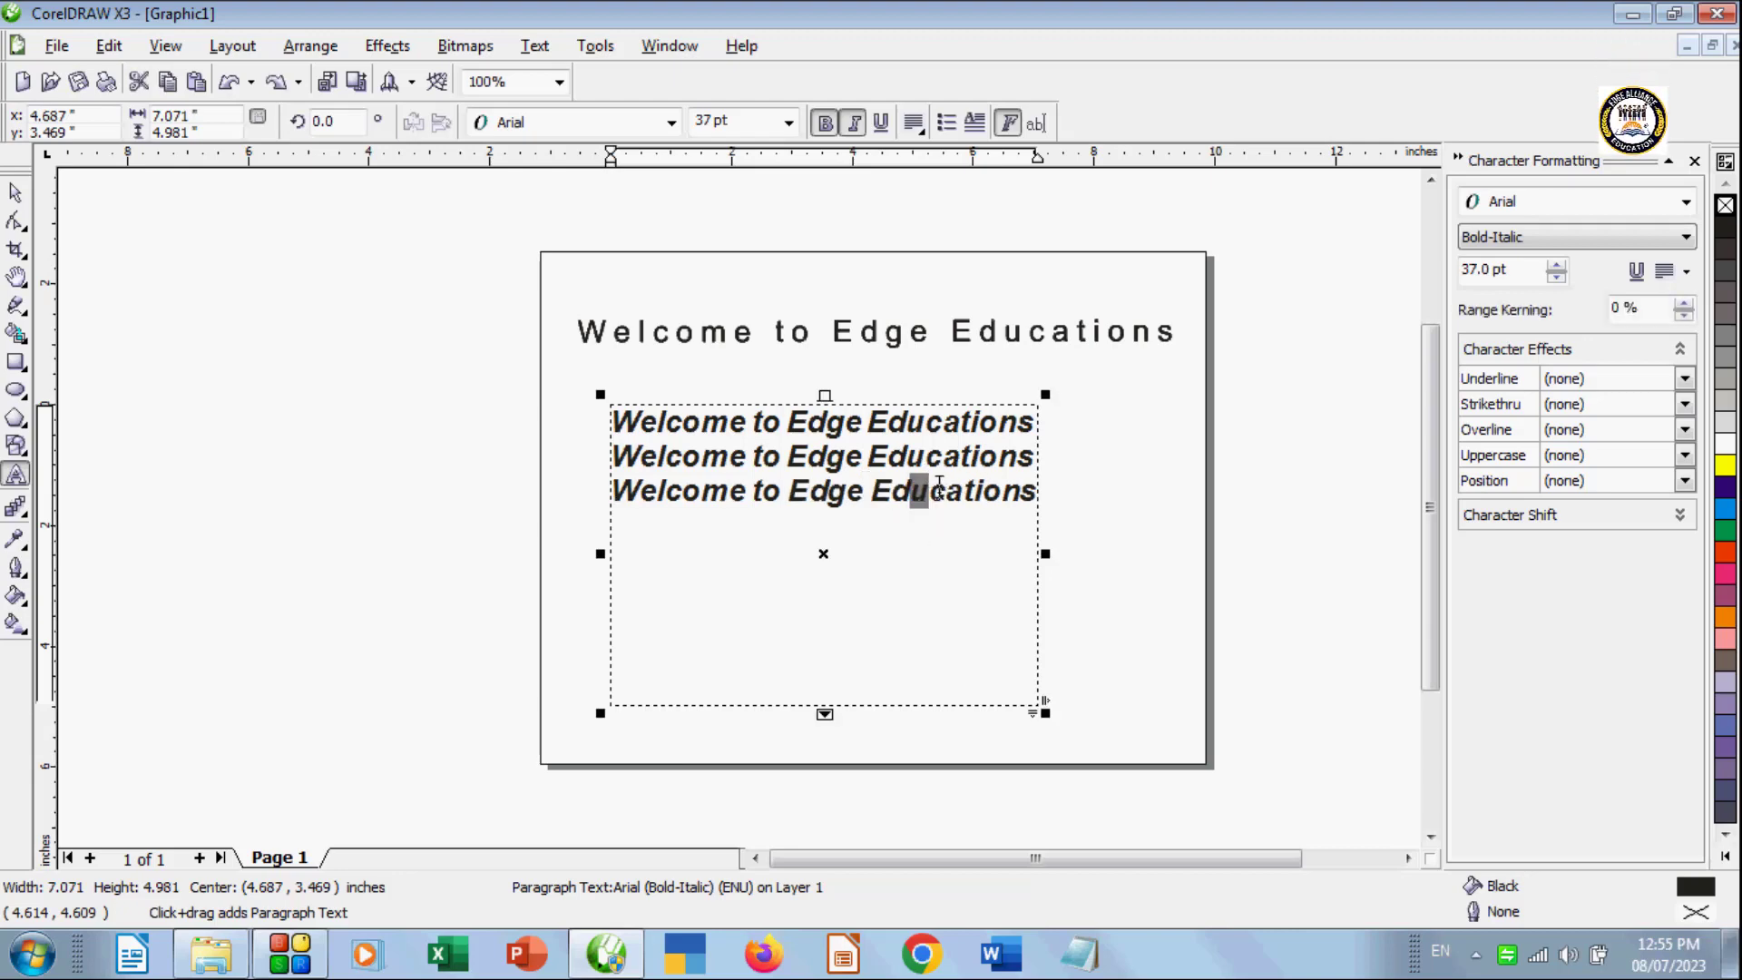
pyautogui.hotkey('ctrl', 'shift', 'z')
pyautogui.hotkey('ctrl', 'z')
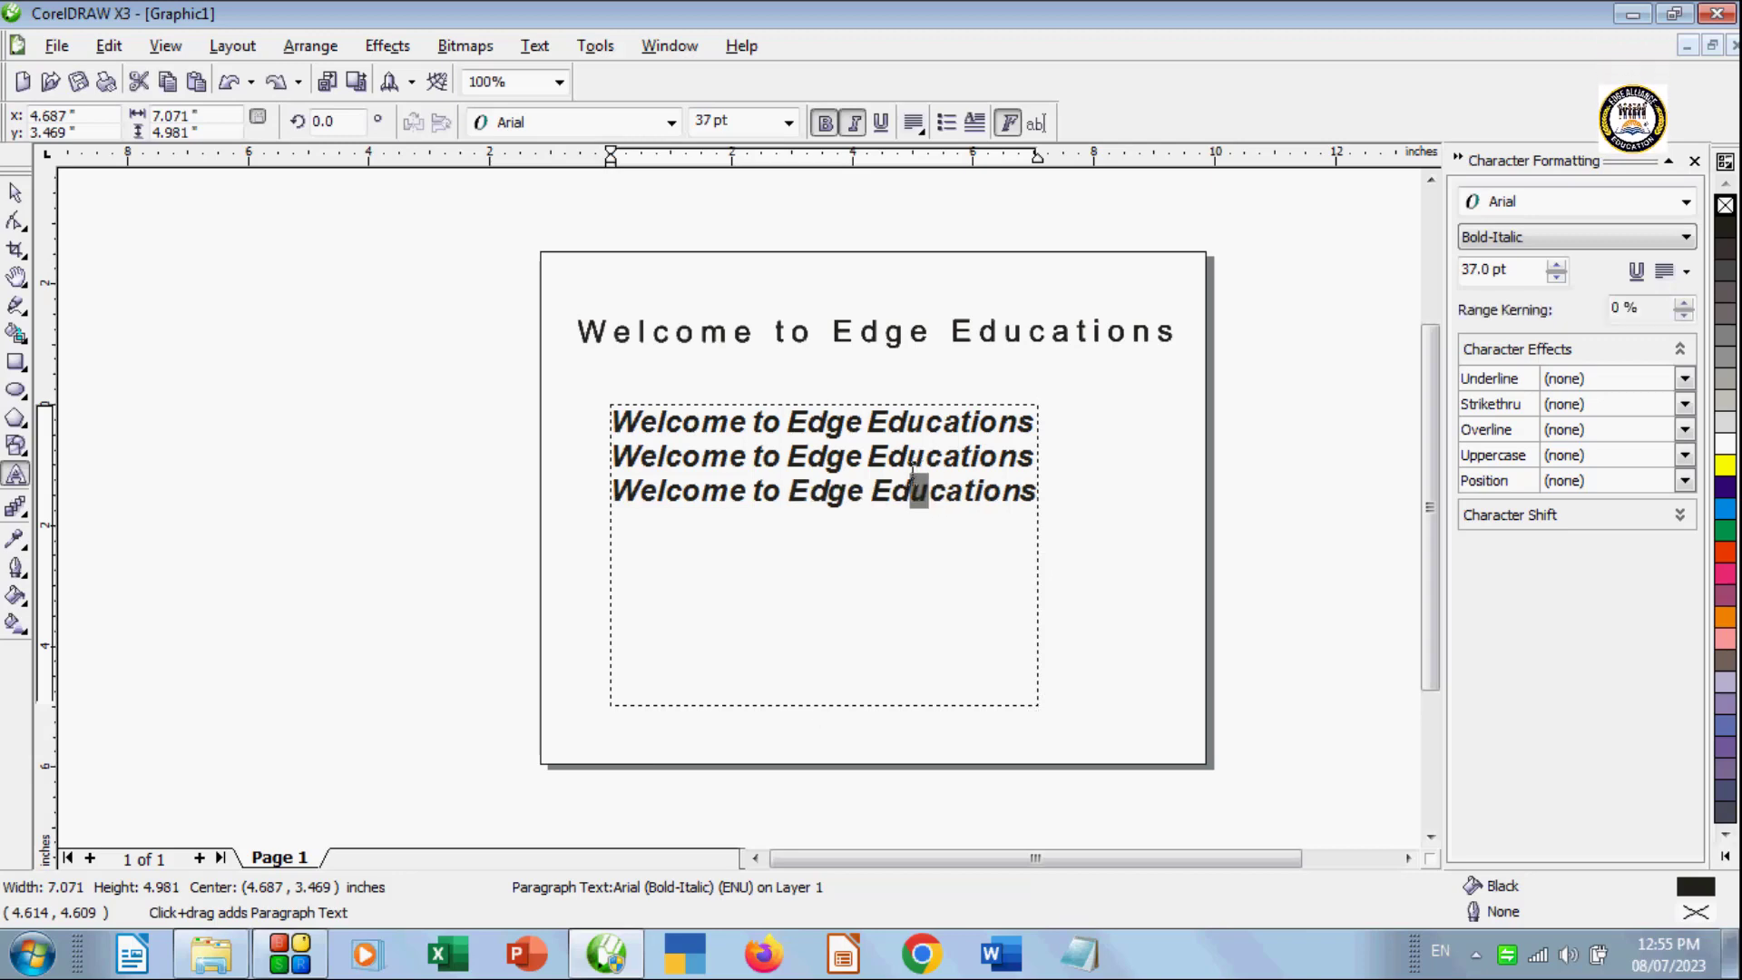
# Step: Try the Single Thin, Double Thin and Double Thin Word strikethrough on "Educations" in the third paragraph line, and reset it to (none)
pyautogui.moveTo(989, 490); pyautogui.dragTo(1108, 498)
pyautogui.click(1598, 404)
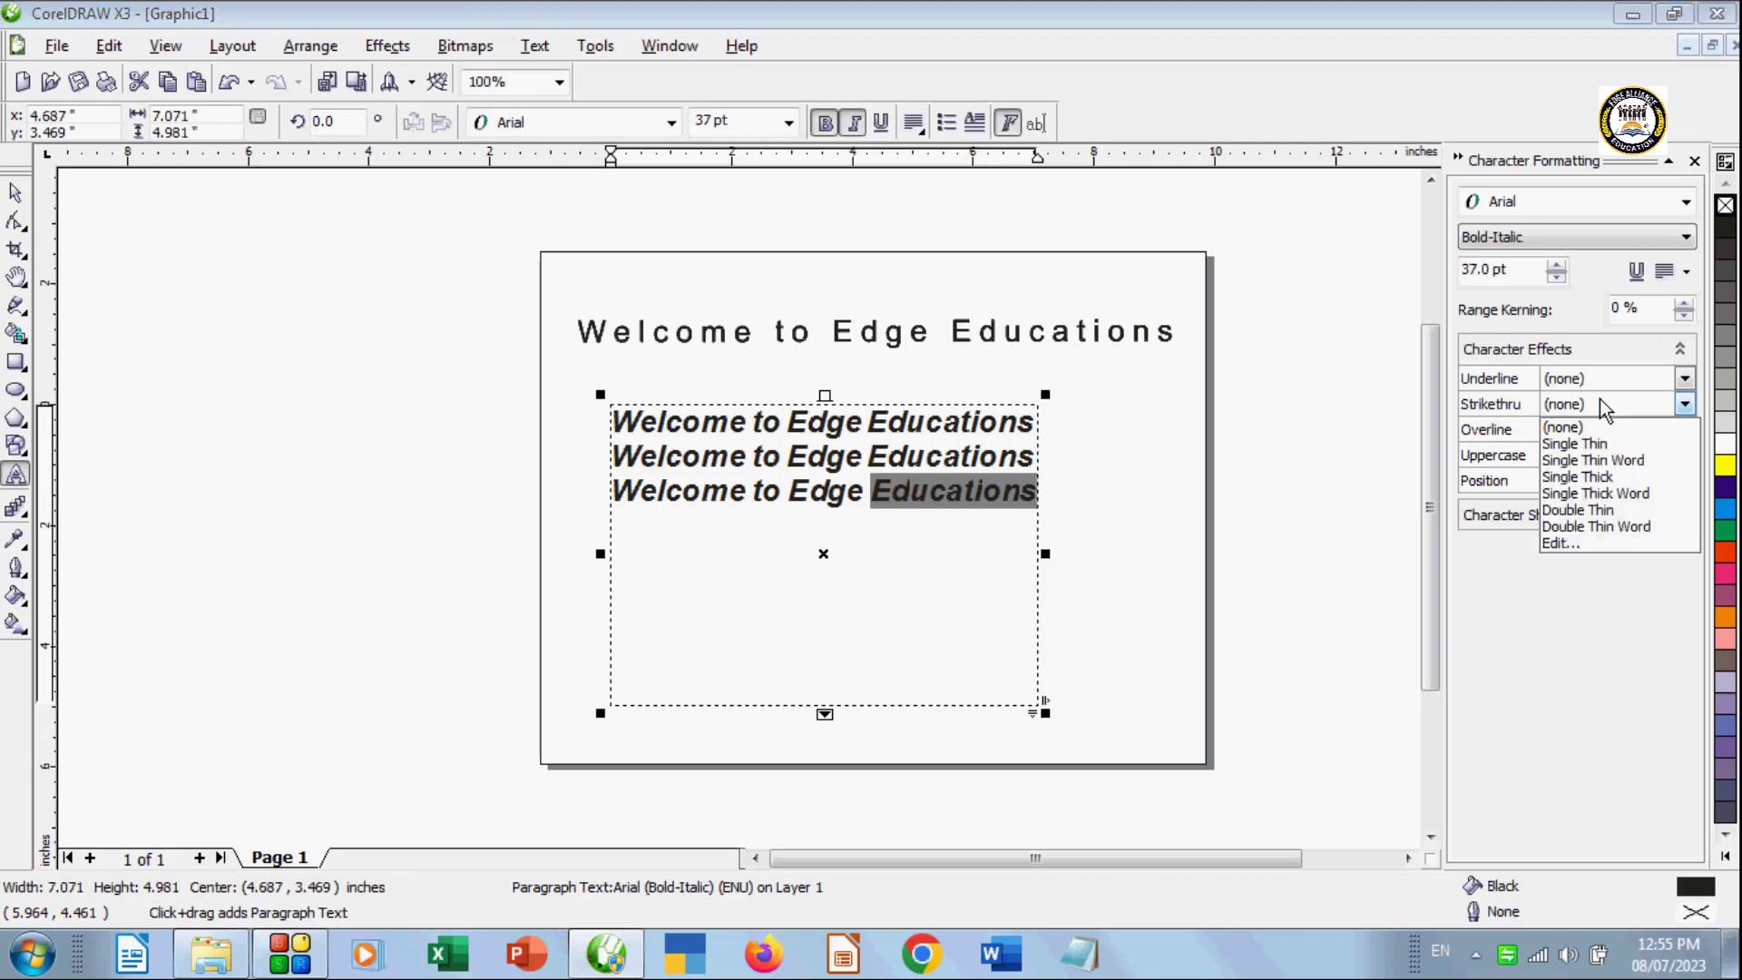
pyautogui.click(1587, 440)
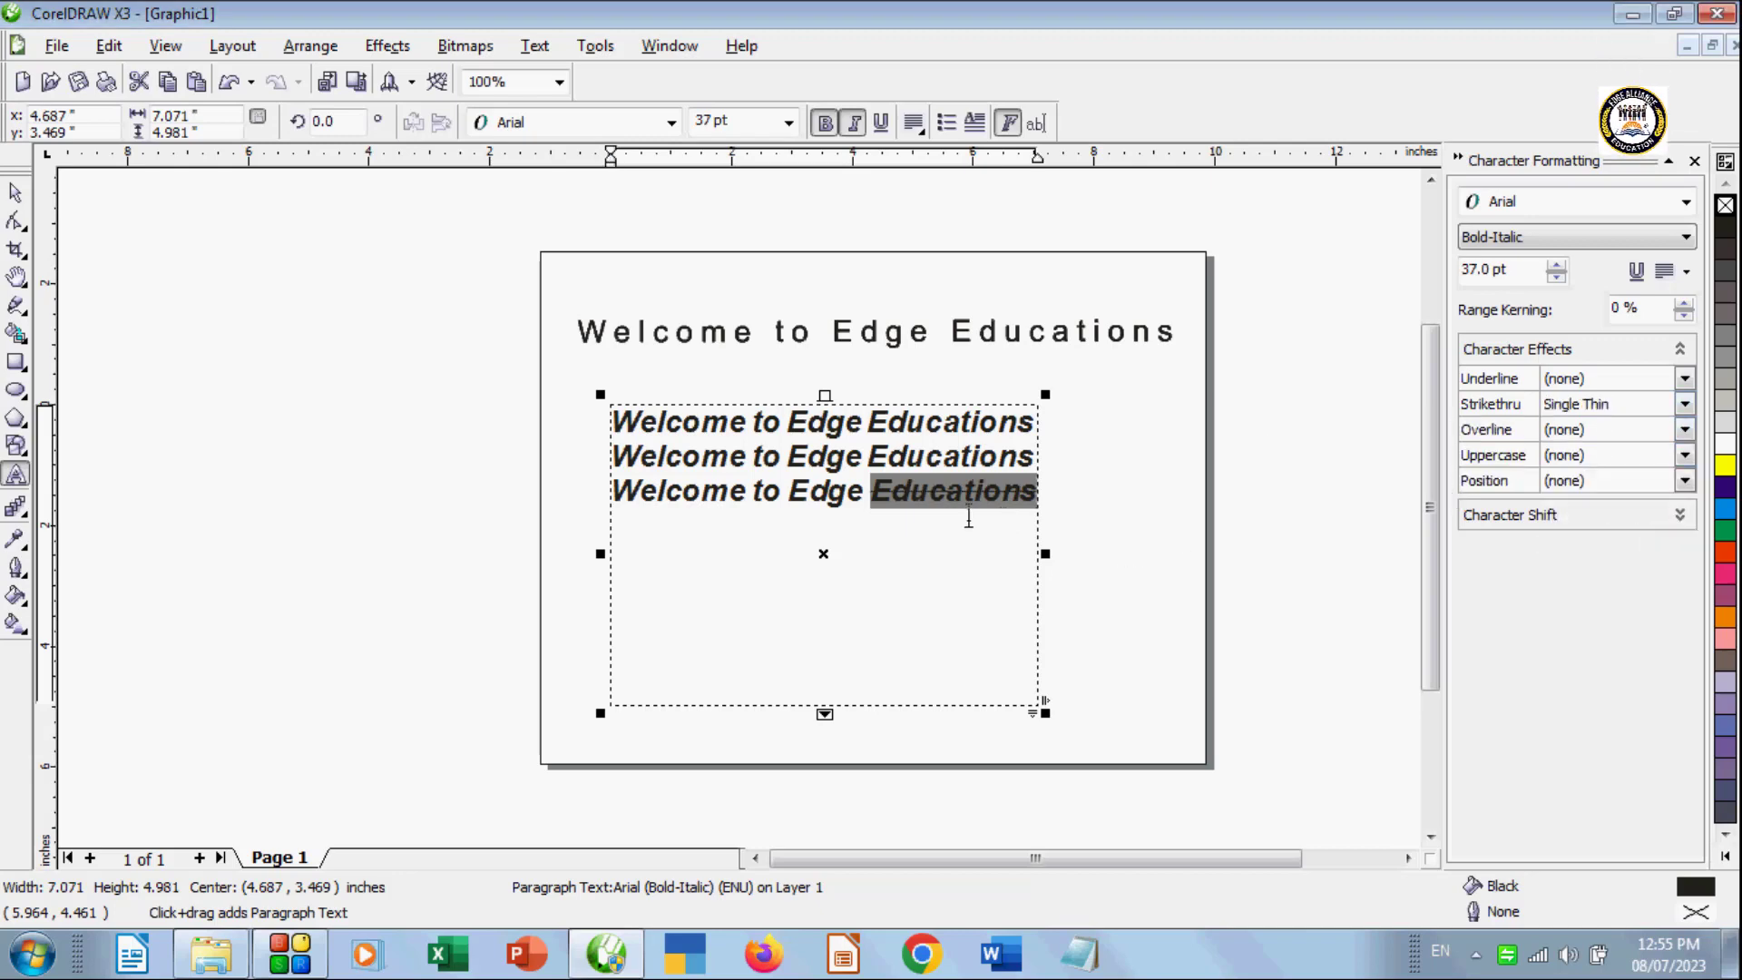
pyautogui.click(1601, 405)
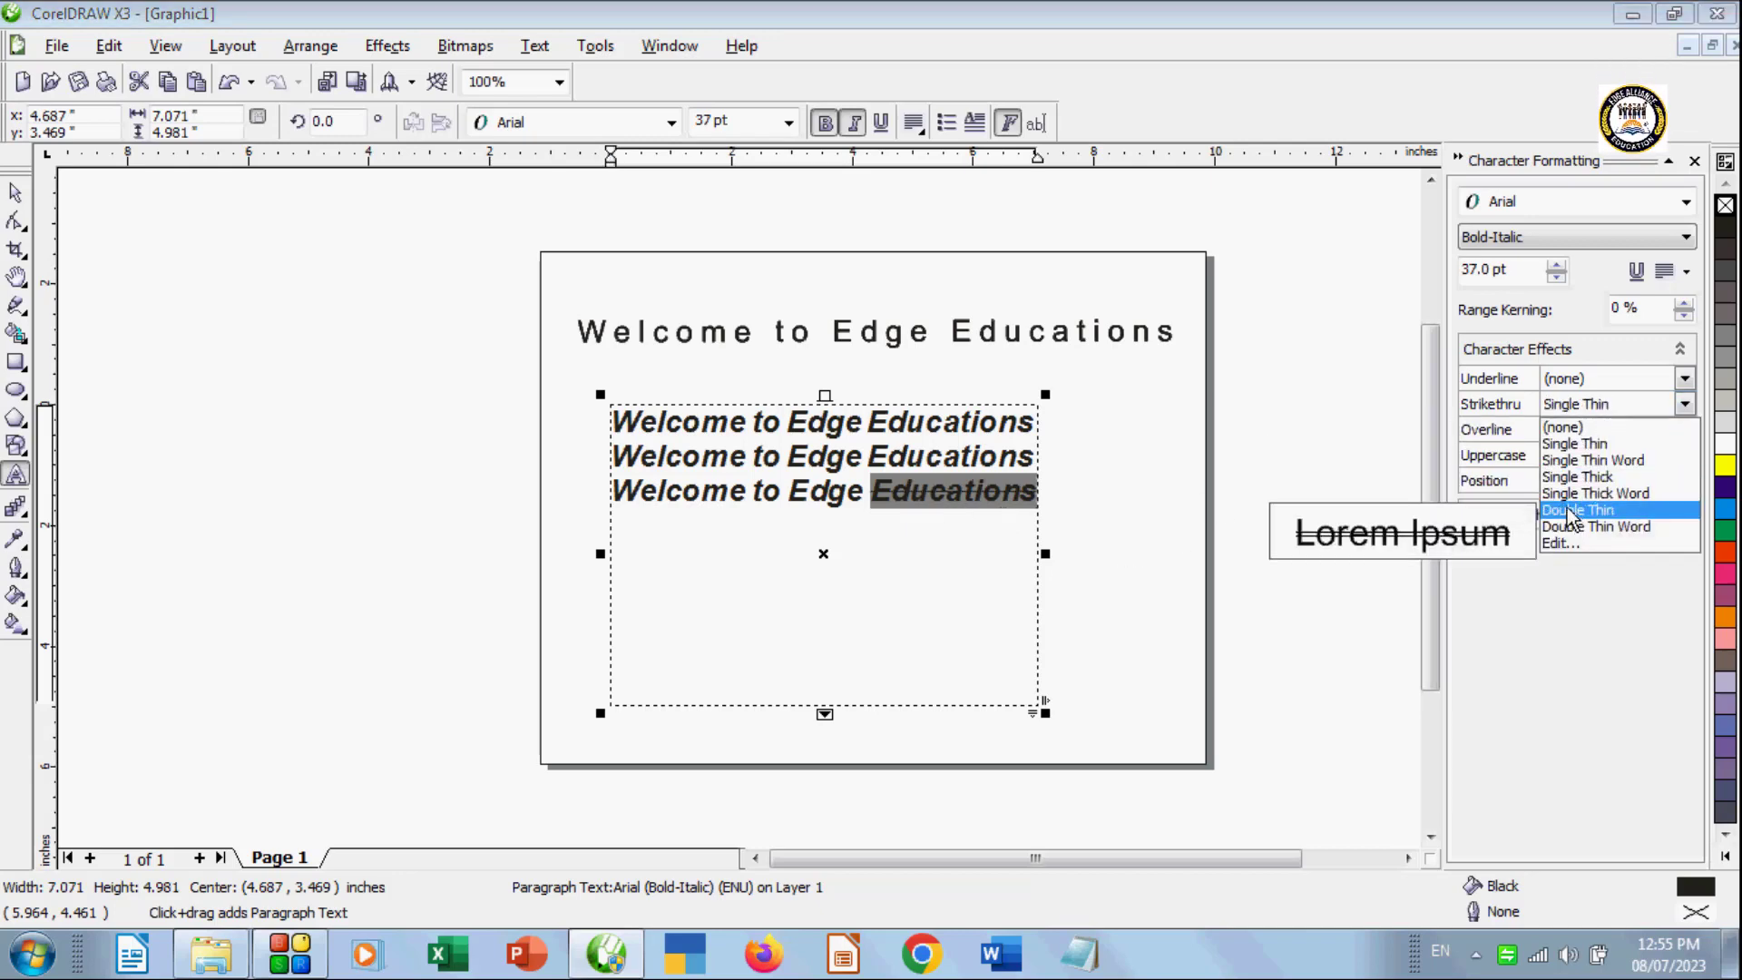
pyautogui.click(1570, 519)
pyautogui.click(1631, 407)
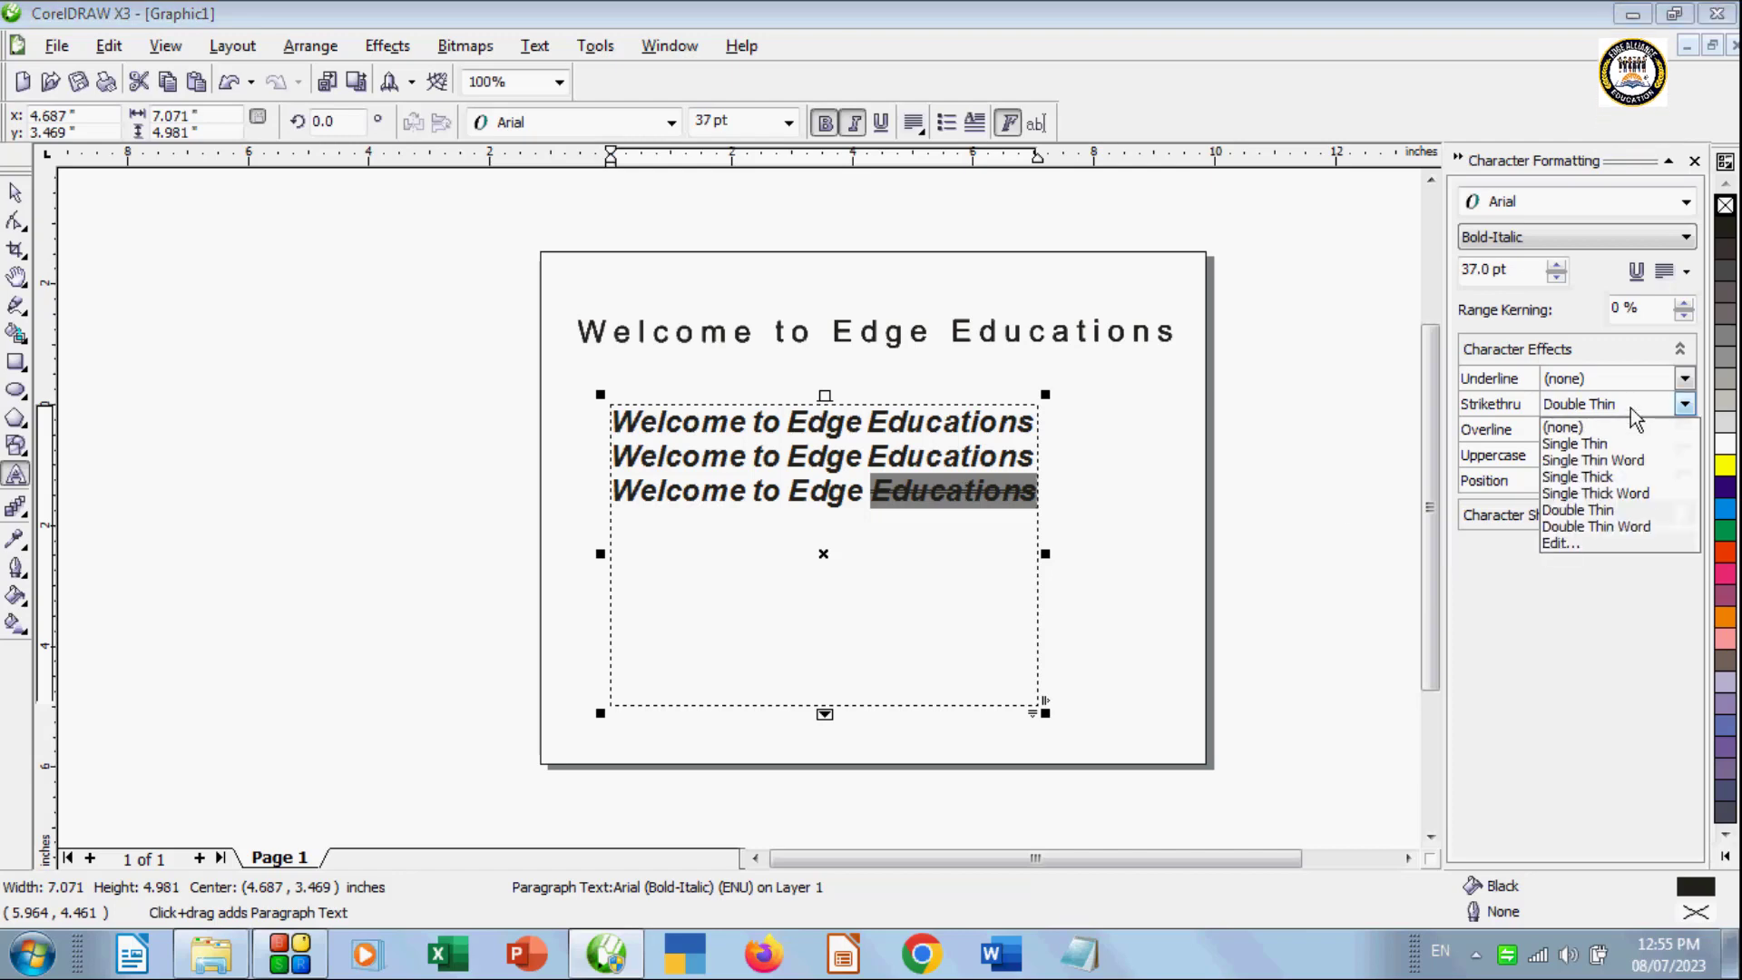
pyautogui.click(1589, 526)
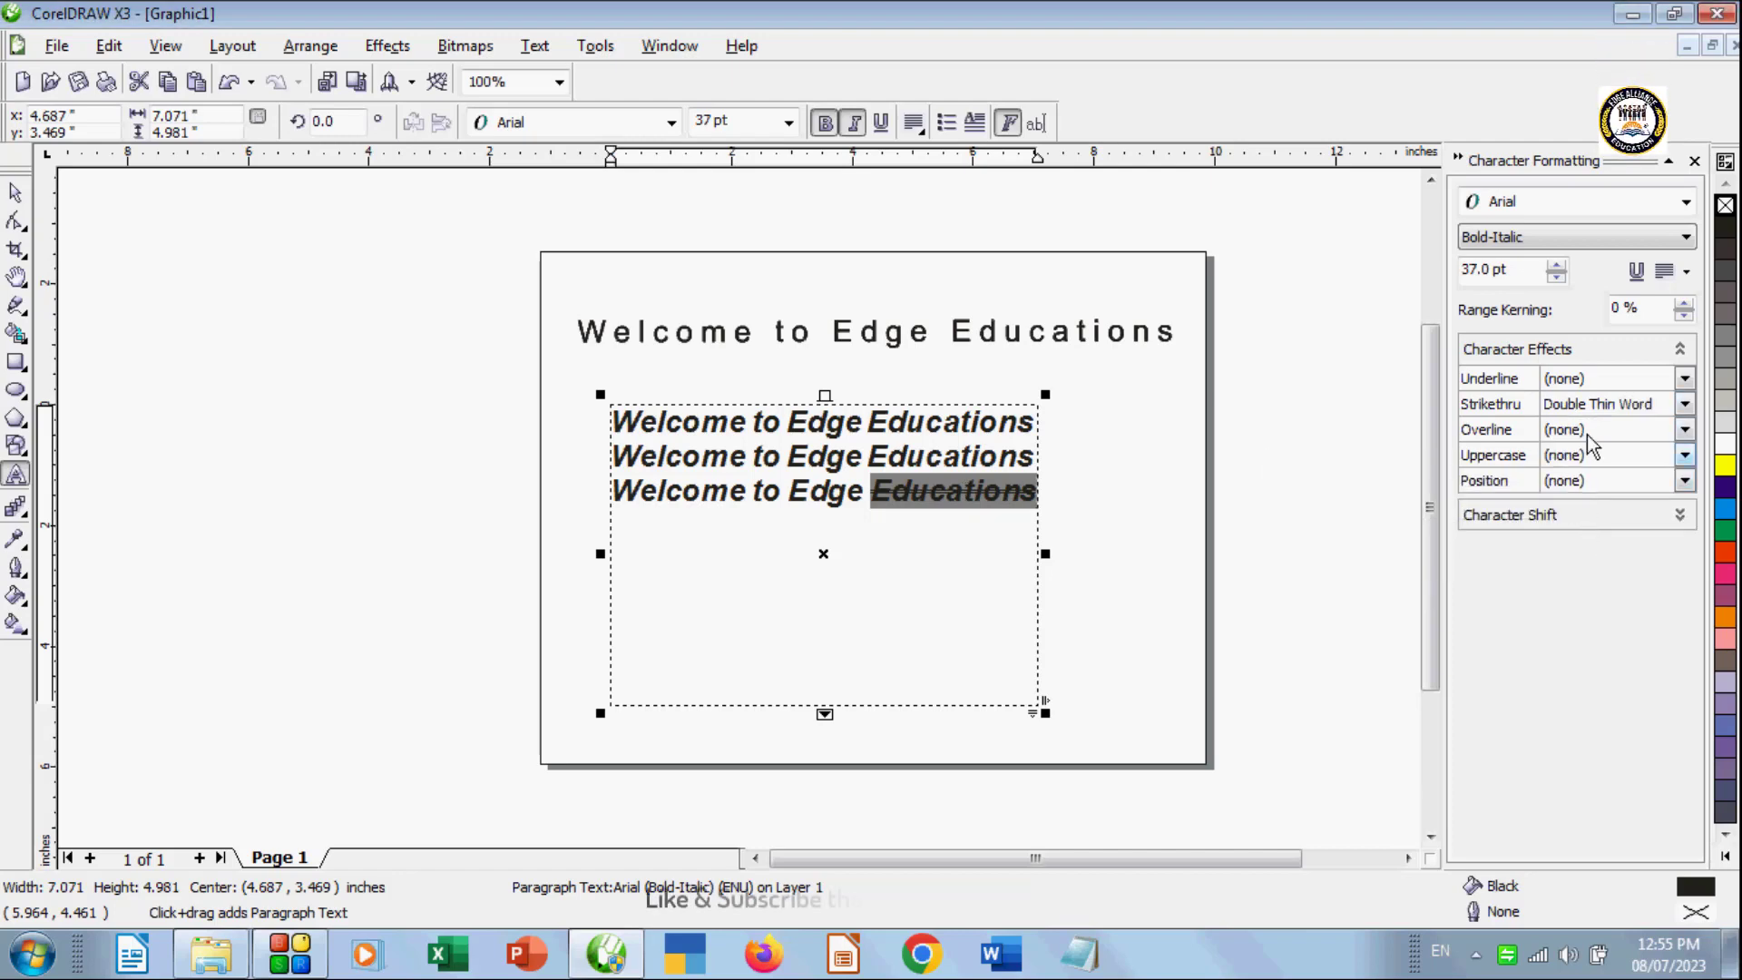
pyautogui.click(1618, 409)
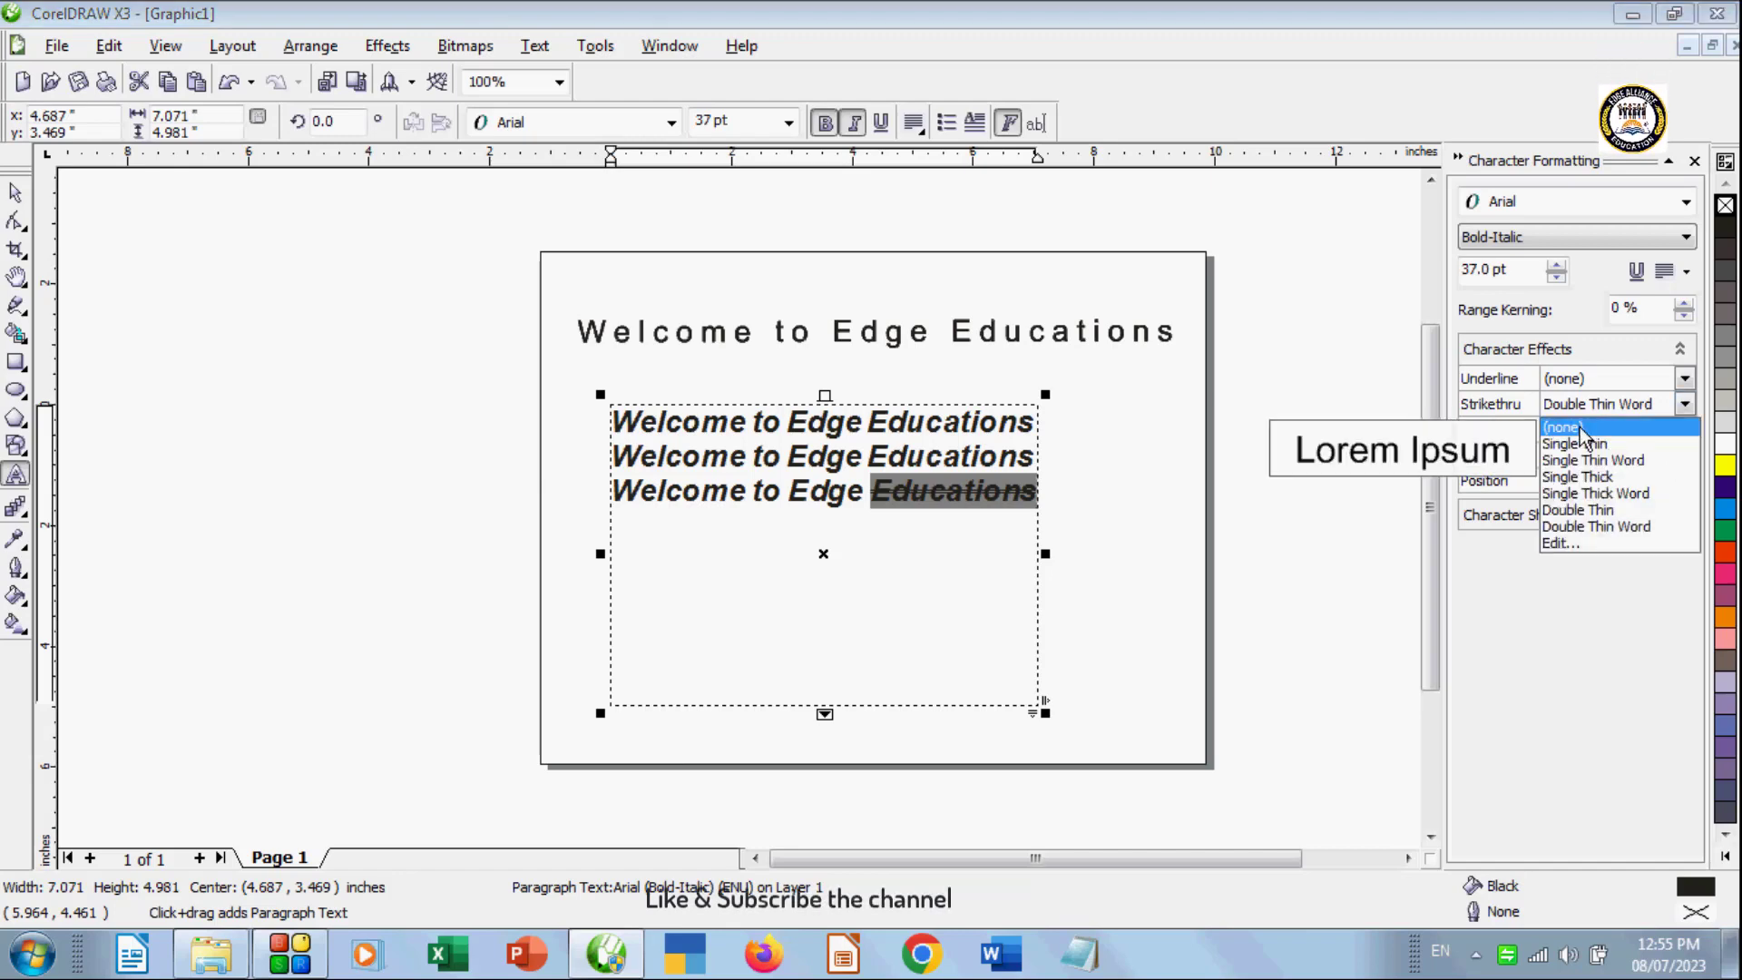
pyautogui.click(1578, 429)
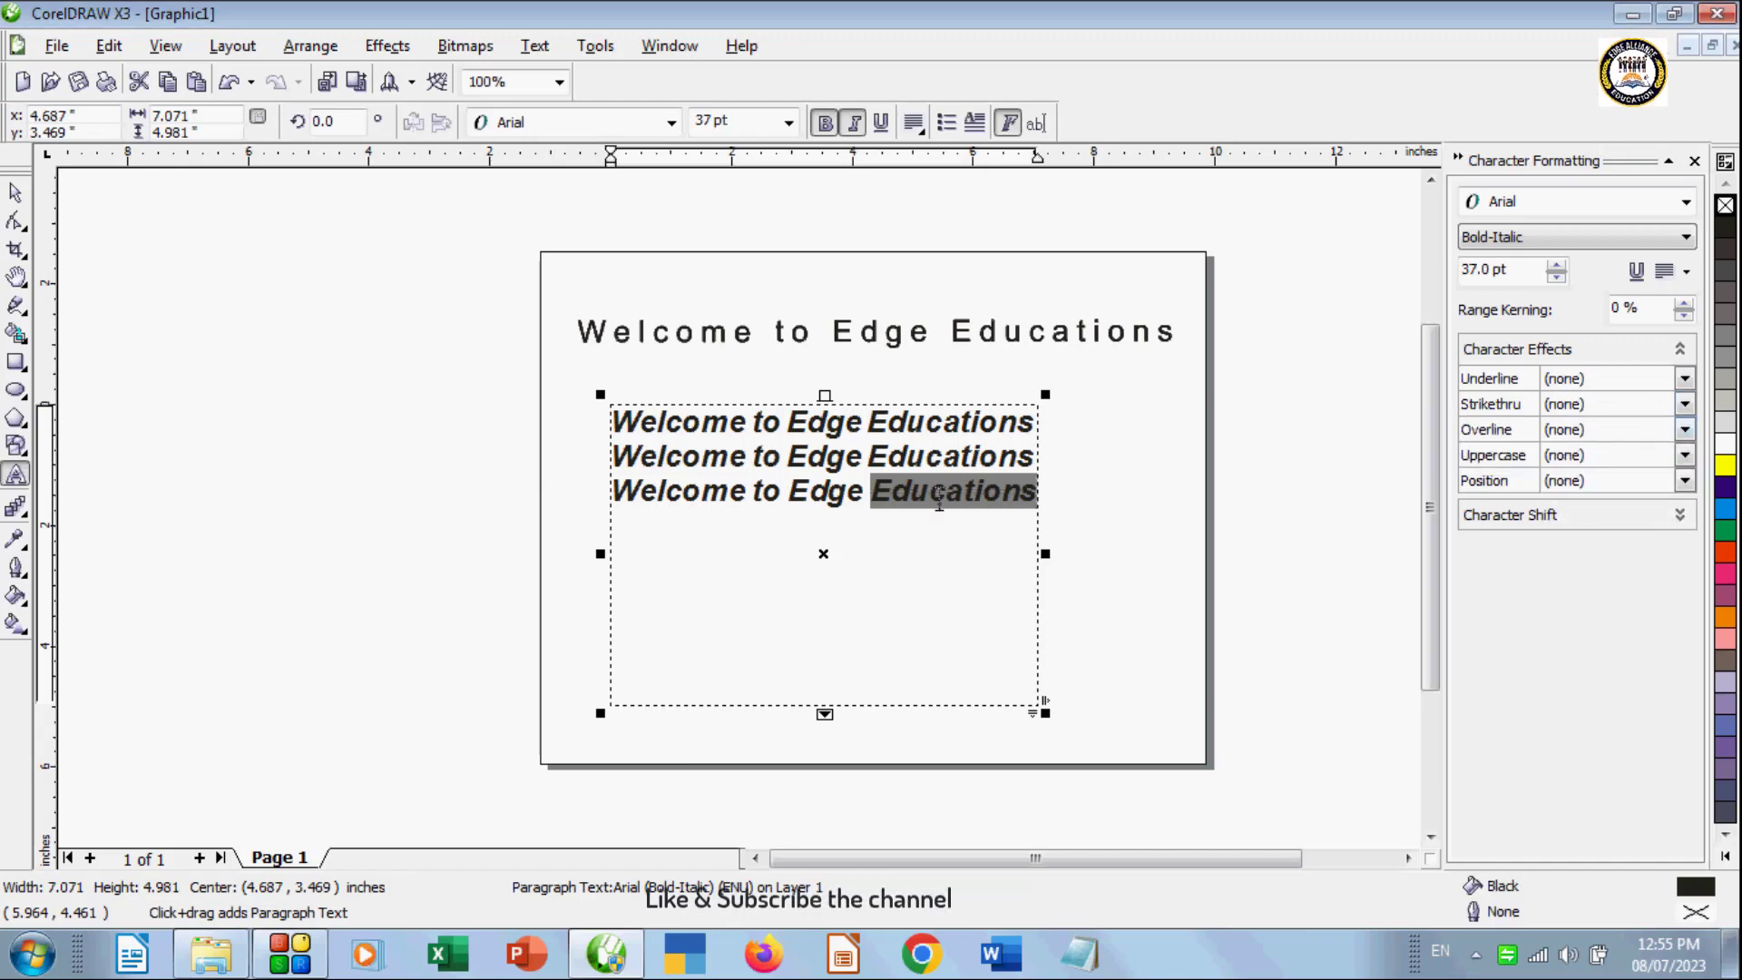
# Step: Select nearly all of the three paragraph lines, try the Double Thin Word overline on them and reset the overline to (none)
pyautogui.click(890, 508)
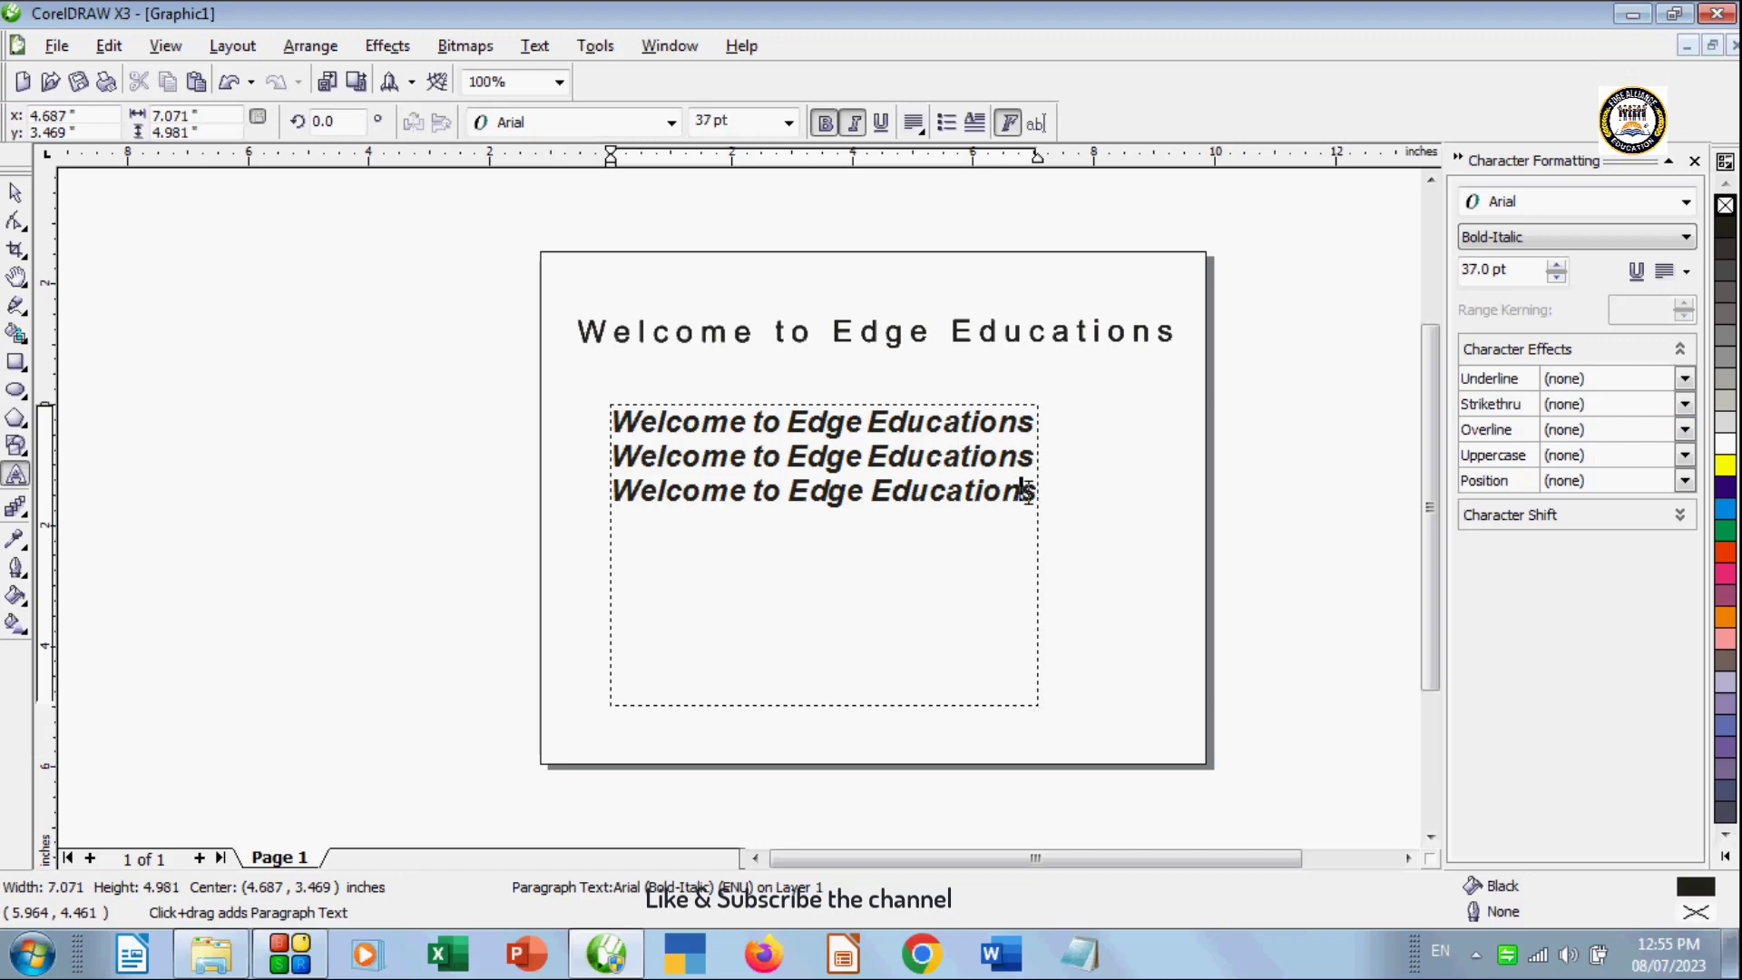
pyautogui.moveTo(1024, 490); pyautogui.dragTo(640, 421)
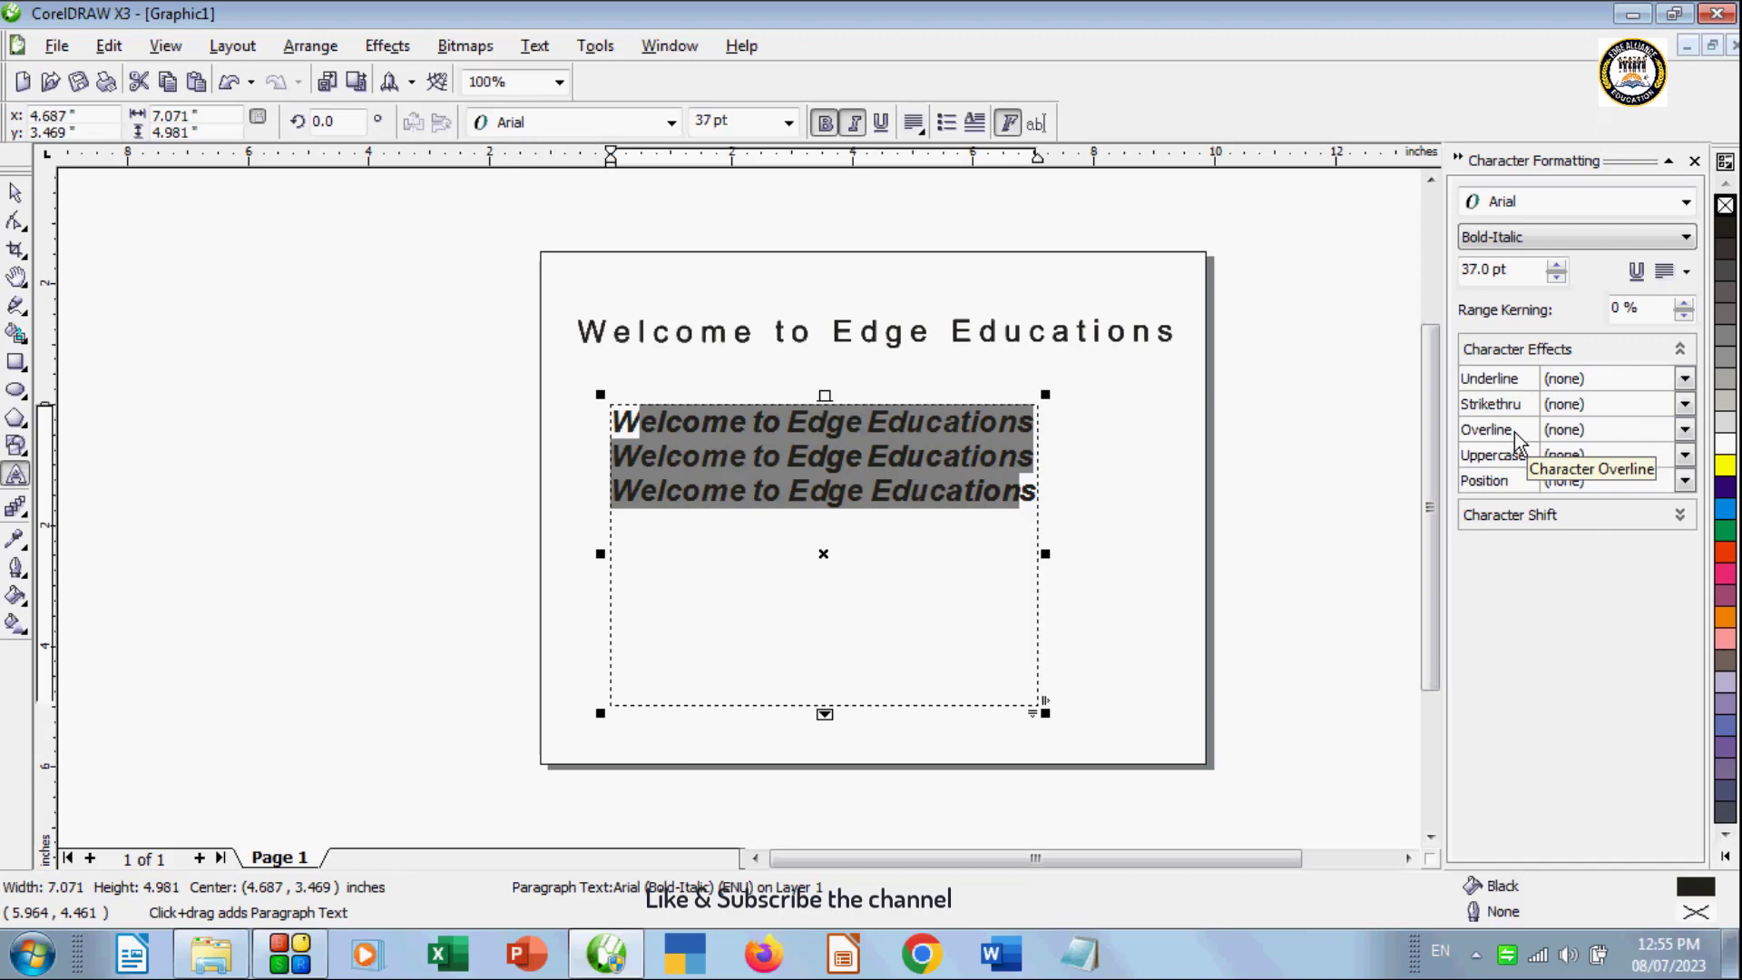
pyautogui.click(1606, 429)
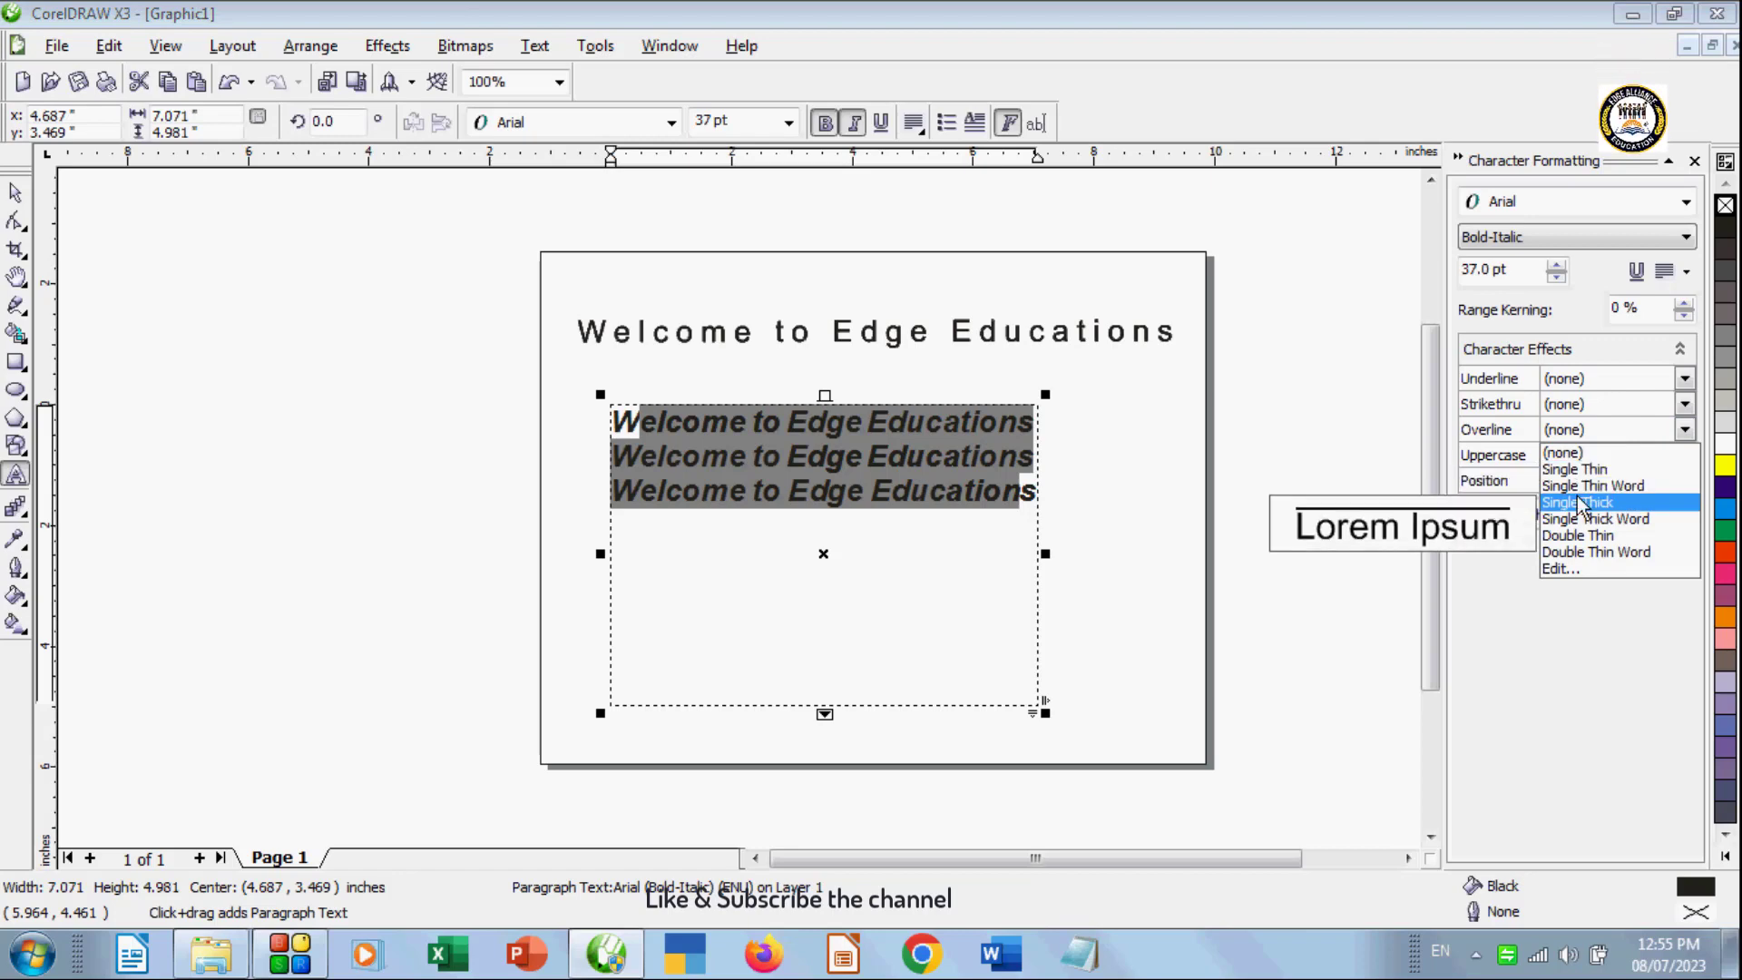
pyautogui.click(1585, 554)
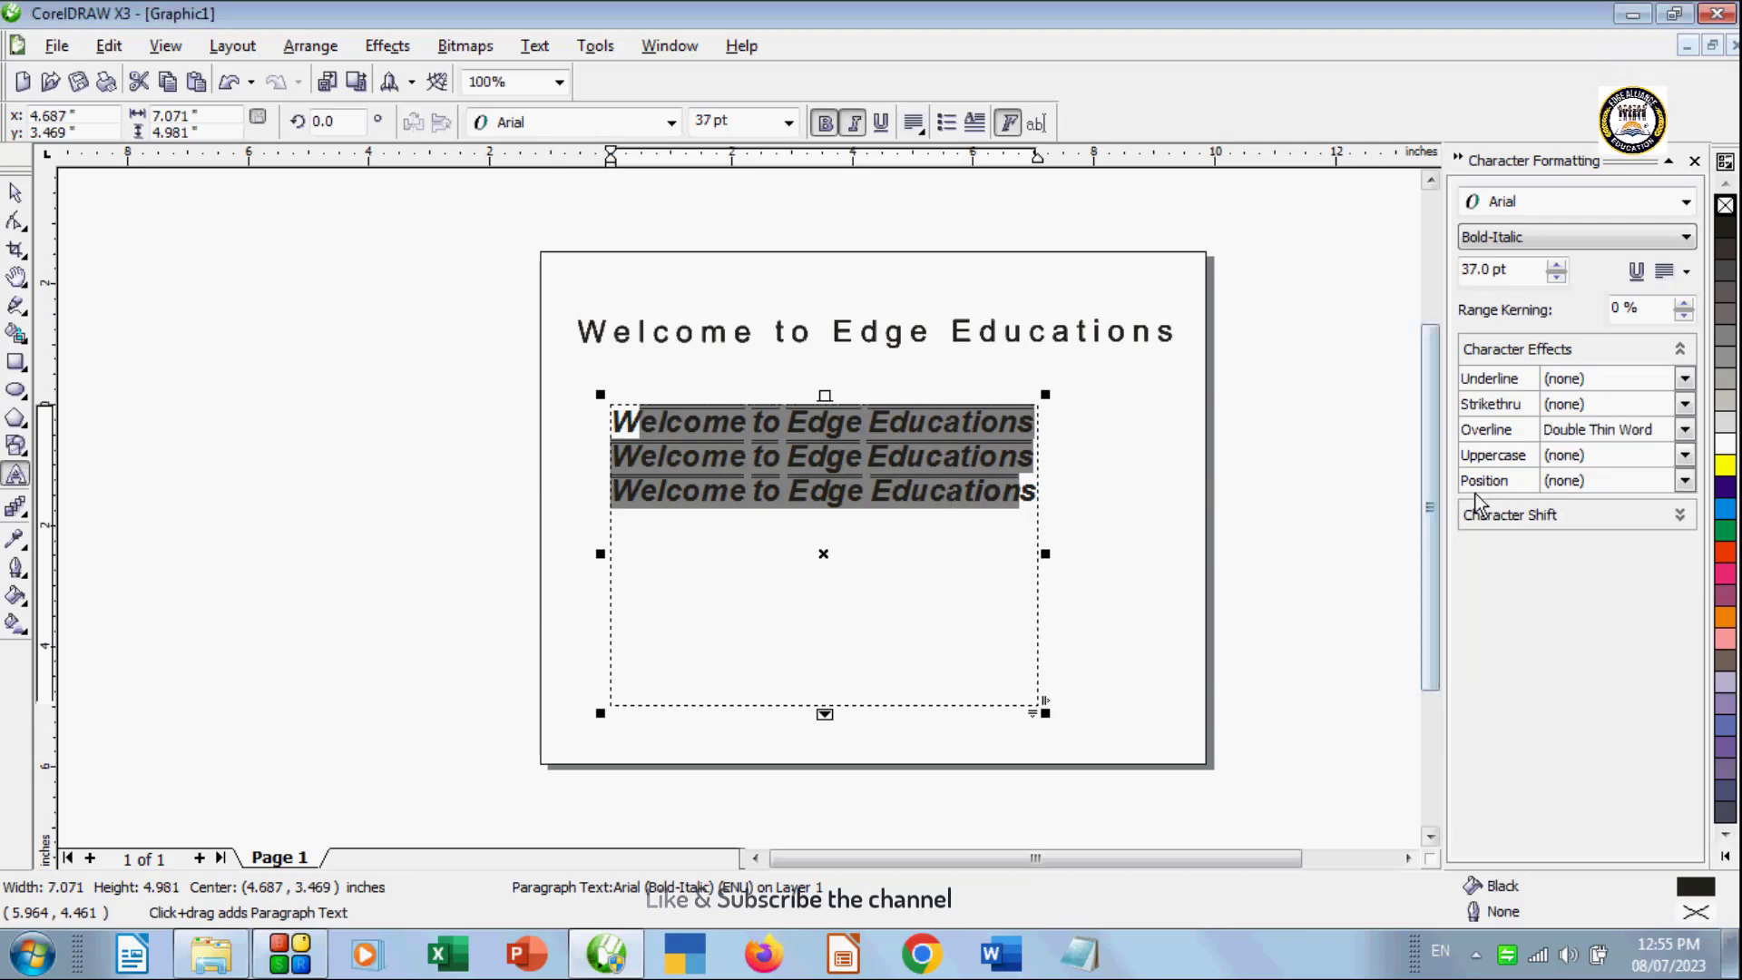
pyautogui.click(1635, 434)
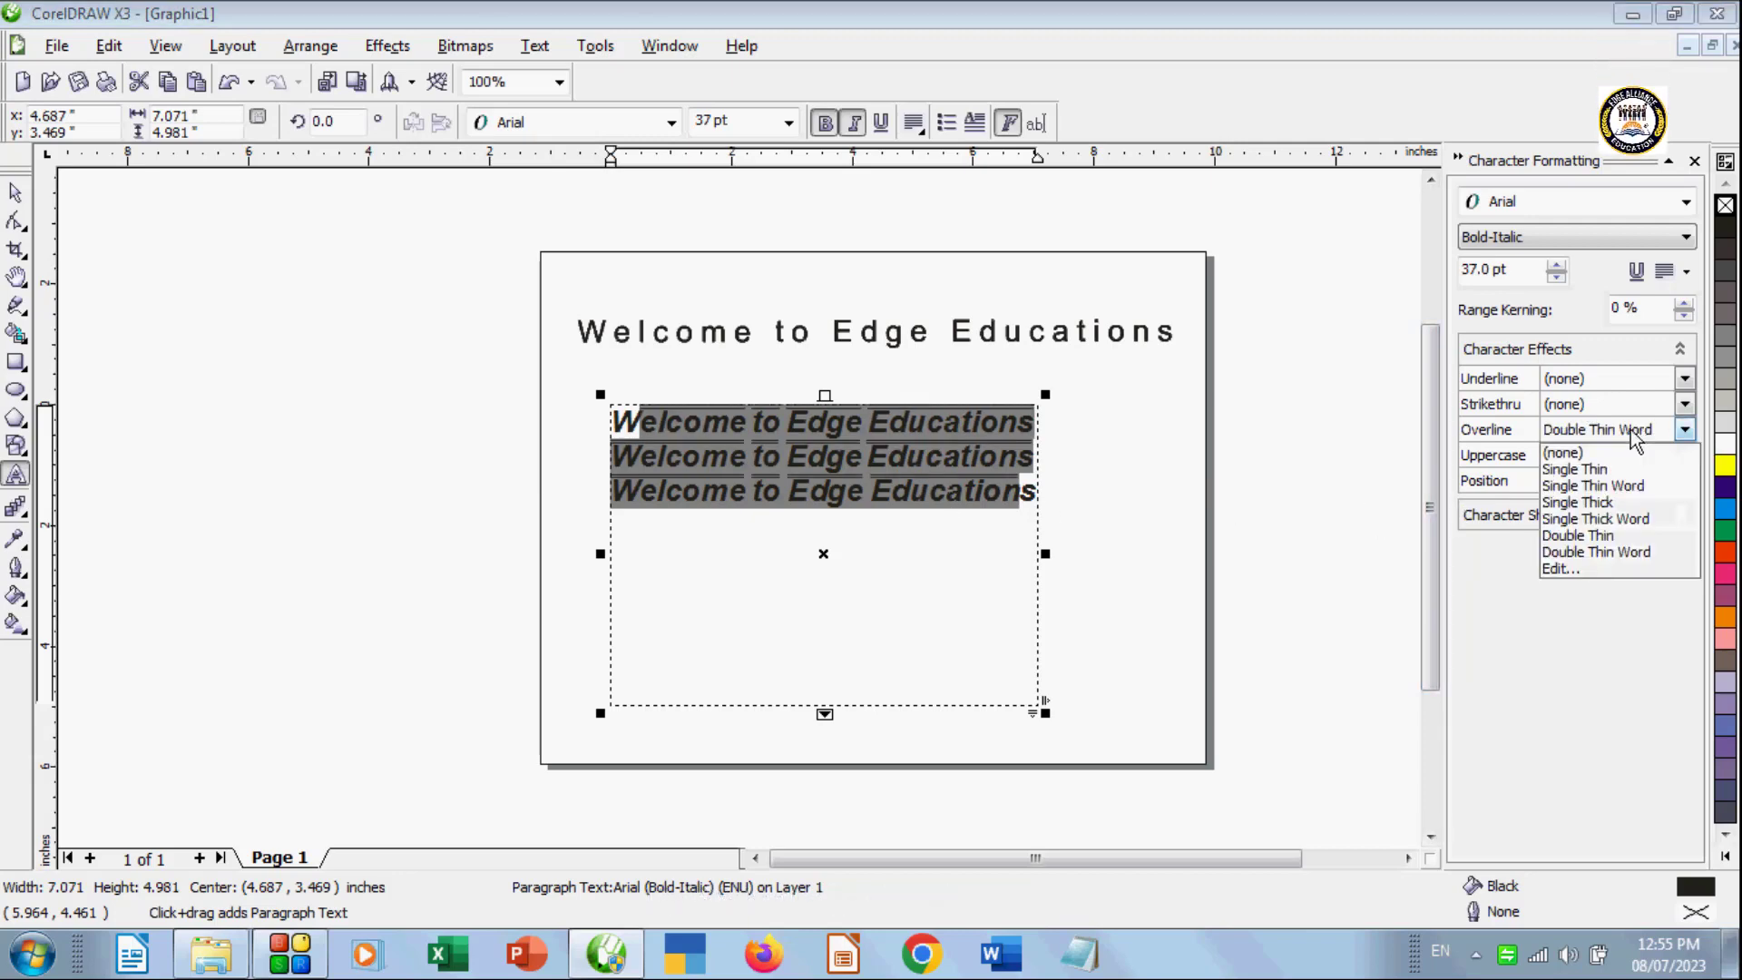
pyautogui.click(1580, 453)
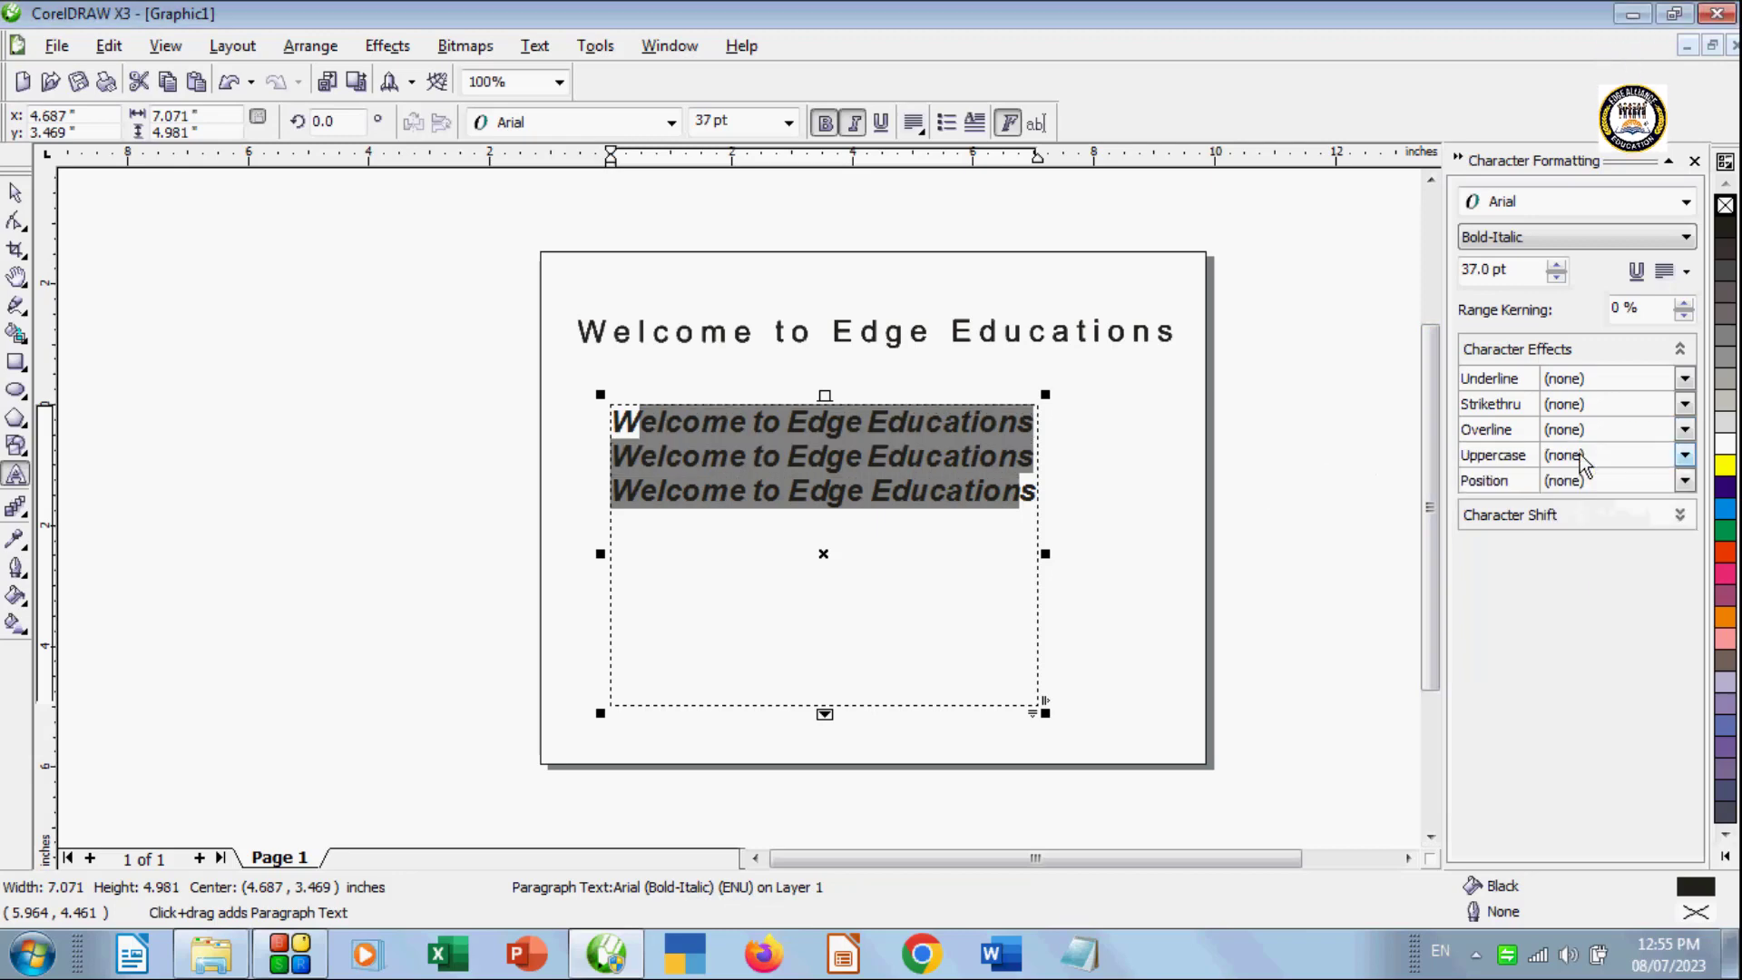
# Step: Select all the paragraph text, set its uppercase effect to All CAPS and widen the text frame to about 9.22 inches
pyautogui.click(1624, 461)
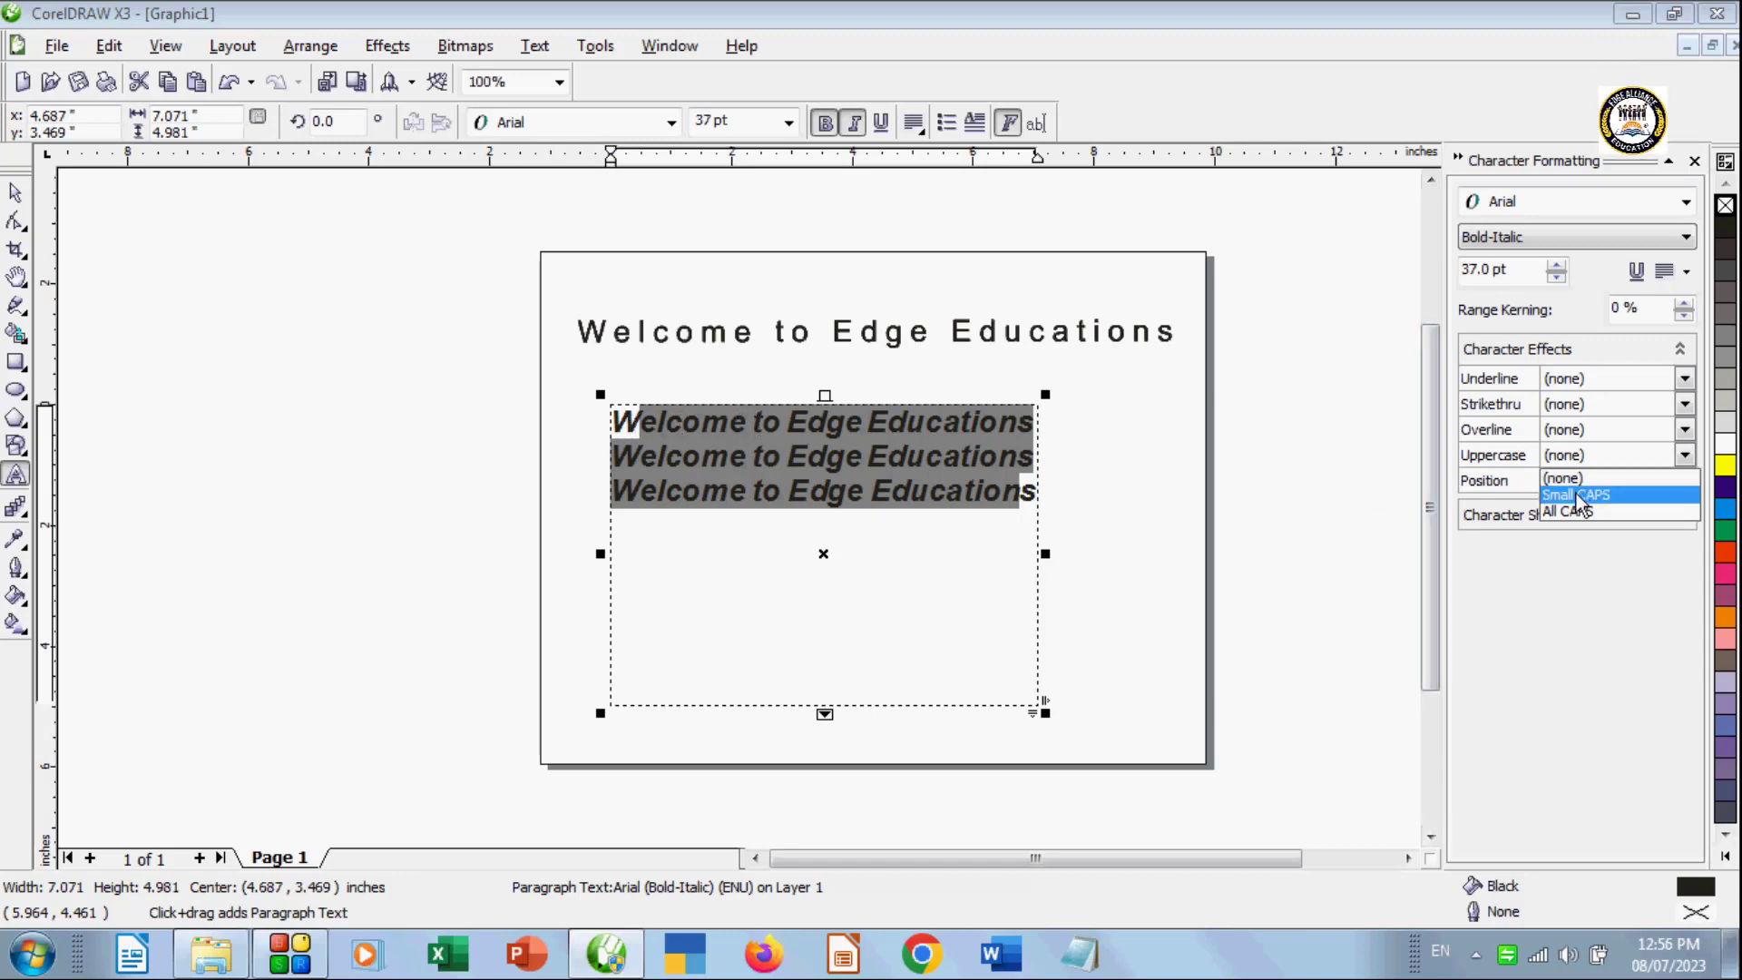
pyautogui.click(1027, 493)
pyautogui.click(973, 480)
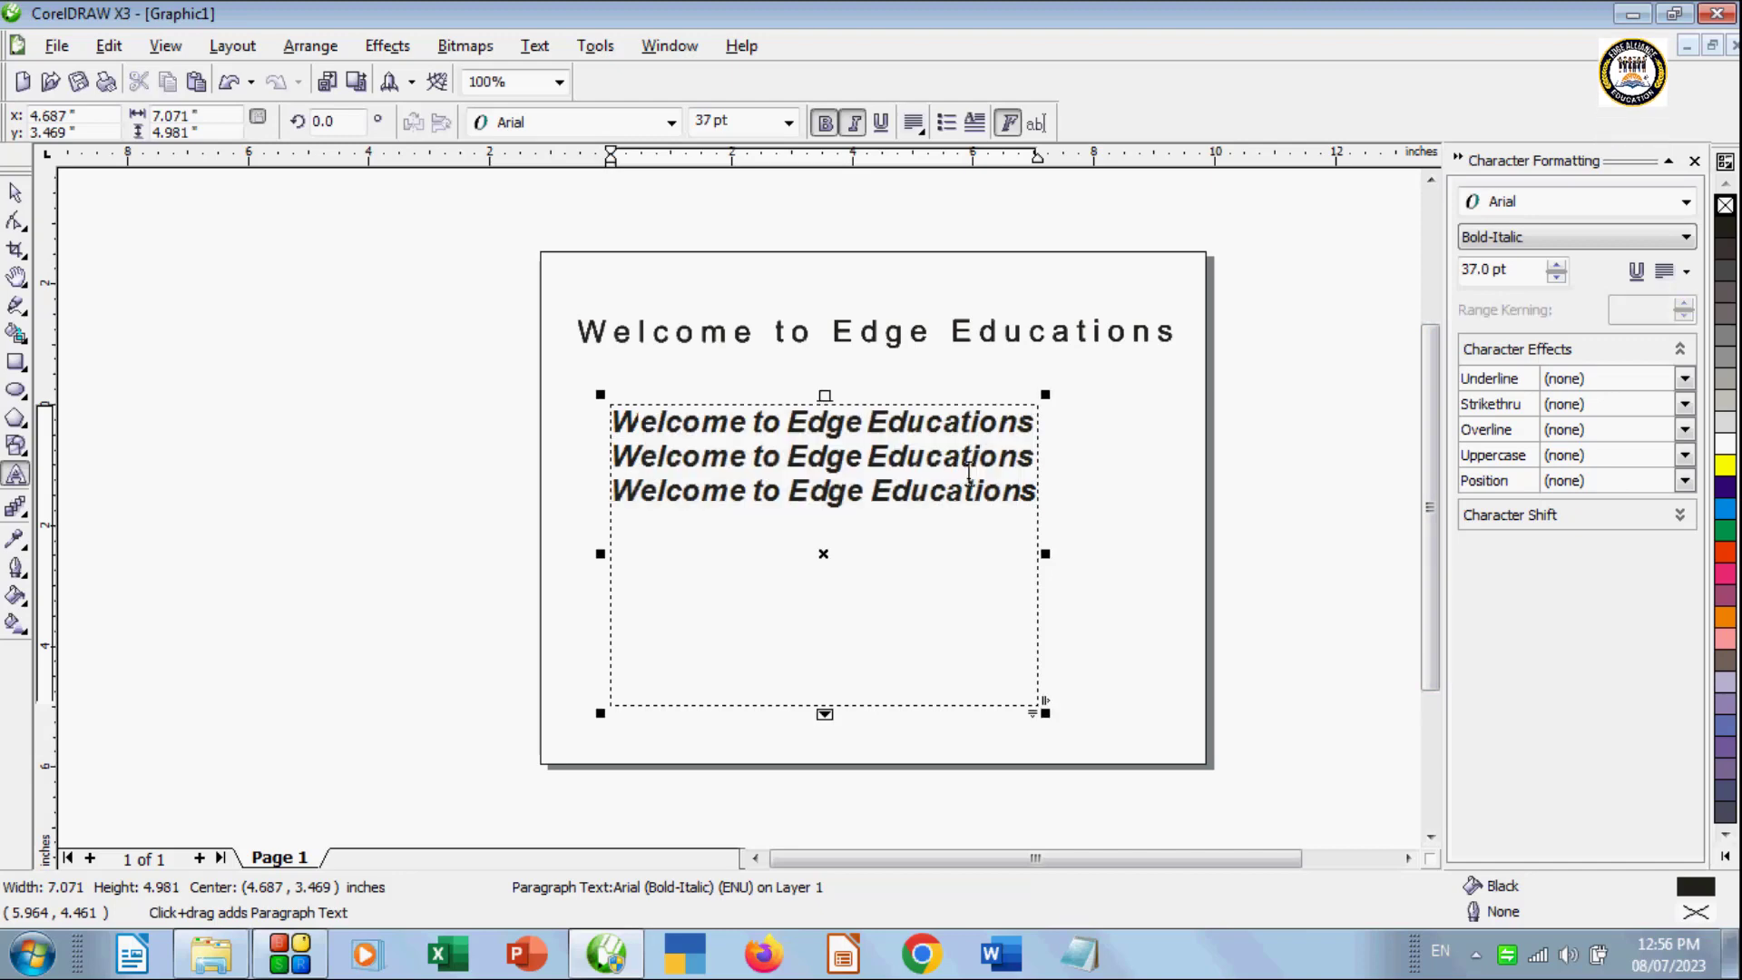
pyautogui.hotkey('ctrl', 'a')
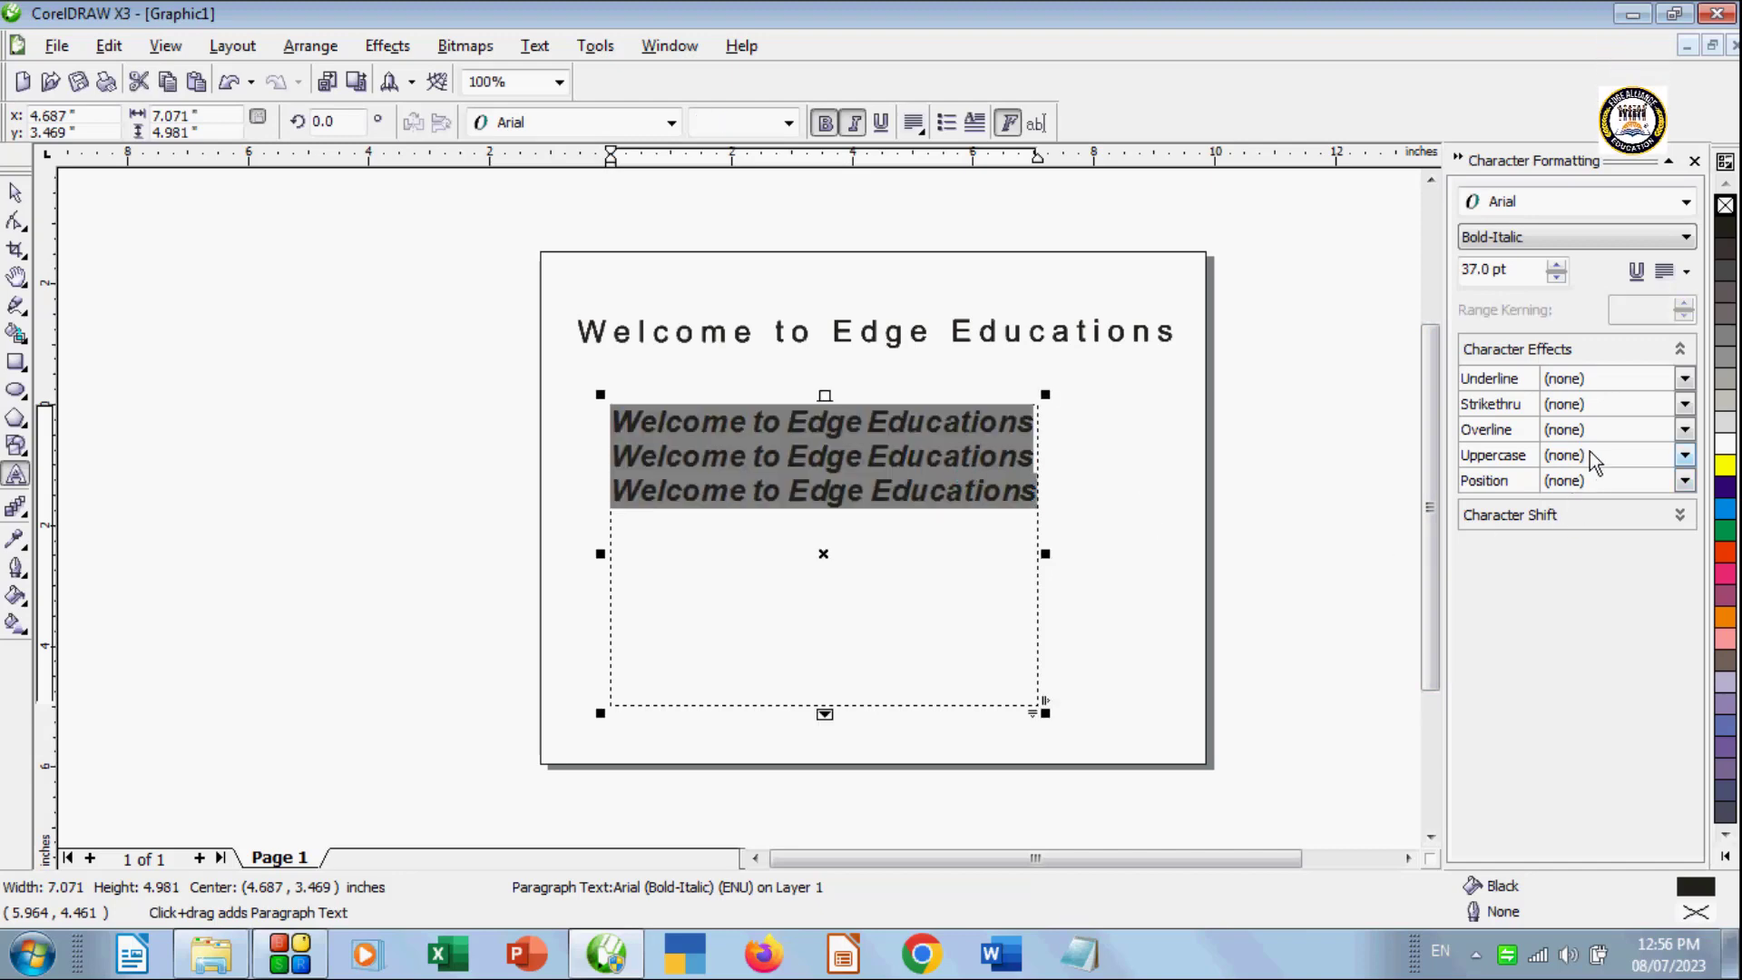
pyautogui.click(1594, 463)
pyautogui.click(1576, 519)
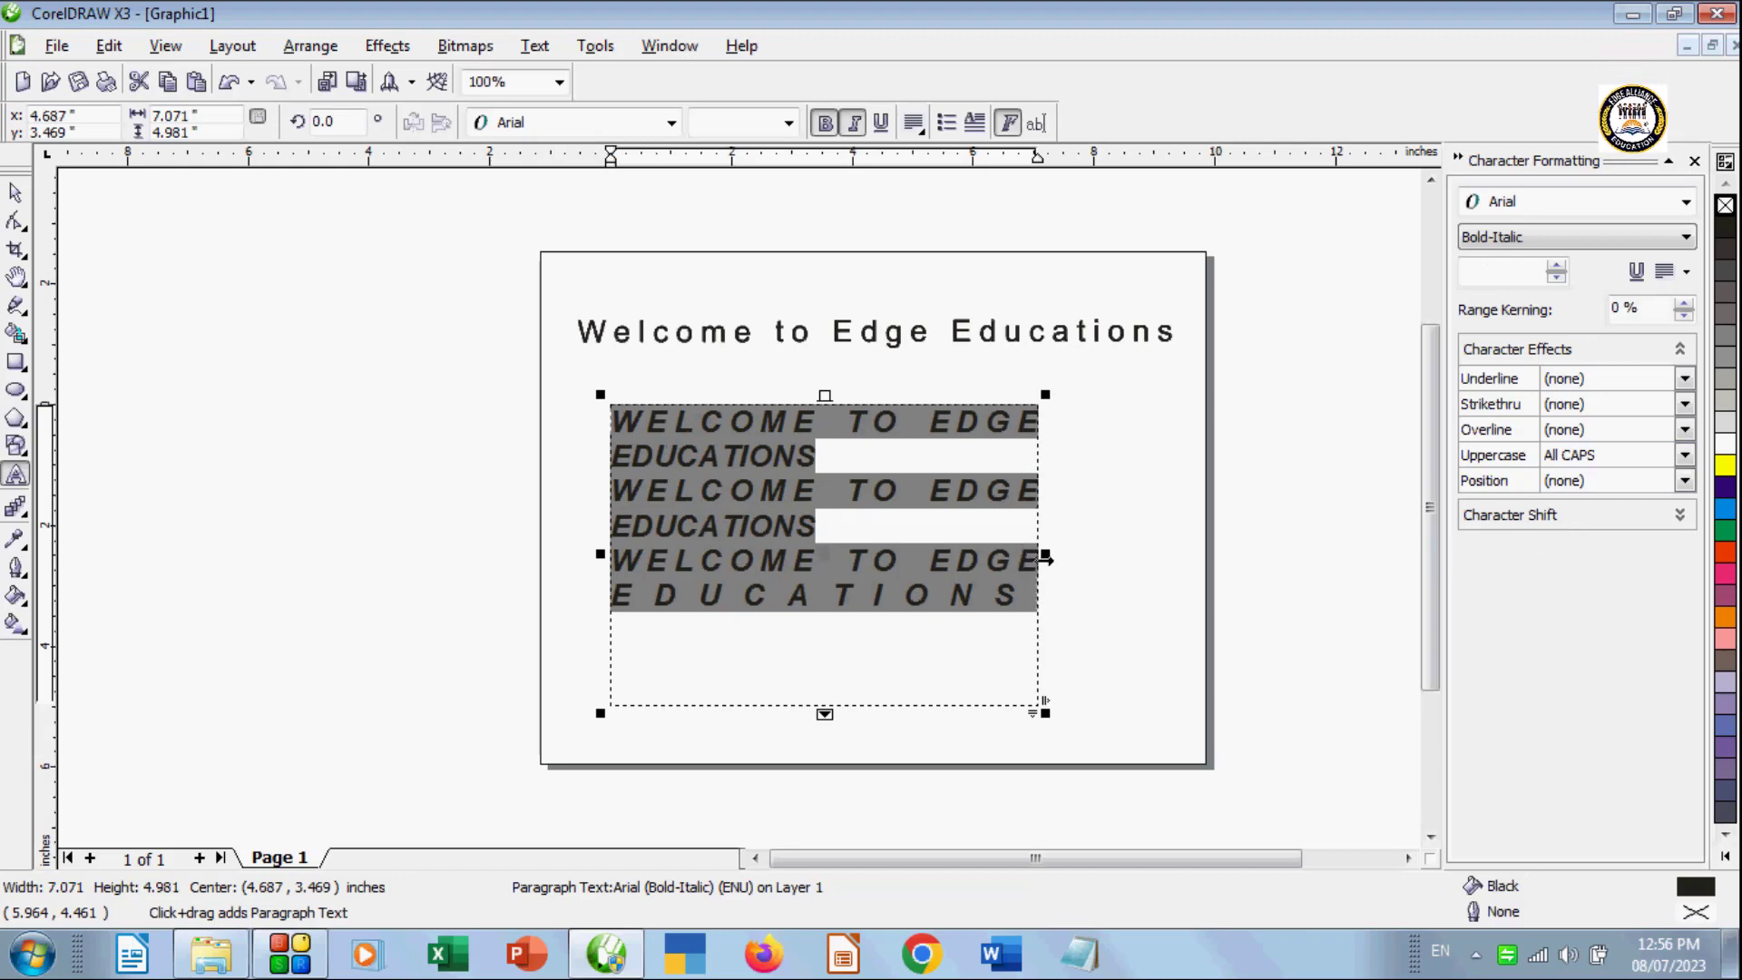
pyautogui.moveTo(1058, 555); pyautogui.dragTo(1175, 554)
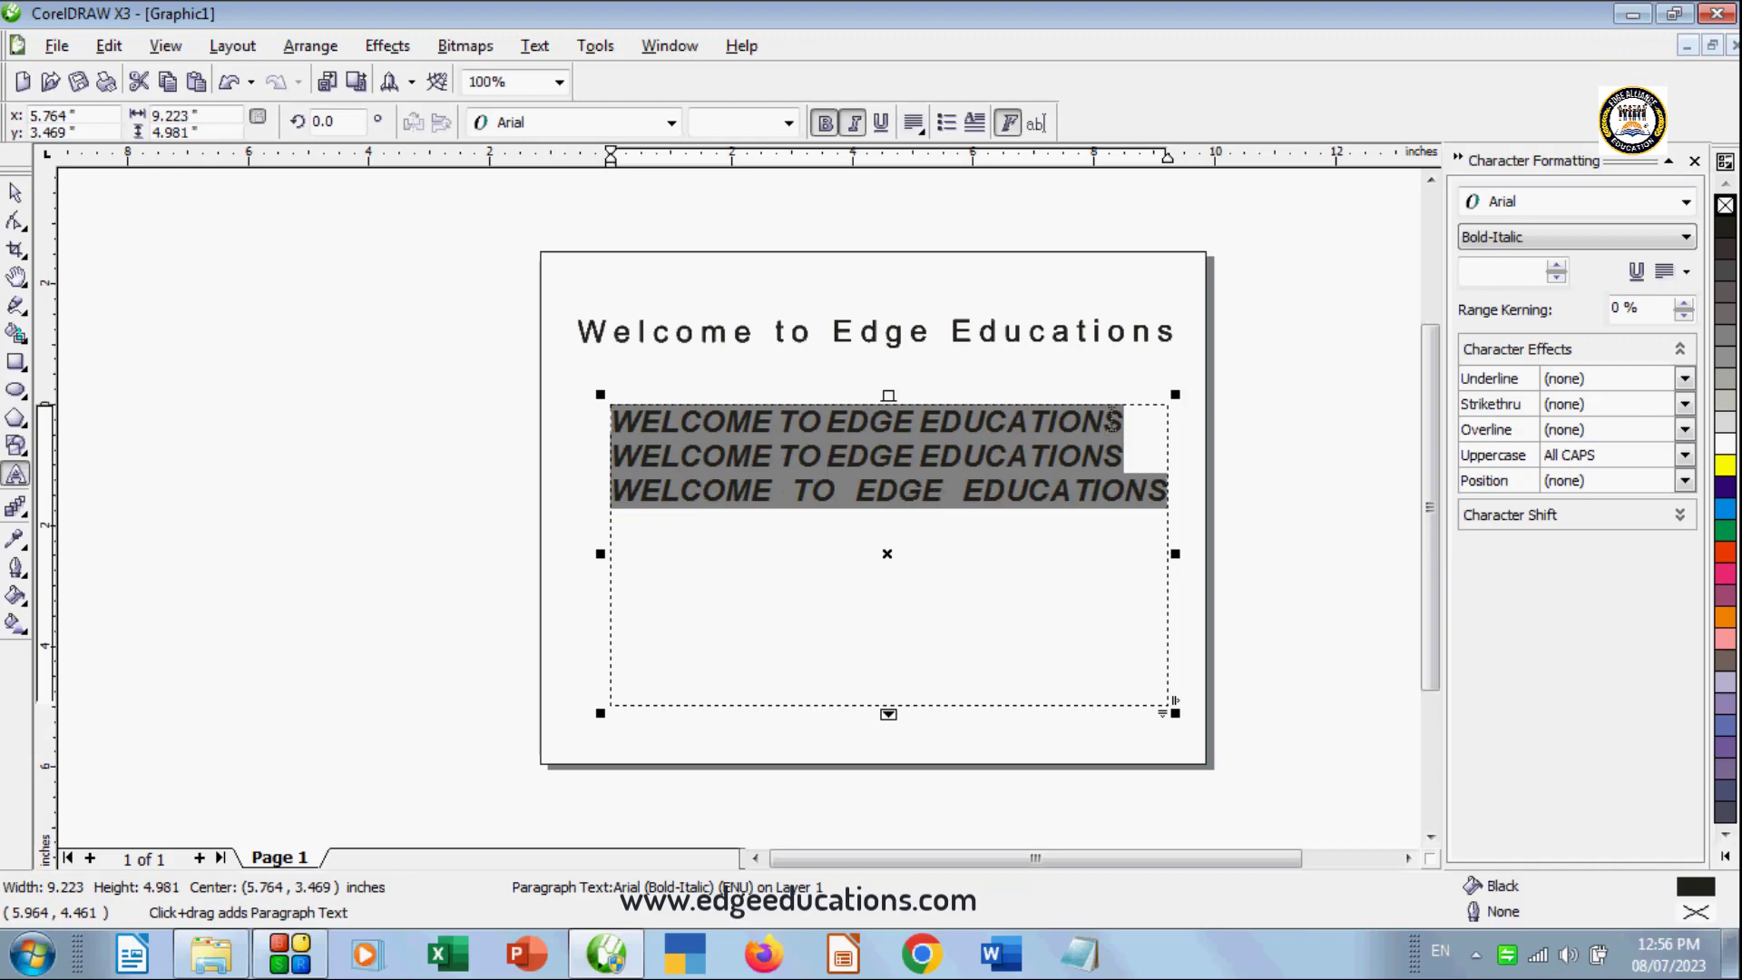
# Step: Try the Small CAPS uppercase effect on the selected paragraph text and set the effect to (none)
pyautogui.click(1622, 479)
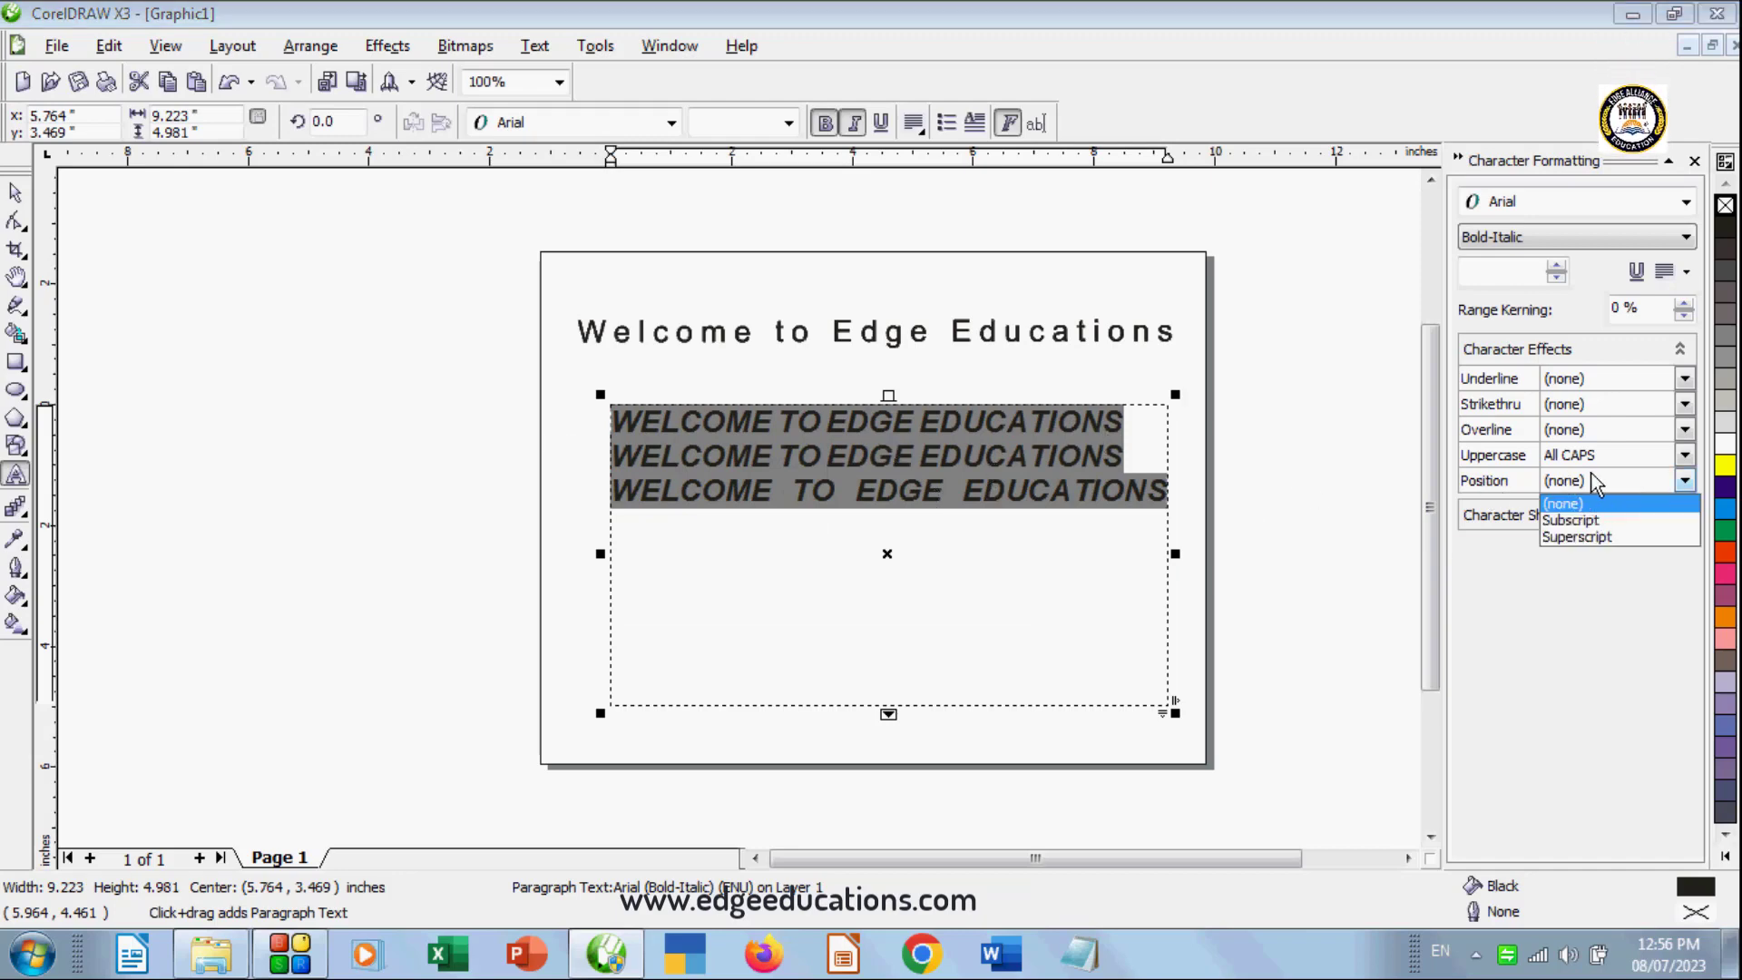
pyautogui.click(1601, 455)
pyautogui.click(1601, 455)
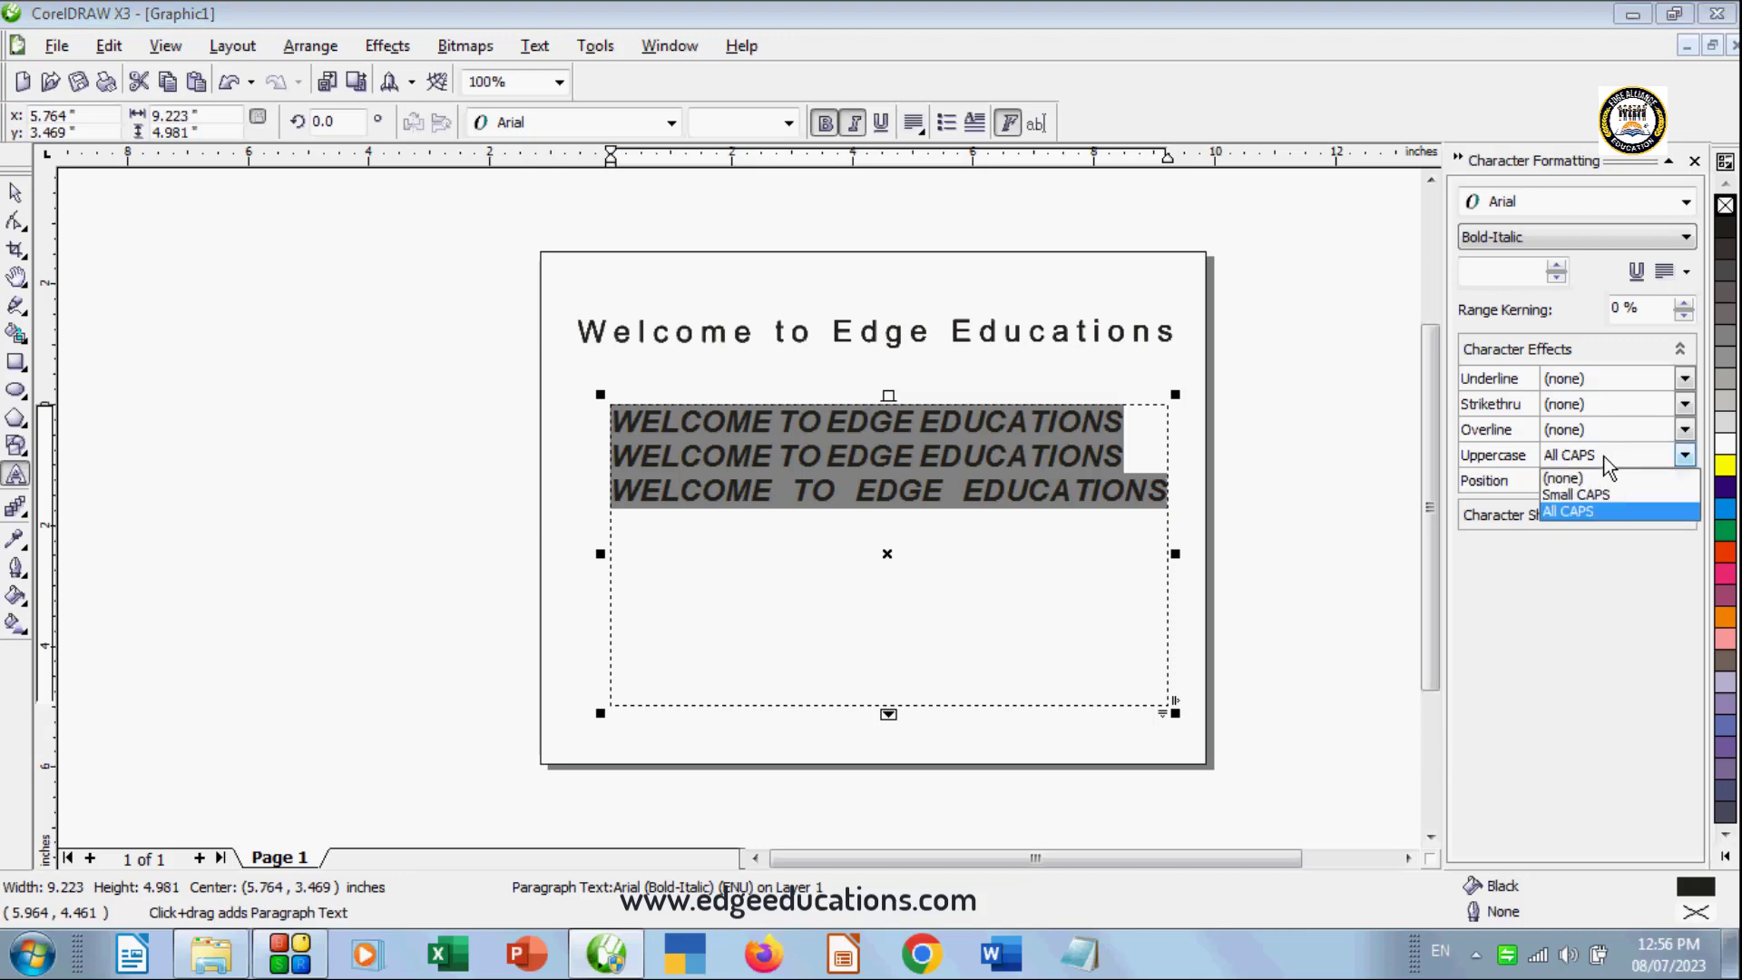
pyautogui.click(1573, 493)
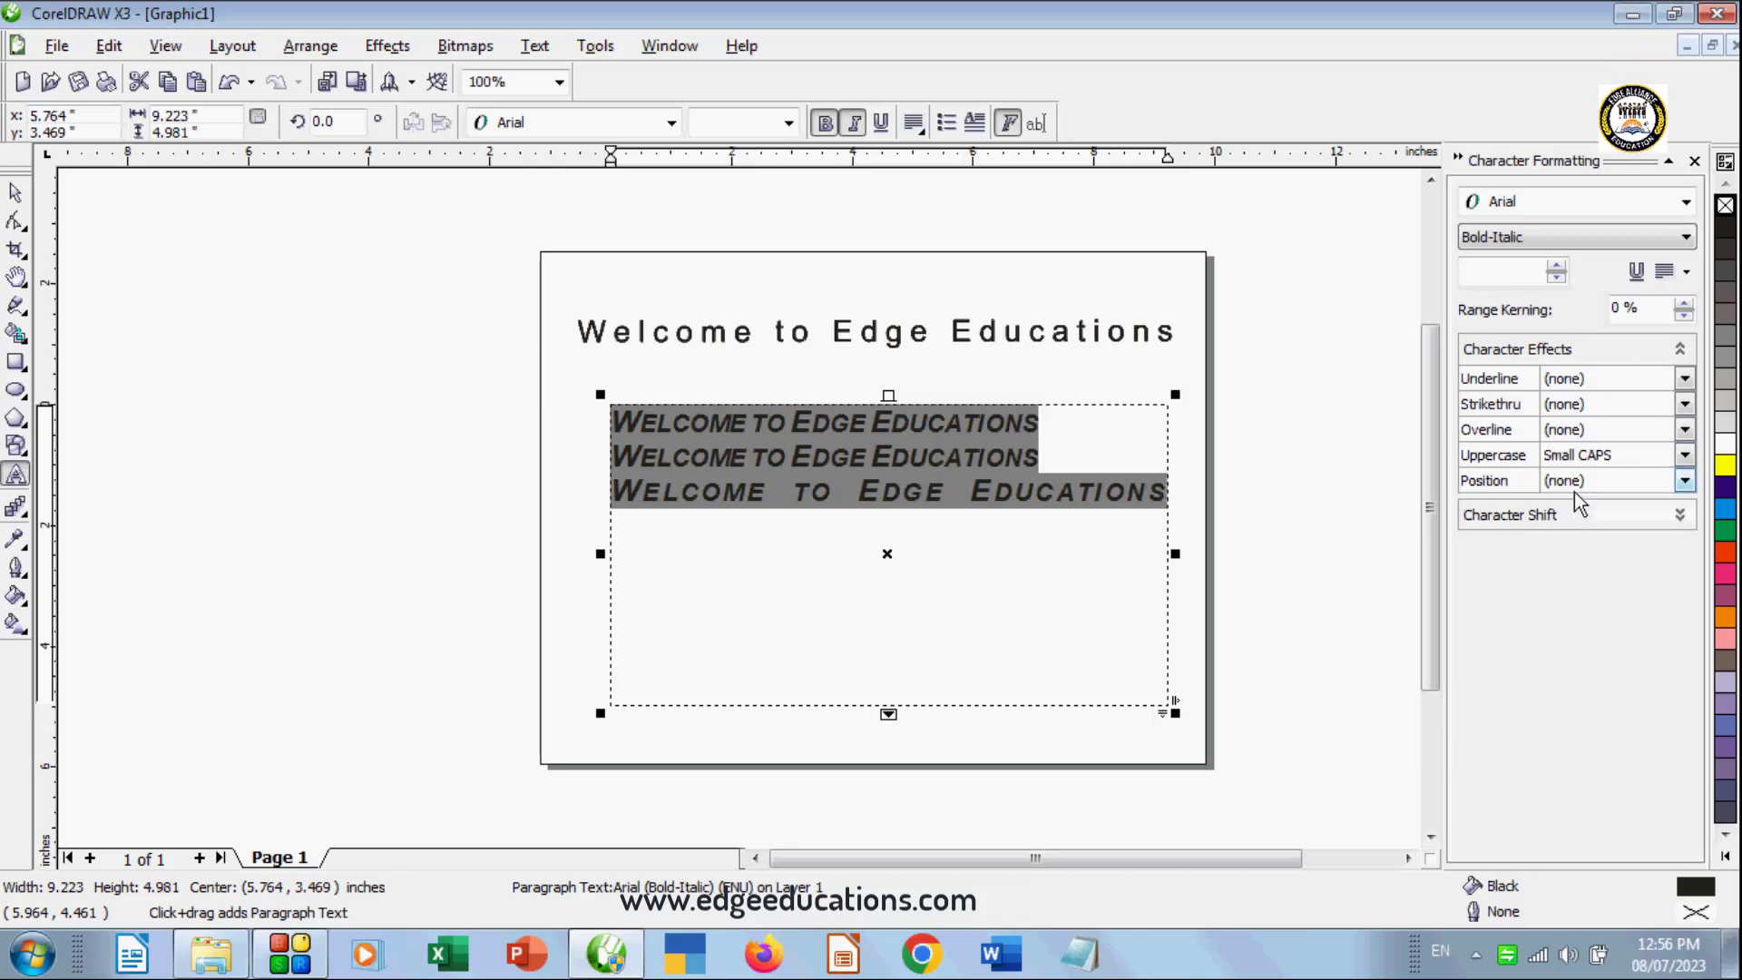
pyautogui.click(1645, 431)
pyautogui.click(1477, 480)
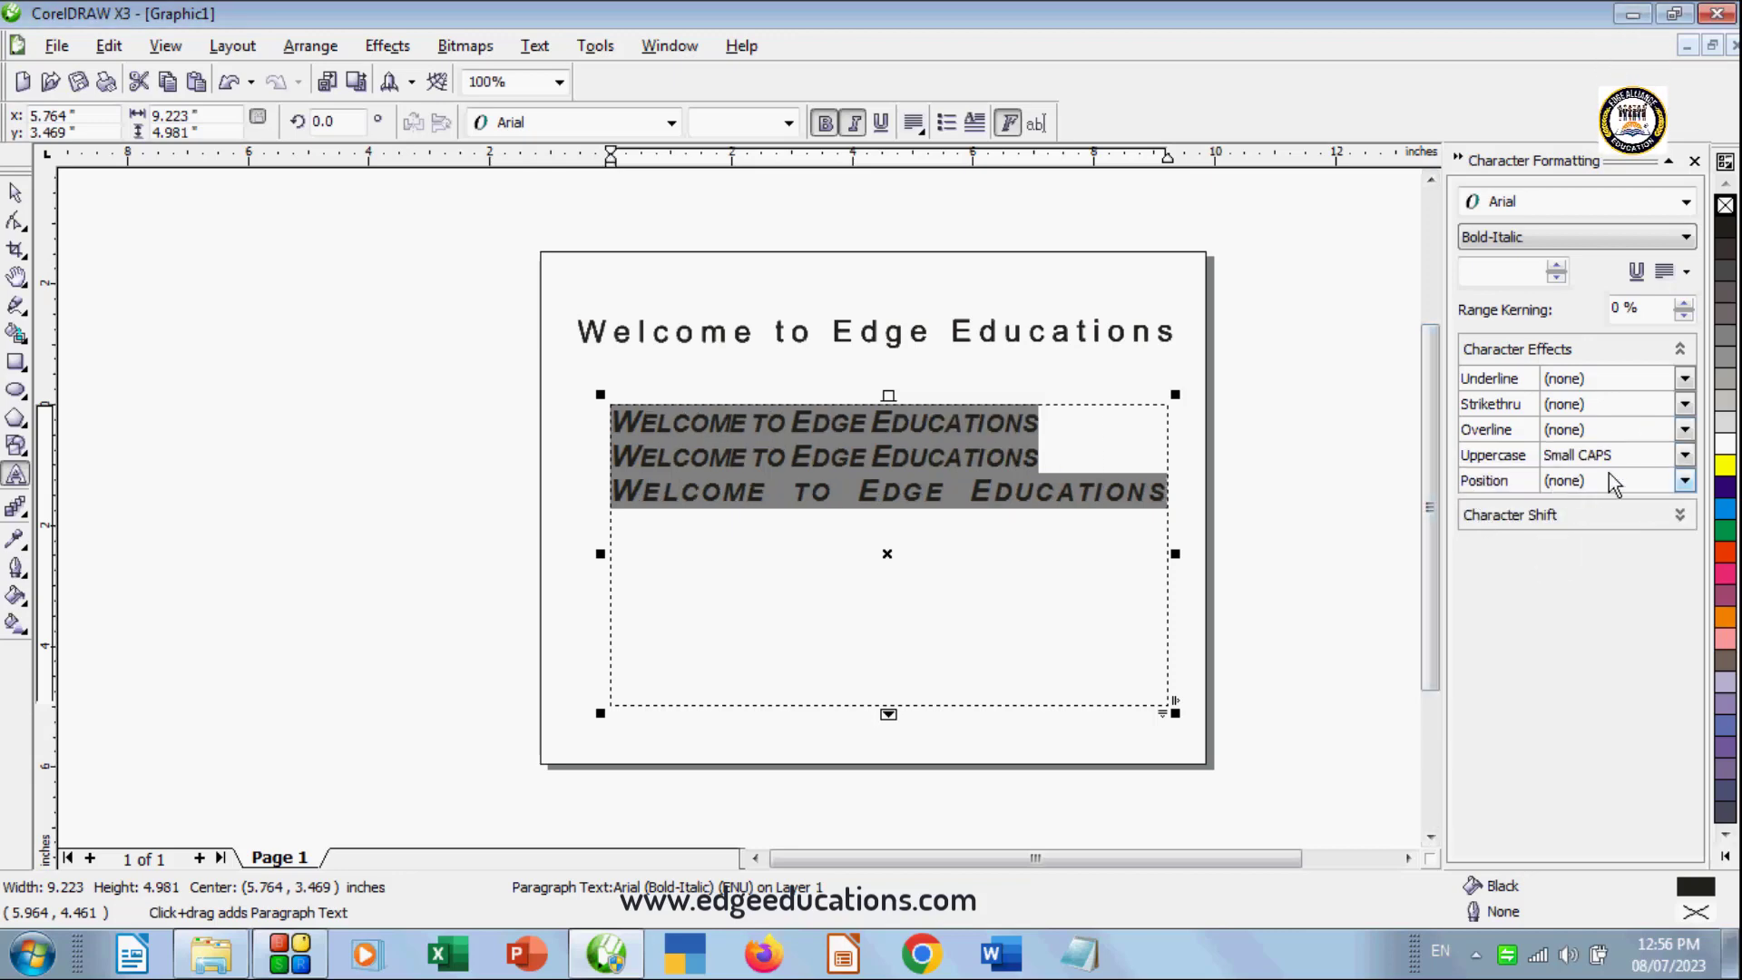
pyautogui.click(1630, 461)
pyautogui.click(1574, 477)
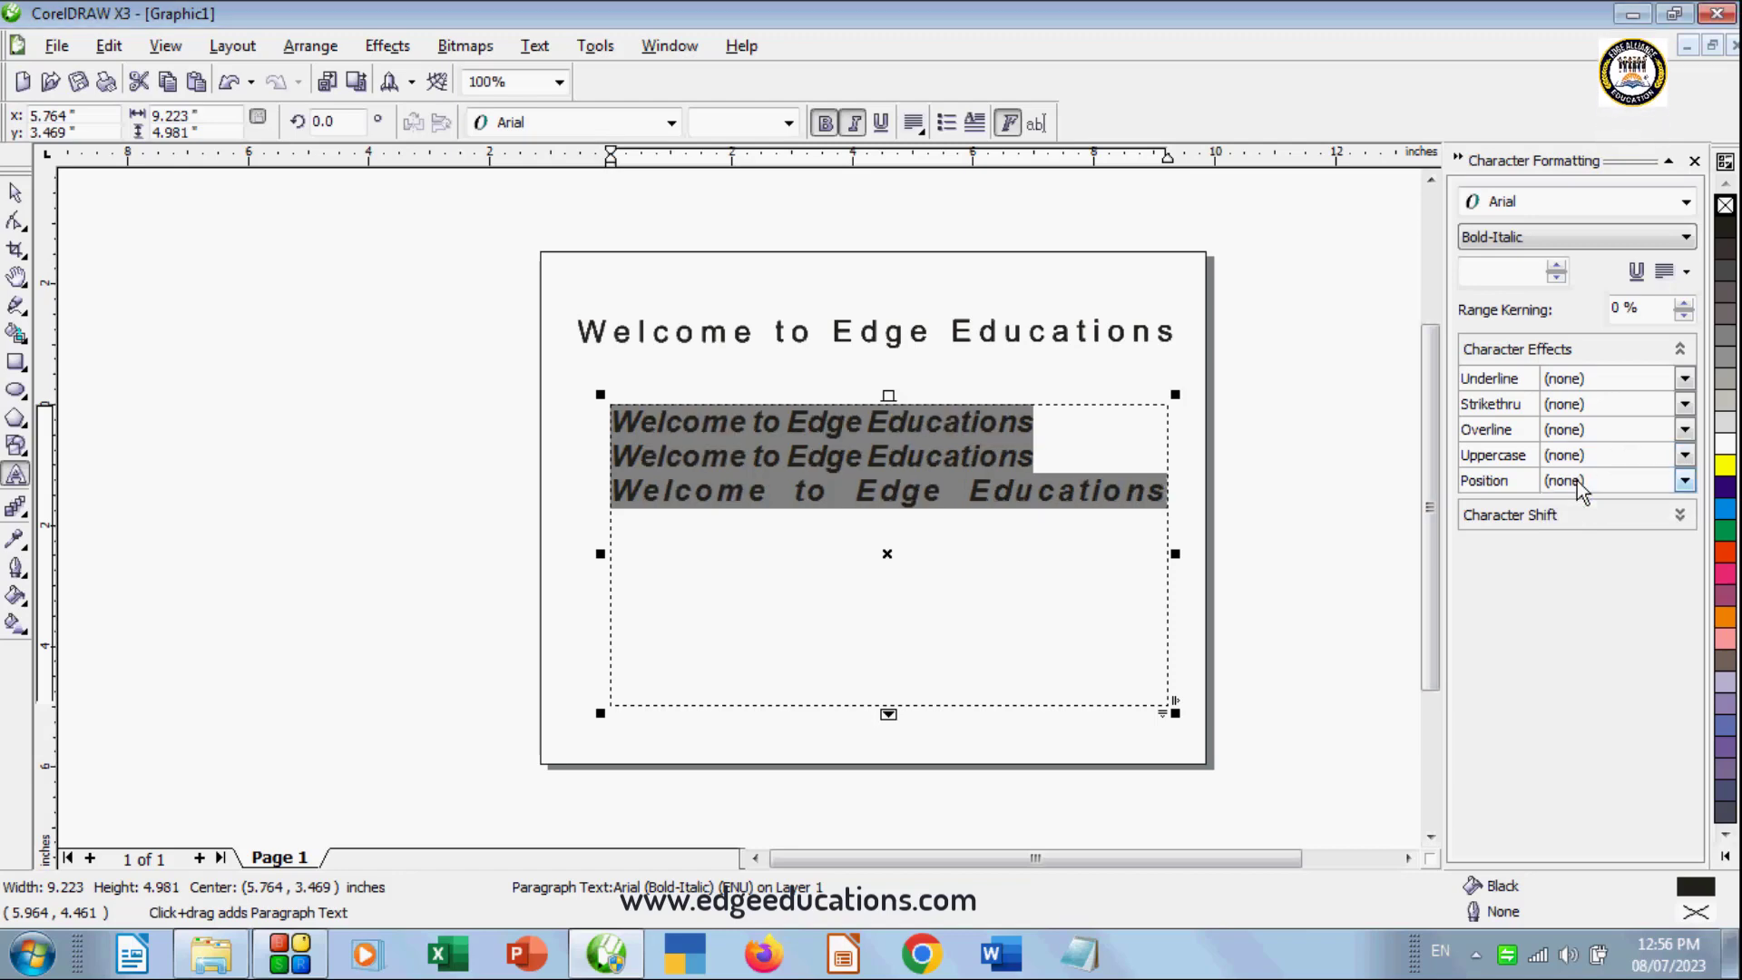
# Step: Add two more "Welcome to Edge Educations" lines after the third line of the paragraph text
pyautogui.click(1599, 483)
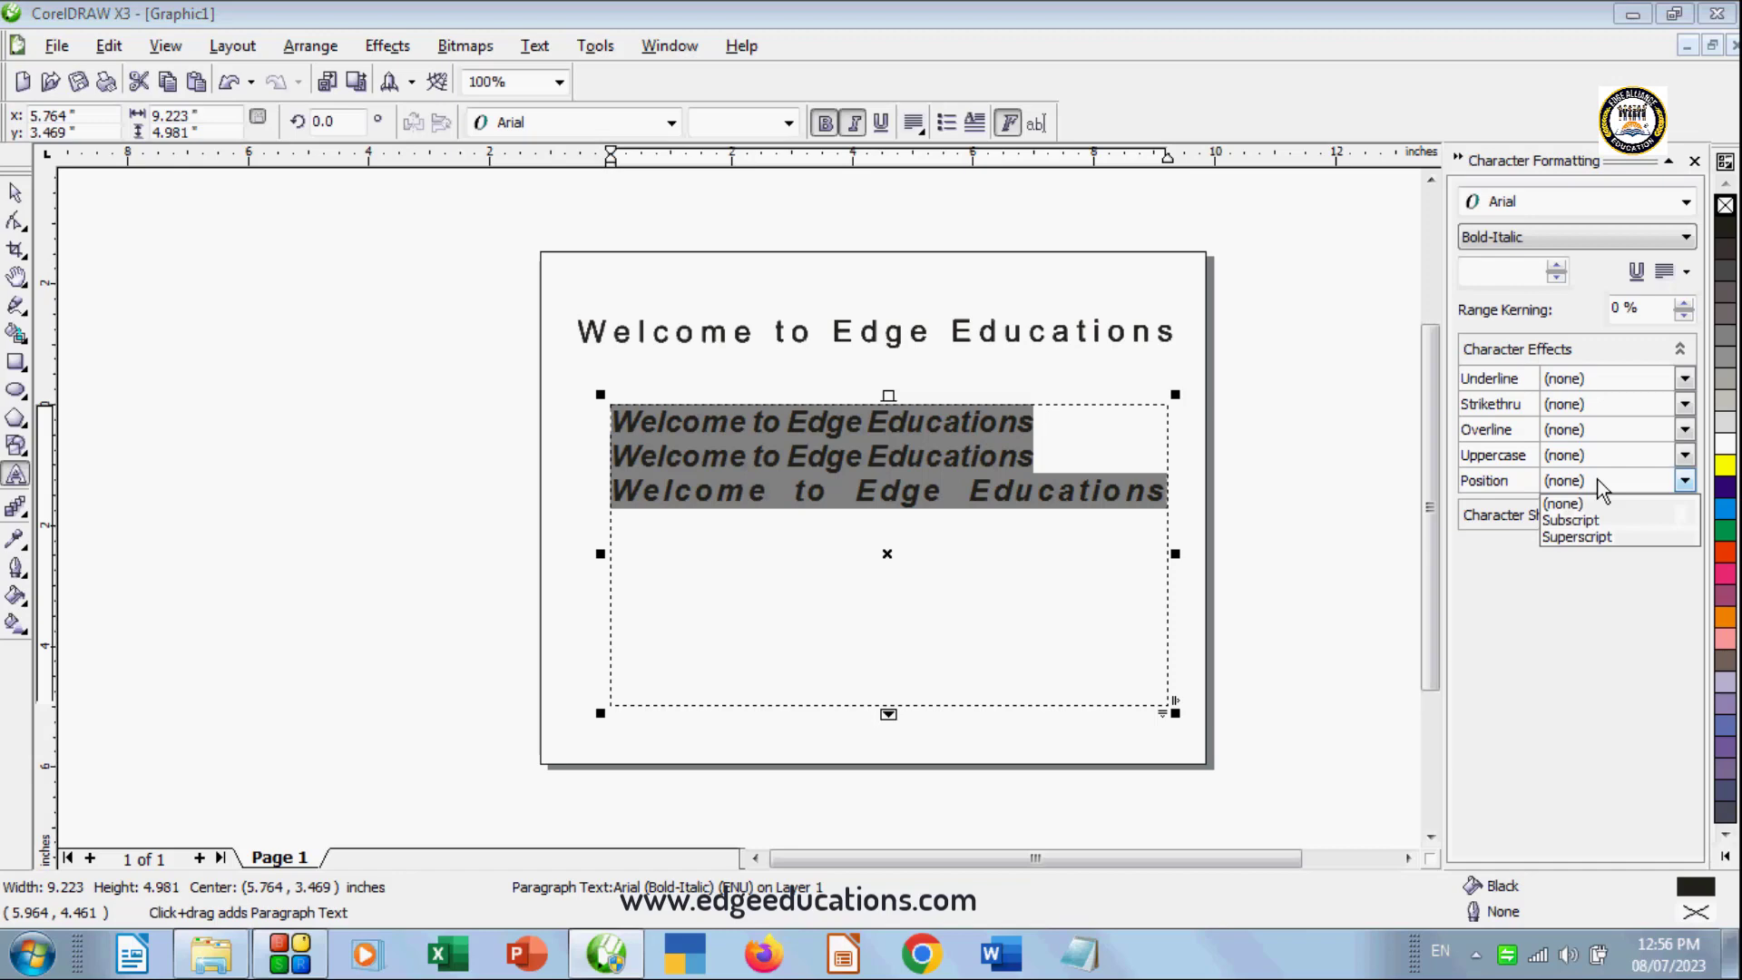
pyautogui.click(924, 589)
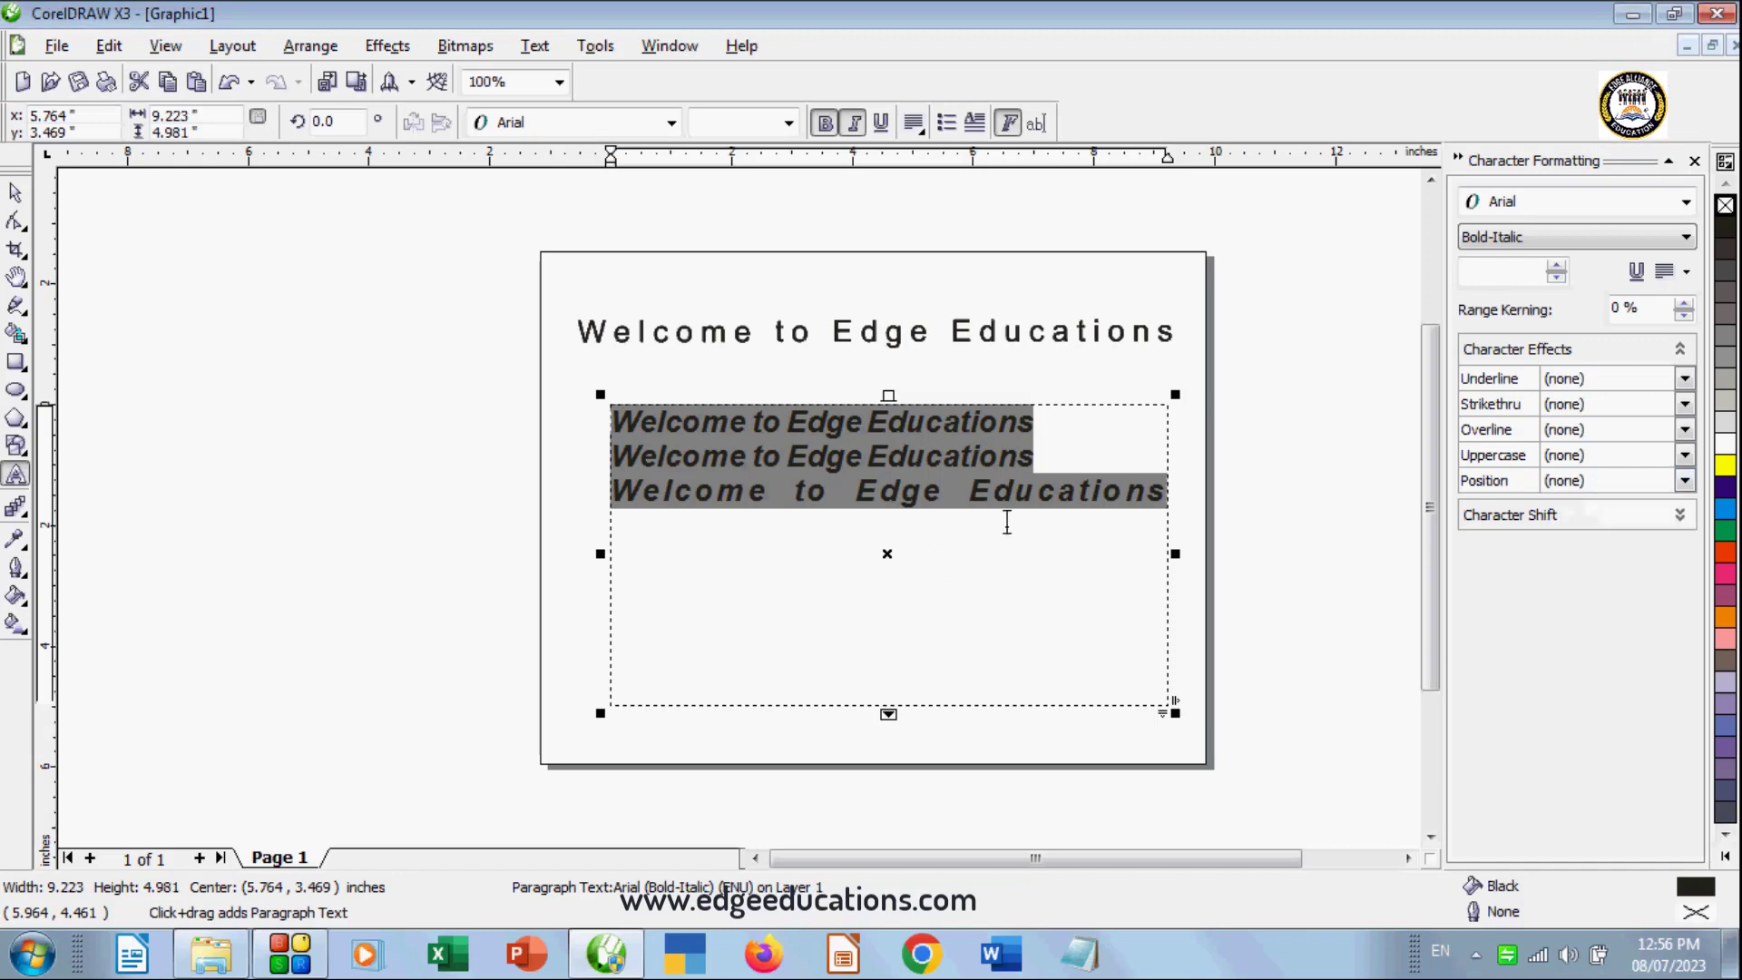
pyautogui.click(1156, 495)
pyautogui.click(1166, 492)
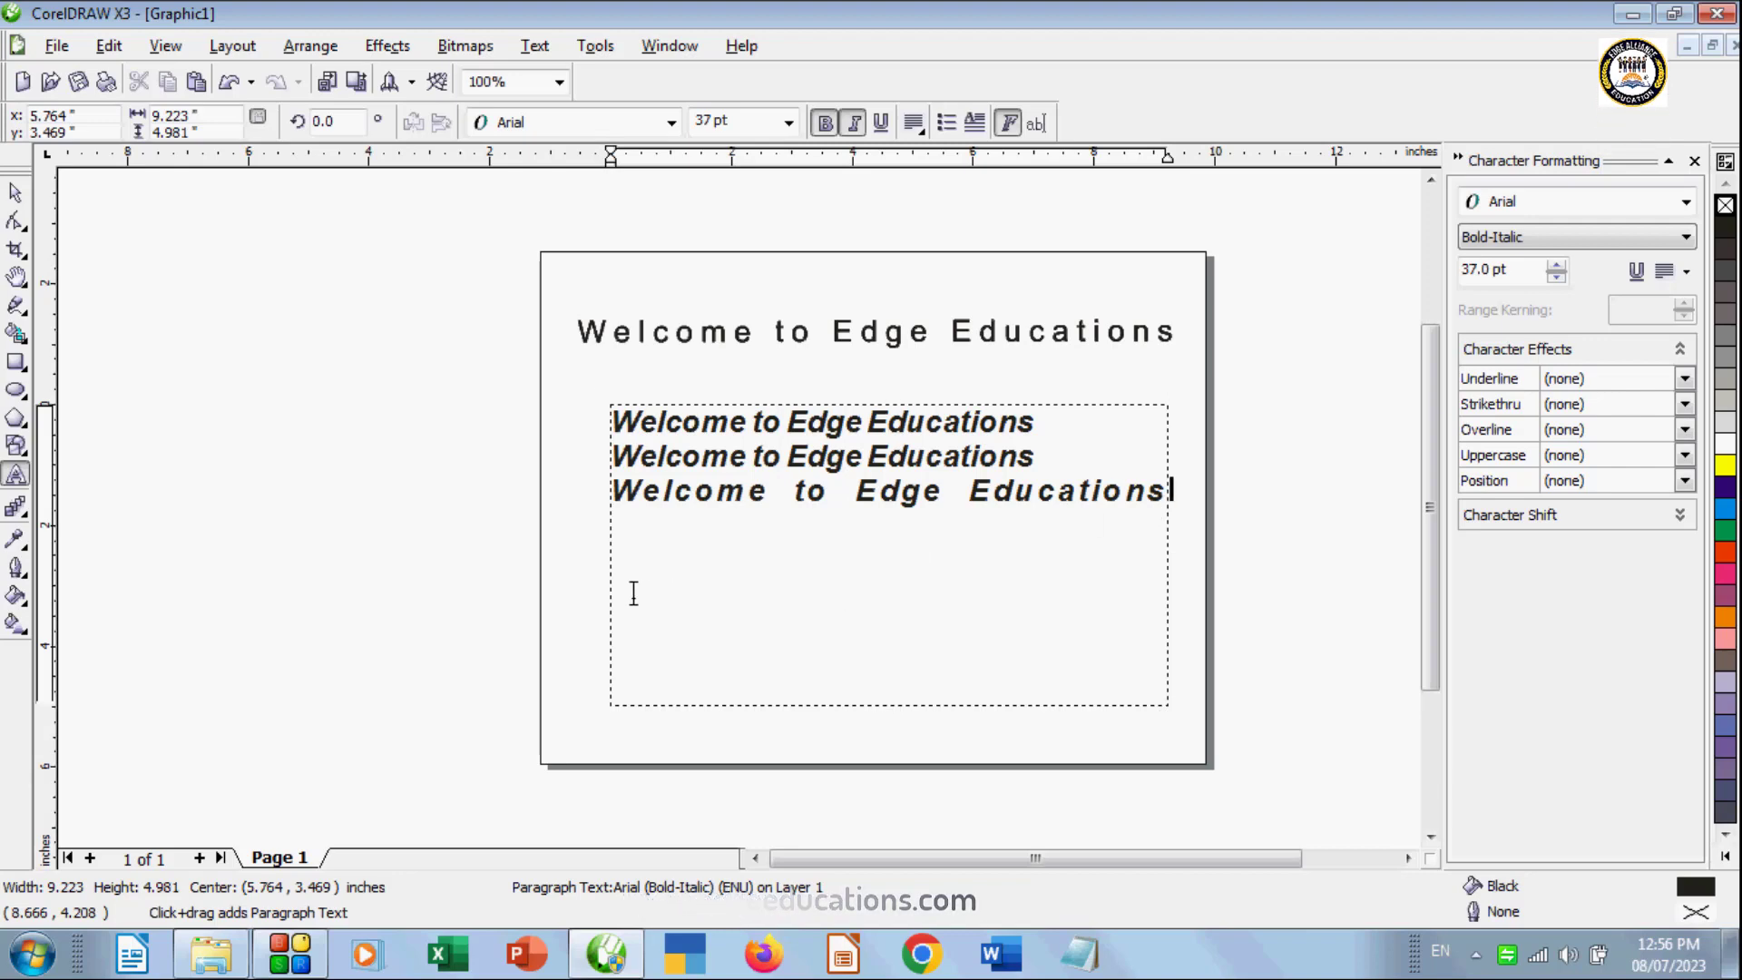
pyautogui.write('Welcome to Edge Educations Welcome to Edge Educations')
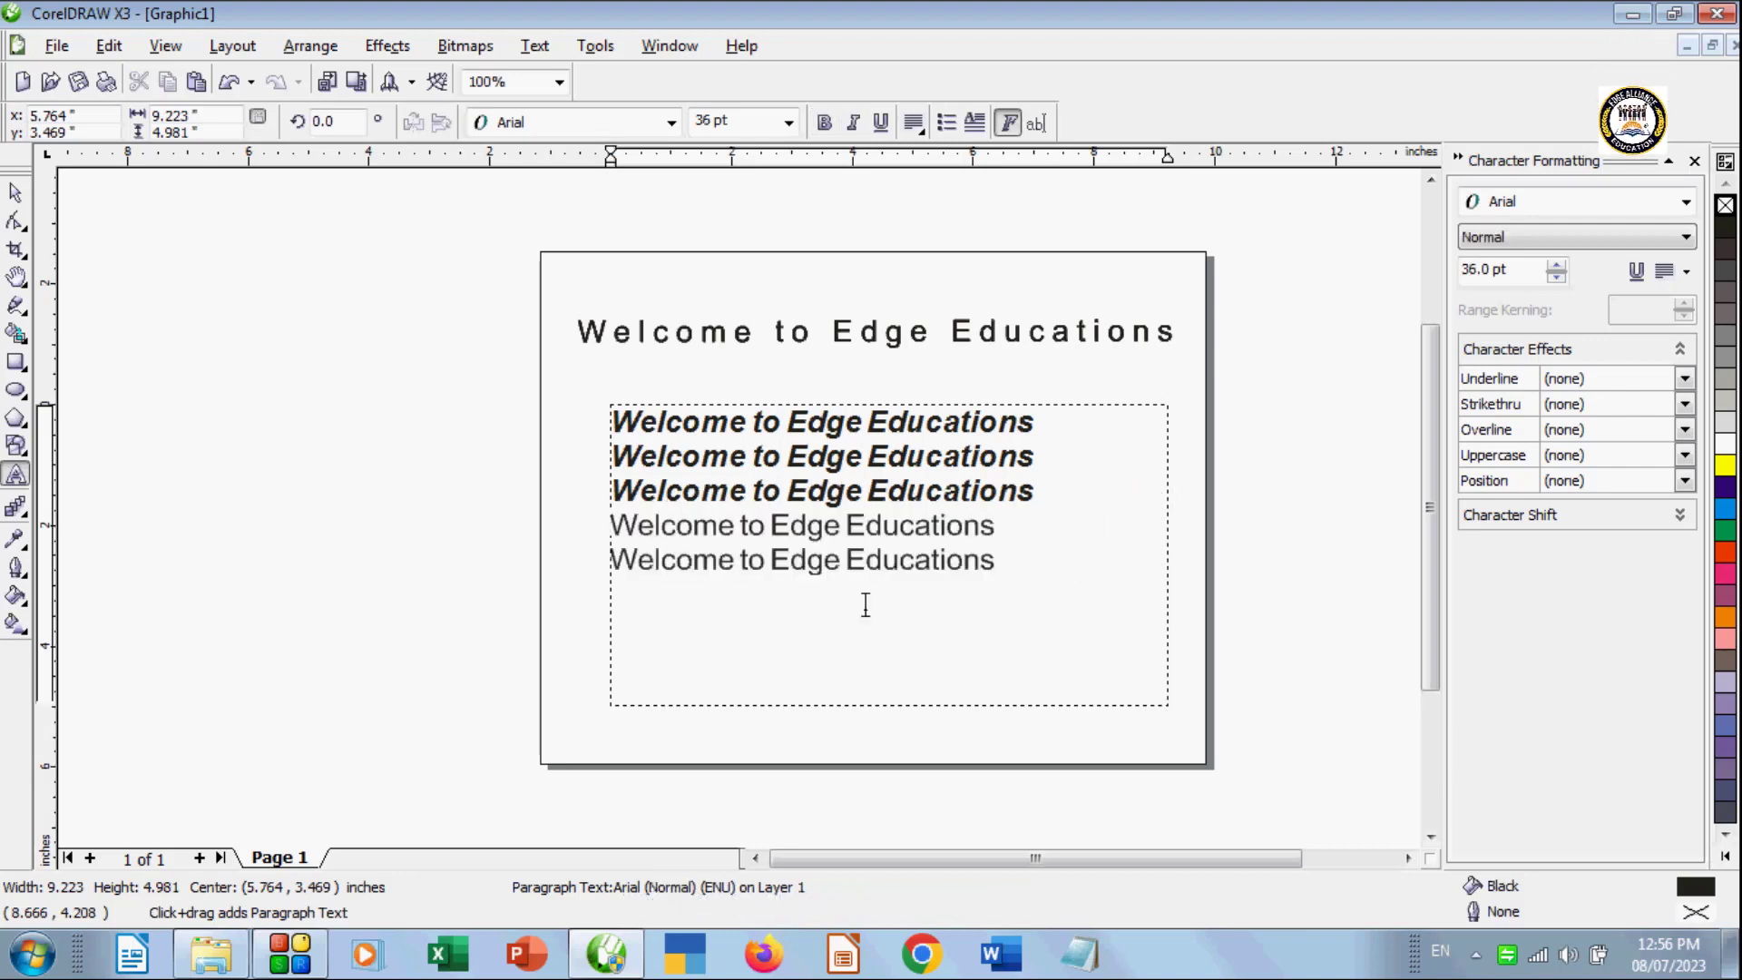
# Step: Add a new line reading "h2o" below the paragraph lines and set the position of its 2 to Subscript
pyautogui.press('Return')
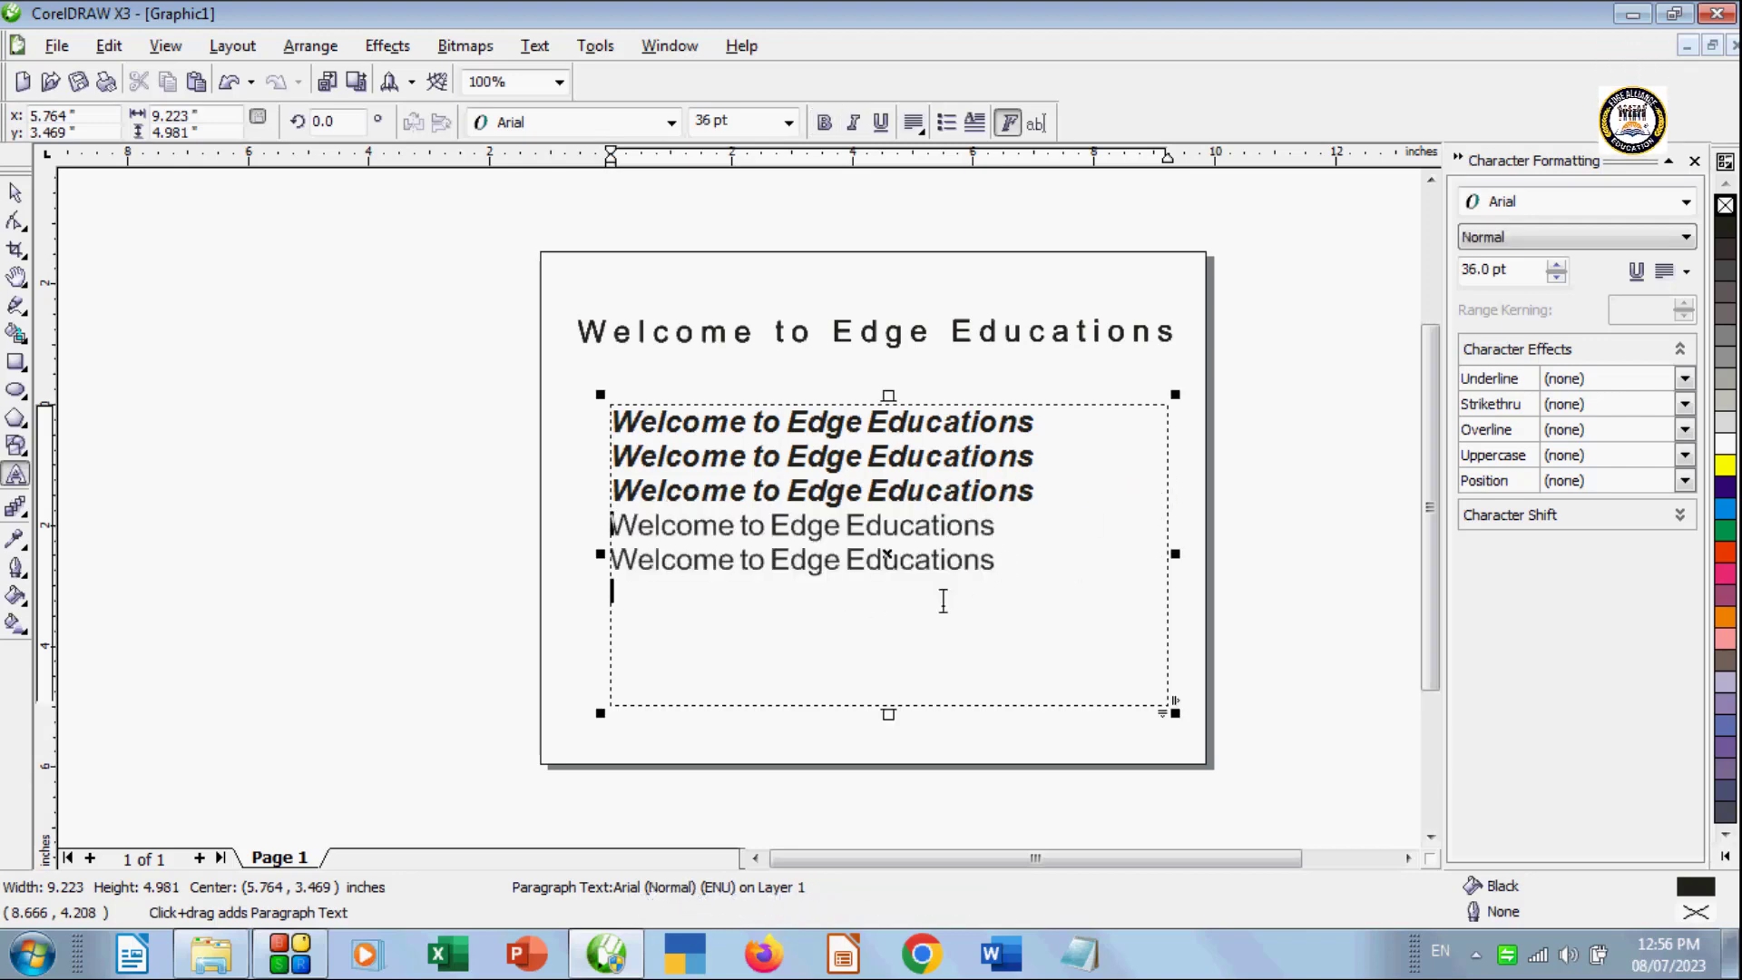
pyautogui.write('h2o')
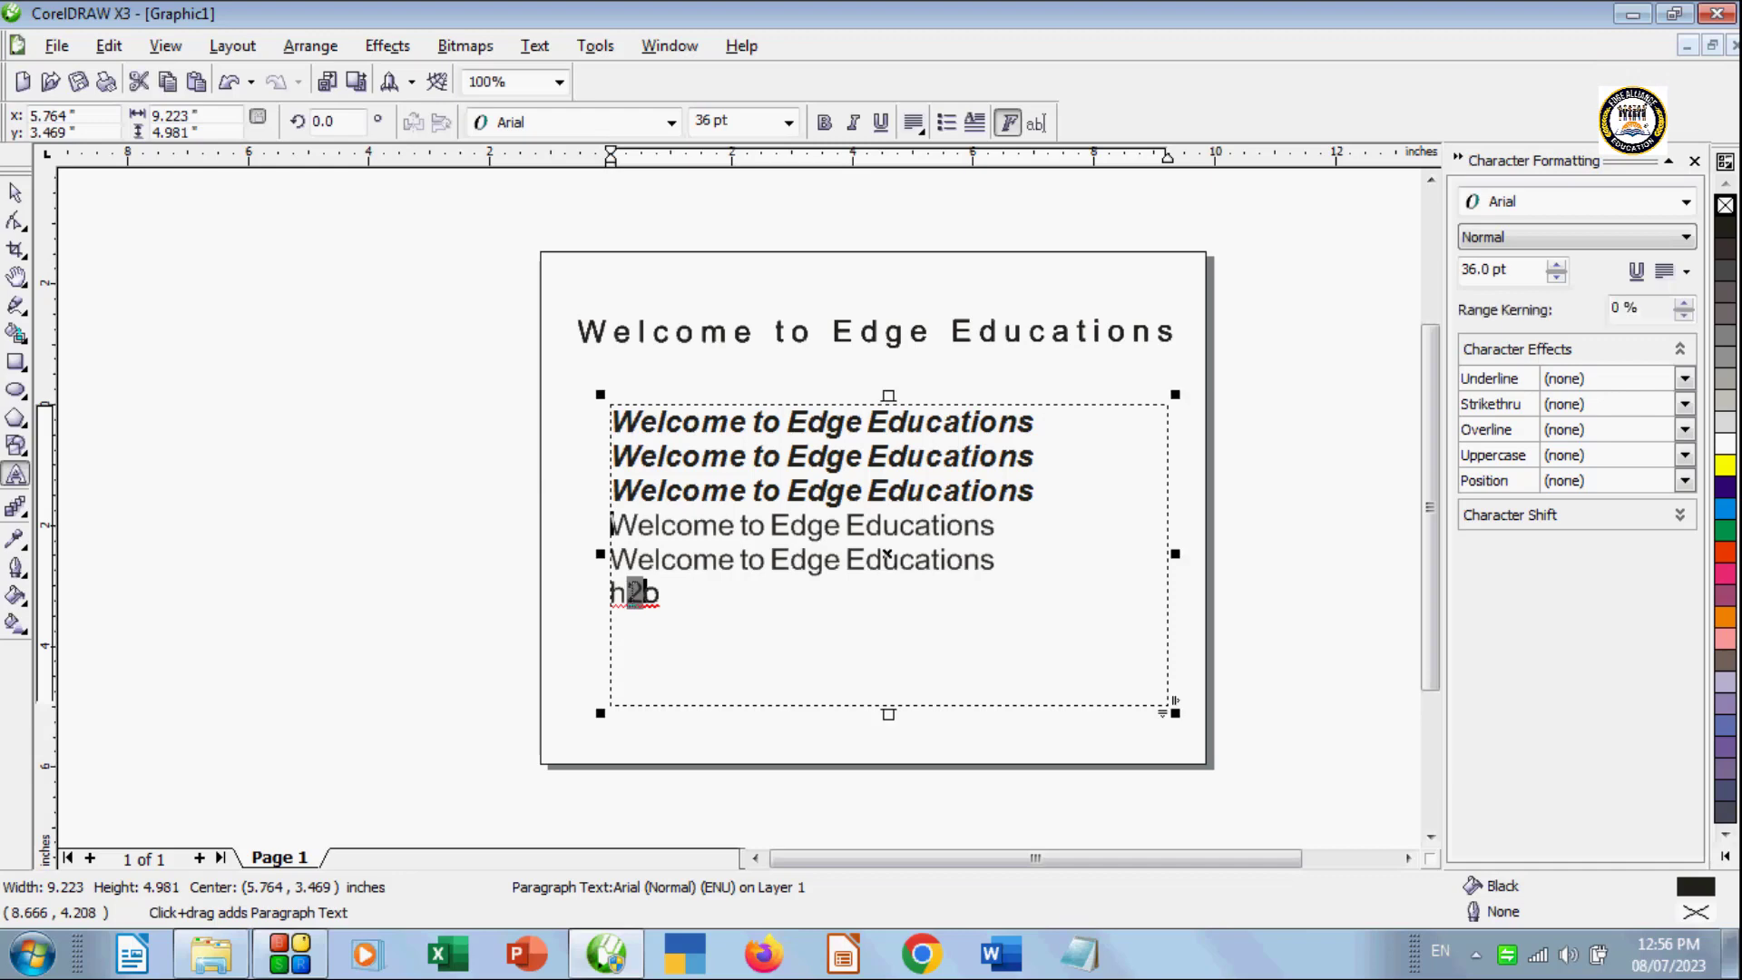
pyautogui.click(1635, 481)
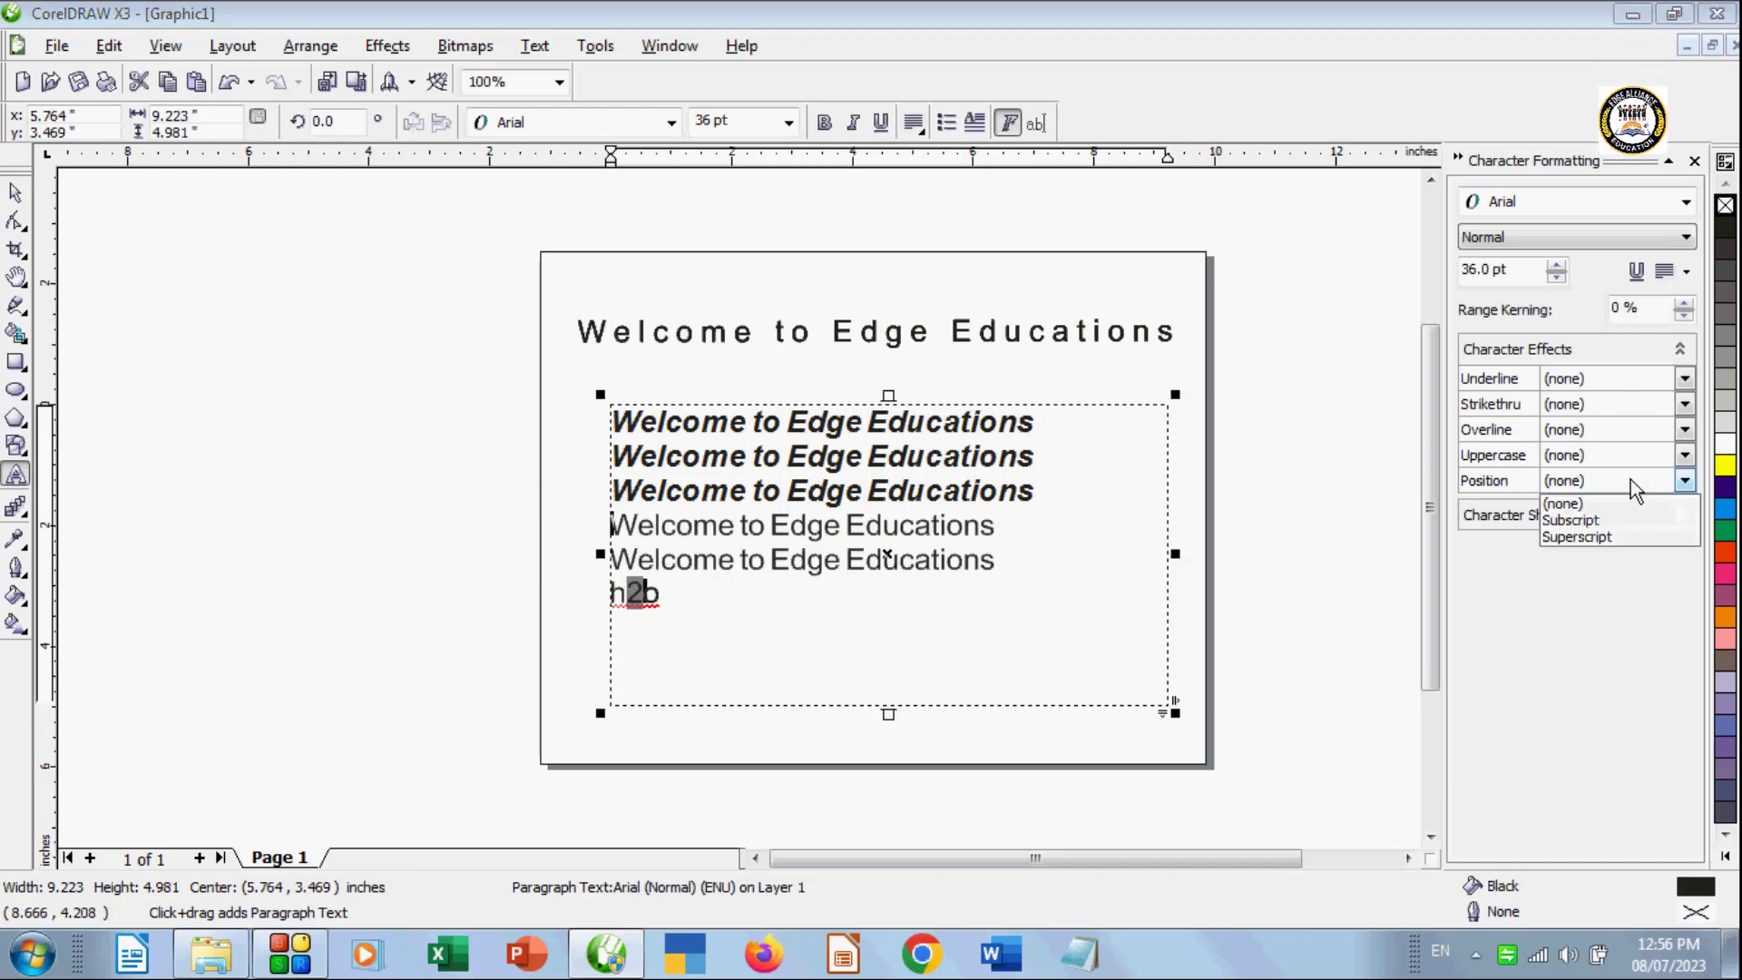
pyautogui.click(1579, 522)
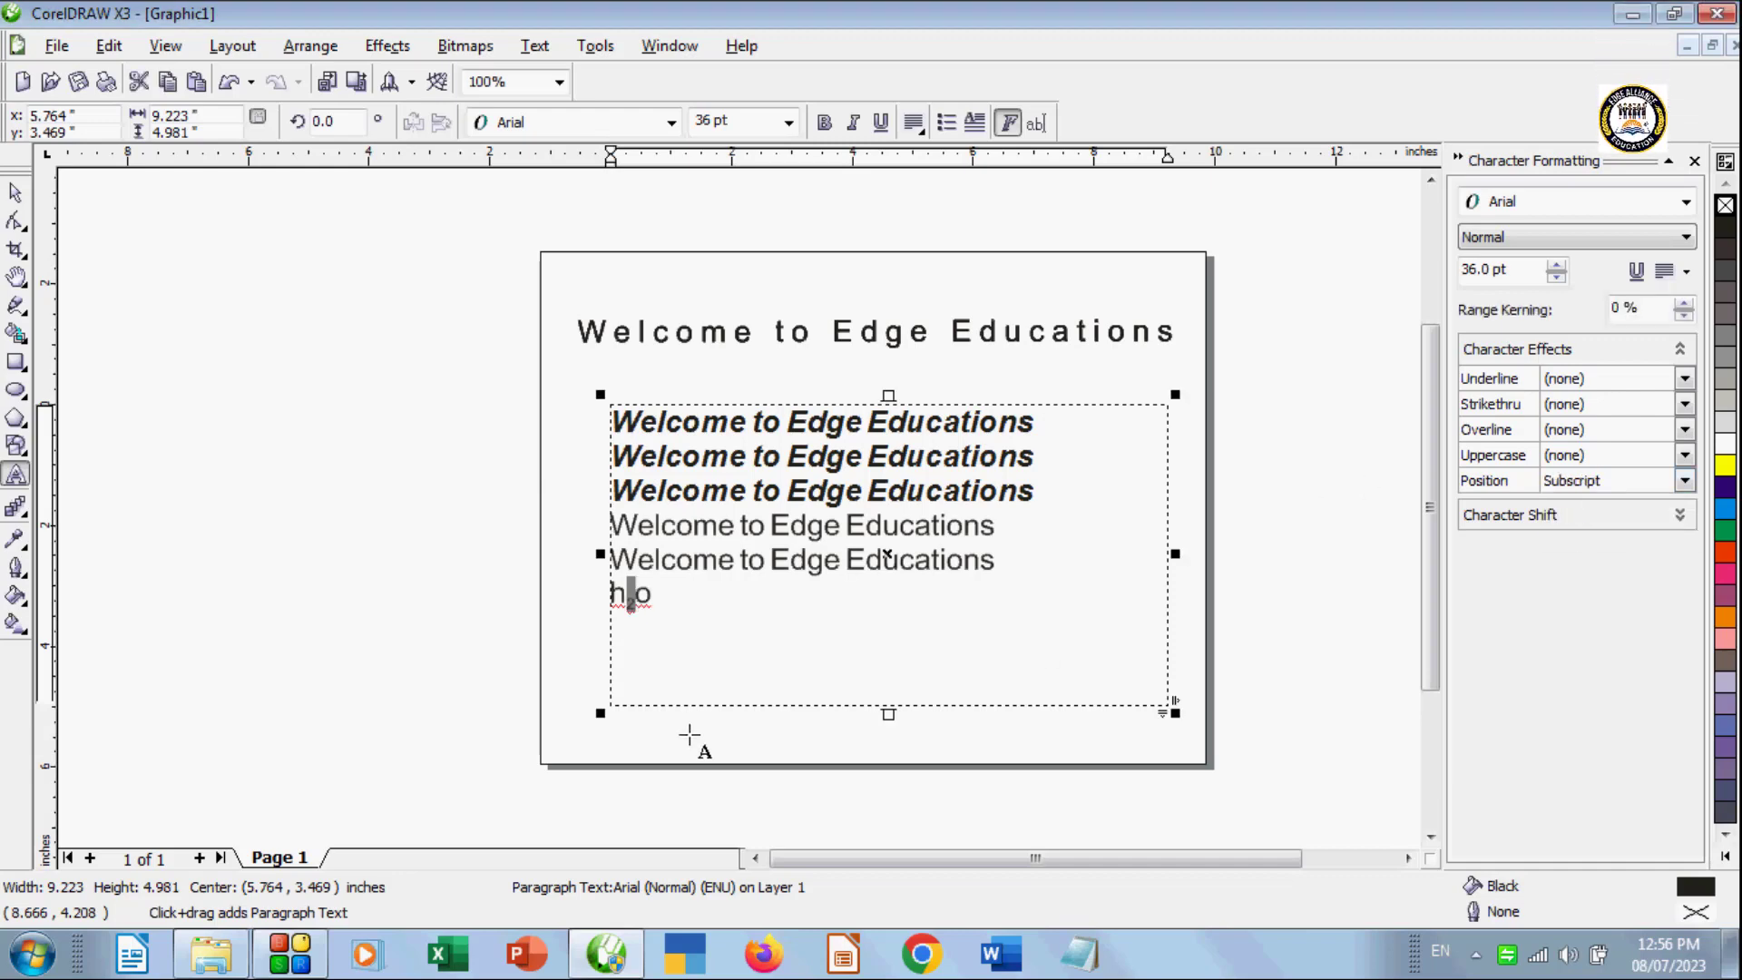
# Step: Set the position of the 2 in the "h2o" line to Superscript
pyautogui.click(674, 610)
pyautogui.moveTo(647, 610); pyautogui.dragTo(640, 605)
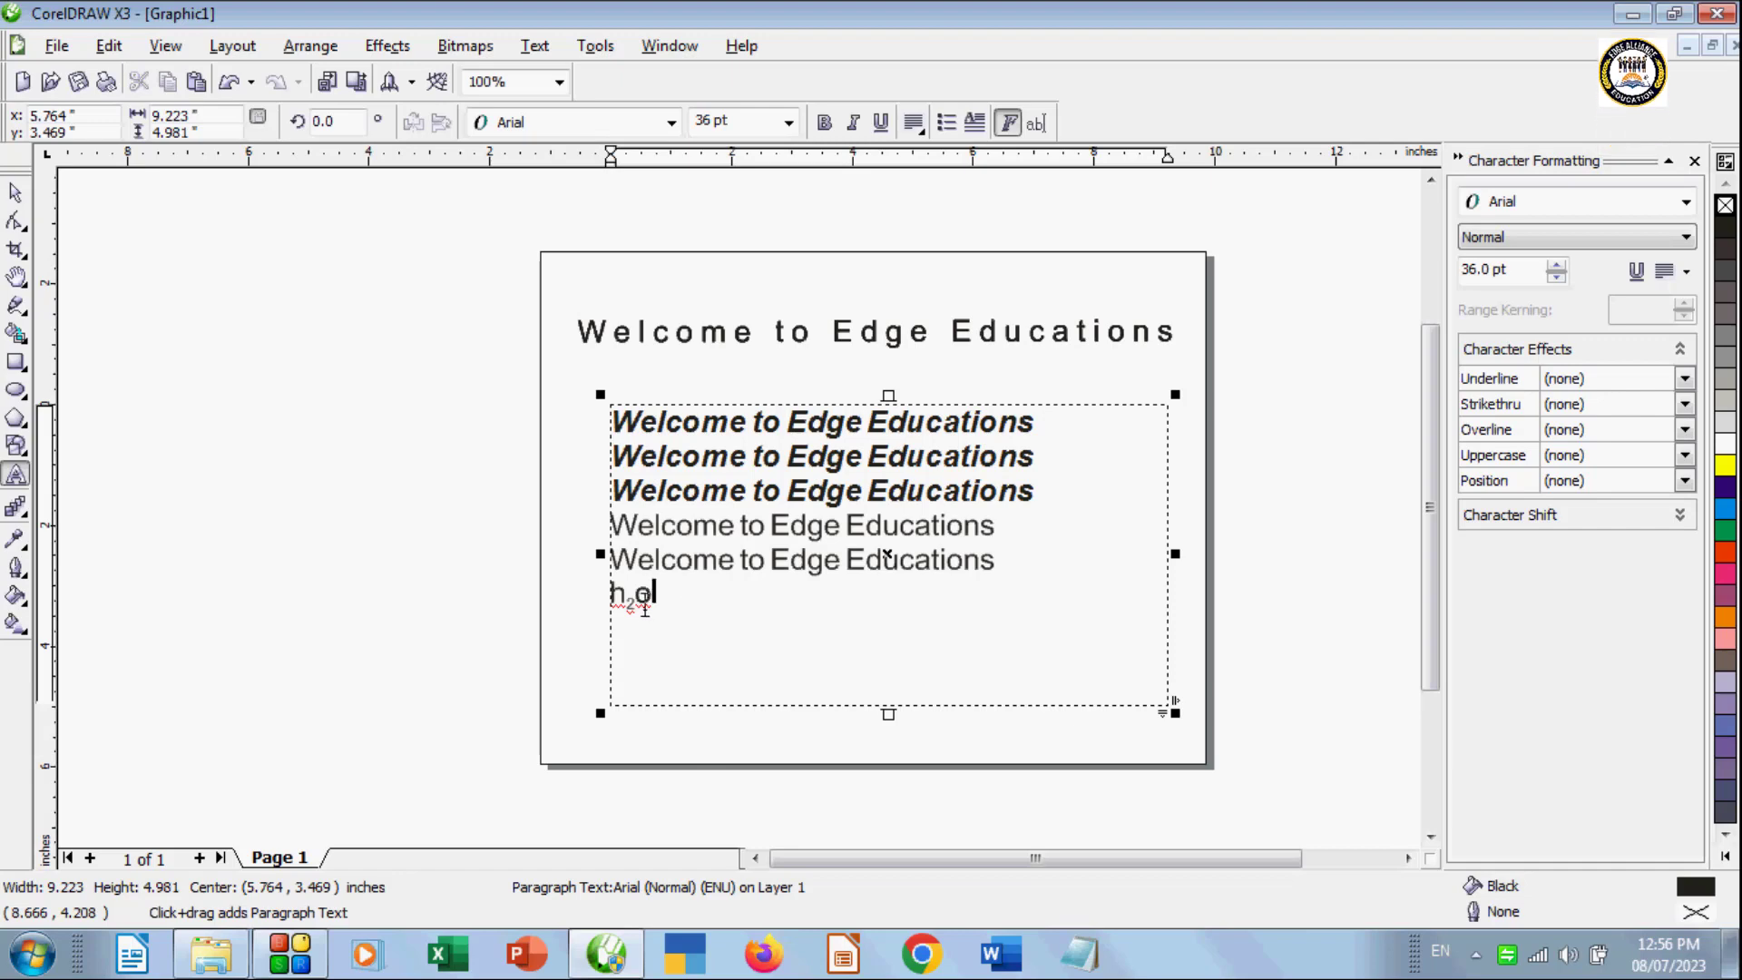
pyautogui.click(638, 604)
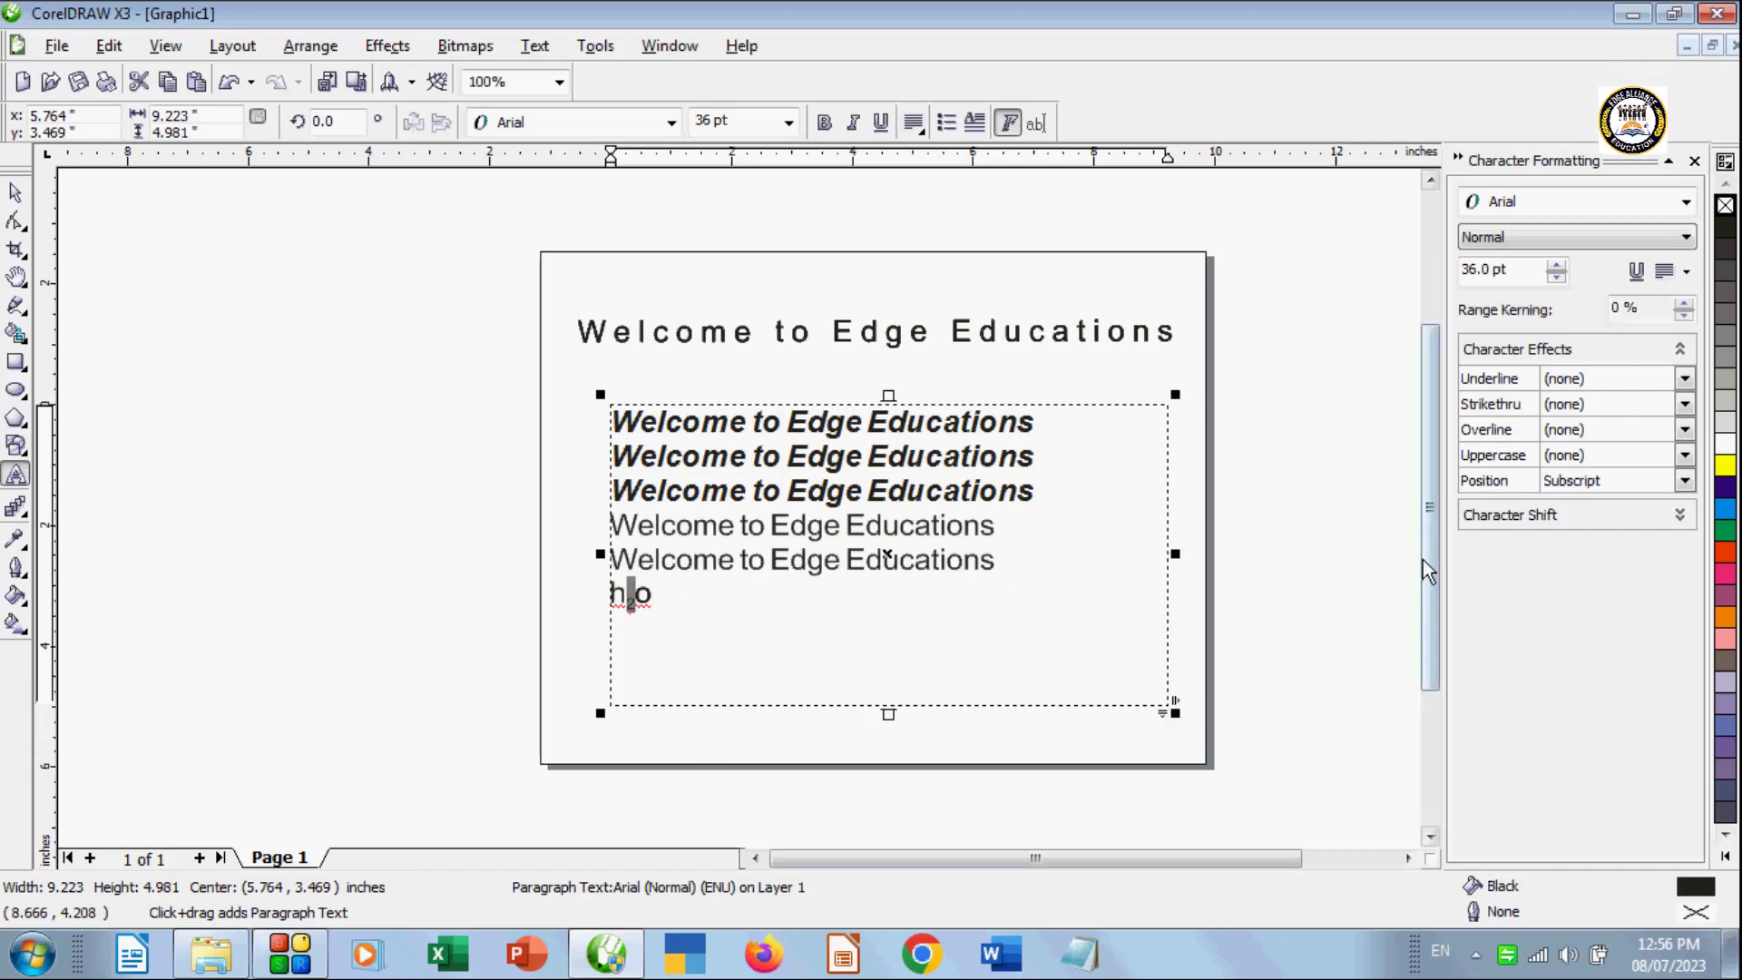
pyautogui.click(1607, 456)
pyautogui.click(1501, 488)
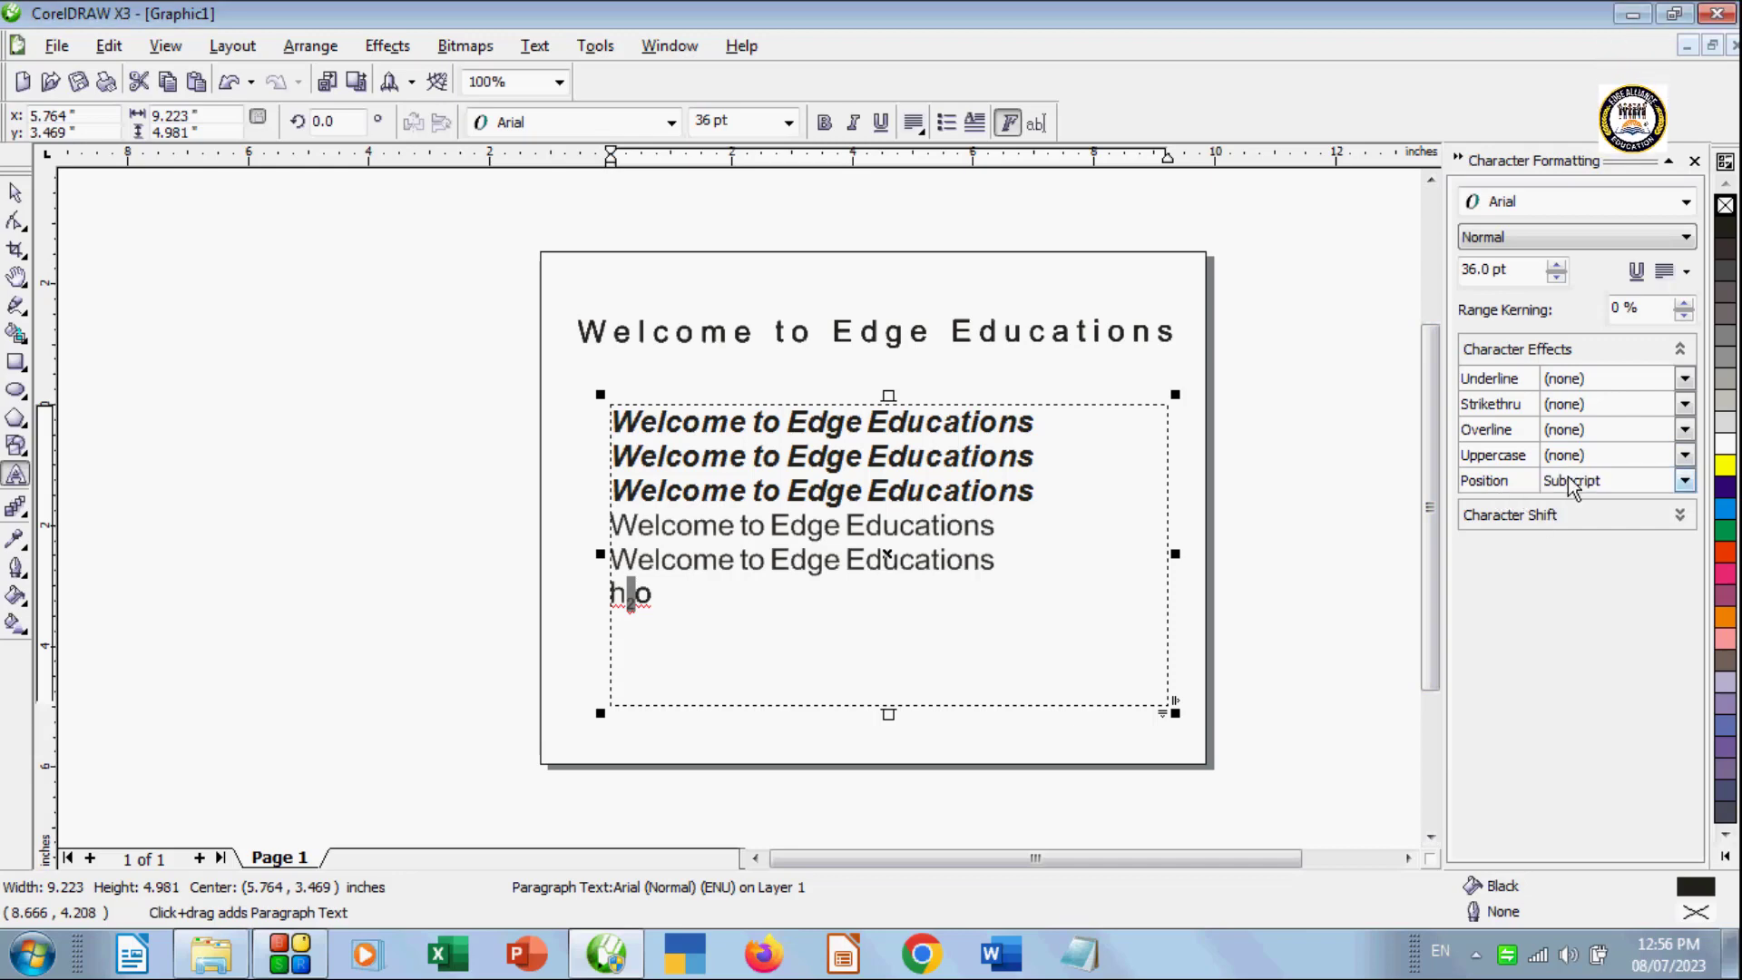
pyautogui.click(1574, 488)
pyautogui.click(1574, 539)
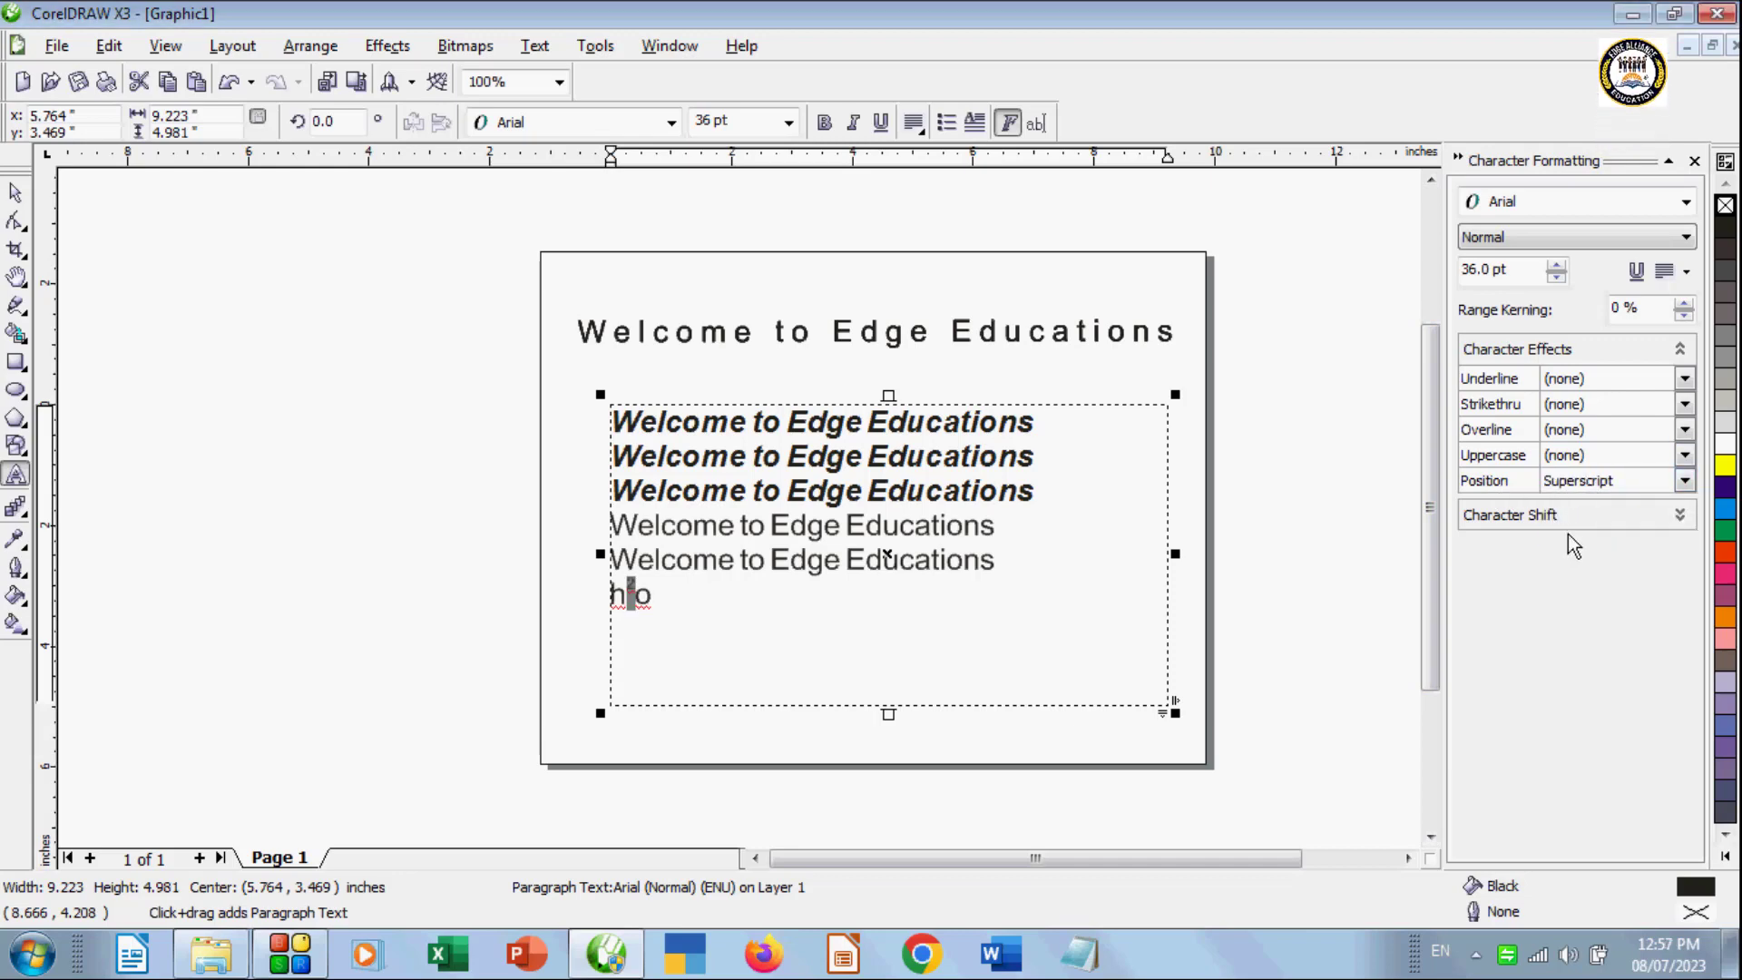
pyautogui.click(661, 614)
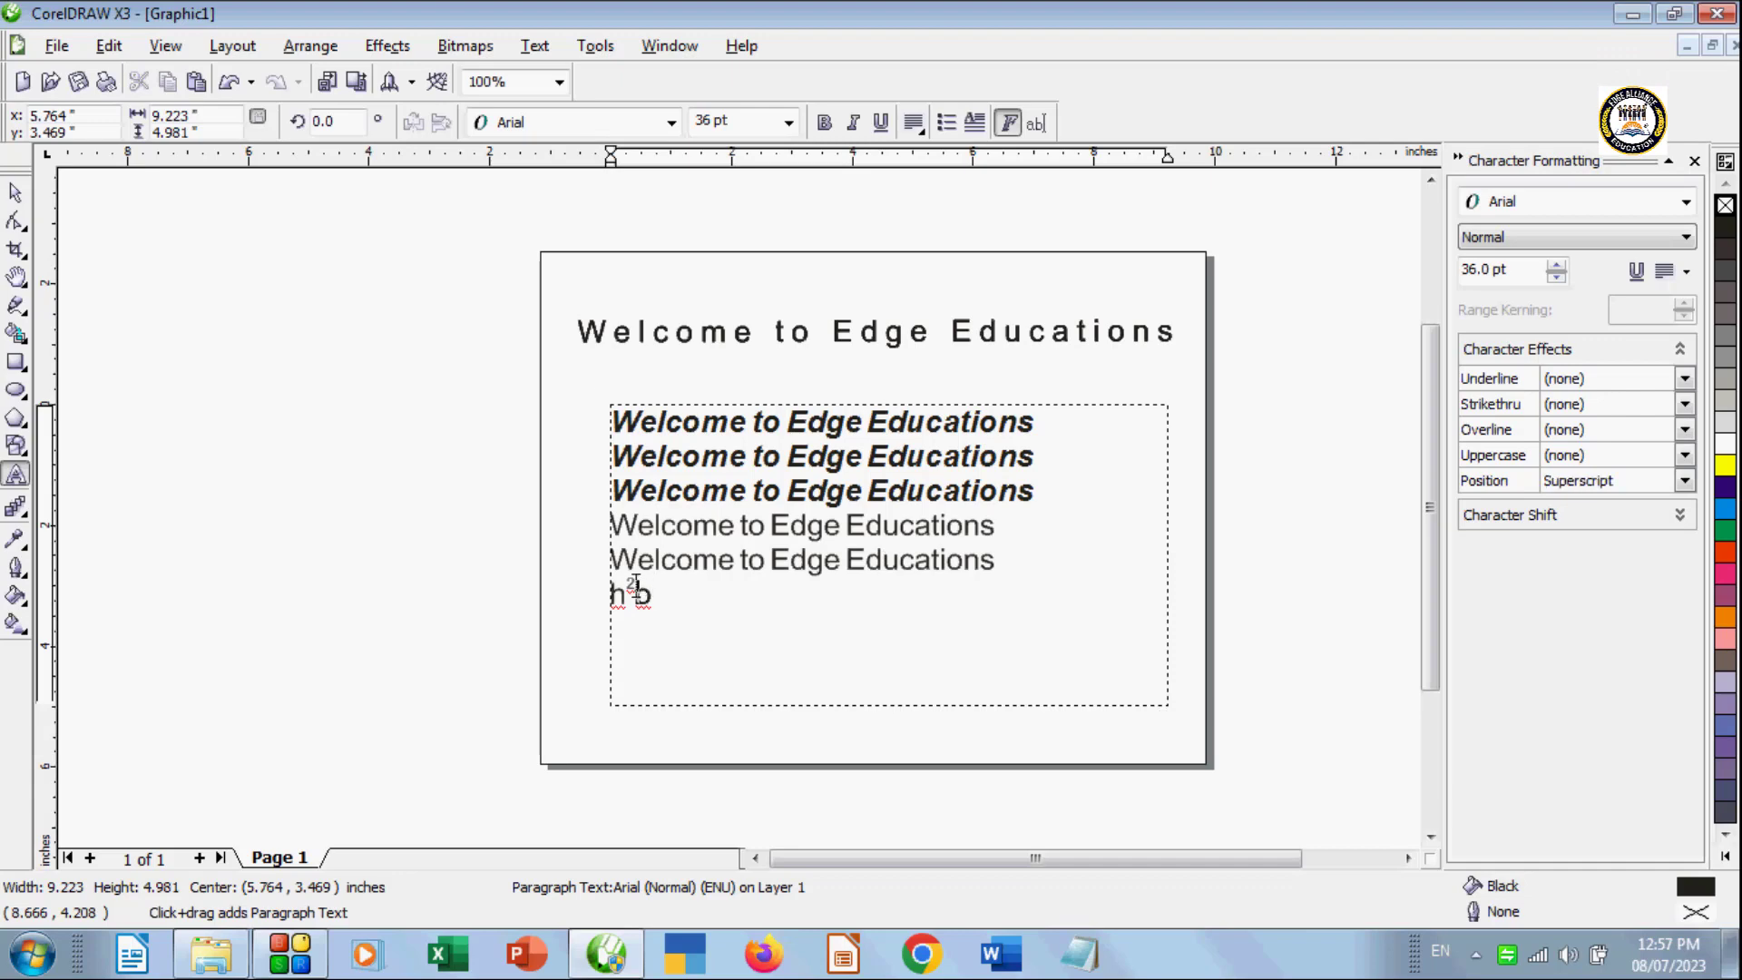
pyautogui.click(724, 611)
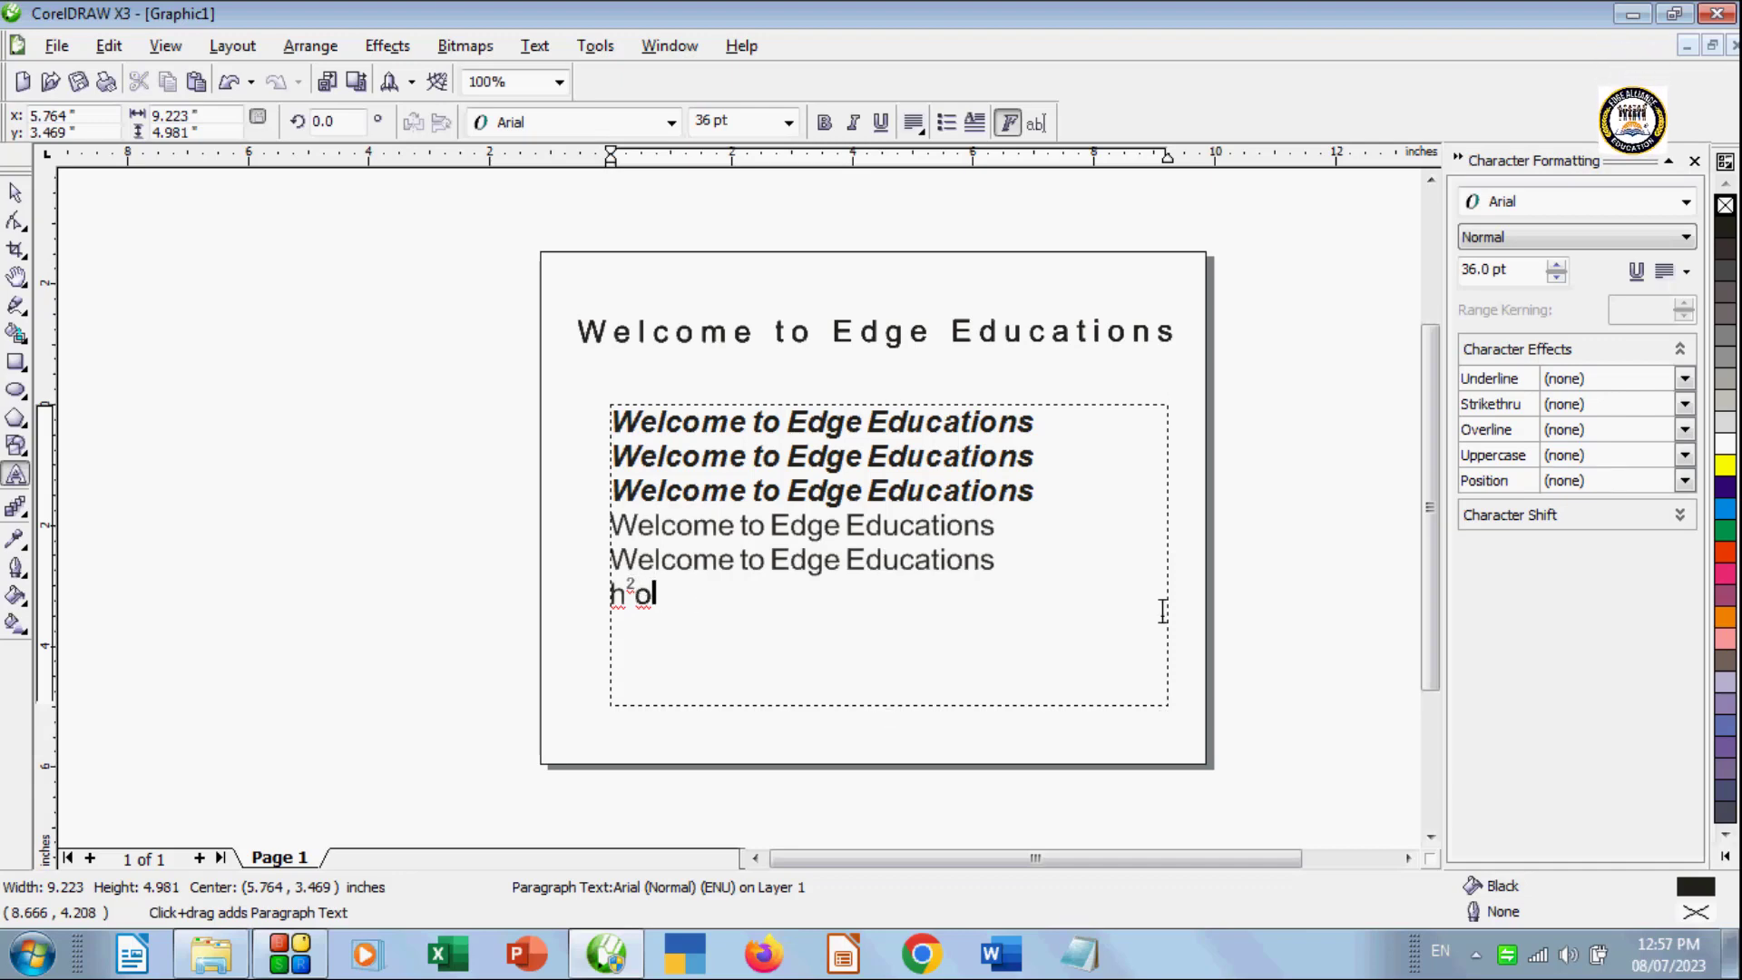
# Step: Reselect the 2 in the "h2o" line and set its position to (none)
pyautogui.click(1647, 481)
pyautogui.click(1583, 483)
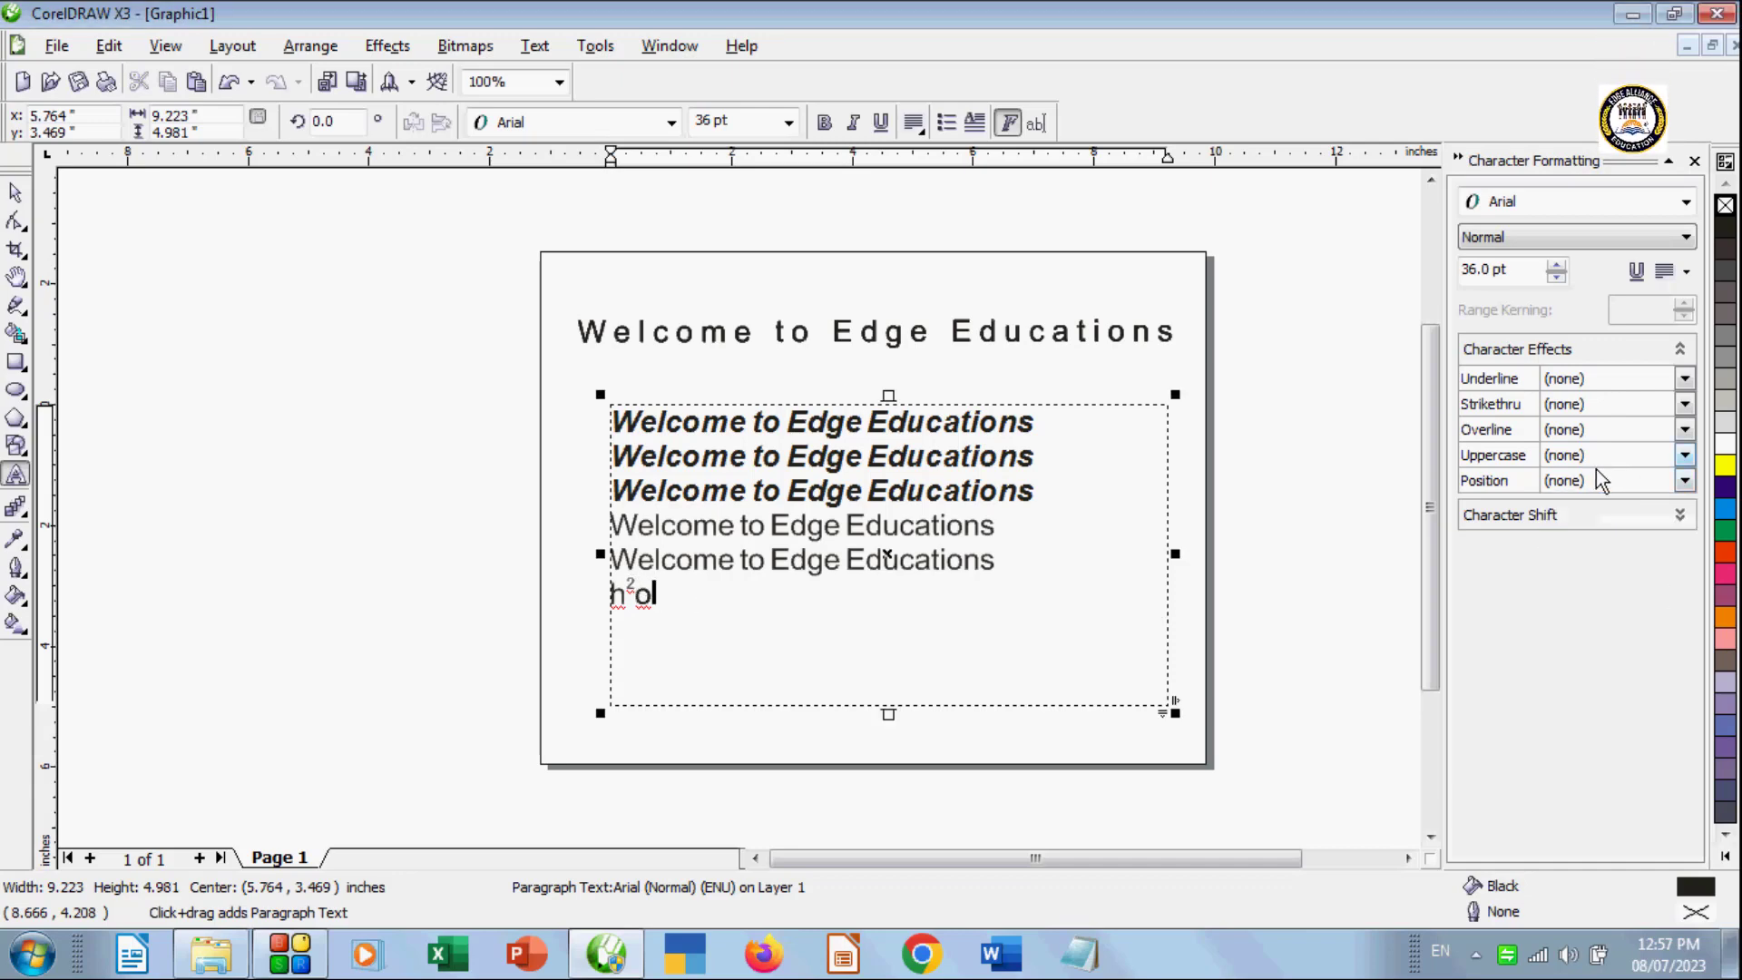
pyautogui.click(1590, 484)
pyautogui.click(819, 623)
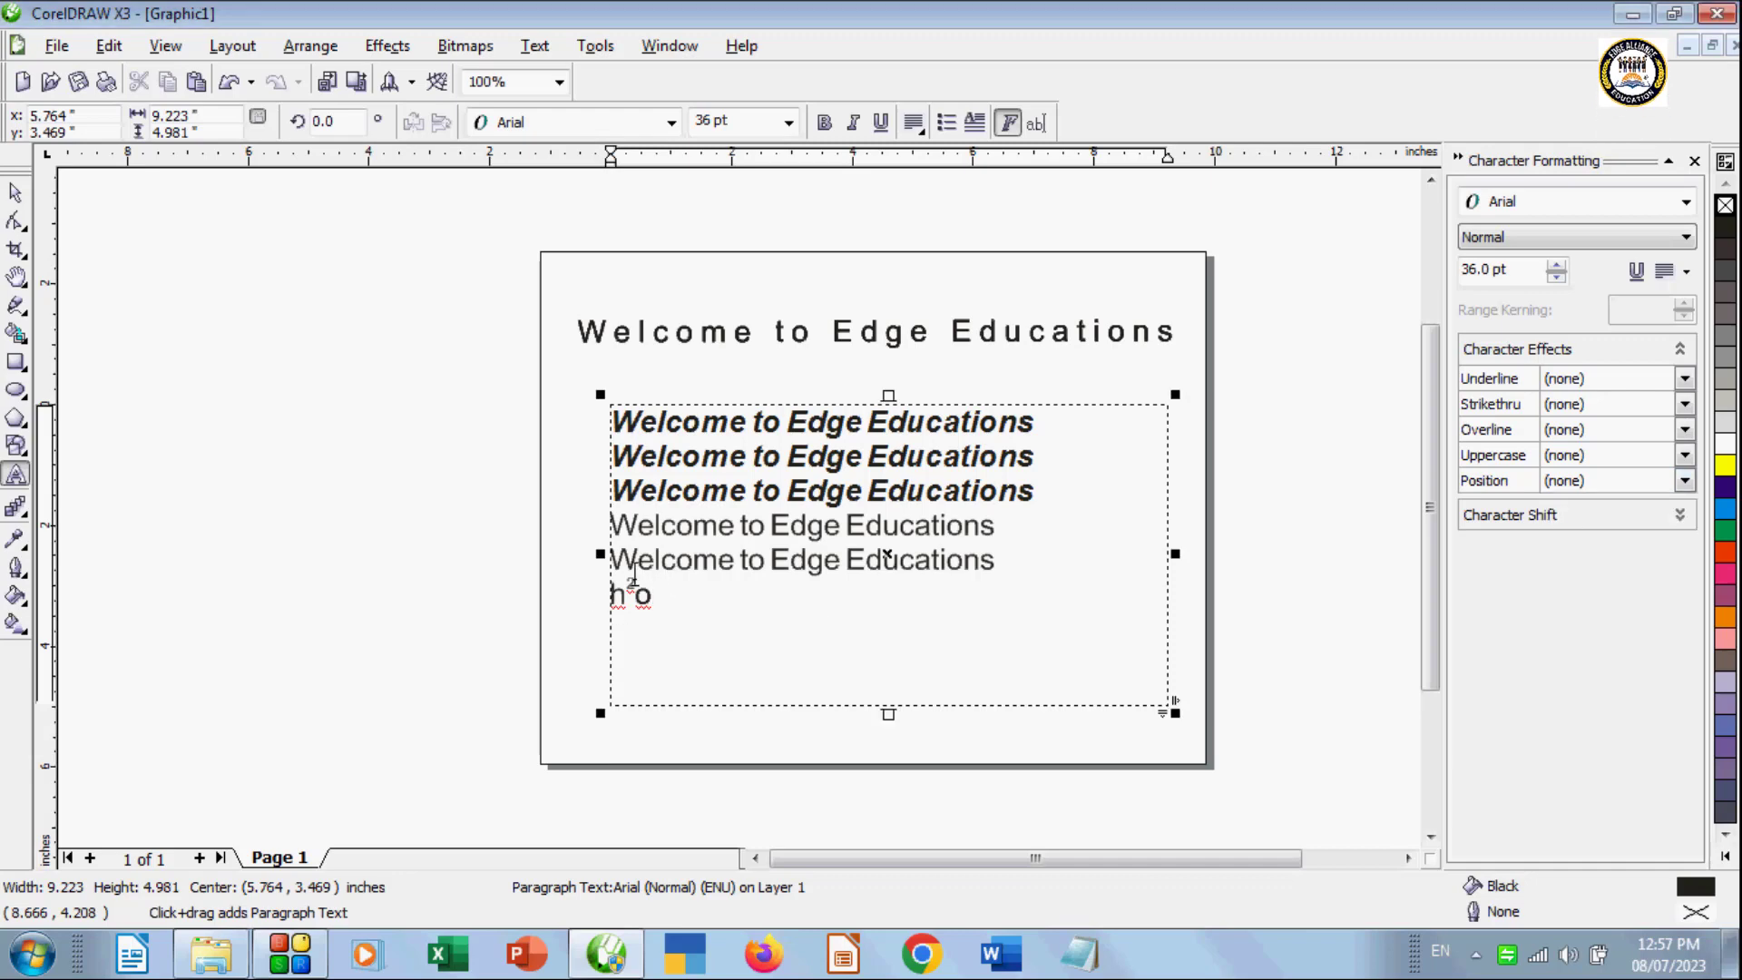
pyautogui.moveTo(637, 588); pyautogui.dragTo(625, 588)
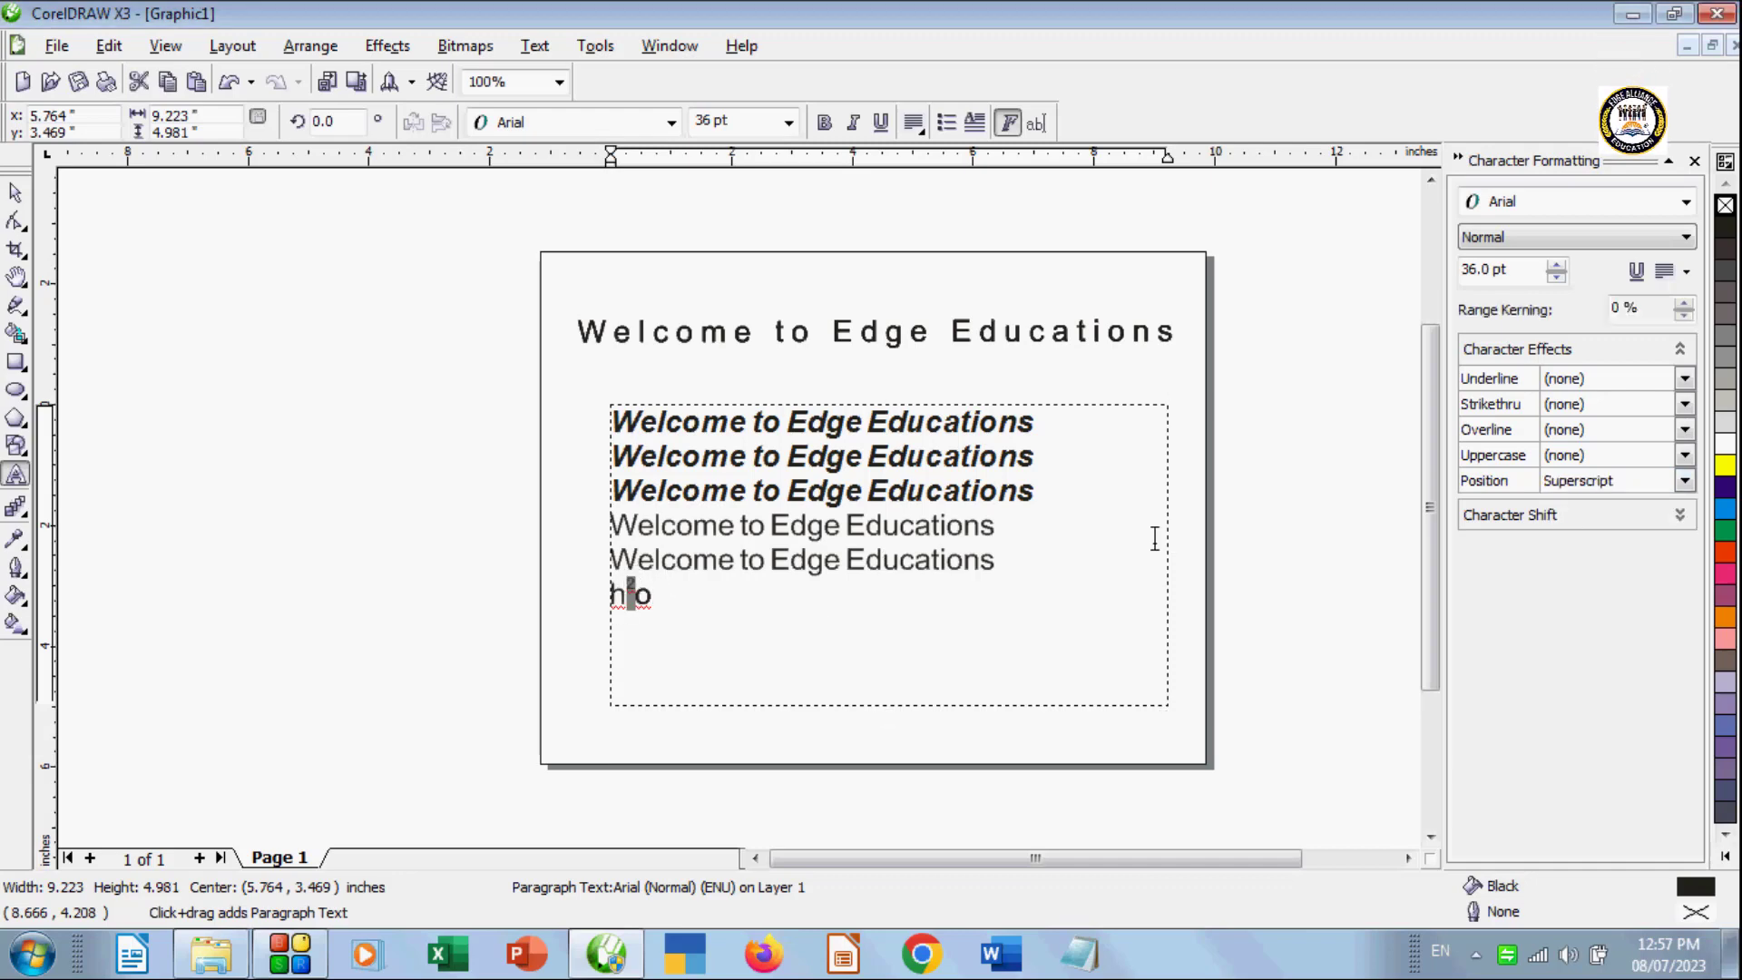
pyautogui.click(1583, 485)
pyautogui.click(1563, 499)
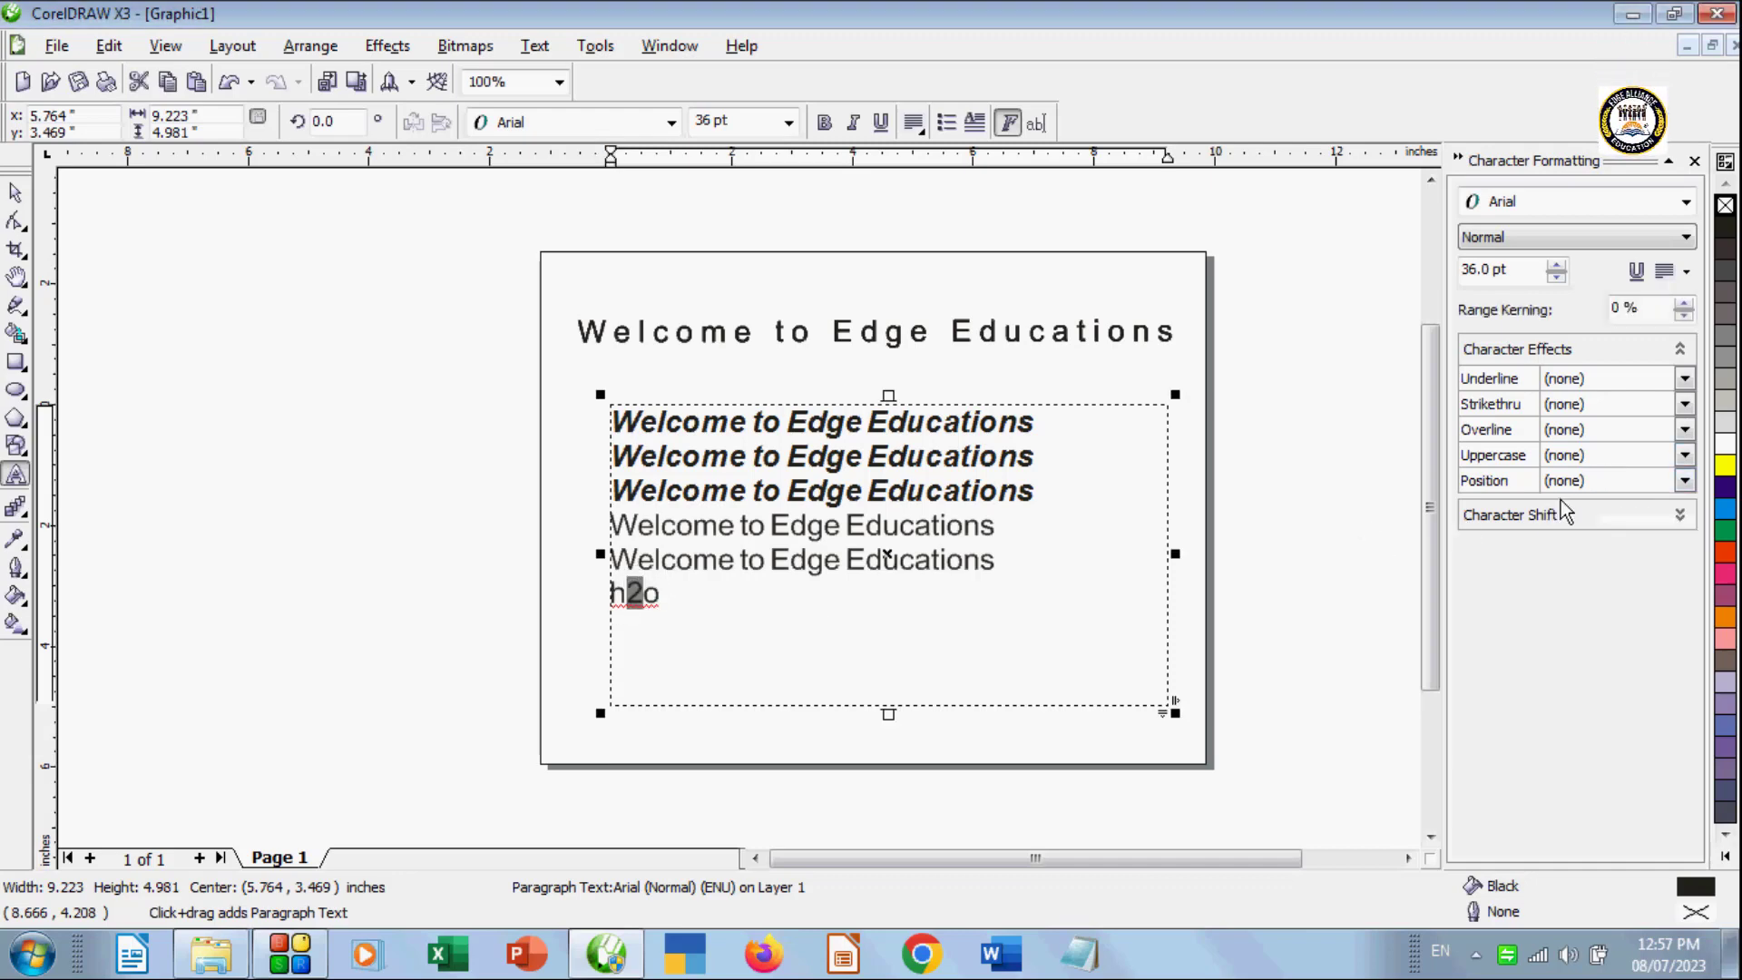
# Step: Select all the paragraph text and try a character shift with a -5° angle, 6% horizontal shift and 1% vertical shift
pyautogui.click(900, 562)
pyautogui.moveTo(765, 626); pyautogui.dragTo(611, 393)
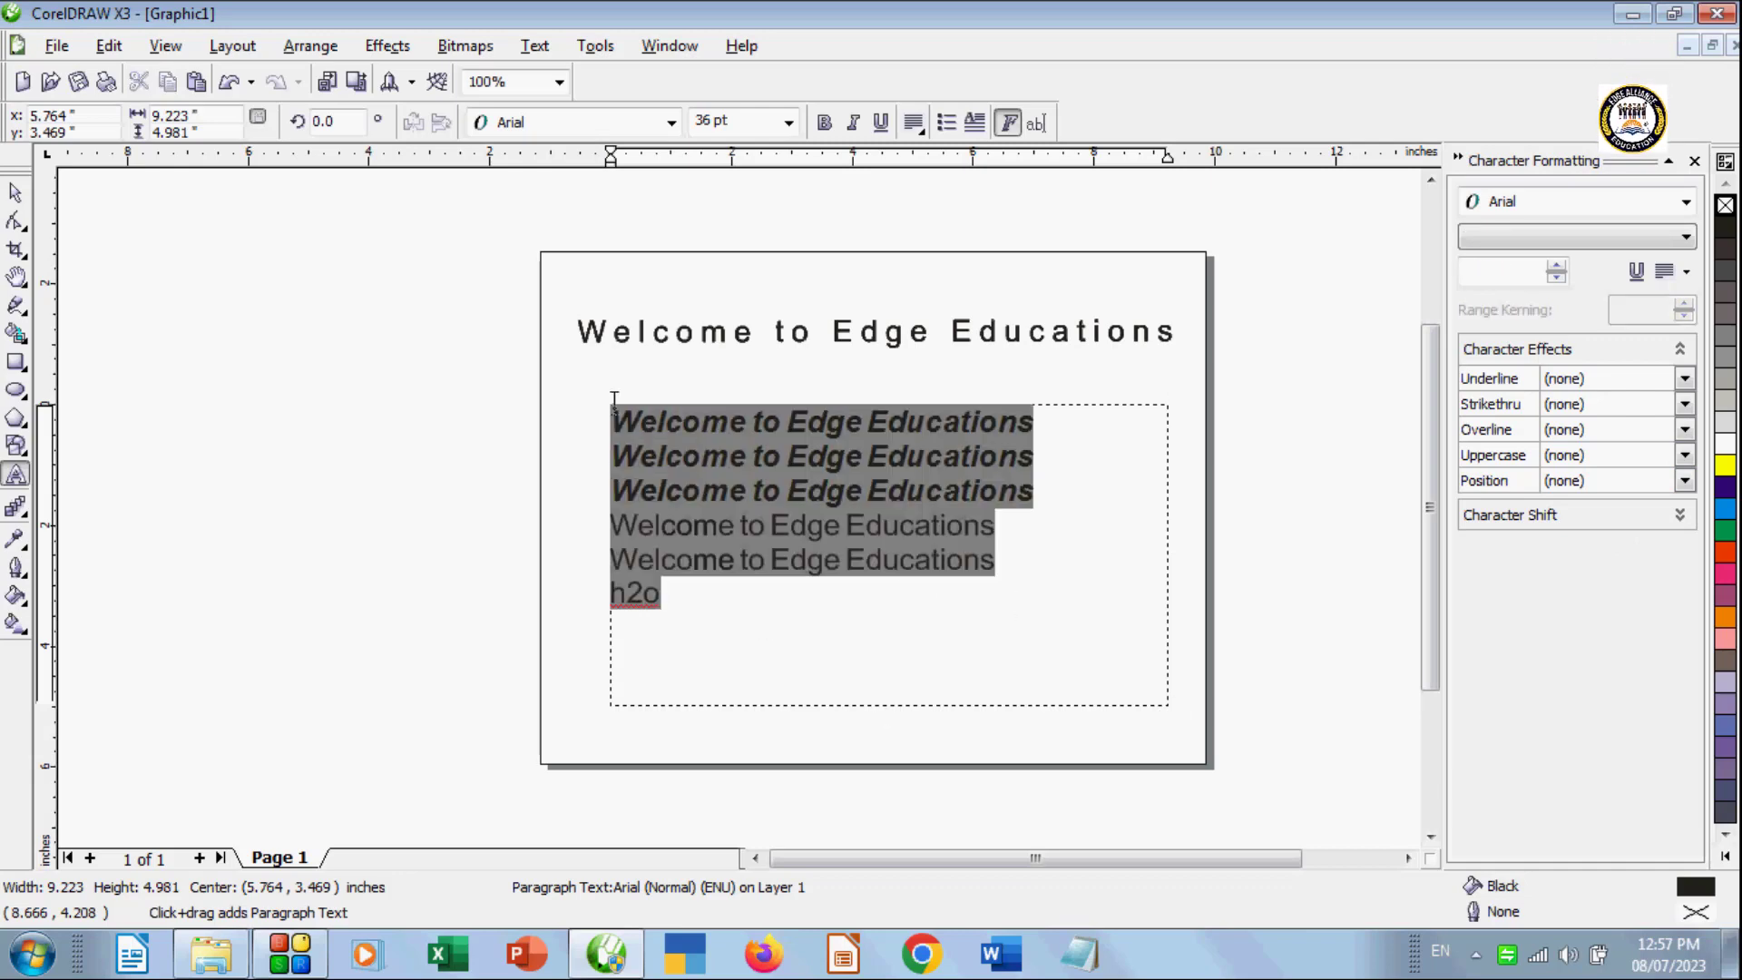
pyautogui.click(1674, 516)
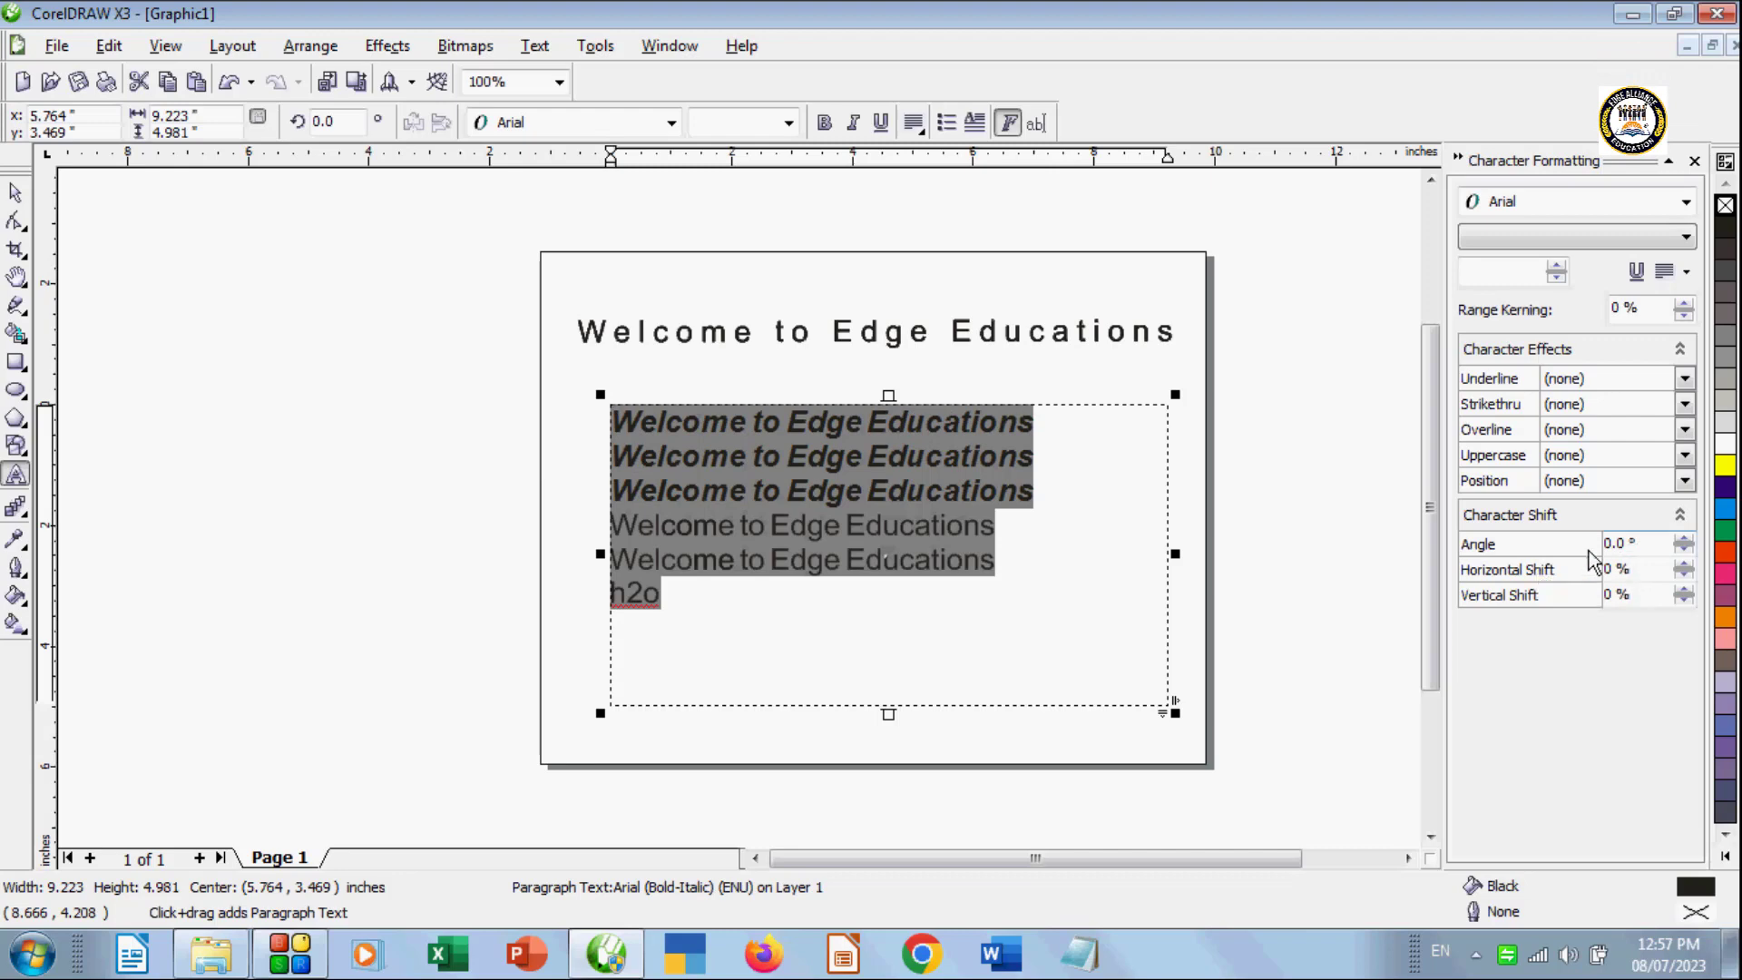
pyautogui.click(1685, 540)
pyautogui.click(1684, 540)
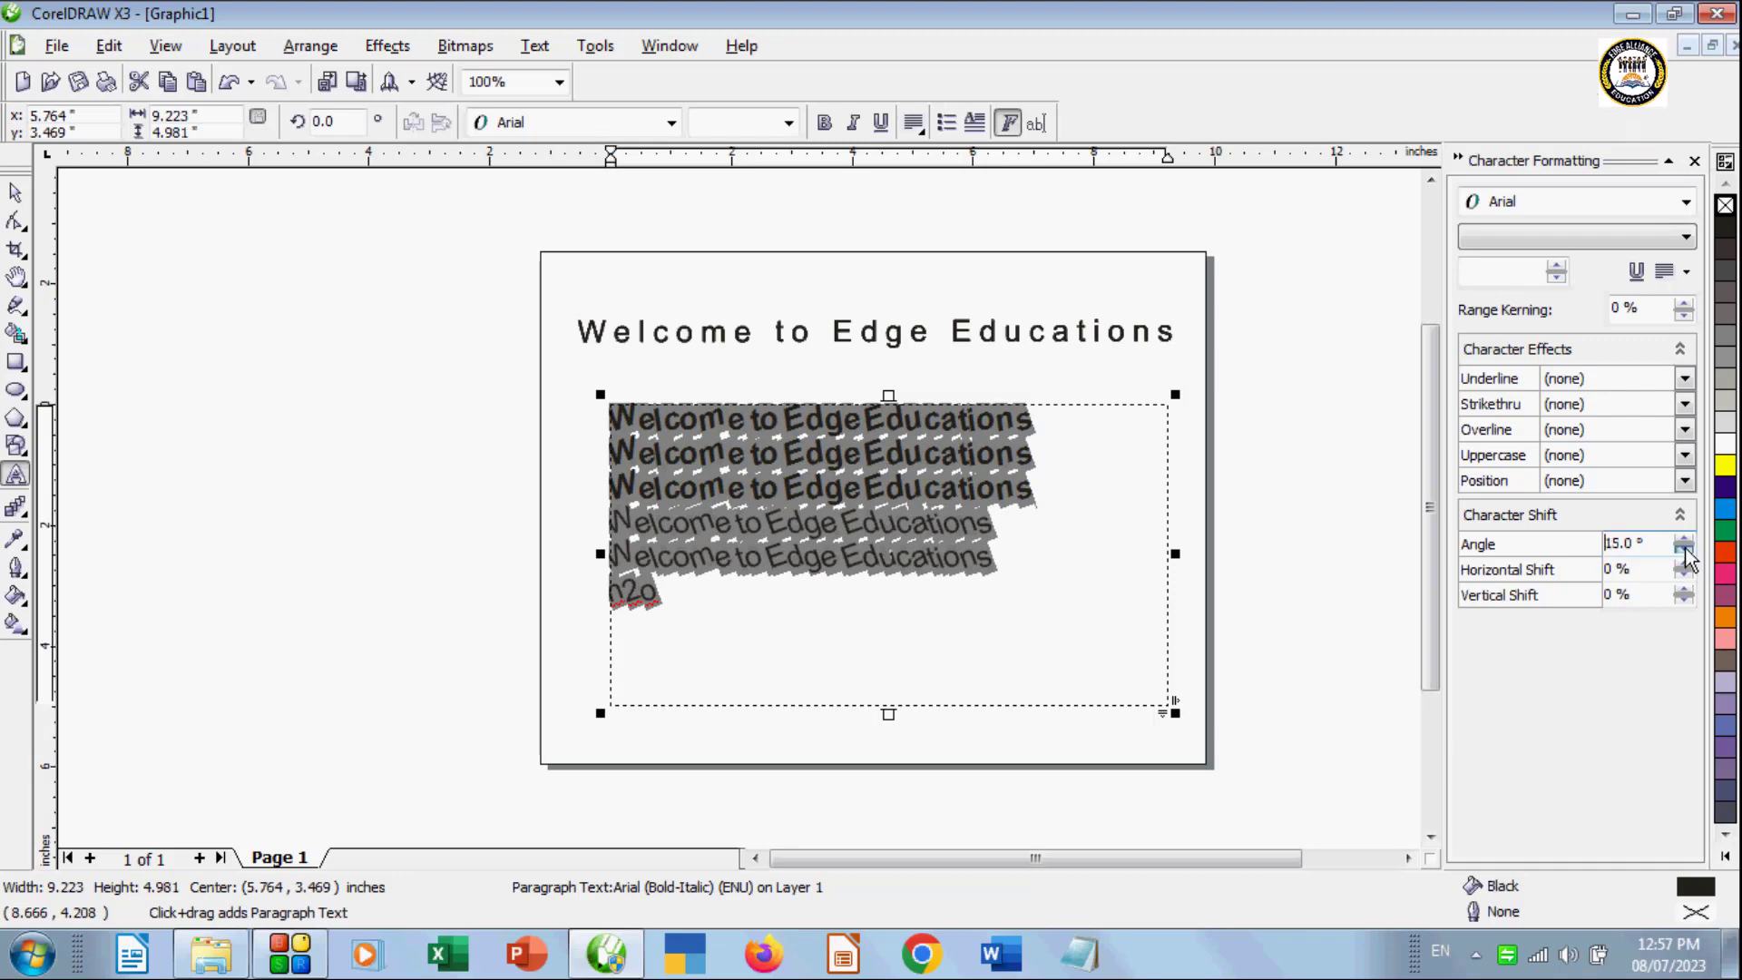
pyautogui.click(1684, 550)
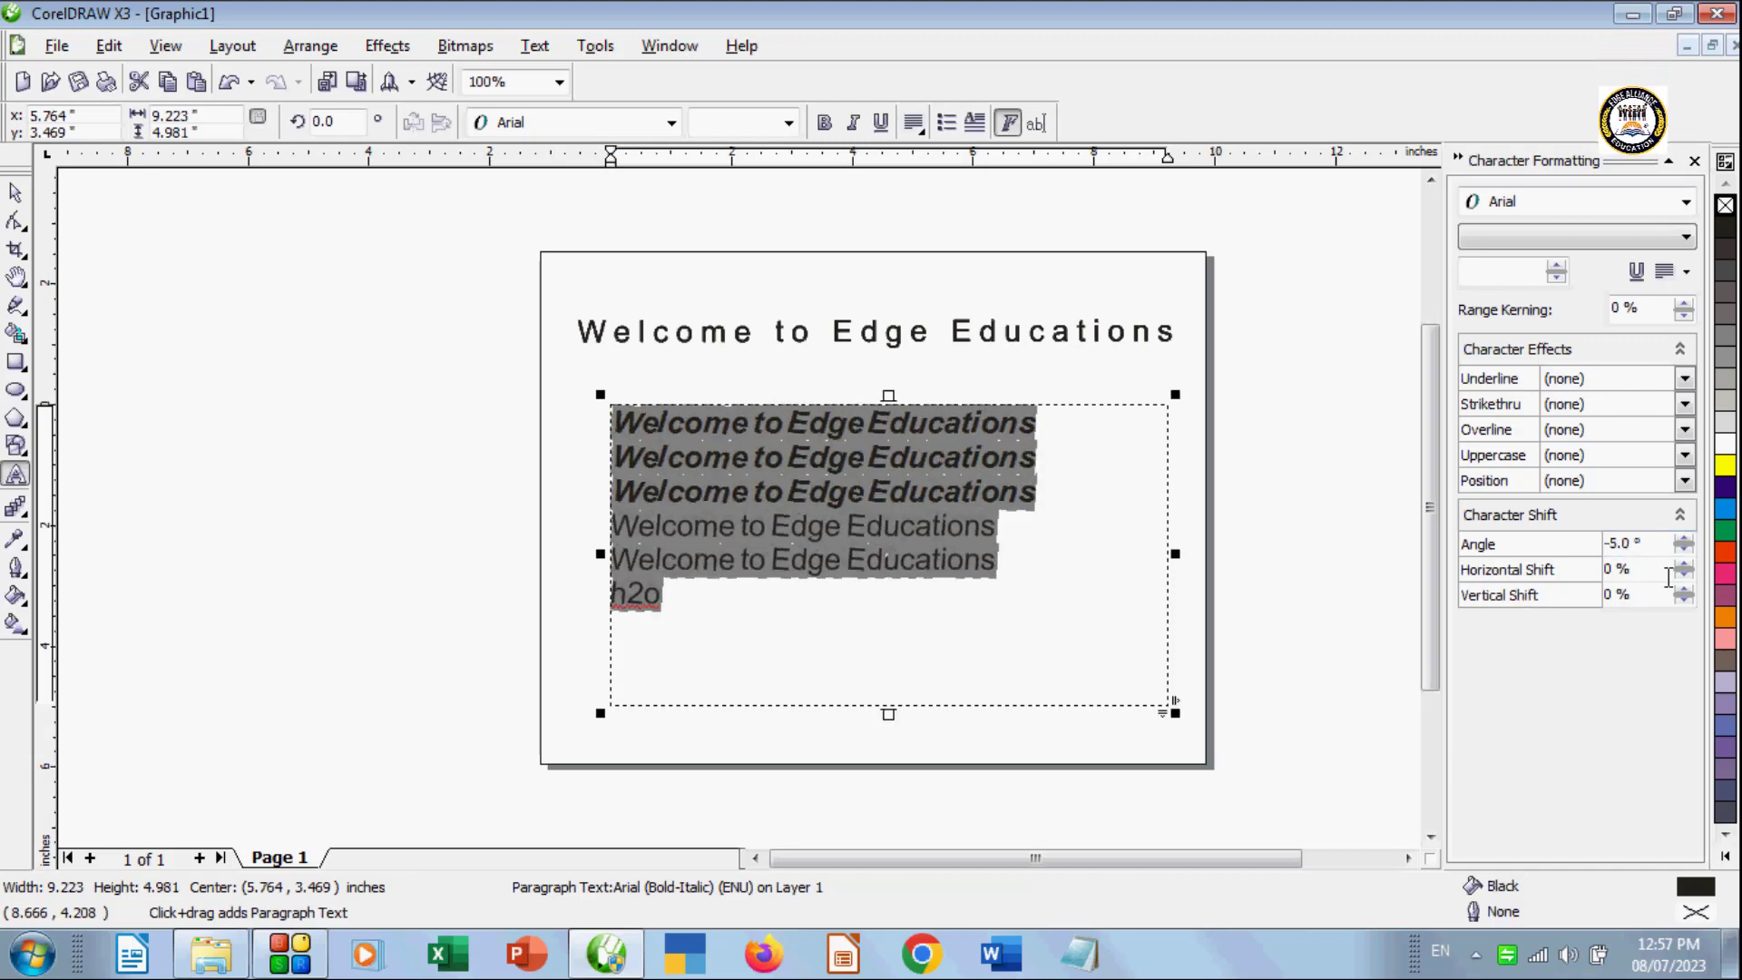
pyautogui.moveTo(1689, 573); pyautogui.dragTo(1680, 570)
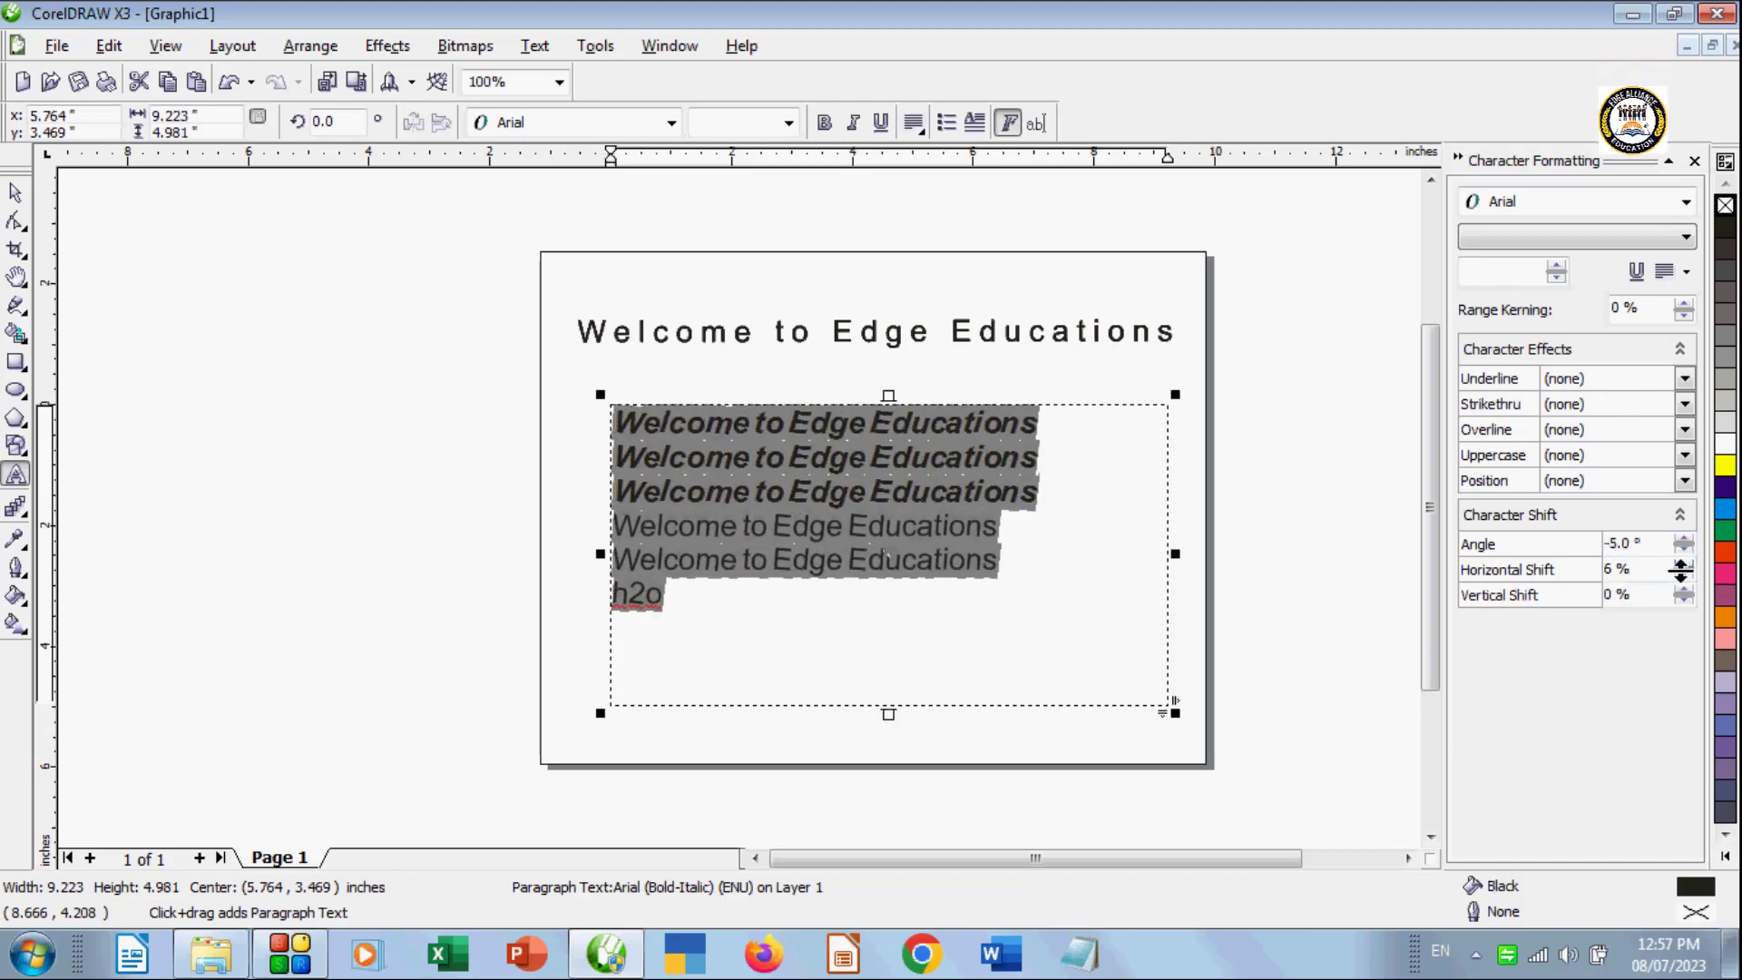
pyautogui.click(1683, 599)
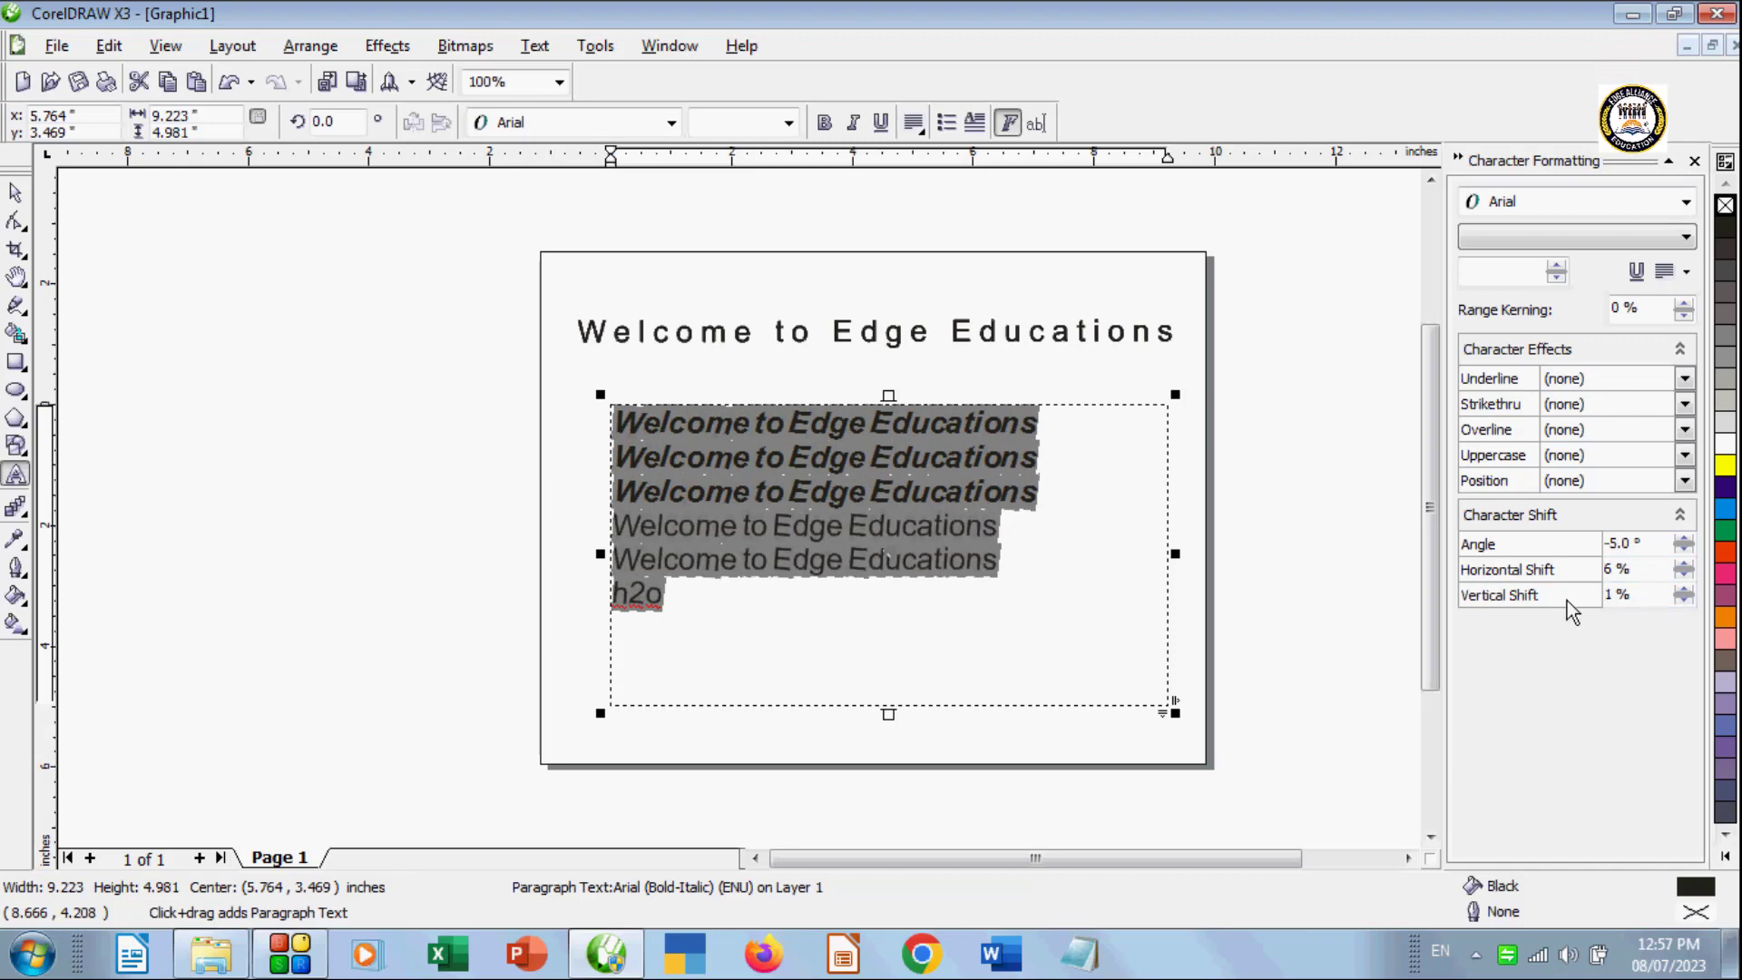
# Step: Undo the angle, horizontal and vertical character shifts on the paragraph text
pyautogui.hotkey('ctrl', 'z')
pyautogui.hotkey('ctrl', 'z')
pyautogui.hotkey('ctrl', 'z')
pyautogui.hotkey('ctrl', 'z')
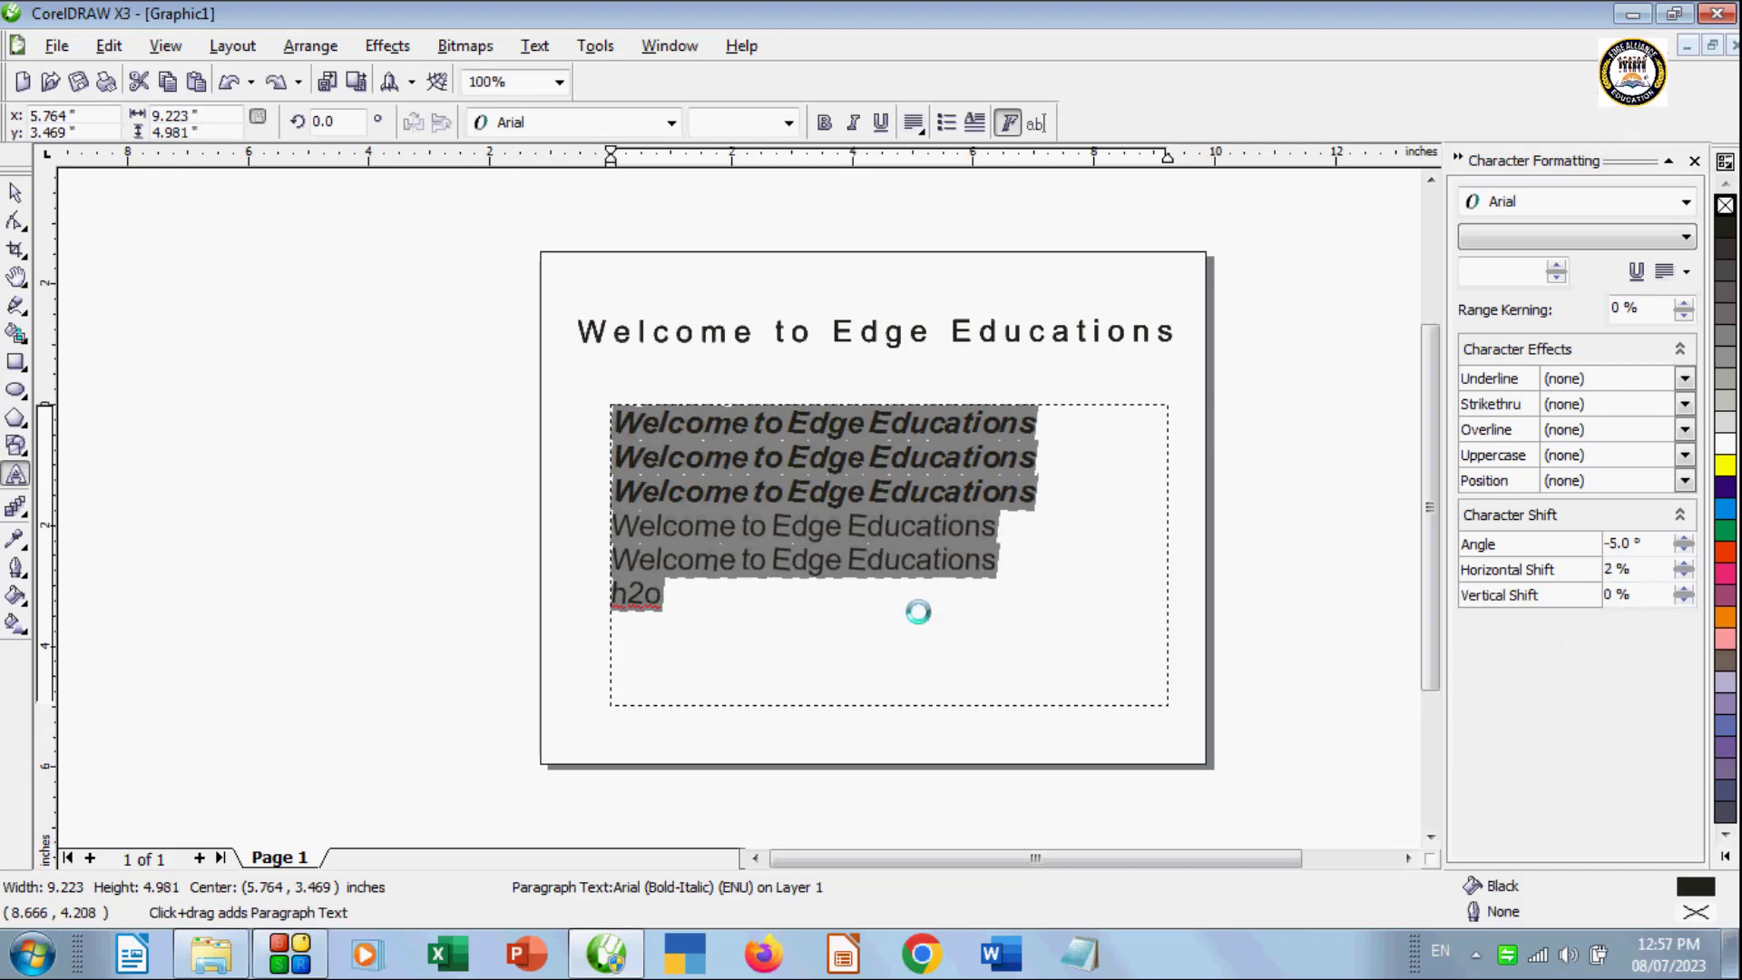
# Step: Try a Red fill on the selected paragraph text and set its final fill colour to Blue
pyautogui.click(1723, 555)
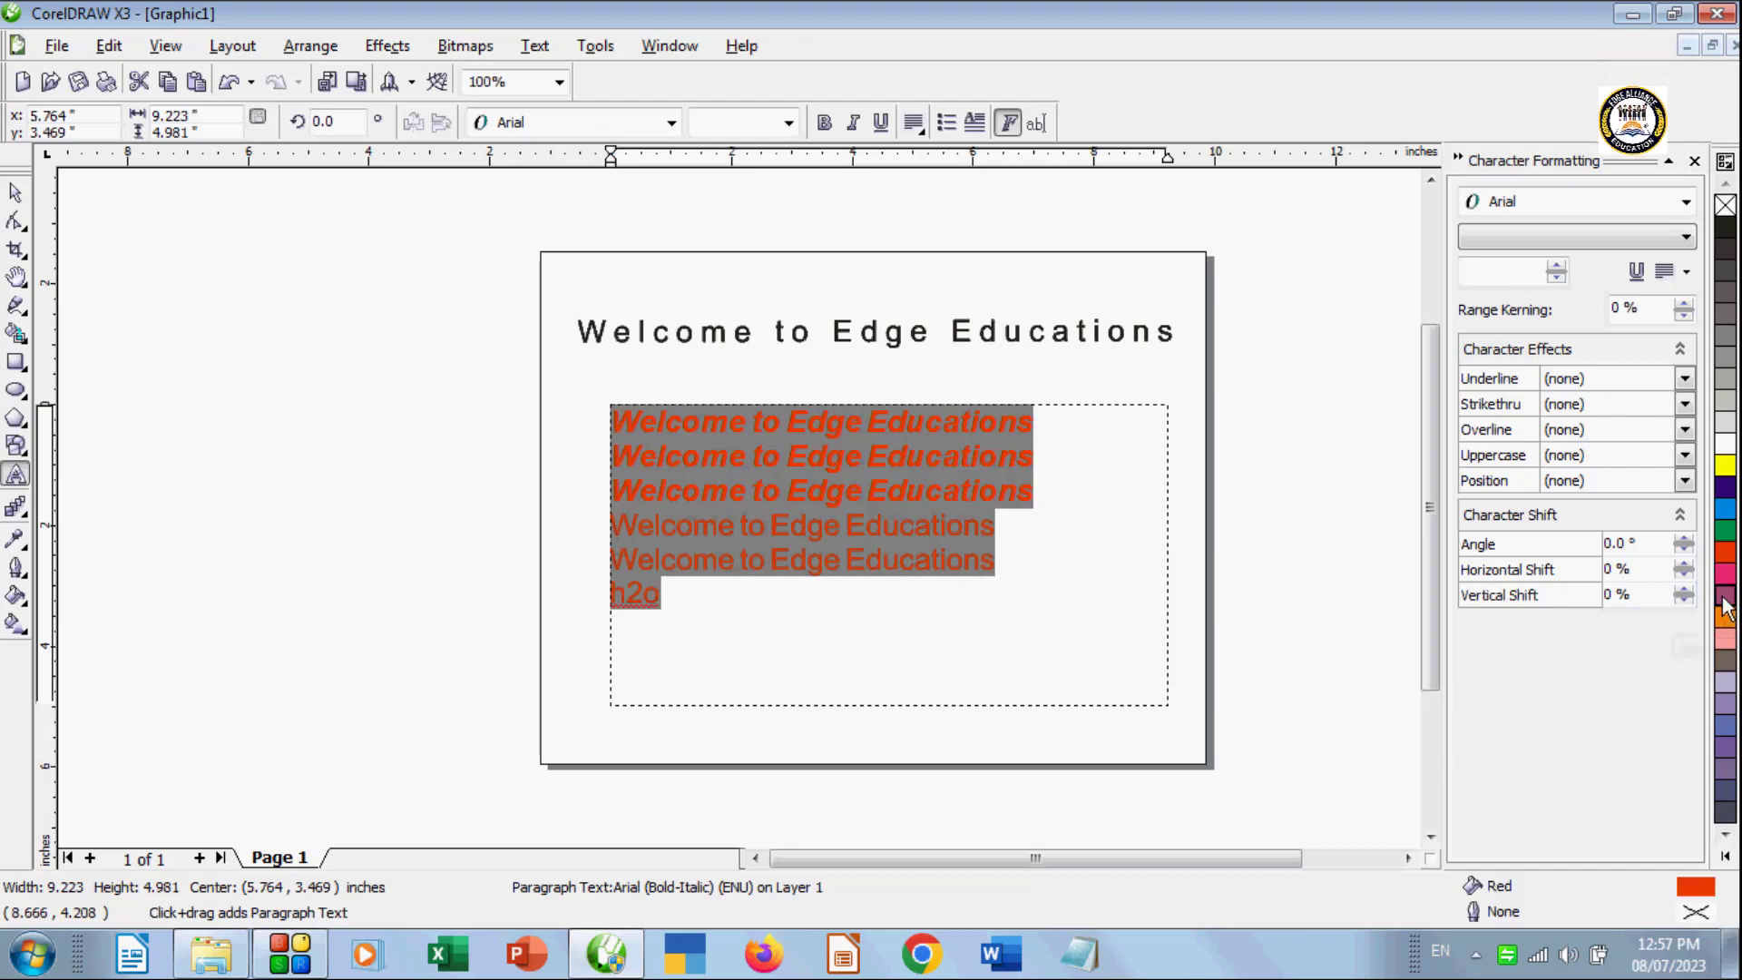
pyautogui.click(1724, 488)
pyautogui.click(777, 639)
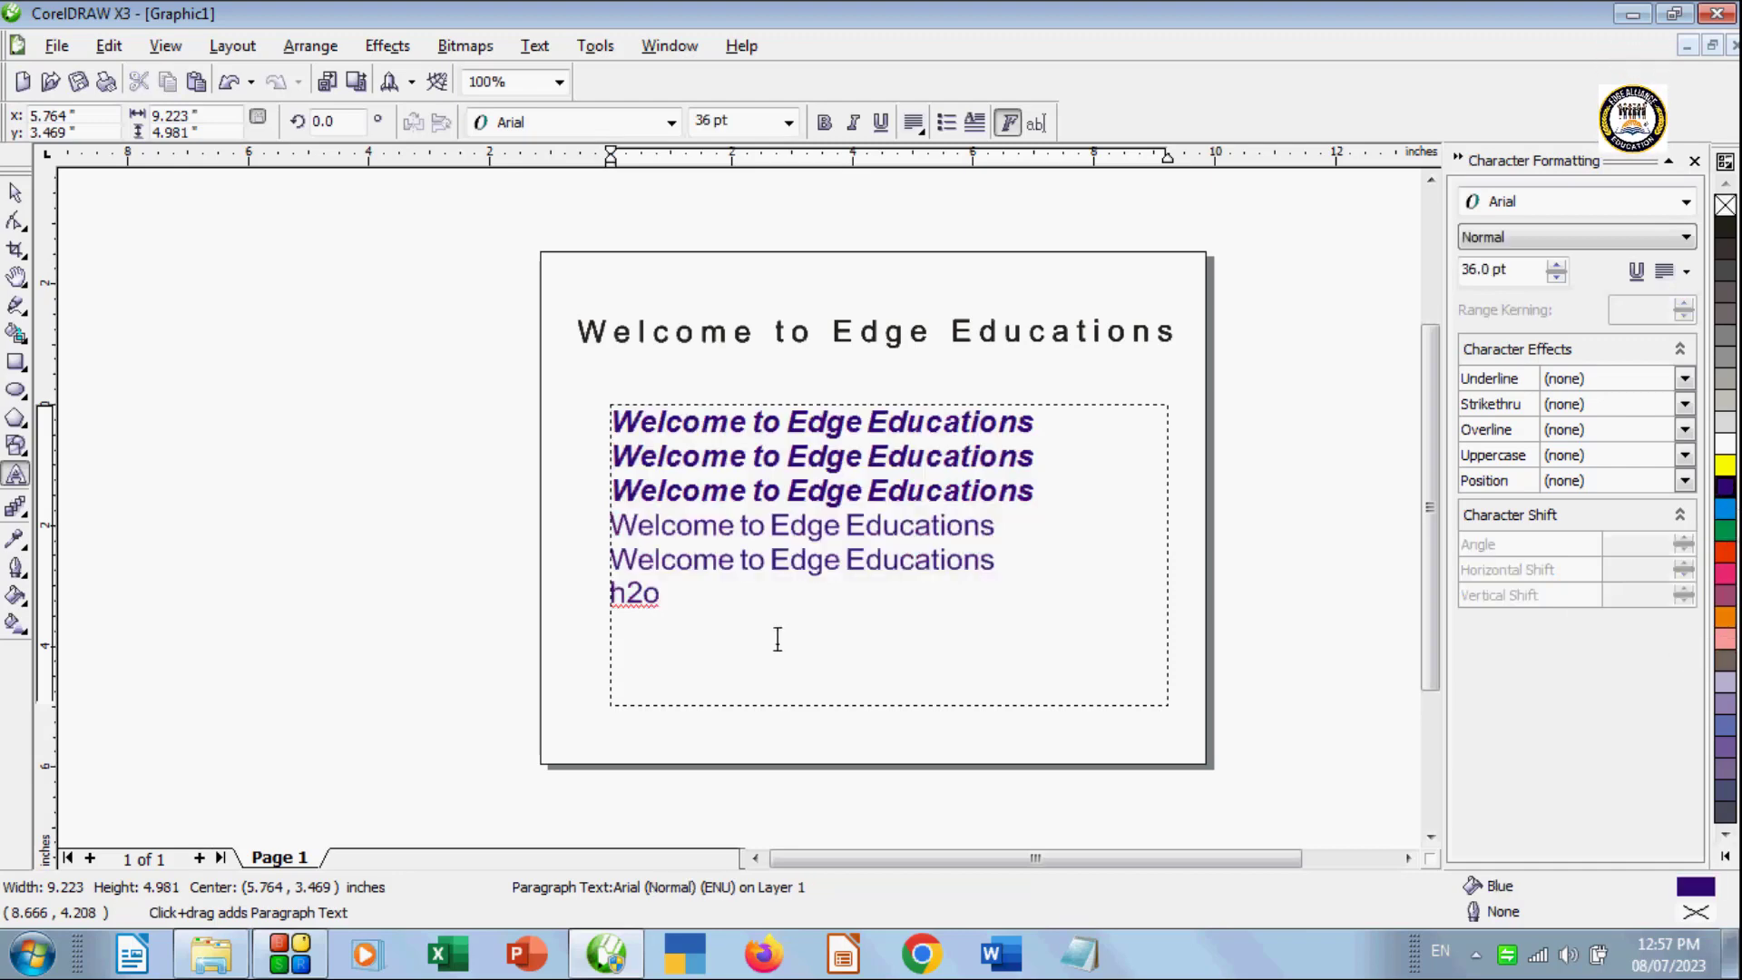
# Step: Close the Character Formatting settings and delete both the paragraph text and the artistic heading from the page
pyautogui.click(1691, 162)
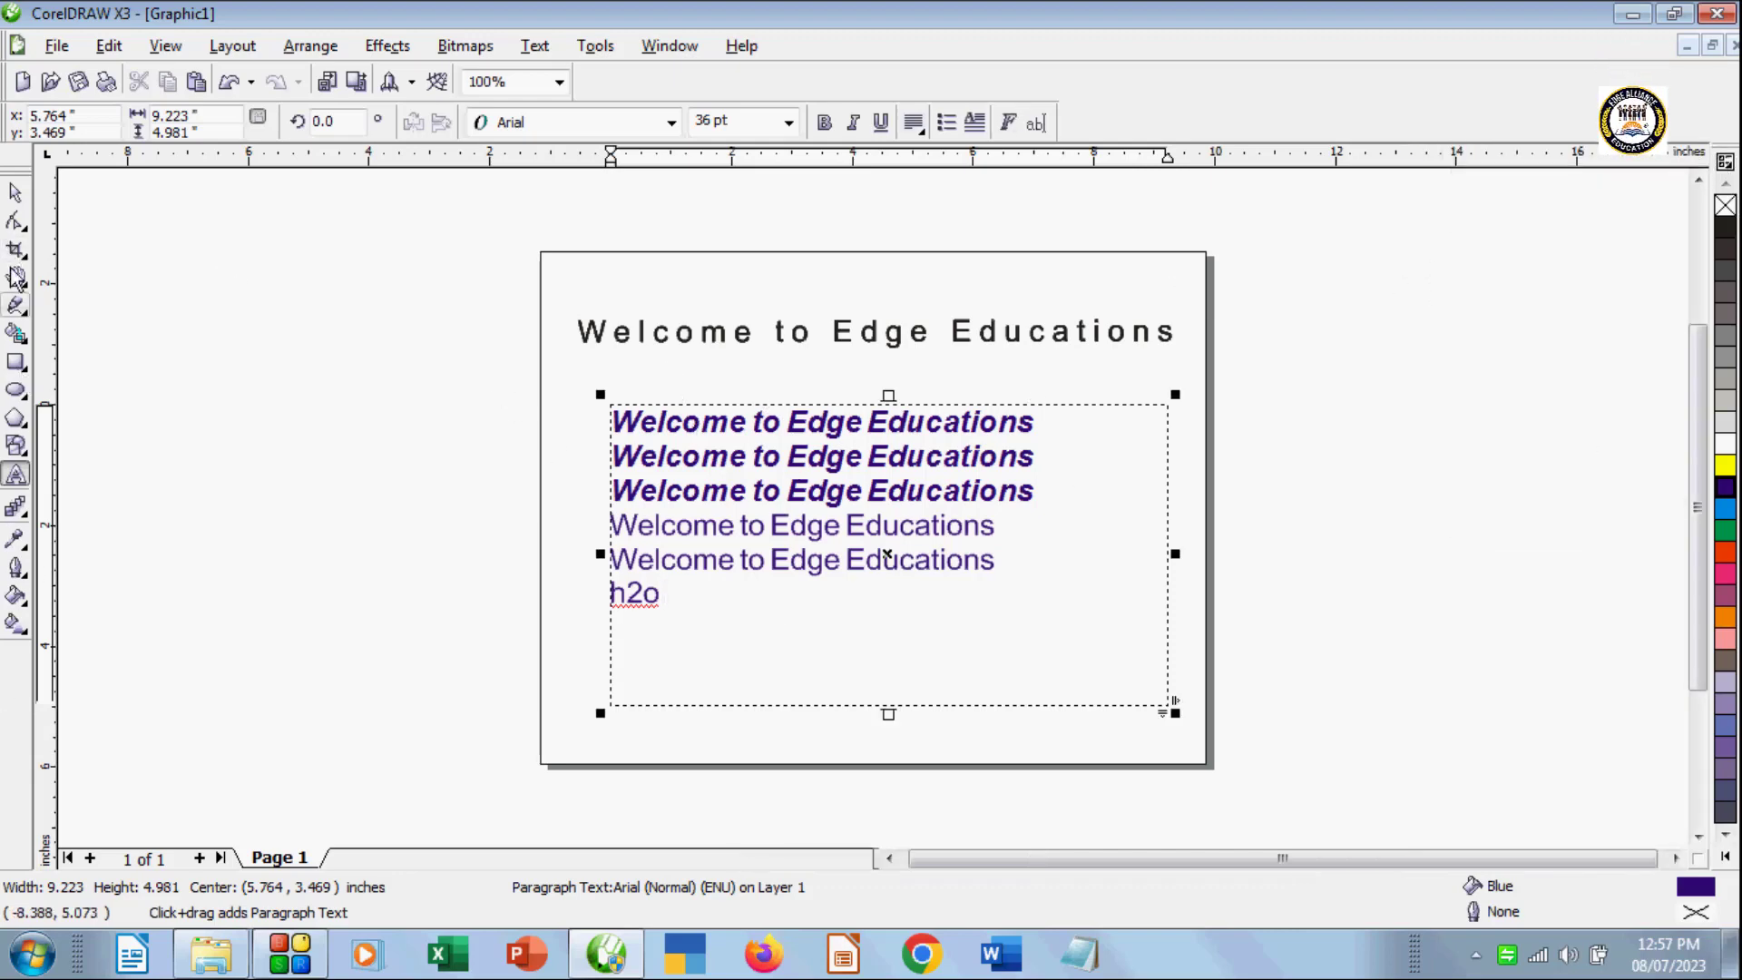
pyautogui.click(17, 193)
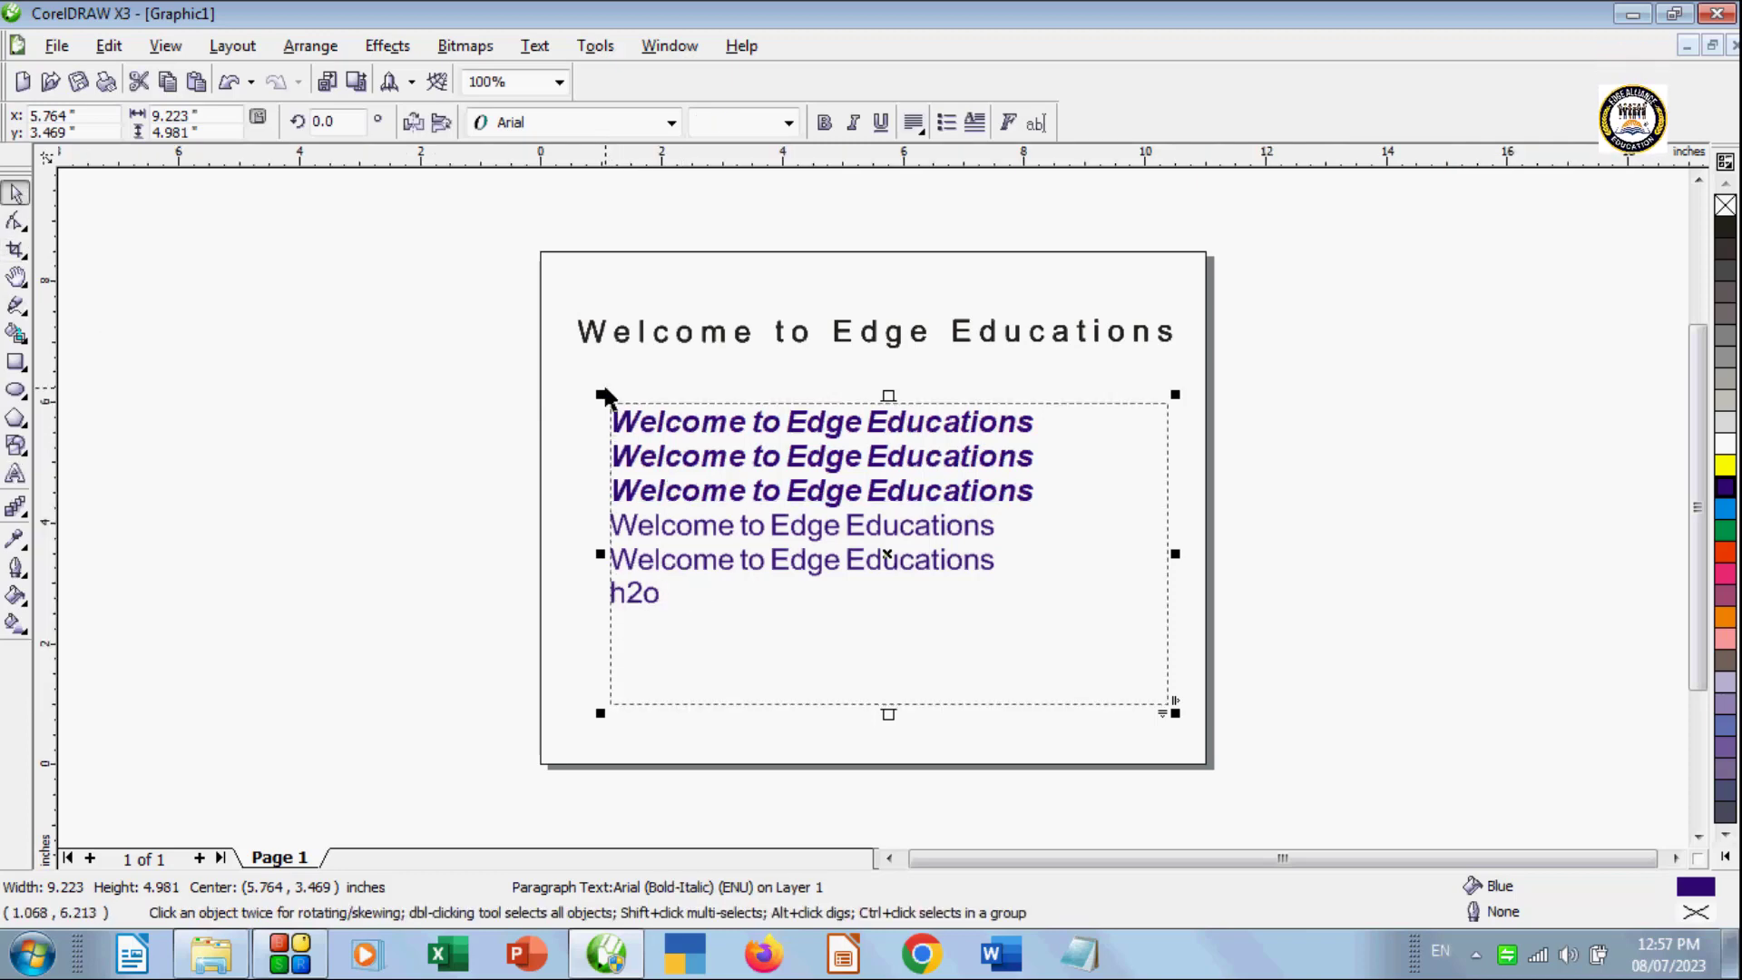
pyautogui.press('Delete')
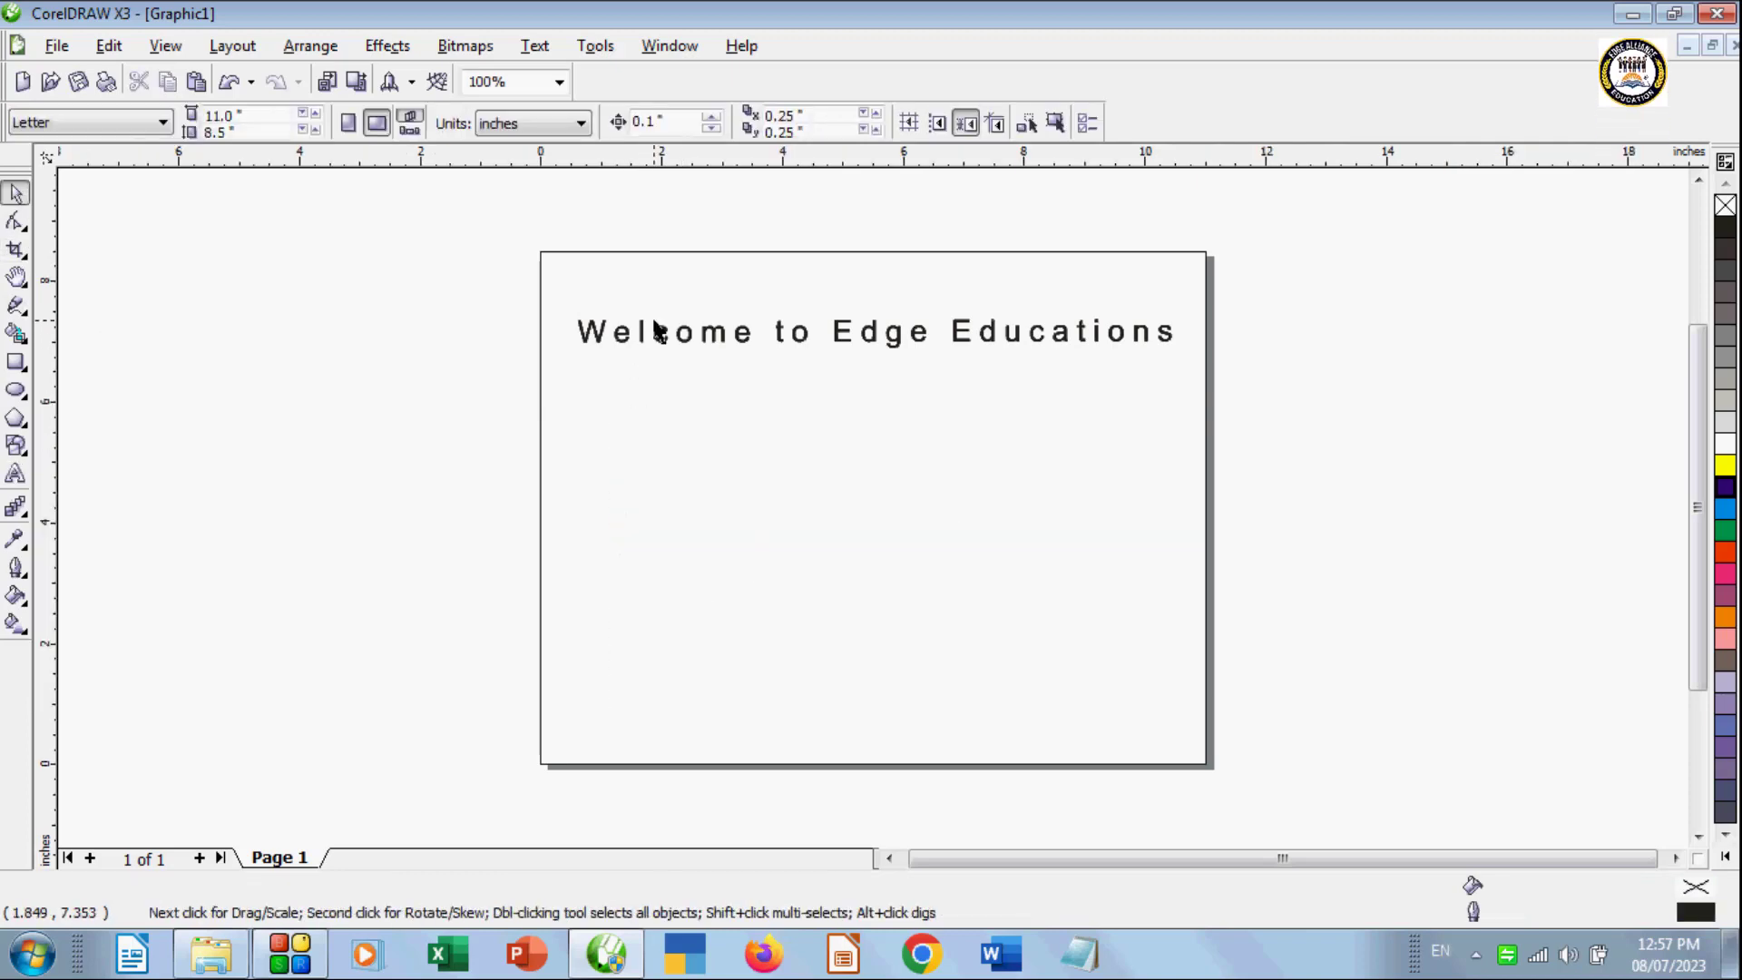
pyautogui.press('Delete')
pyautogui.click(685, 341)
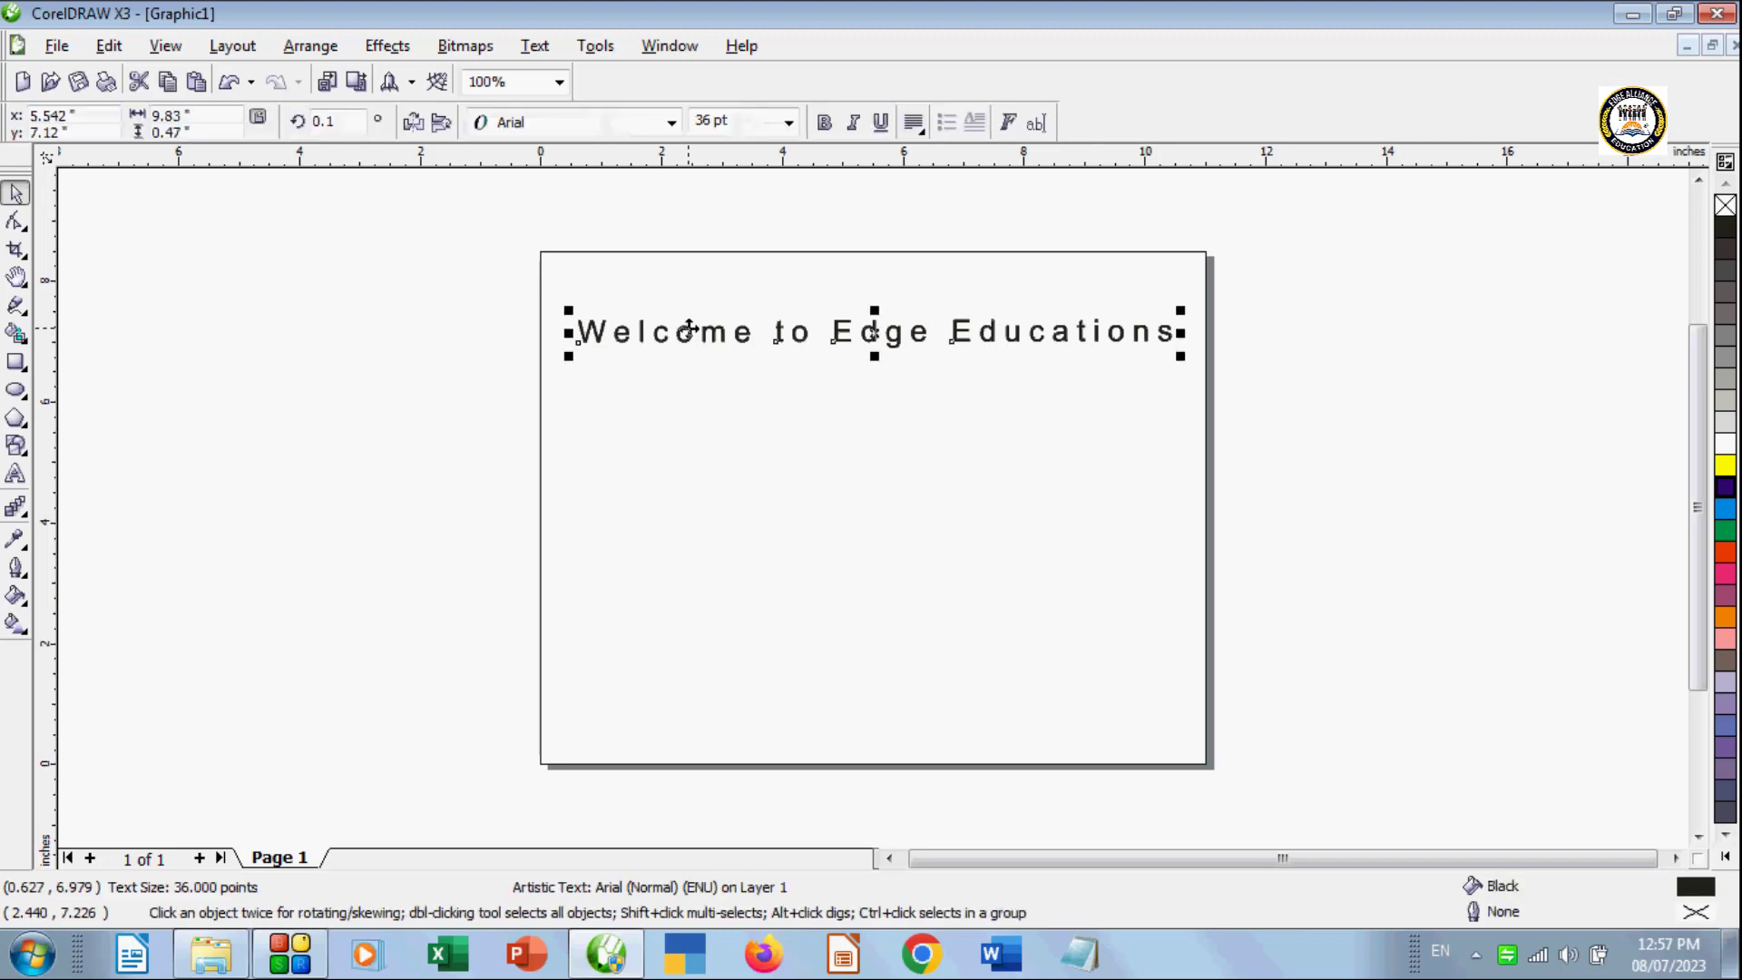
pyautogui.click(684, 338)
pyautogui.click(694, 336)
pyautogui.press('Delete')
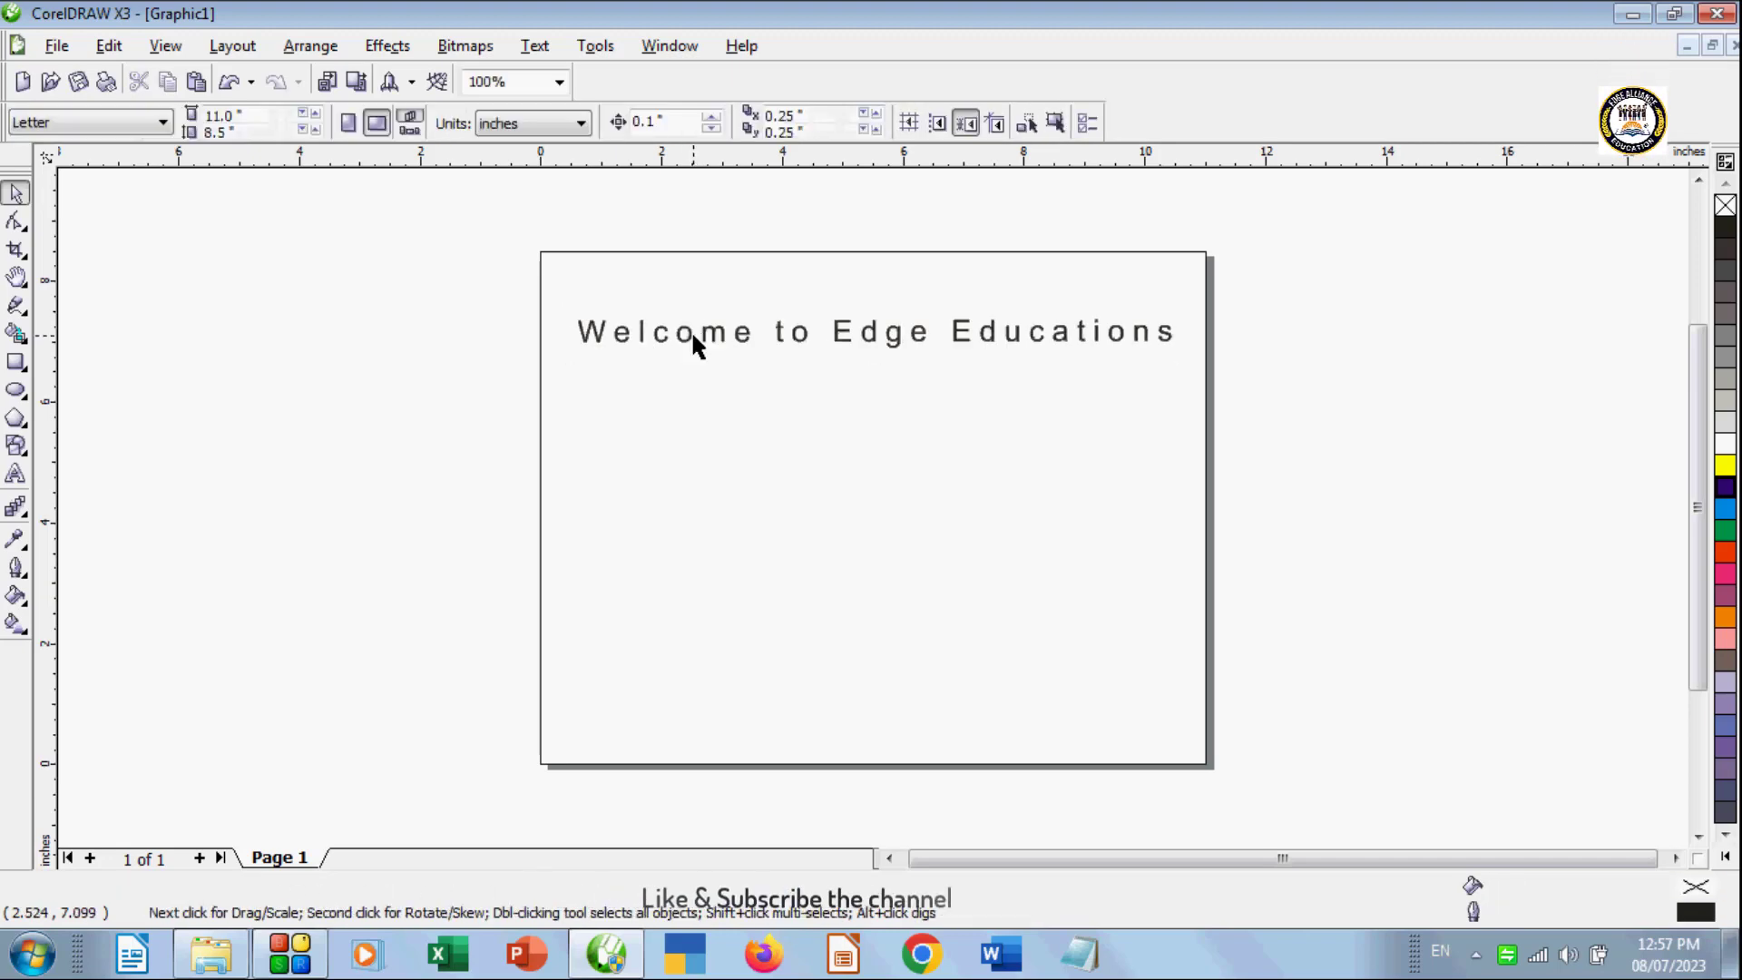
# Step: Detach the Interactive Tool flyout and place it beside the upper-left part of the page
pyautogui.click(19, 513)
pyautogui.moveTo(47, 519); pyautogui.dragTo(251, 244)
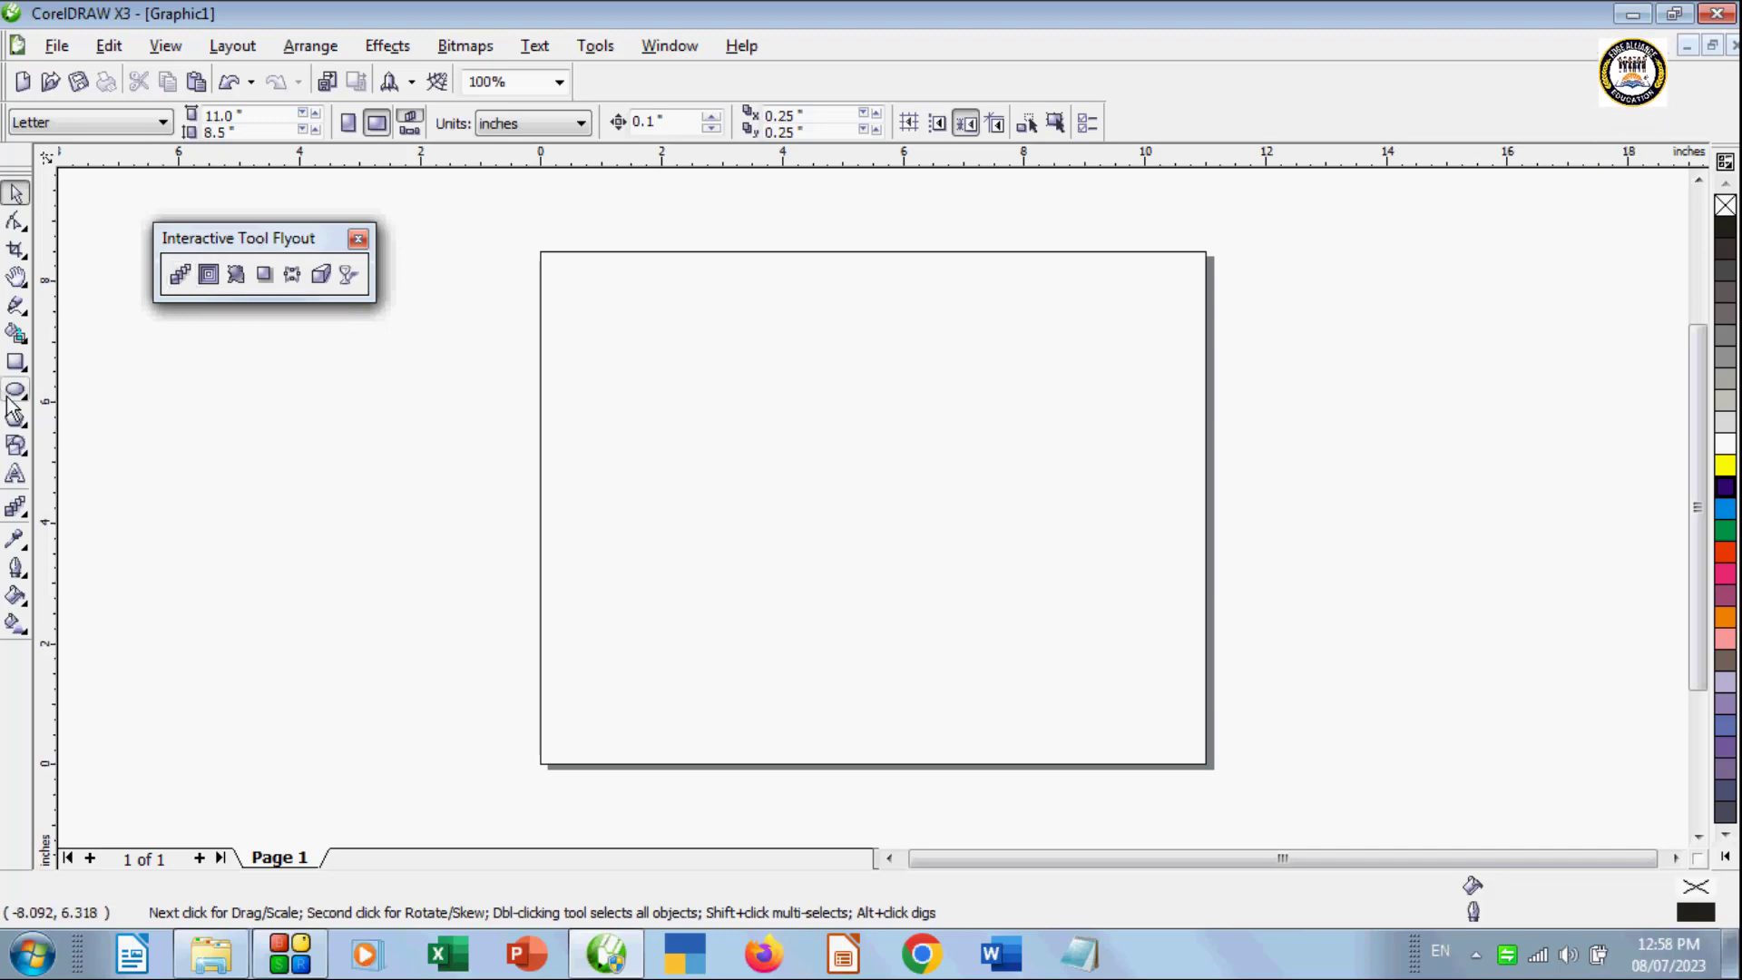
pyautogui.moveTo(218, 238); pyautogui.dragTo(208, 205)
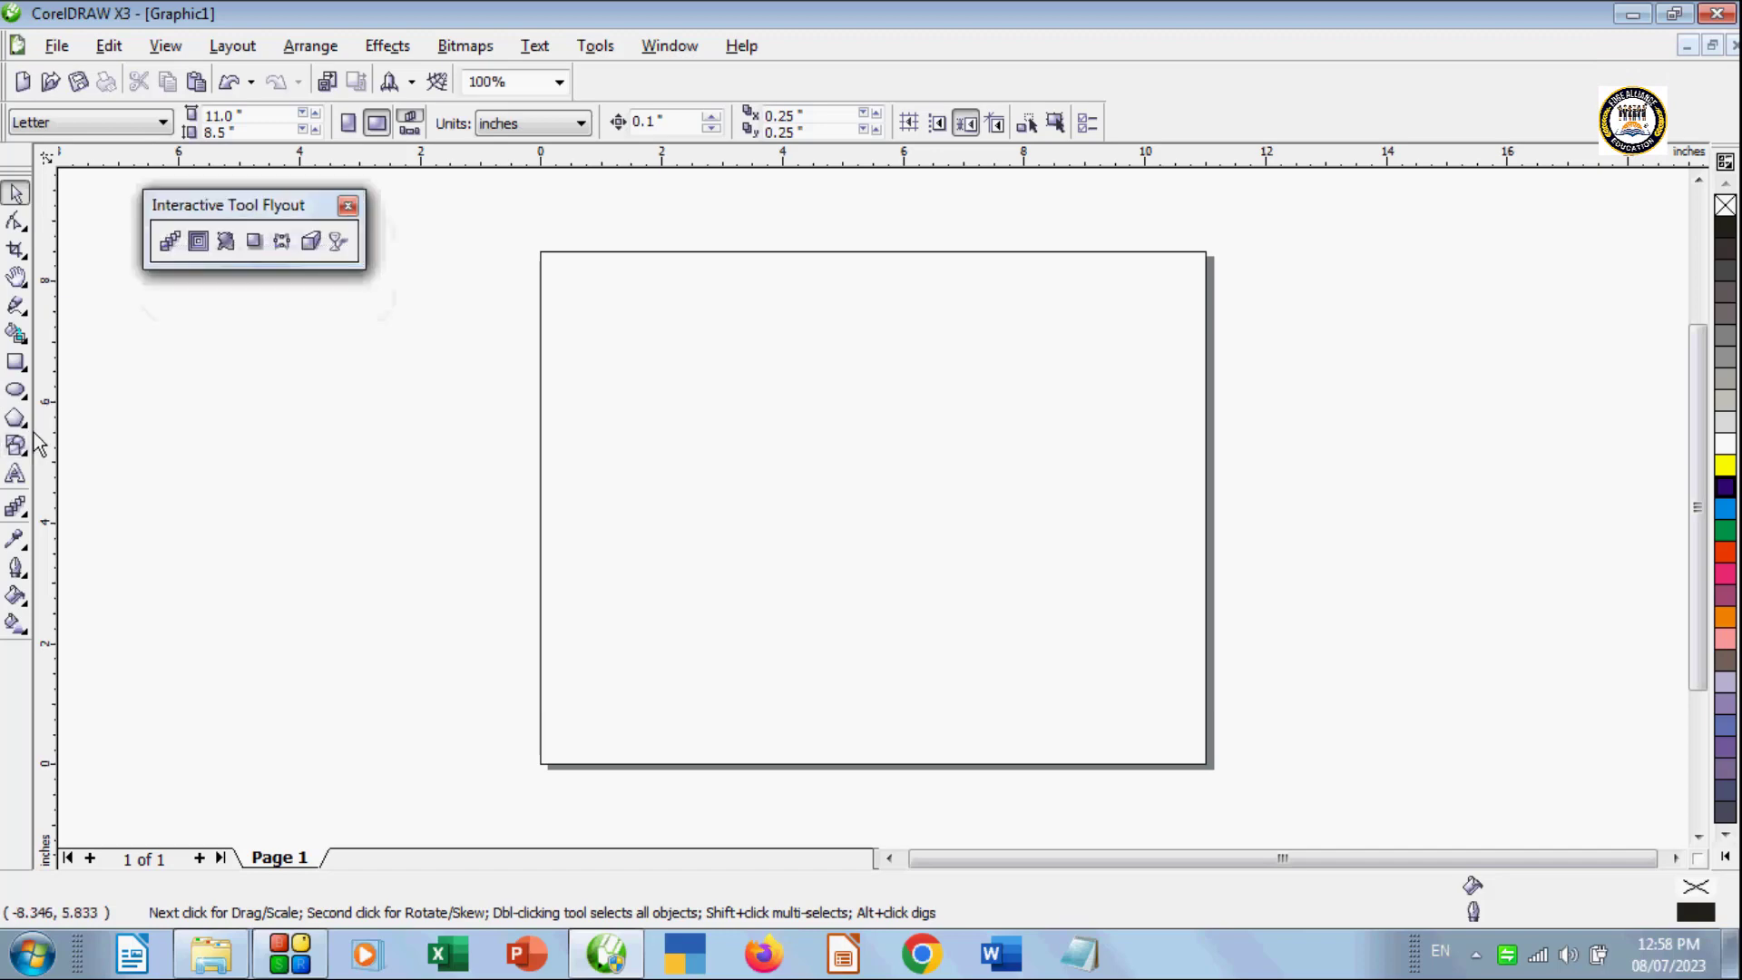
# Step: Draw an ellipse about 1.65 by 1.35 inches in the page's upper-left corner and fill it with Cyan
pyautogui.click(15, 392)
pyautogui.moveTo(543, 293); pyautogui.dragTo(642, 375)
pyautogui.click(1725, 508)
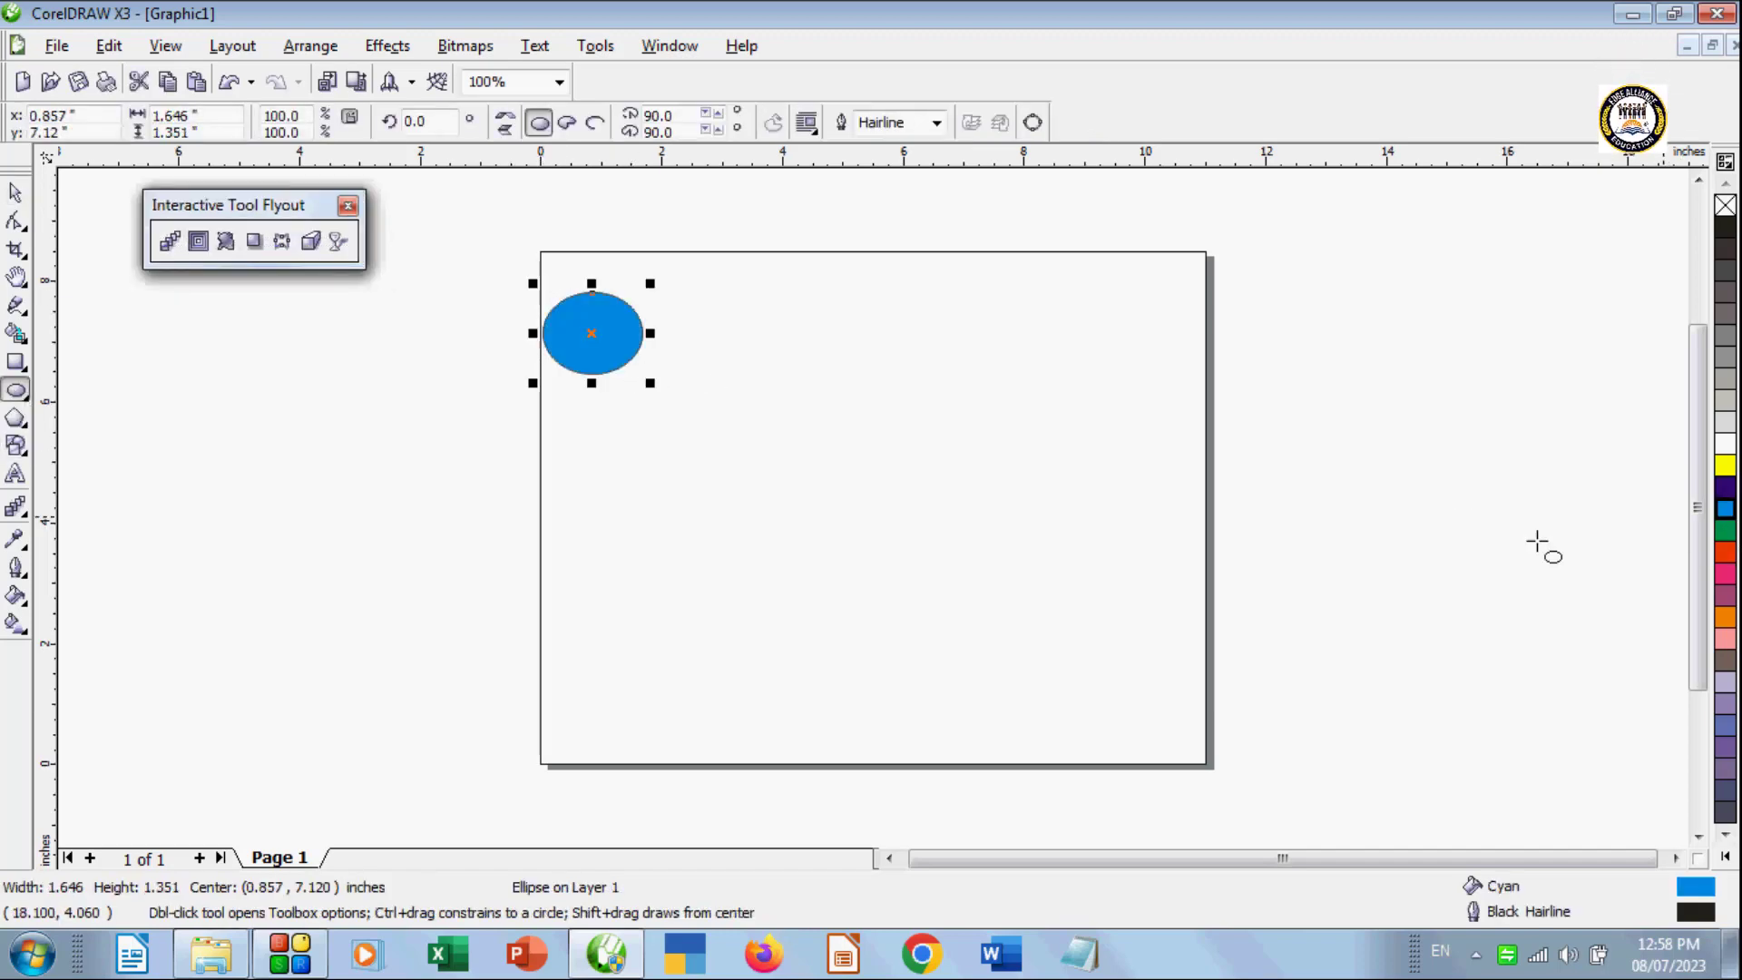
pyautogui.click(196, 608)
# Step: Draw a complex star about 1.07 by 1.42 inches near the page's upper-right corner
pyautogui.click(17, 422)
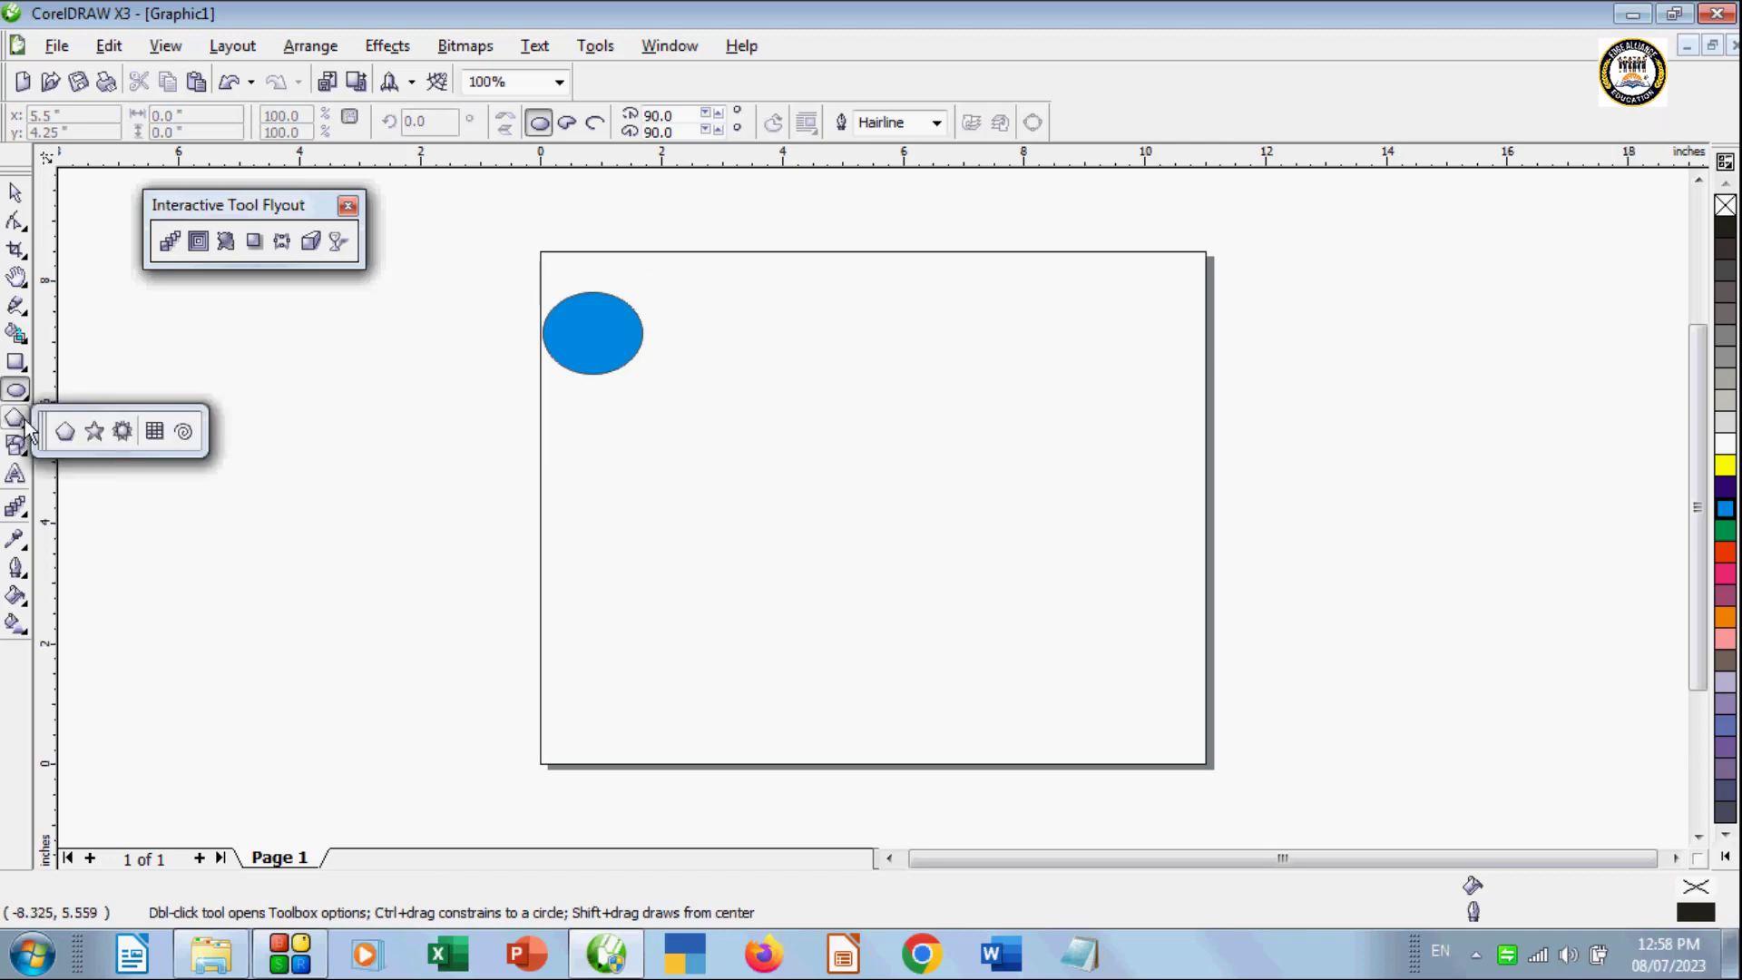
pyautogui.click(125, 429)
pyautogui.moveTo(1156, 292); pyautogui.dragTo(1157, 353)
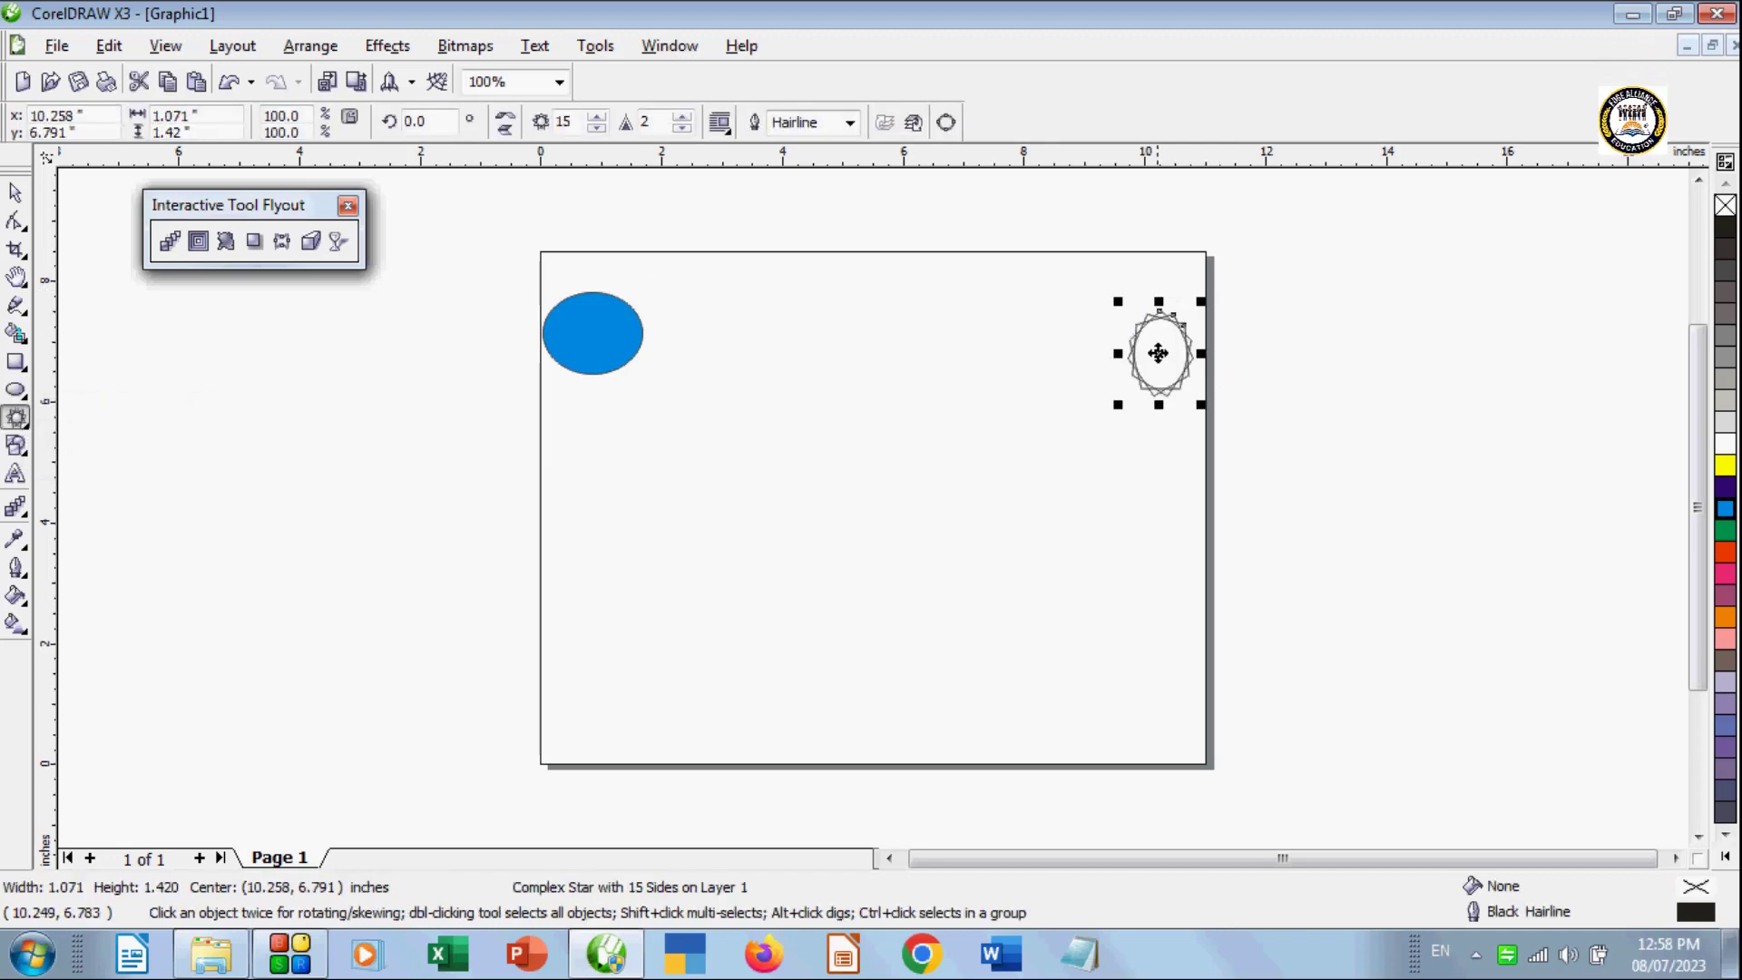
# Step: Set the complex star's number of points to 11 and fill it with Red
pyautogui.click(596, 128)
pyautogui.click(596, 128)
pyautogui.click(596, 128)
pyautogui.click(596, 128)
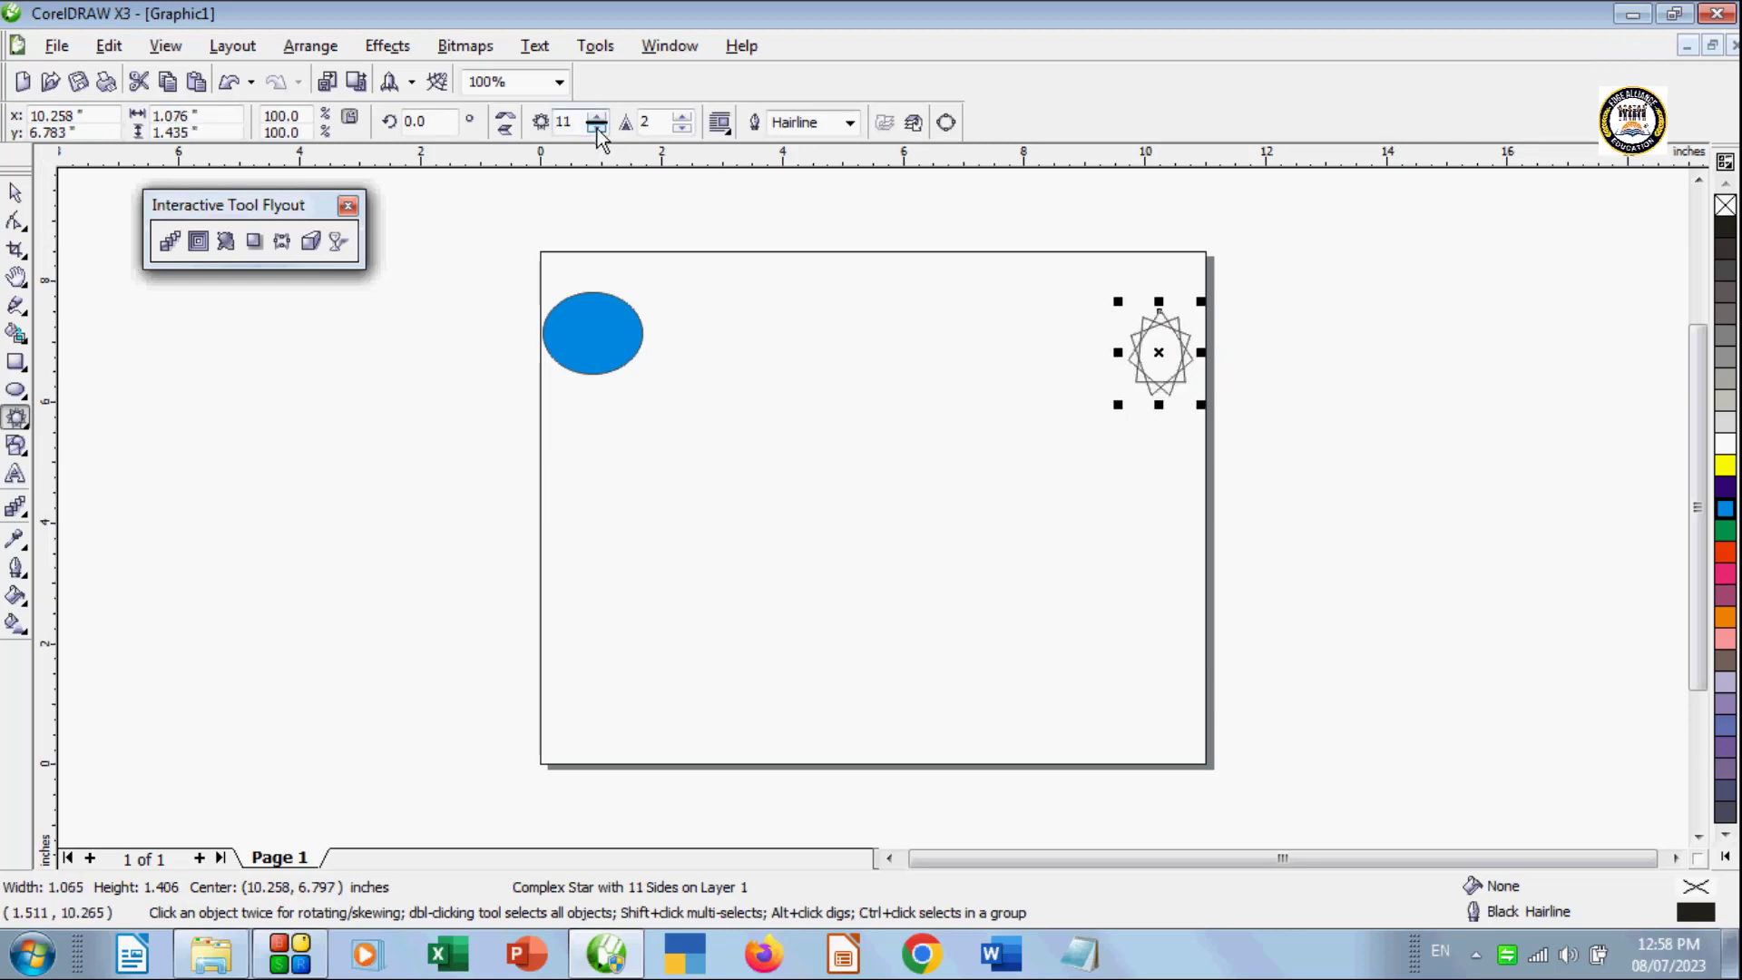
pyautogui.click(1721, 555)
pyautogui.click(417, 545)
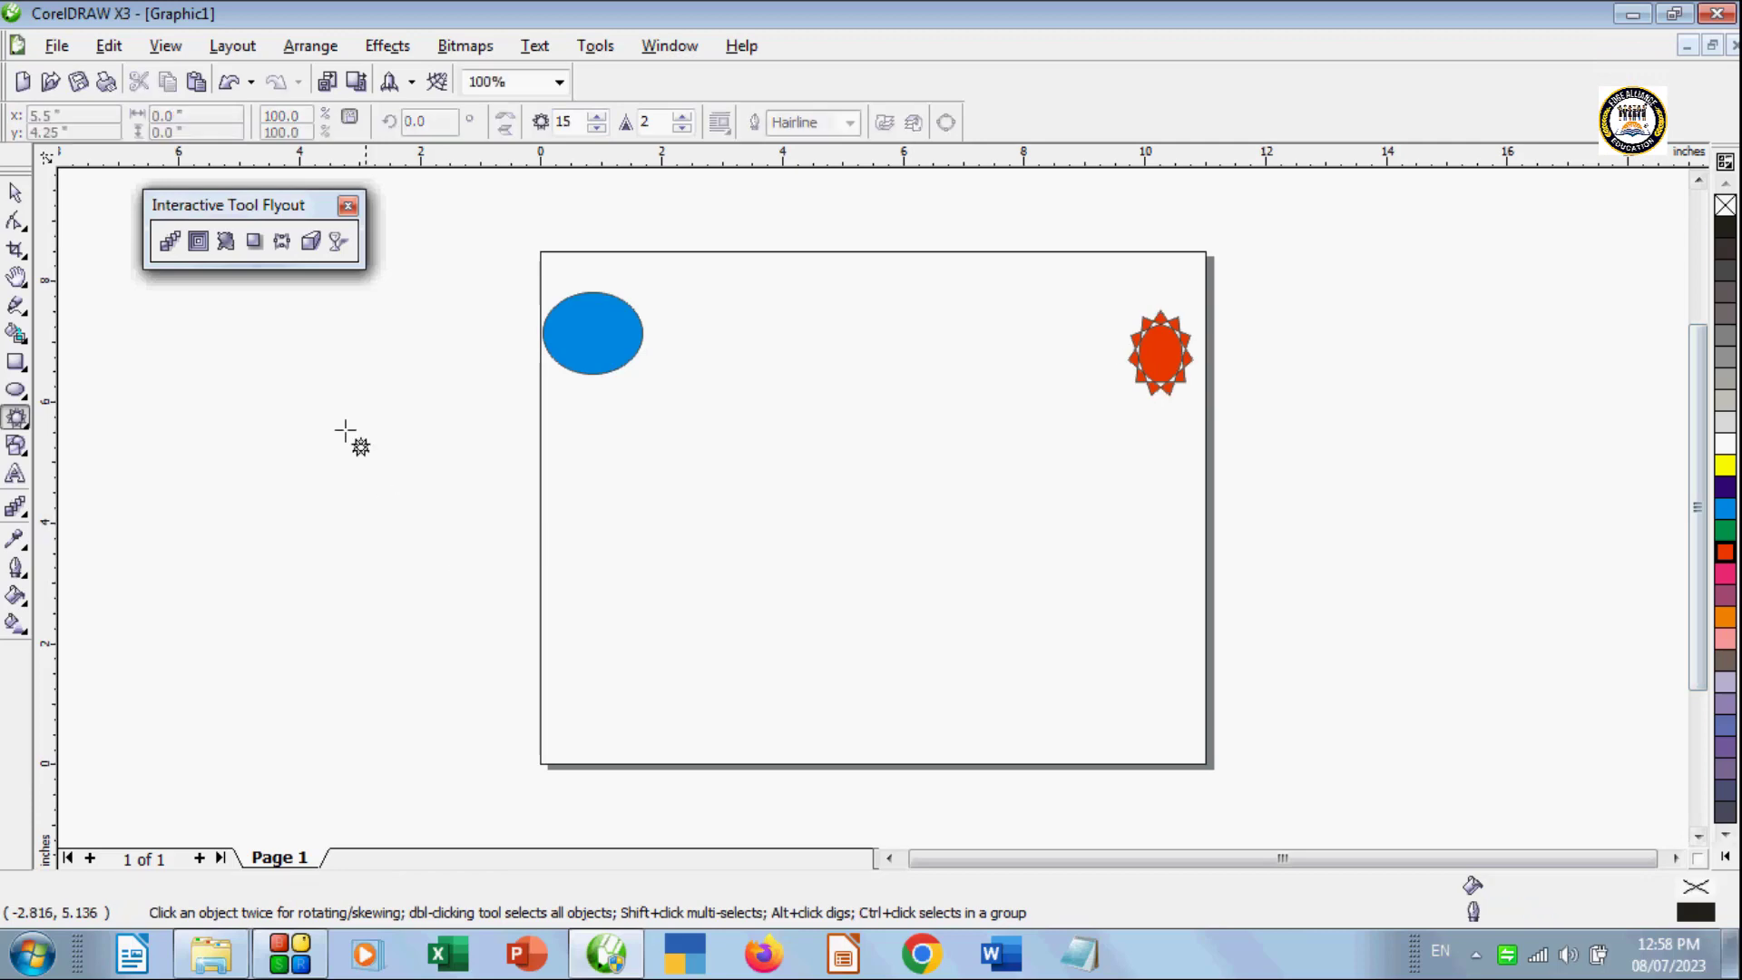
# Step: Blend the cyan ellipse into the red complex star in a straight line with 20 steps, using the Interactive Blend tool
pyautogui.click(169, 241)
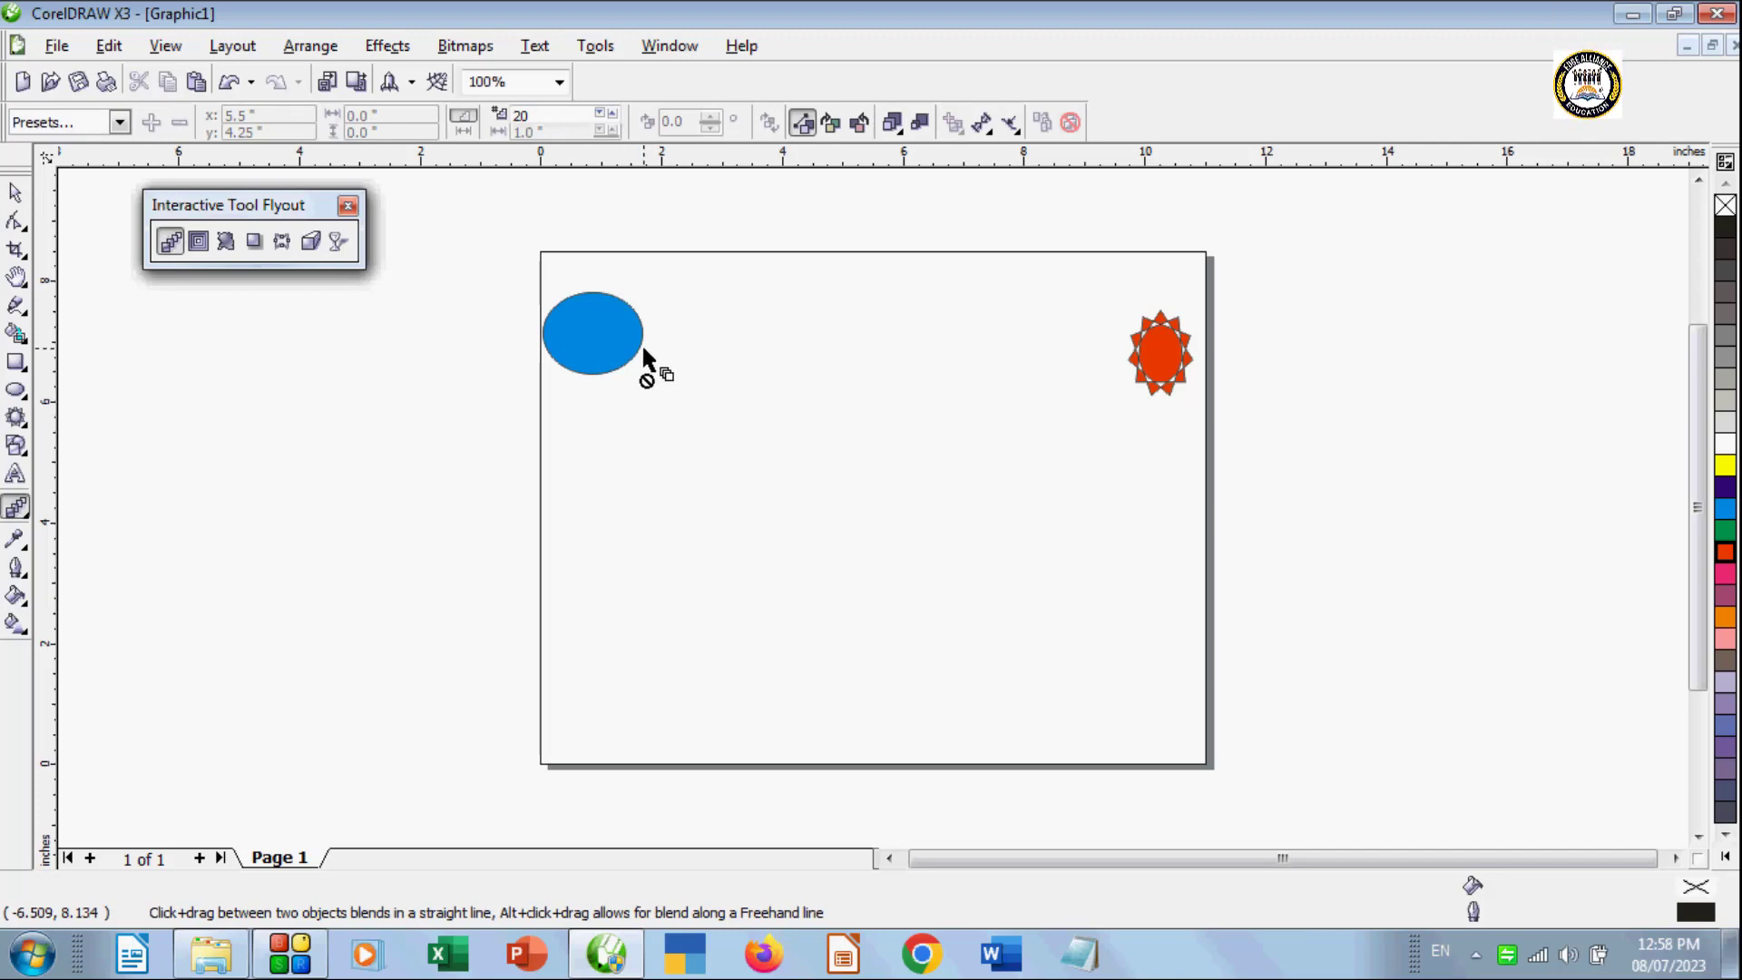
pyautogui.moveTo(603, 342); pyautogui.dragTo(689, 341)
pyautogui.moveTo(873, 364); pyautogui.dragTo(1172, 369)
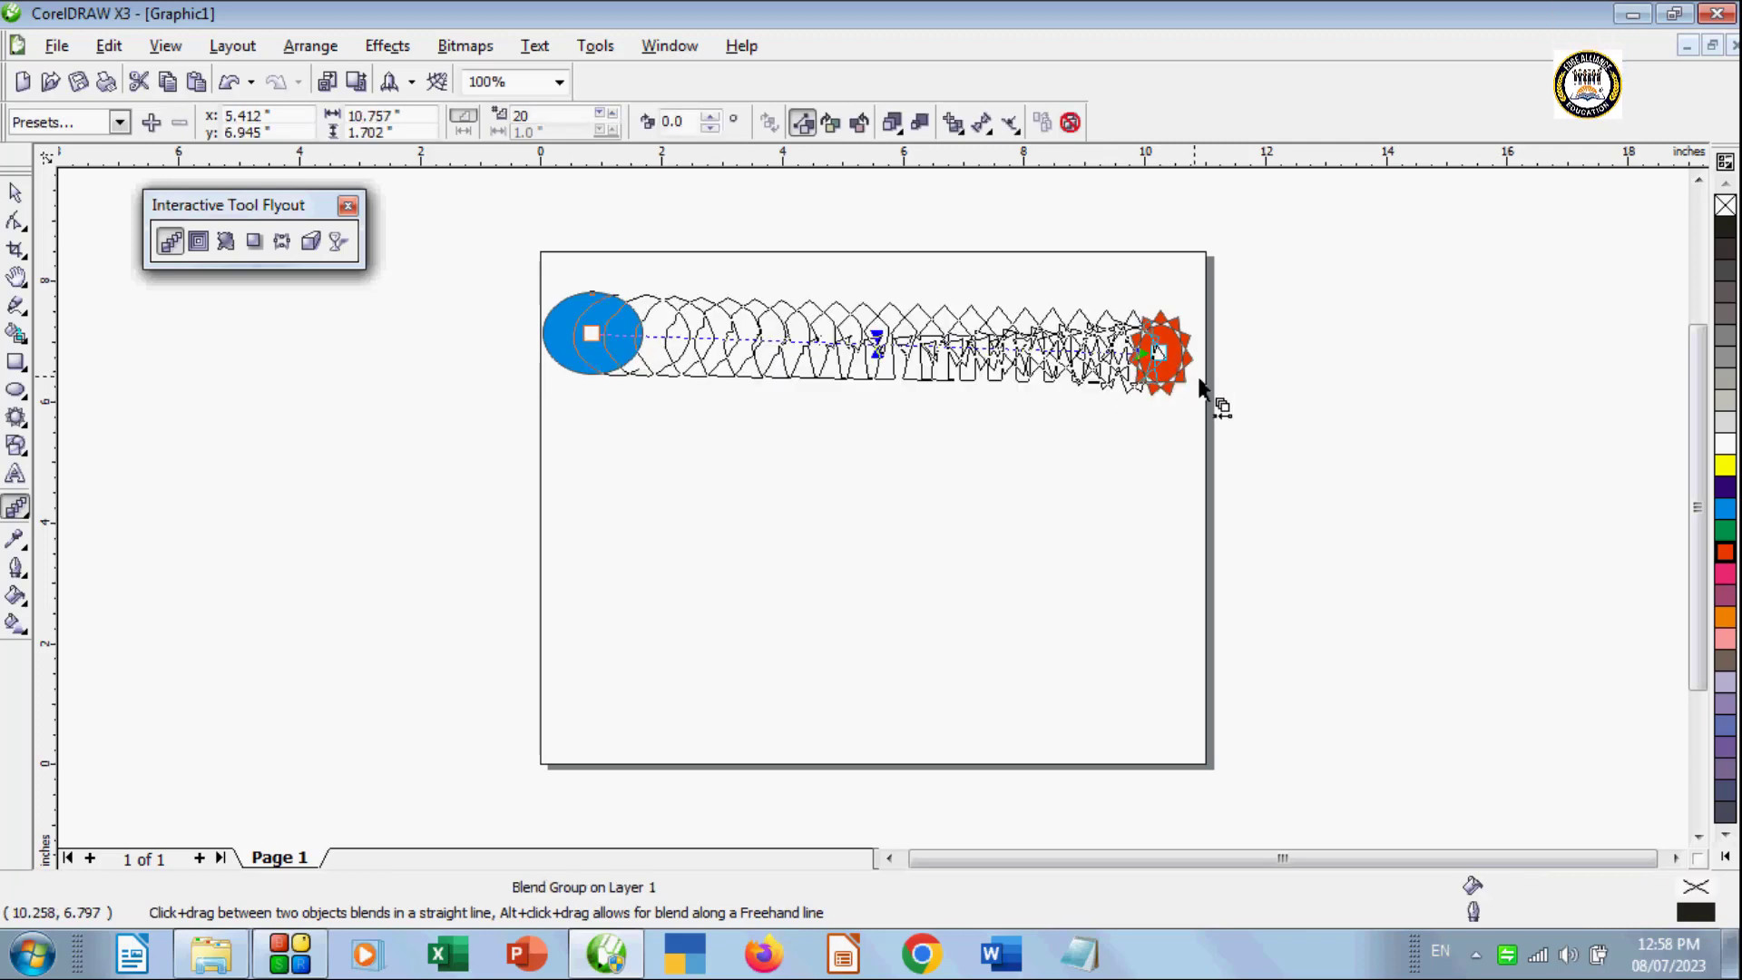
pyautogui.hotkey('ctrl', 'z')
pyautogui.moveTo(592, 339); pyautogui.dragTo(1169, 381)
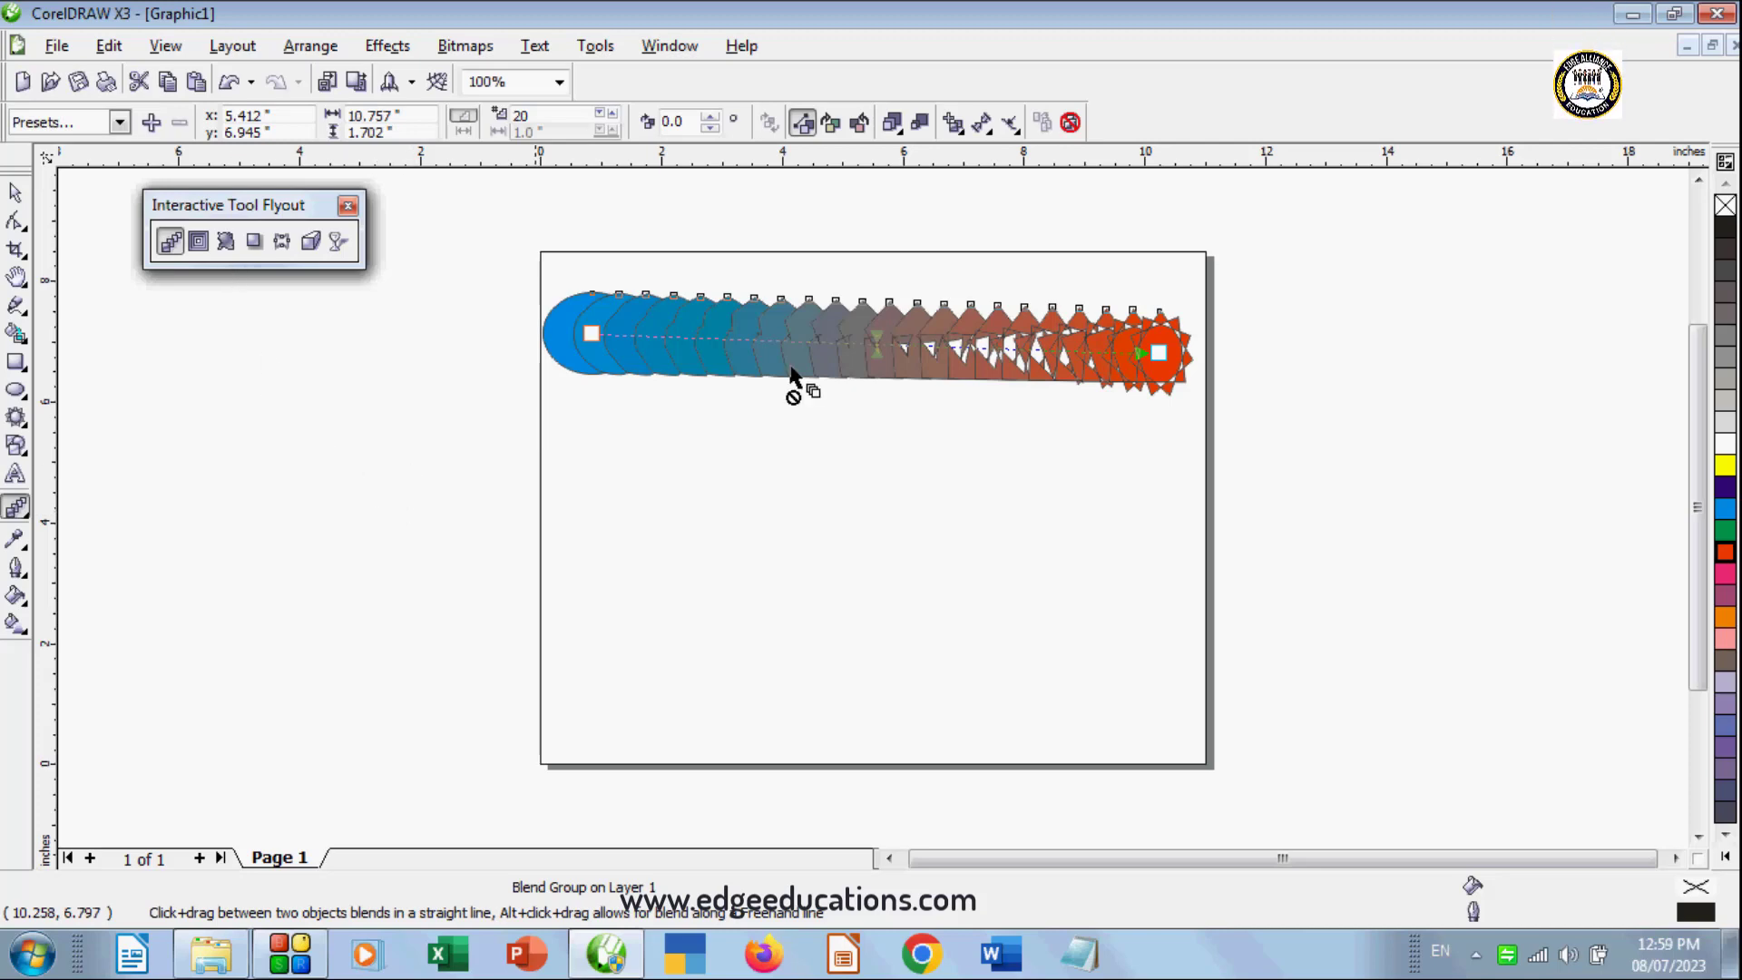
pyautogui.press('space')
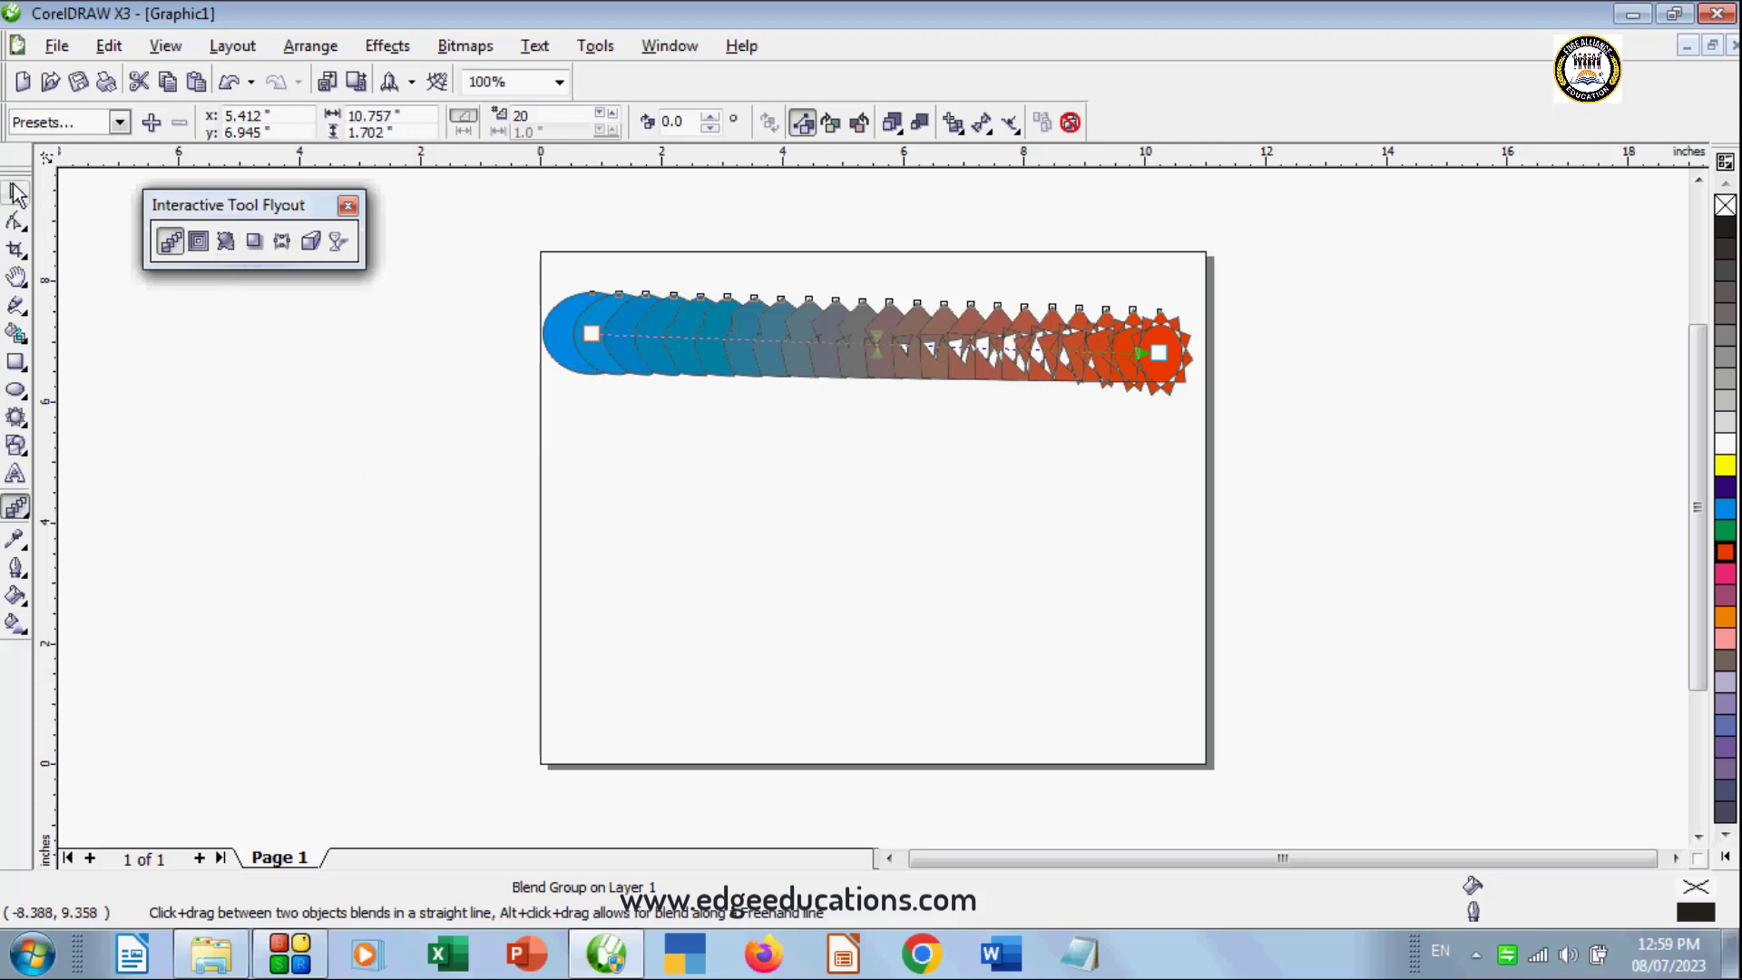
# Step: Delete the blend between the cyan ellipse and the red complex star
pyautogui.press('Delete')
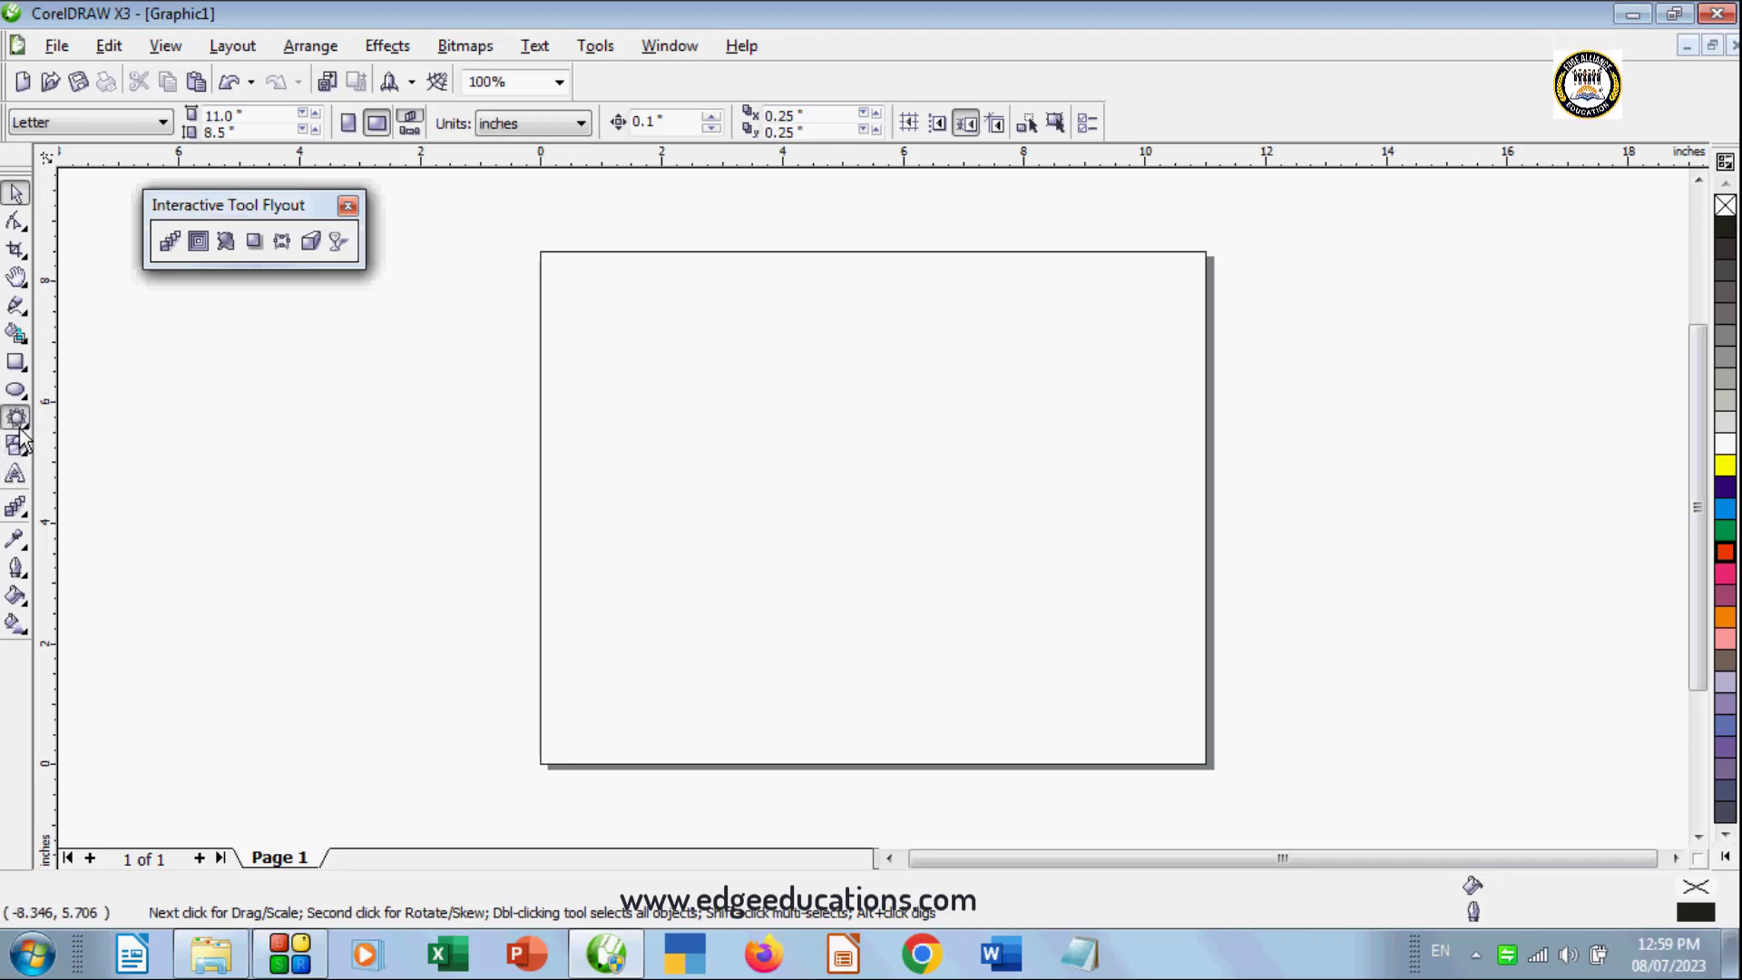
# Step: Draw a 12-point complex star about 1.09 by 1.24 inches in the empty area to the right of the page
pyautogui.moveTo(16, 419); pyautogui.dragTo(128, 427)
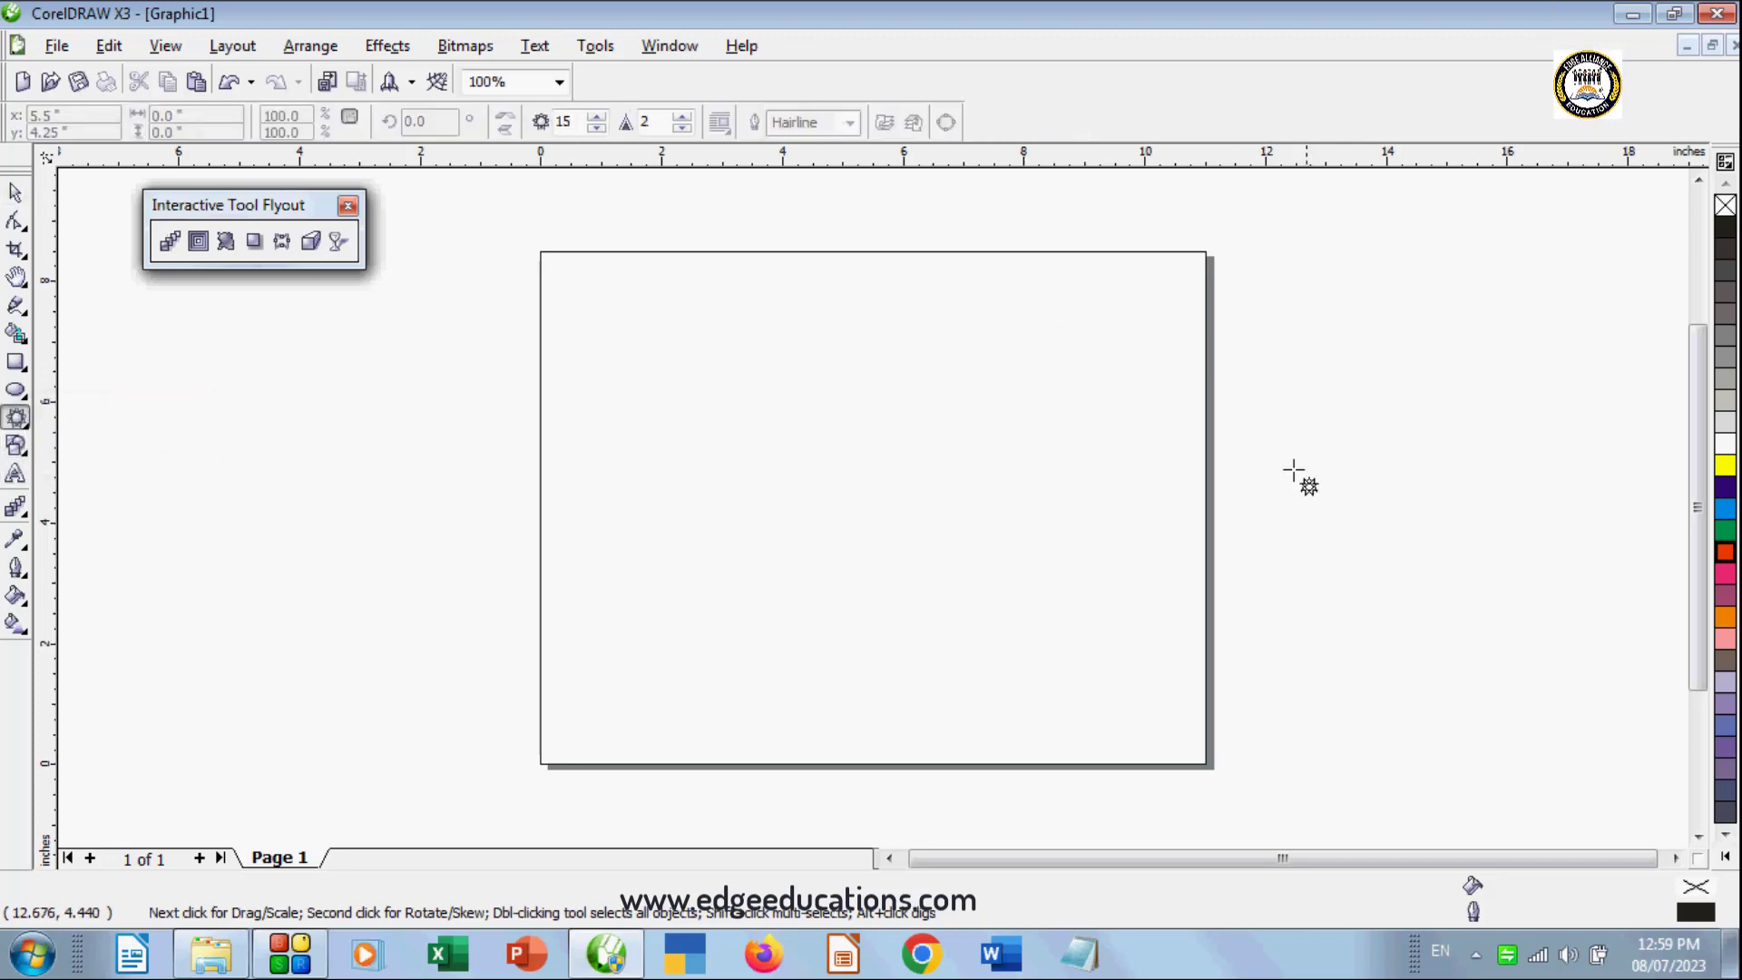
pyautogui.moveTo(1274, 430); pyautogui.dragTo(1350, 515)
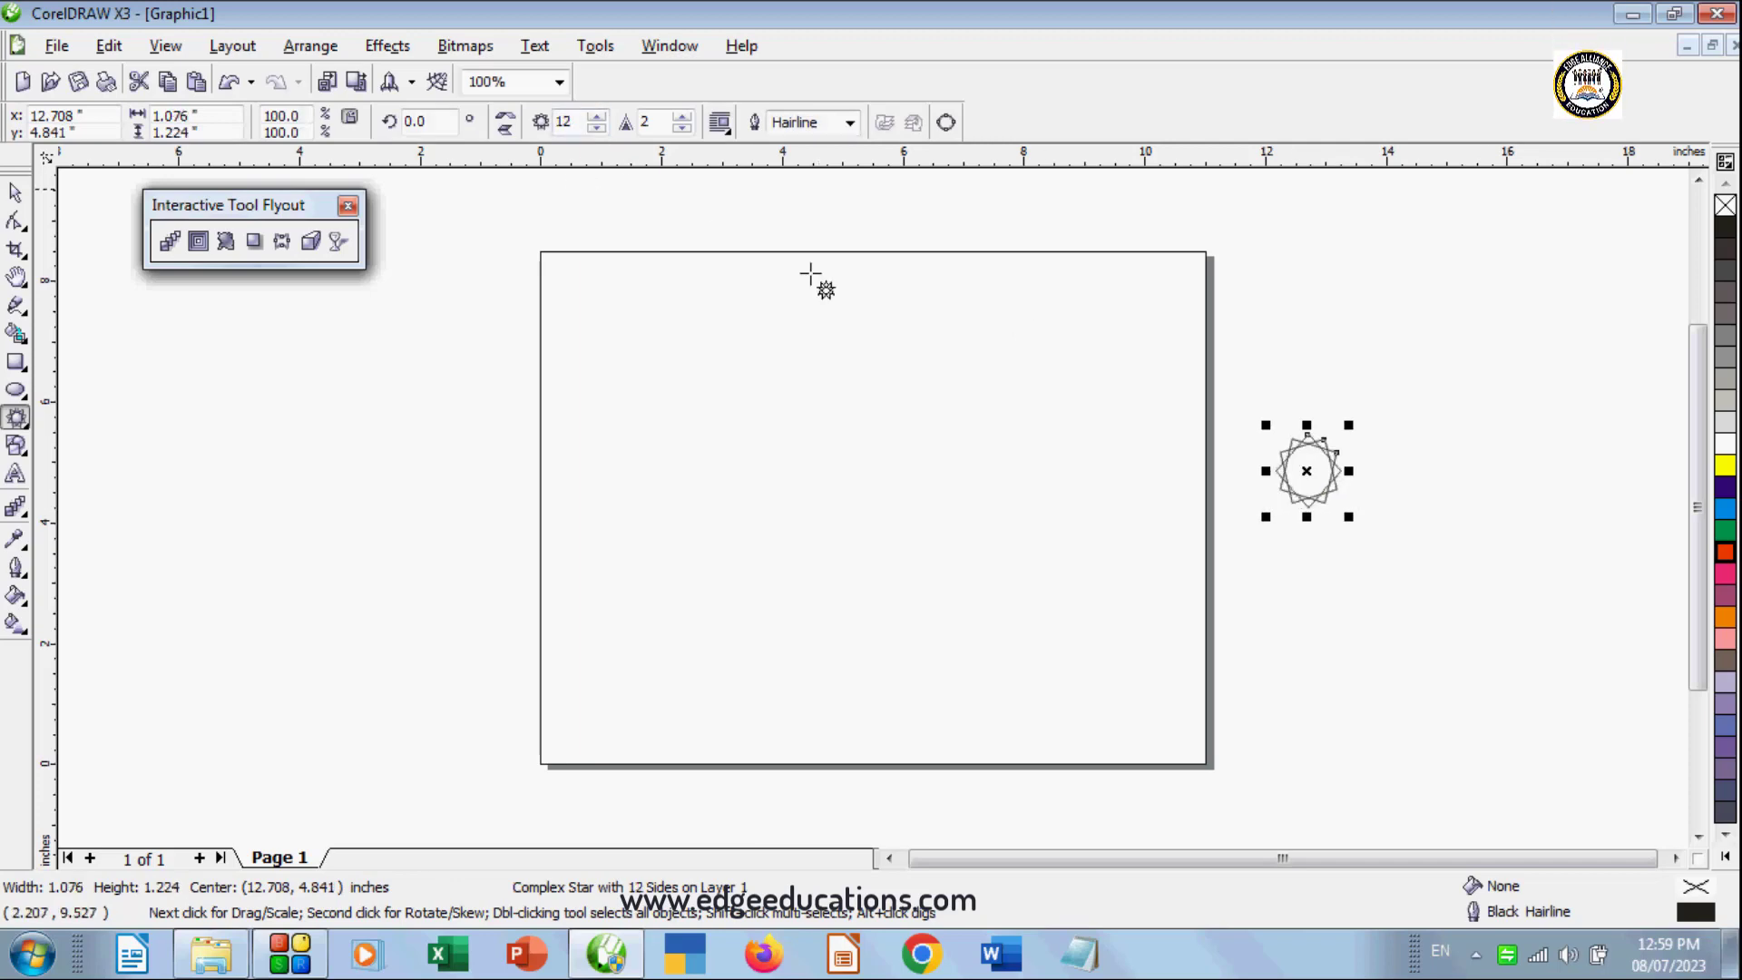
pyautogui.moveTo(1266, 424)
pyautogui.mouseDown()
pyautogui.moveTo(1239, 397)
pyautogui.moveTo(1264, 414)
pyautogui.mouseUp()
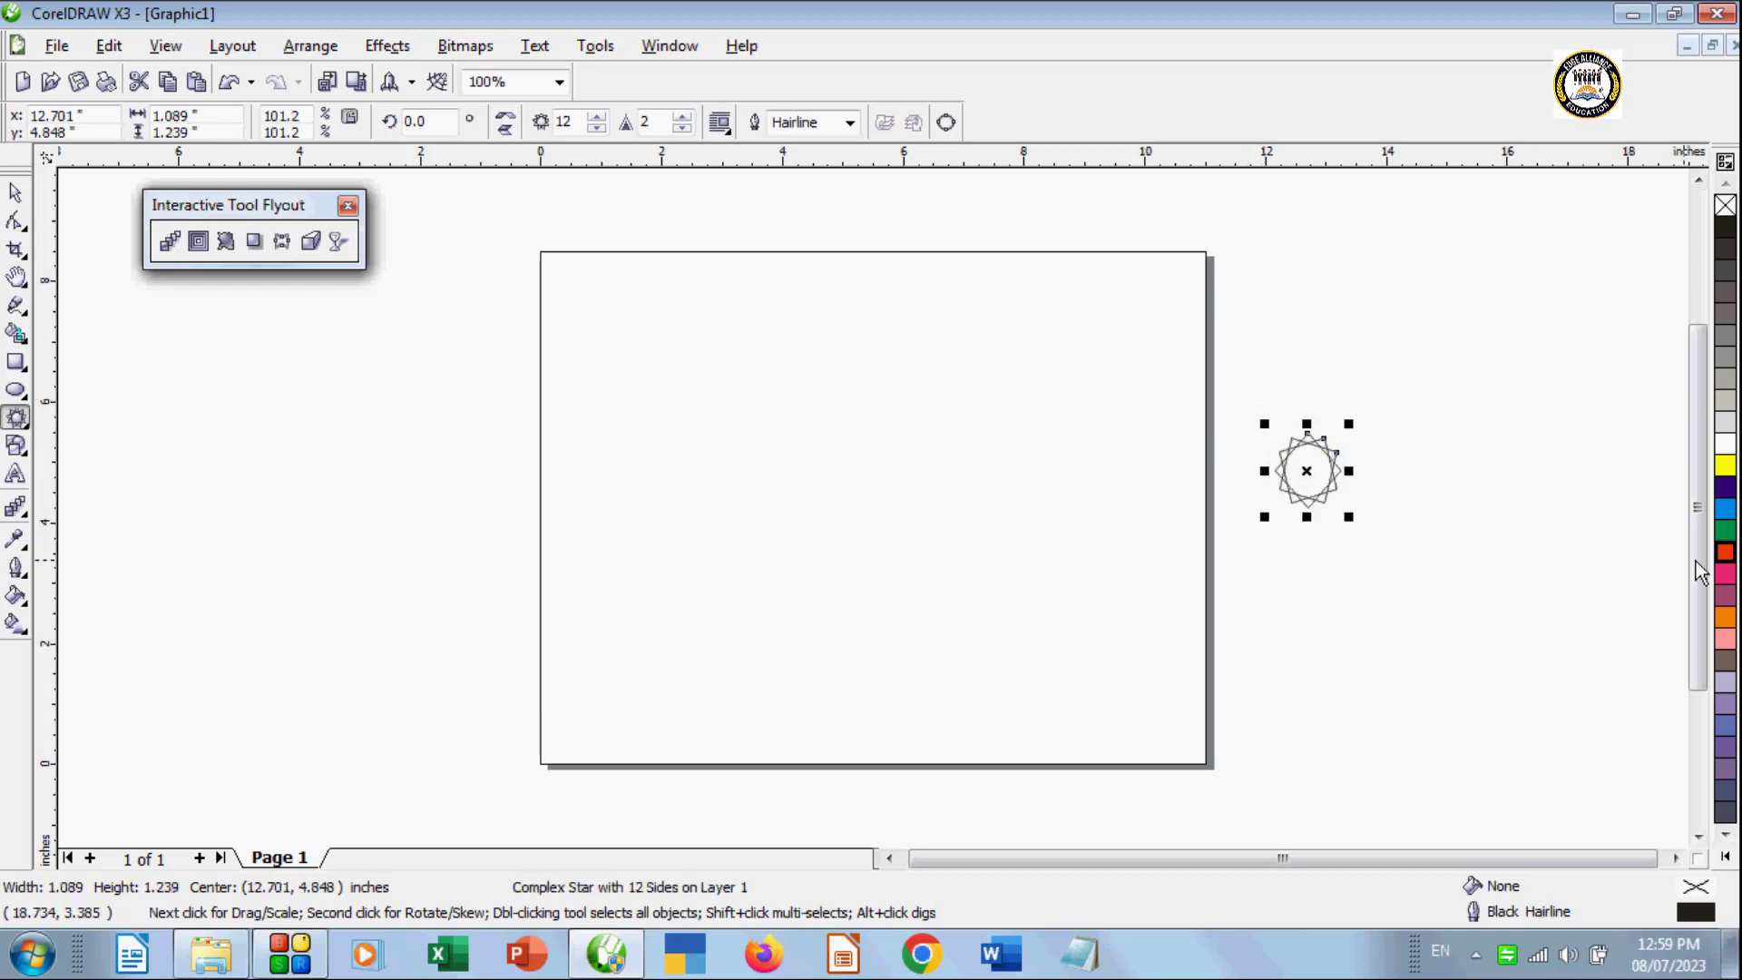
# Step: Fill the complex star with Blue and move it into the page's upper-left corner
pyautogui.click(1726, 487)
pyautogui.click(1365, 570)
pyautogui.moveTo(1307, 470); pyautogui.dragTo(572, 278)
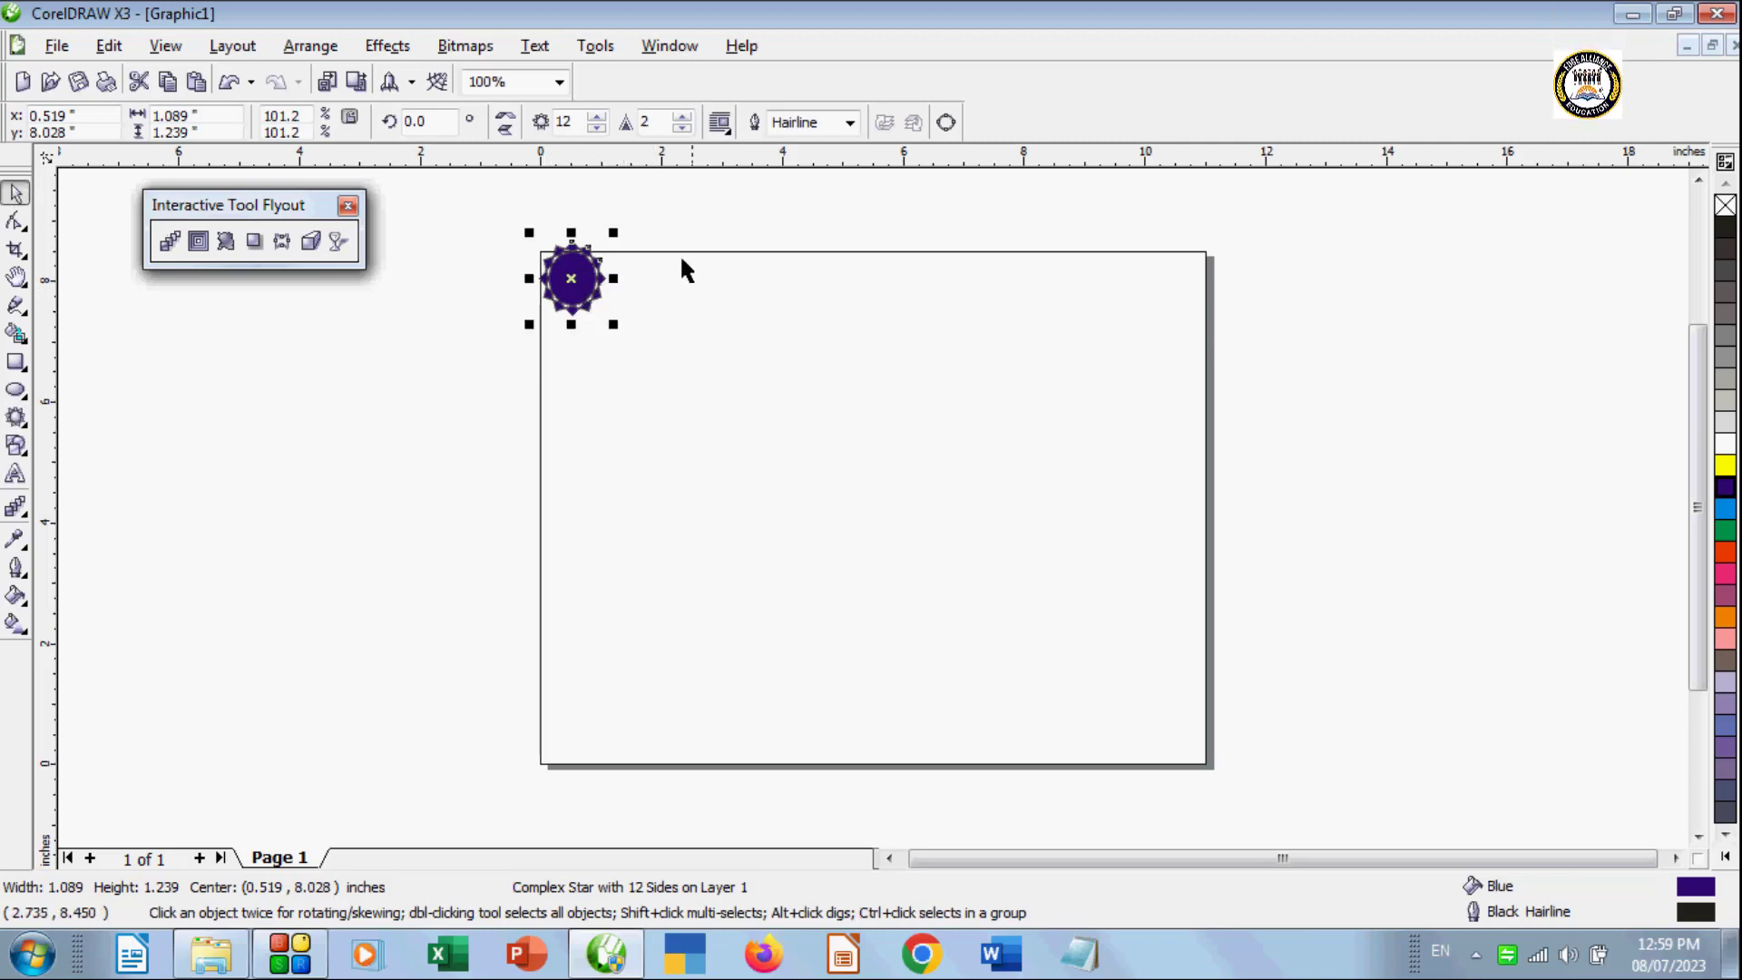
pyautogui.click(733, 250)
pyautogui.moveTo(921, 625); pyautogui.dragTo(1291, 801)
pyautogui.click(693, 408)
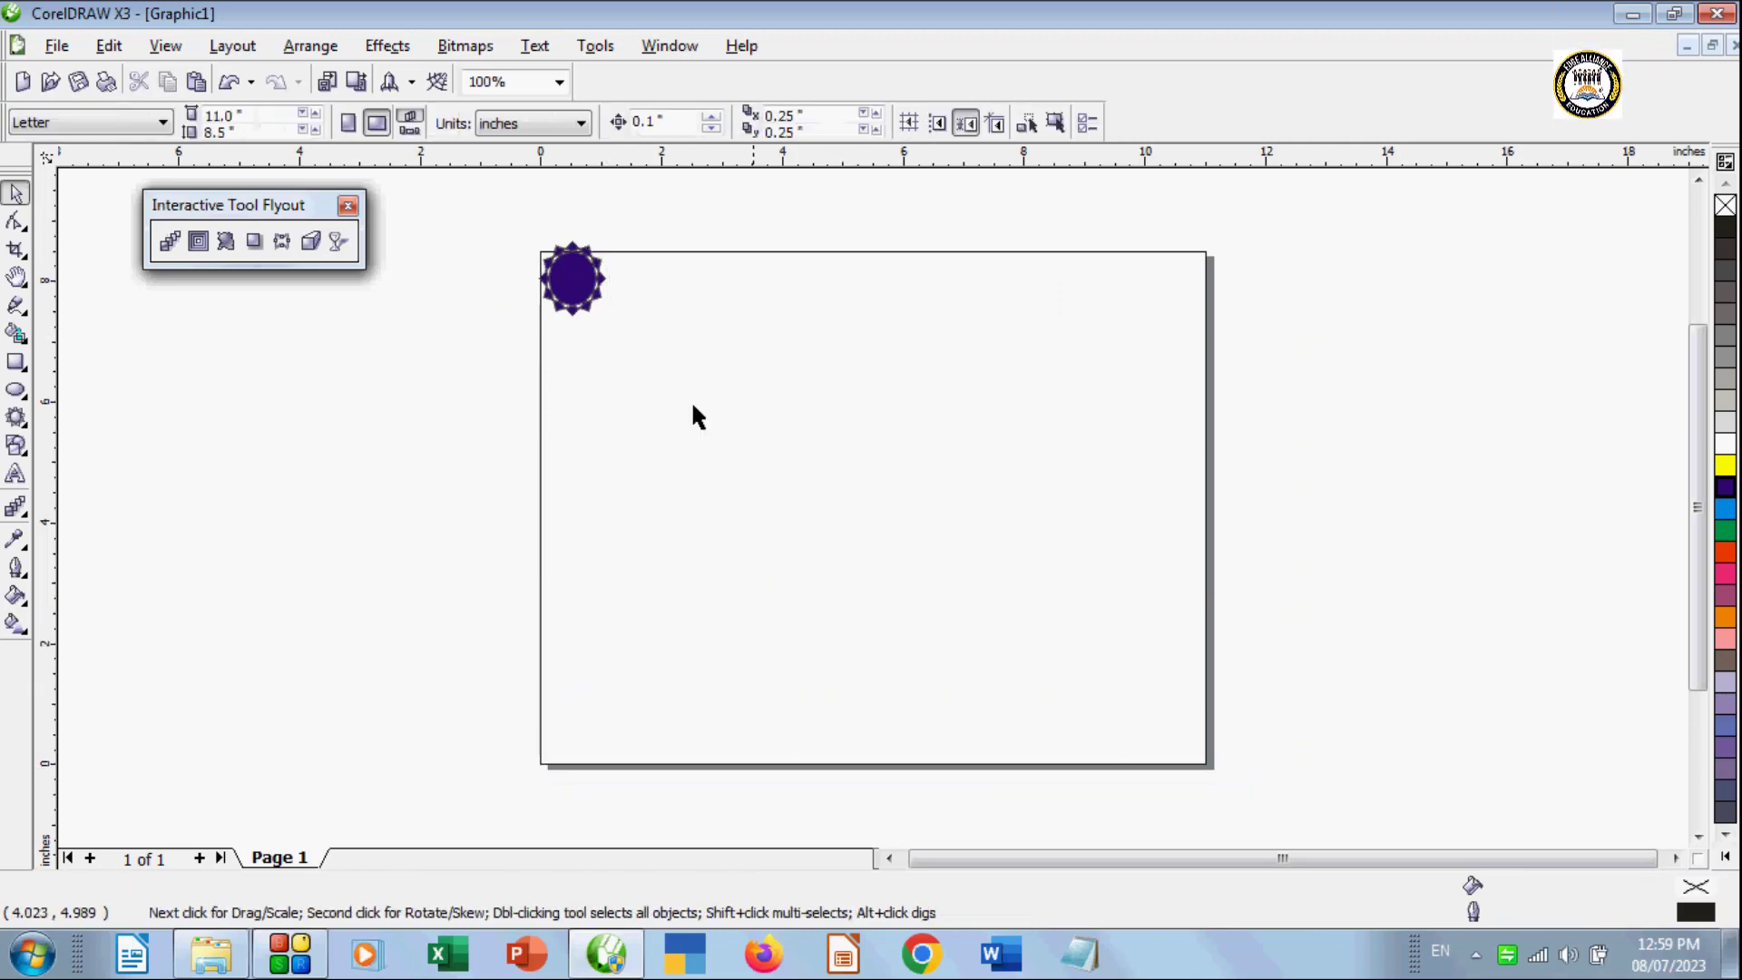
pyautogui.click(535, 272)
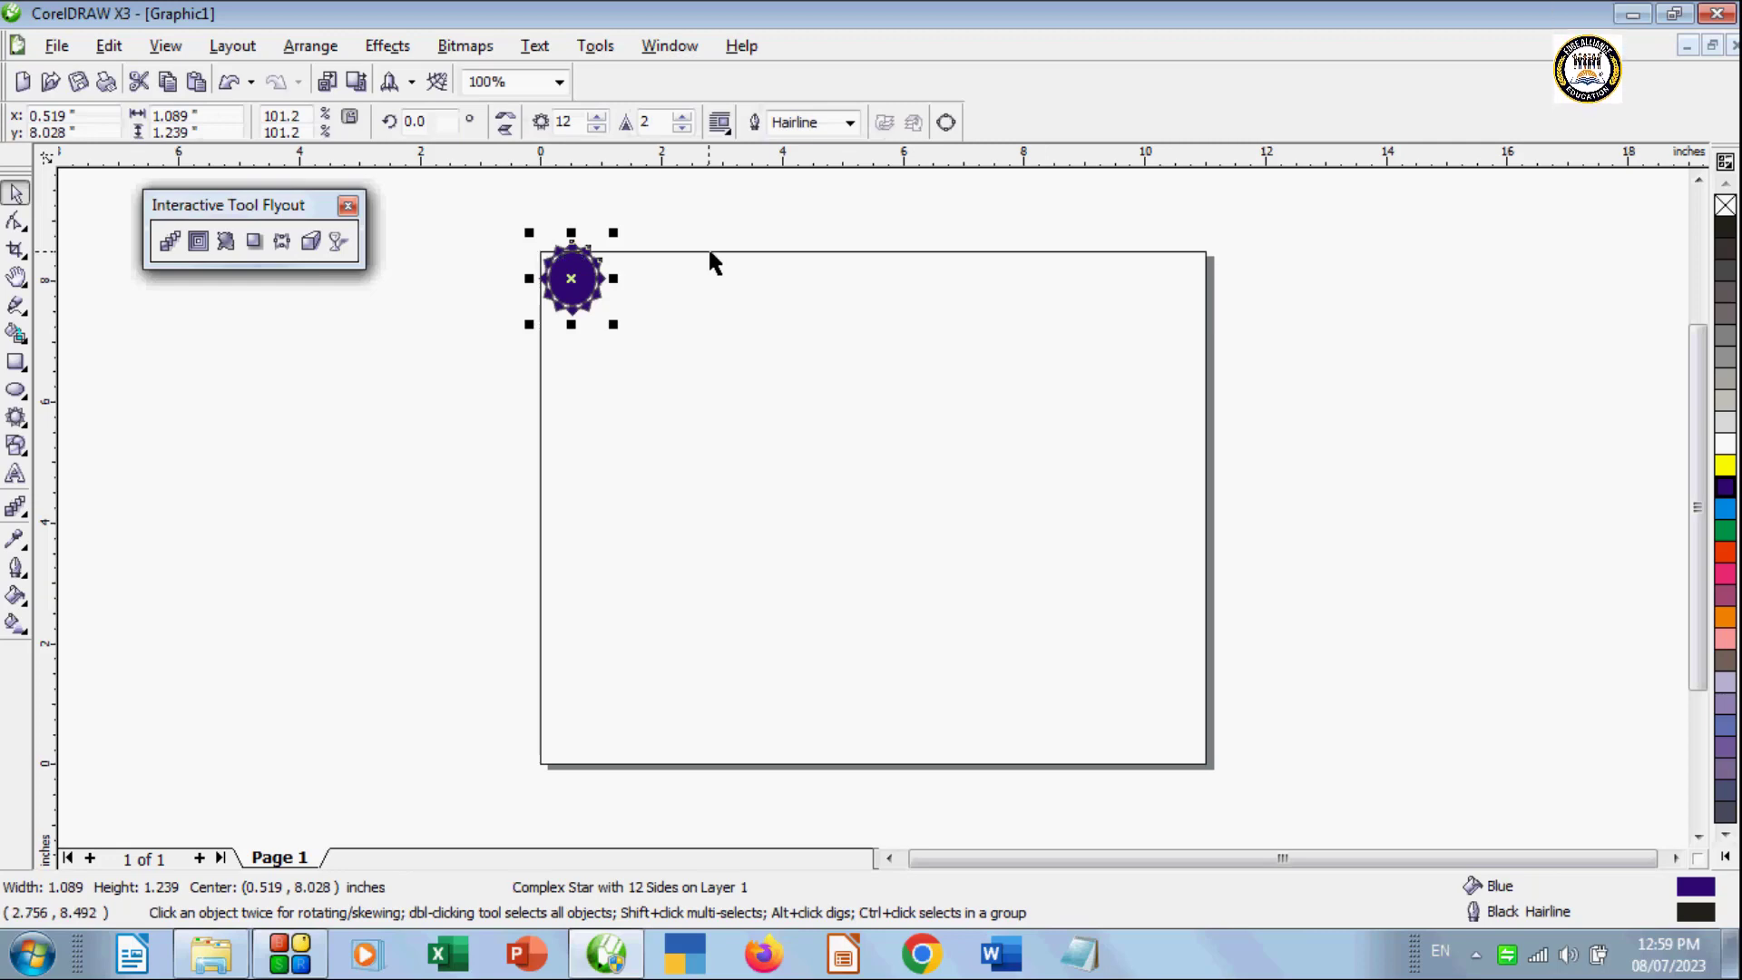
pyautogui.click(708, 252)
pyautogui.click(574, 279)
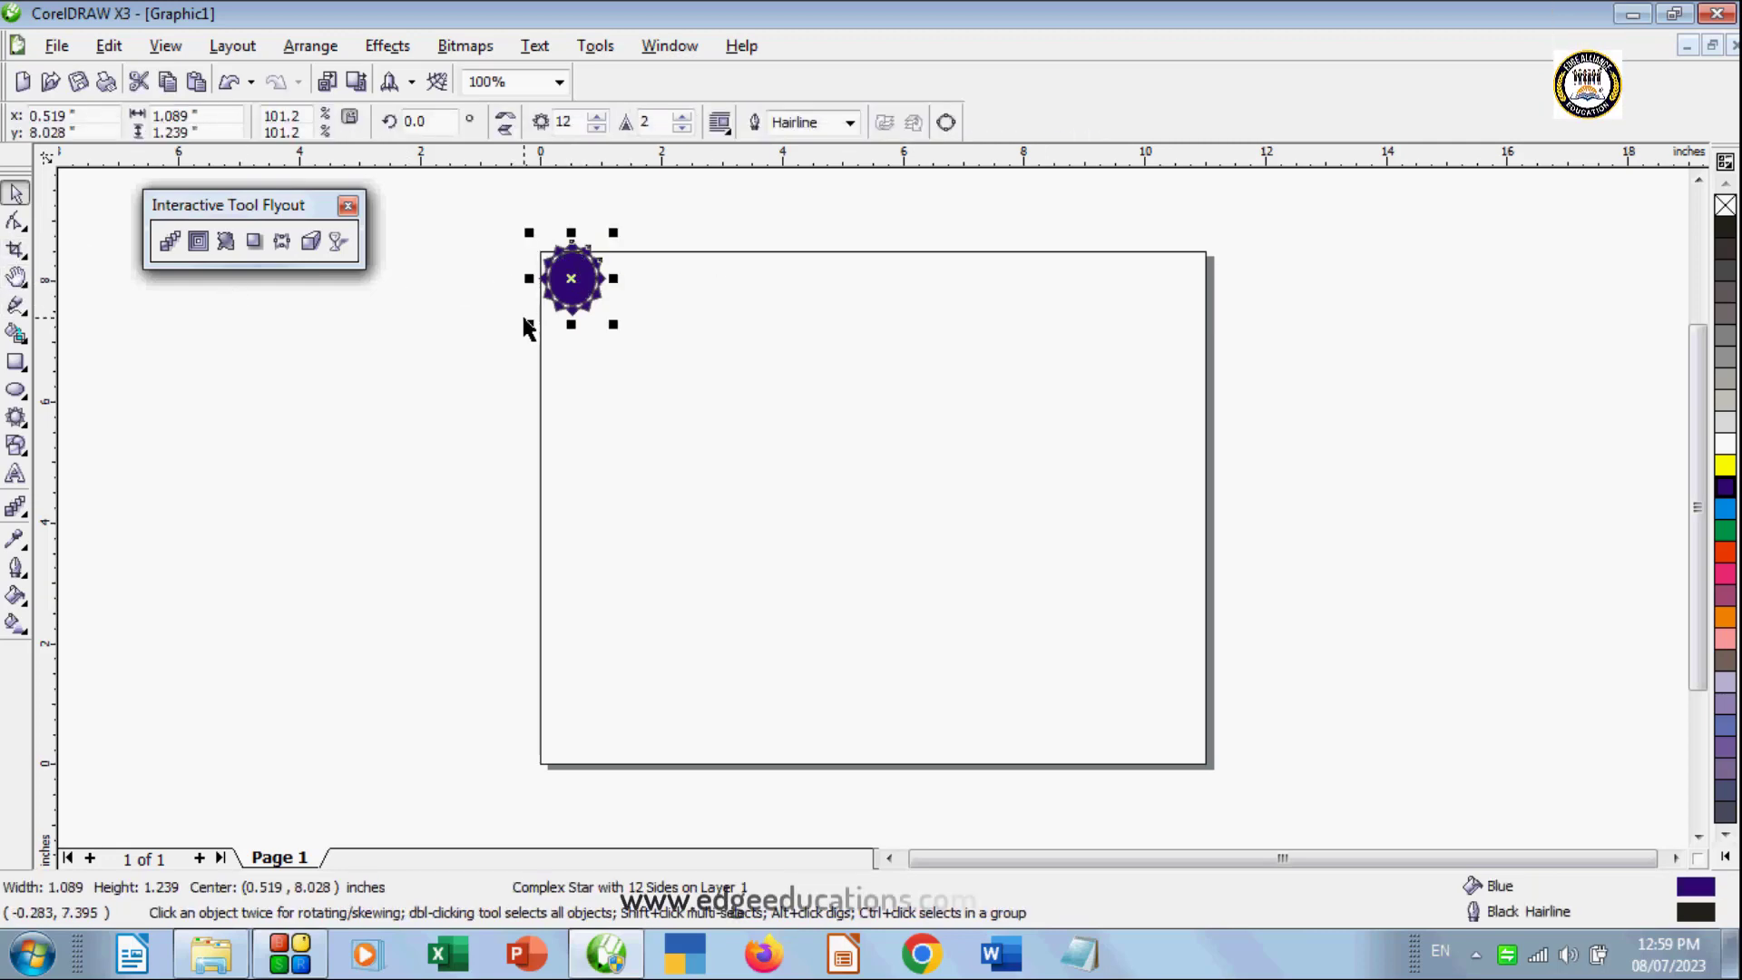
pyautogui.click(1148, 272)
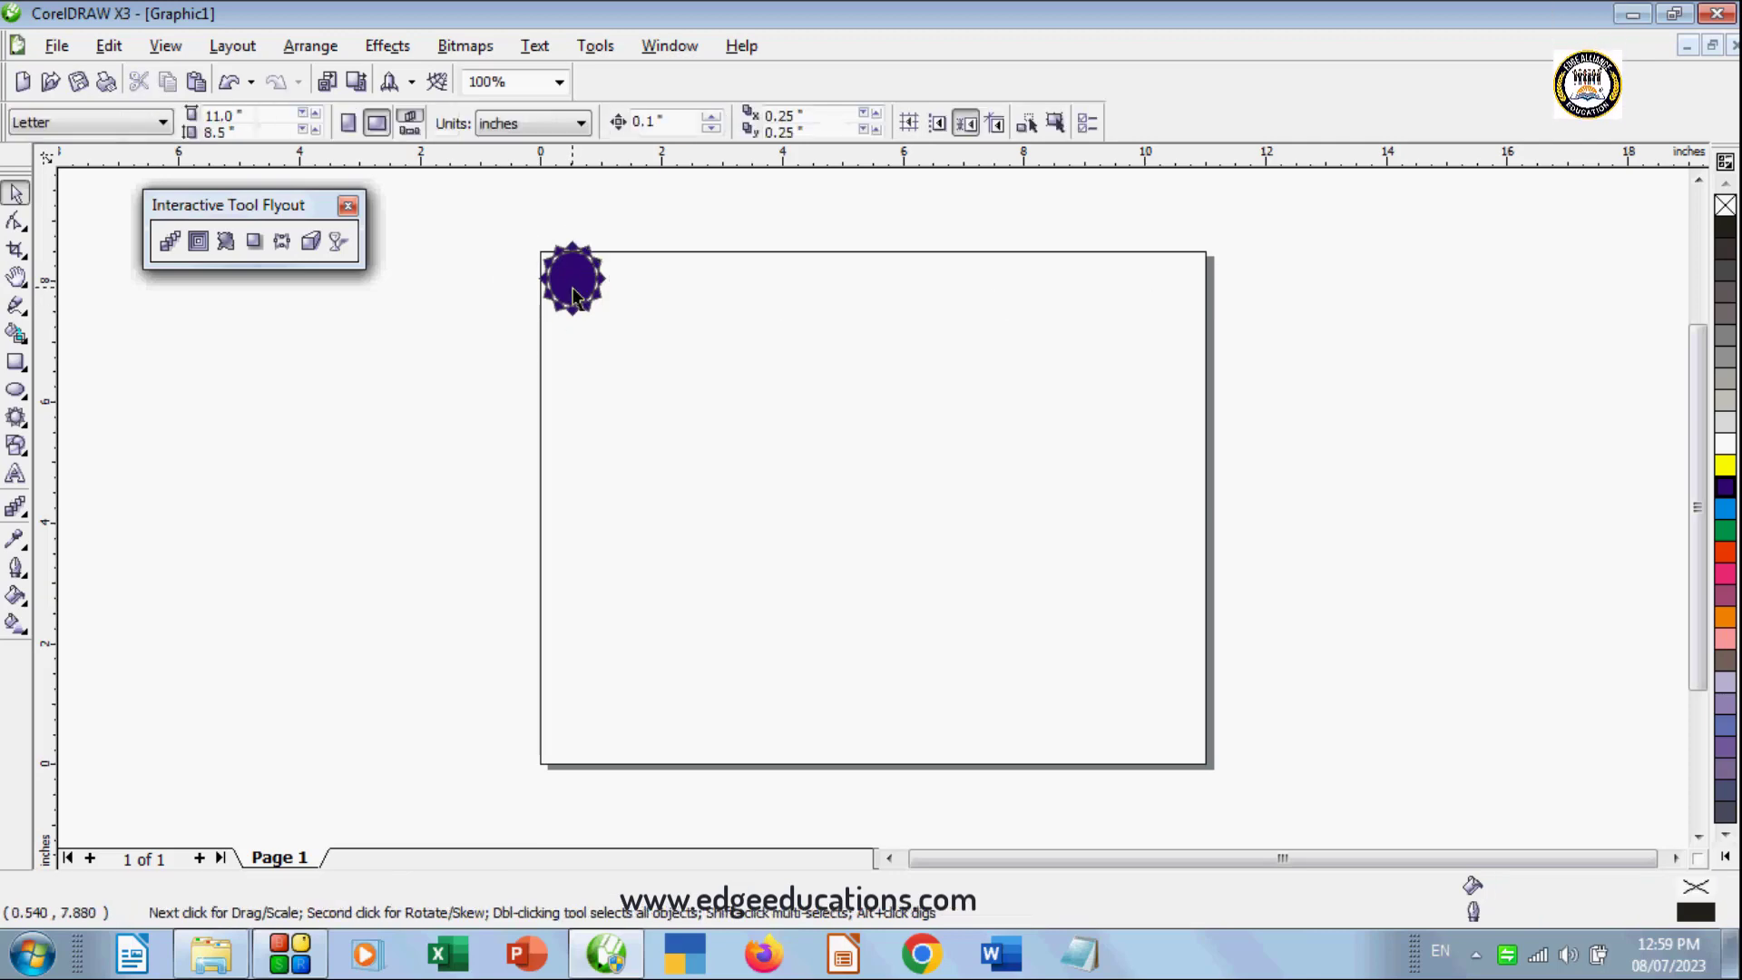
# Step: Place copies of the blue complex star in the page's upper-right, lower-left and lower-right corners
pyautogui.click(571, 282)
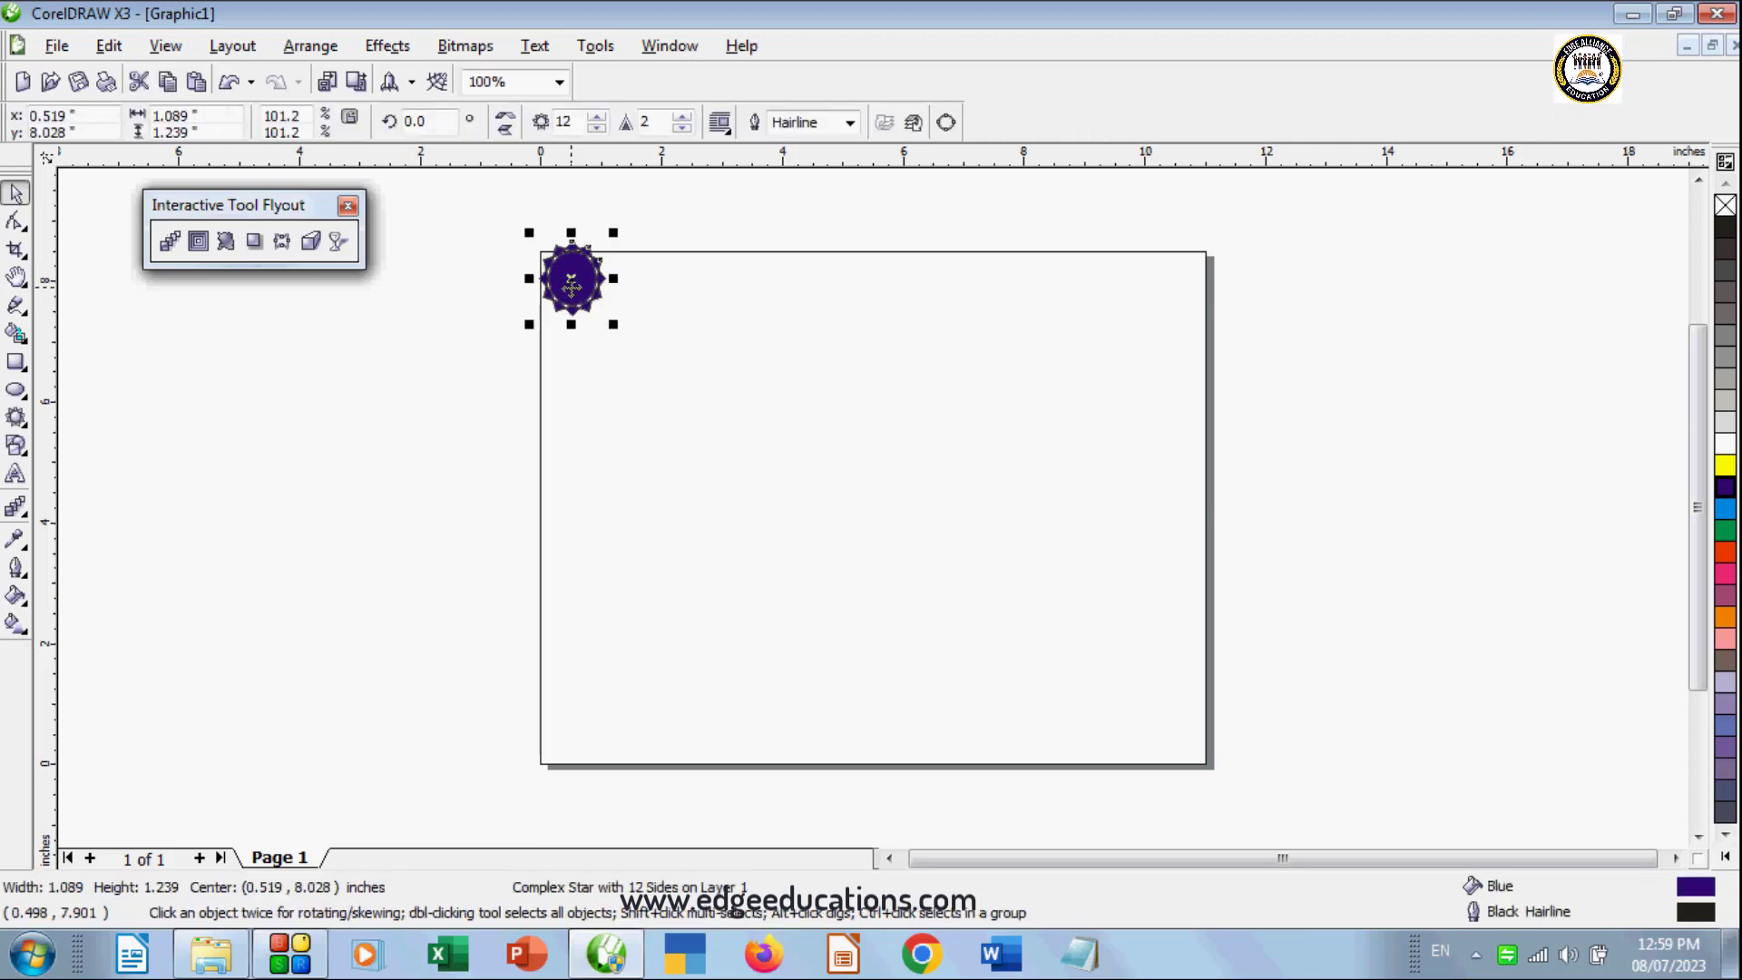
pyautogui.moveTo(572, 284); pyautogui.dragTo(1167, 290)
pyautogui.click(558, 268)
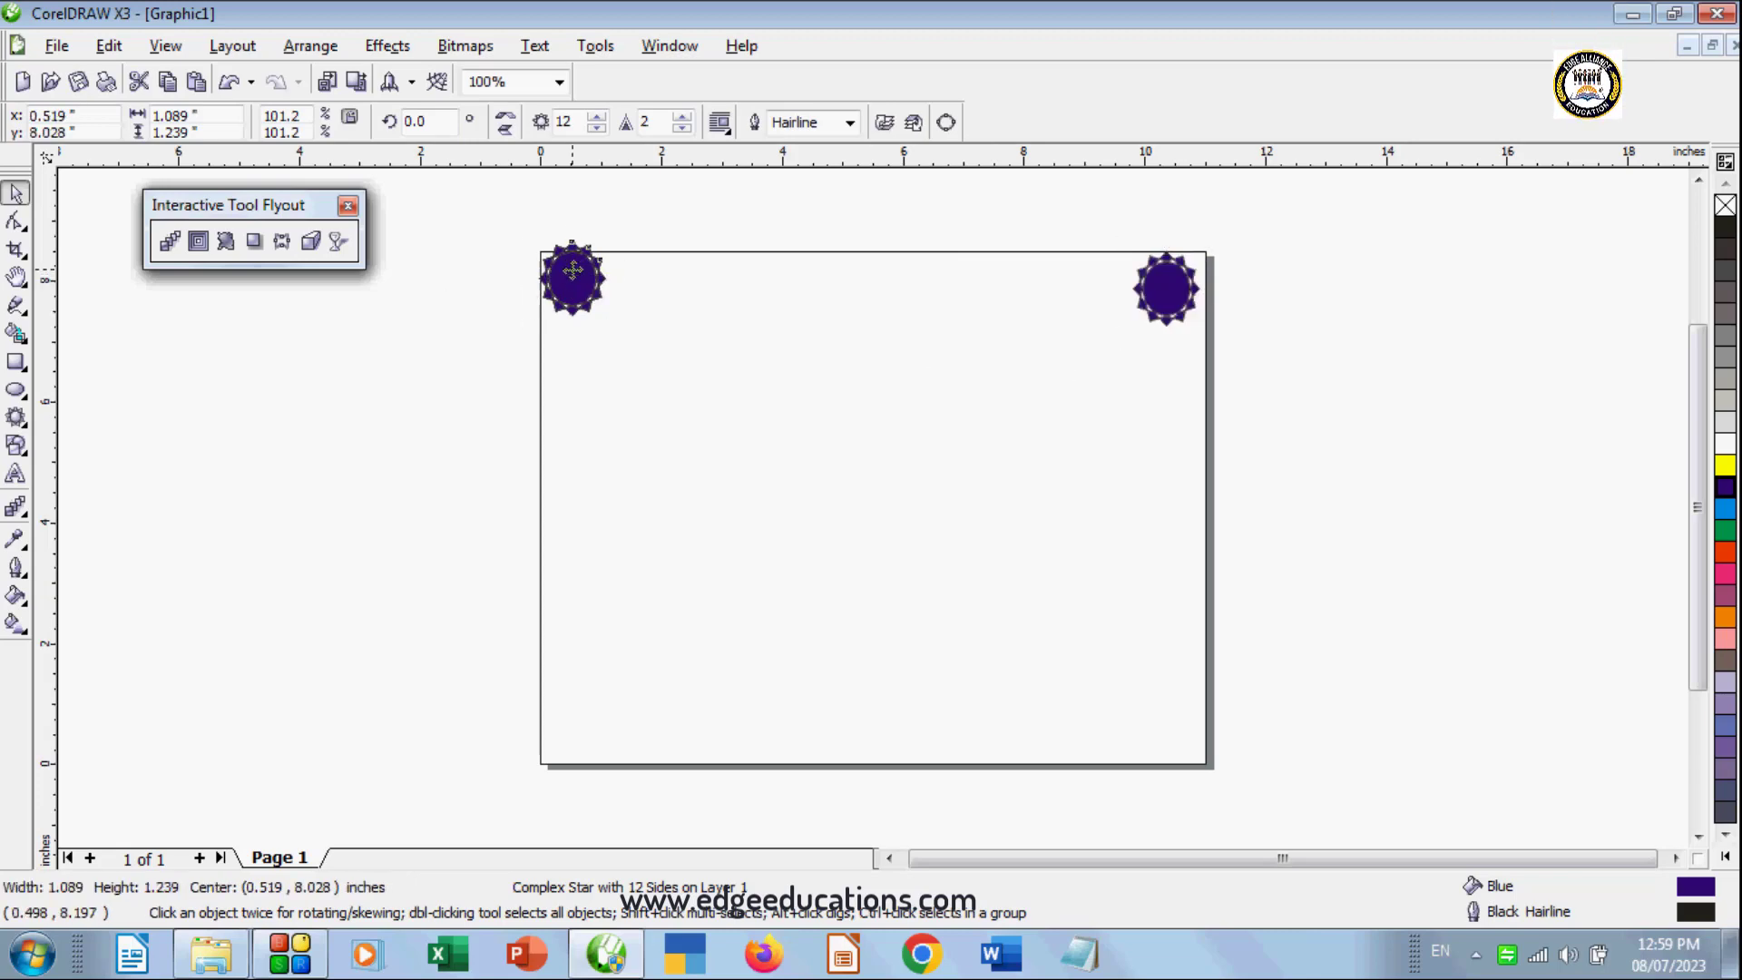
pyautogui.moveTo(572, 270); pyautogui.dragTo(563, 722)
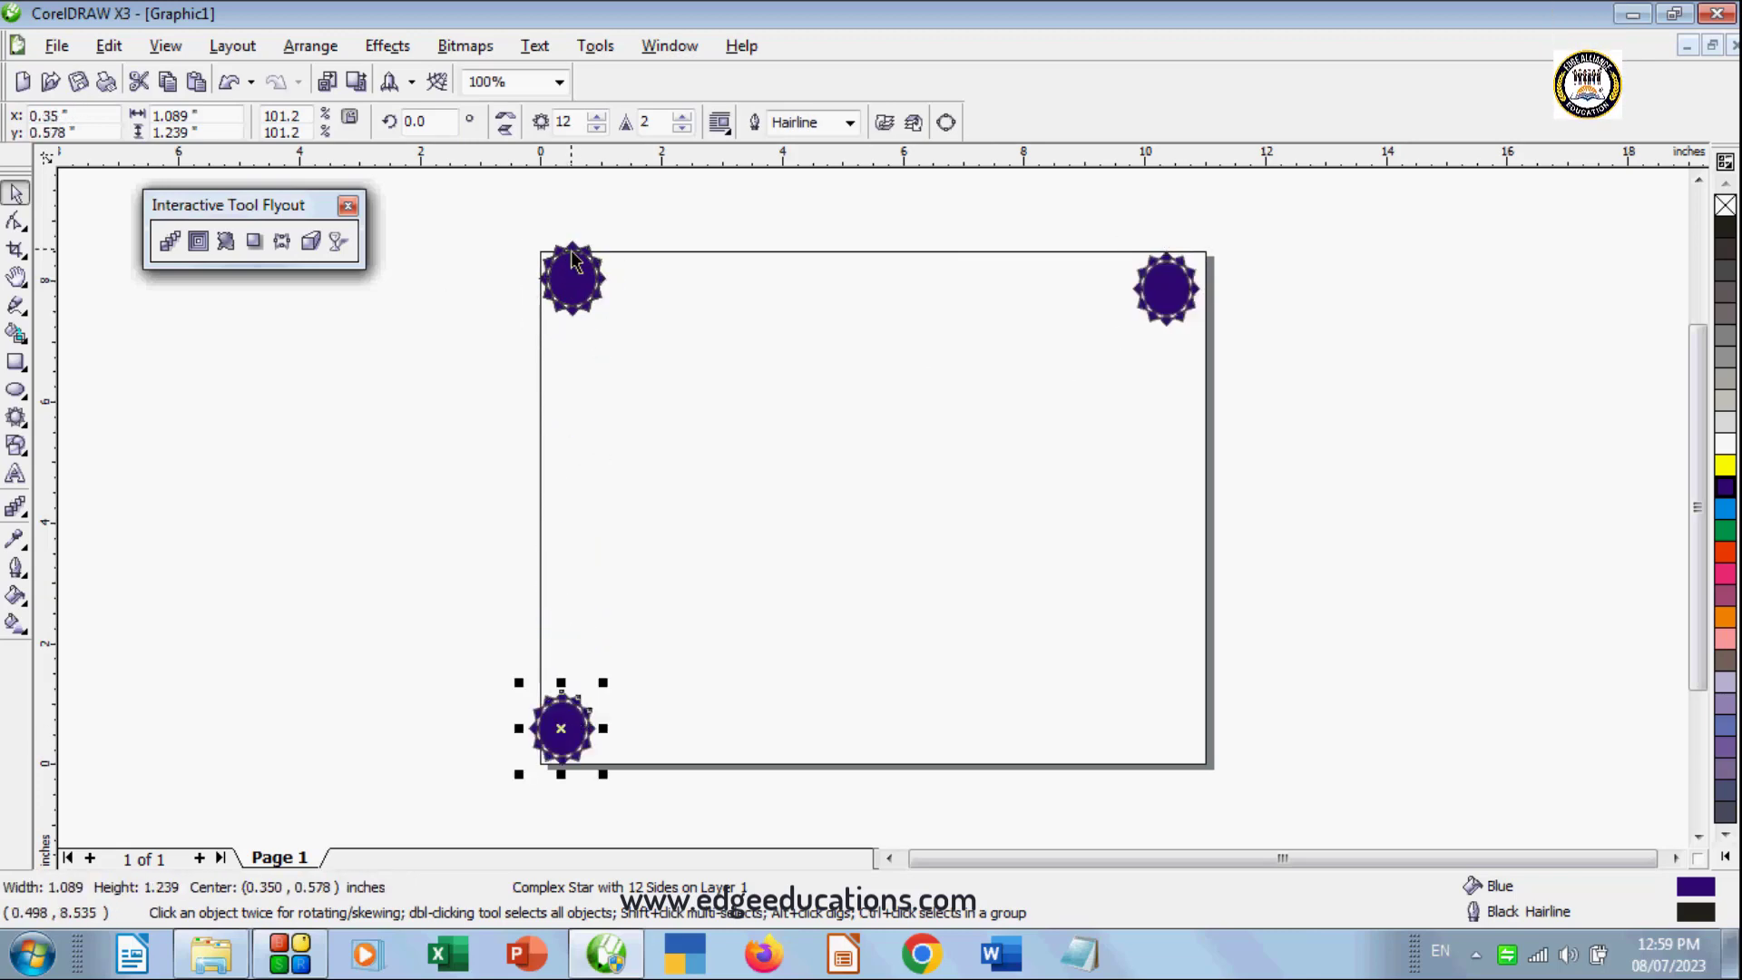
pyautogui.moveTo(573, 277); pyautogui.dragTo(1174, 731)
pyautogui.click(367, 504)
# Step: Blend the corner stars along all four page edges with 20 steps each to form a border, using the Interactive Blend tool
pyautogui.click(557, 291)
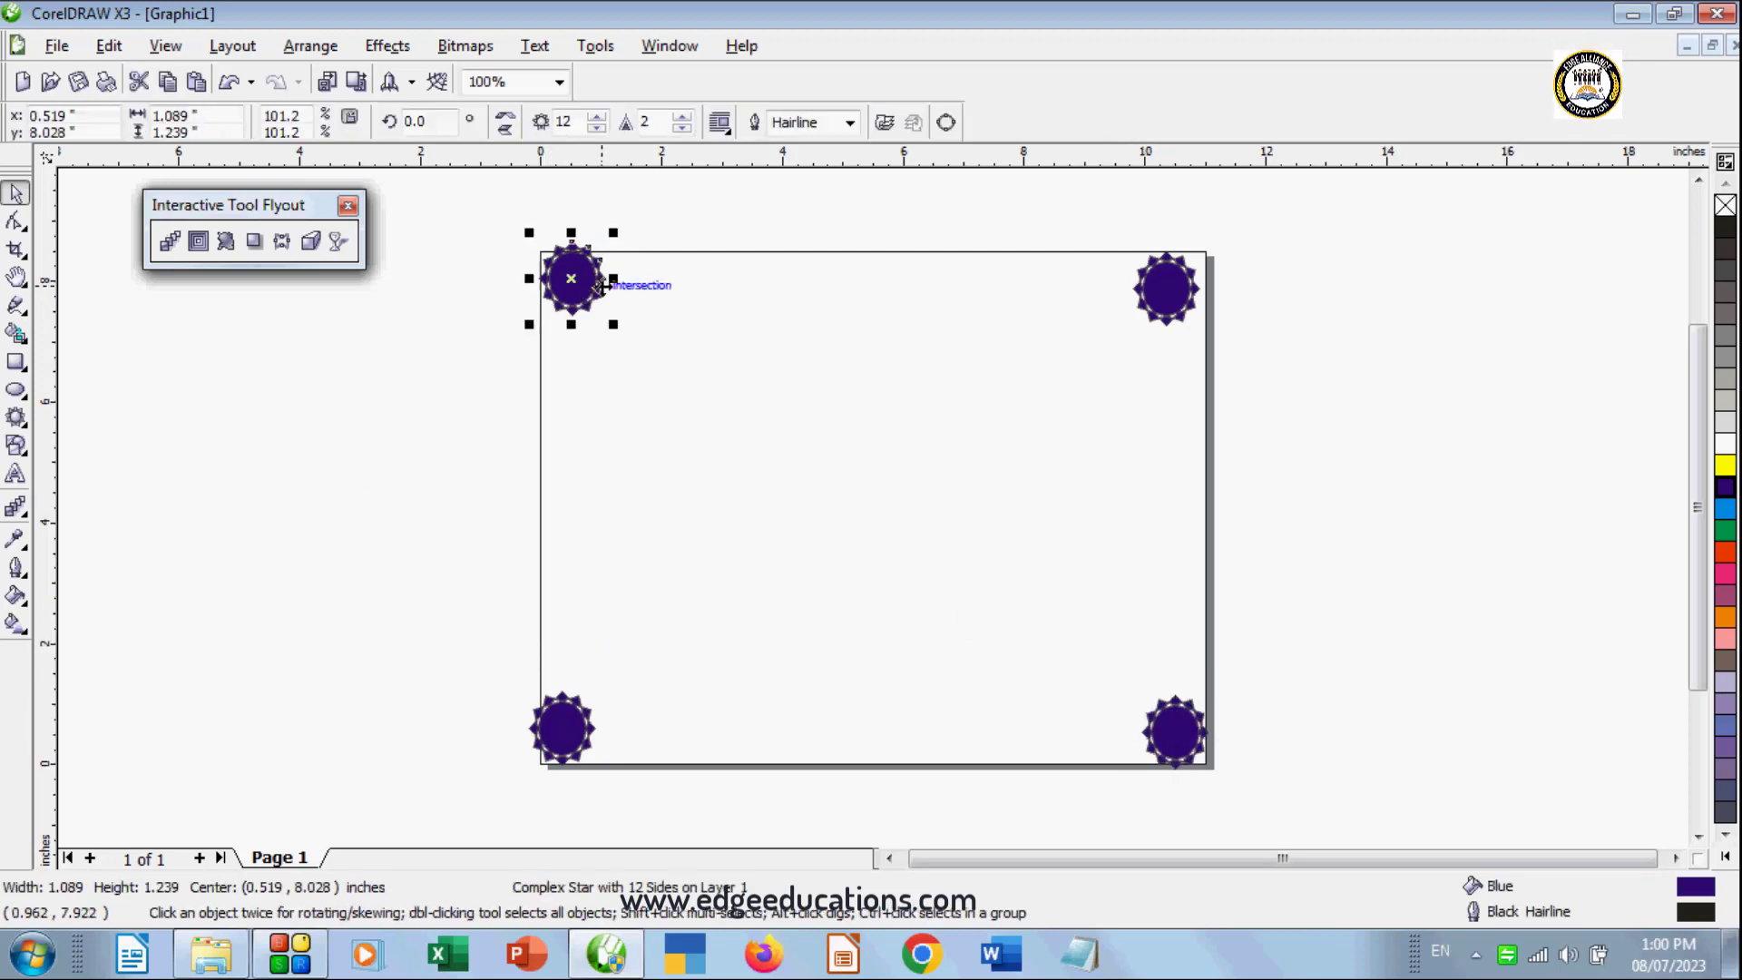
pyautogui.click(170, 242)
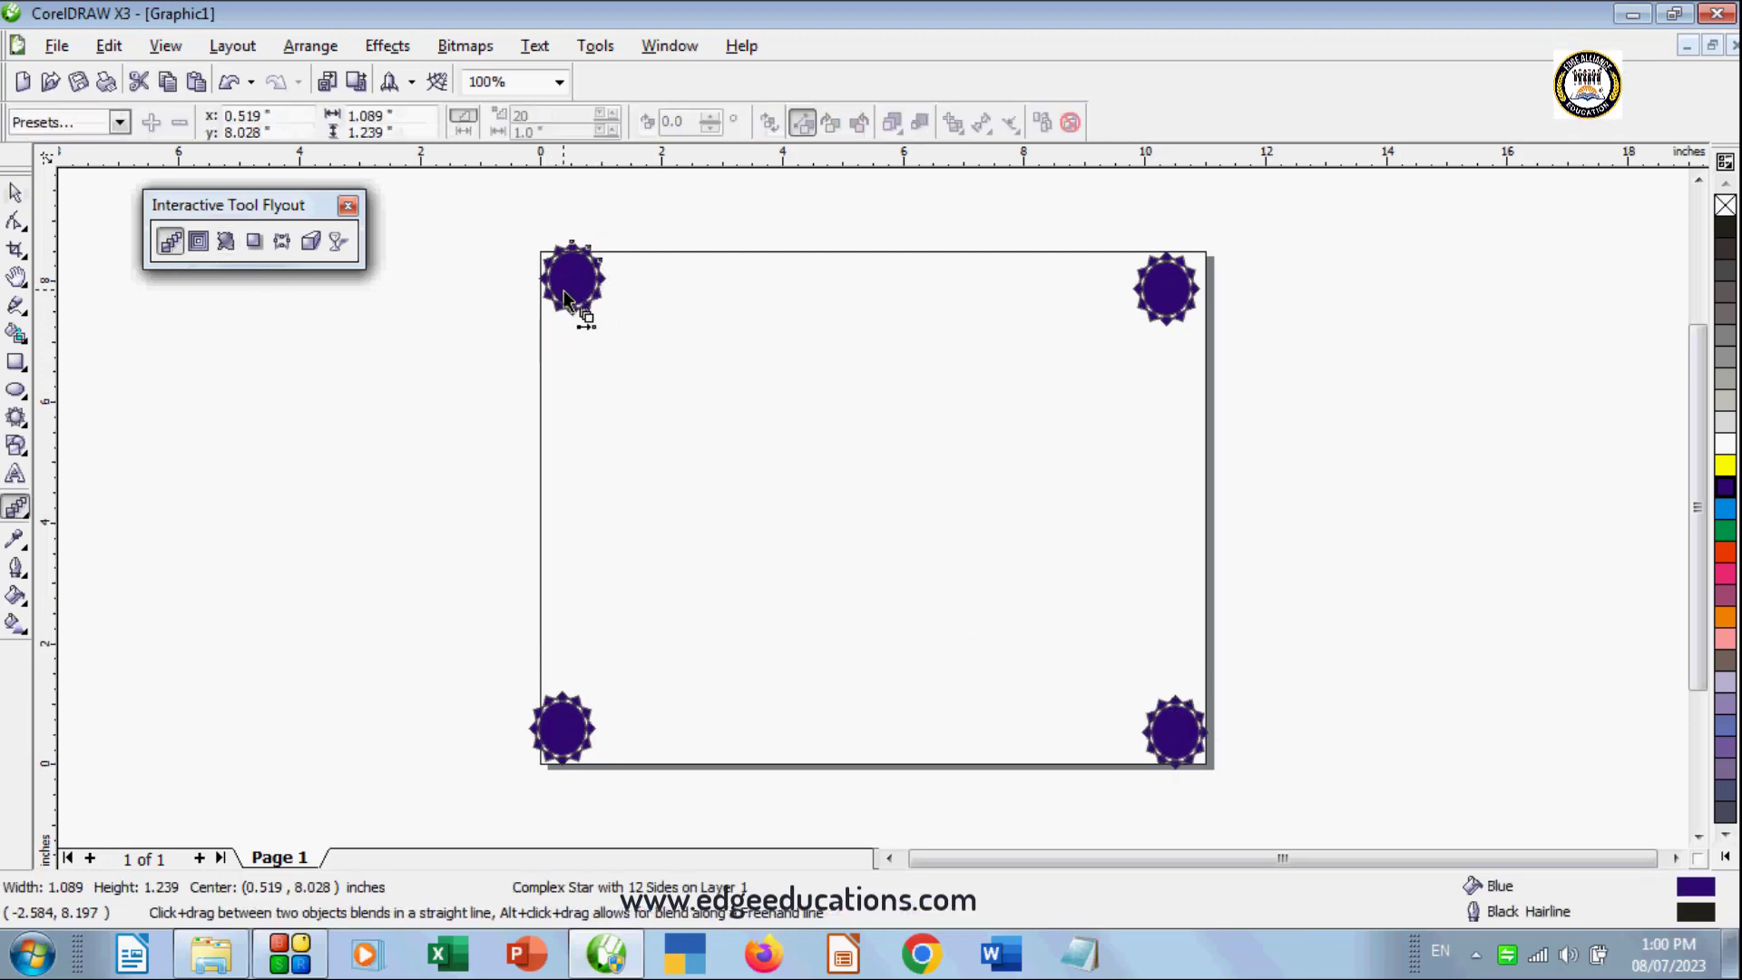
pyautogui.moveTo(572, 544); pyautogui.dragTo(563, 717)
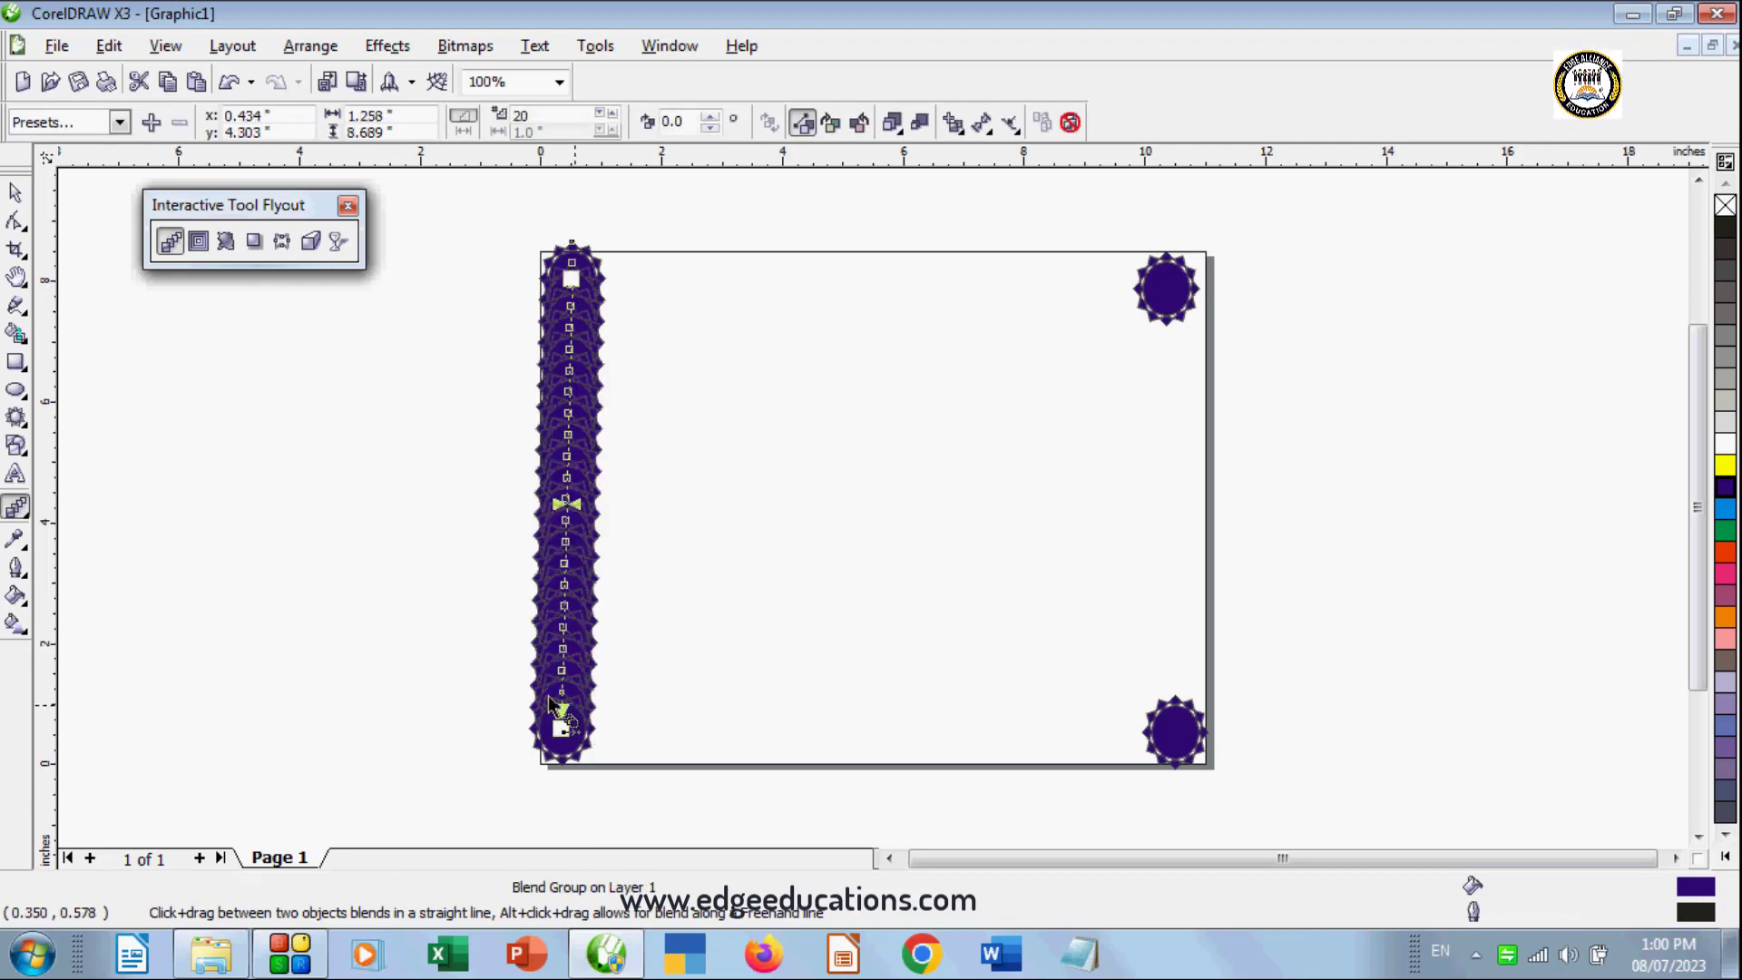
pyautogui.moveTo(571, 277); pyautogui.dragTo(999, 284)
pyautogui.moveTo(1155, 295); pyautogui.dragTo(1155, 297)
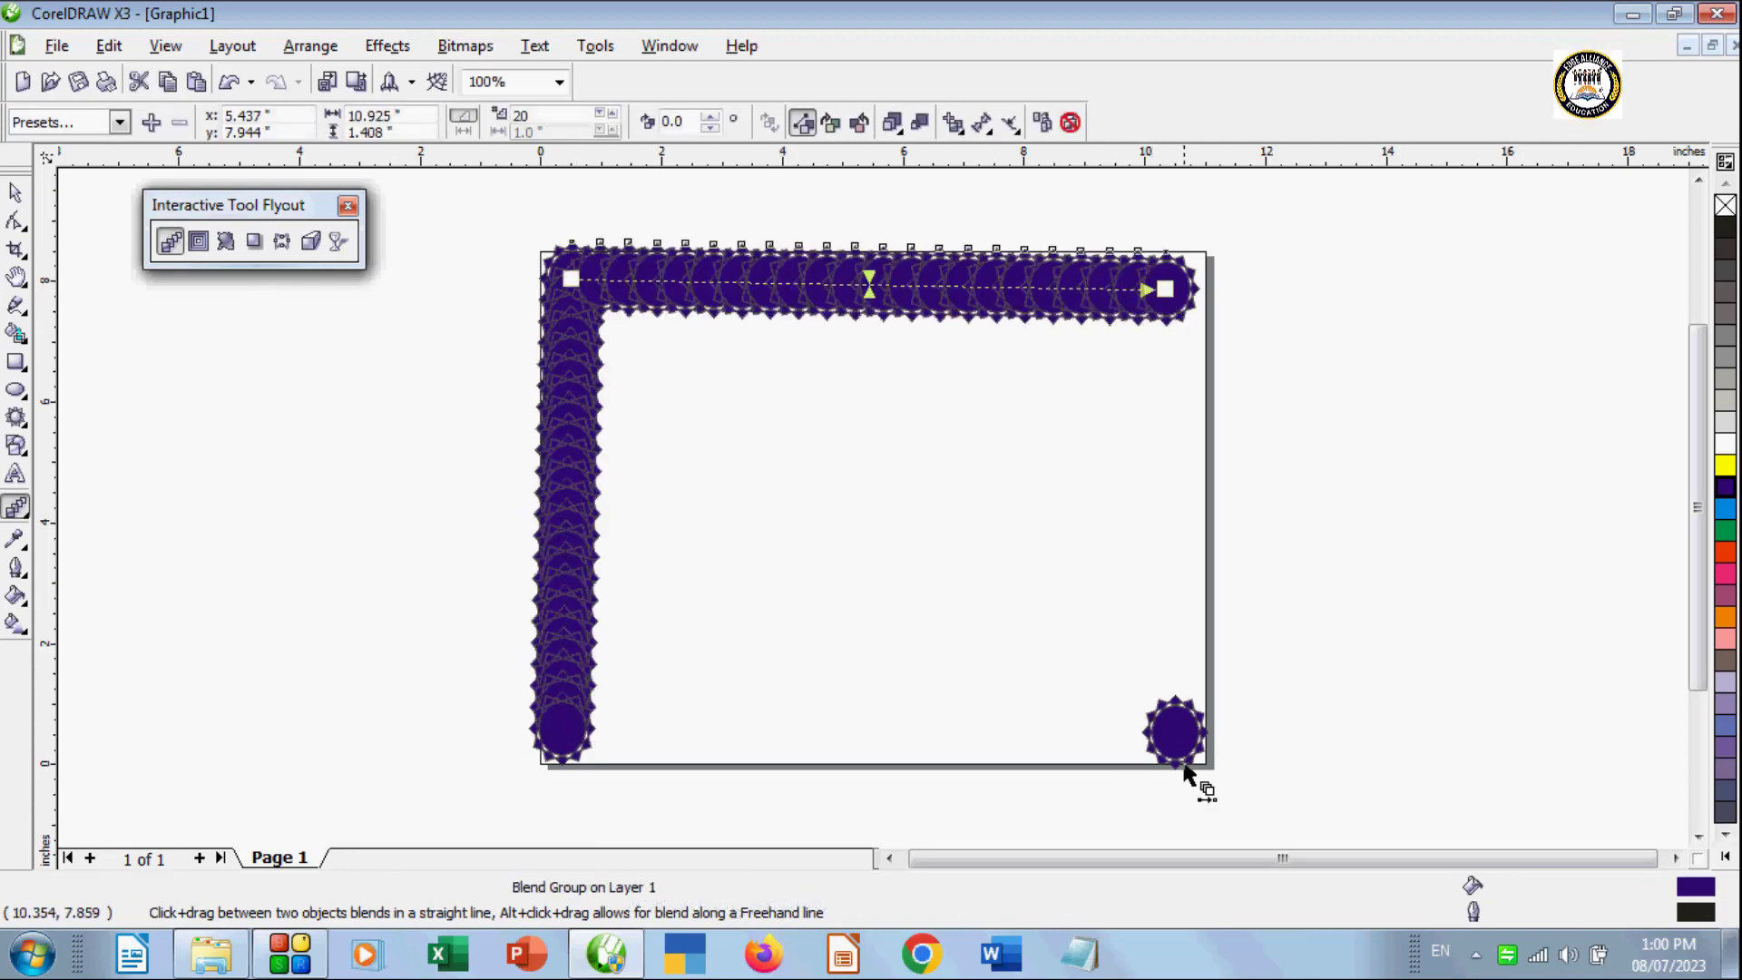
pyautogui.moveTo(1171, 753); pyautogui.dragTo(567, 733)
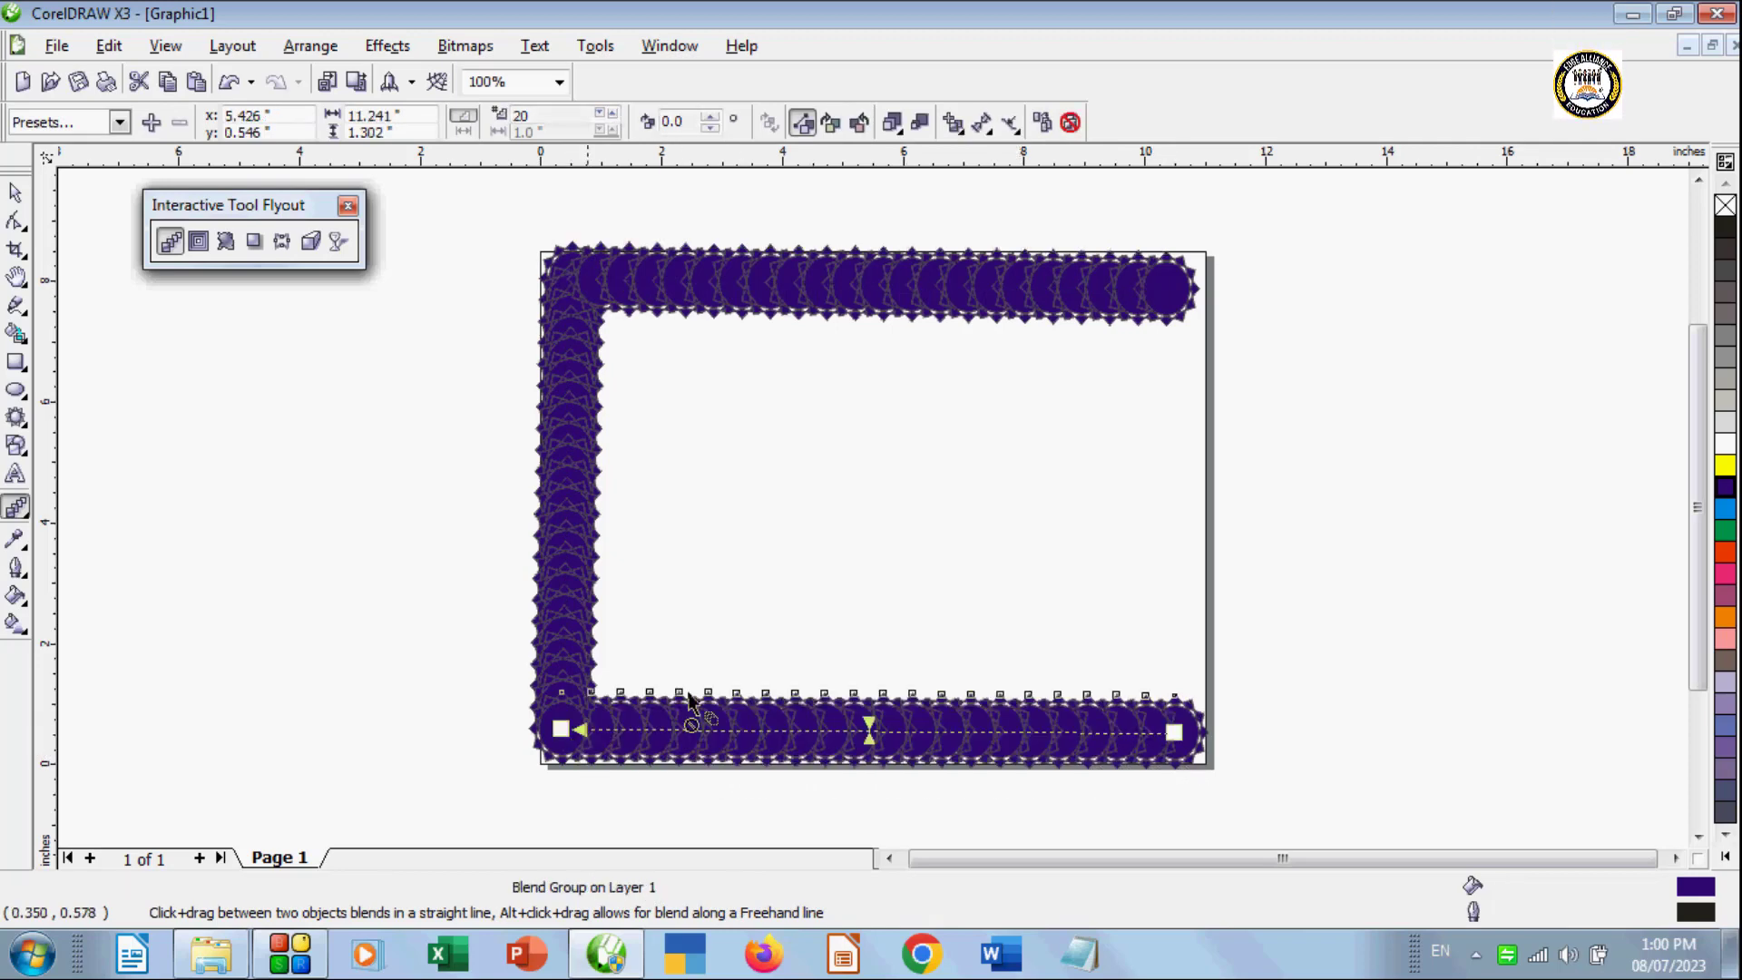
pyautogui.moveTo(1200, 316); pyautogui.dragTo(1173, 703)
pyautogui.click(16, 192)
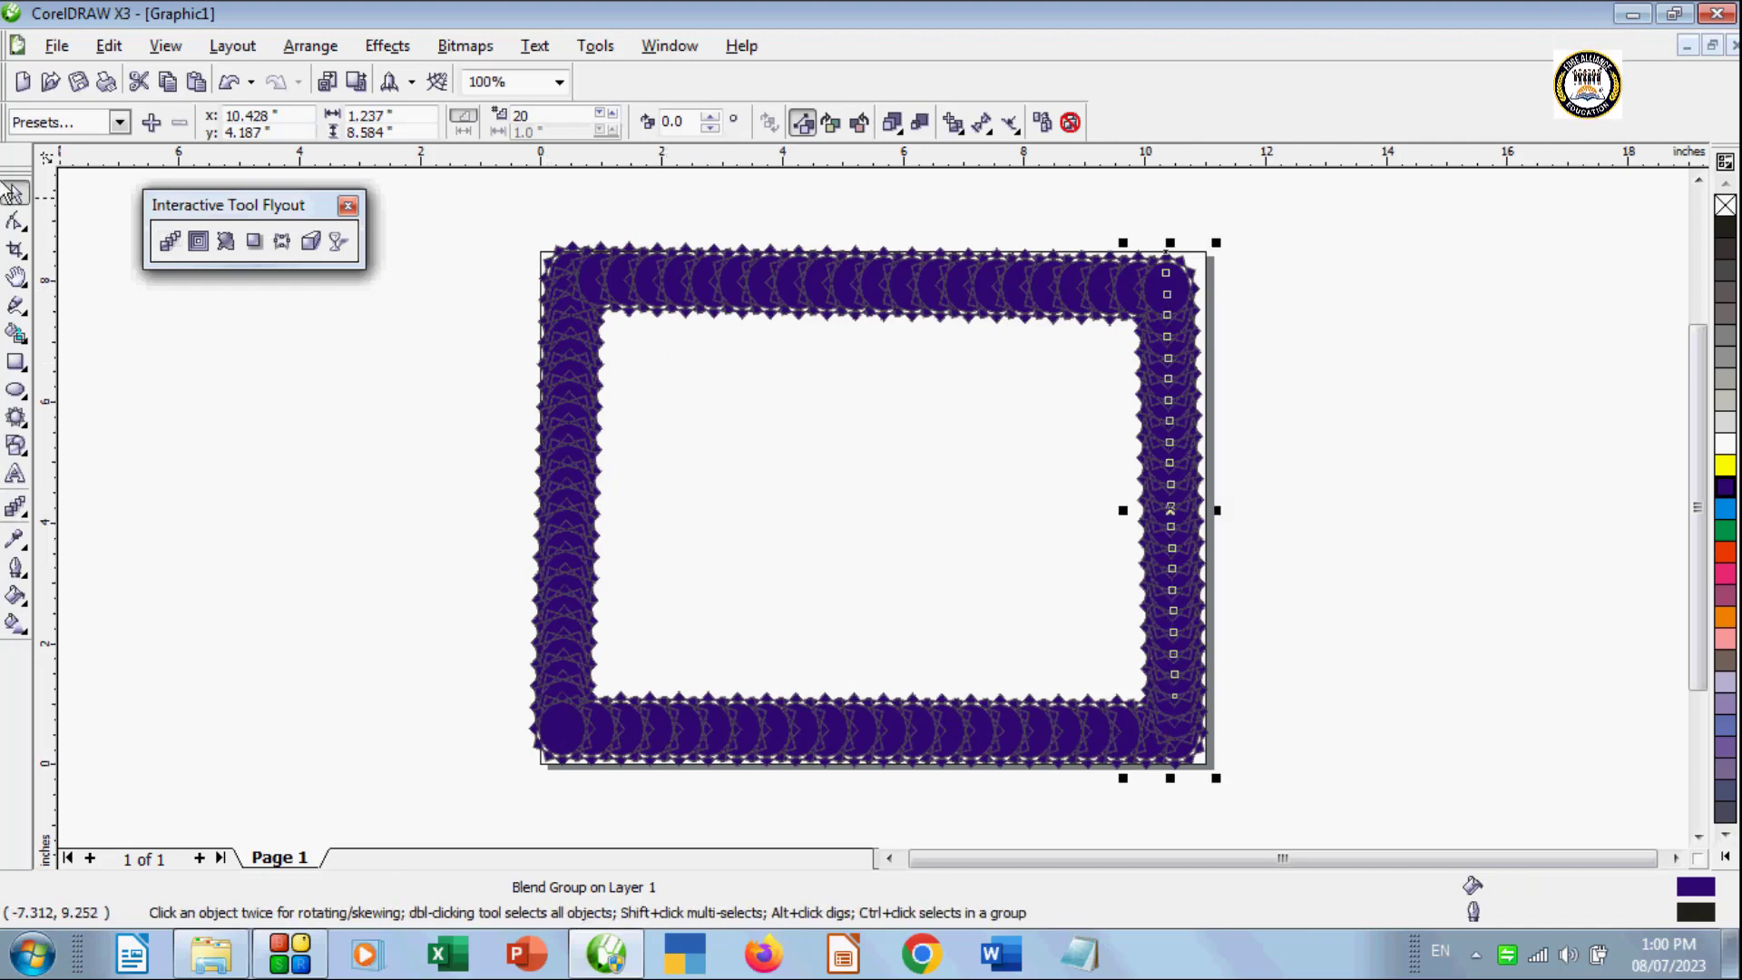
# Step: Undo the four border blends and the star copies in the two lower corners
pyautogui.hotkey('ctrl', 'z')
pyautogui.hotkey('ctrl', 'z')
pyautogui.hotkey('ctrl', 'z')
pyautogui.hotkey('ctrl', 'z')
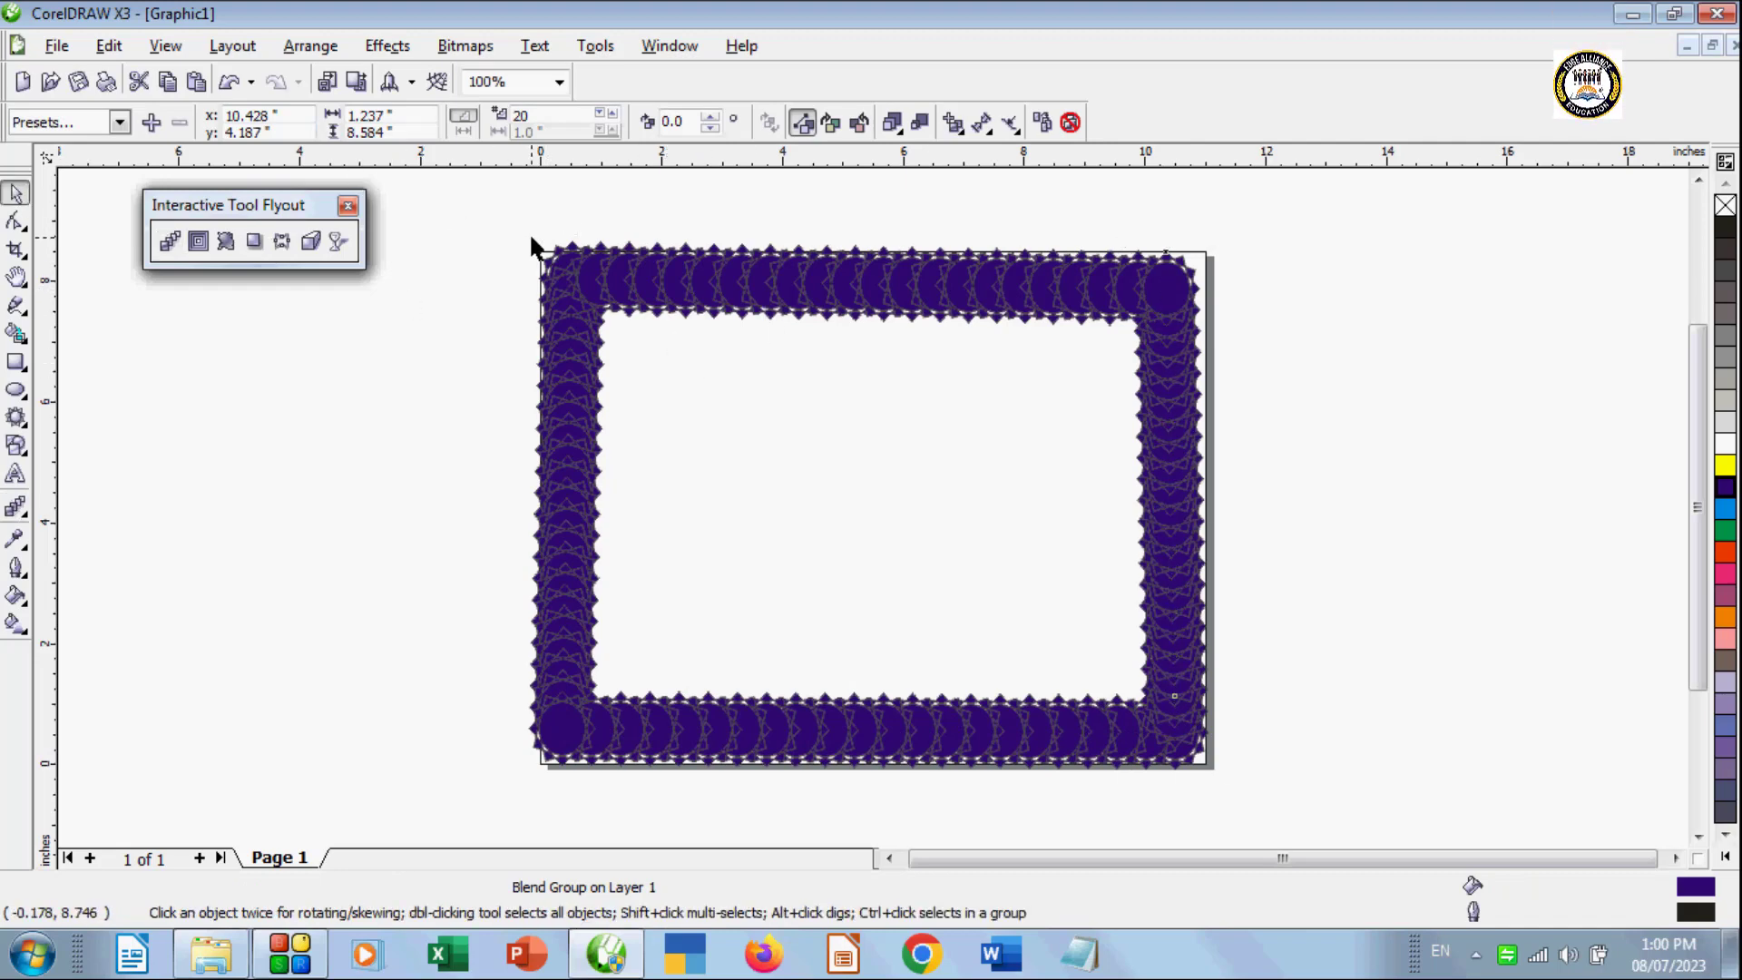
pyautogui.hotkey('ctrl', 'z')
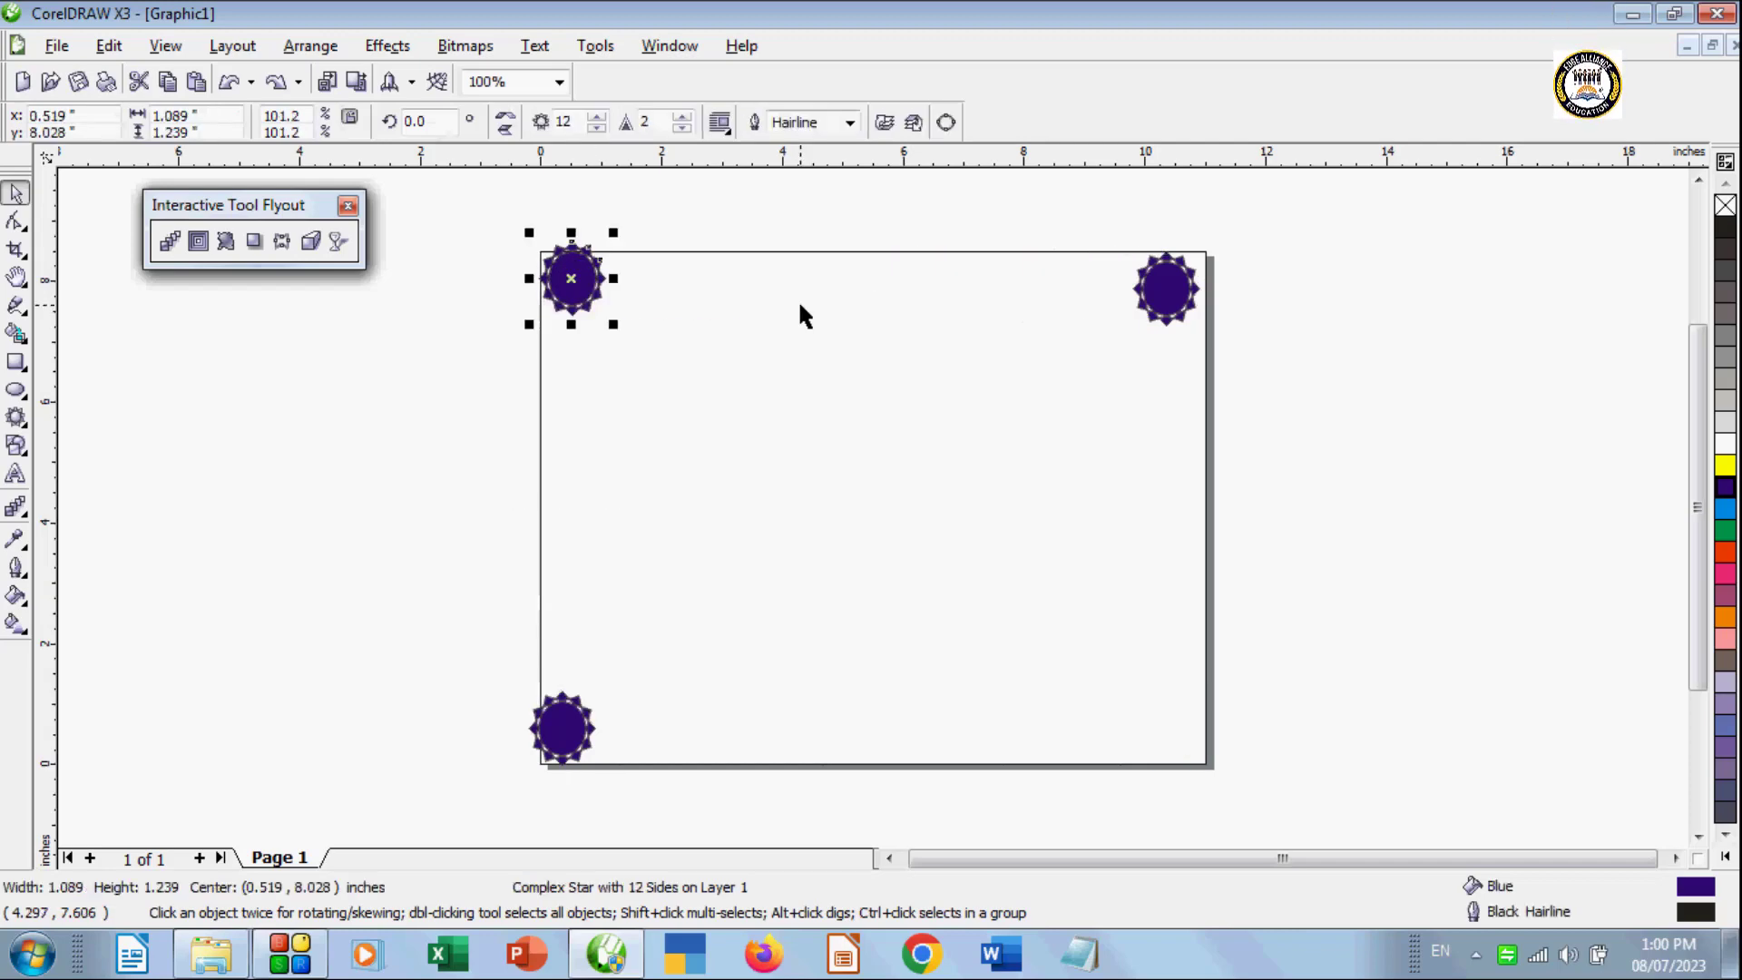
pyautogui.press('z')
pyautogui.hotkey('ctrl', 'z')
pyautogui.click(18, 194)
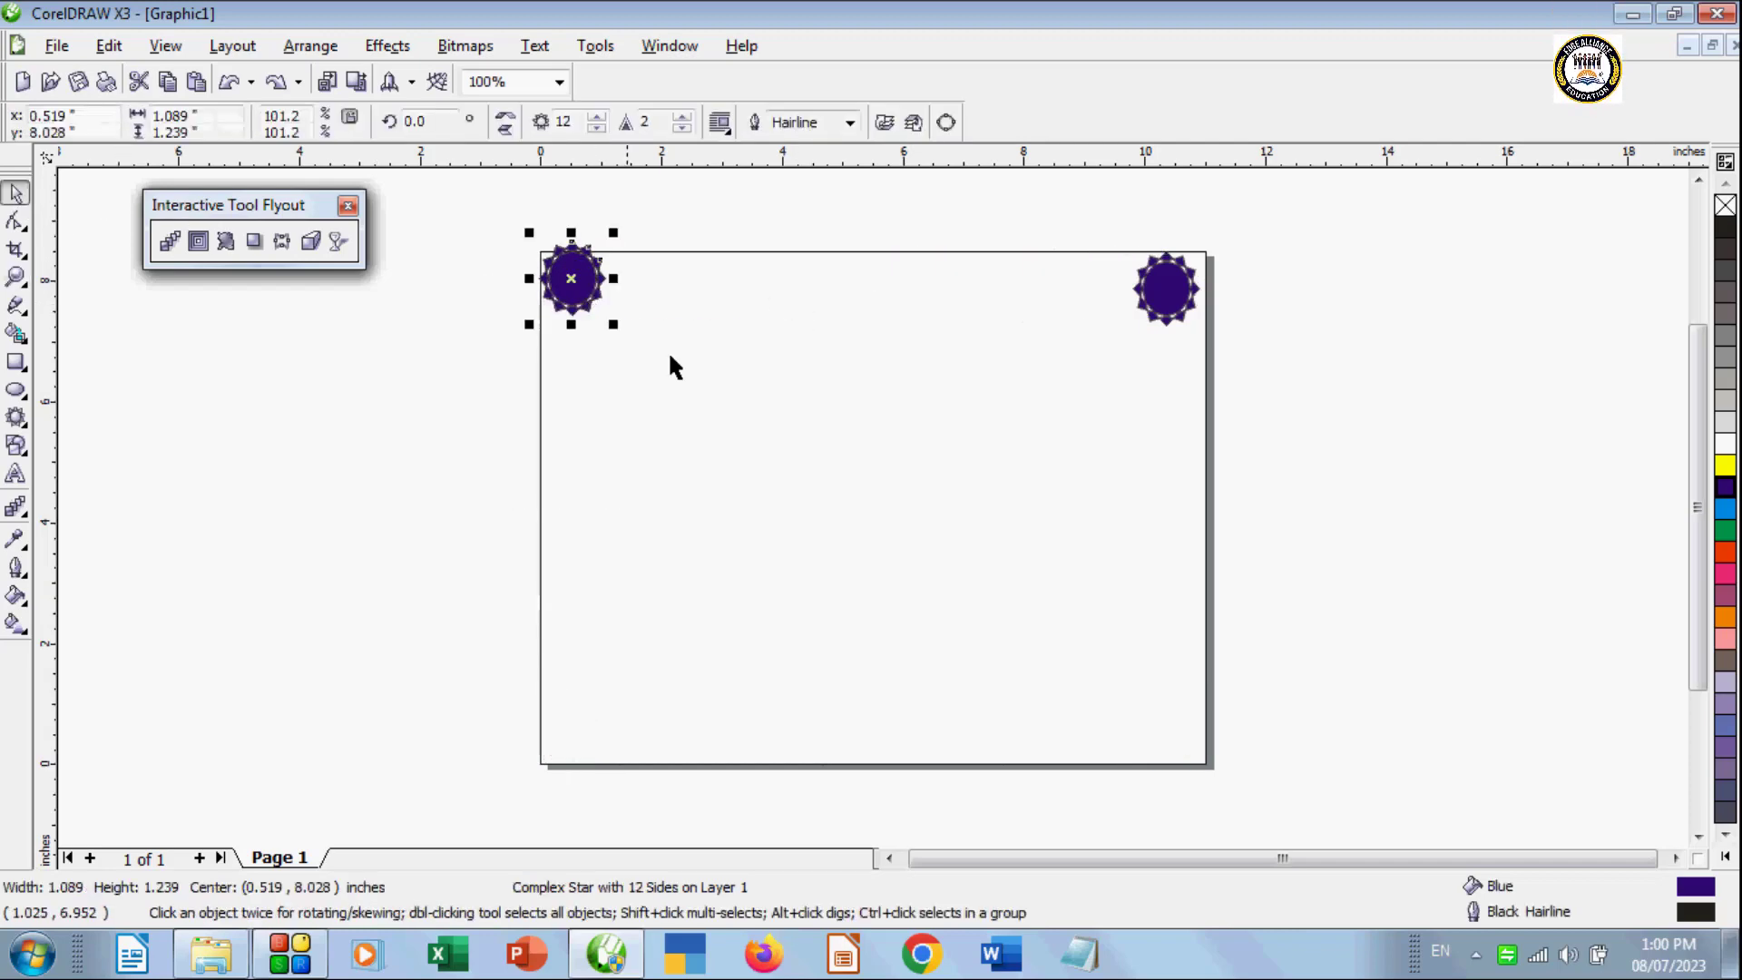
# Step: Delete the blue complex stars in the page's upper-right and upper-left corners
pyautogui.click(1180, 308)
pyautogui.press('Delete')
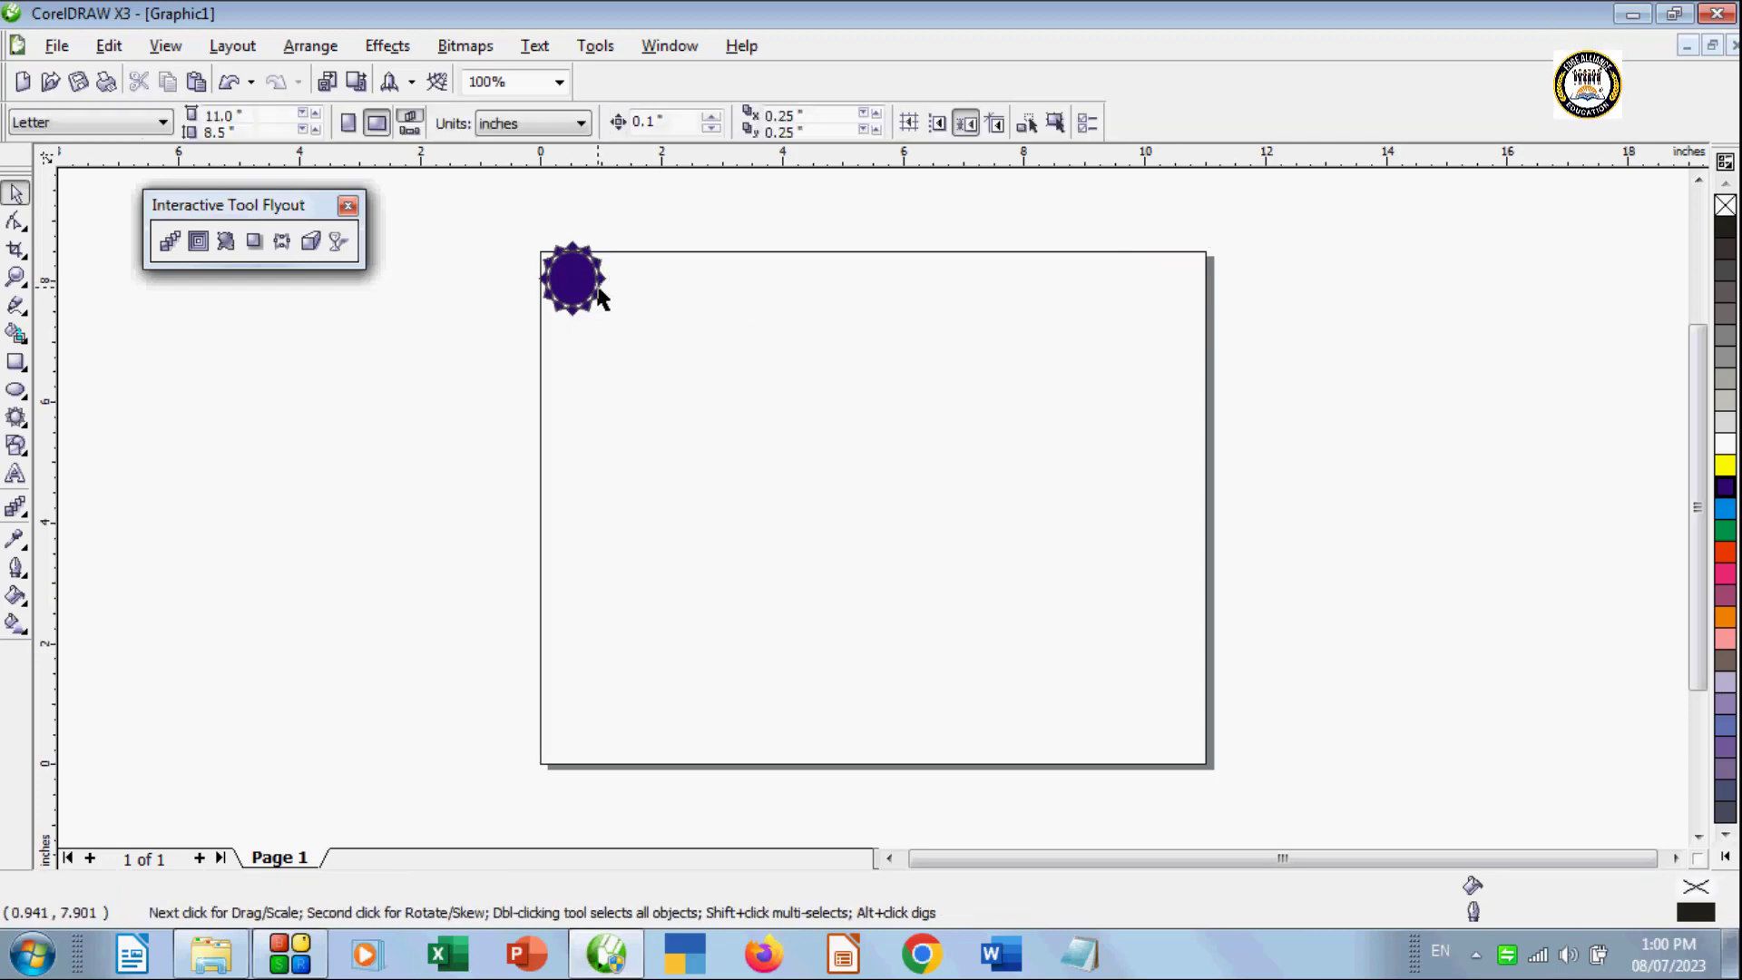
pyautogui.click(599, 298)
pyautogui.press('Delete')
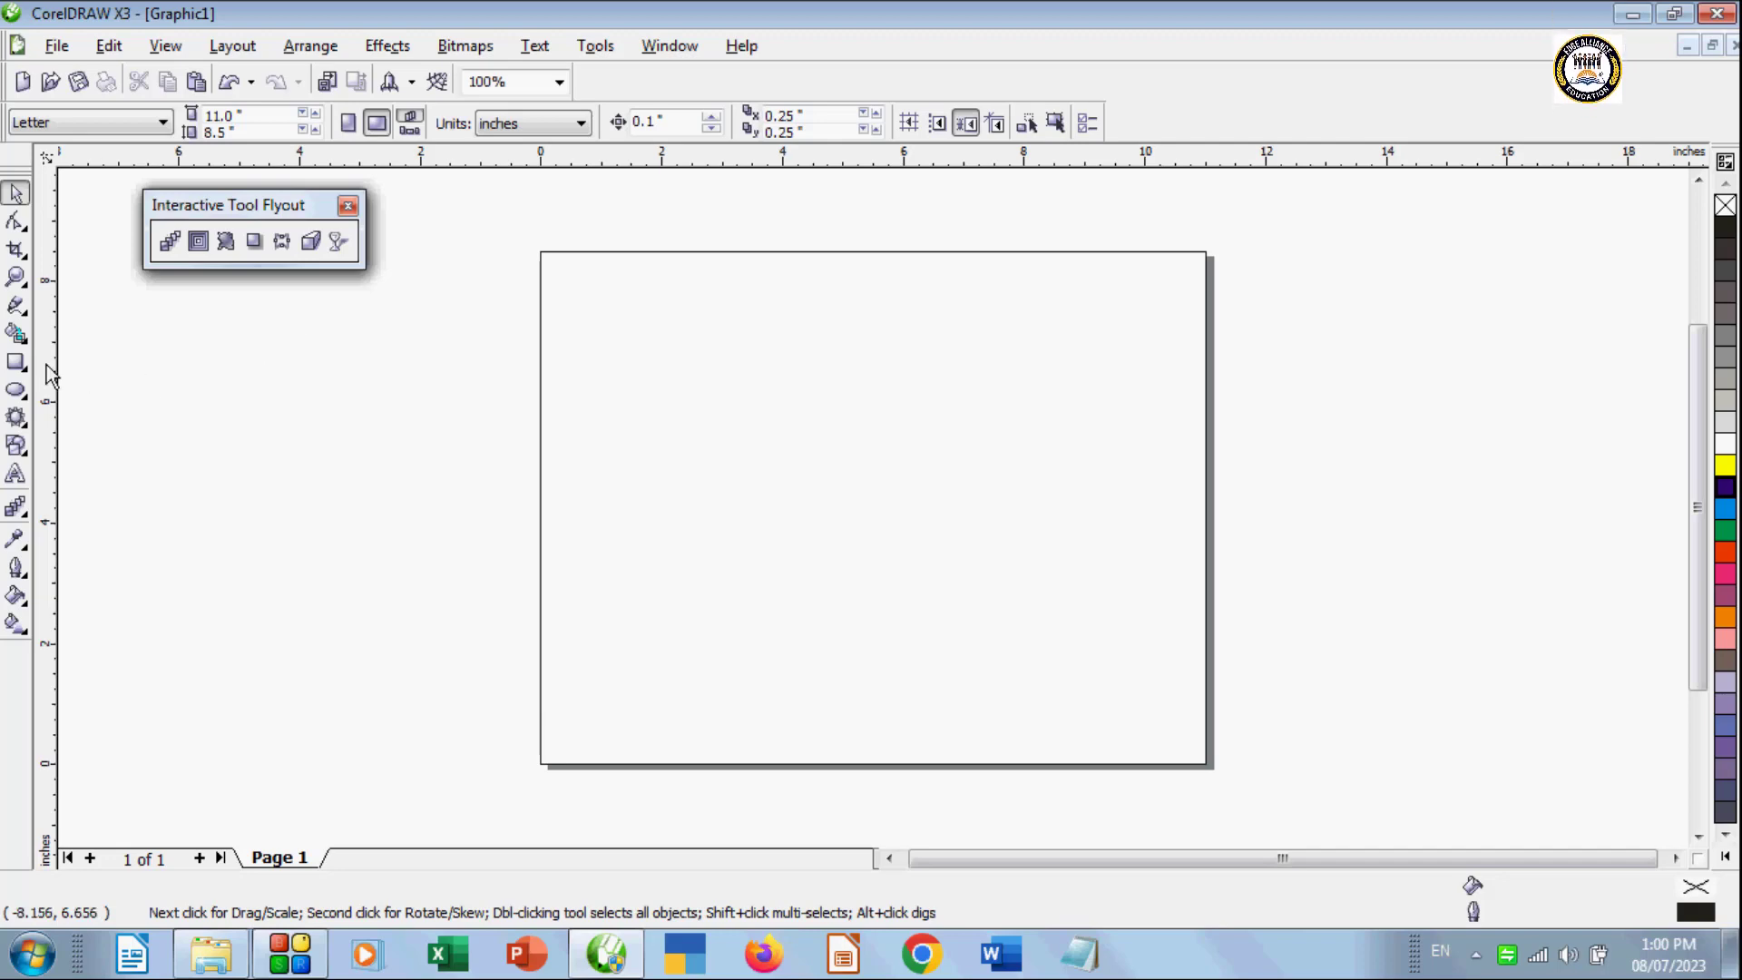
# Step: Draw a 13-point star about 1.05 by 1.08 inches to the left of the page and fill it with Yellow
pyautogui.click(25, 391)
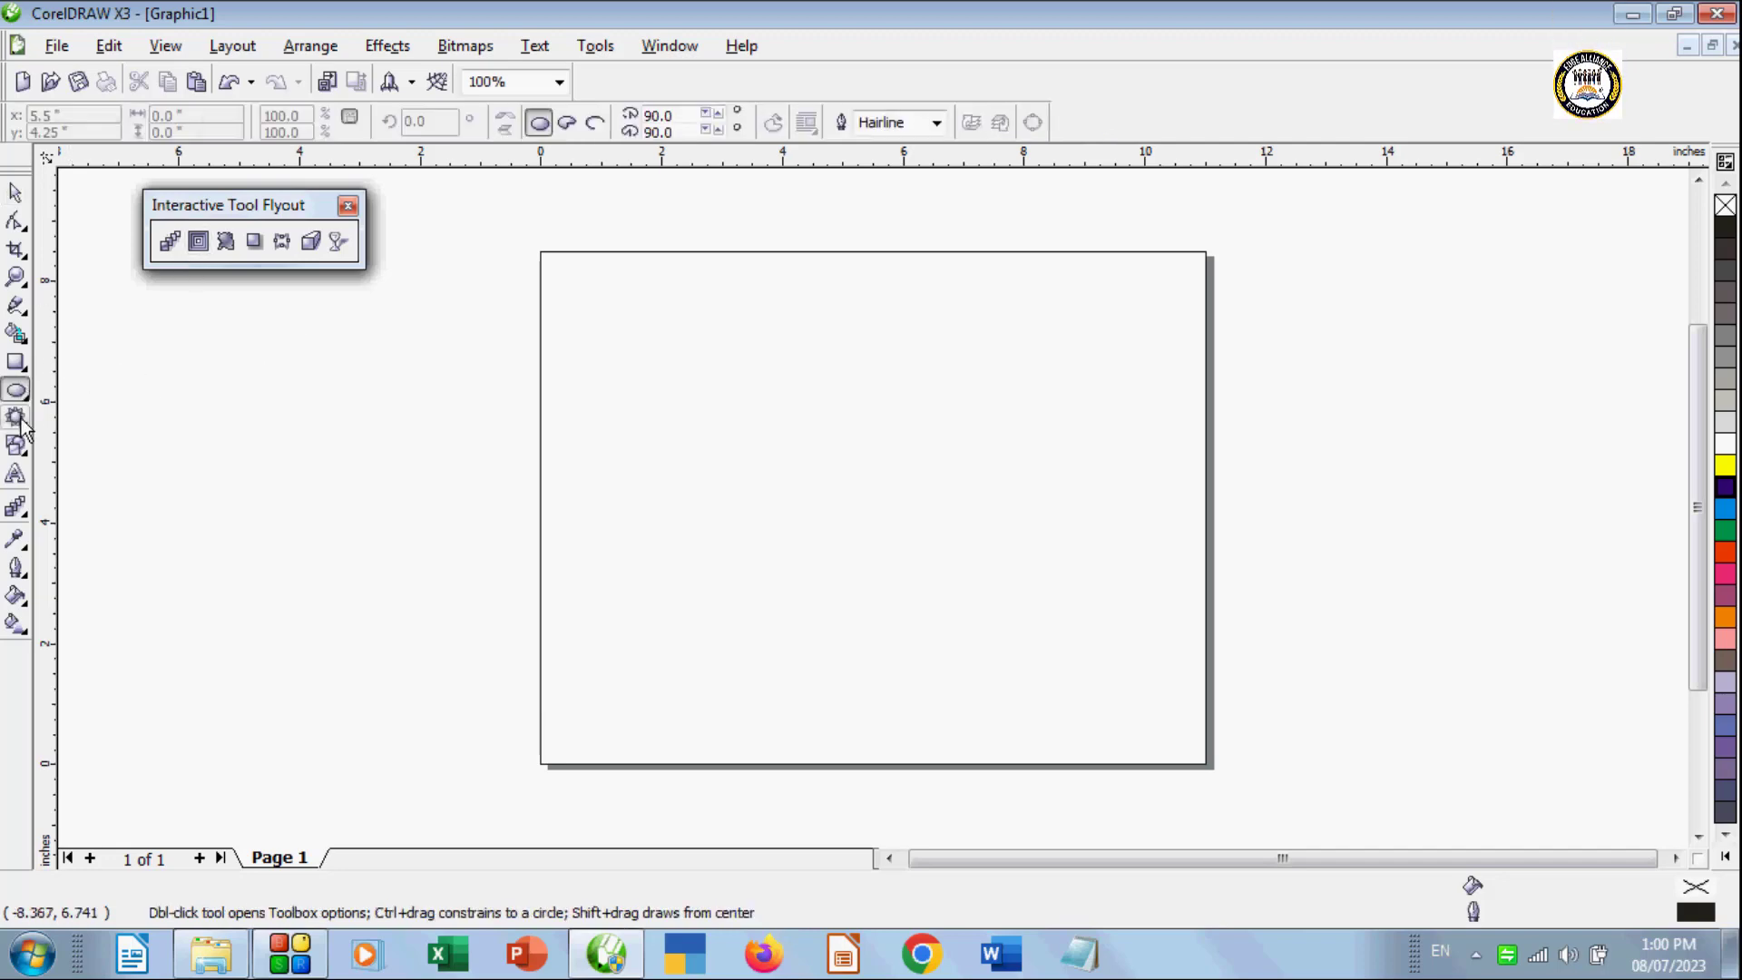
pyautogui.click(18, 417)
pyautogui.click(94, 431)
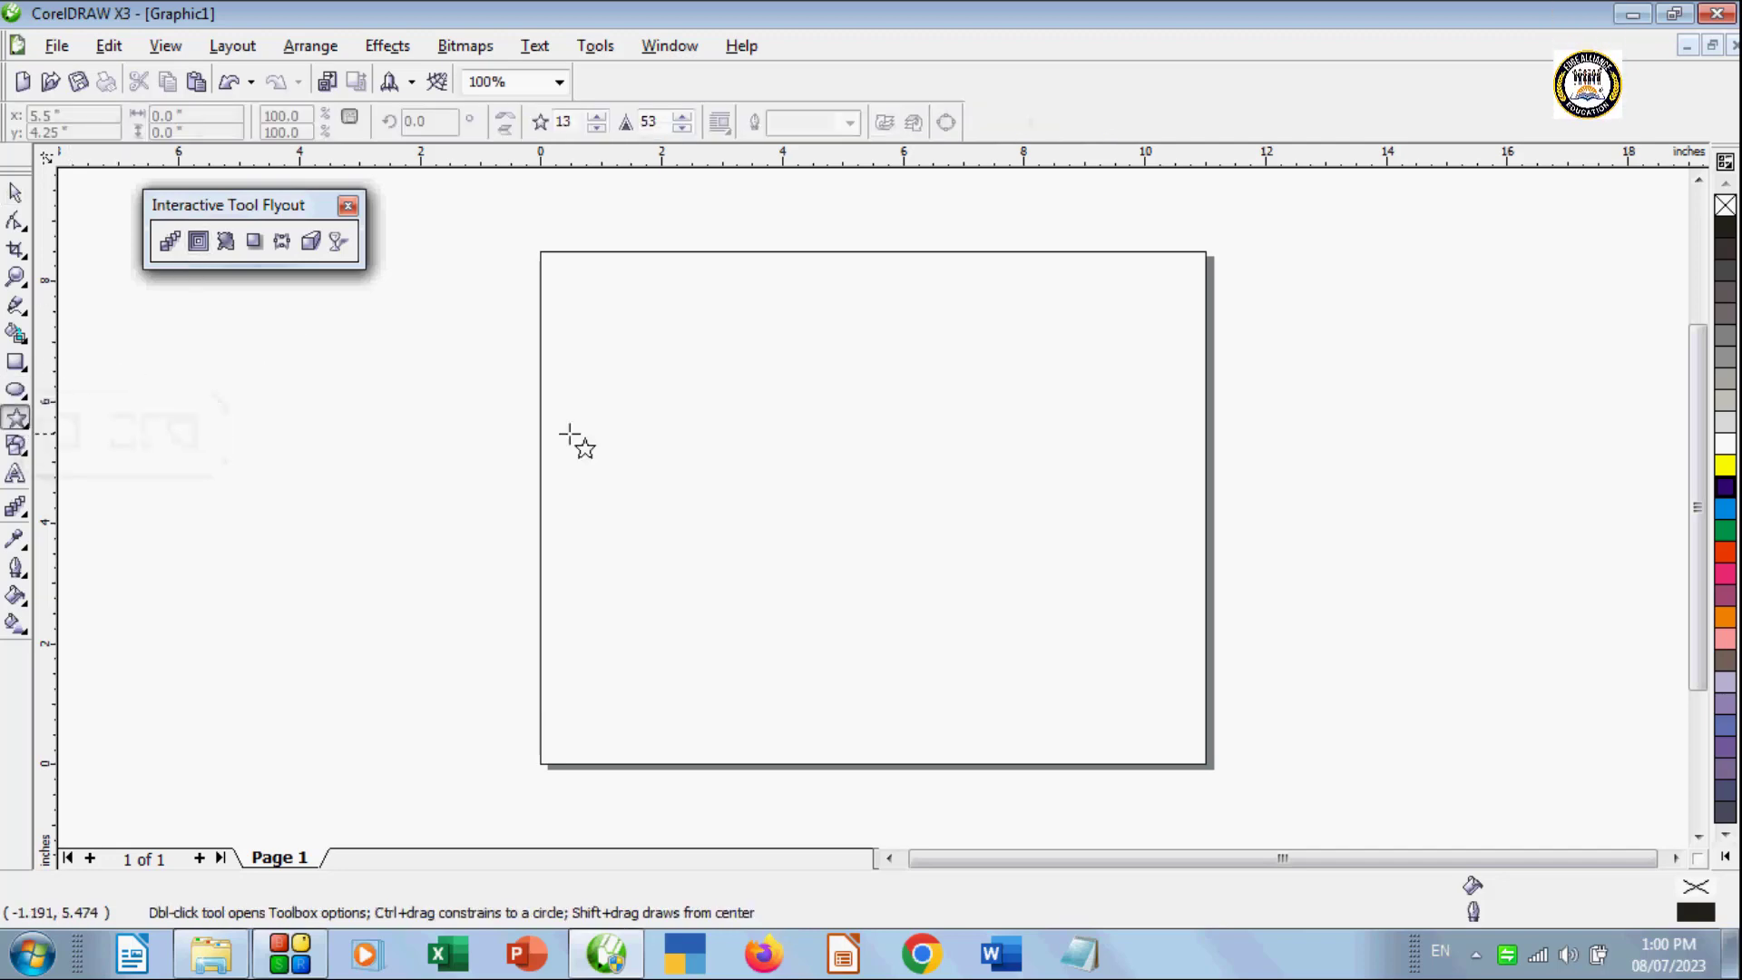
pyautogui.moveTo(398, 367); pyautogui.dragTo(466, 434)
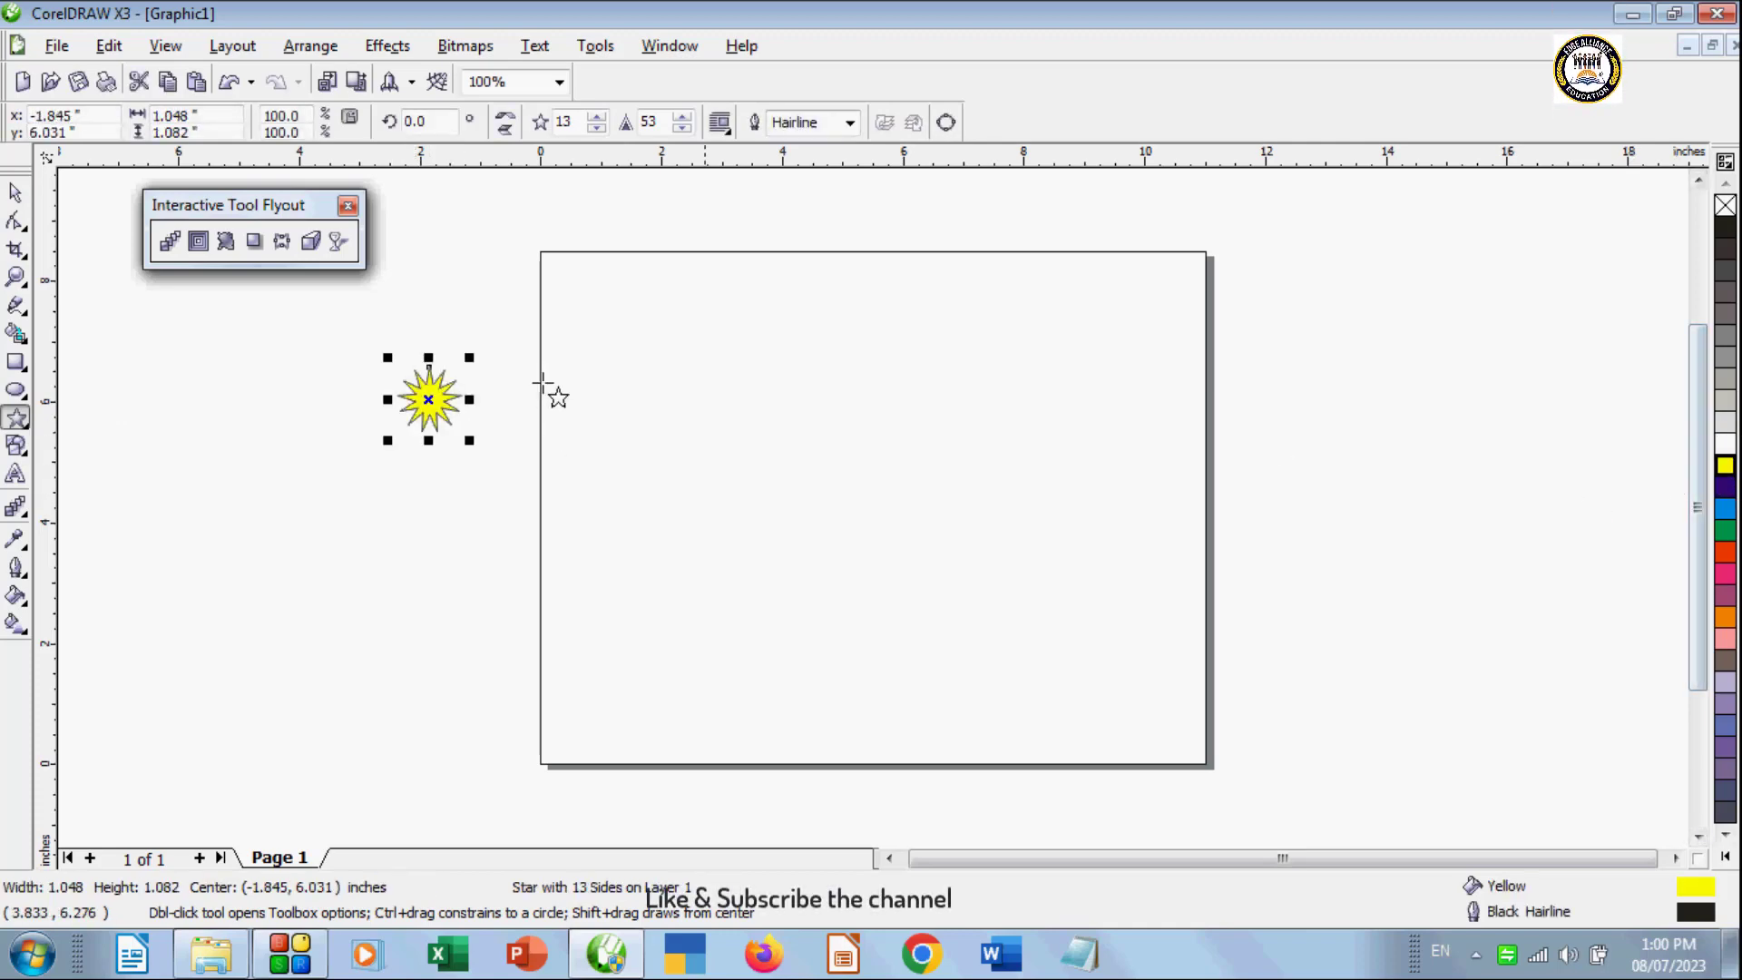
# Step: Make the star's outline Yellow and move the star into the page's upper-left corner
pyautogui.rightClick(1724, 467)
pyautogui.moveTo(423, 480); pyautogui.dragTo(430, 485)
pyautogui.click(444, 402)
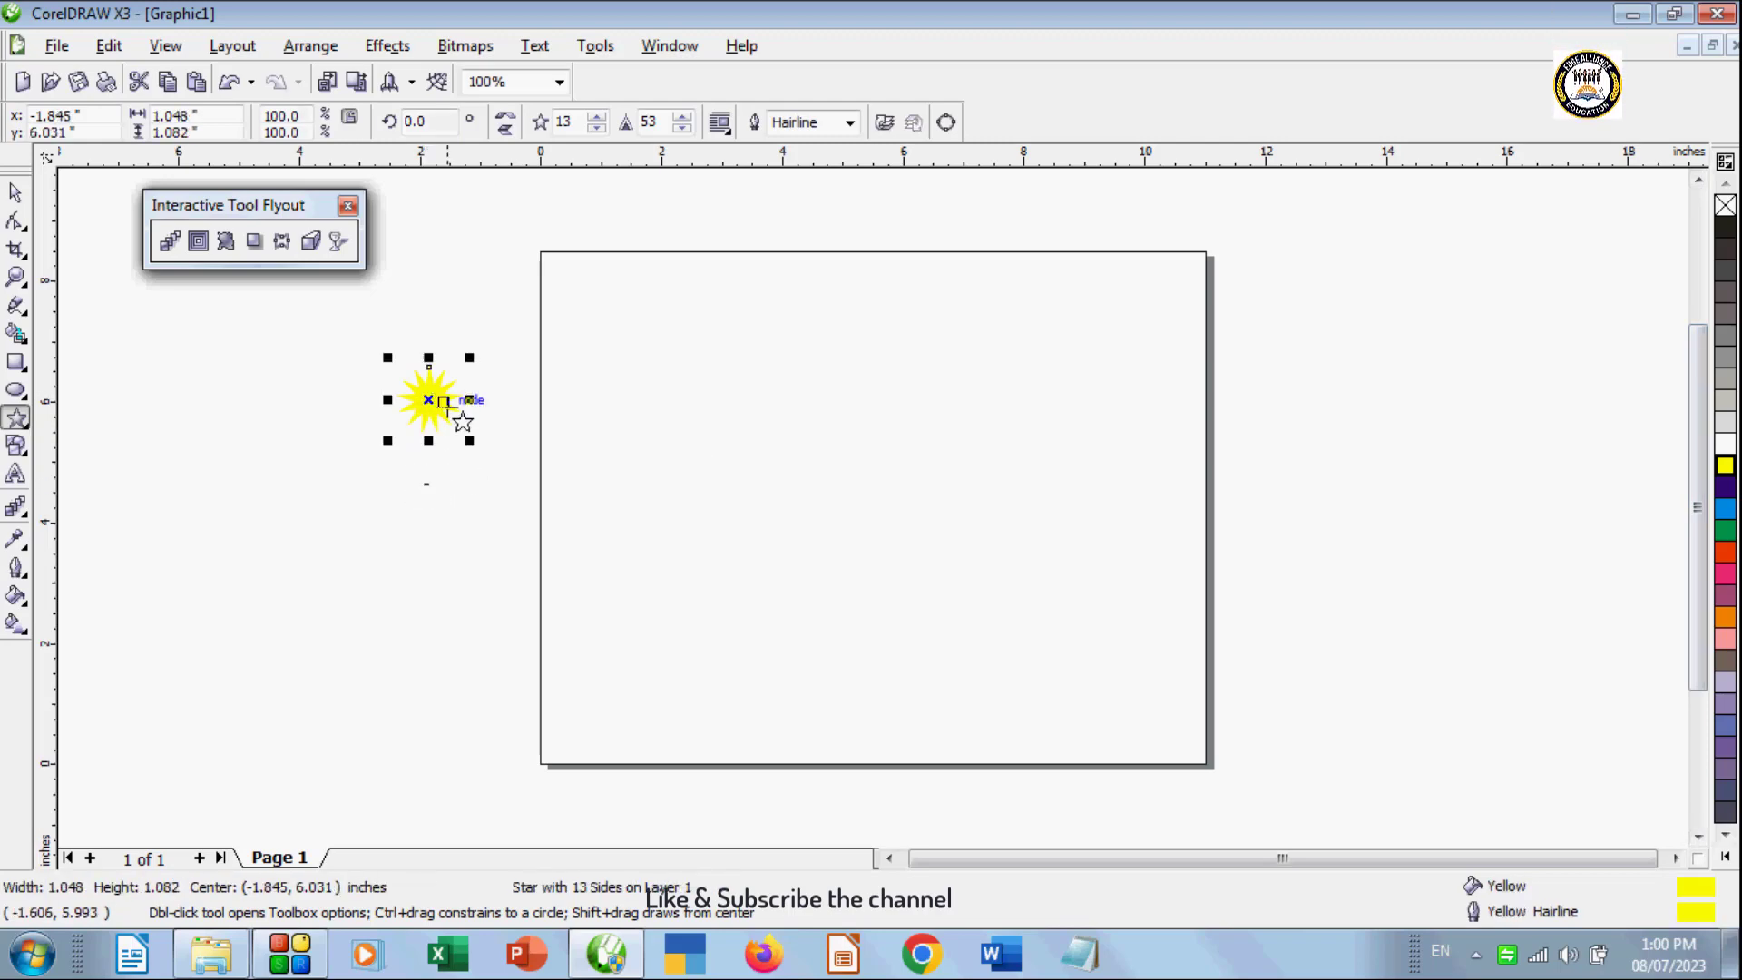
pyautogui.moveTo(430, 398); pyautogui.dragTo(565, 282)
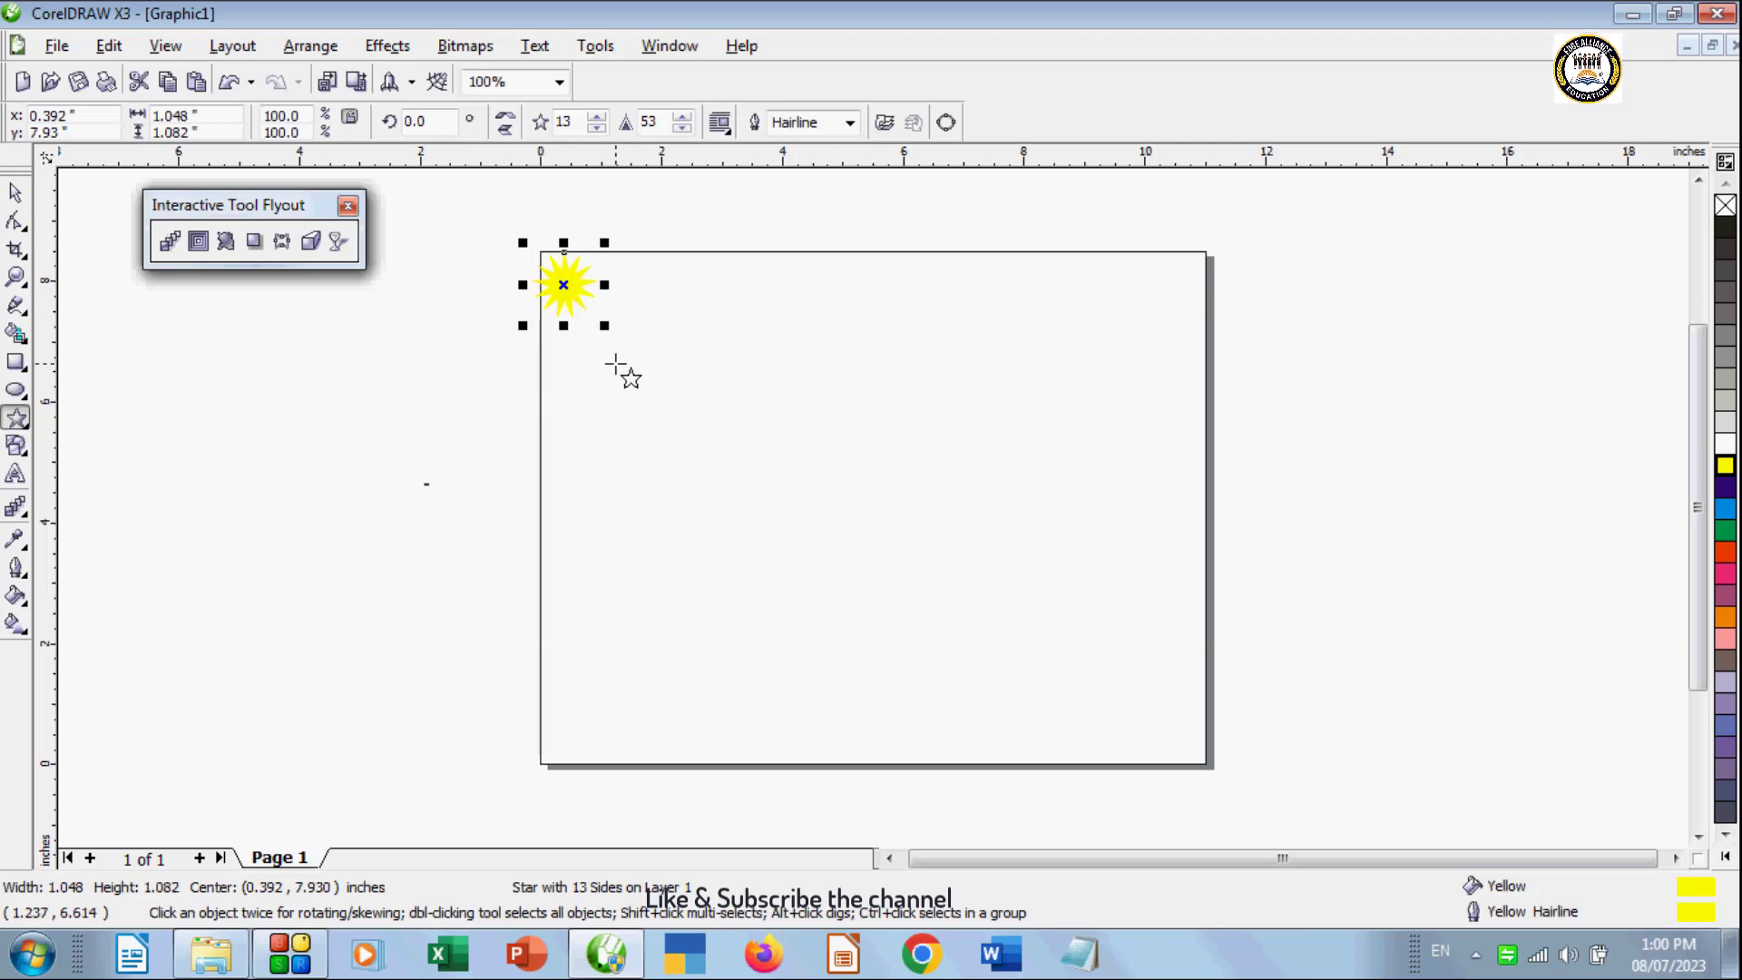
# Step: Move the yellow star to the page's upper-right corner and place a copy of it in the upper-left corner
pyautogui.hotkey('ctrl', 'j')
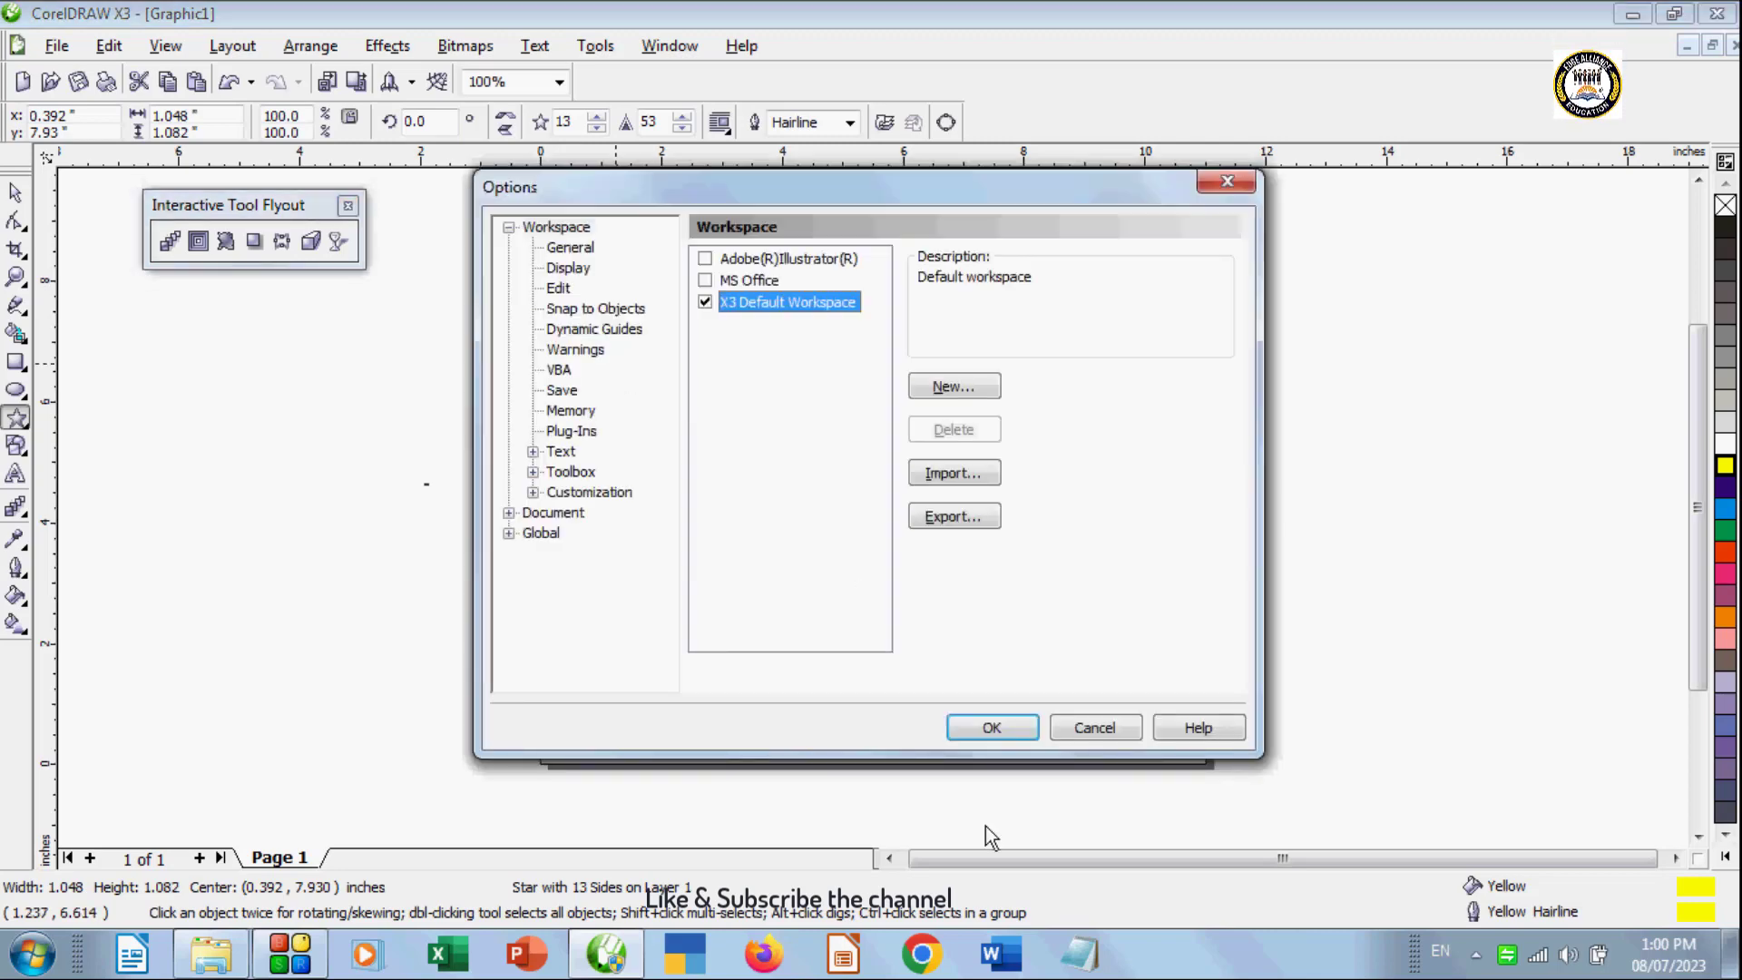
pyautogui.click(1098, 728)
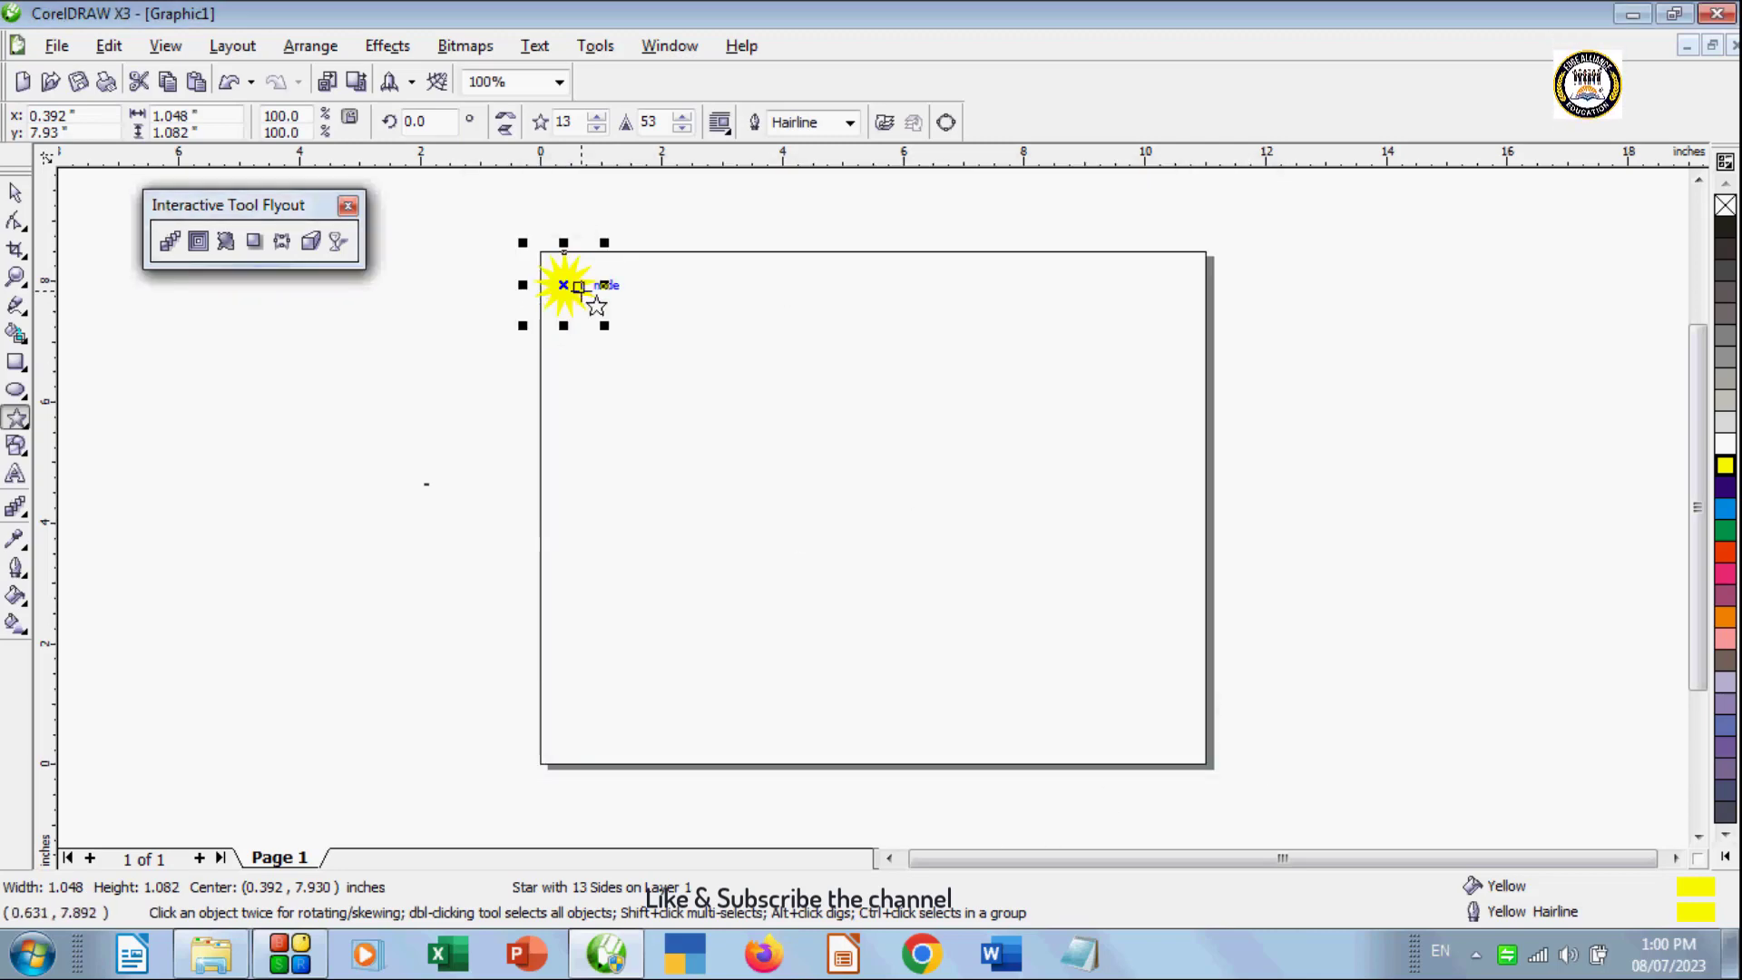
pyautogui.moveTo(565, 284); pyautogui.dragTo(1181, 282)
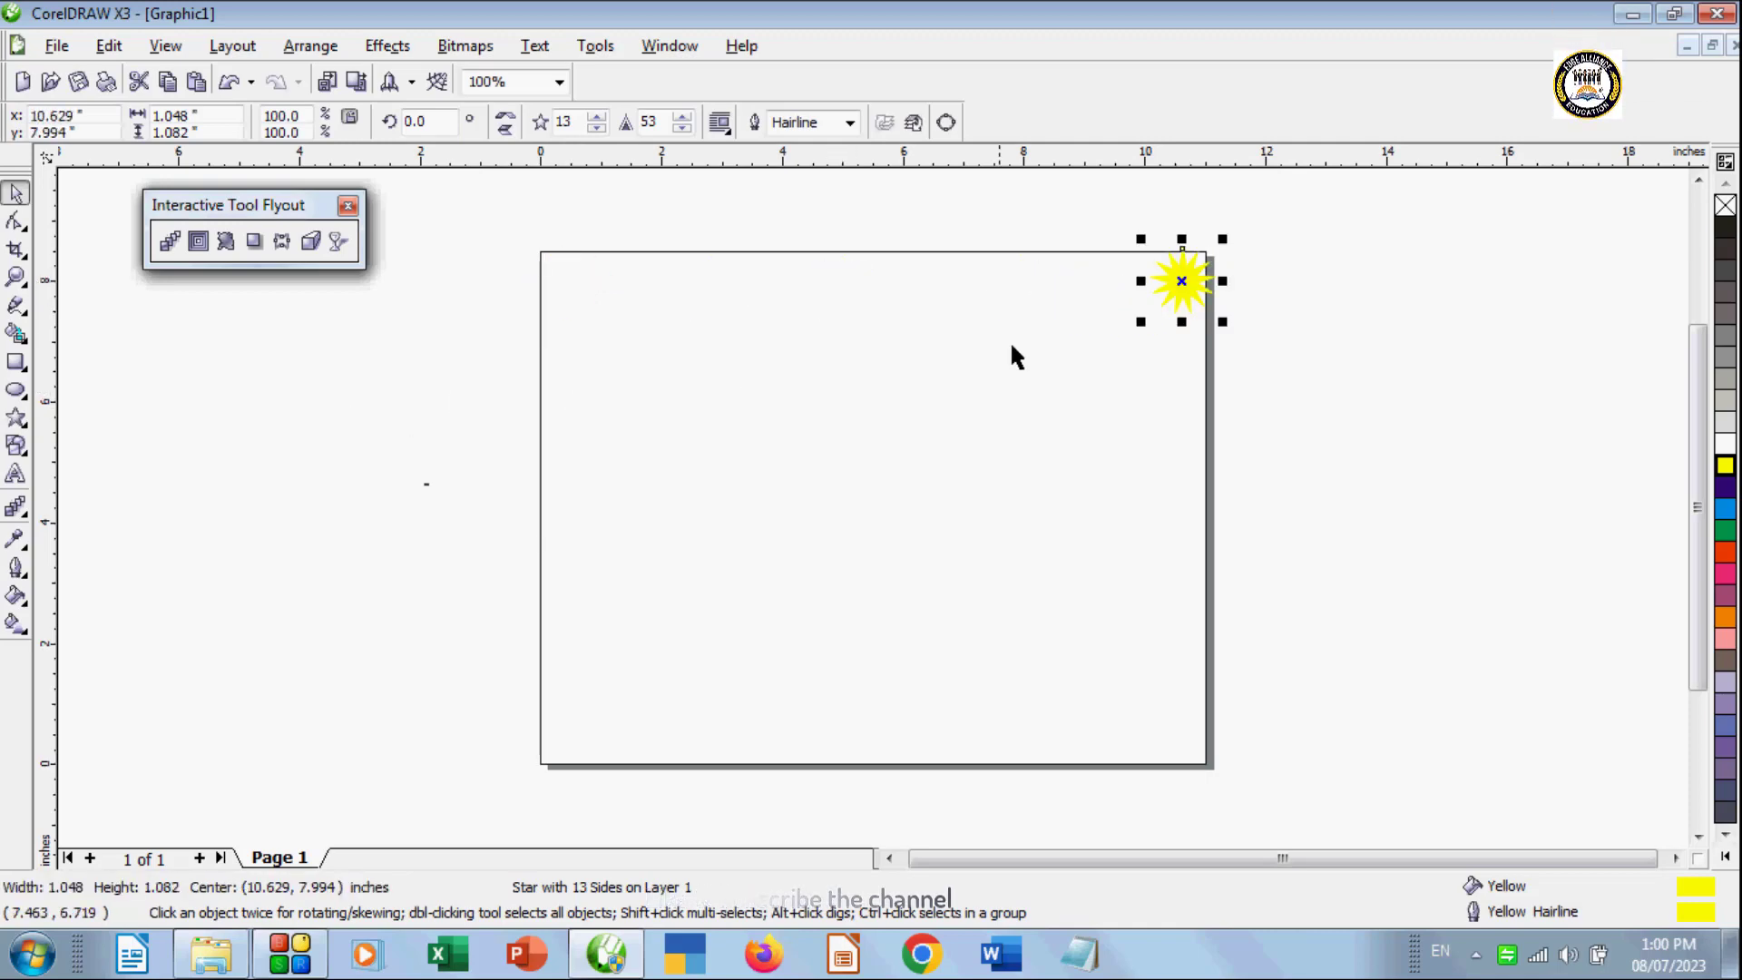
pyautogui.moveTo(1180, 281)
pyautogui.mouseDown()
pyautogui.moveTo(568, 281)
pyautogui.moveTo(1222, 282)
pyautogui.moveTo(1181, 281)
pyautogui.mouseUp()
pyautogui.click(288, 369)
# Step: Blend the two yellow stars along the page's top edge with 20 steps, and try blending from the upper-left star toward the lower-left corner
pyautogui.click(170, 240)
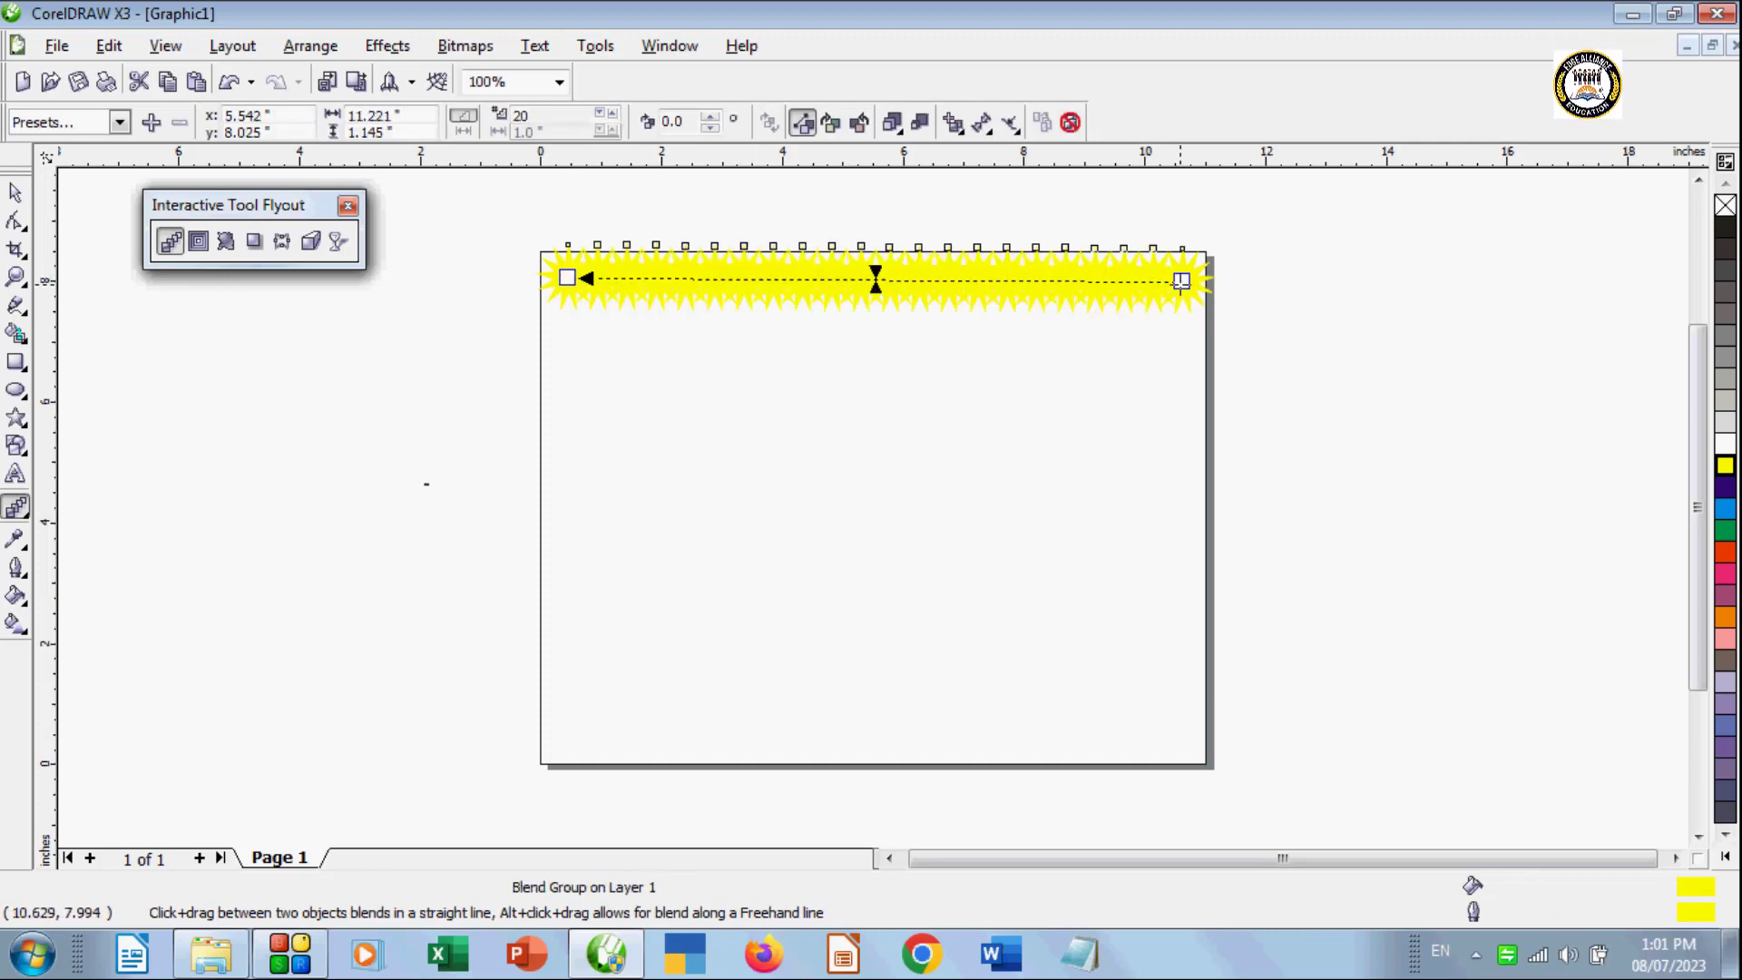
pyautogui.click(394, 446)
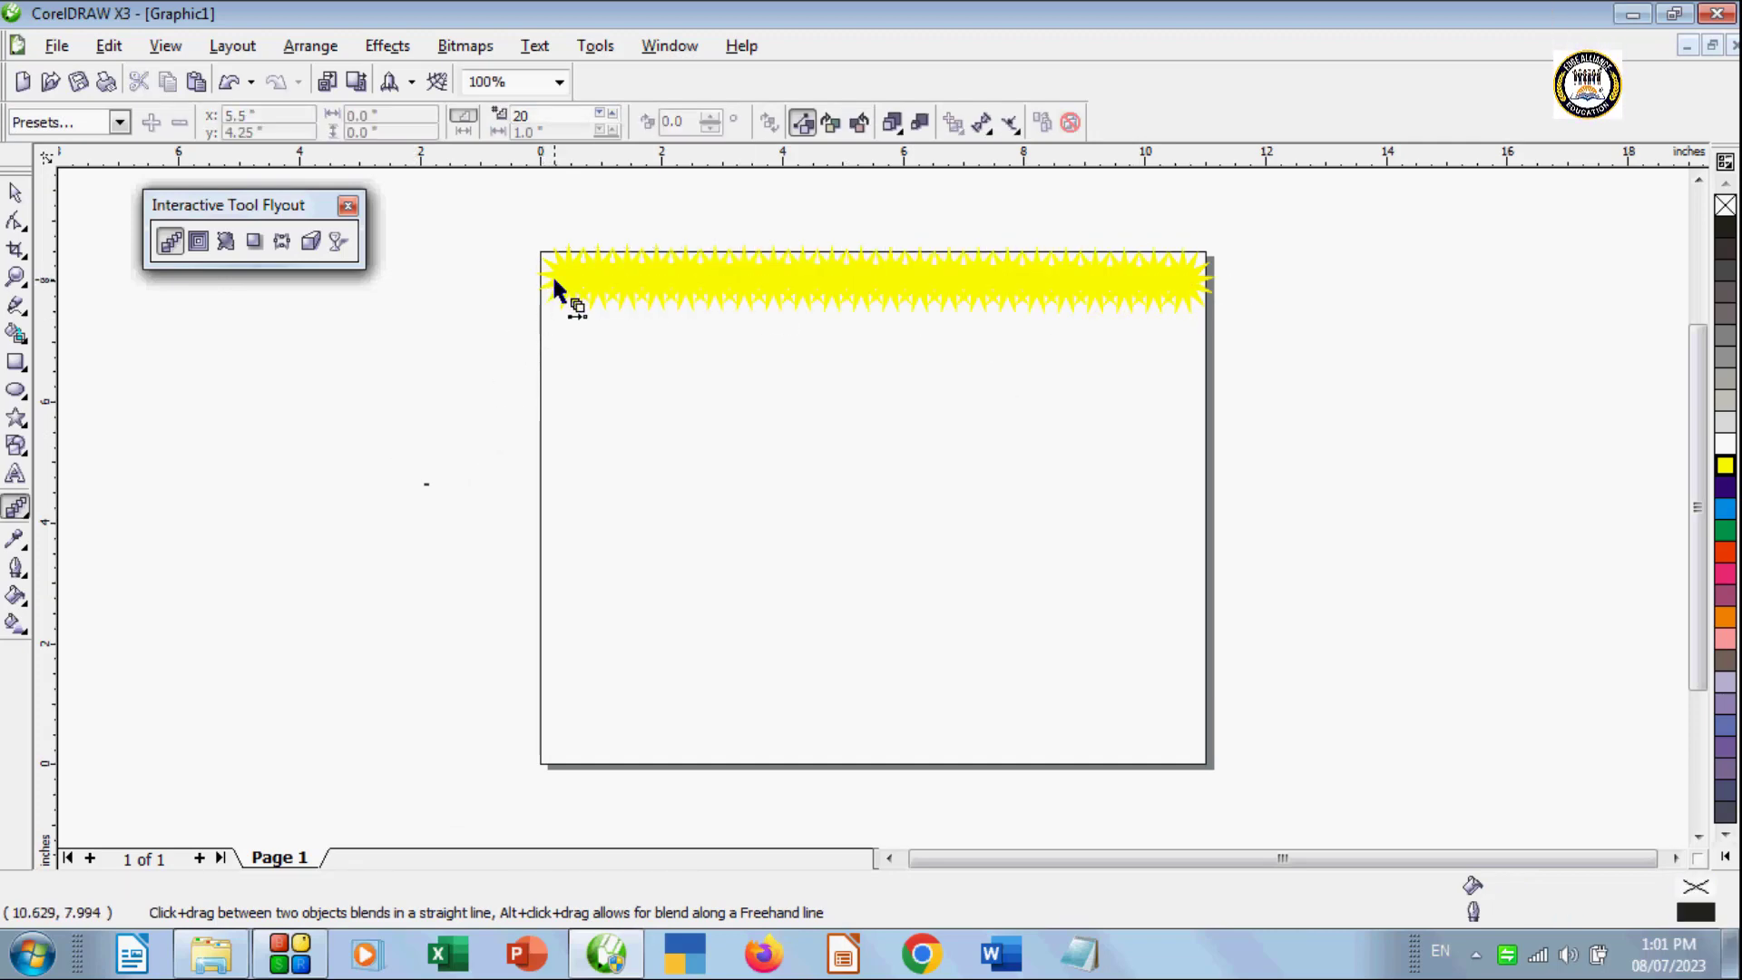
pyautogui.moveTo(554, 289); pyautogui.dragTo(563, 762)
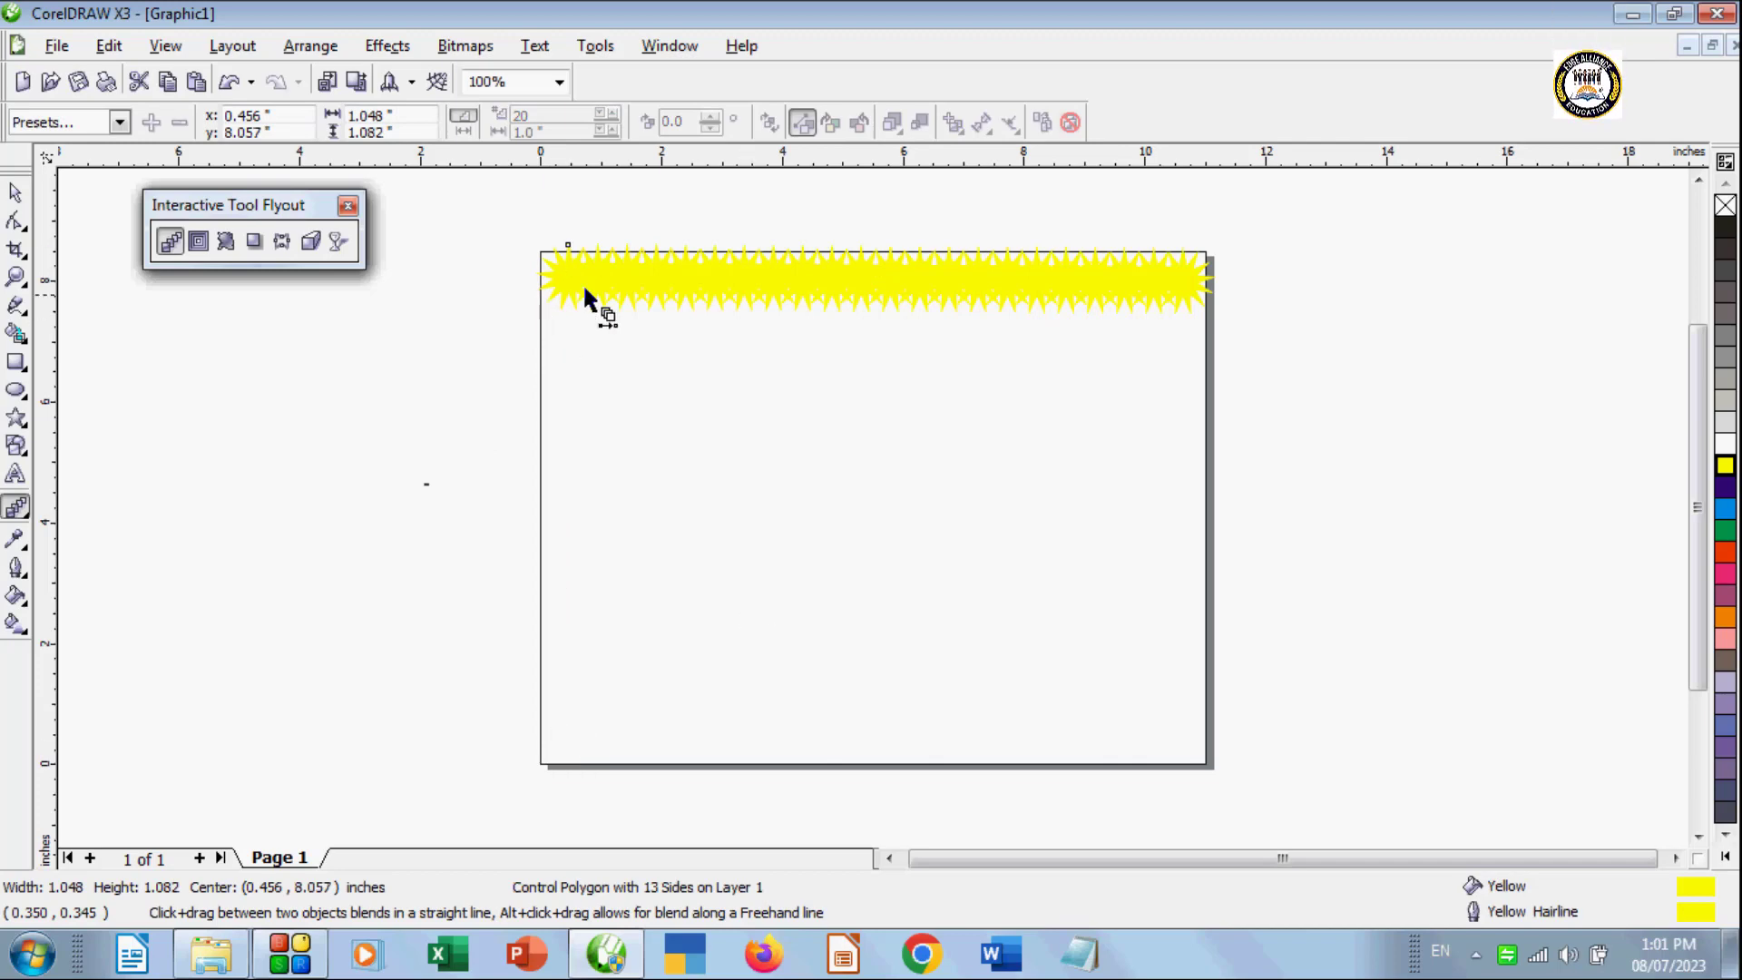
pyautogui.moveTo(560, 751); pyautogui.dragTo(560, 753)
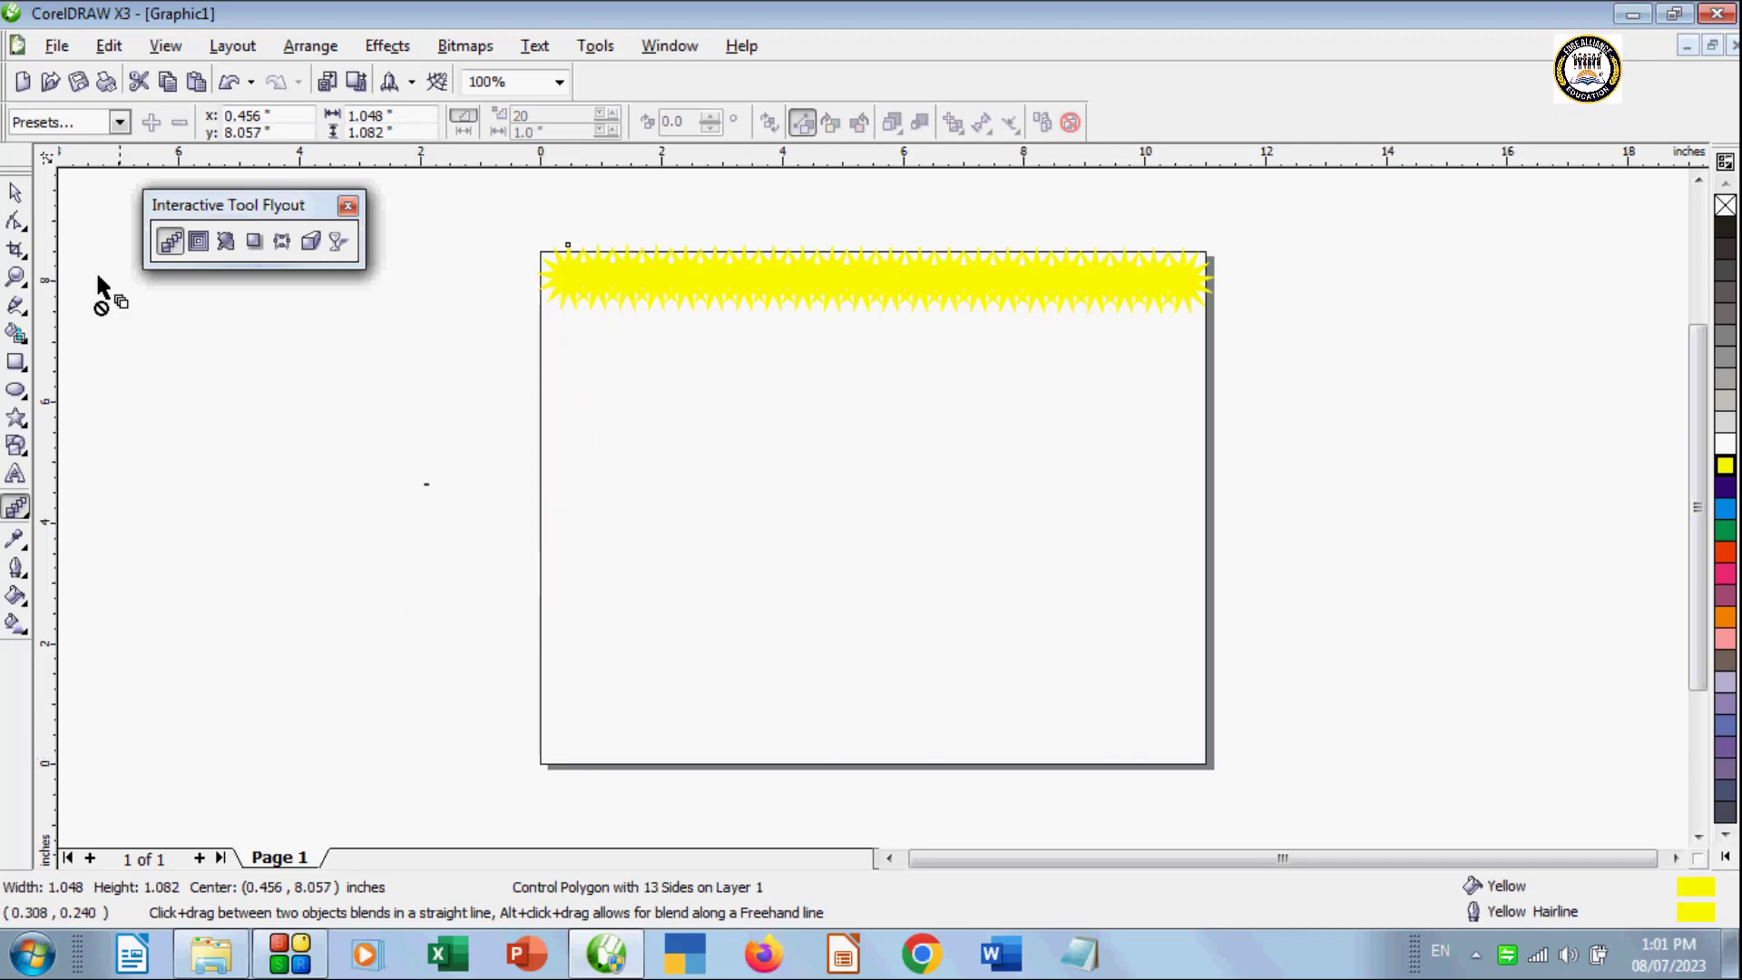
# Step: Draw a 13-point star in the page's lower-left corner and scale it down to about 0.85 by 0.96 inches
pyautogui.click(14, 193)
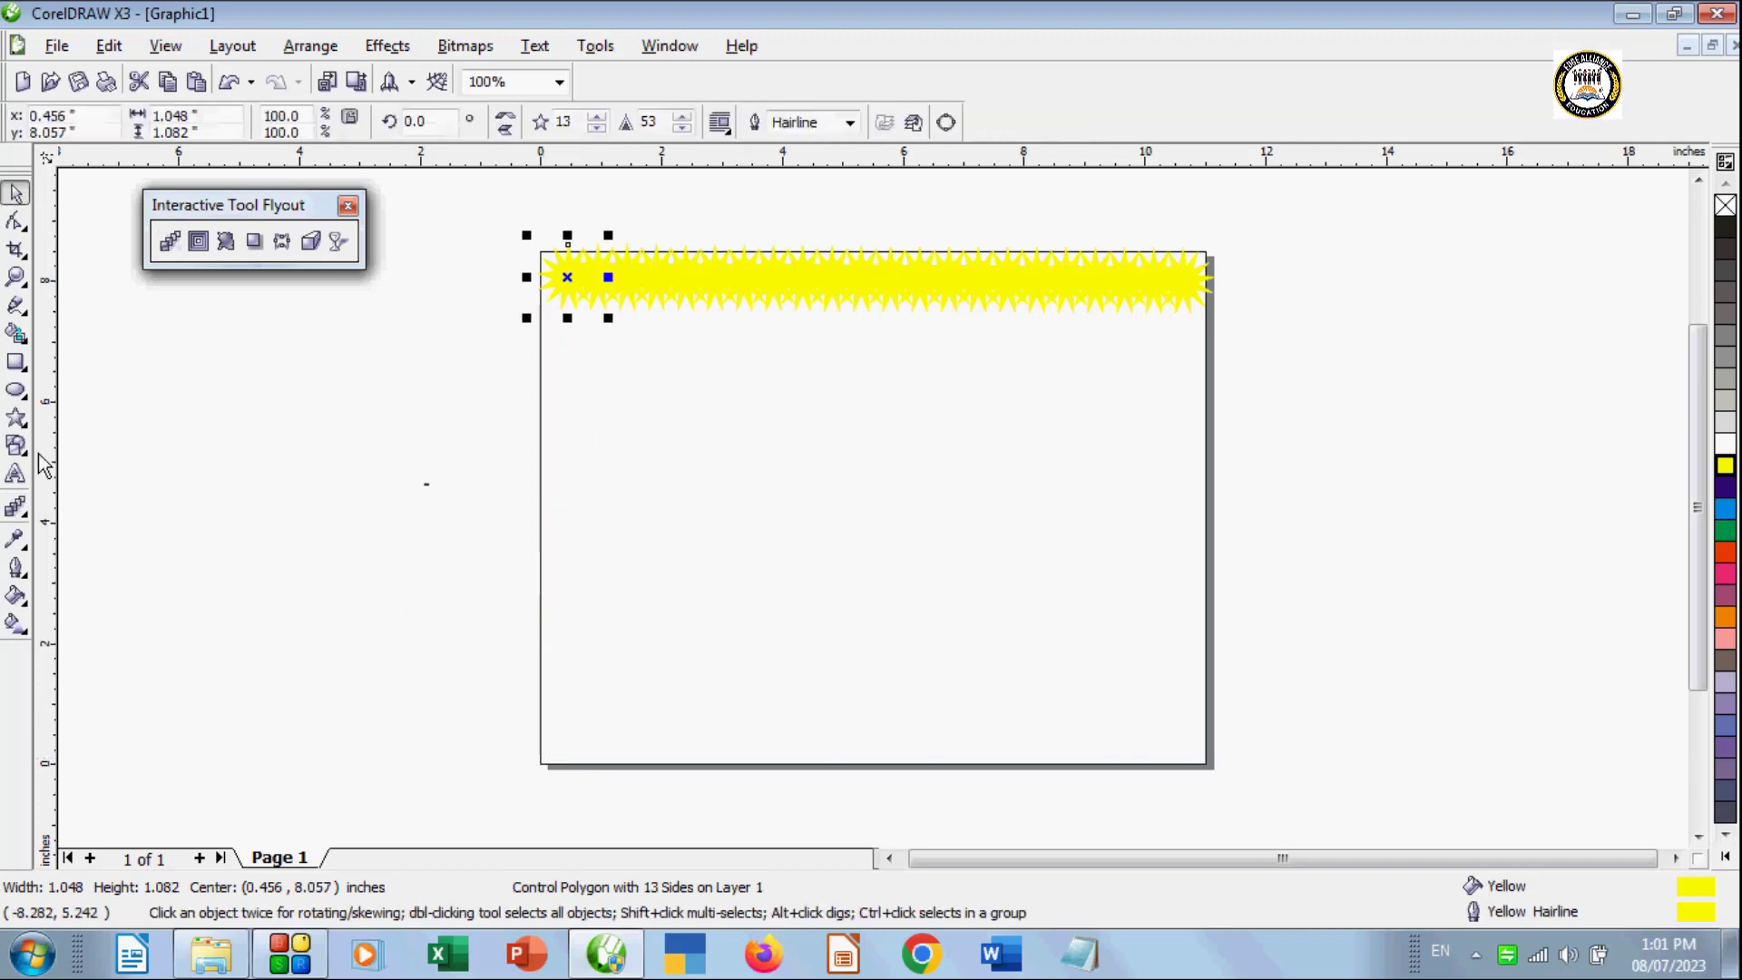
pyautogui.click(15, 417)
pyautogui.moveTo(530, 677); pyautogui.dragTo(613, 768)
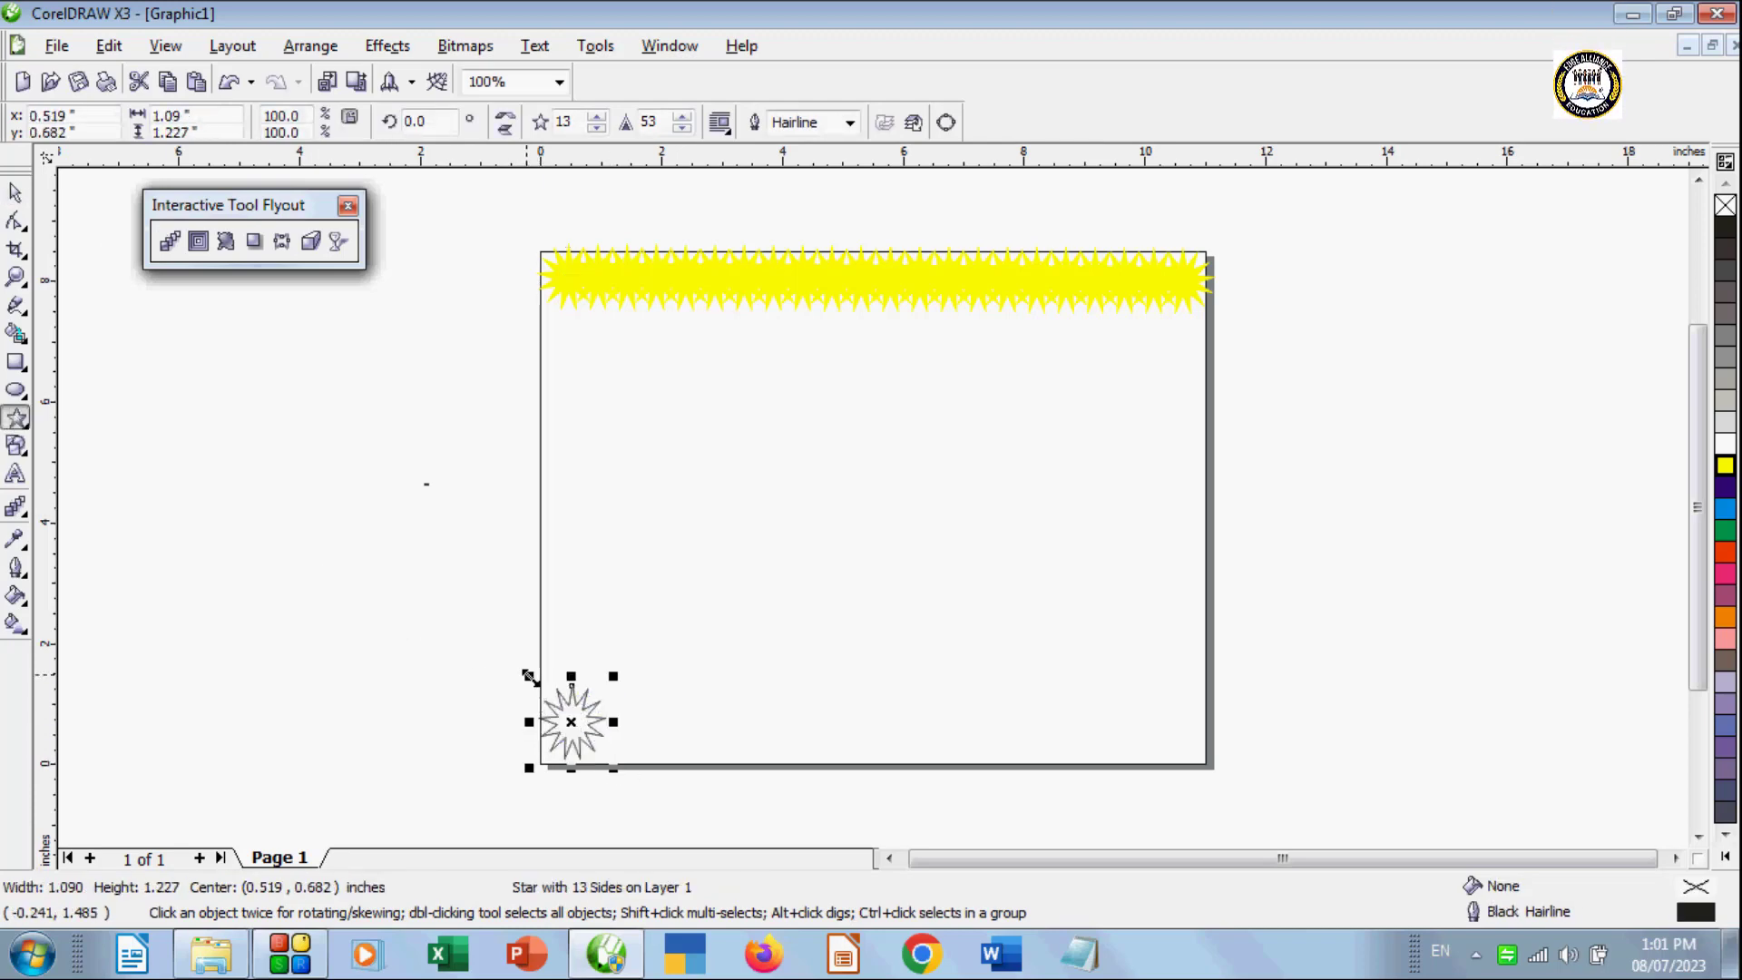
pyautogui.moveTo(528, 677); pyautogui.dragTo(544, 692)
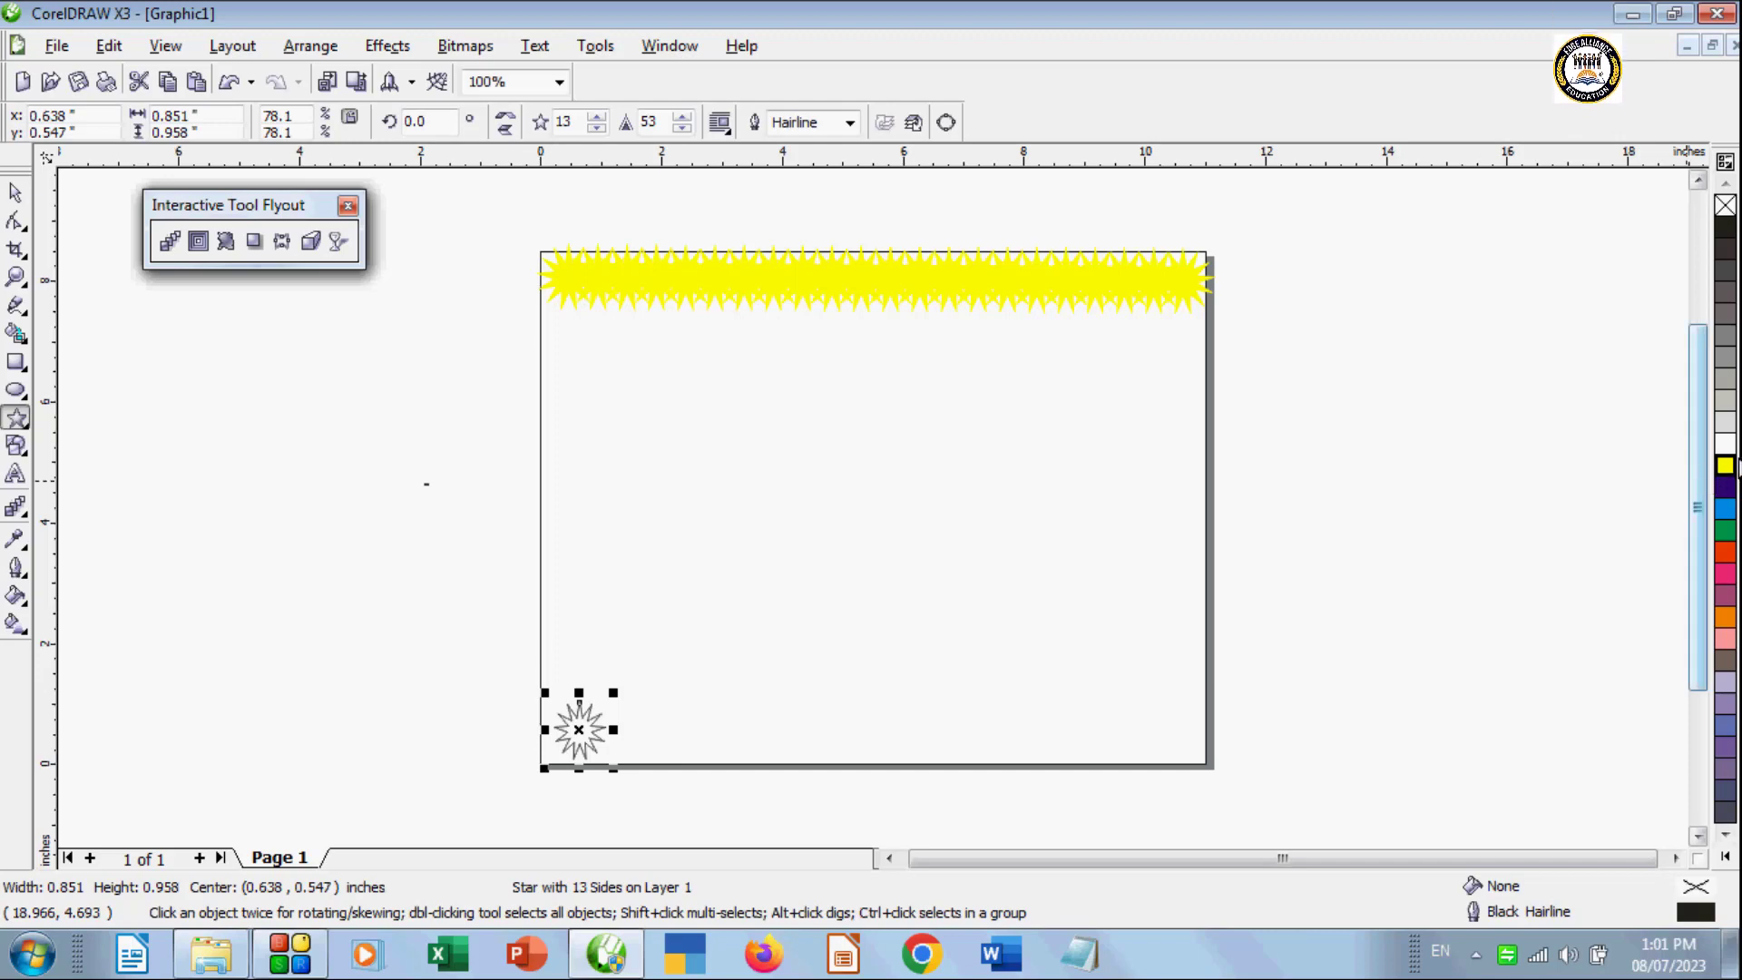
# Step: Make the lower-left star's fill and outline Yellow and blend it with the upper-left star in 20 steps
pyautogui.click(1723, 466)
pyautogui.rightClick(1723, 467)
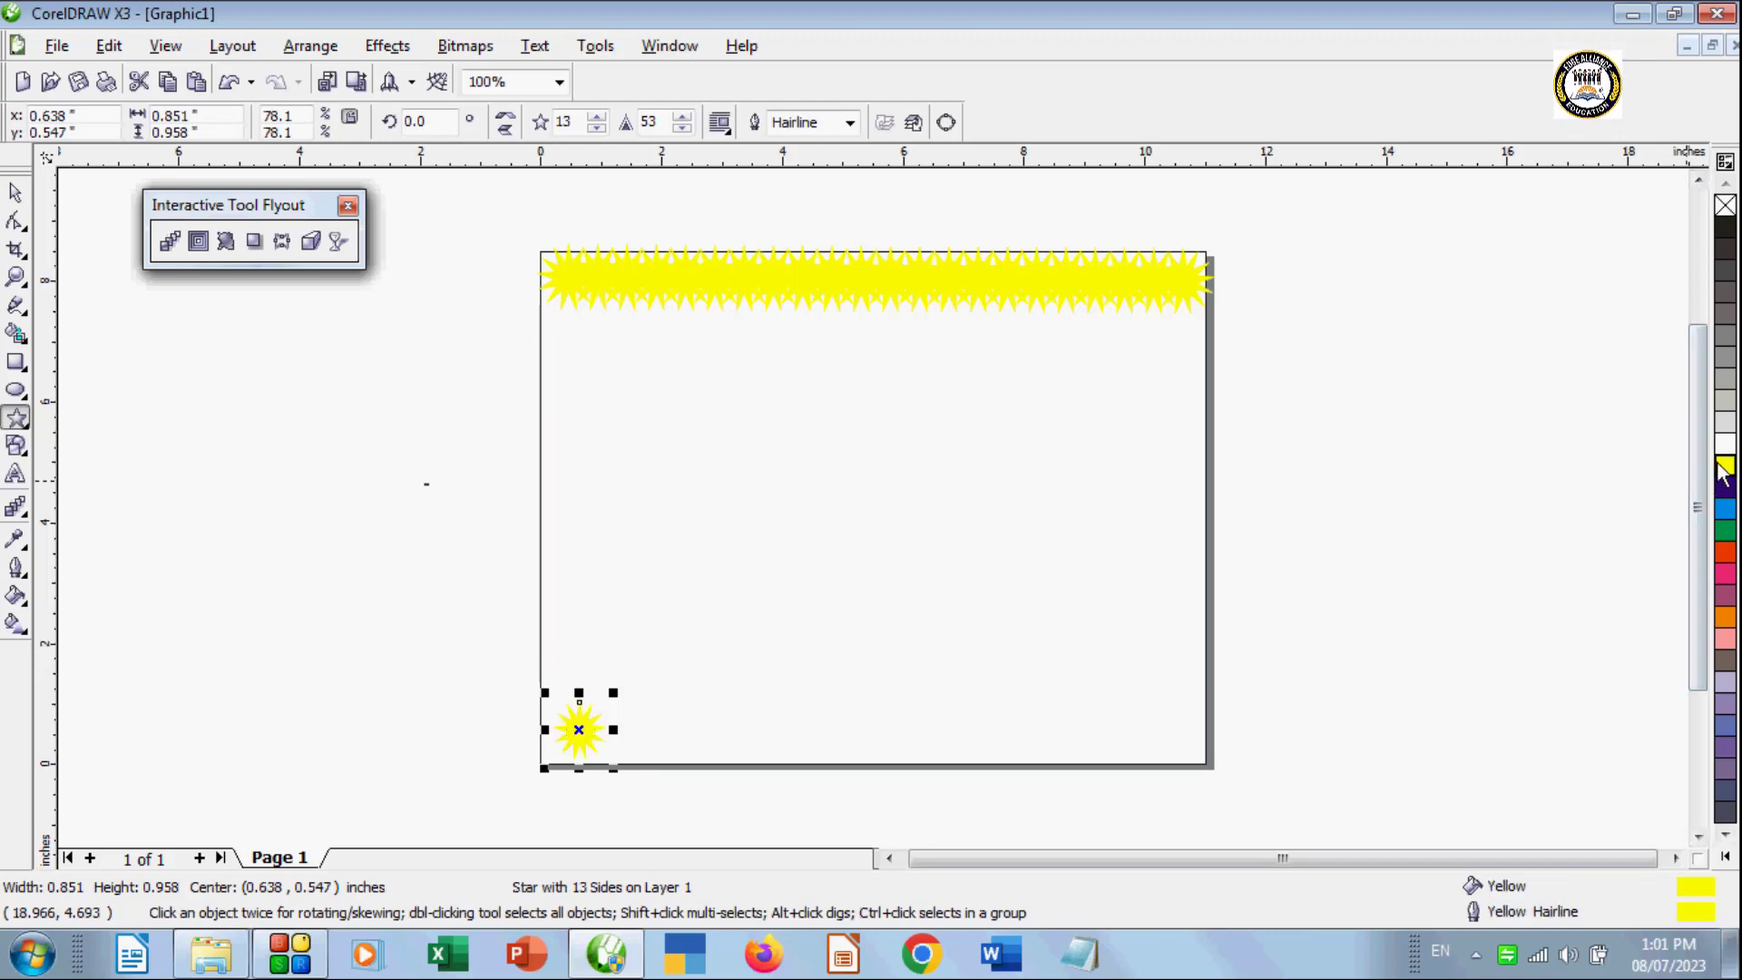
pyautogui.click(169, 243)
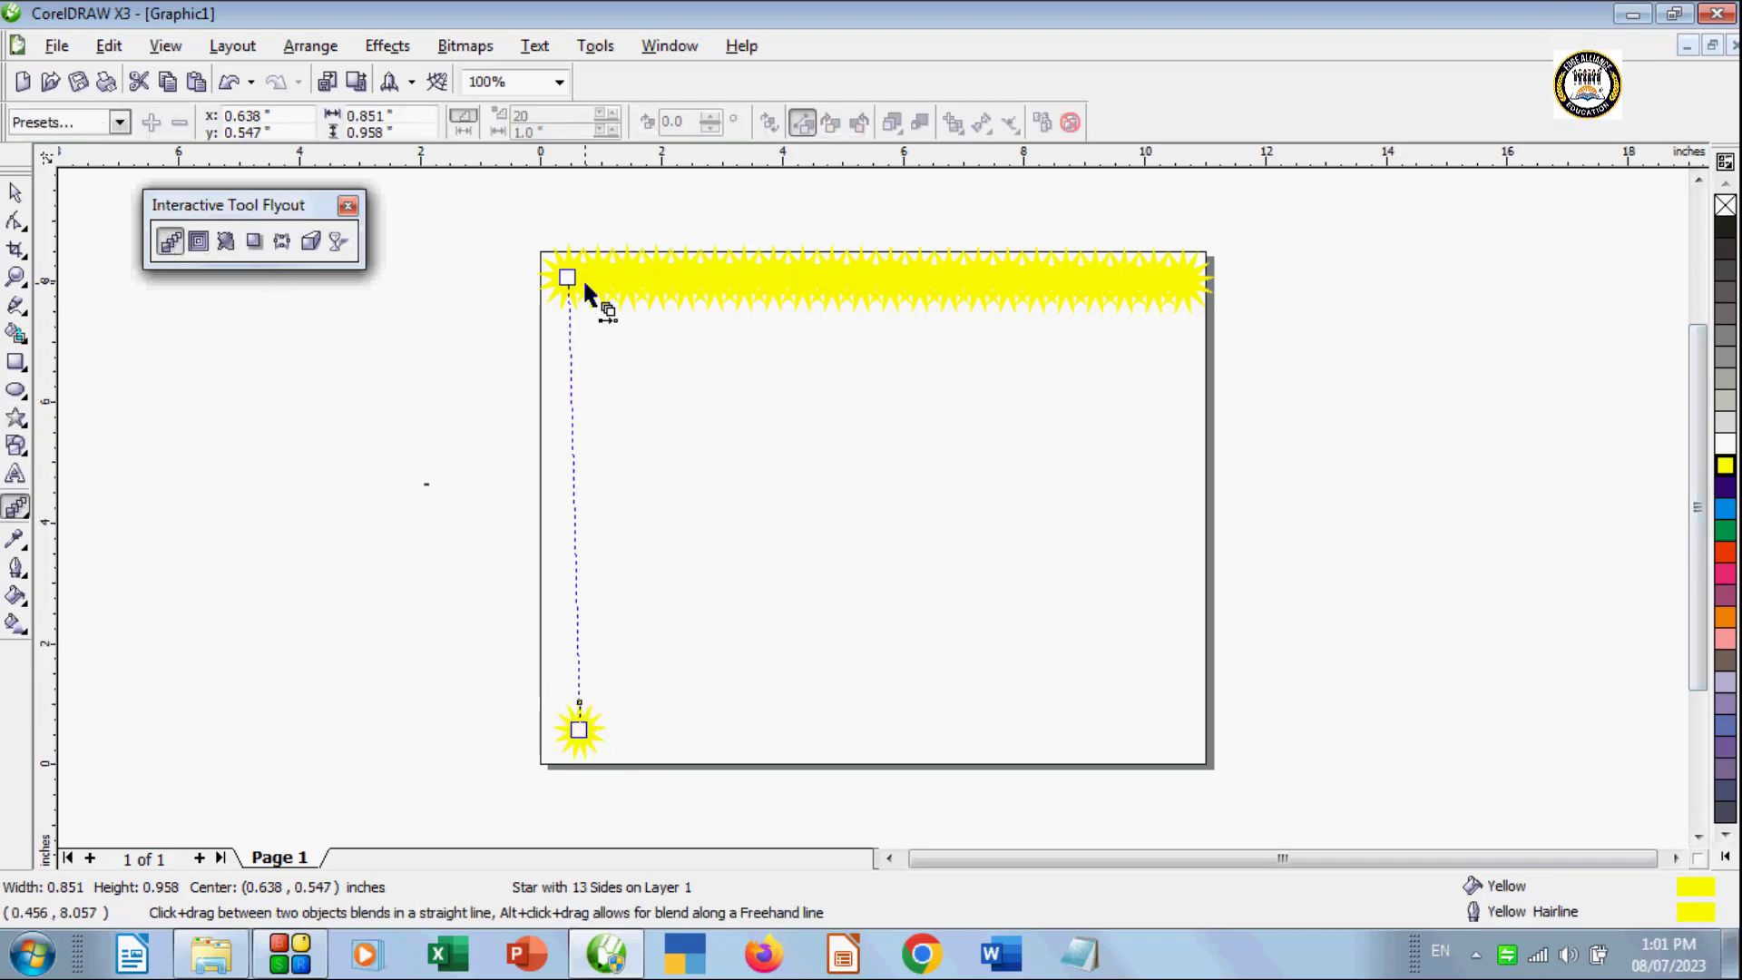
pyautogui.moveTo(583, 277); pyautogui.dragTo(583, 276)
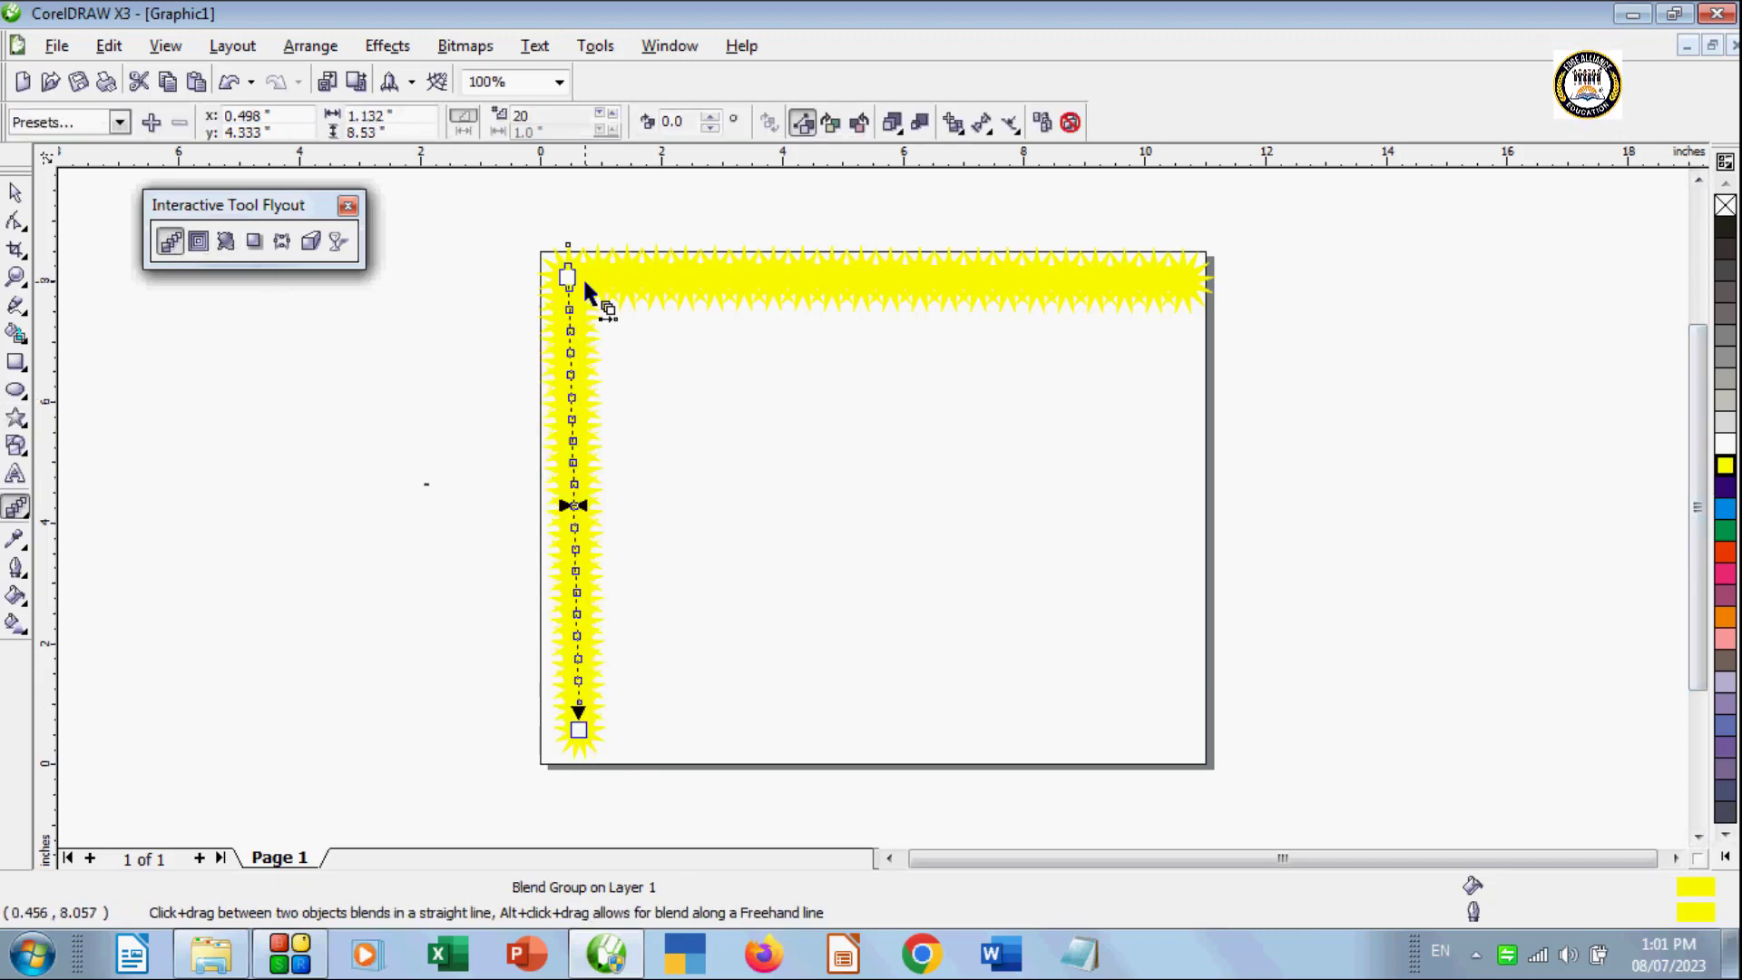
# Step: Delete both yellow star borders from the page and shift the floating interactive toolbar slightly aside
pyautogui.click(12, 193)
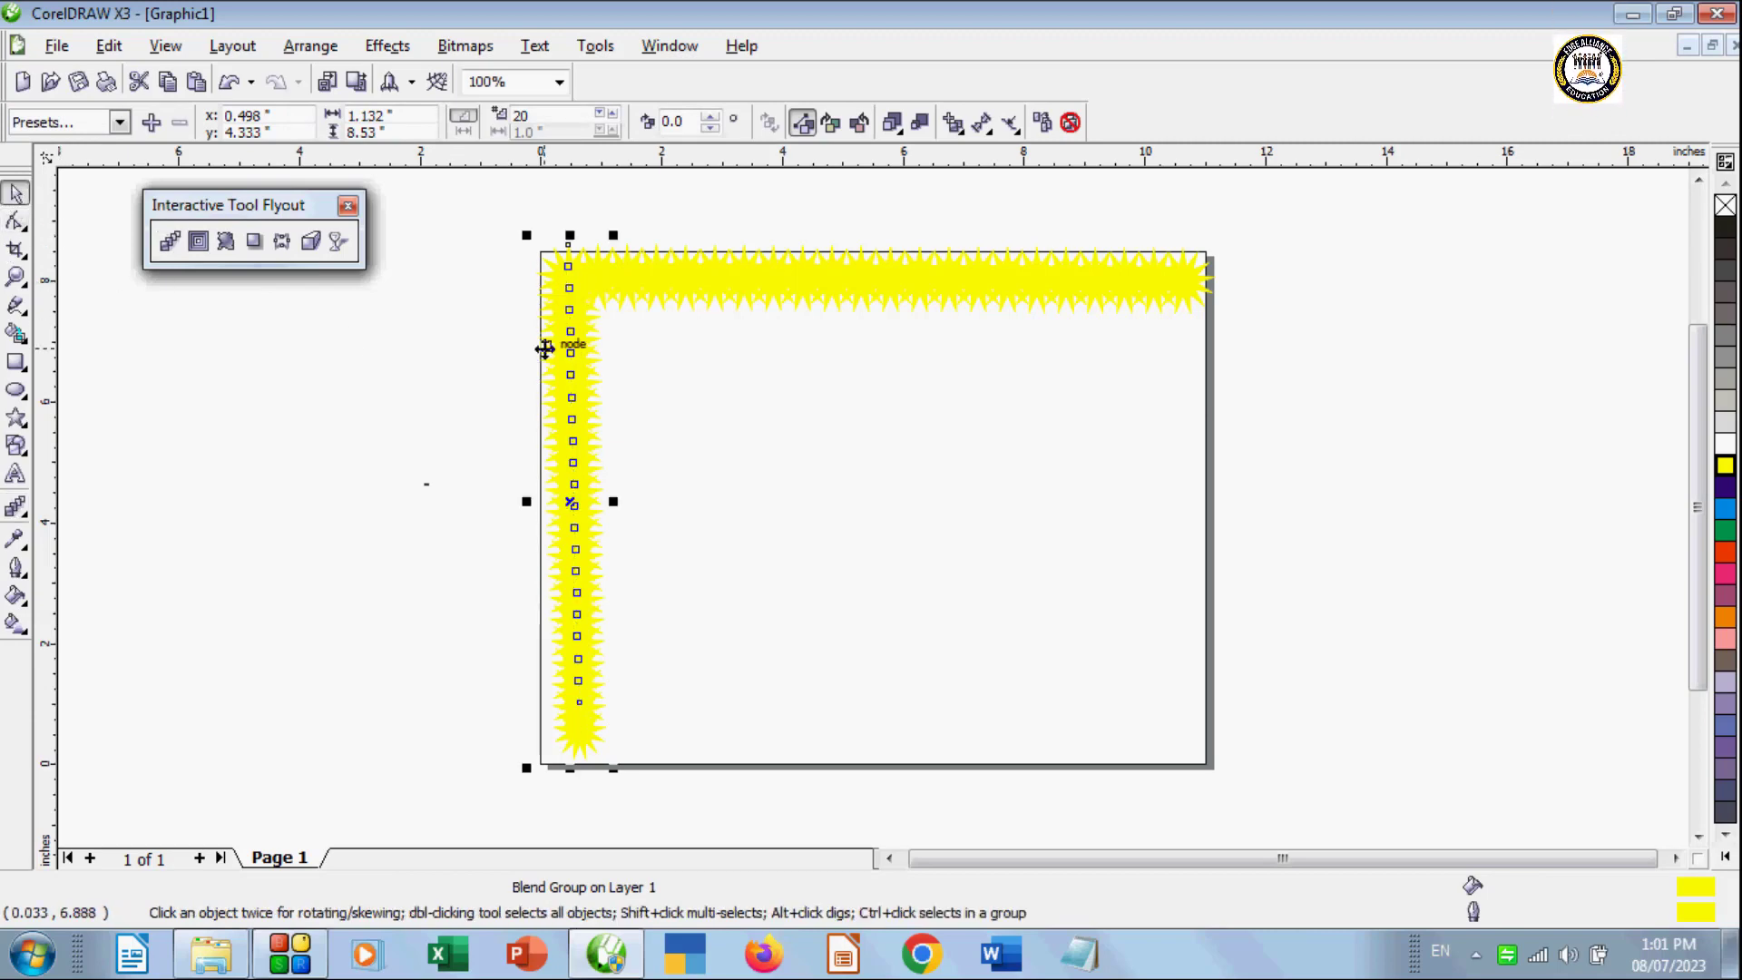
pyautogui.press('Delete')
pyautogui.click(1187, 284)
pyautogui.press('Delete')
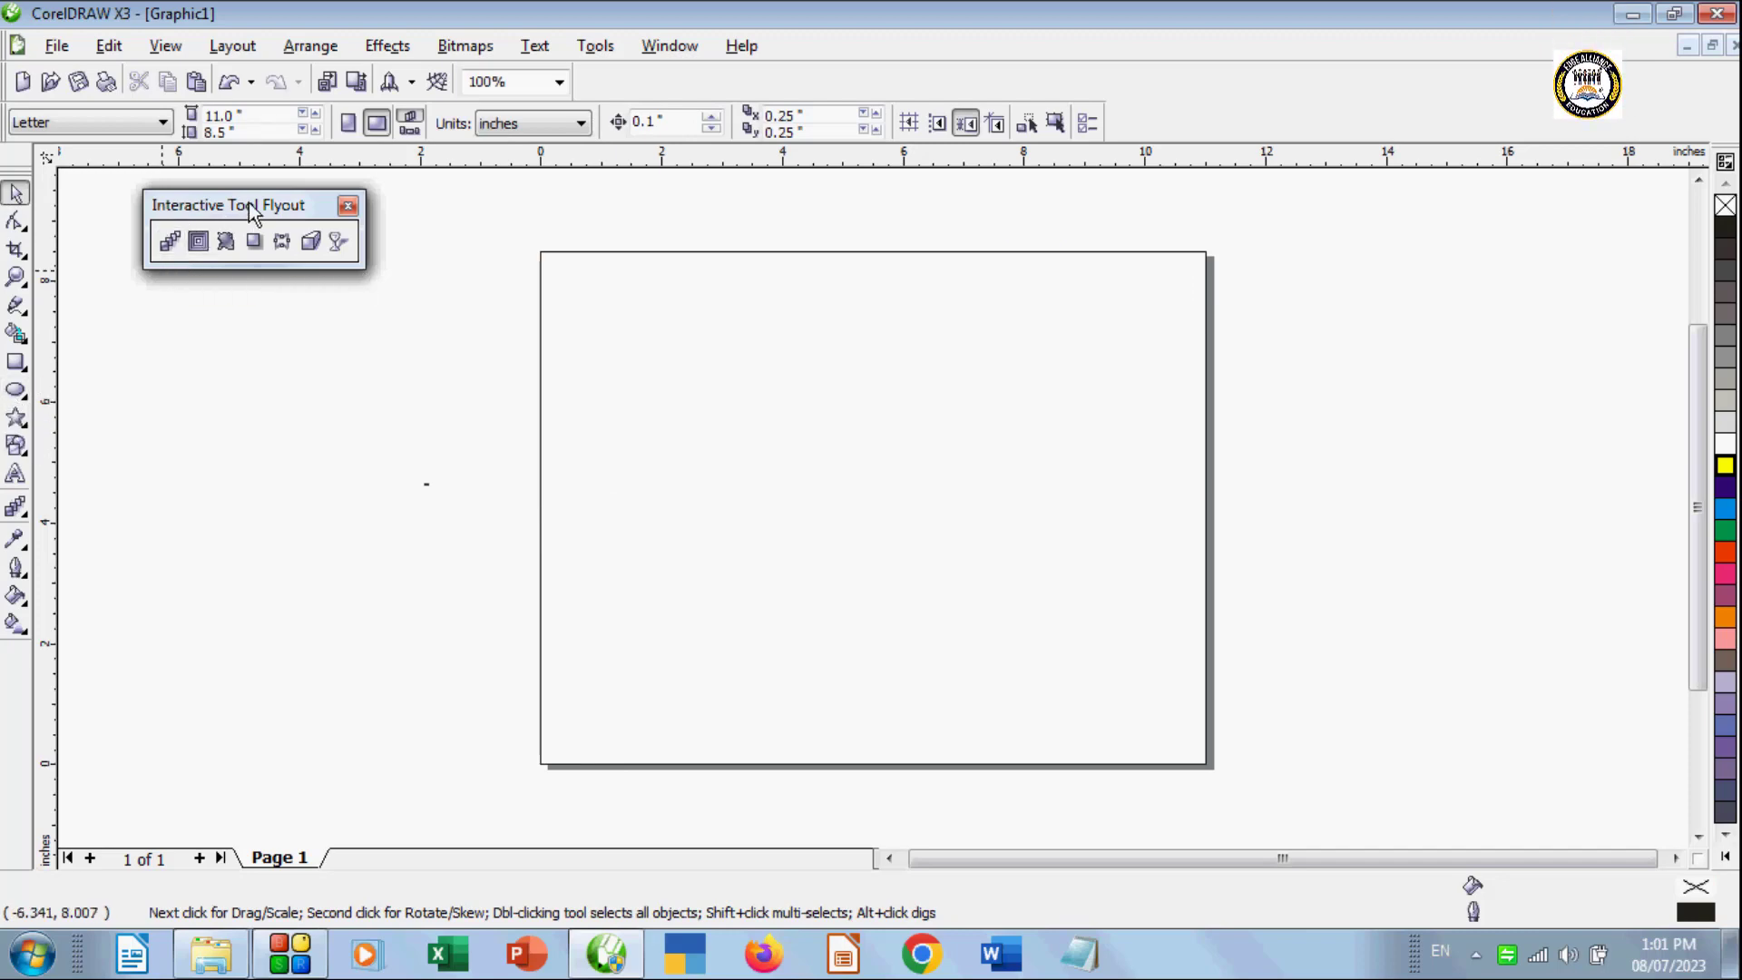
pyautogui.moveTo(236, 205); pyautogui.dragTo(207, 216)
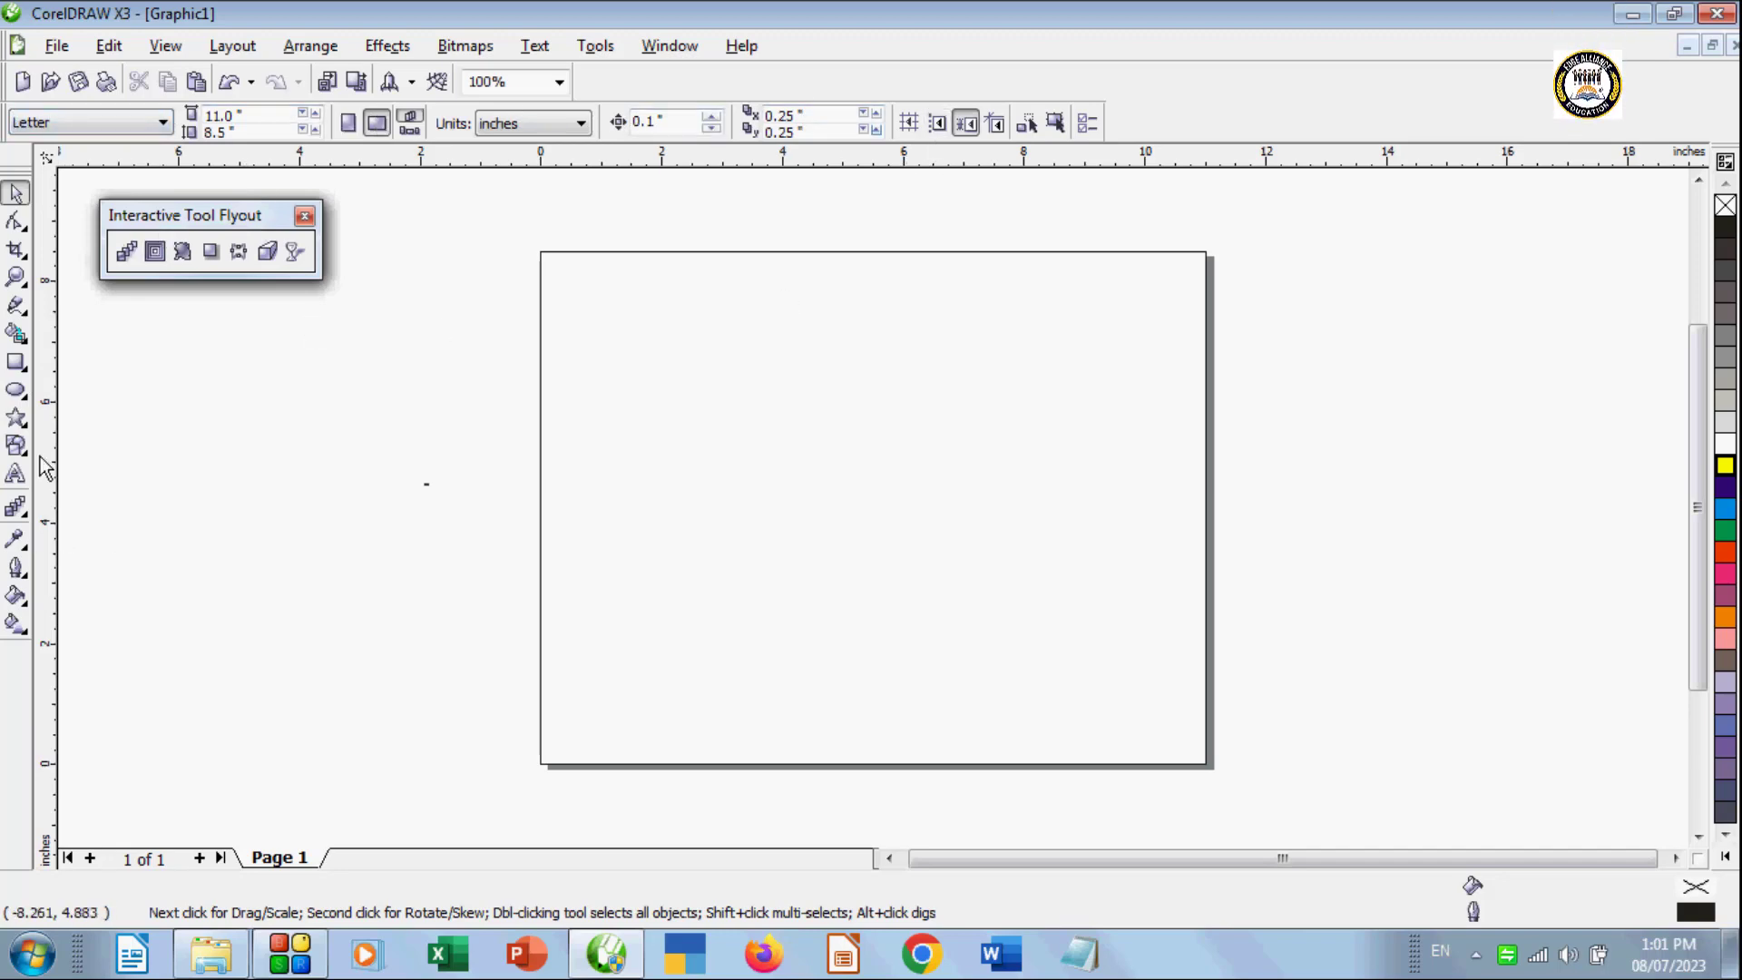
# Step: Draw a Blue ellipse about 2.2 by 2.03 inches in the page's upper-left corner and a Pastel Blue one about 2.49 by 1.75 inches lower-right
pyautogui.click(15, 390)
pyautogui.moveTo(560, 263); pyautogui.dragTo(692, 387)
pyautogui.click(1726, 489)
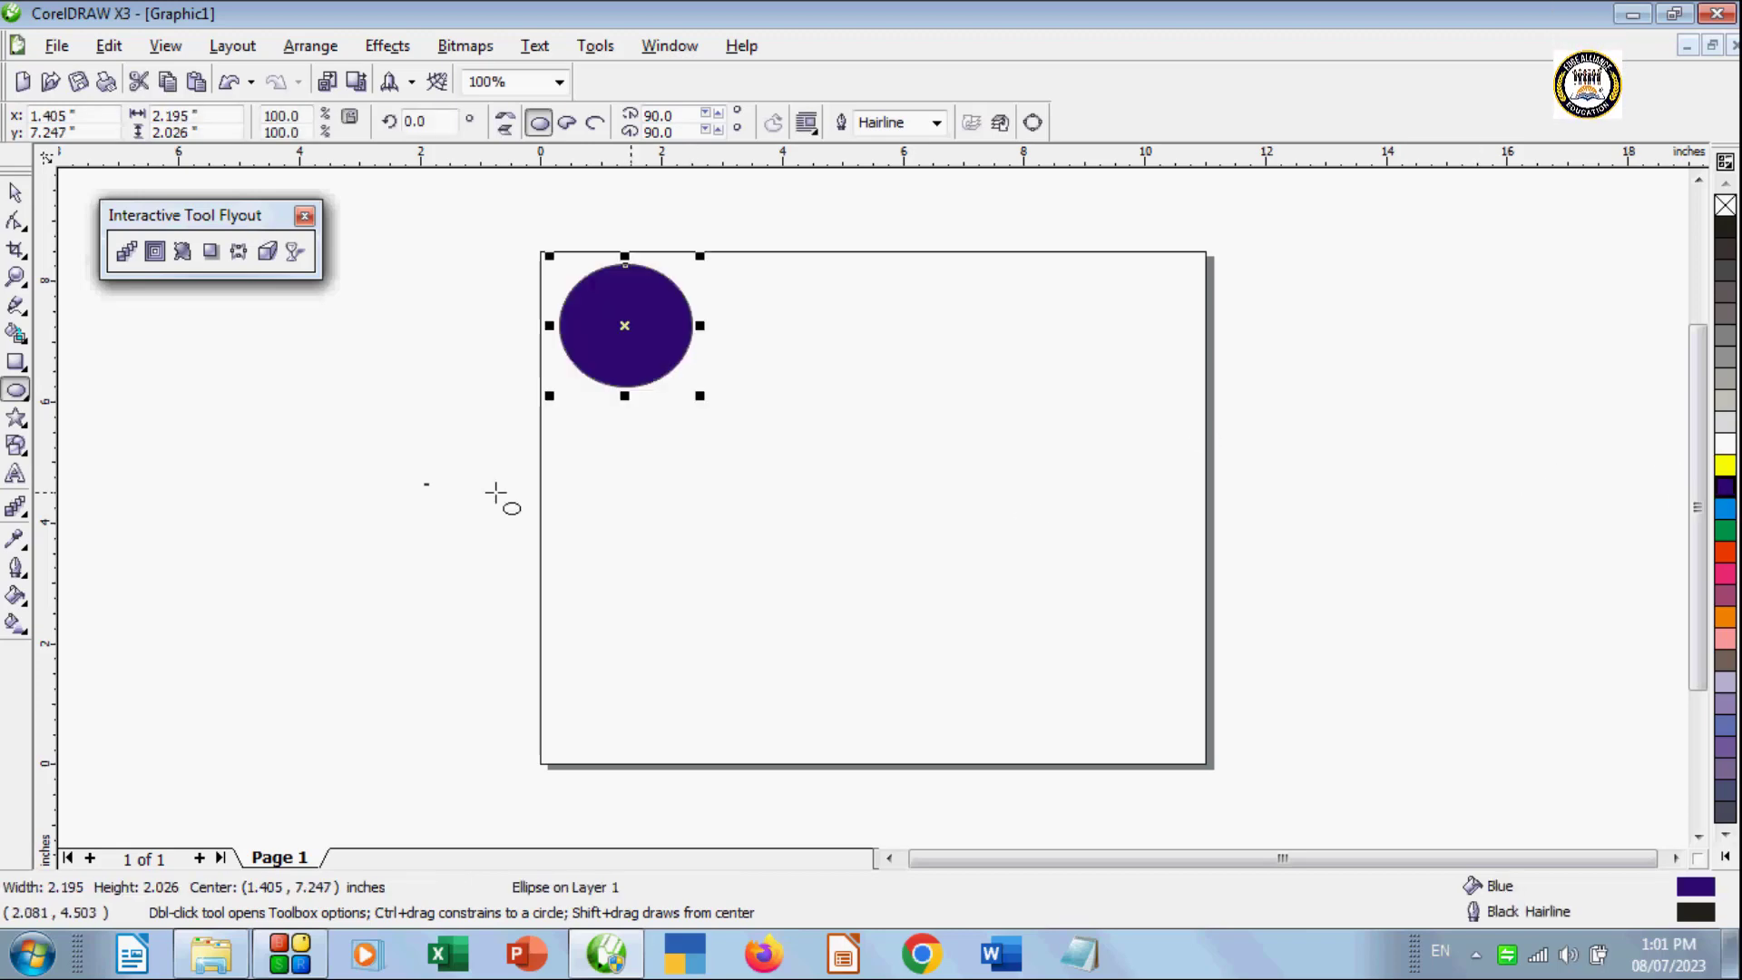
pyautogui.moveTo(1050, 657); pyautogui.dragTo(1203, 764)
pyautogui.click(1726, 706)
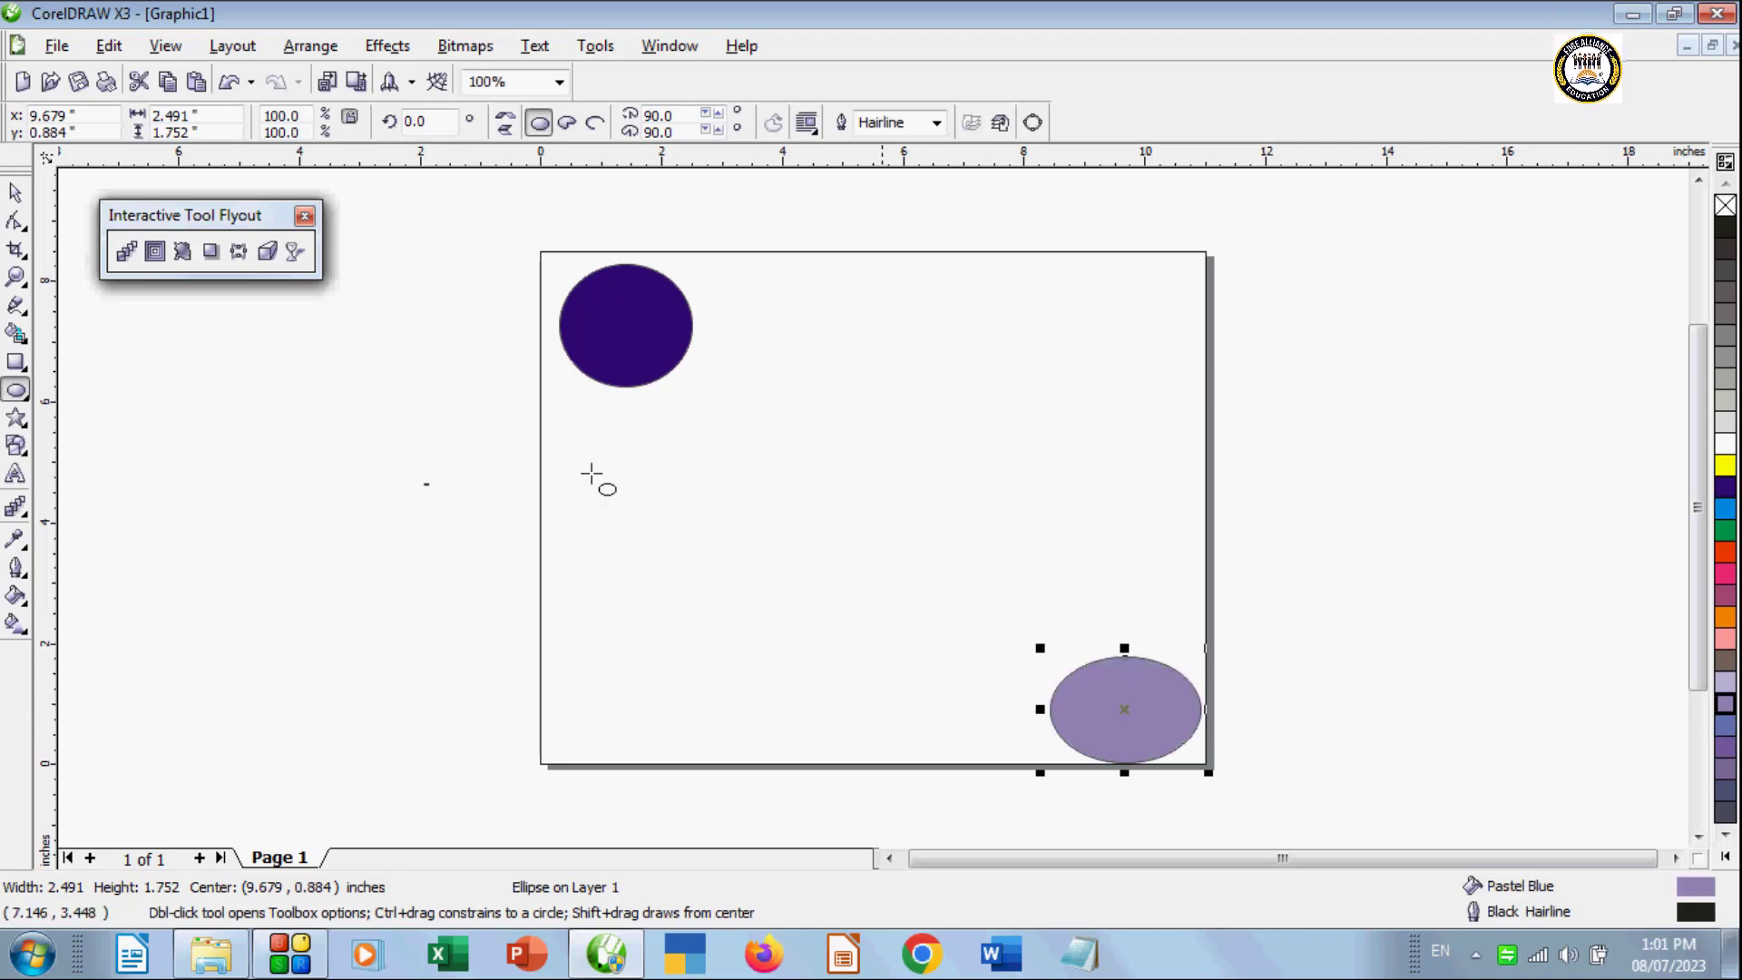
pyautogui.click(155, 251)
pyautogui.moveTo(1051, 710); pyautogui.dragTo(1029, 660)
pyautogui.hotkey('ctrl', 'z')
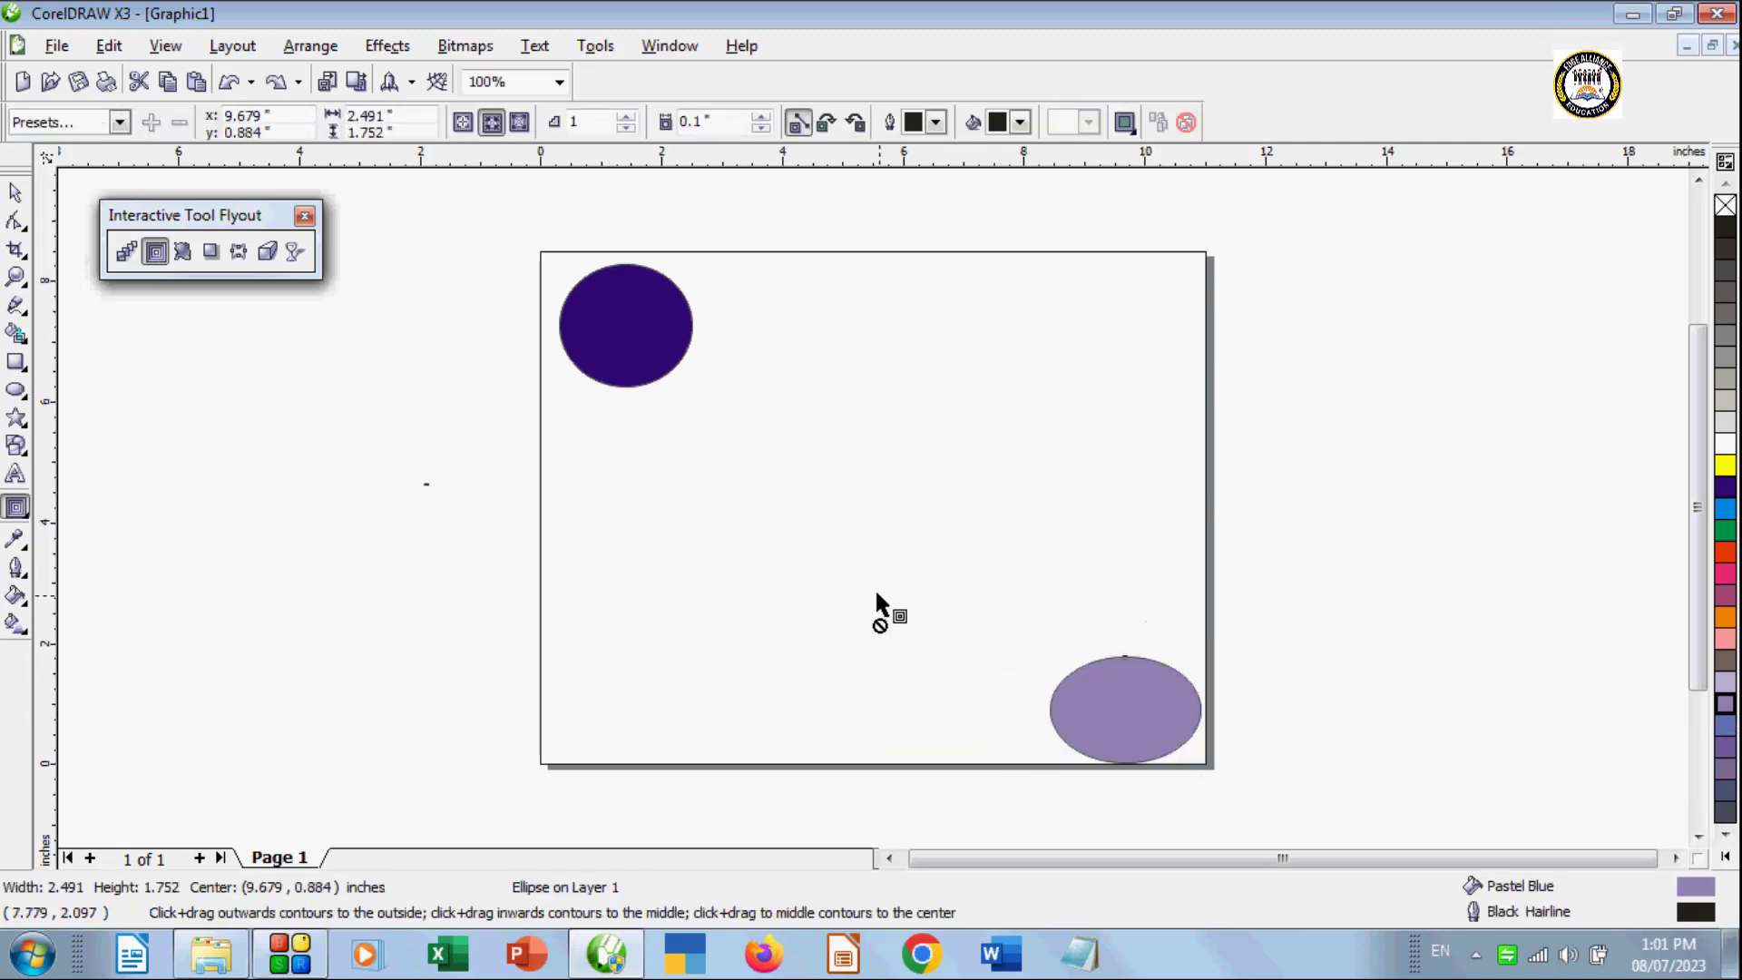
# Step: Blend the Blue ellipse diagonally across the page to the Pastel Blue ellipse with 20 steps
pyautogui.click(126, 251)
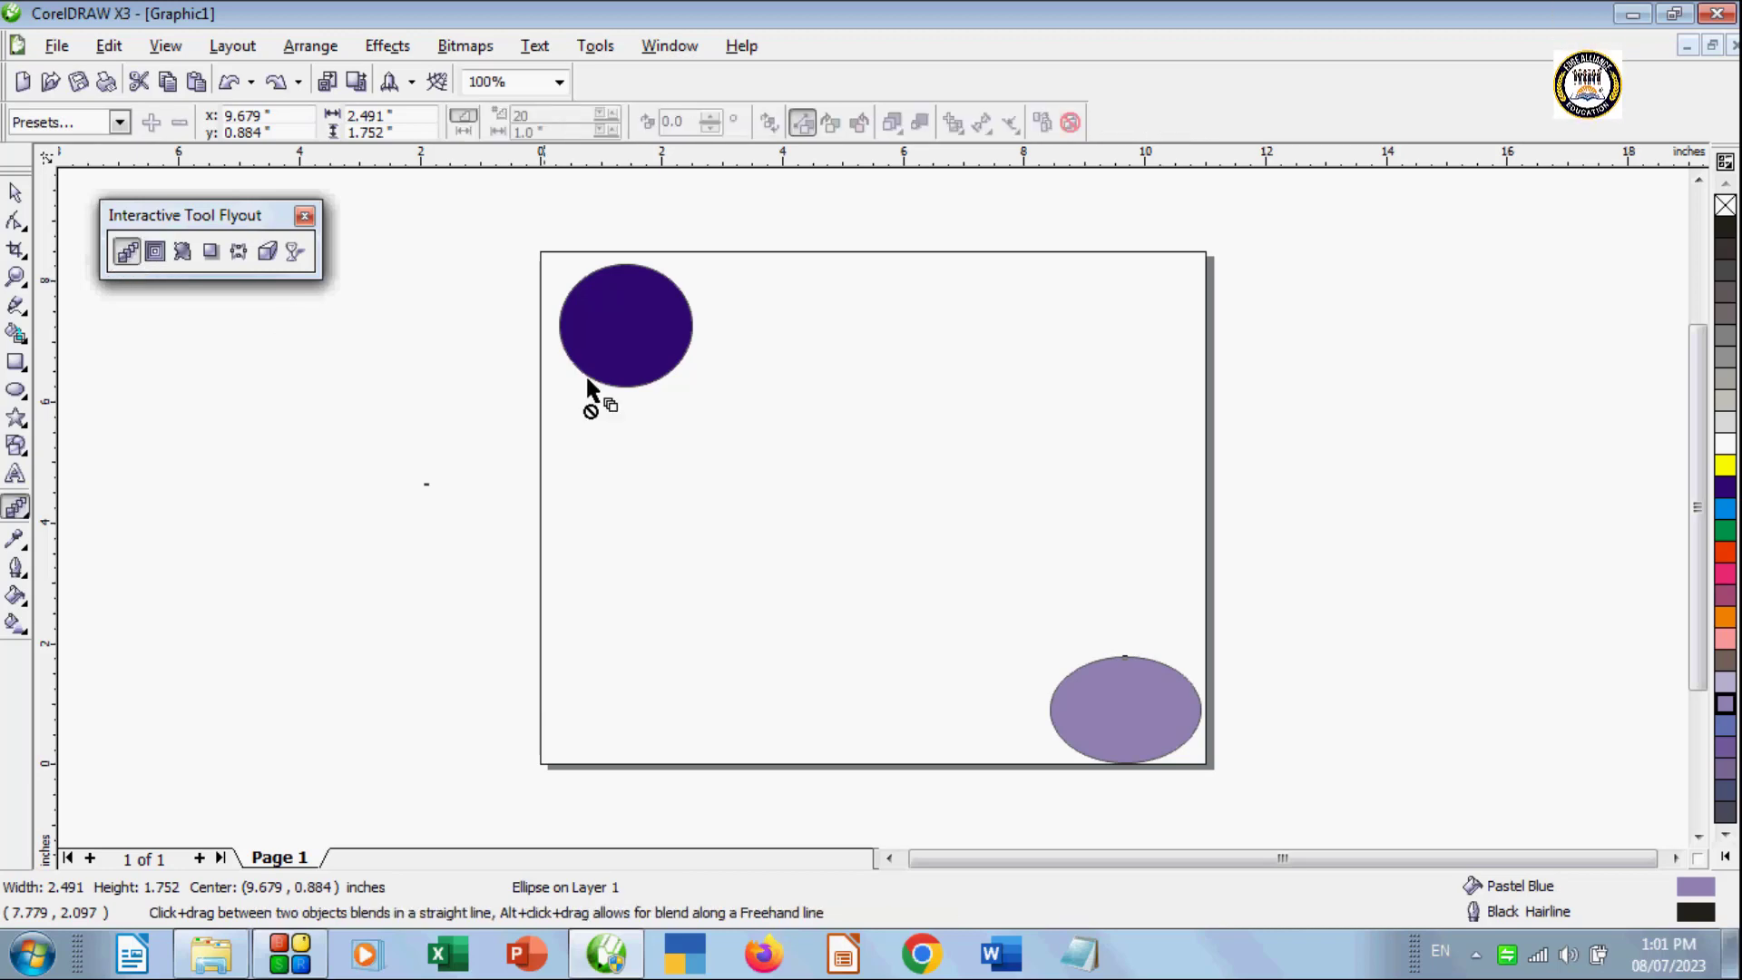
pyautogui.click(674, 362)
pyautogui.moveTo(1117, 701); pyautogui.dragTo(1117, 702)
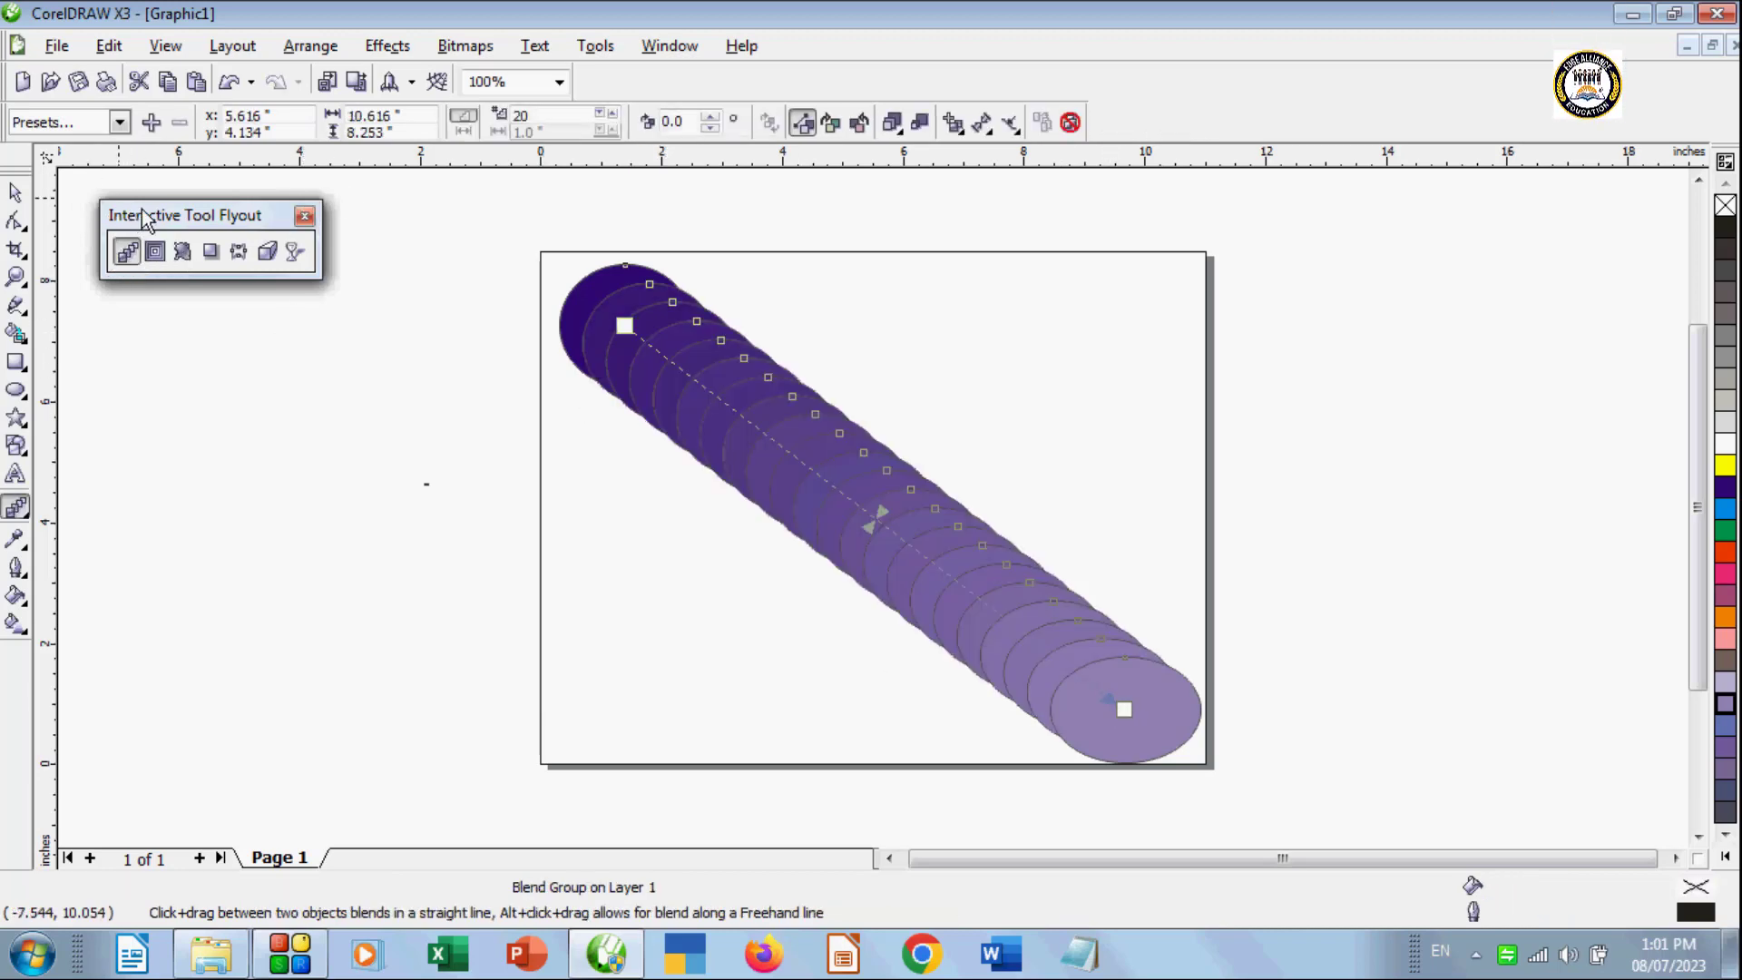
pyautogui.moveTo(143, 218); pyautogui.dragTo(124, 187)
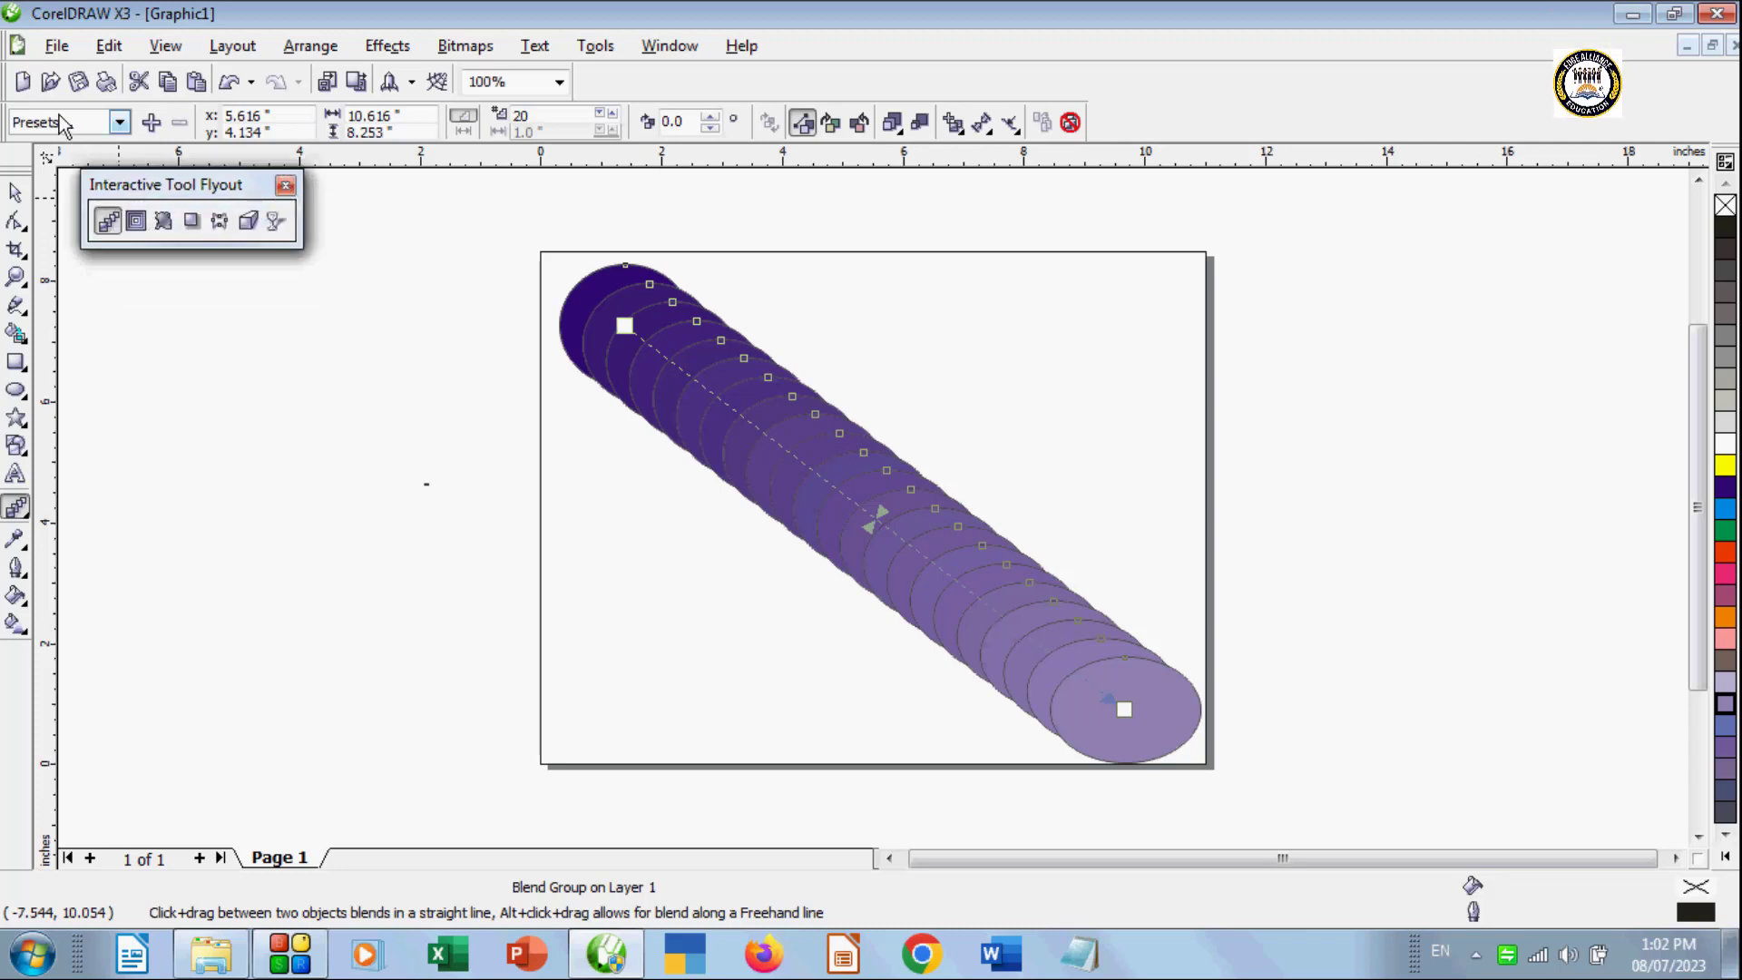
# Step: Try the presets CCWise 20 step accel, CCWise 20 step decel and Straight 20 step on the blend, ending with CWise 20 step accel
pyautogui.click(118, 125)
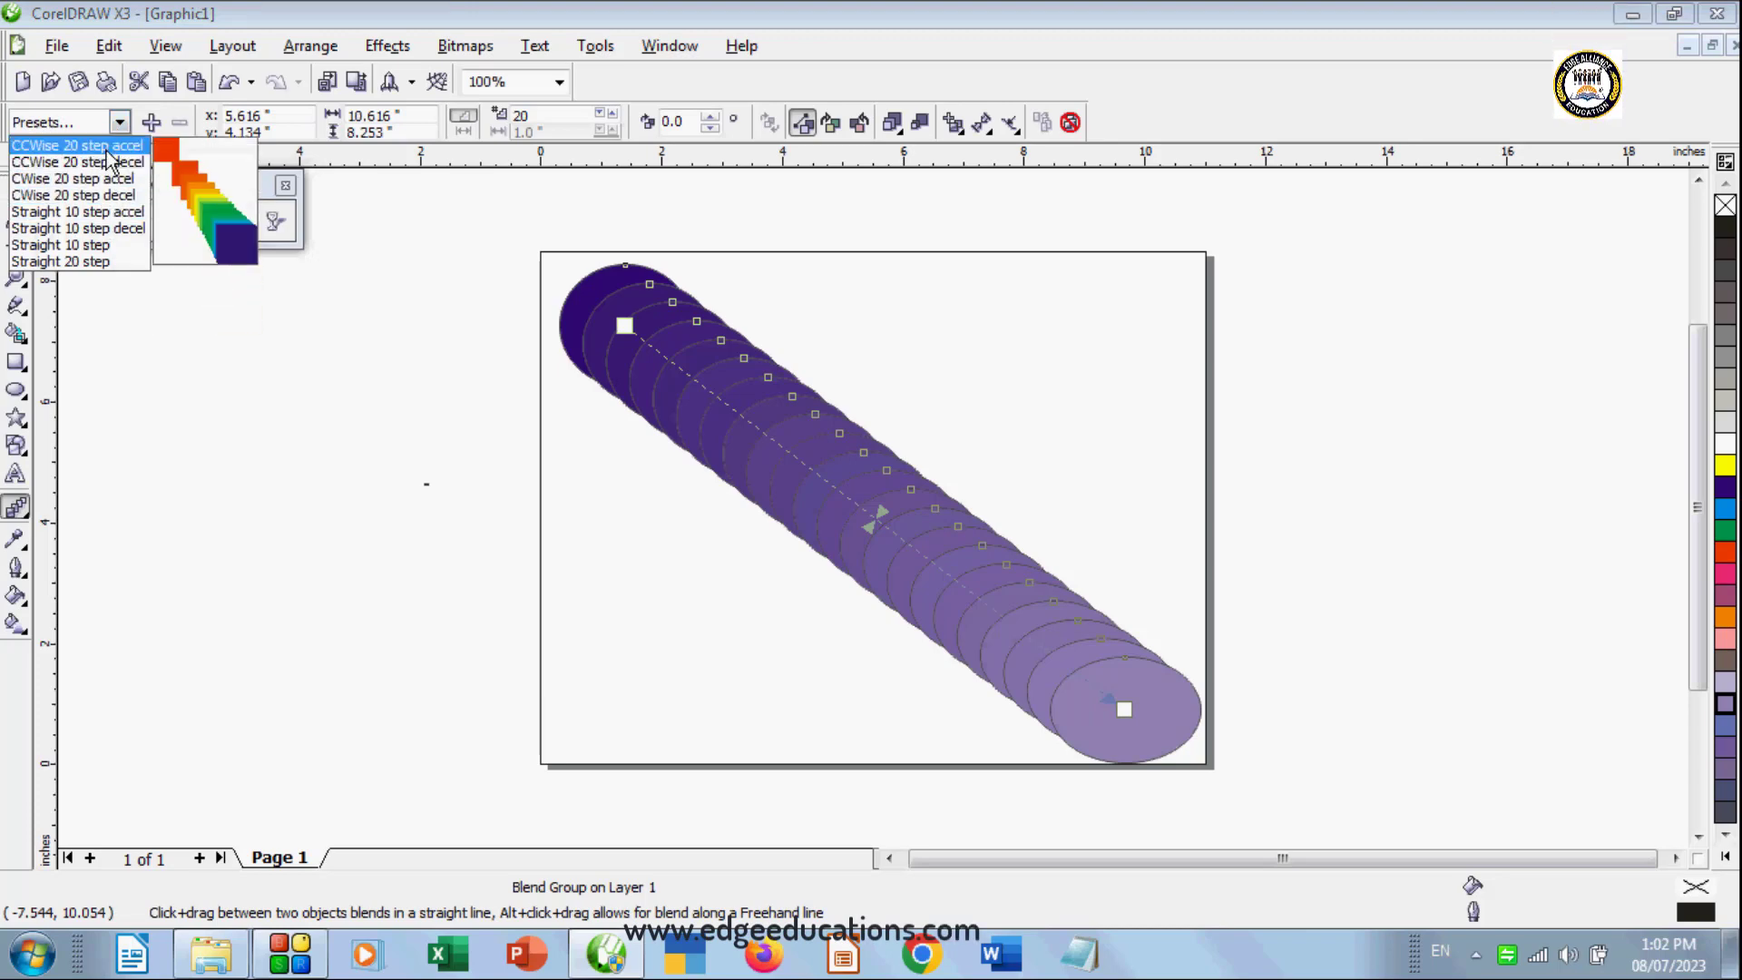
pyautogui.click(106, 150)
pyautogui.click(117, 123)
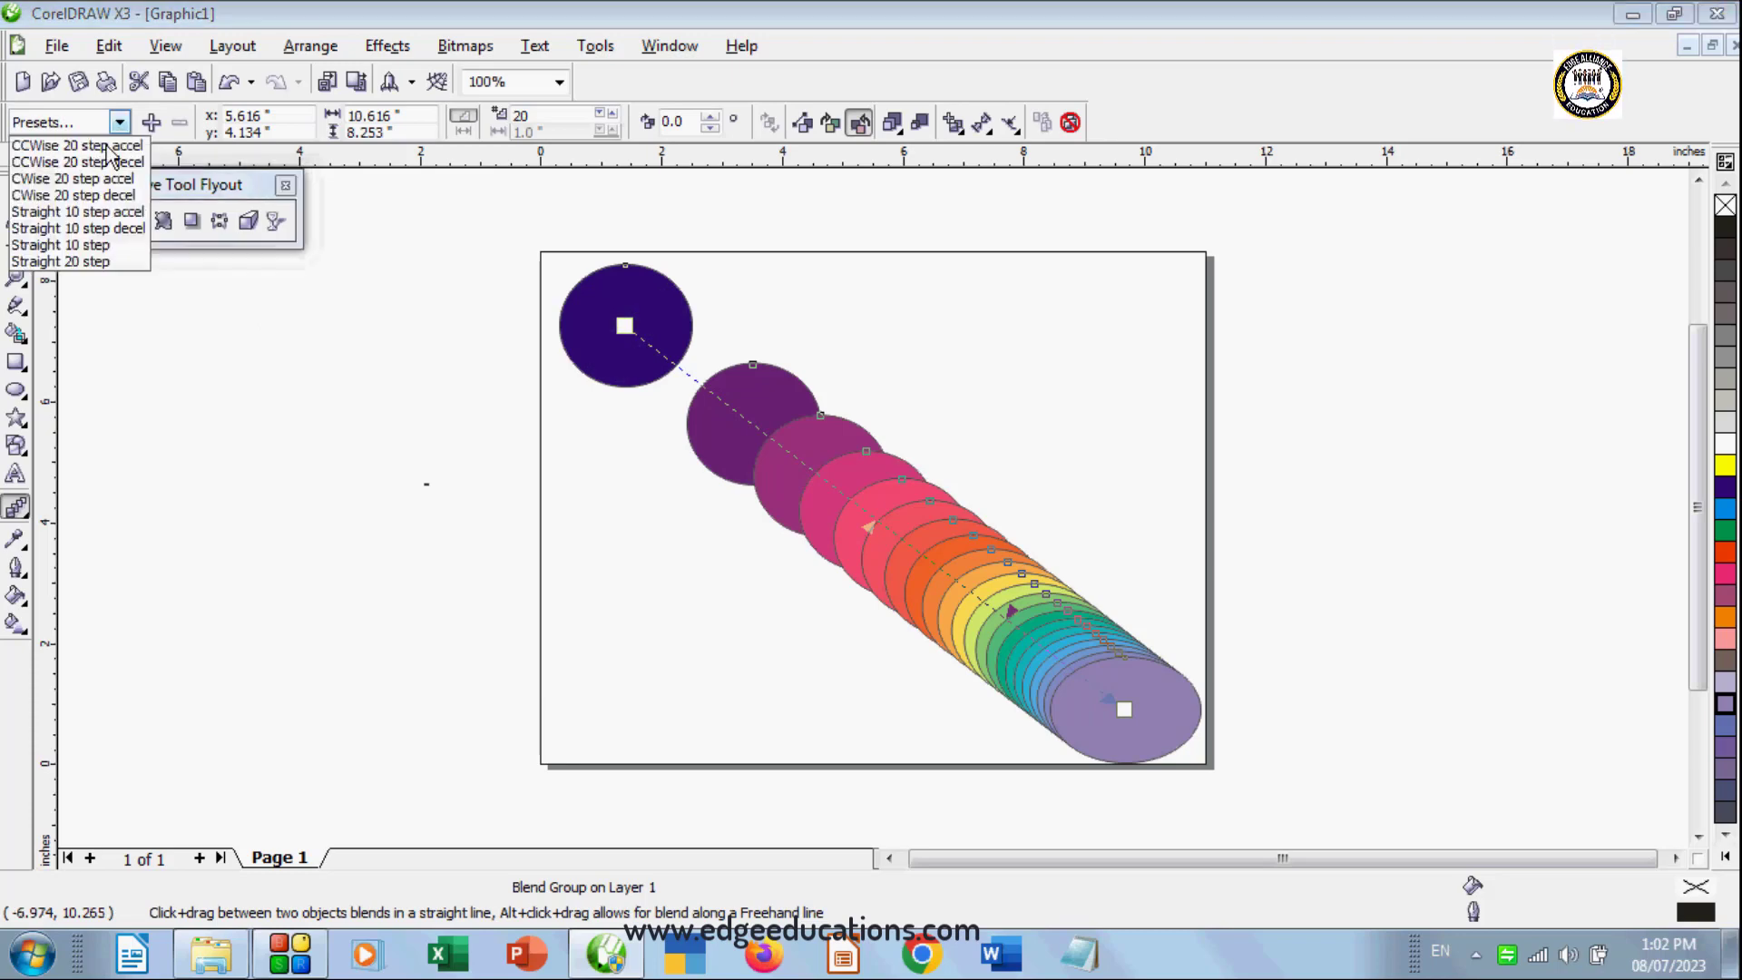
pyautogui.click(106, 161)
pyautogui.click(119, 122)
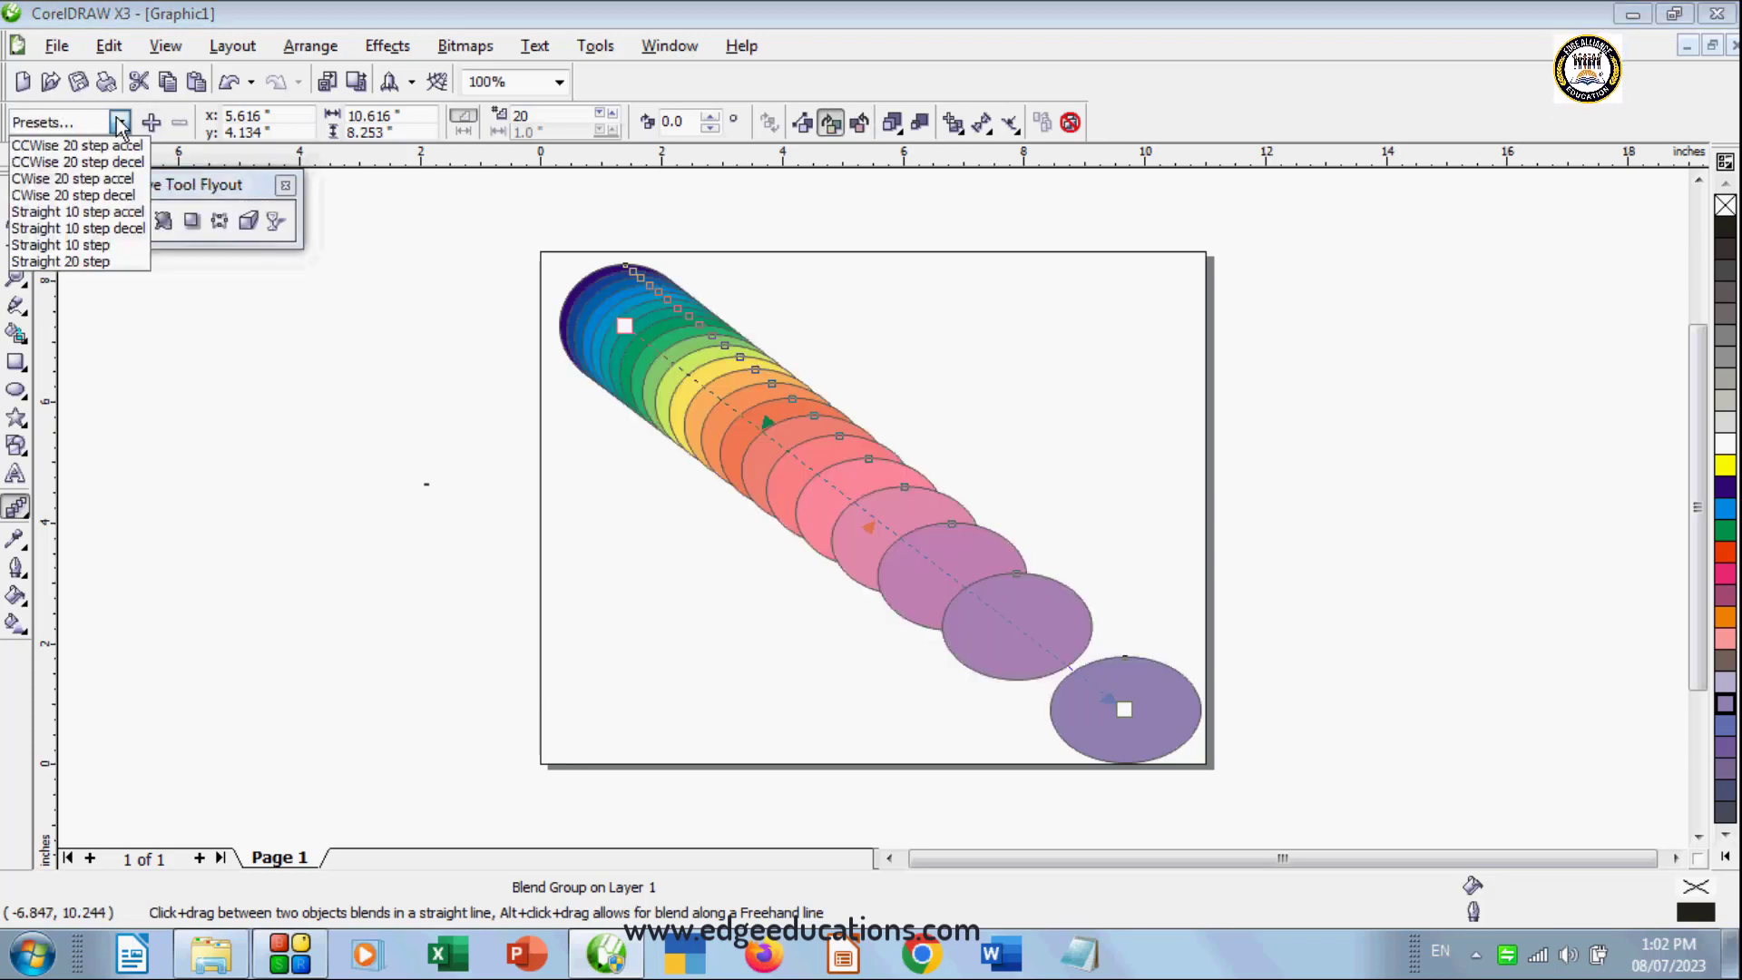
pyautogui.click(85, 253)
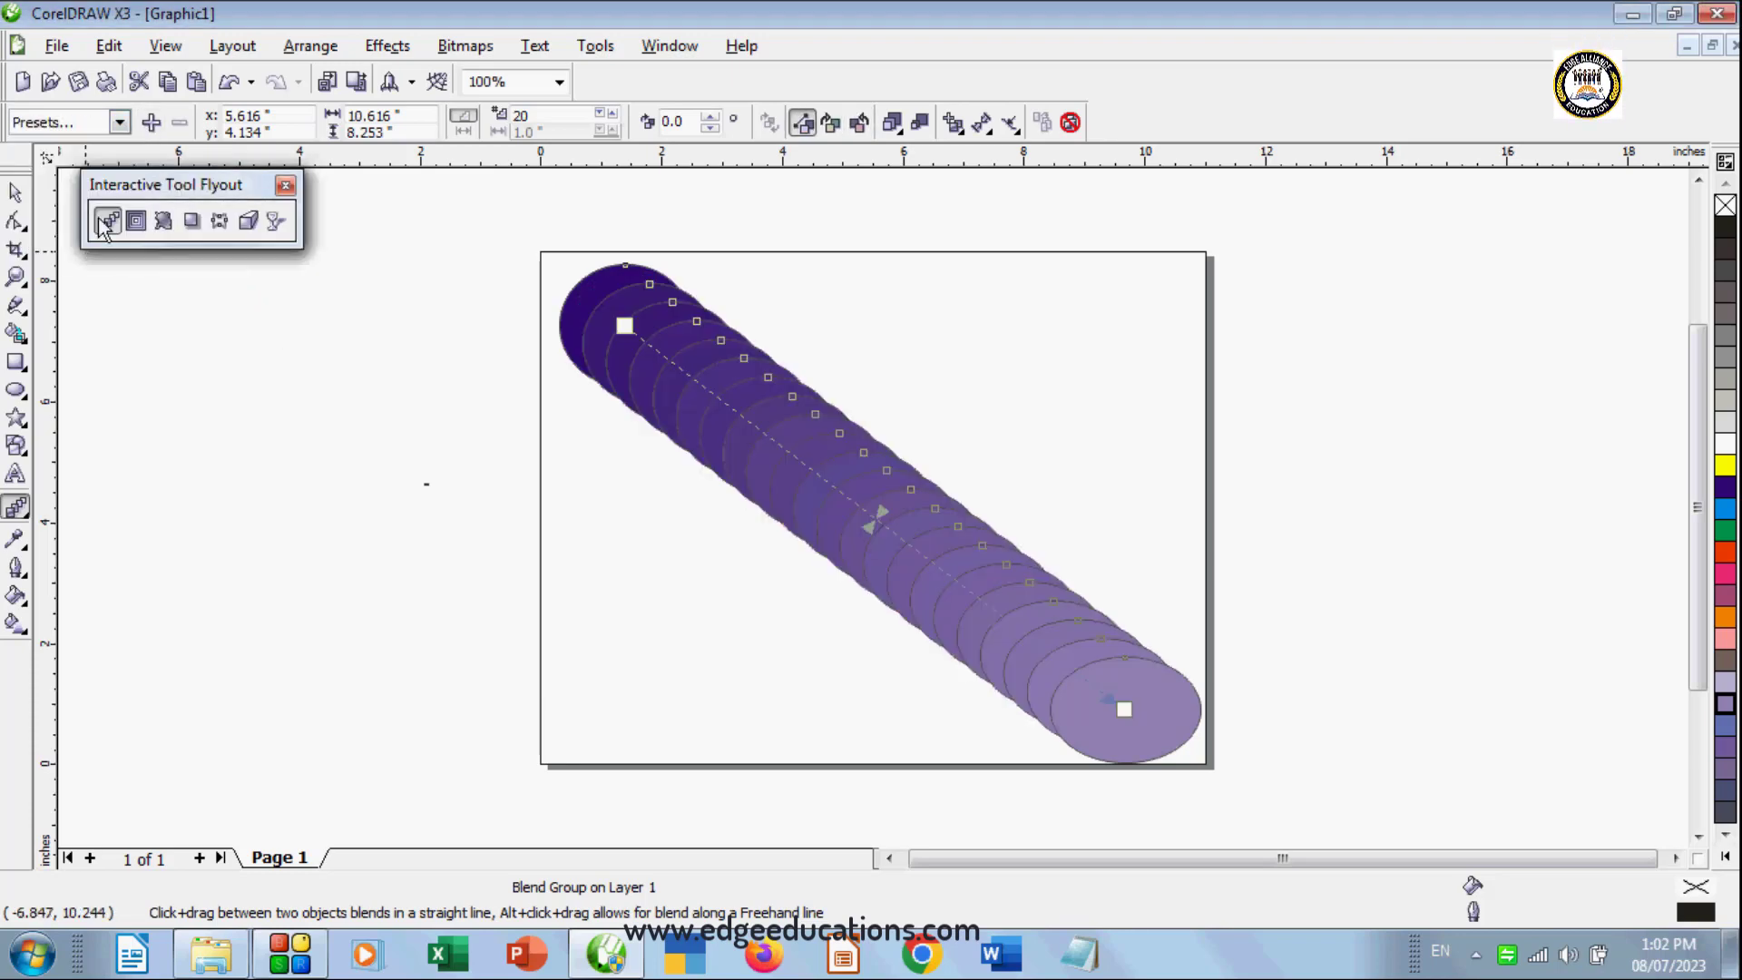
pyautogui.click(118, 122)
pyautogui.click(82, 180)
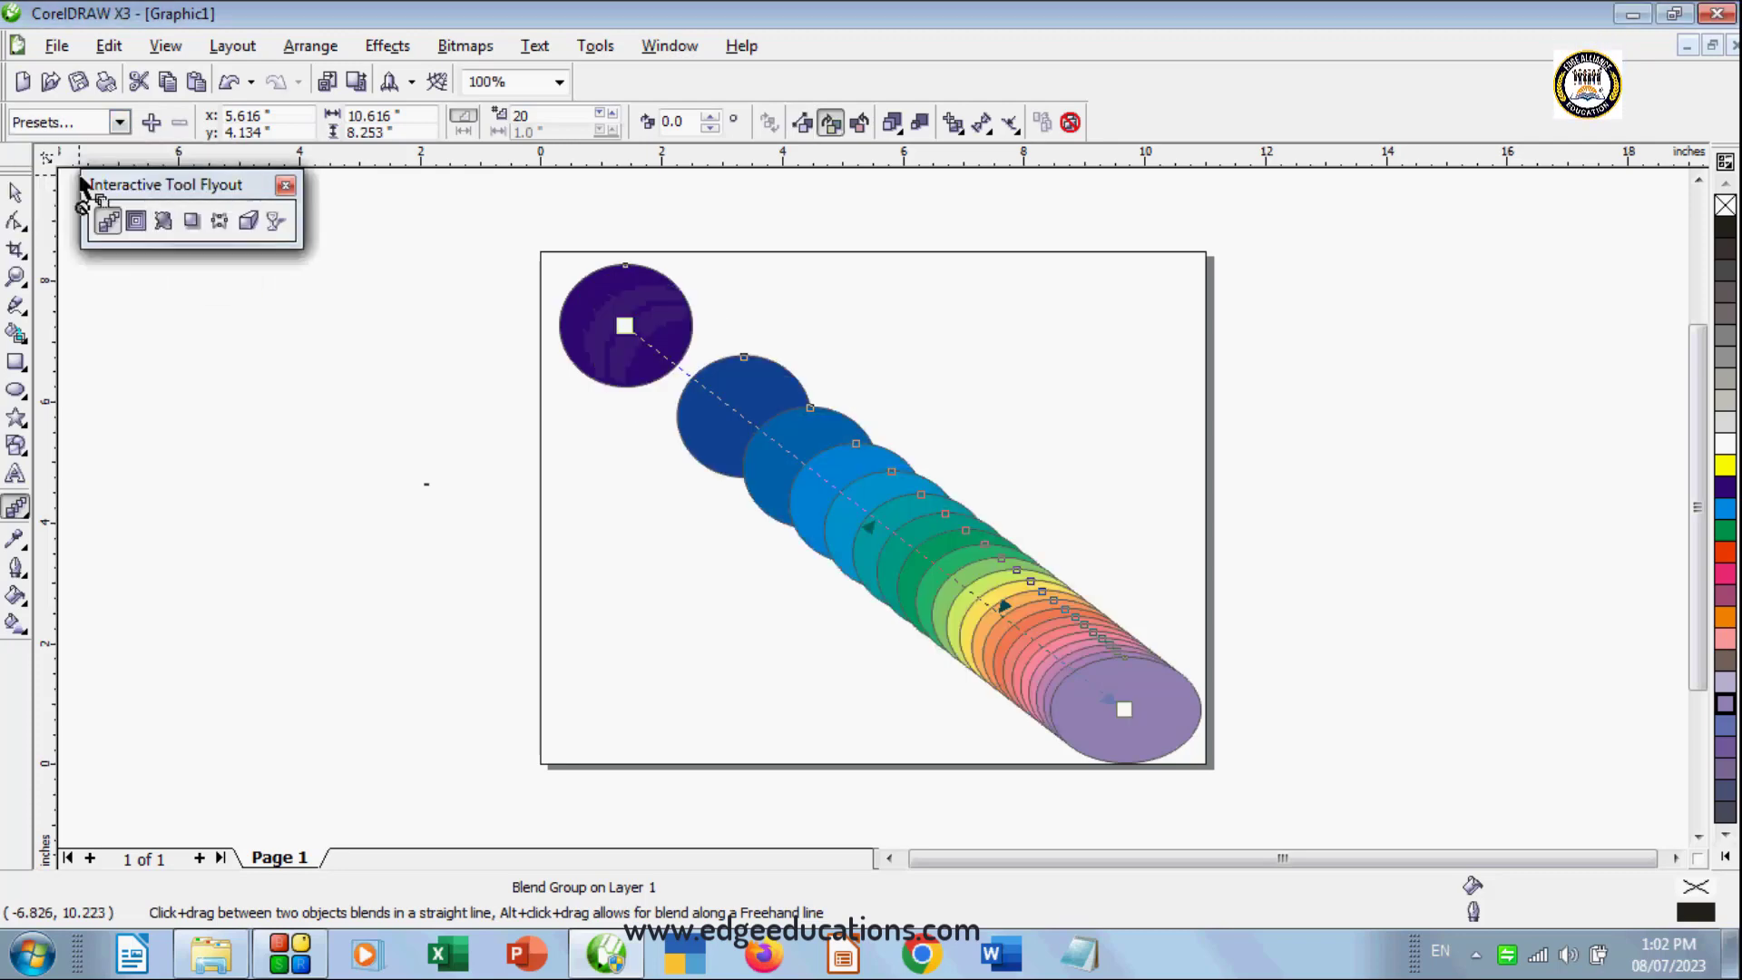
pyautogui.click(154, 124)
pyautogui.click(151, 122)
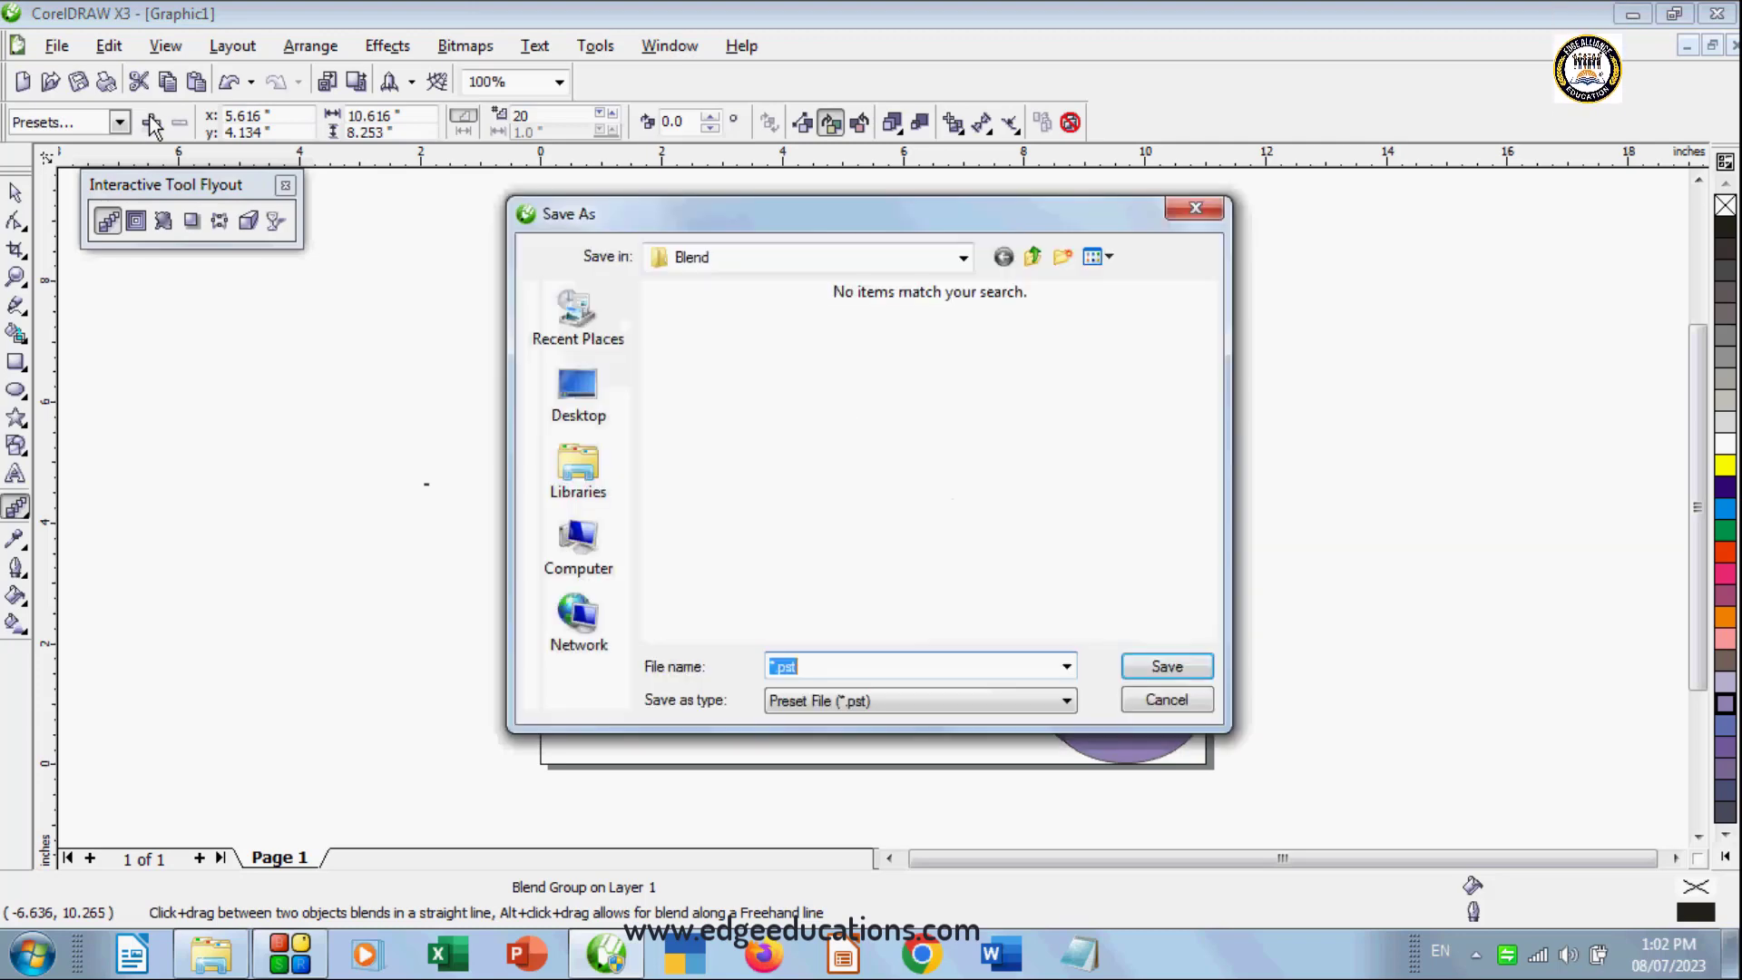
pyautogui.click(1158, 698)
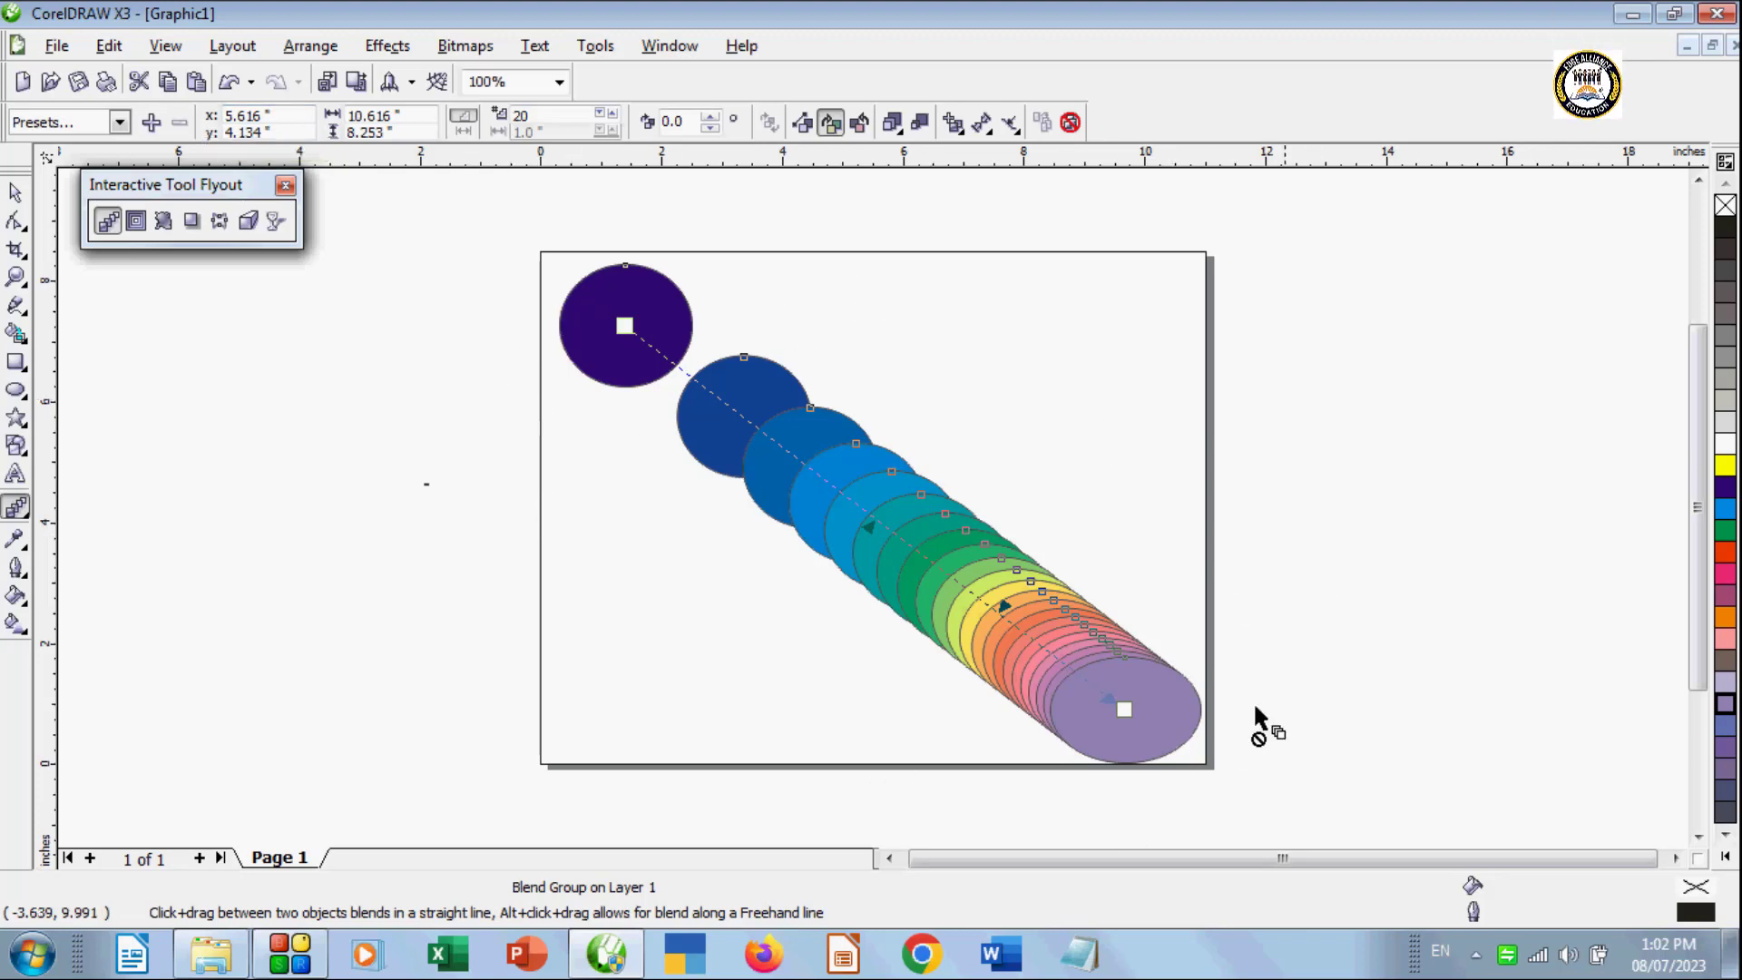
# Step: Set the blend group's position to x 5.62 and y 4.14 inches
pyautogui.click(264, 114)
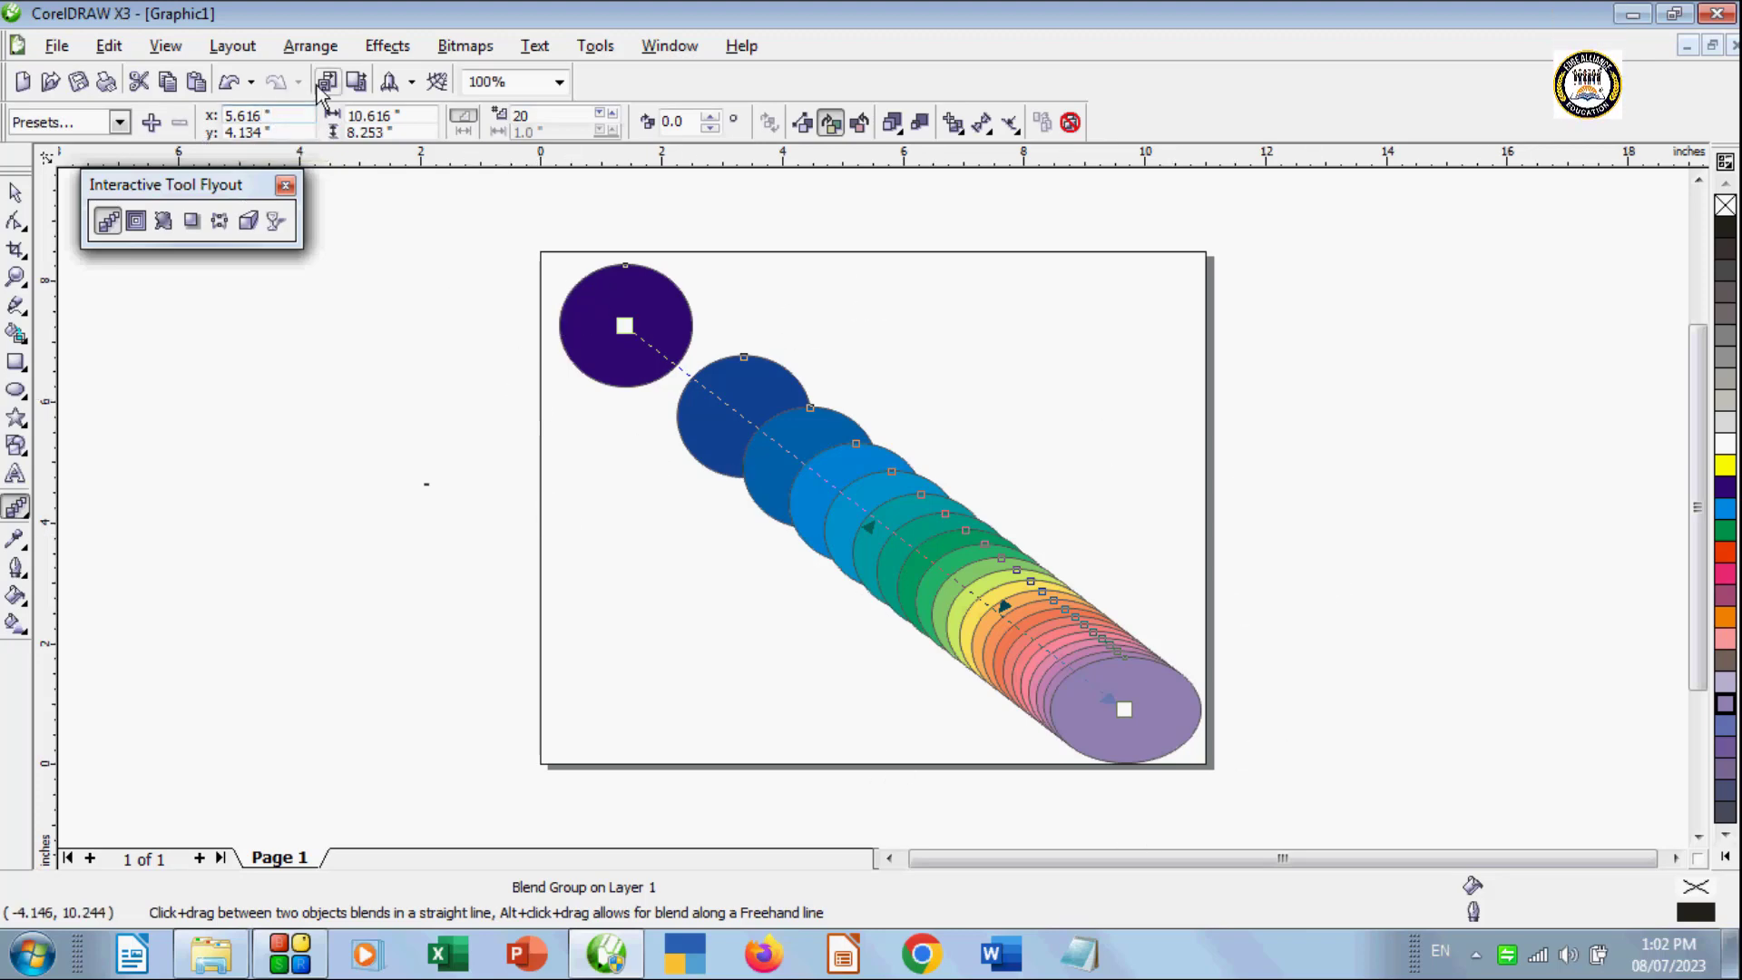
pyautogui.press('BackSpace')
pyautogui.press('BackSpace')
pyautogui.write('20')
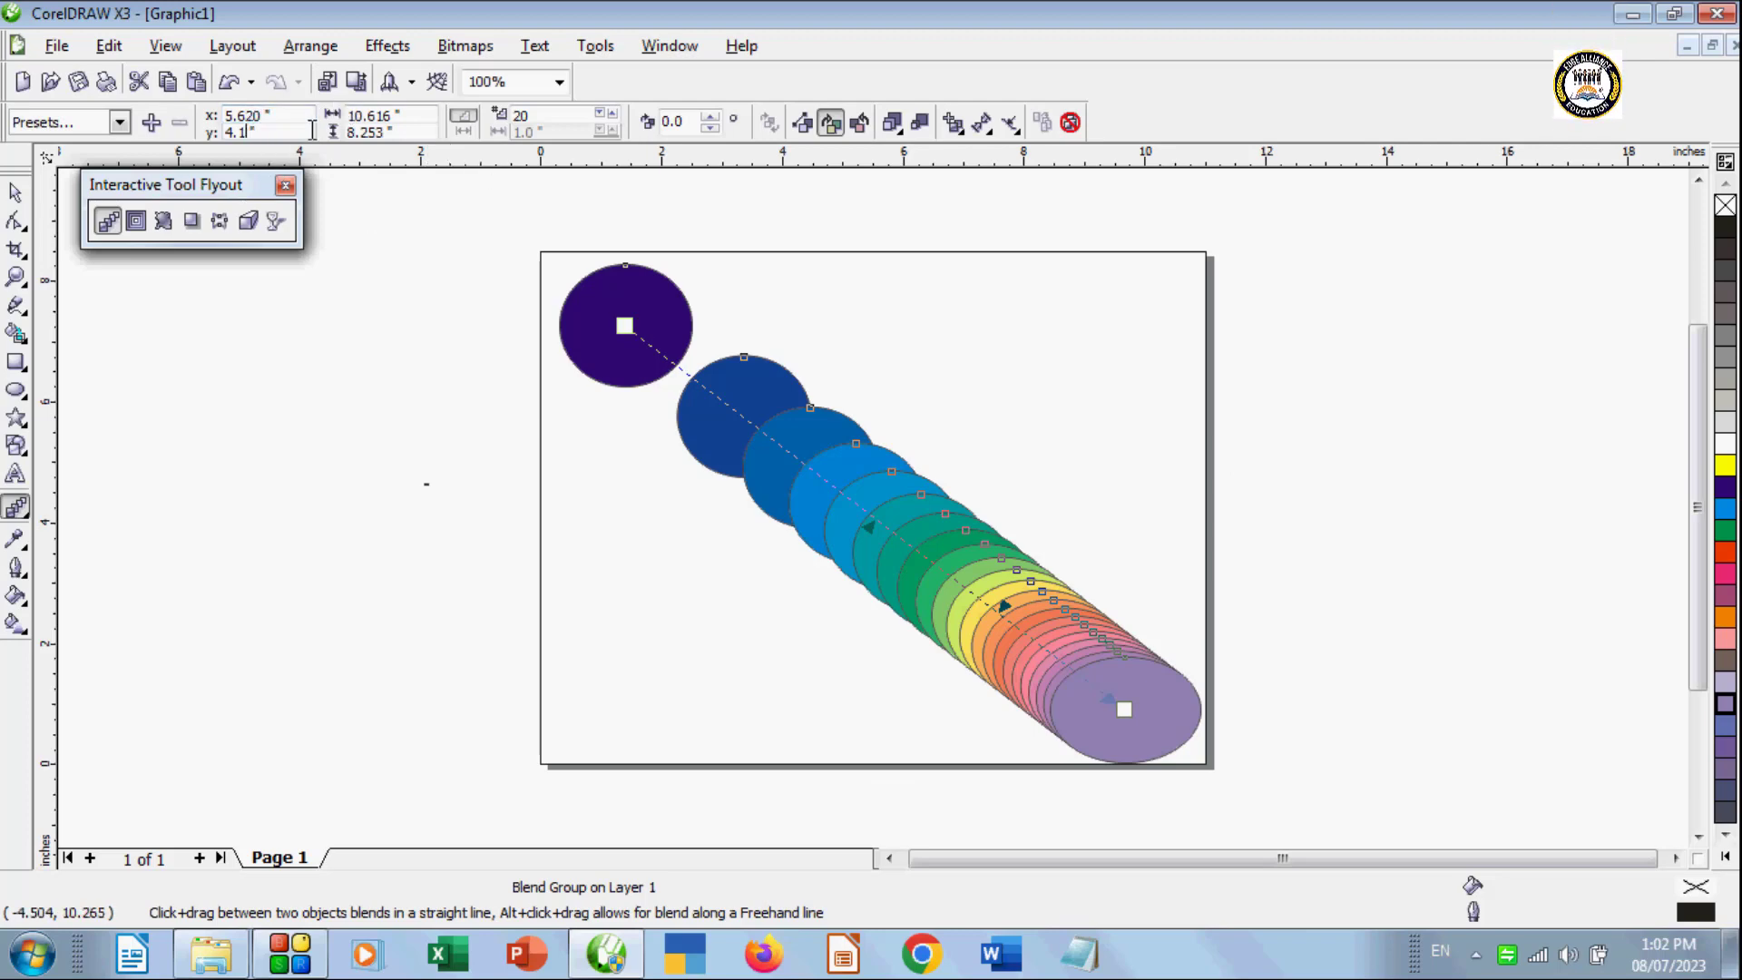
pyautogui.write('40')
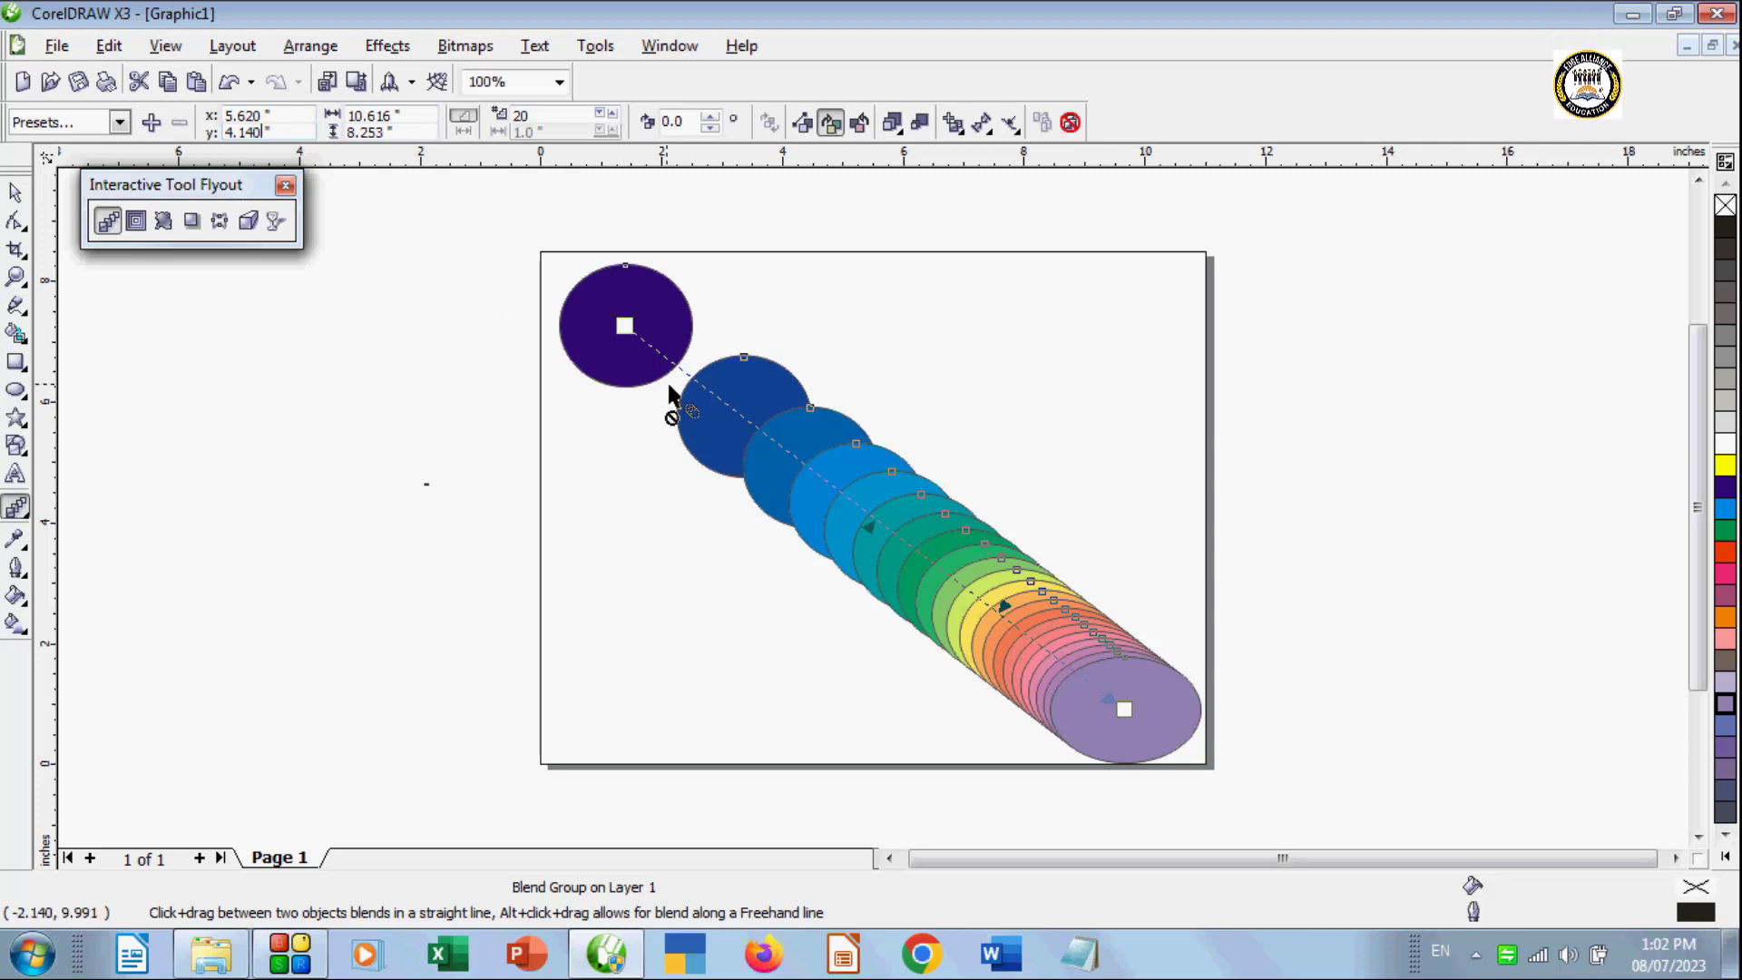
pyautogui.press('Return')
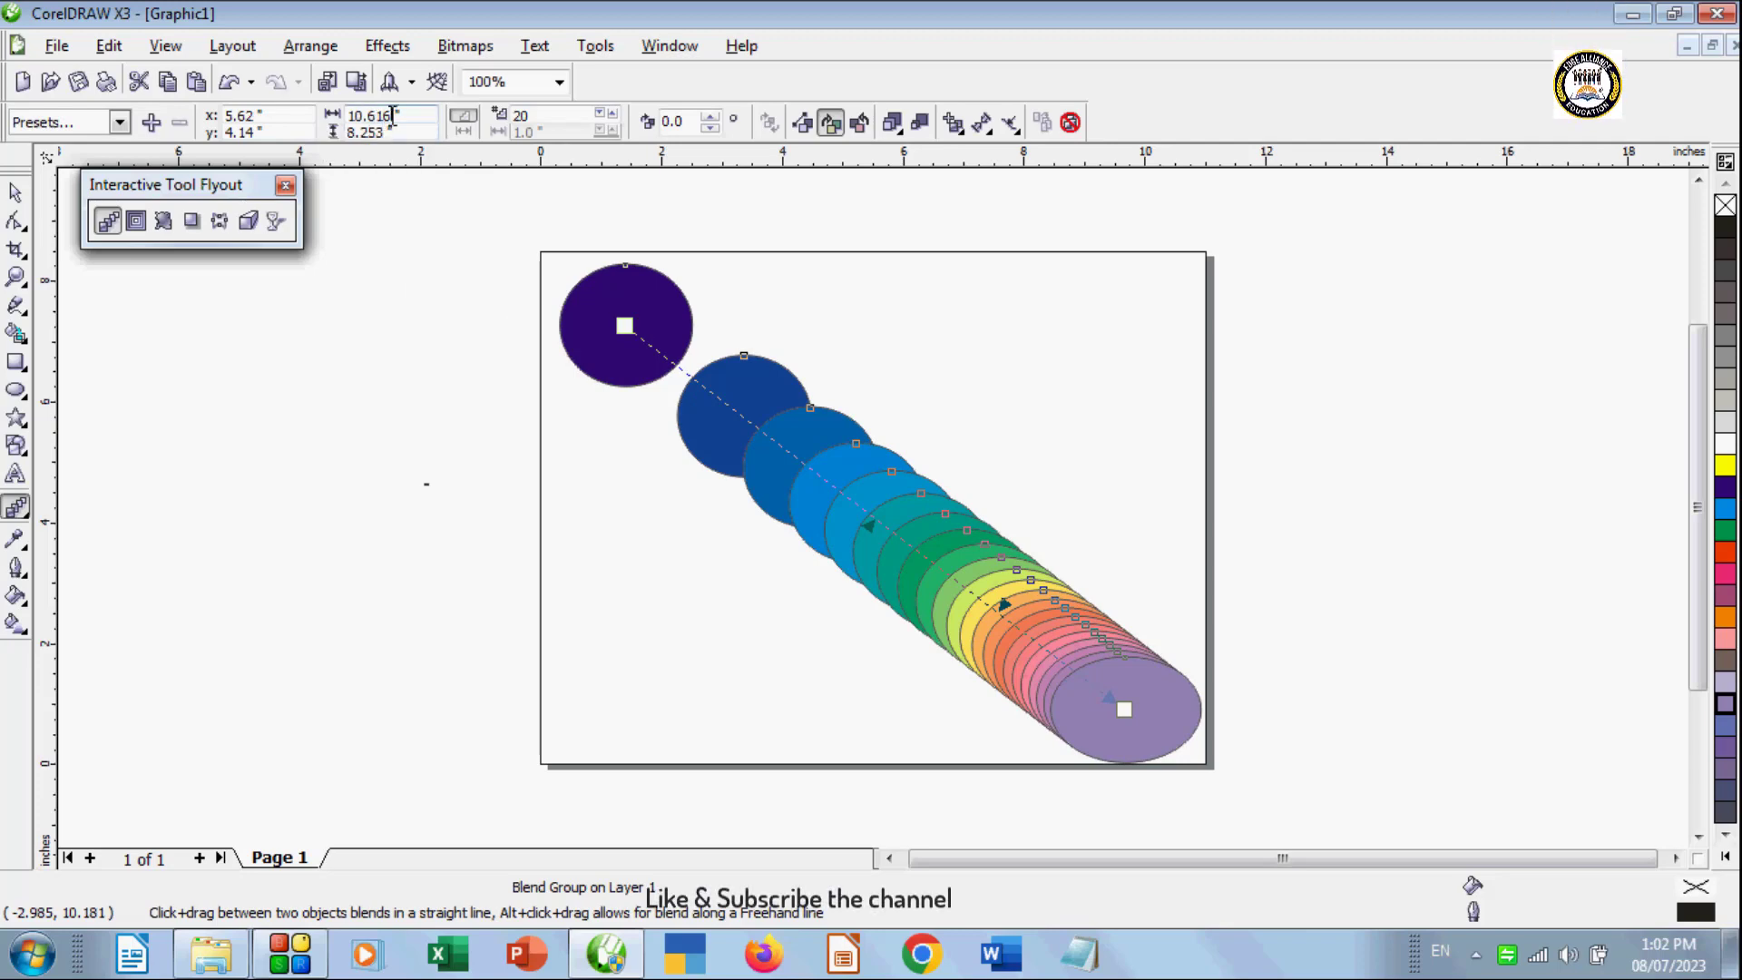
# Step: Set the blend group's width to 10.715 inches and its height to 8.28 inches
pyautogui.press('BackSpace')
pyautogui.press('BackSpace')
pyautogui.press('BackSpace')
pyautogui.write('71')
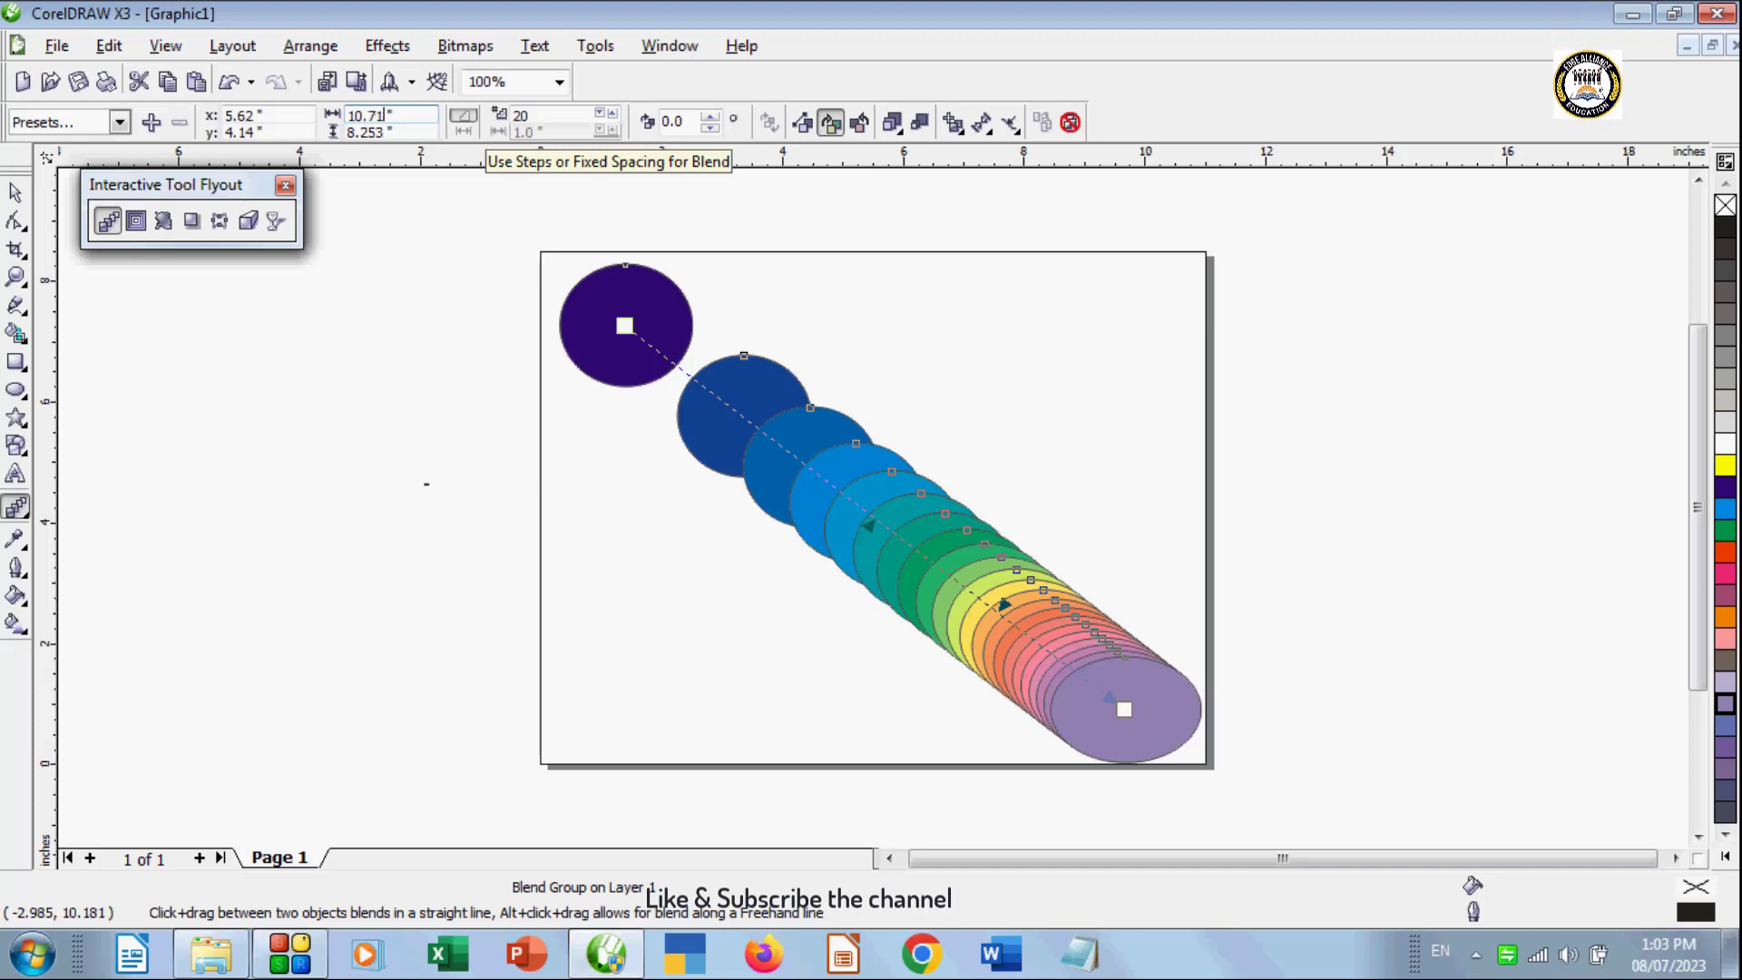
pyautogui.write('5')
pyautogui.click(383, 134)
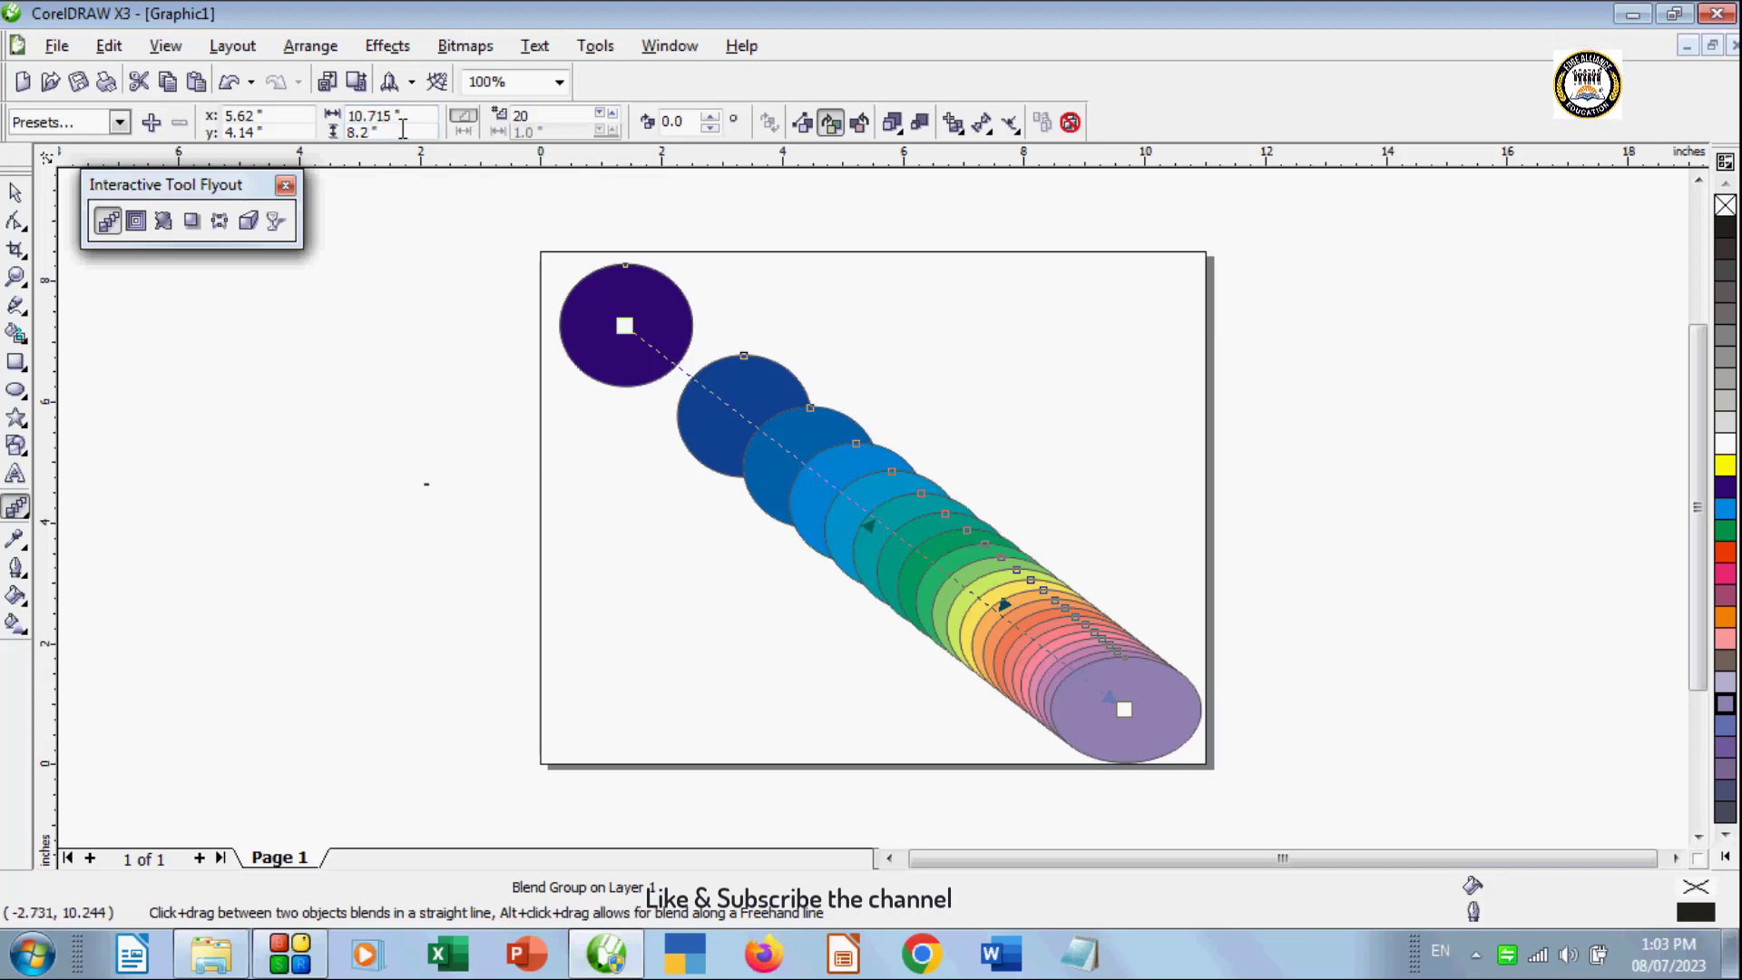
pyautogui.write('80')
pyautogui.press('Return')
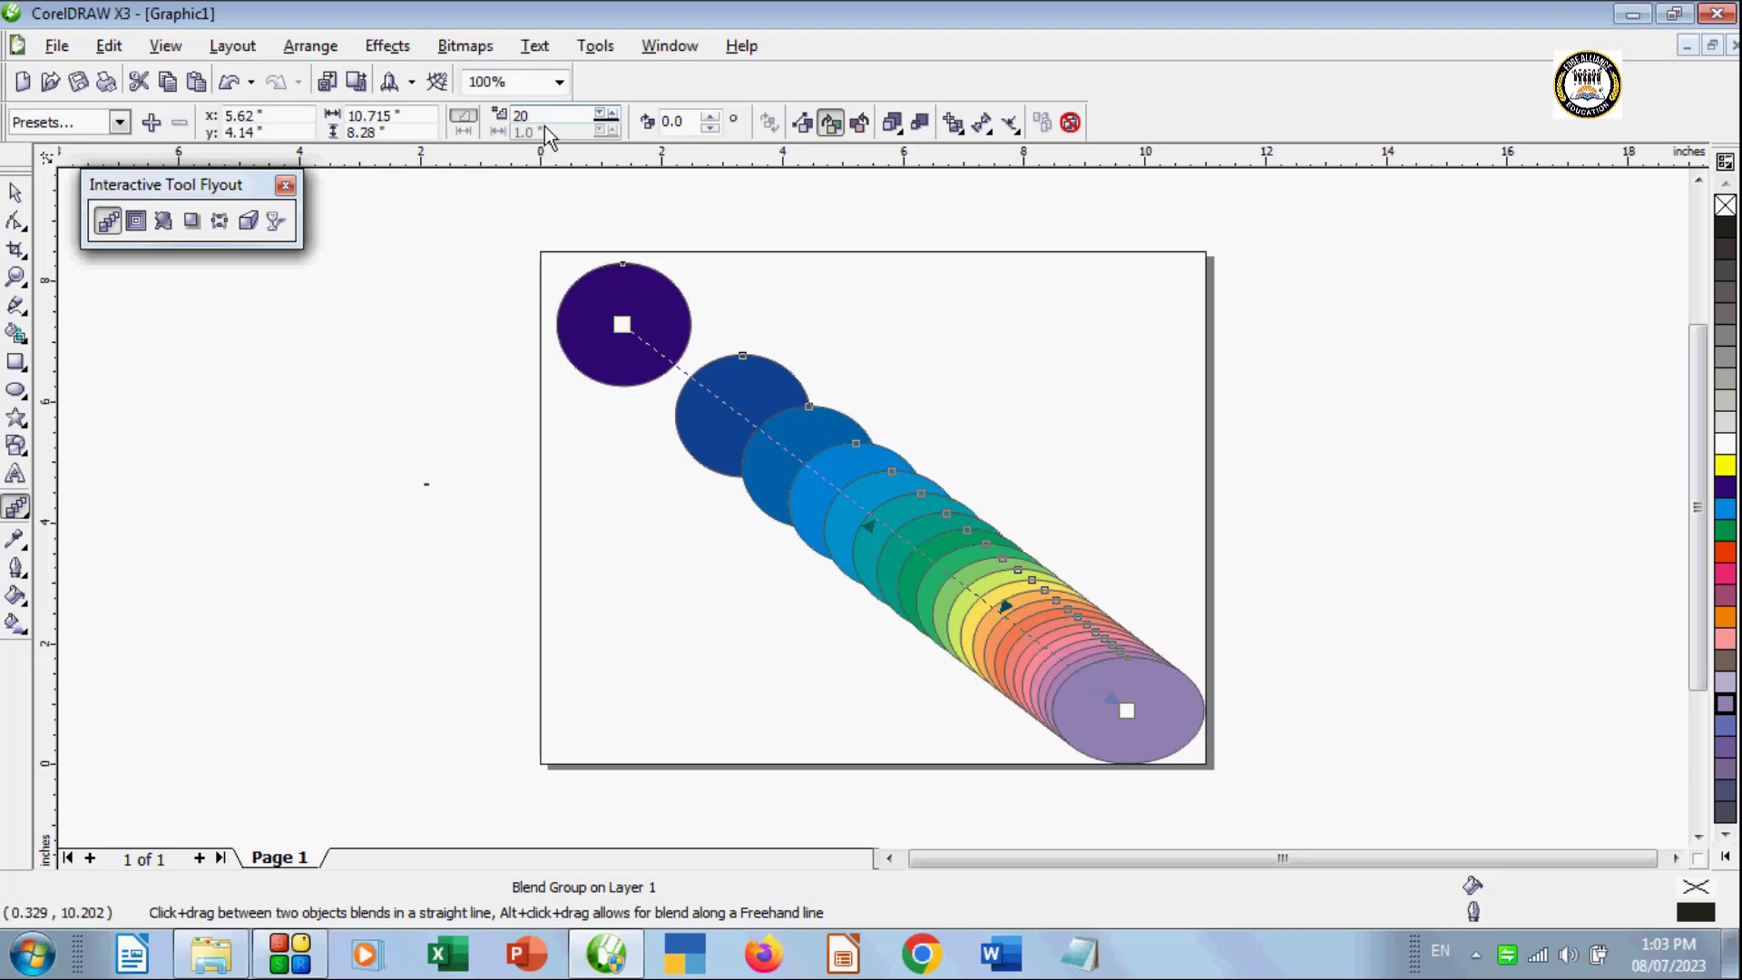
# Step: Set the number of blend steps to 25 and increase it to 30
pyautogui.press('BackSpace')
pyautogui.press('BackSpace')
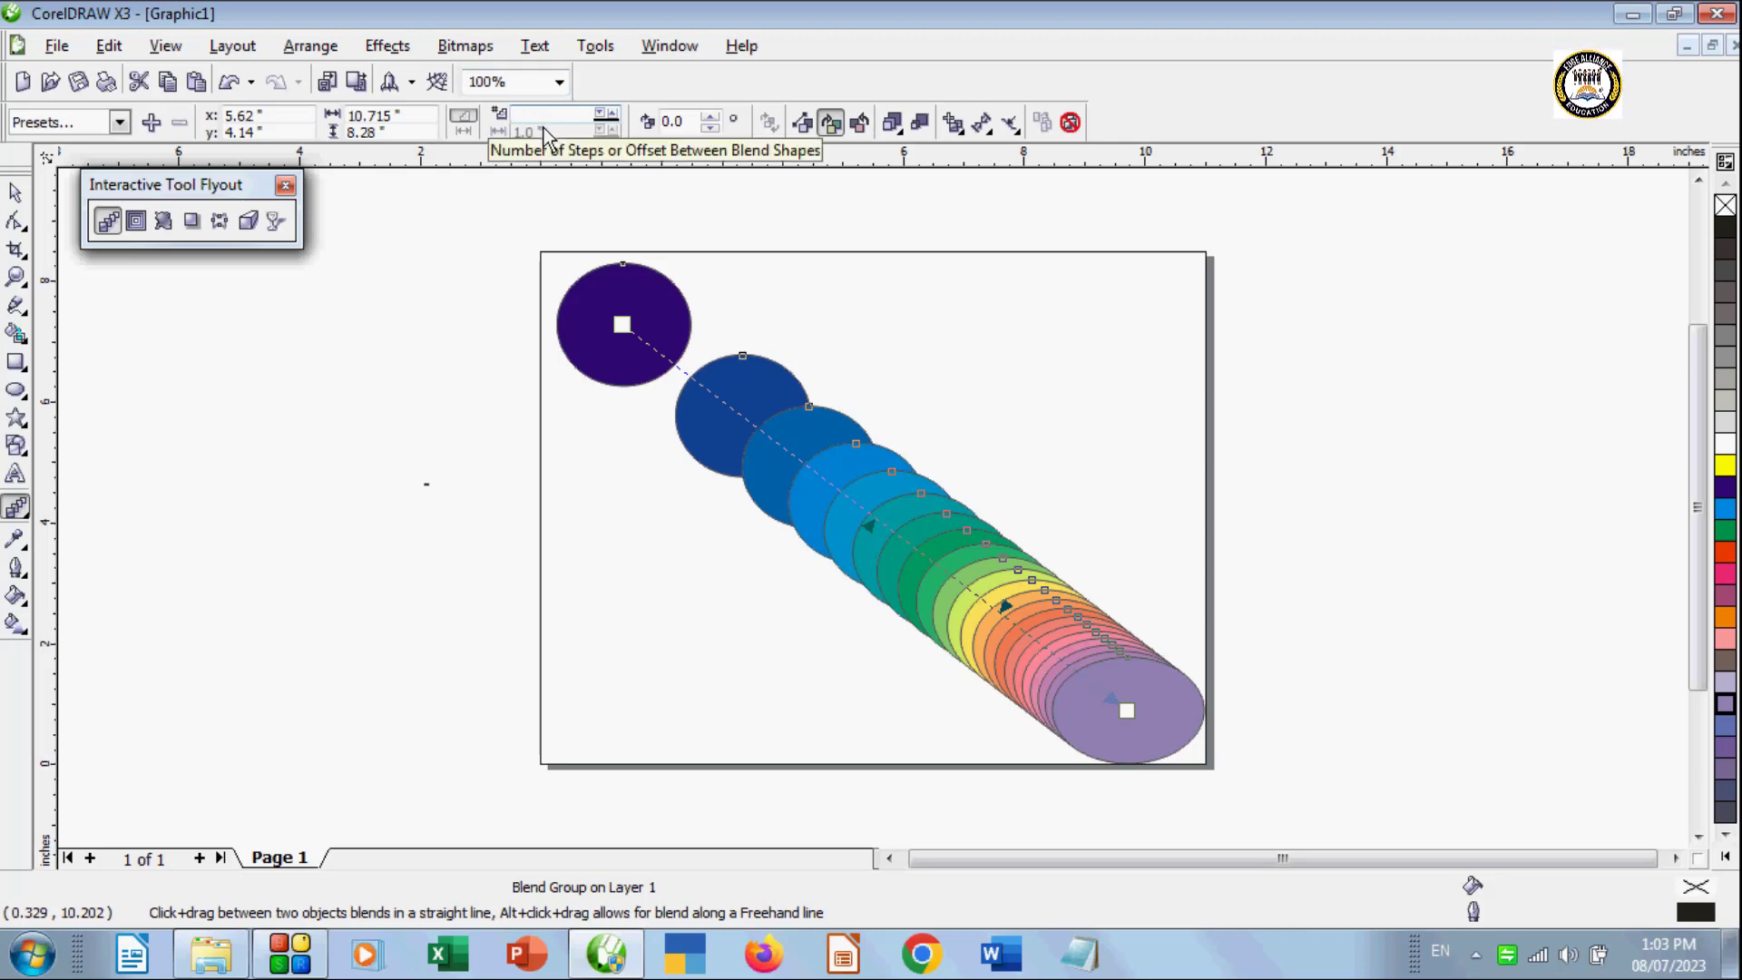
pyautogui.write('25')
pyautogui.press('Return')
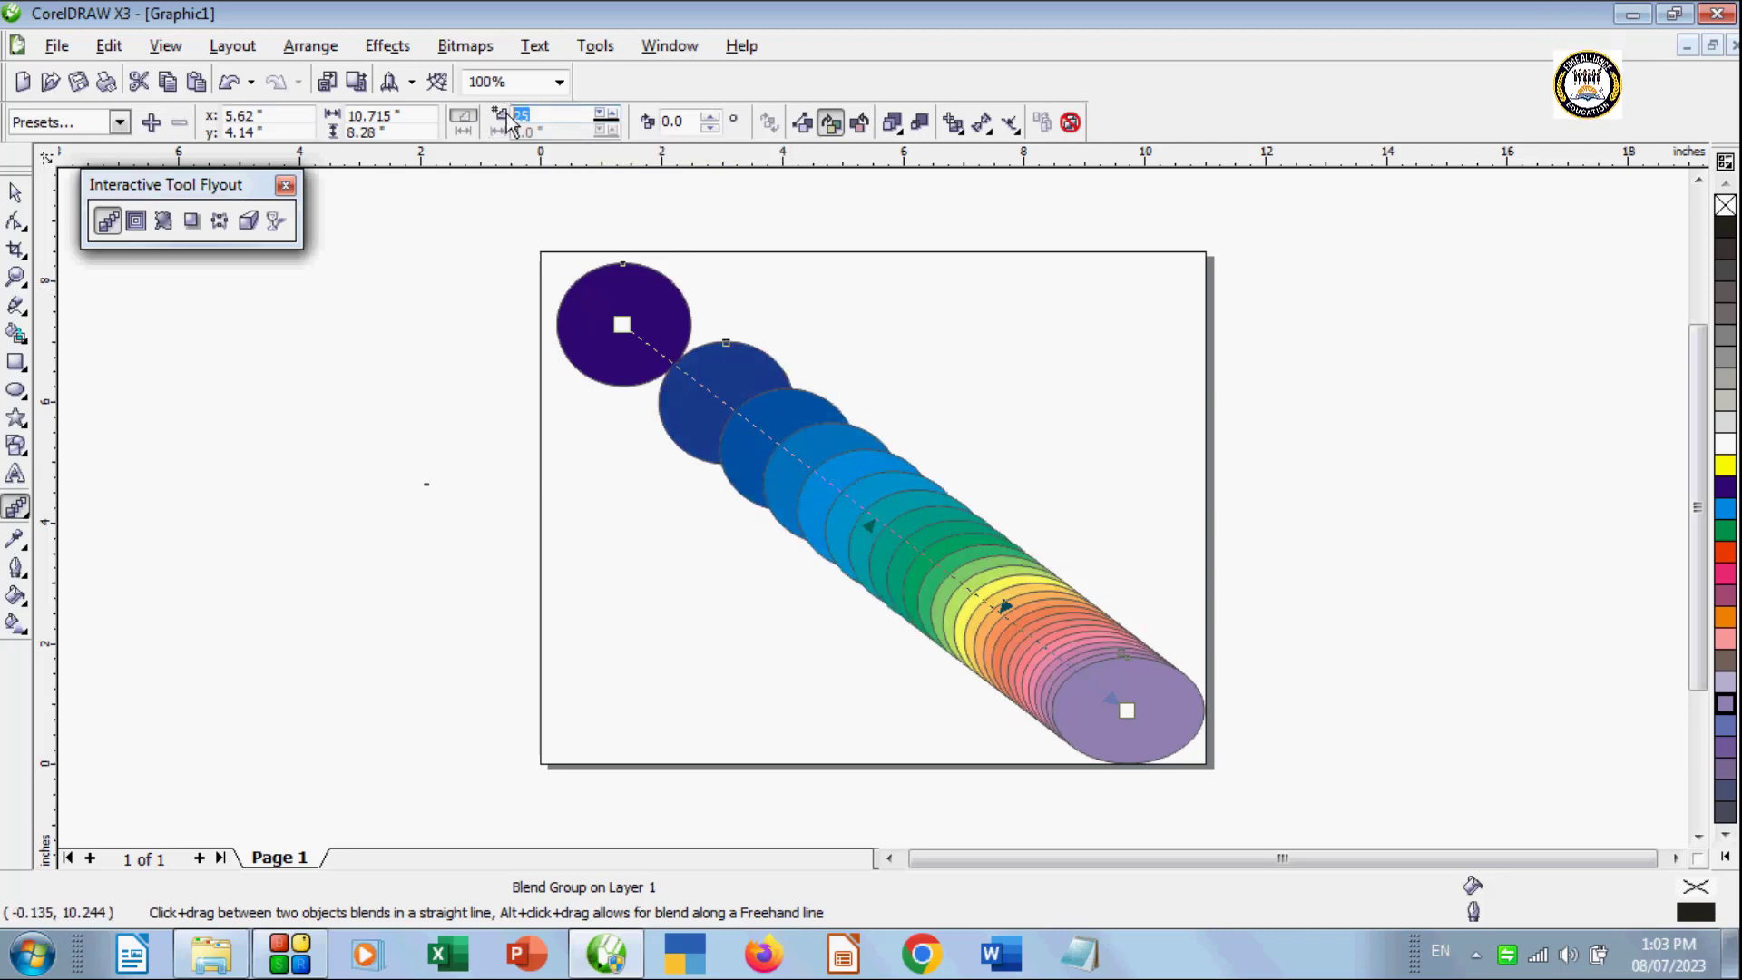
pyautogui.write('30')
pyautogui.press('Return')
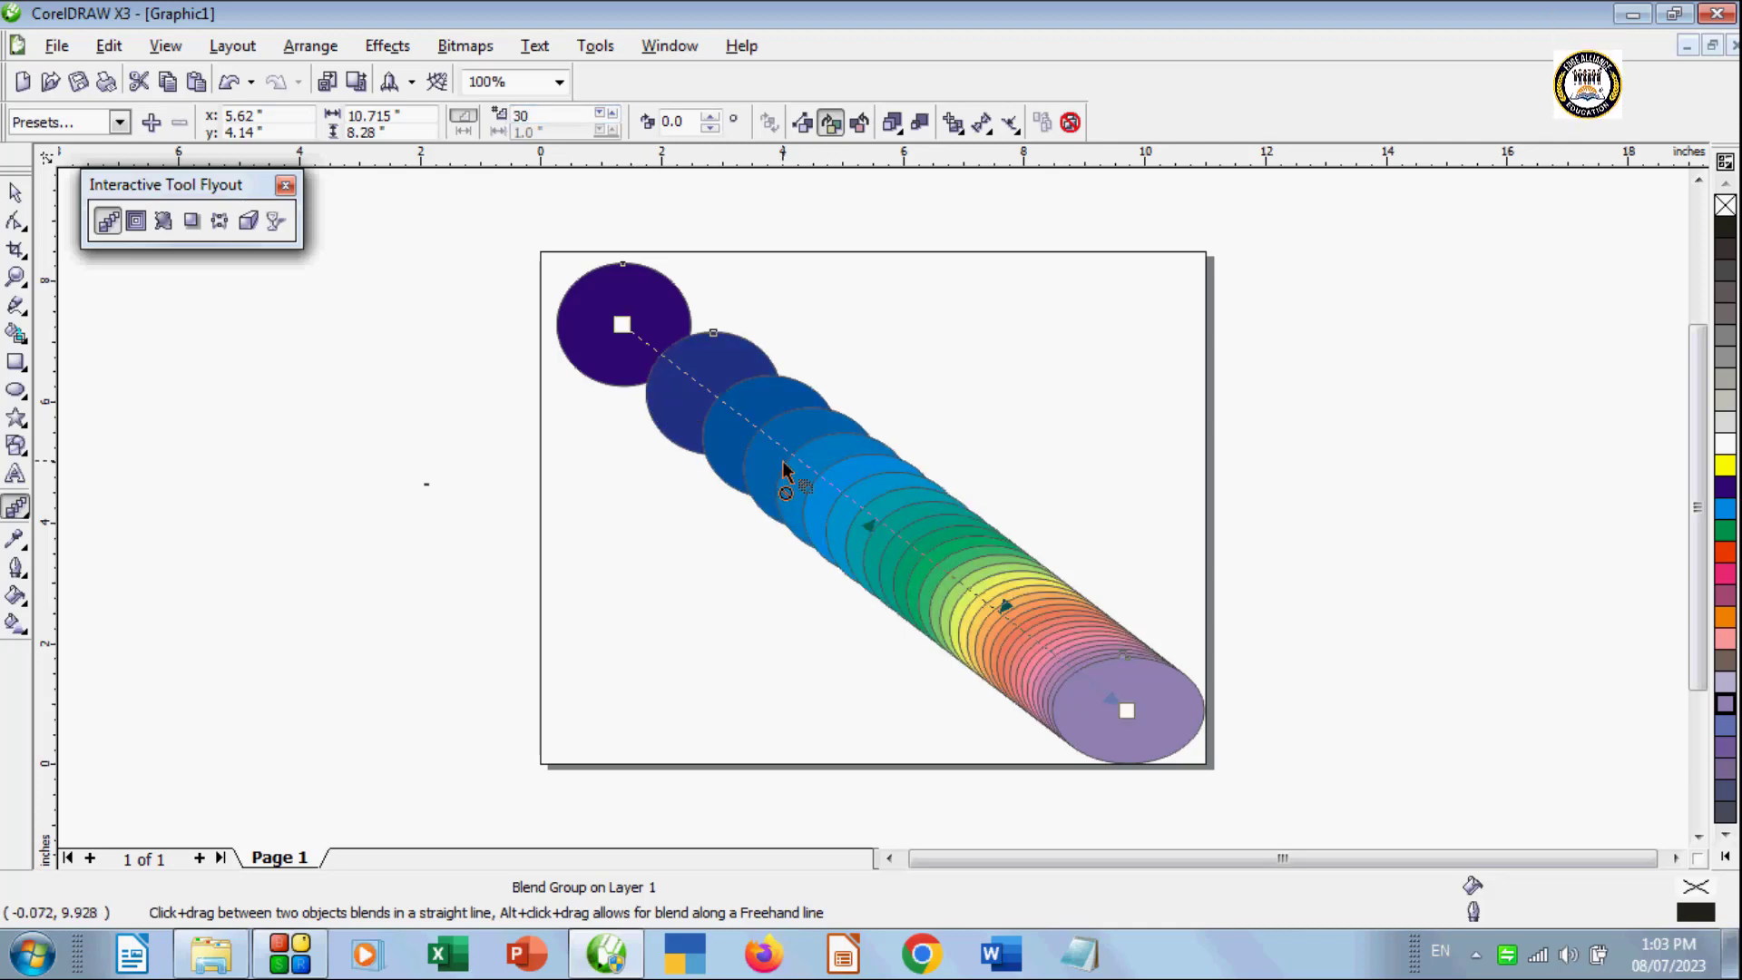
# Step: Raise the number of blend steps gradually to 37 and reduce it to 31
pyautogui.click(613, 113)
pyautogui.click(613, 113)
pyautogui.click(613, 114)
pyautogui.click(613, 113)
pyautogui.click(614, 113)
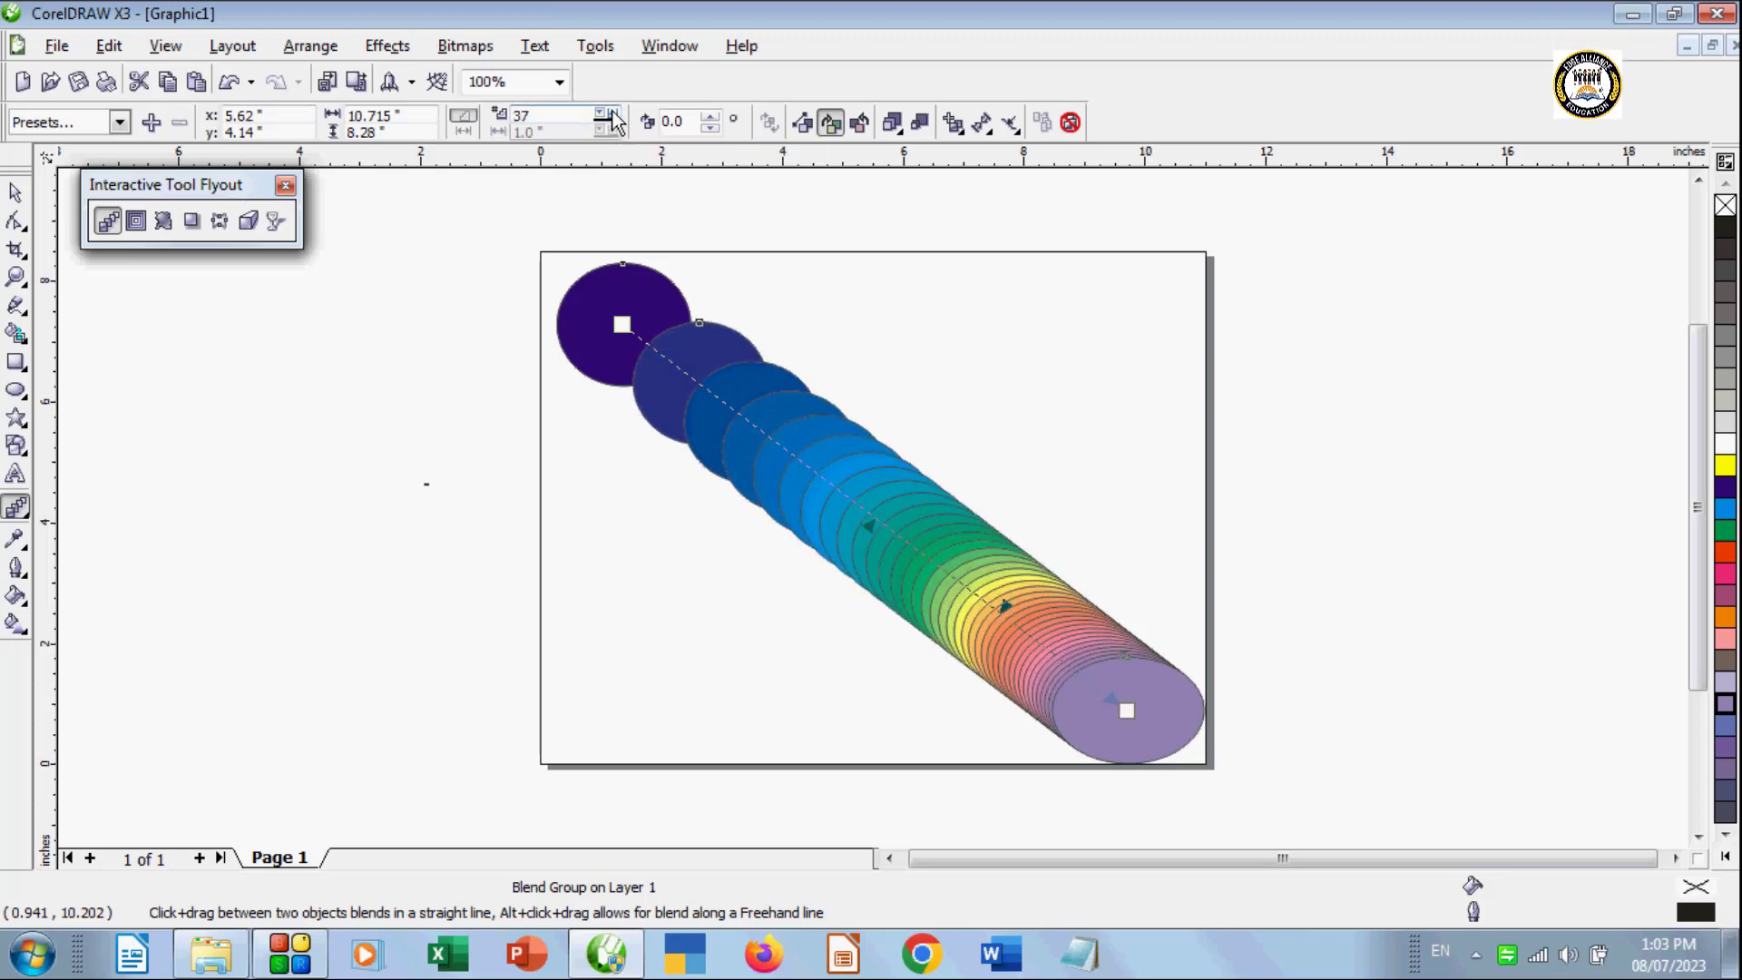
pyautogui.click(602, 113)
pyautogui.click(602, 119)
pyautogui.click(602, 119)
pyautogui.click(602, 119)
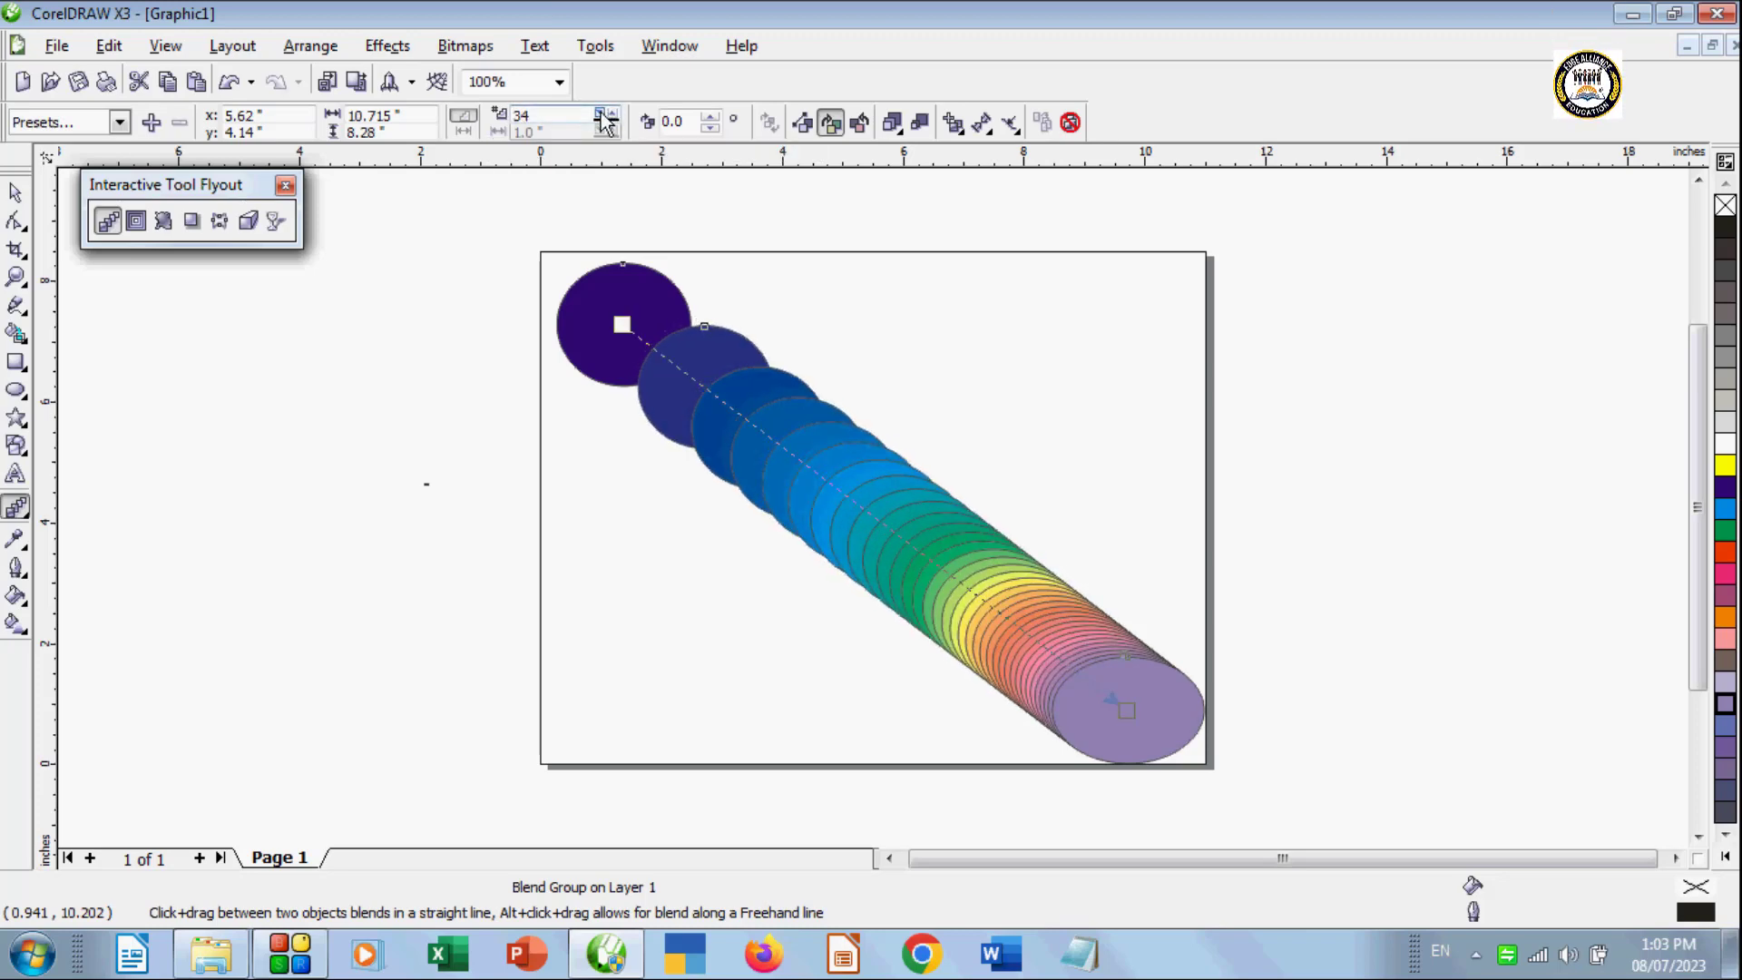
pyautogui.click(603, 119)
pyautogui.click(602, 119)
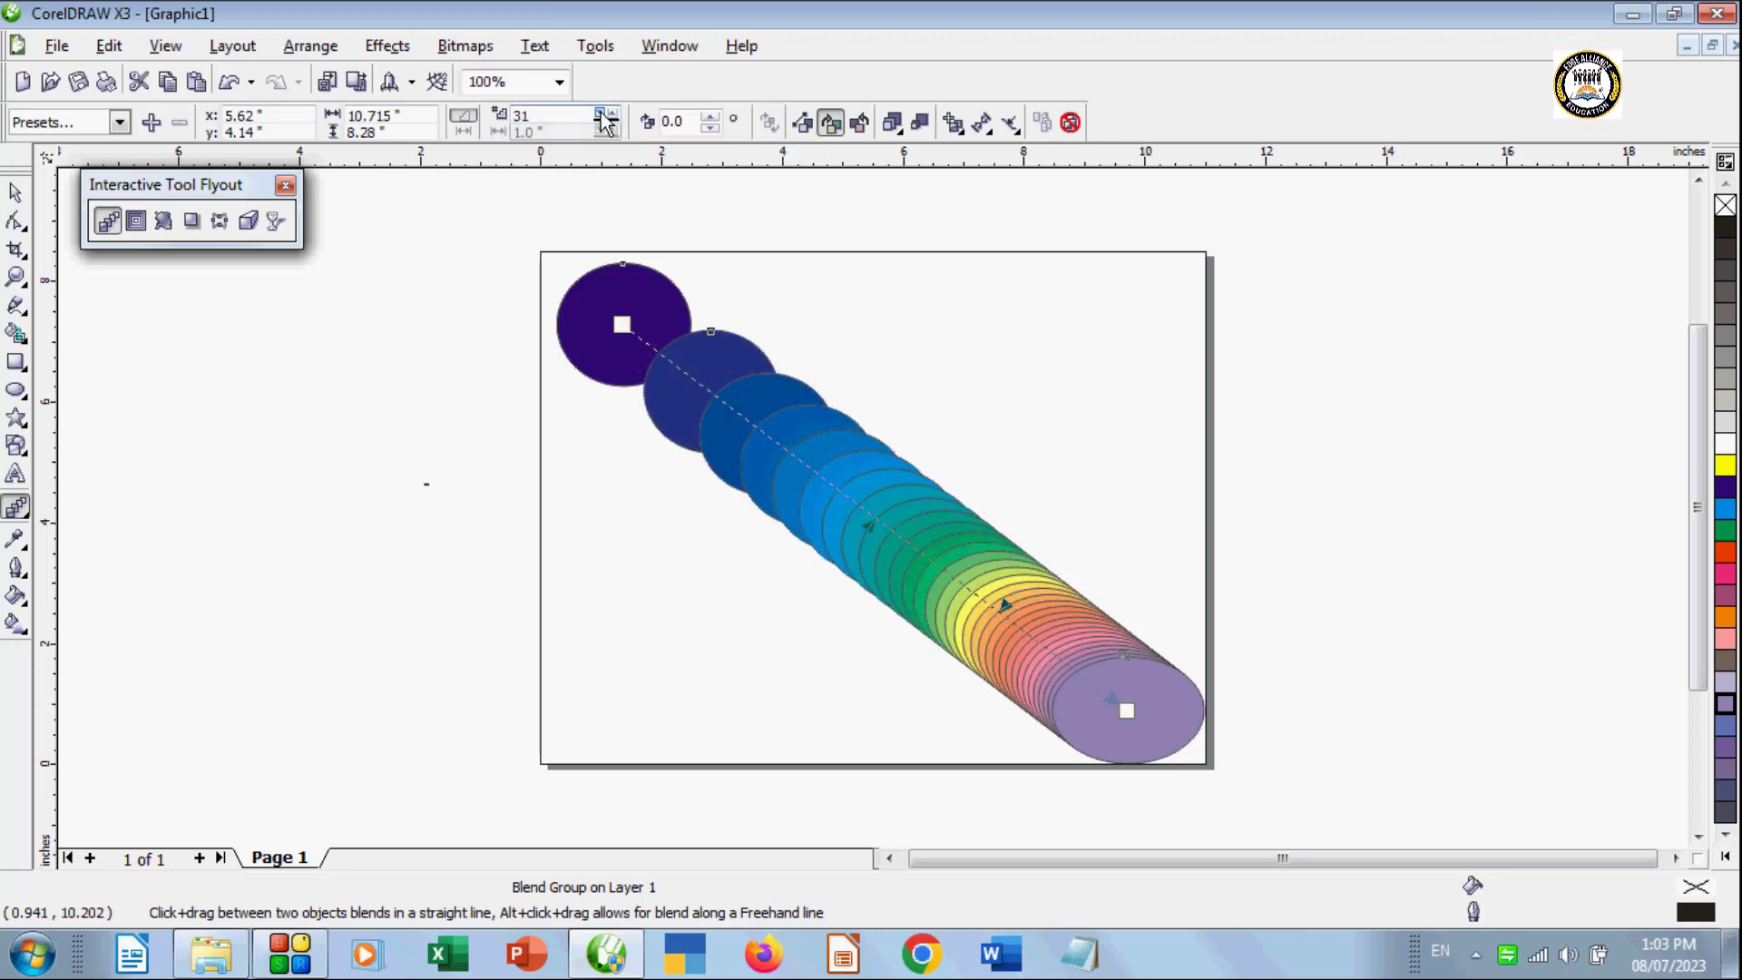
# Step: Increase the ellipse blend's direction angle in stages through 30, 70, 105, 130 and 165 up to 180 degrees
pyautogui.click(710, 118)
pyautogui.click(711, 118)
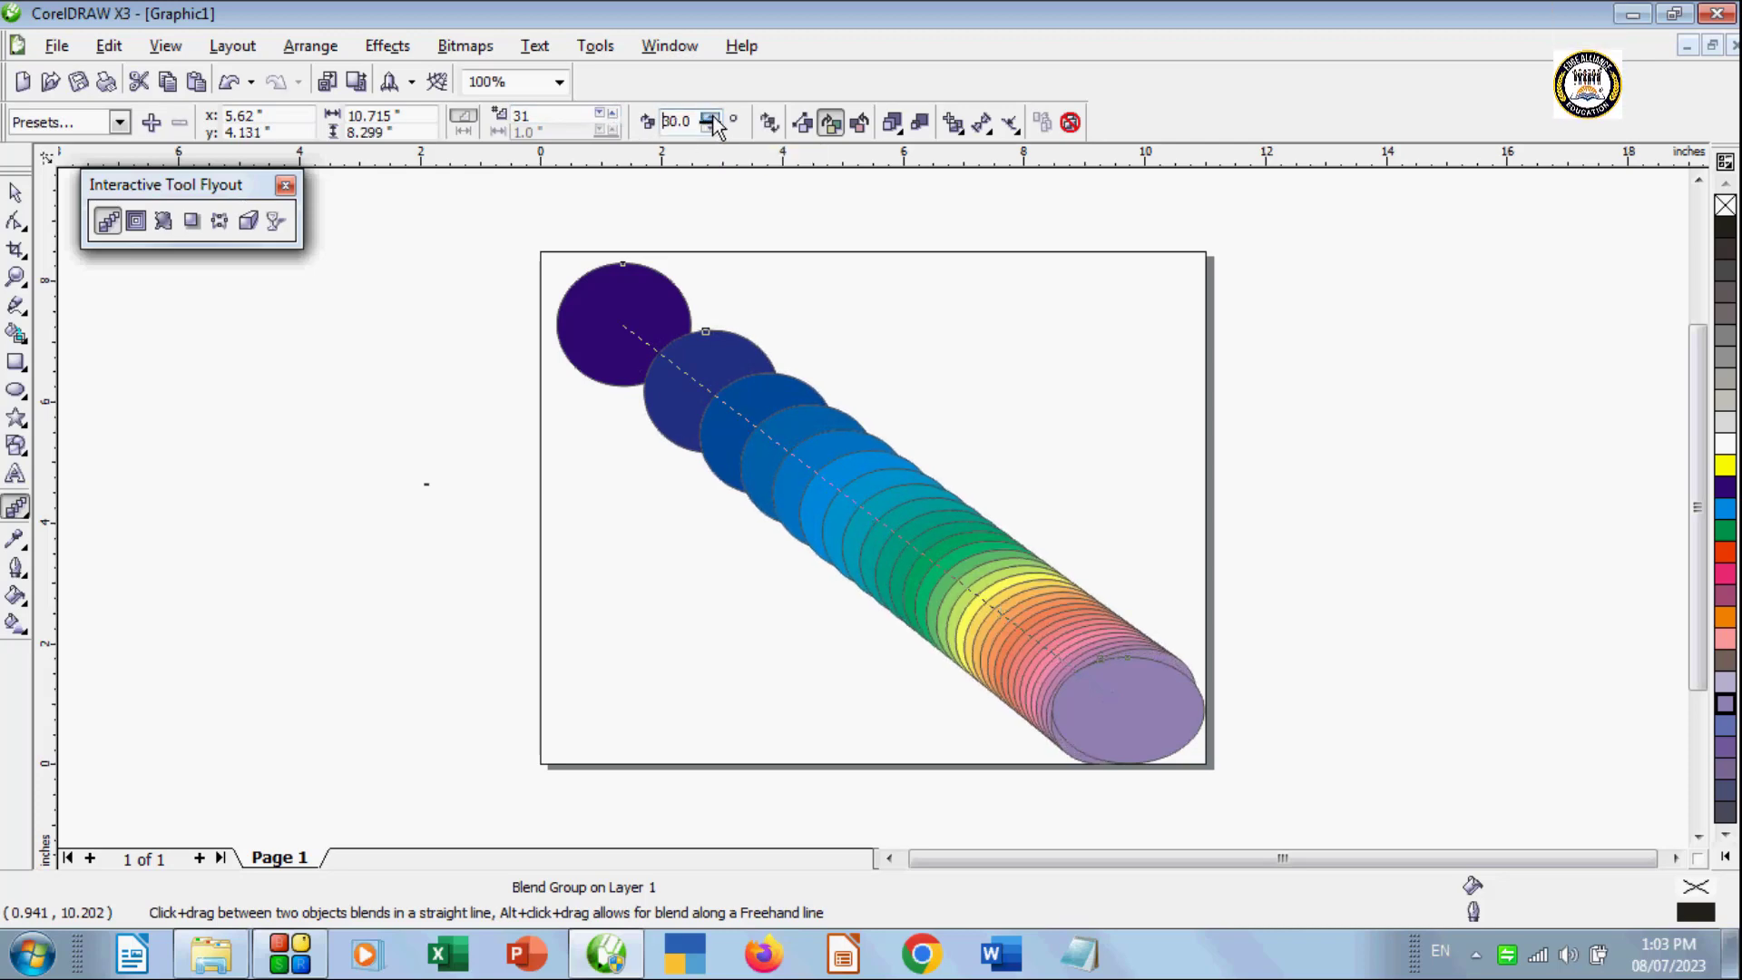
pyautogui.click(711, 117)
pyautogui.click(711, 118)
pyautogui.click(712, 117)
pyautogui.click(712, 118)
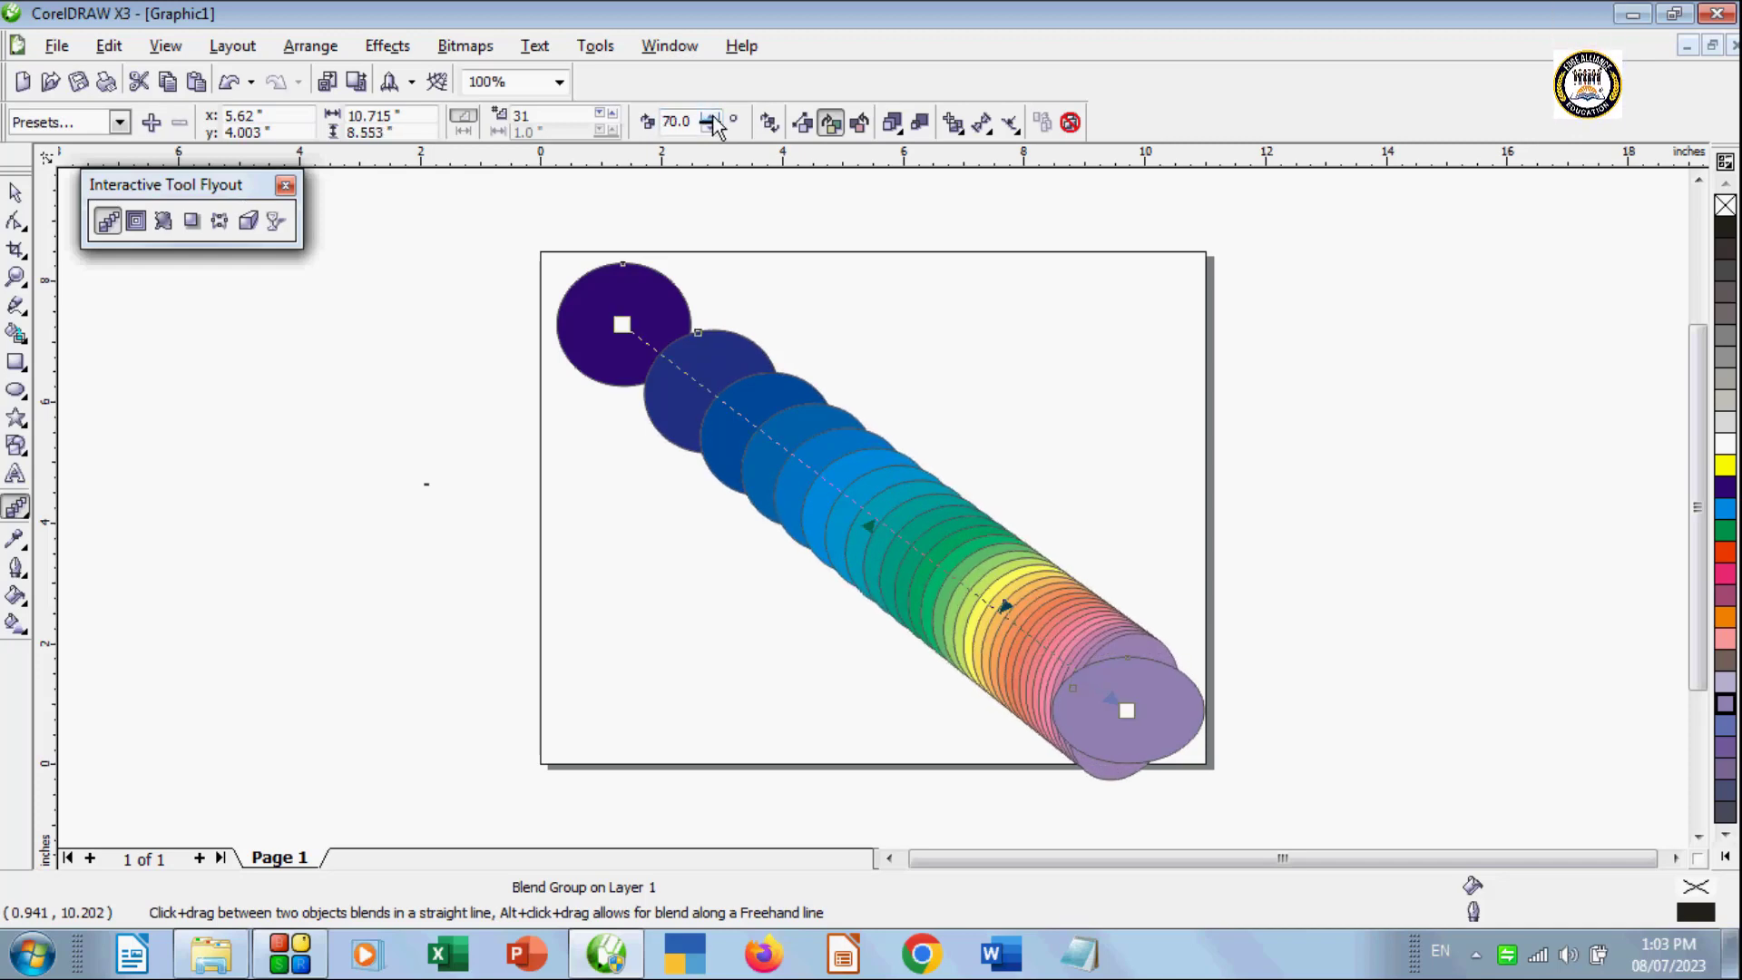
pyautogui.click(712, 118)
pyautogui.click(711, 118)
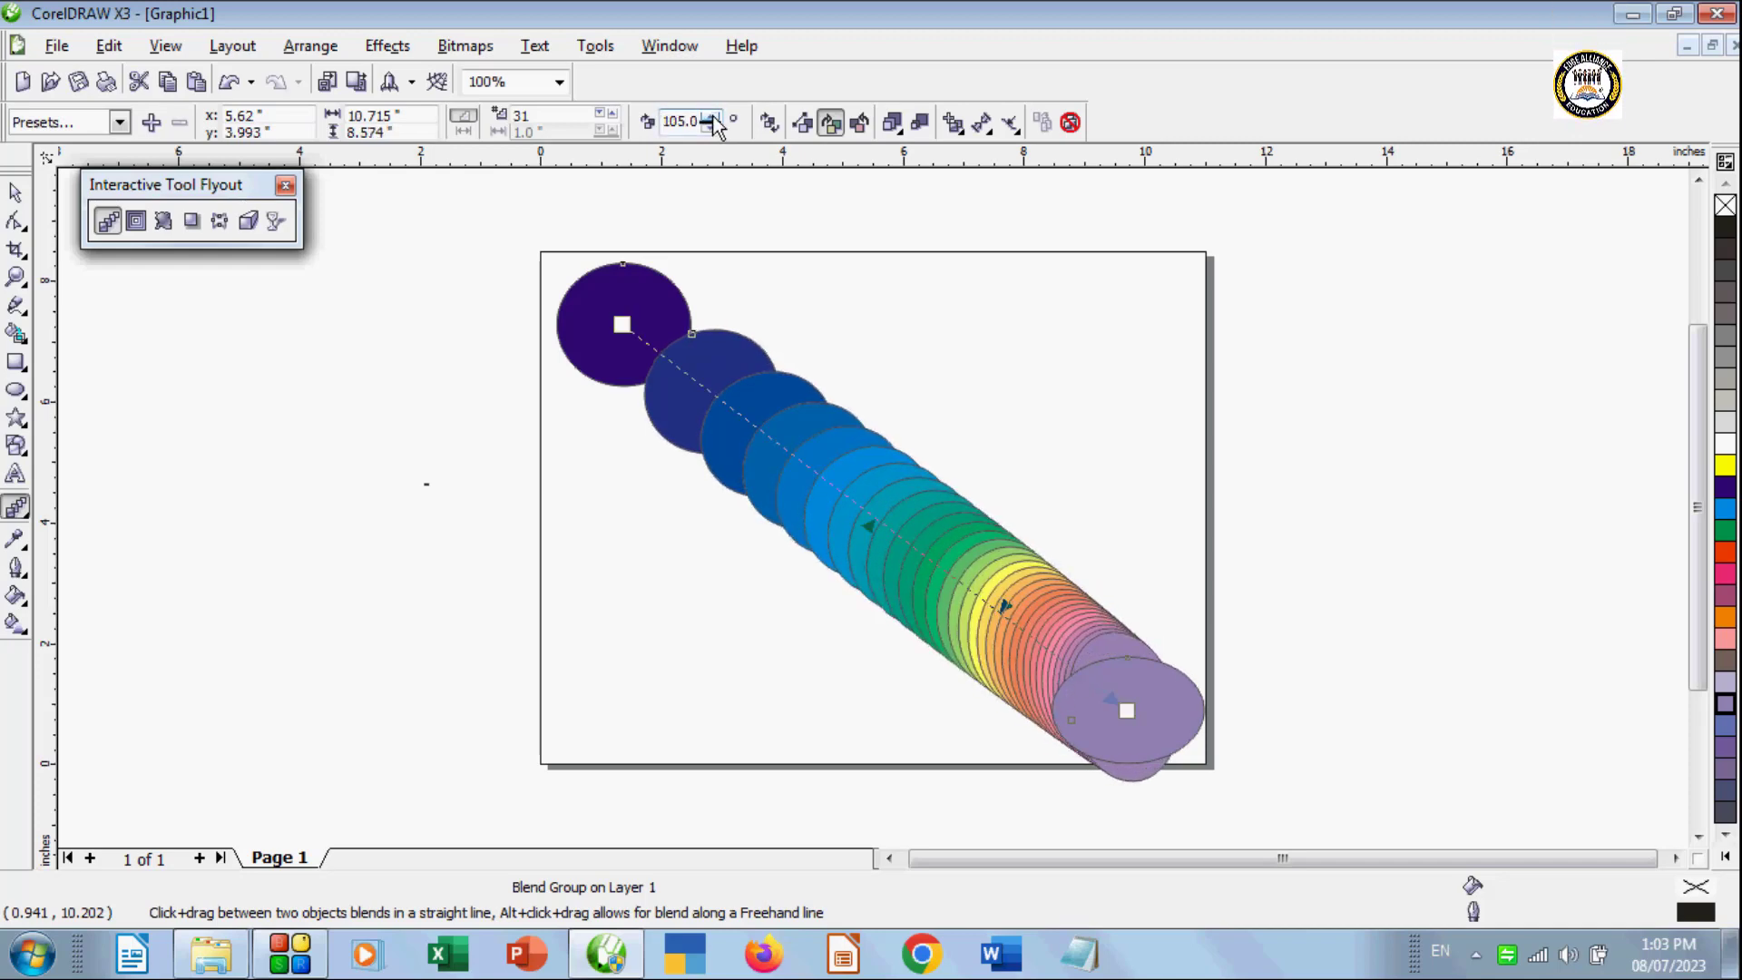
pyautogui.click(712, 118)
pyautogui.click(712, 118)
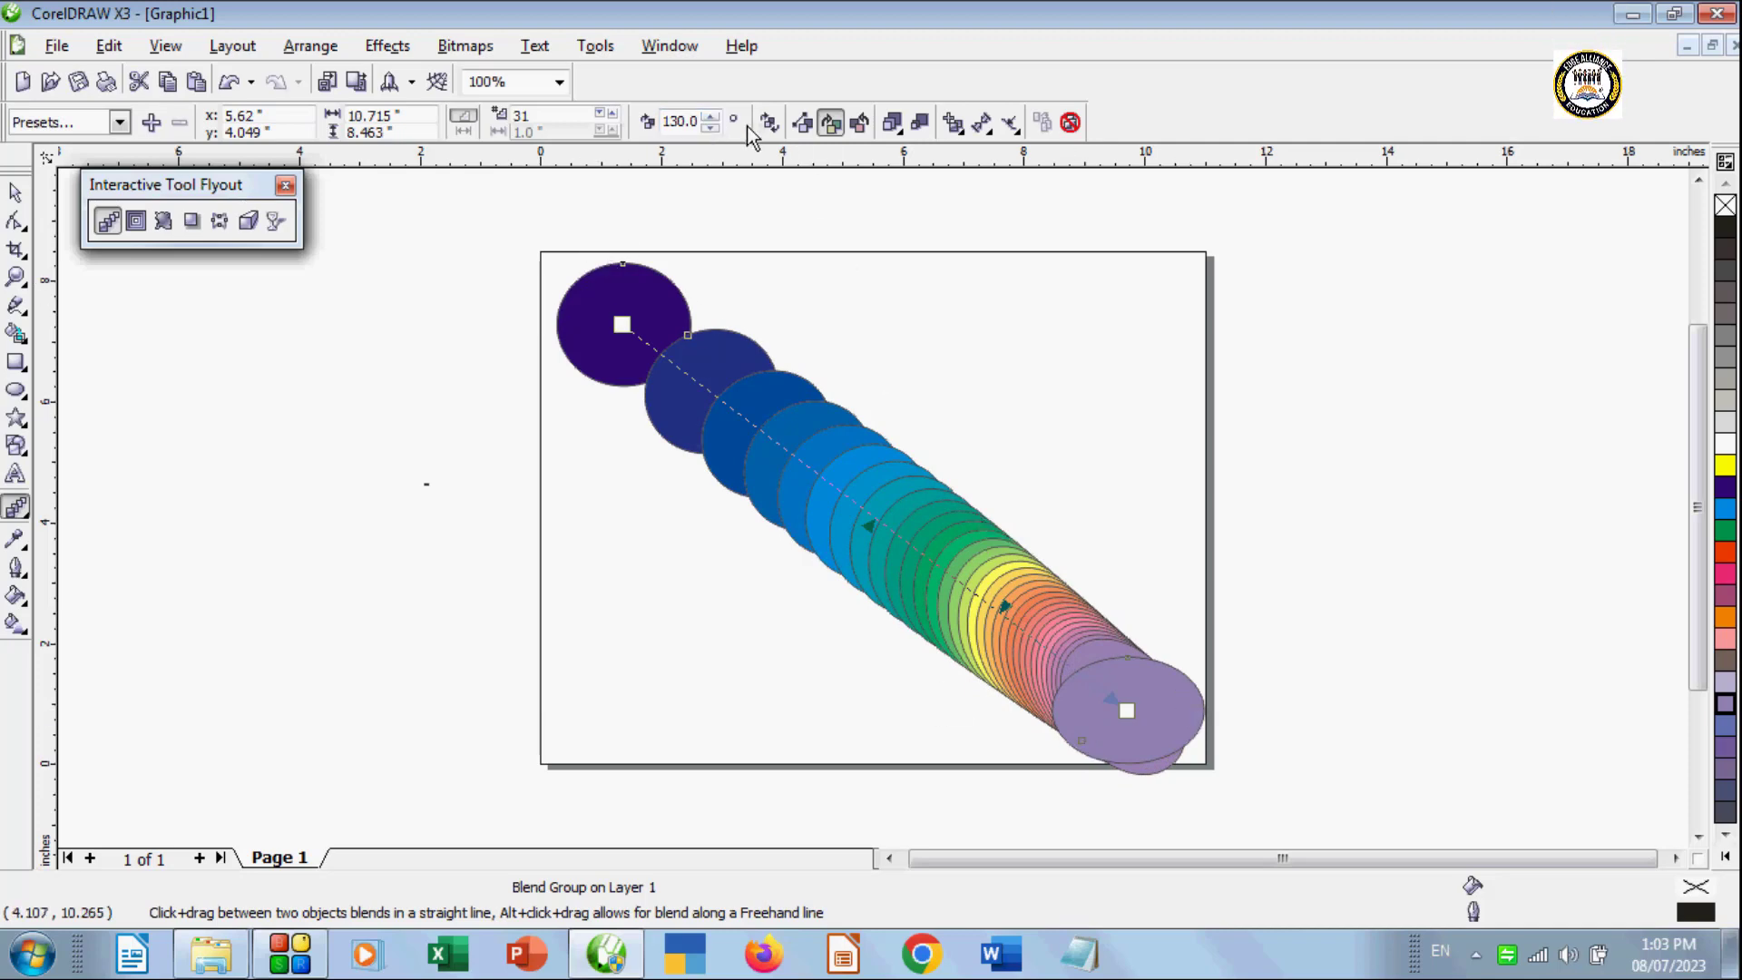
pyautogui.click(711, 118)
pyautogui.click(711, 118)
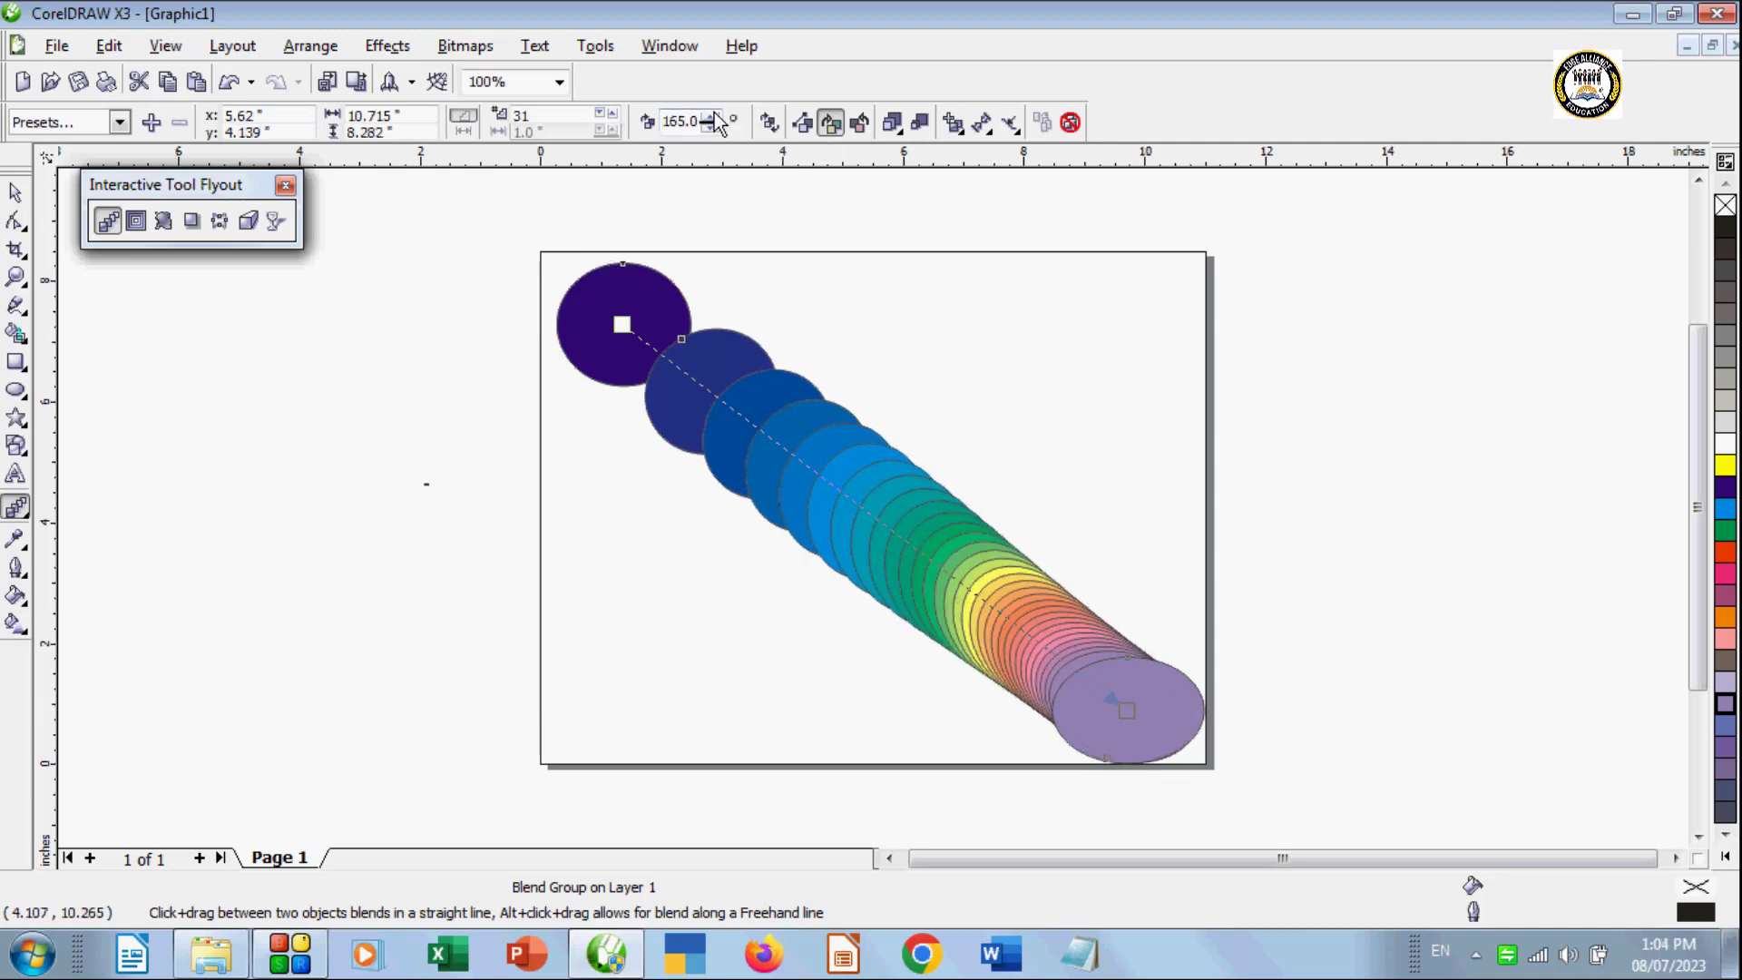
pyautogui.click(712, 116)
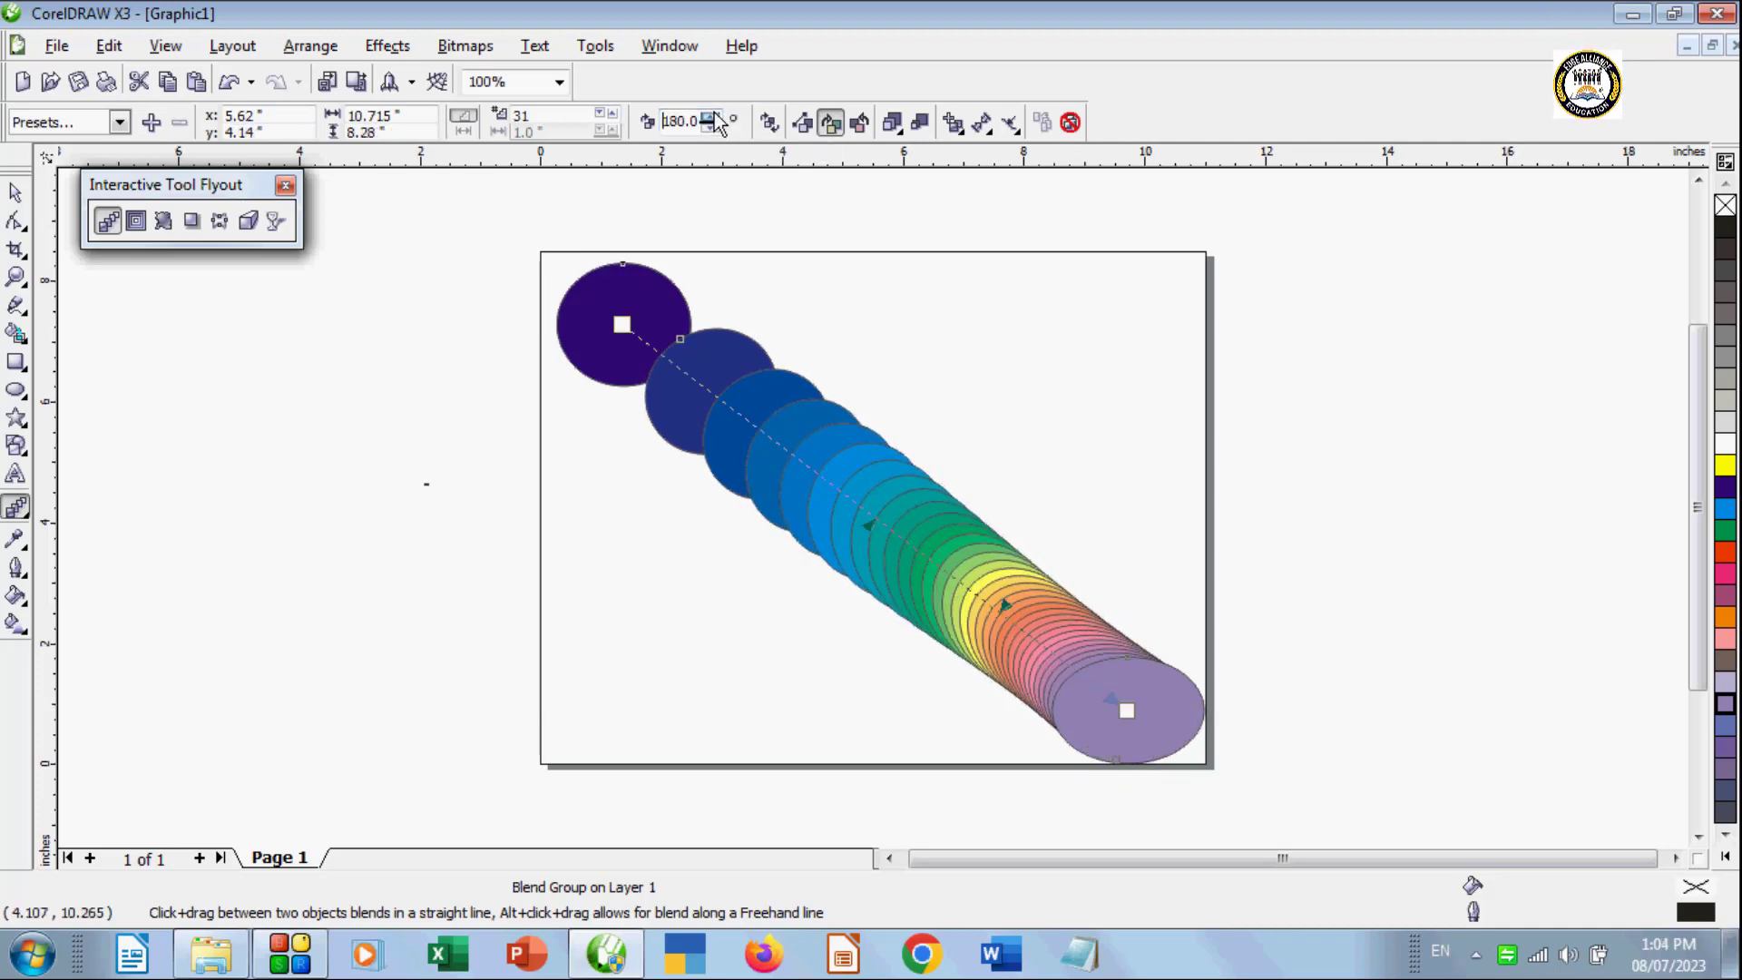
# Step: Try Loop Blend on the ellipse blend a couple of times and leave it switched off
pyautogui.click(768, 125)
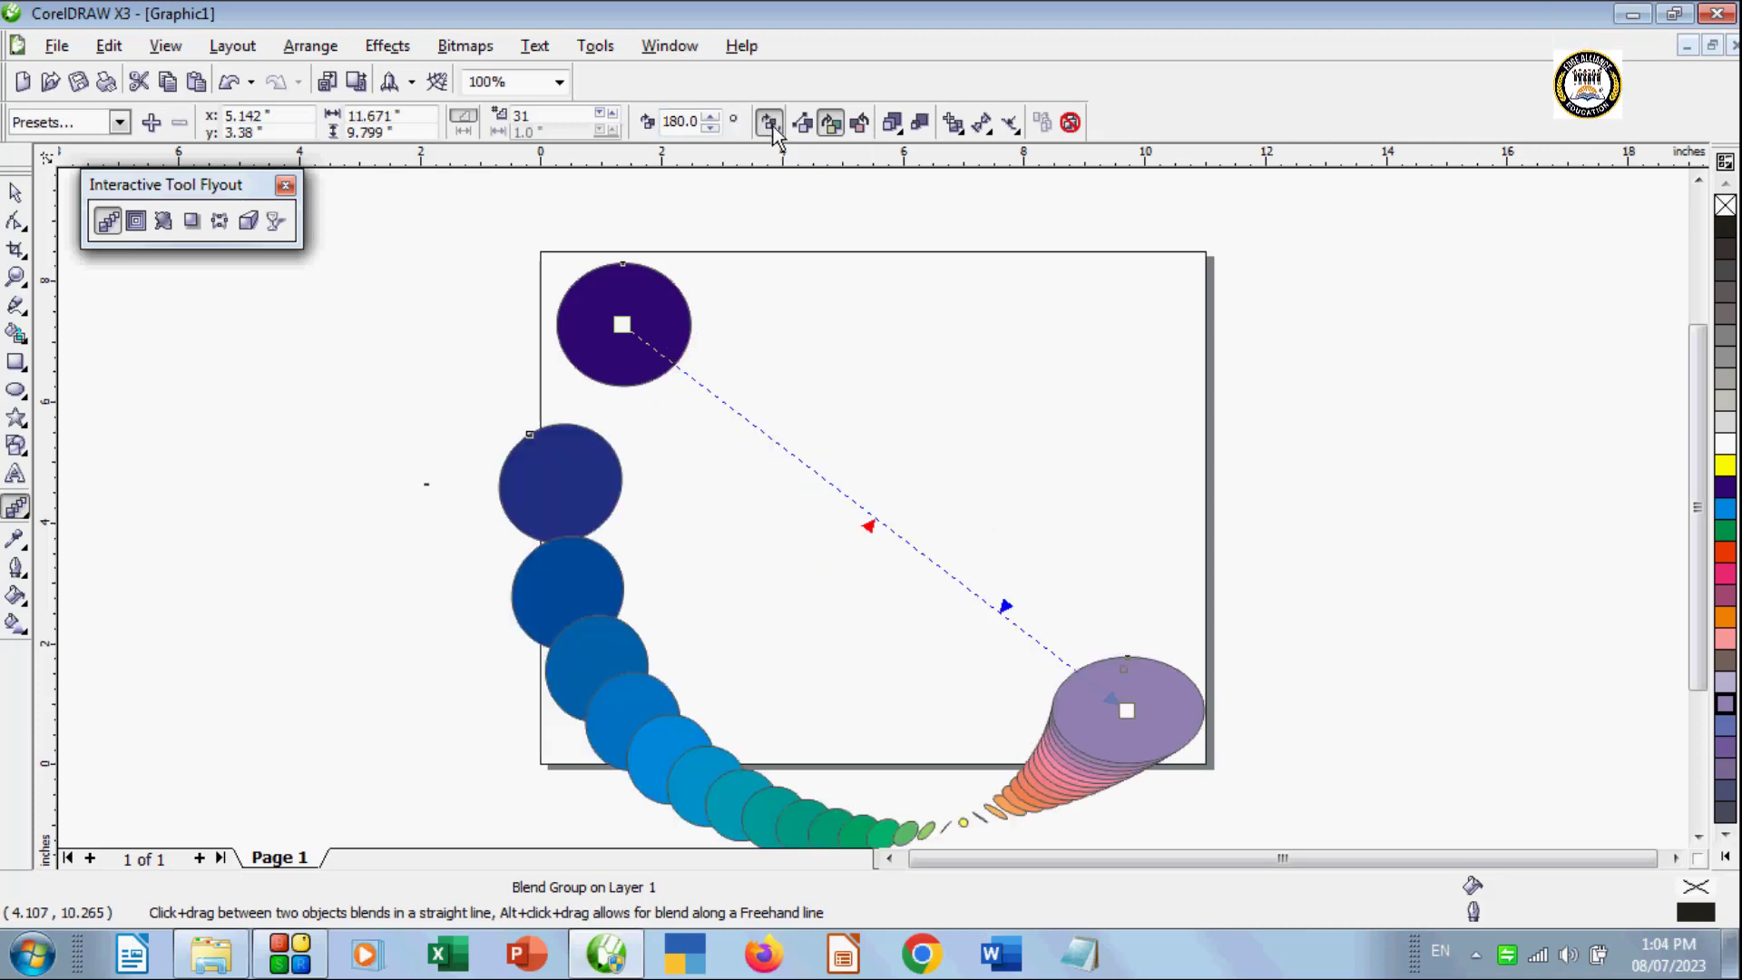
pyautogui.click(770, 124)
pyautogui.click(771, 123)
pyautogui.click(771, 124)
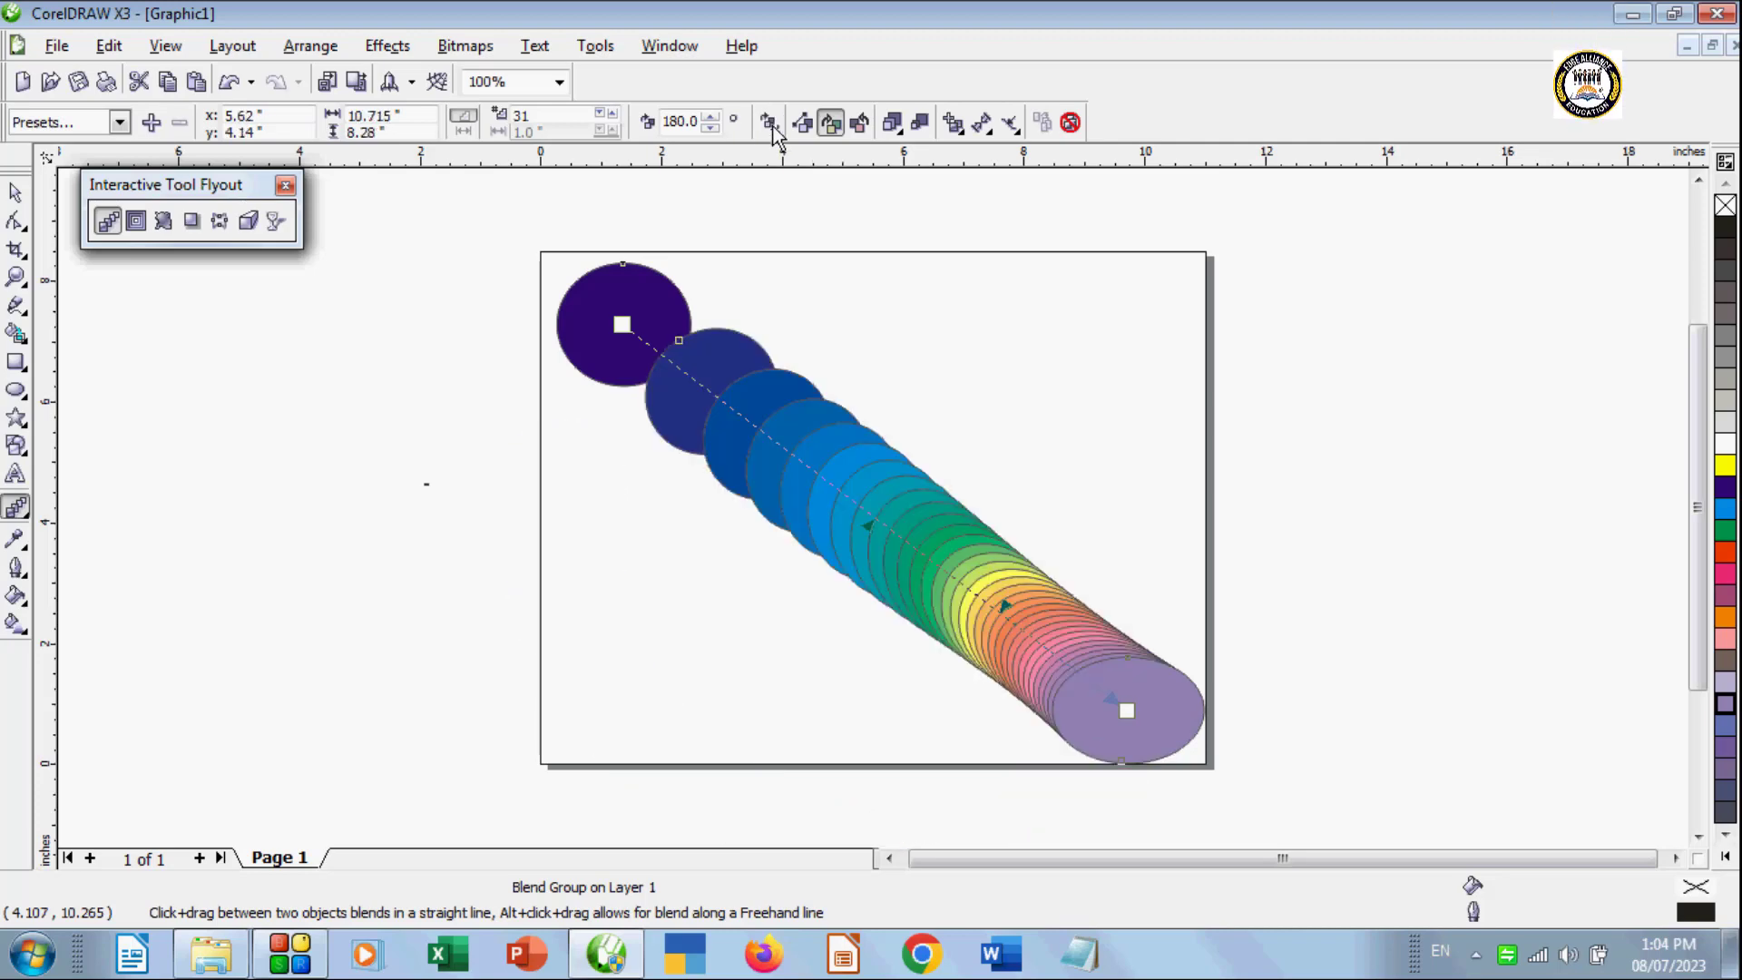
# Step: Adjust the blend's acceleration handles on the canvas and move the lavender end ellipse up beside the page's right edge
pyautogui.moveTo(868, 527); pyautogui.dragTo(833, 555)
pyautogui.click(16, 194)
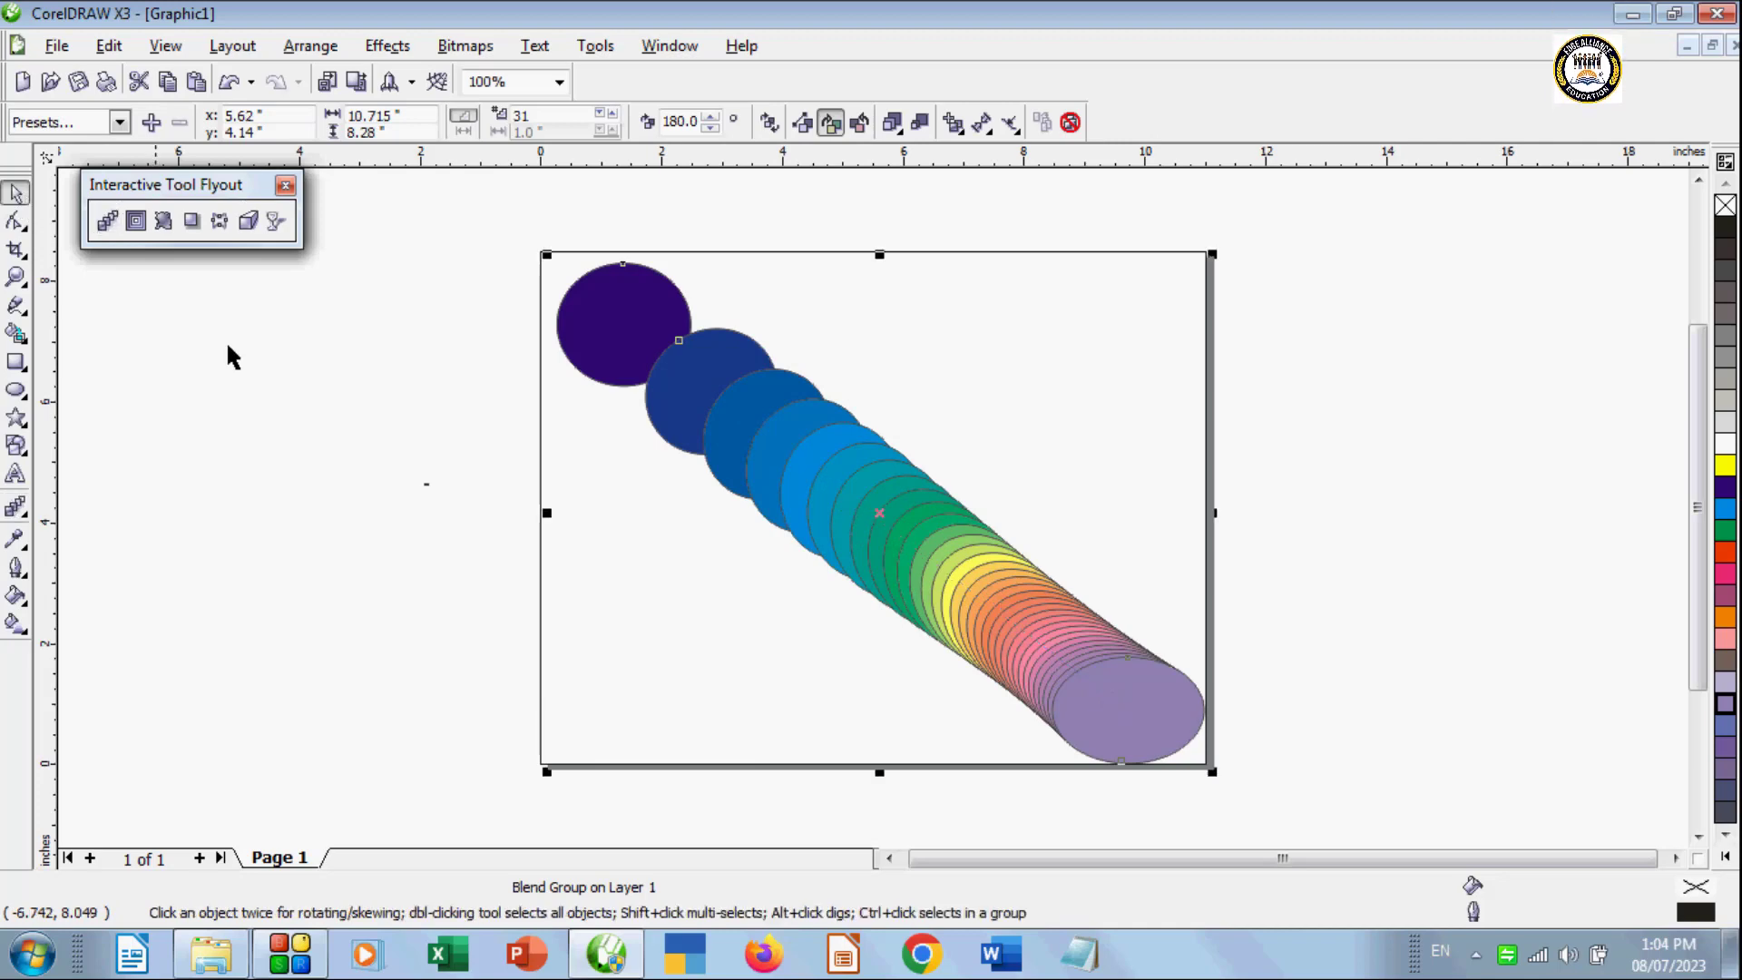
pyautogui.click(105, 221)
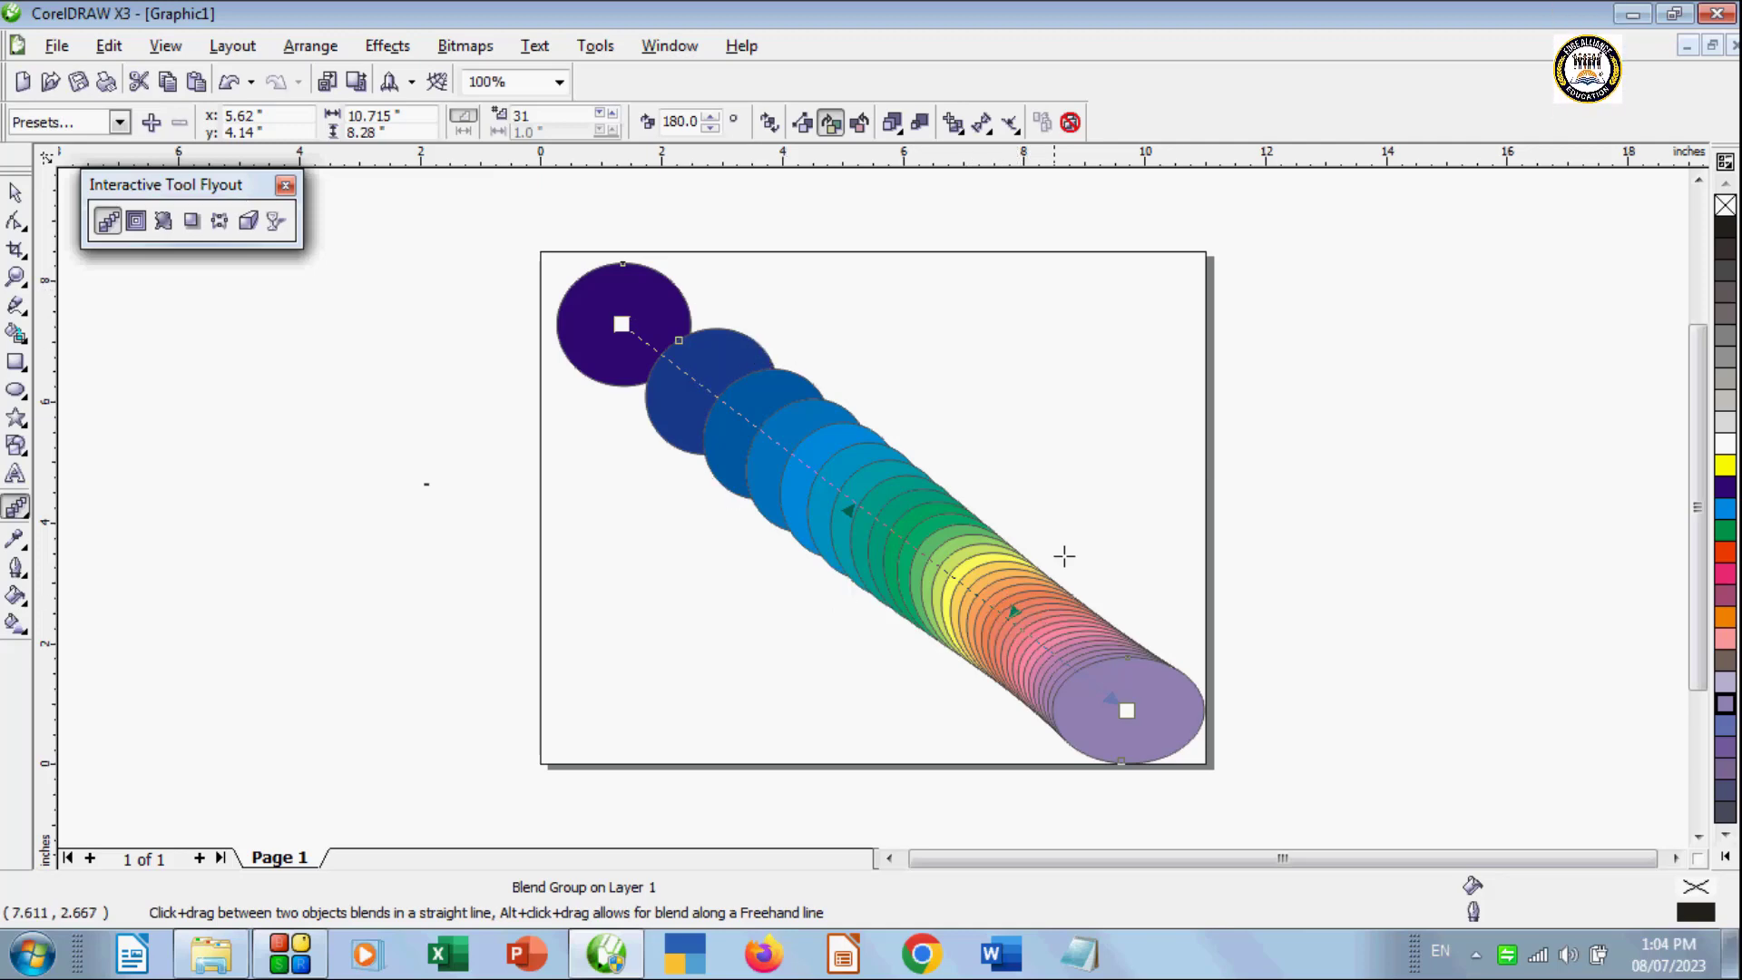
pyautogui.moveTo(1005, 604); pyautogui.dragTo(1034, 655)
pyautogui.moveTo(1125, 711); pyautogui.dragTo(960, 814)
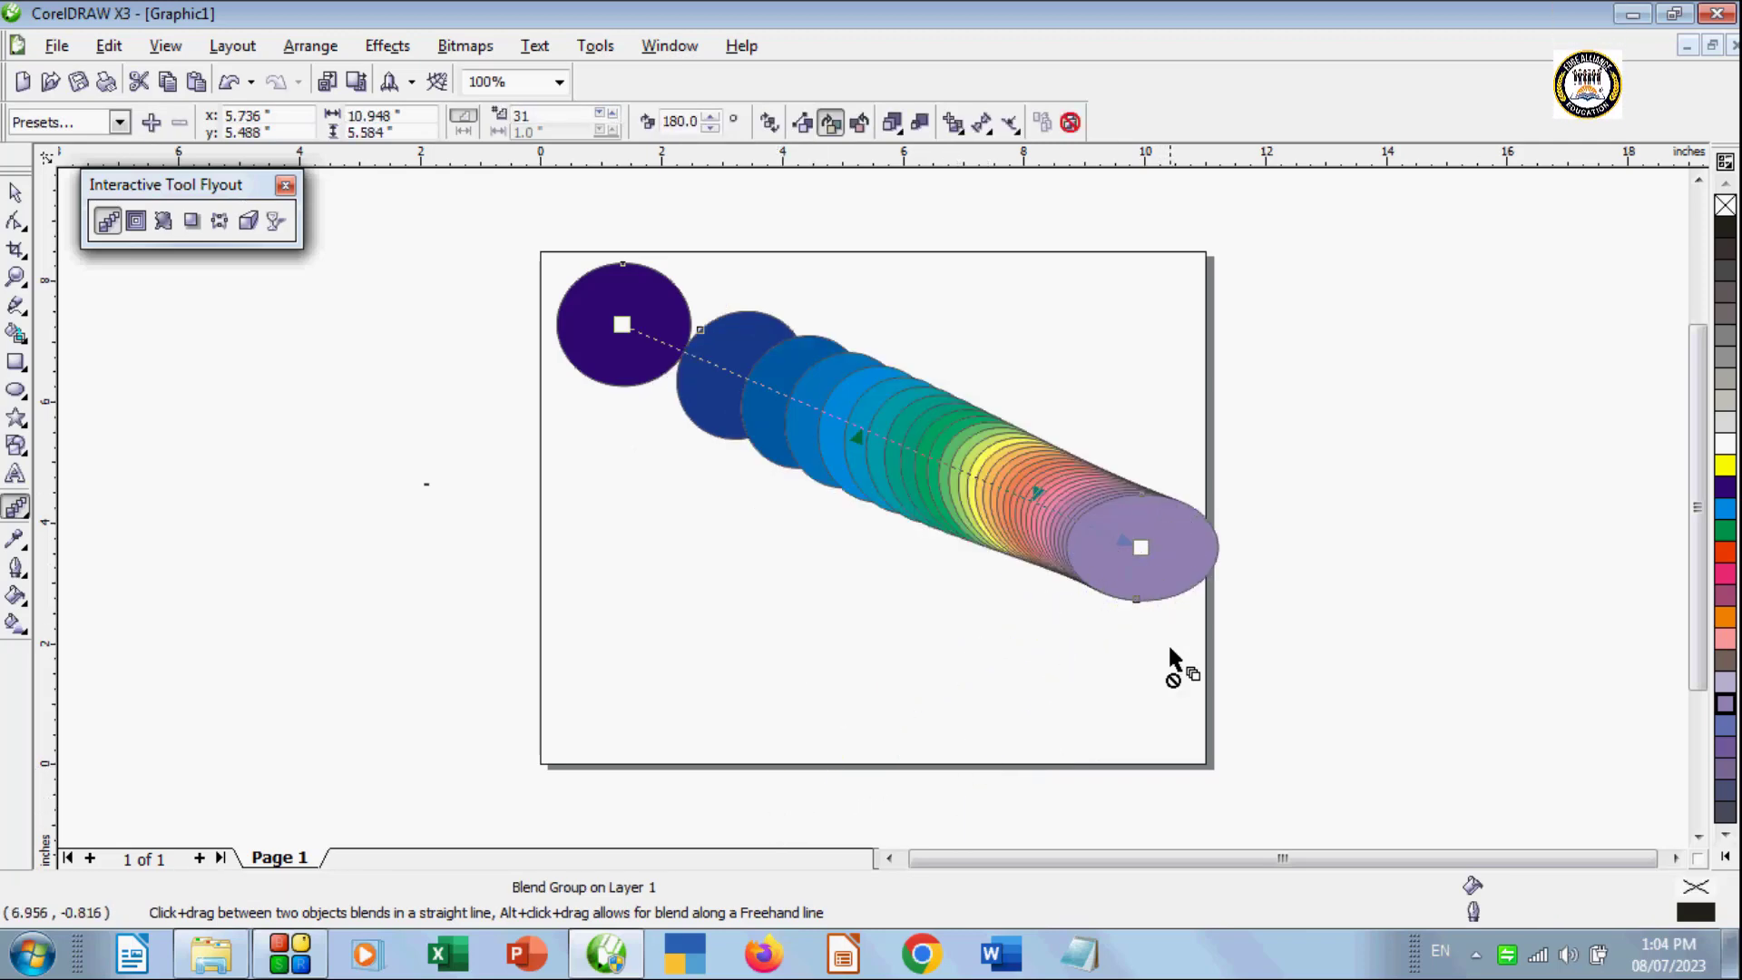
# Step: Try Direct Blend together with Loop Blend on the ellipses and undo these changes
pyautogui.click(804, 124)
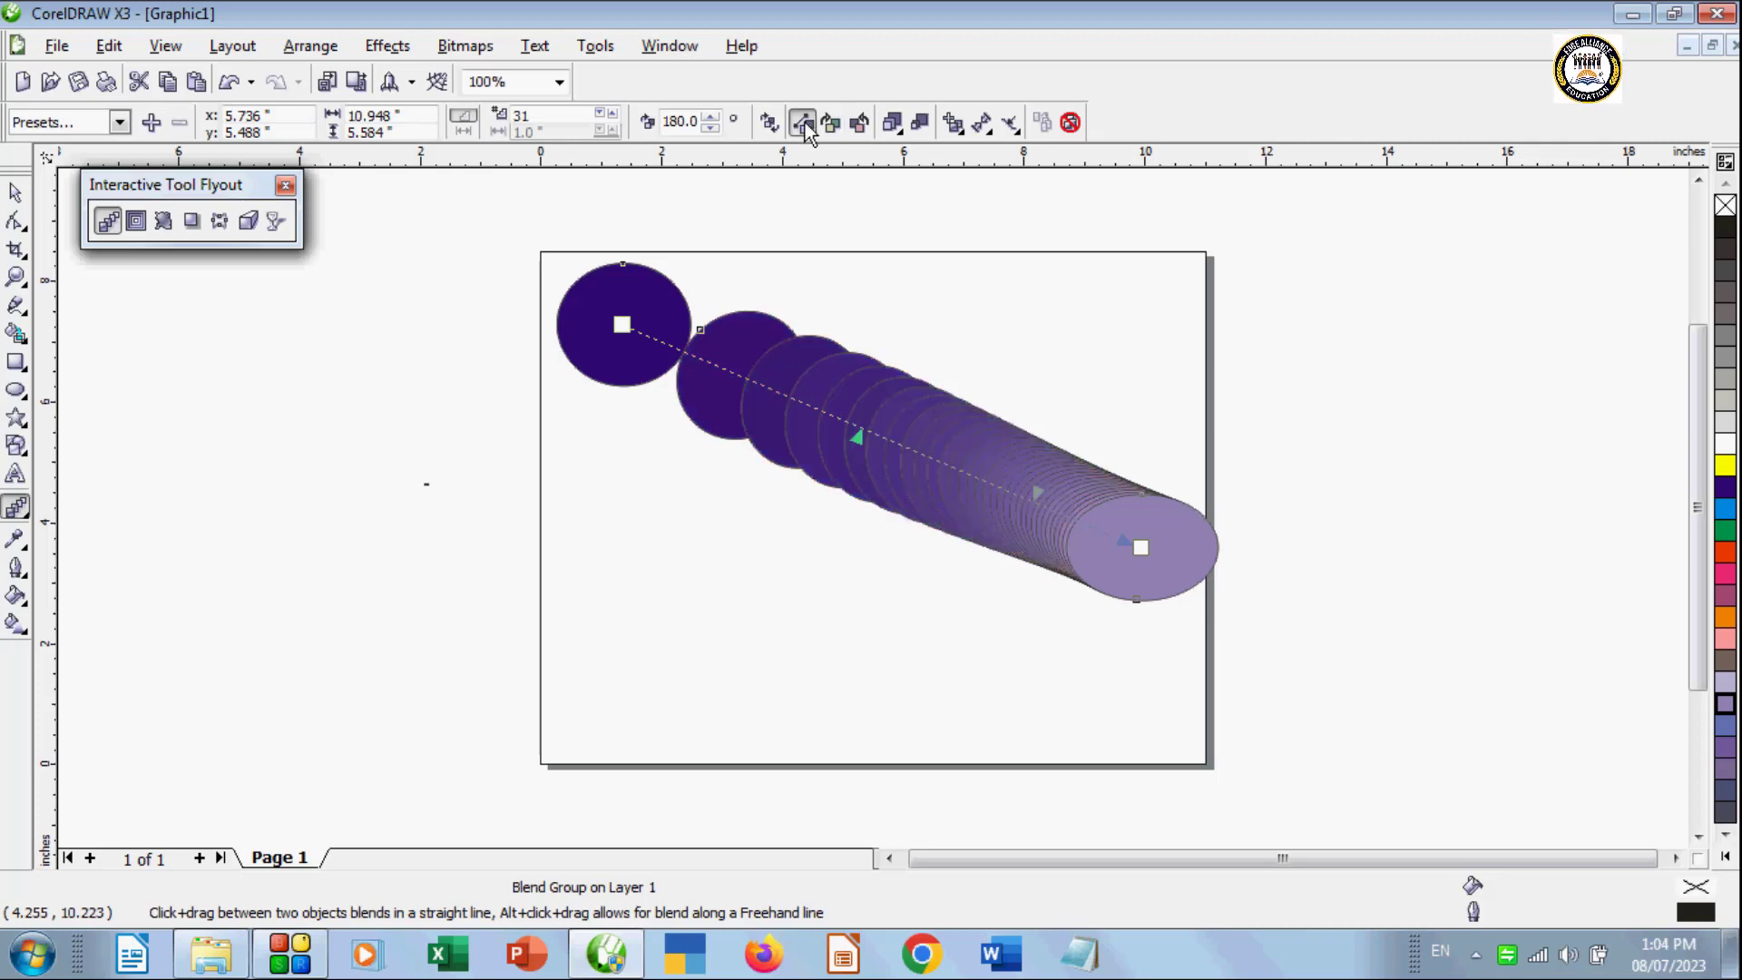
pyautogui.click(769, 123)
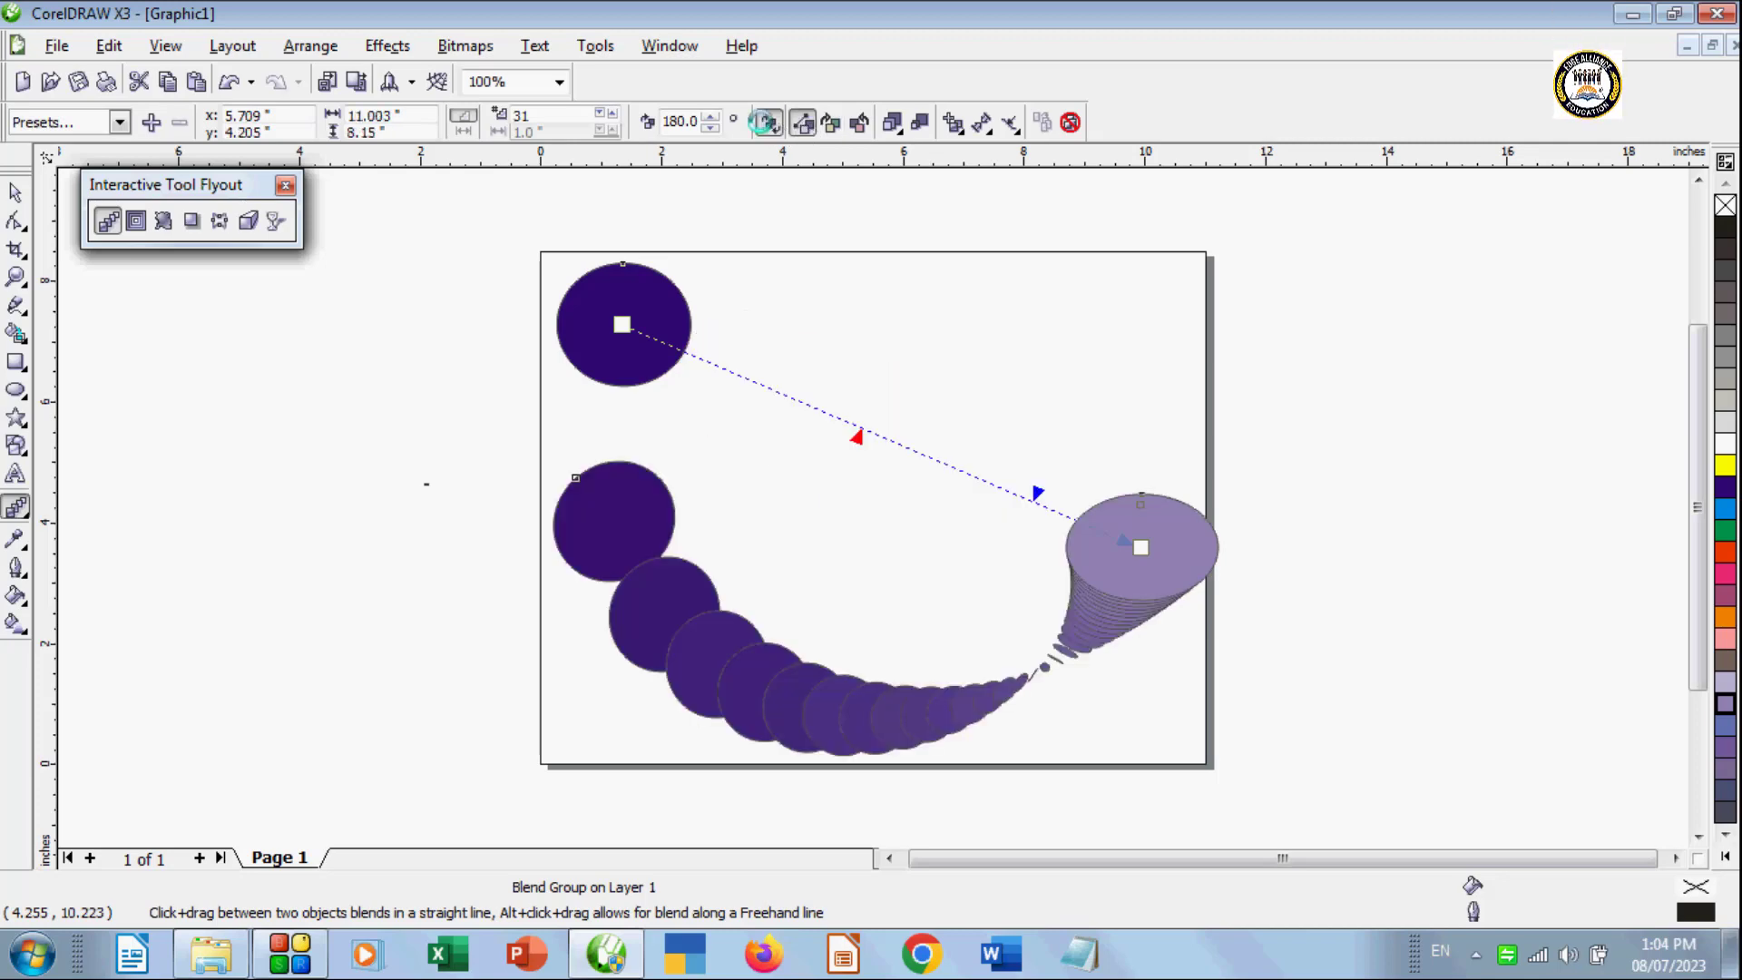
pyautogui.click(769, 122)
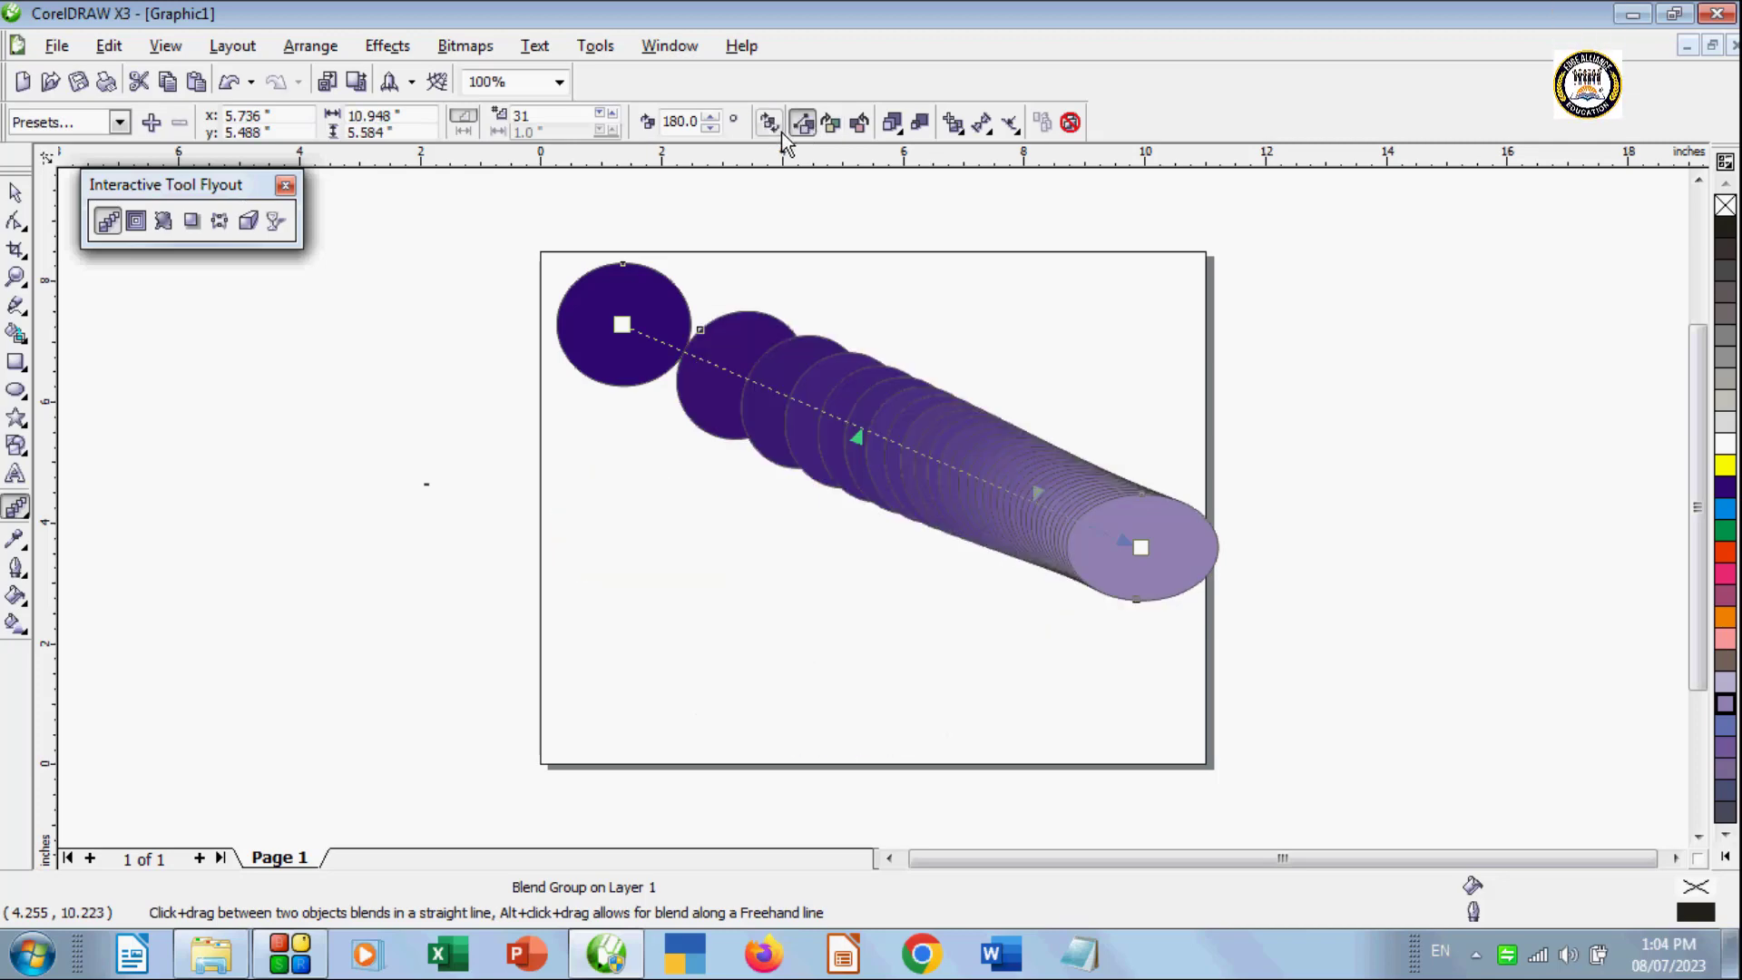
pyautogui.hotkey('ctrl', 'z')
pyautogui.hotkey('ctrl', 'z')
pyautogui.hotkey('ctrl', 'z')
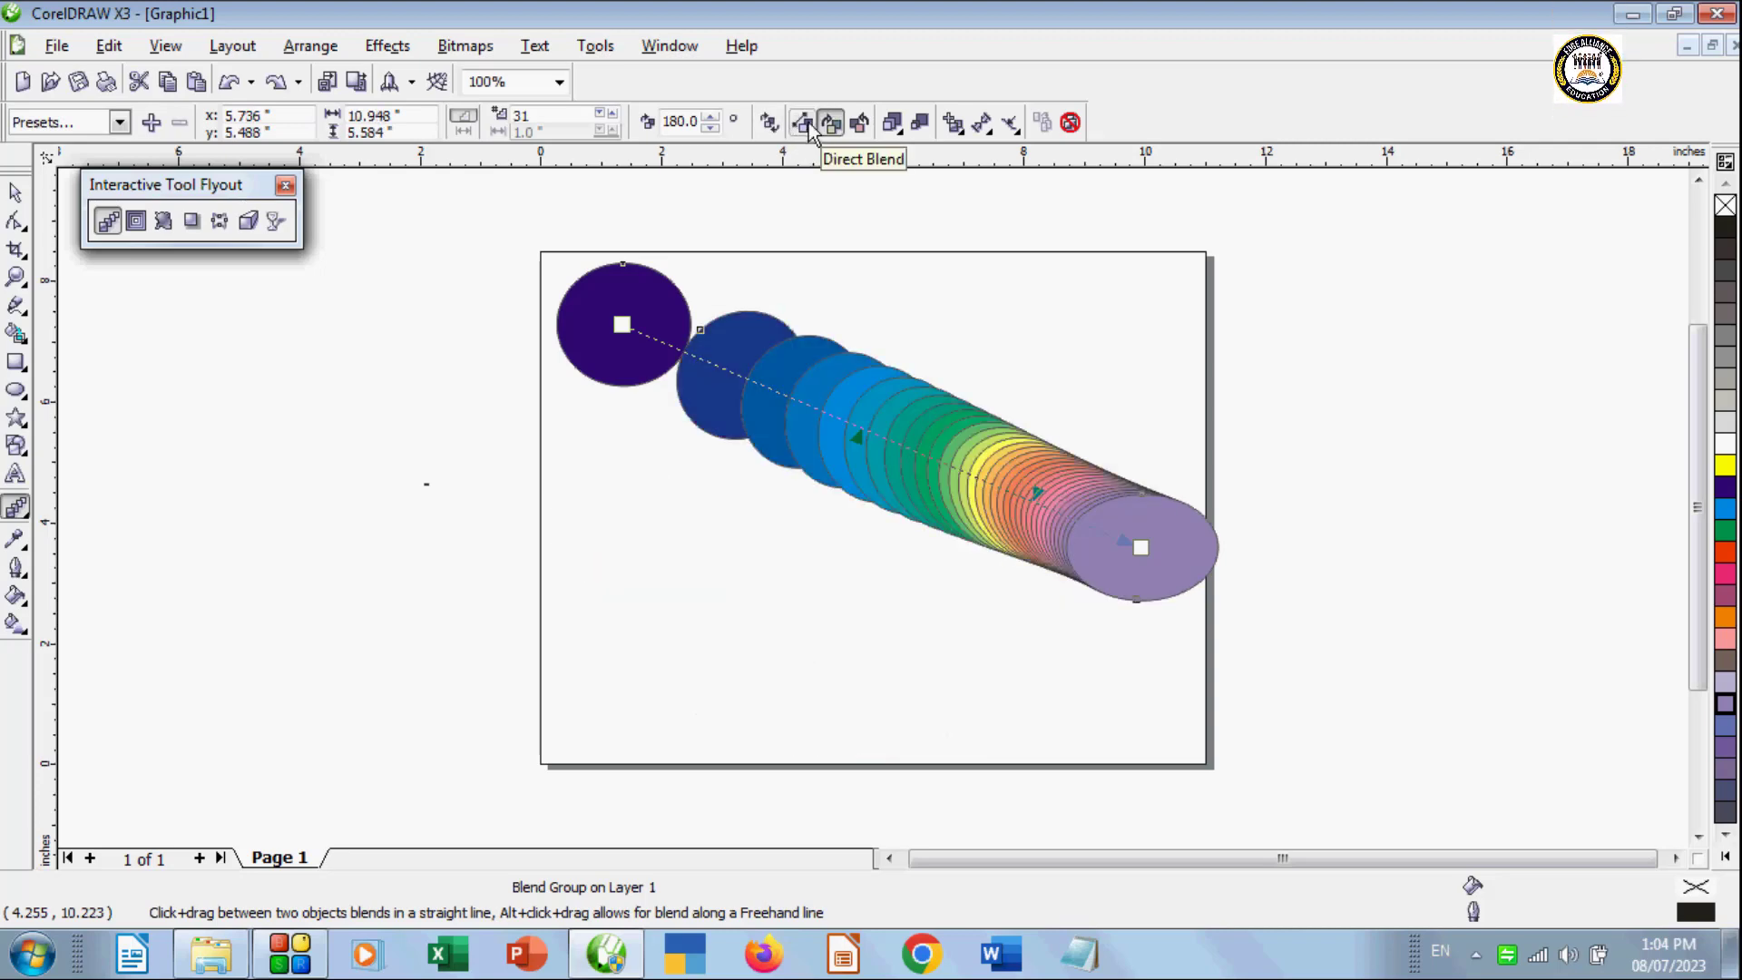
# Step: Try Direct Blend and Clockwise Blend on the ellipses, and finish with Counterclockwise Blend for the color progression
pyautogui.click(803, 123)
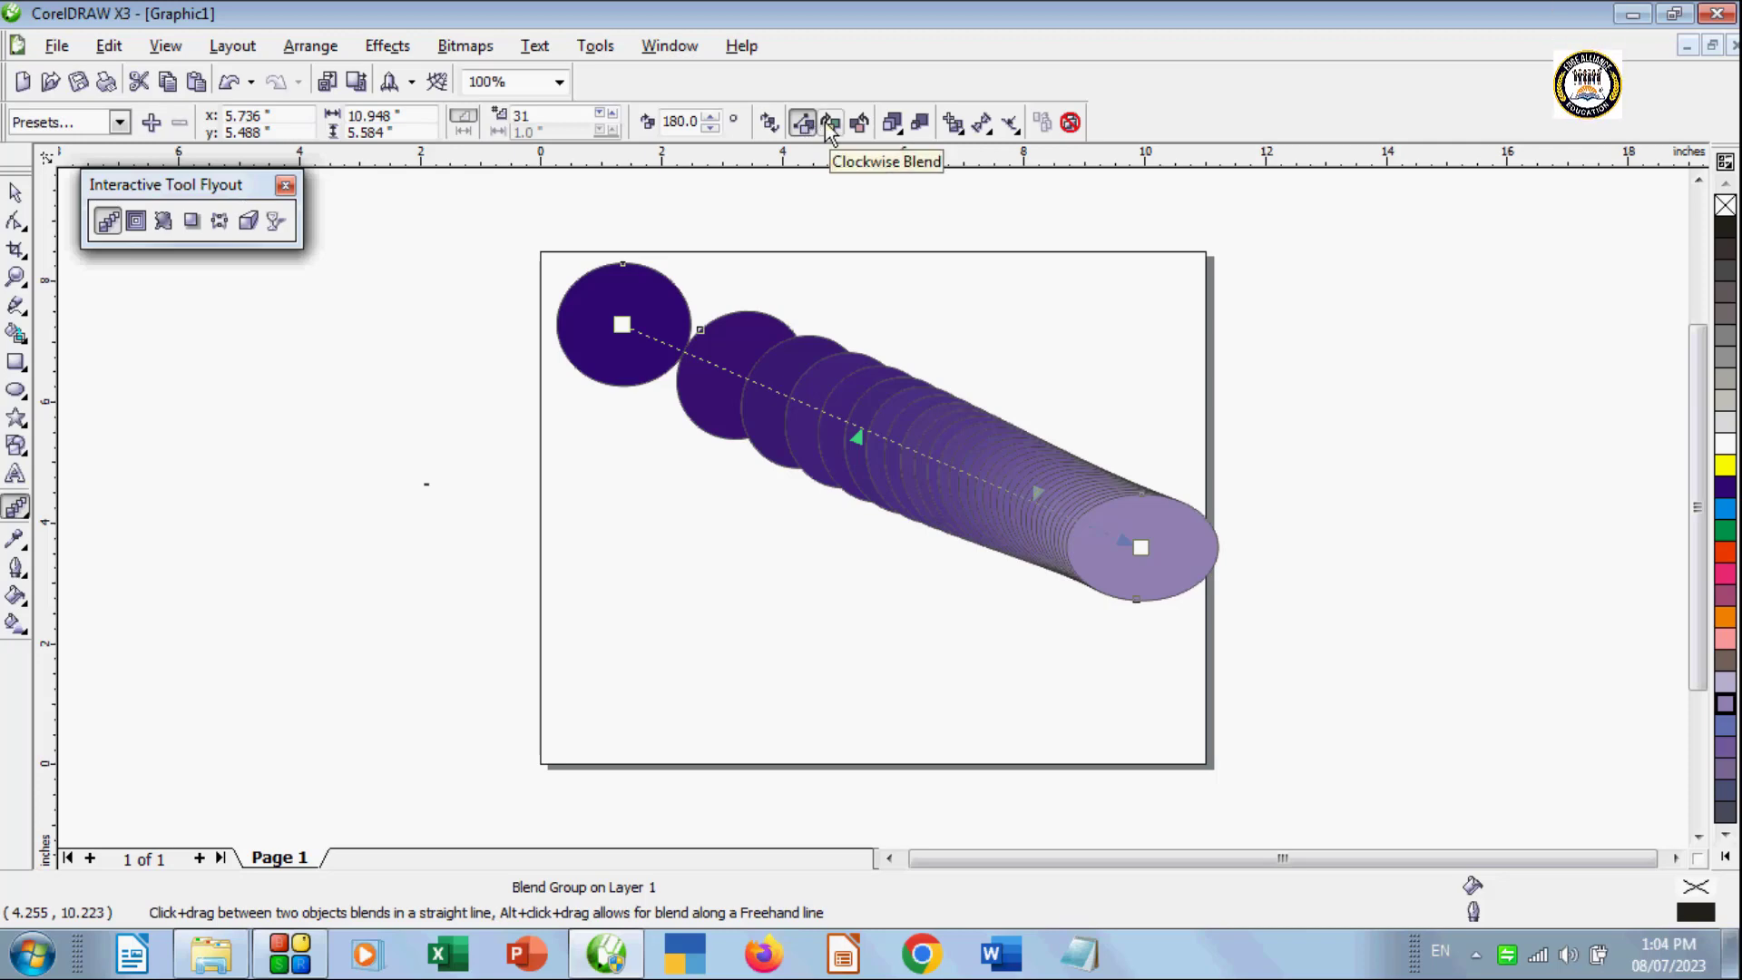
pyautogui.click(830, 123)
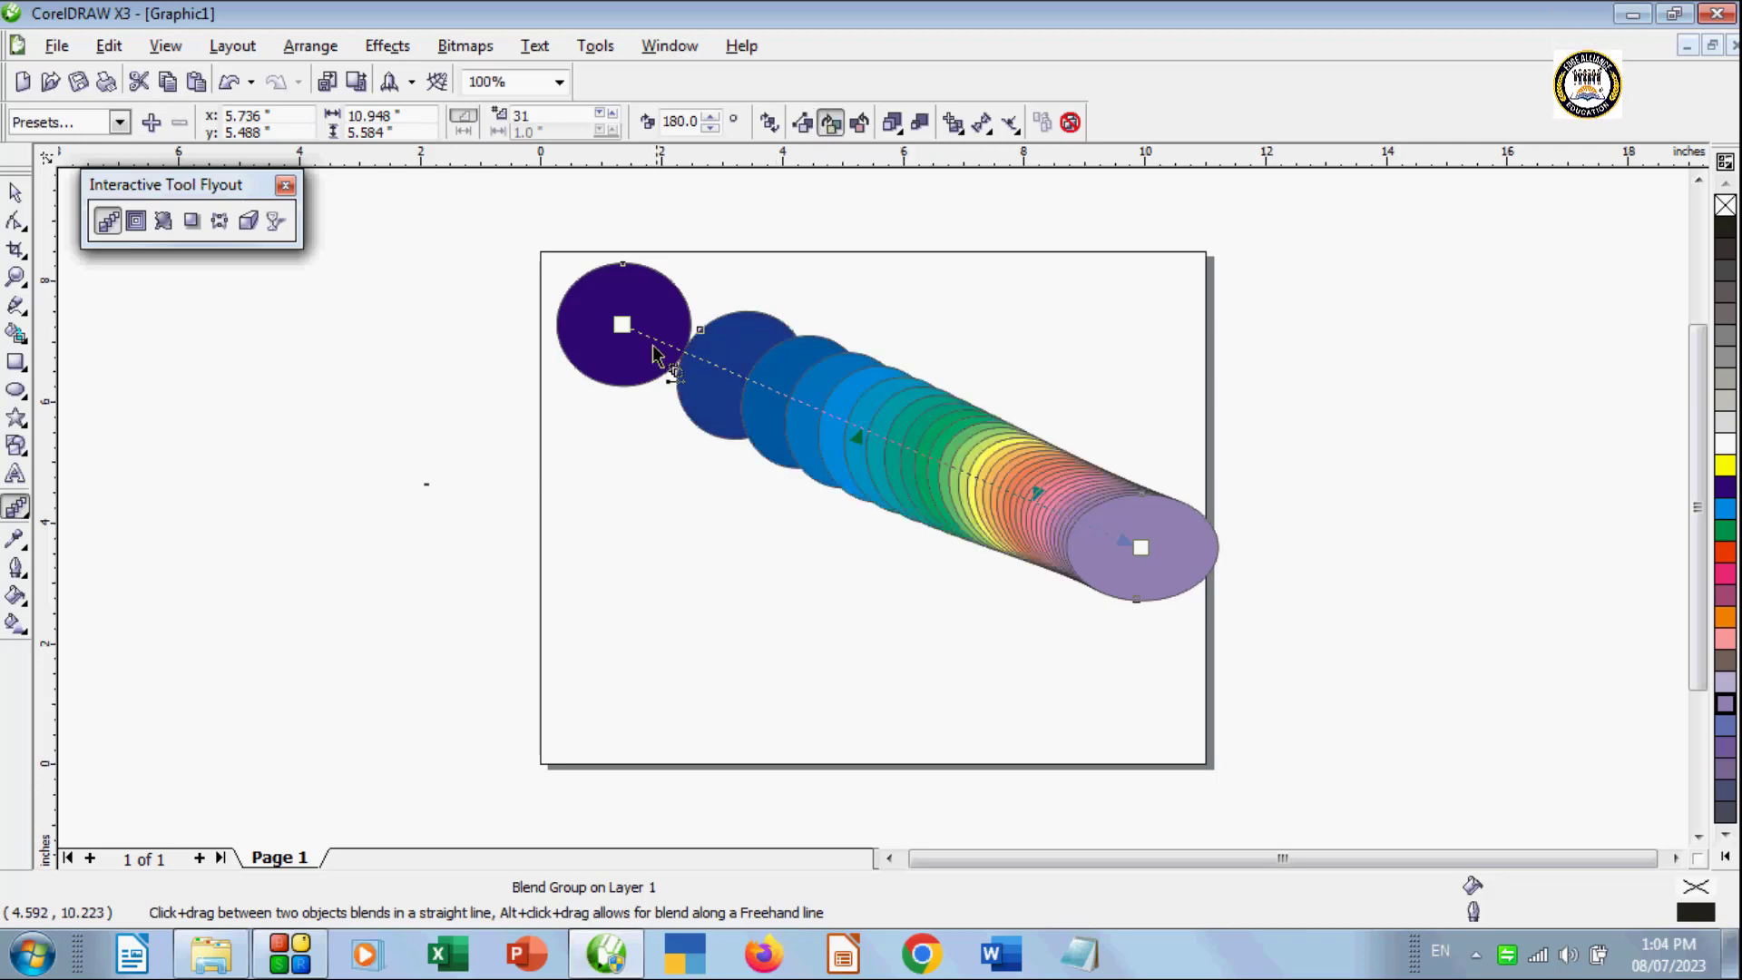
pyautogui.click(858, 125)
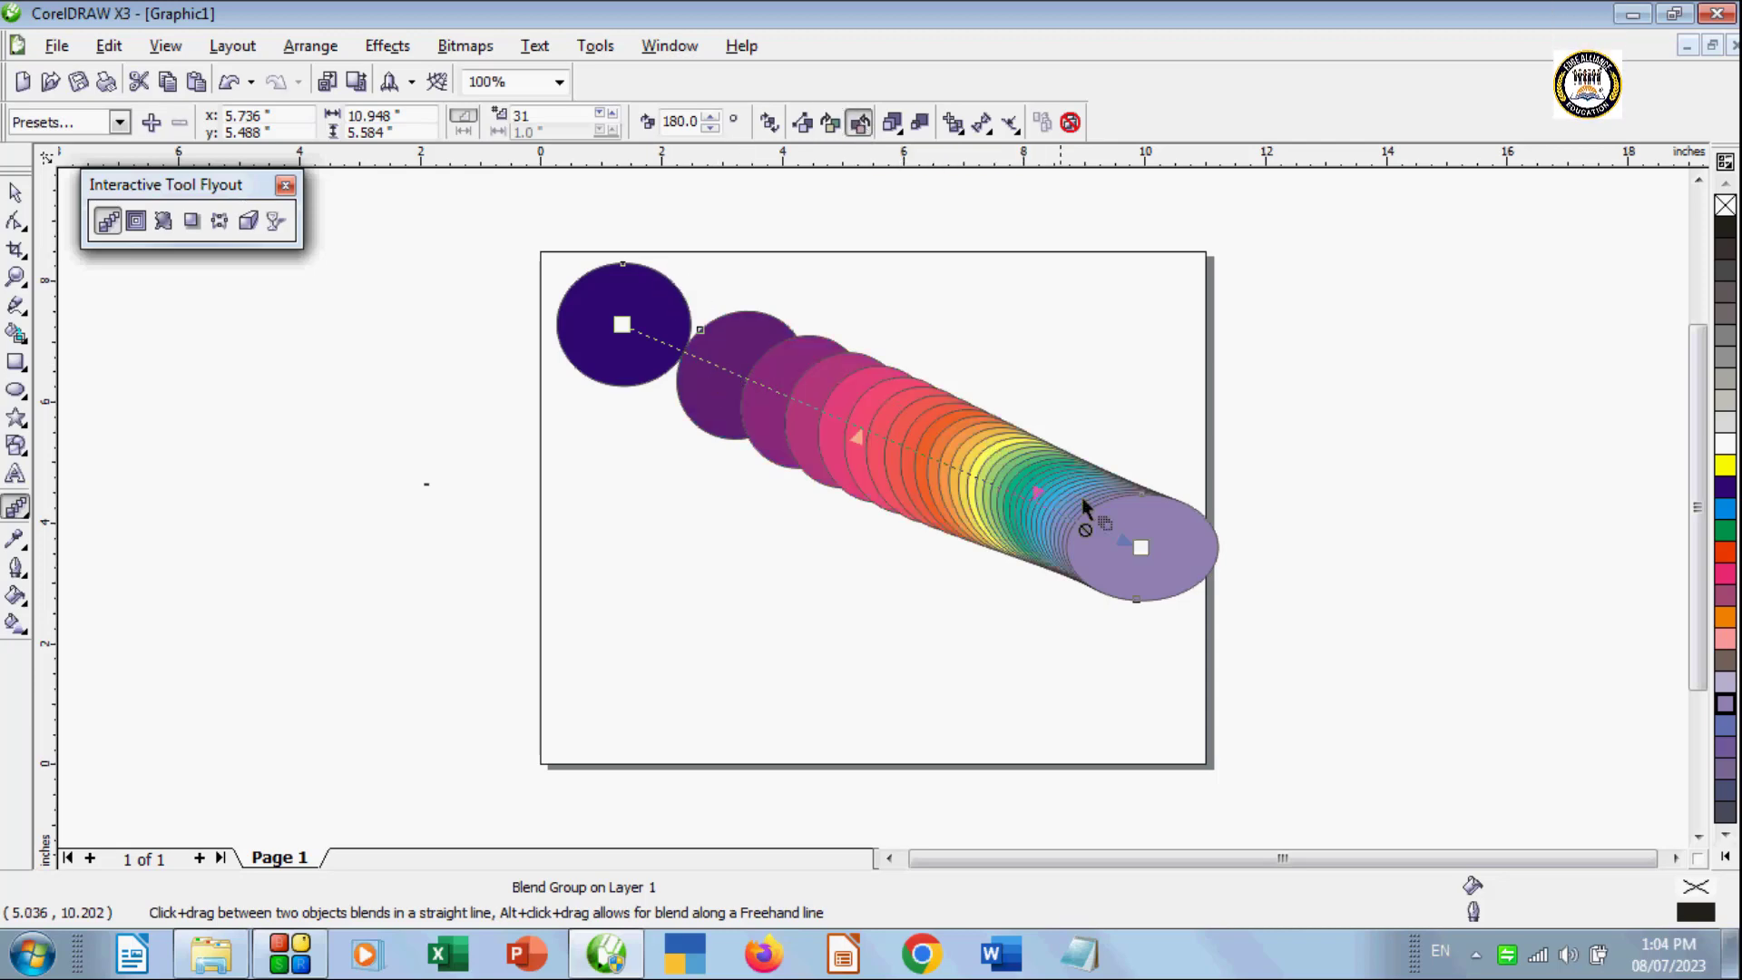
# Step: Bring the blend's object and color acceleration to just below the midpoint, with the two sliders linked
pyautogui.click(891, 127)
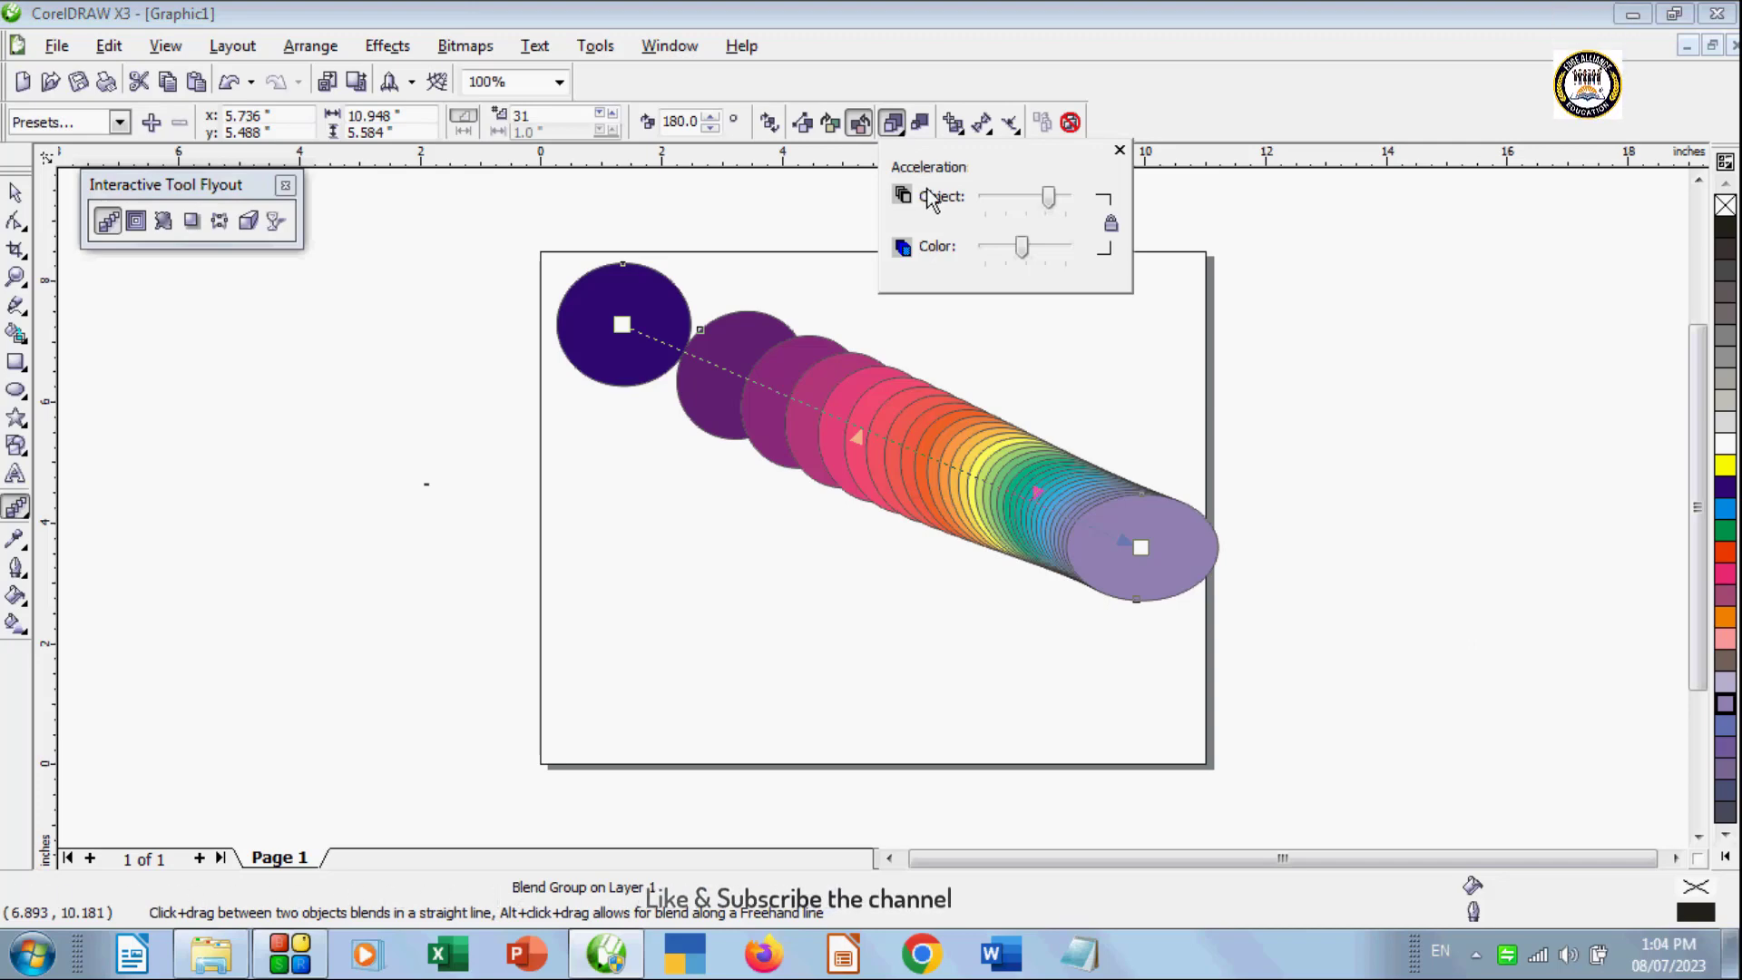
pyautogui.moveTo(993, 208); pyautogui.dragTo(1021, 248)
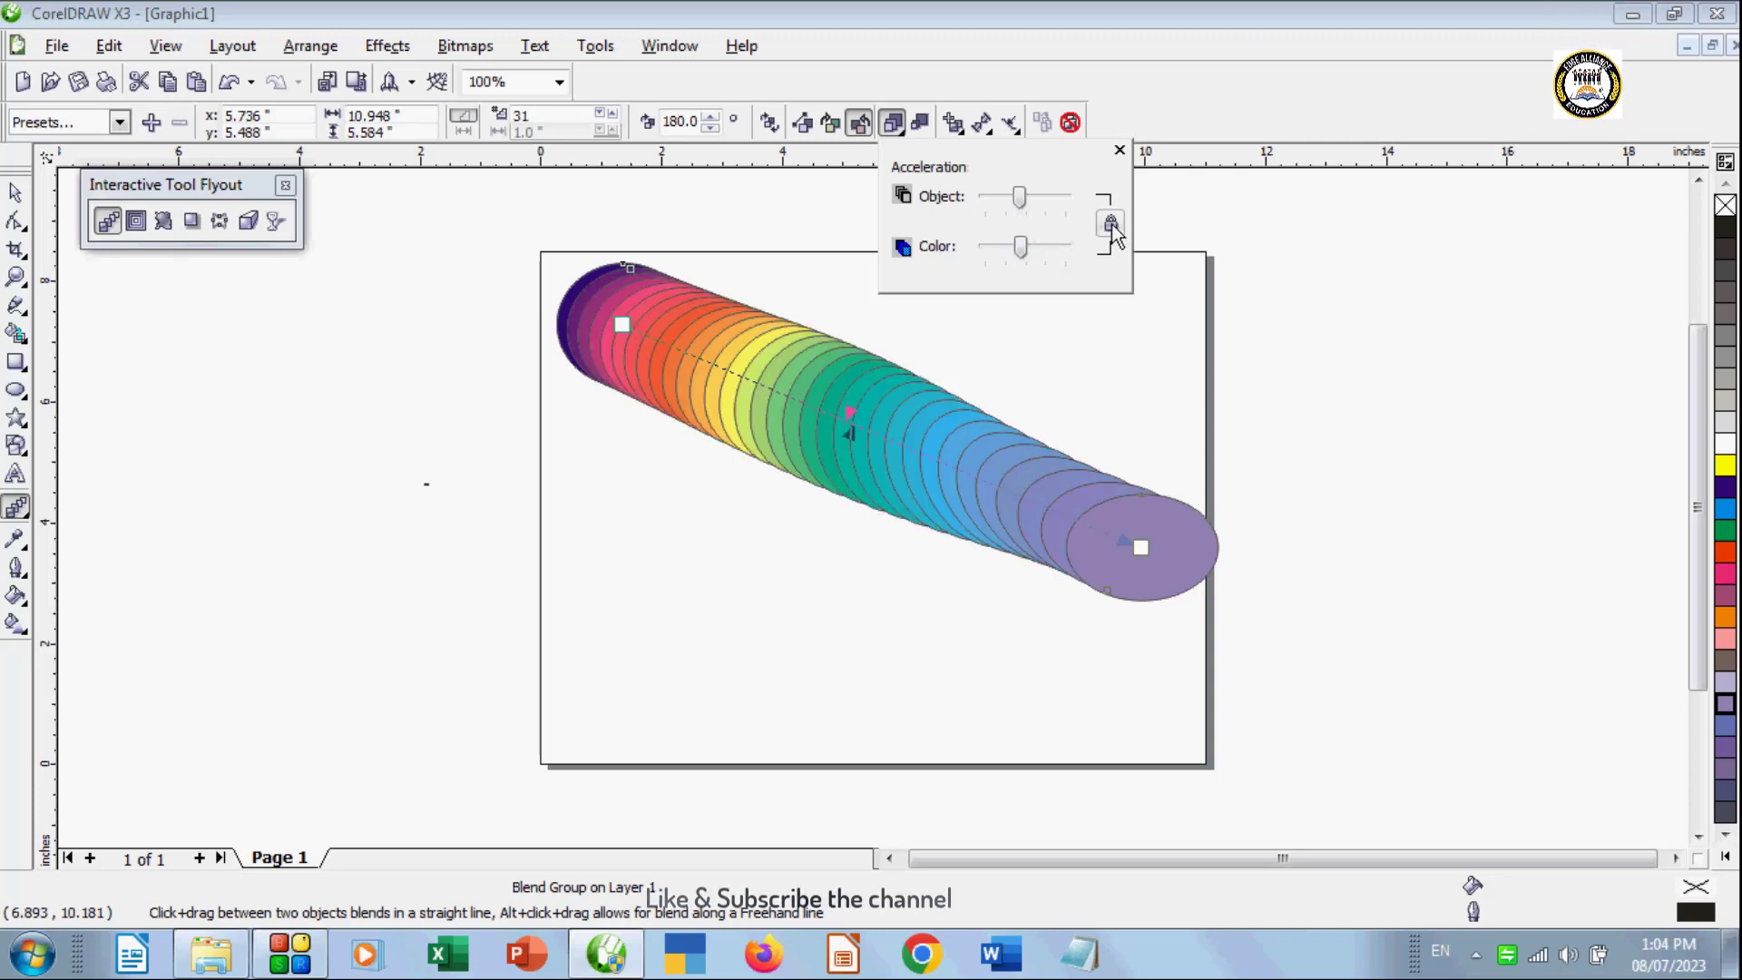
pyautogui.click(1111, 224)
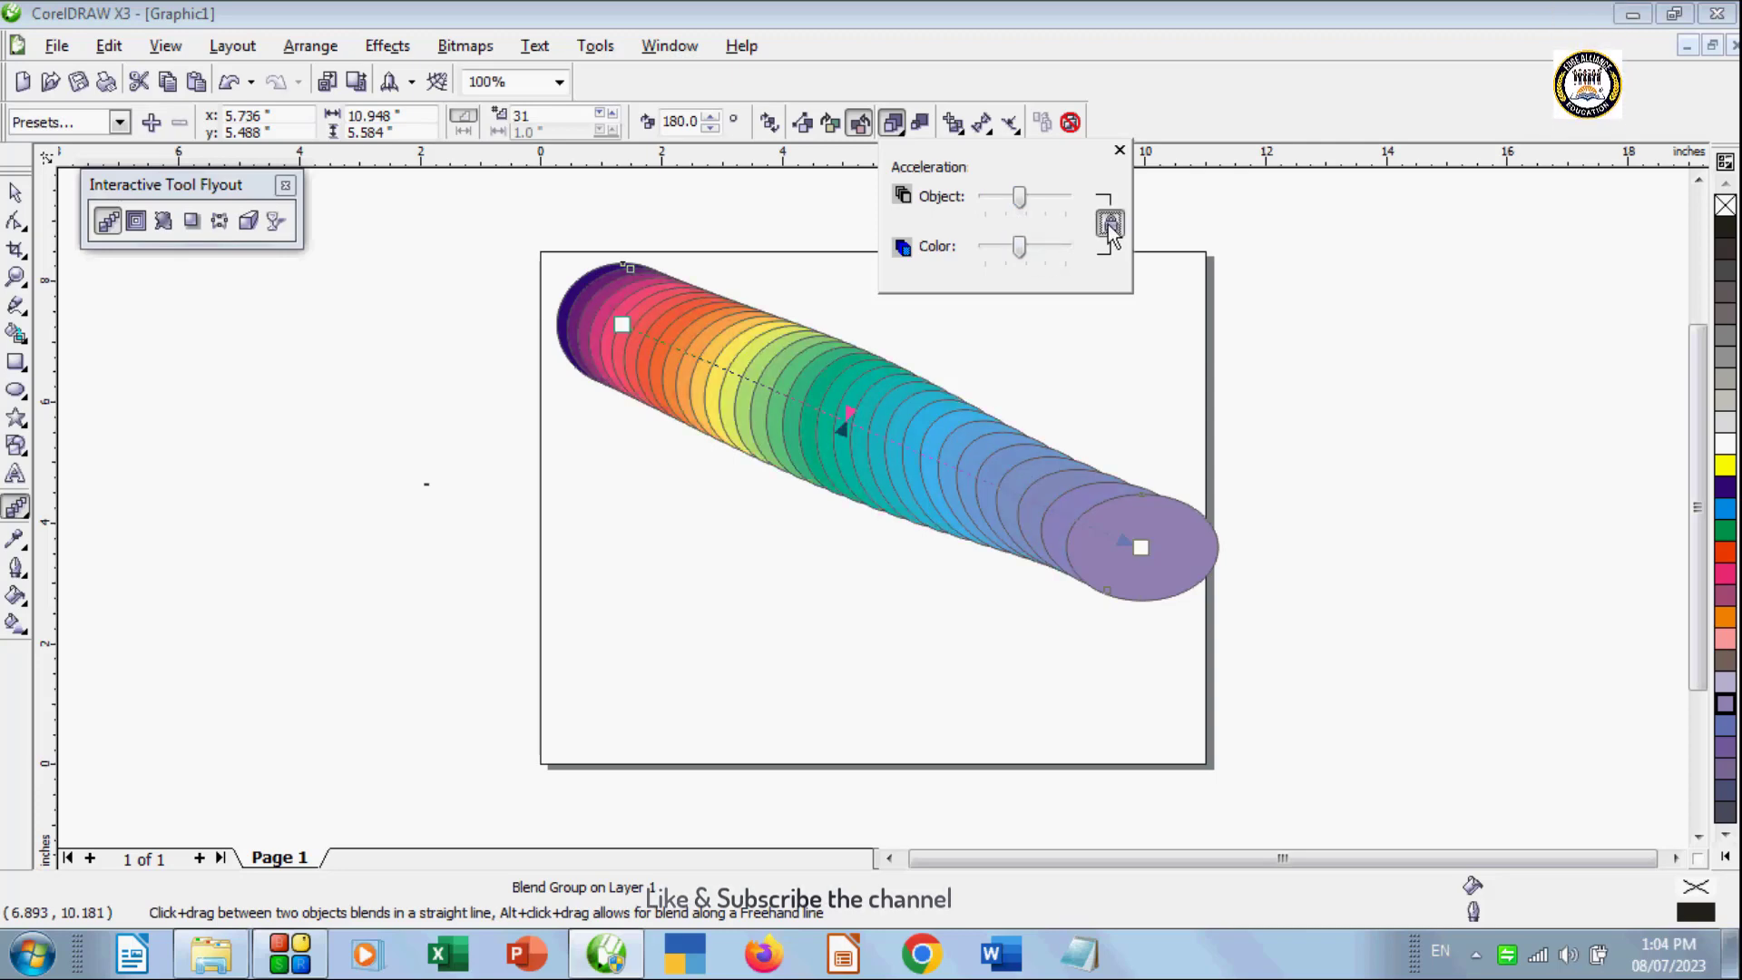
pyautogui.moveTo(1019, 247)
pyautogui.mouseDown()
pyautogui.moveTo(1046, 248)
pyautogui.moveTo(987, 247)
pyautogui.moveTo(1015, 202)
pyautogui.moveTo(1016, 246)
pyautogui.mouseUp()
pyautogui.click(1107, 221)
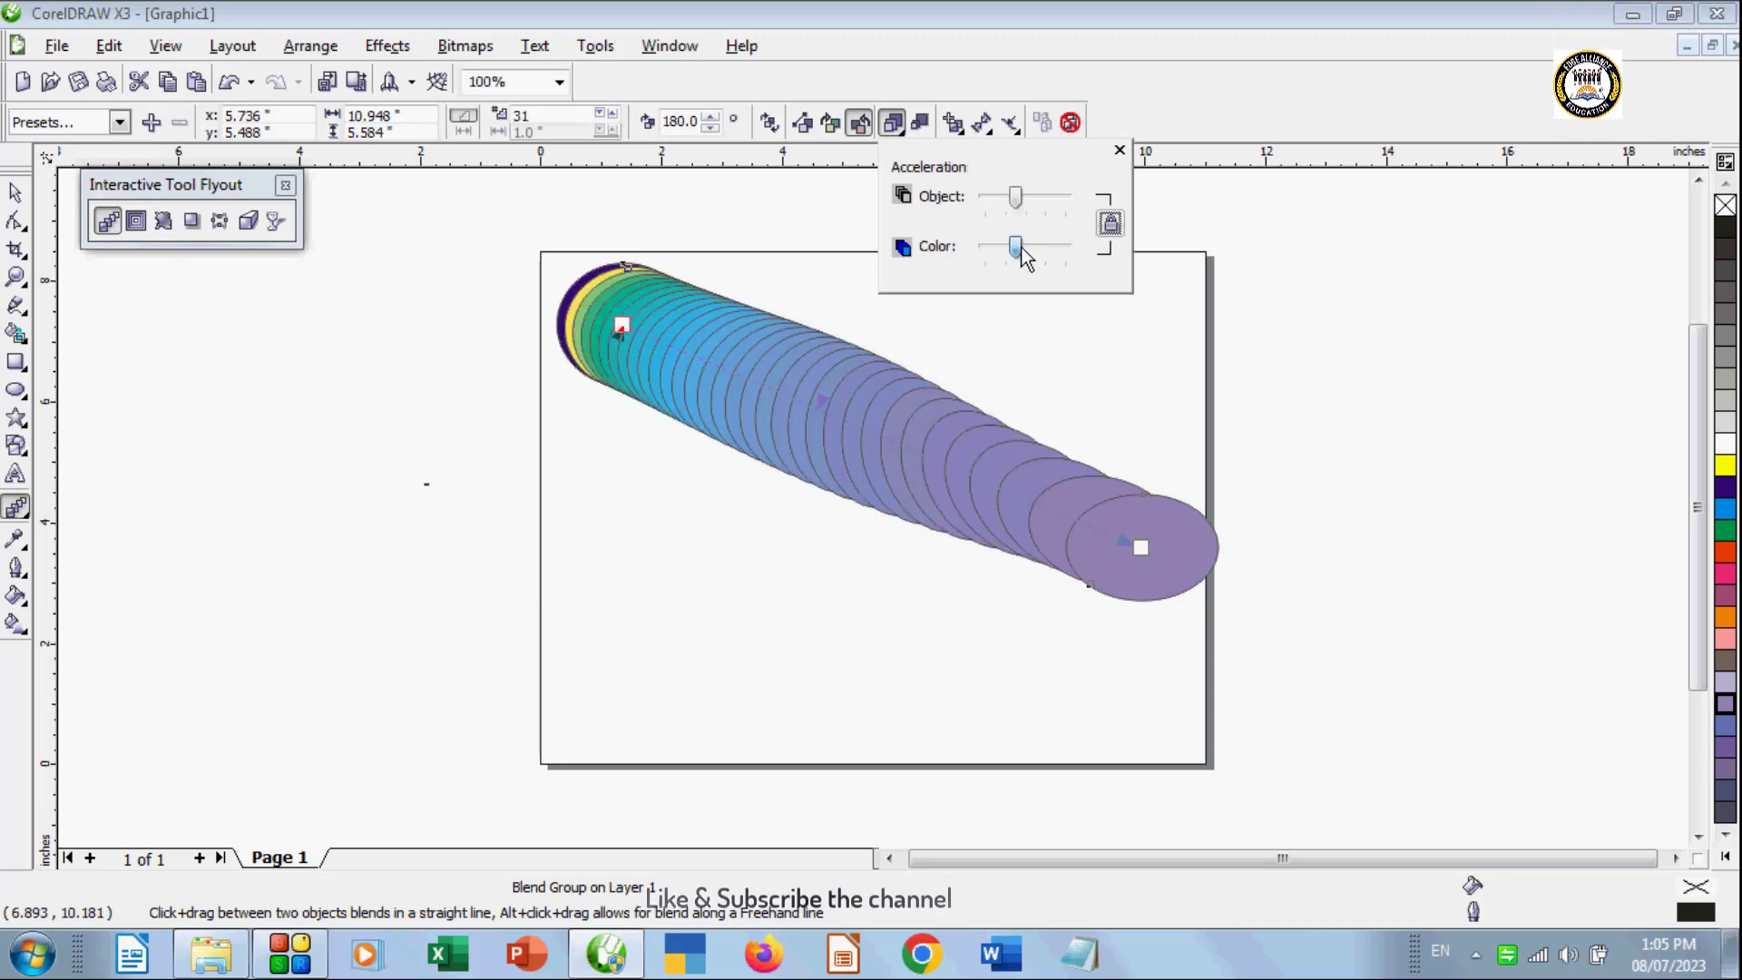
pyautogui.click(1120, 152)
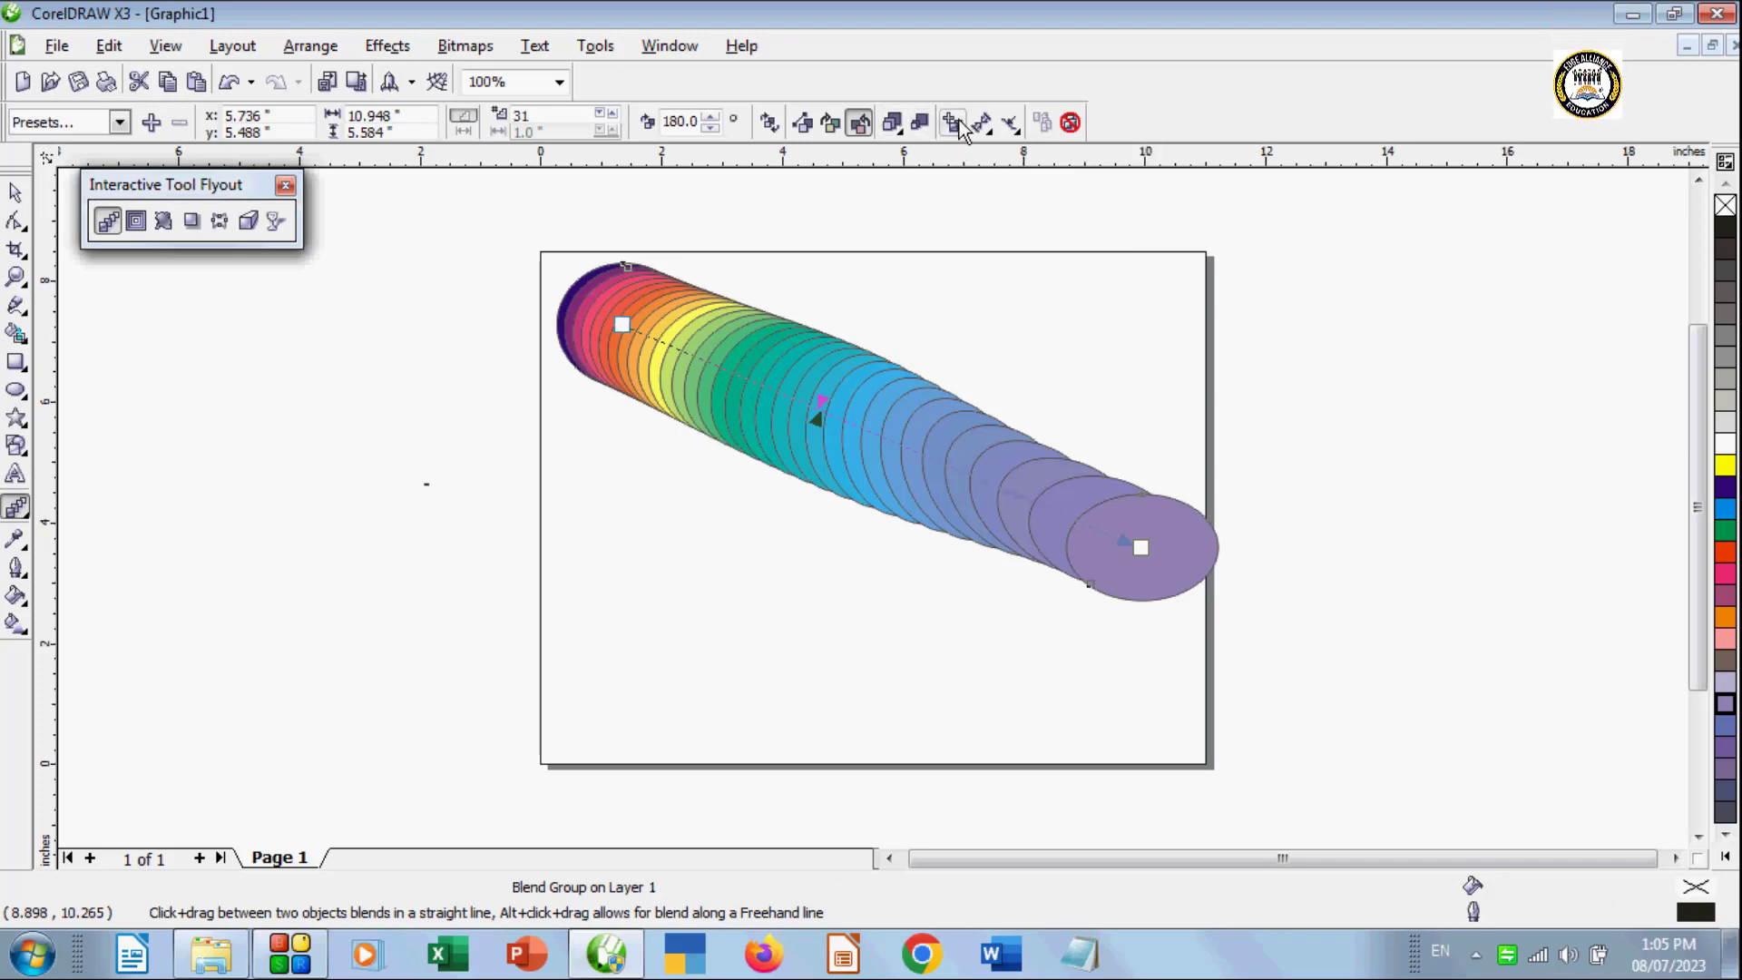
# Step: Split the blend at an intermediate blue ellipse near its middle and adjust the acceleration of the second section
pyautogui.click(953, 124)
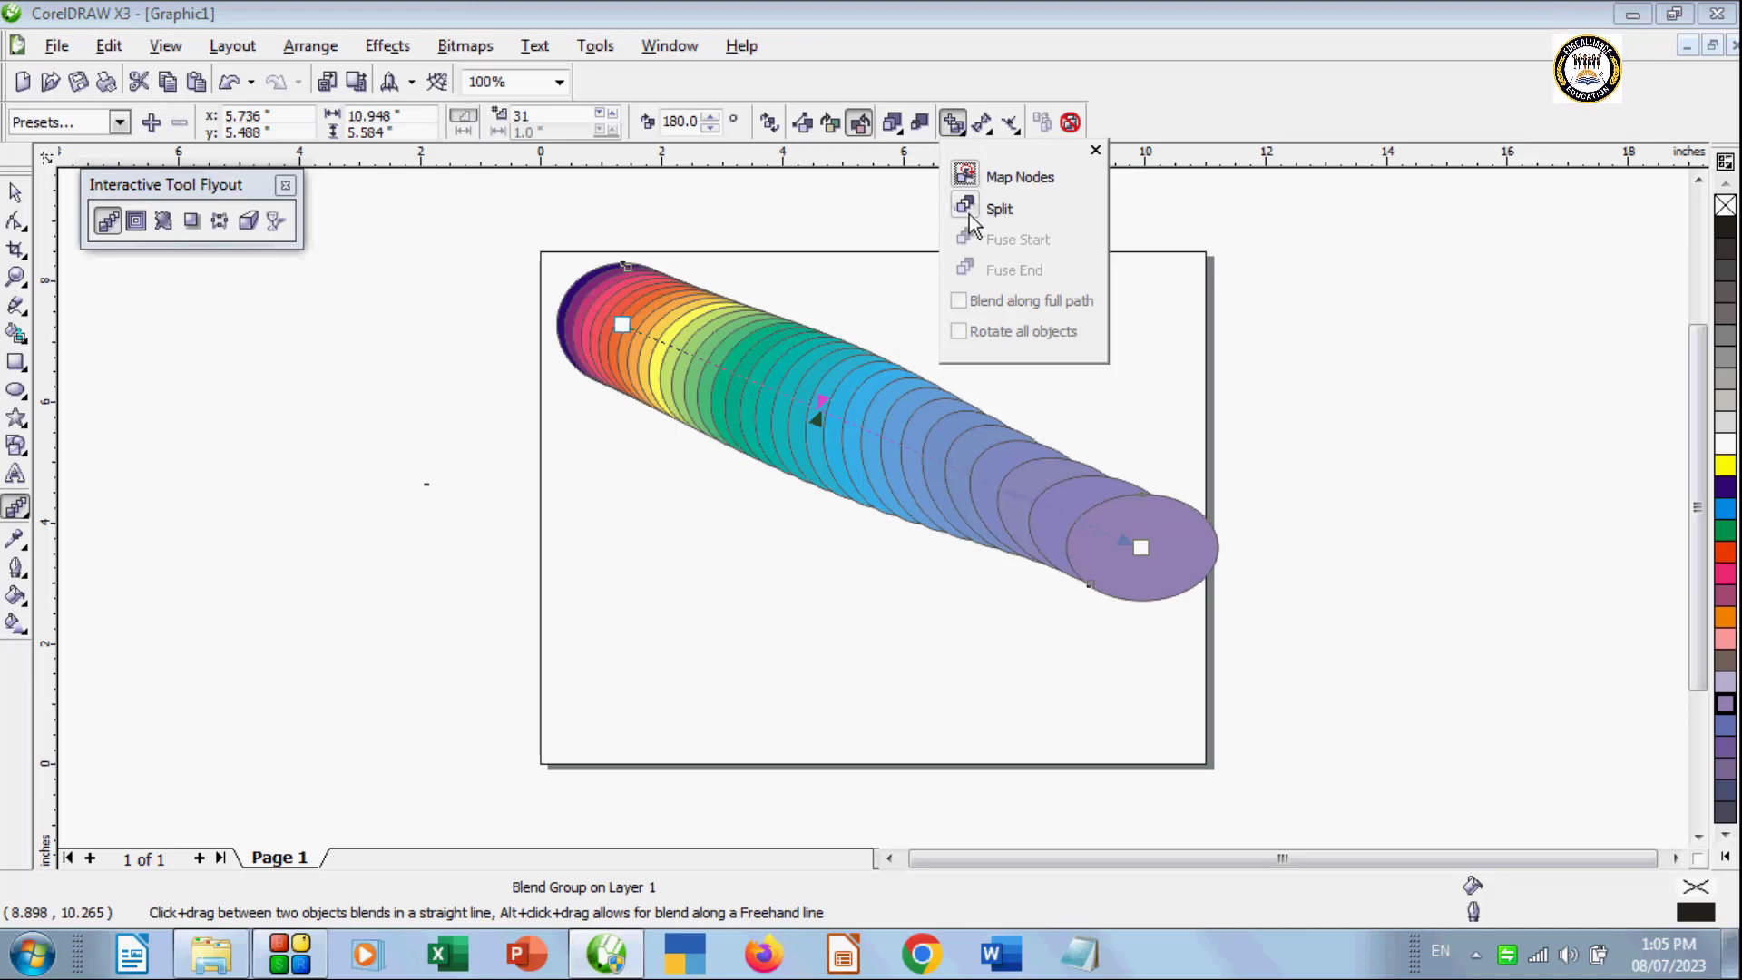
pyautogui.click(998, 210)
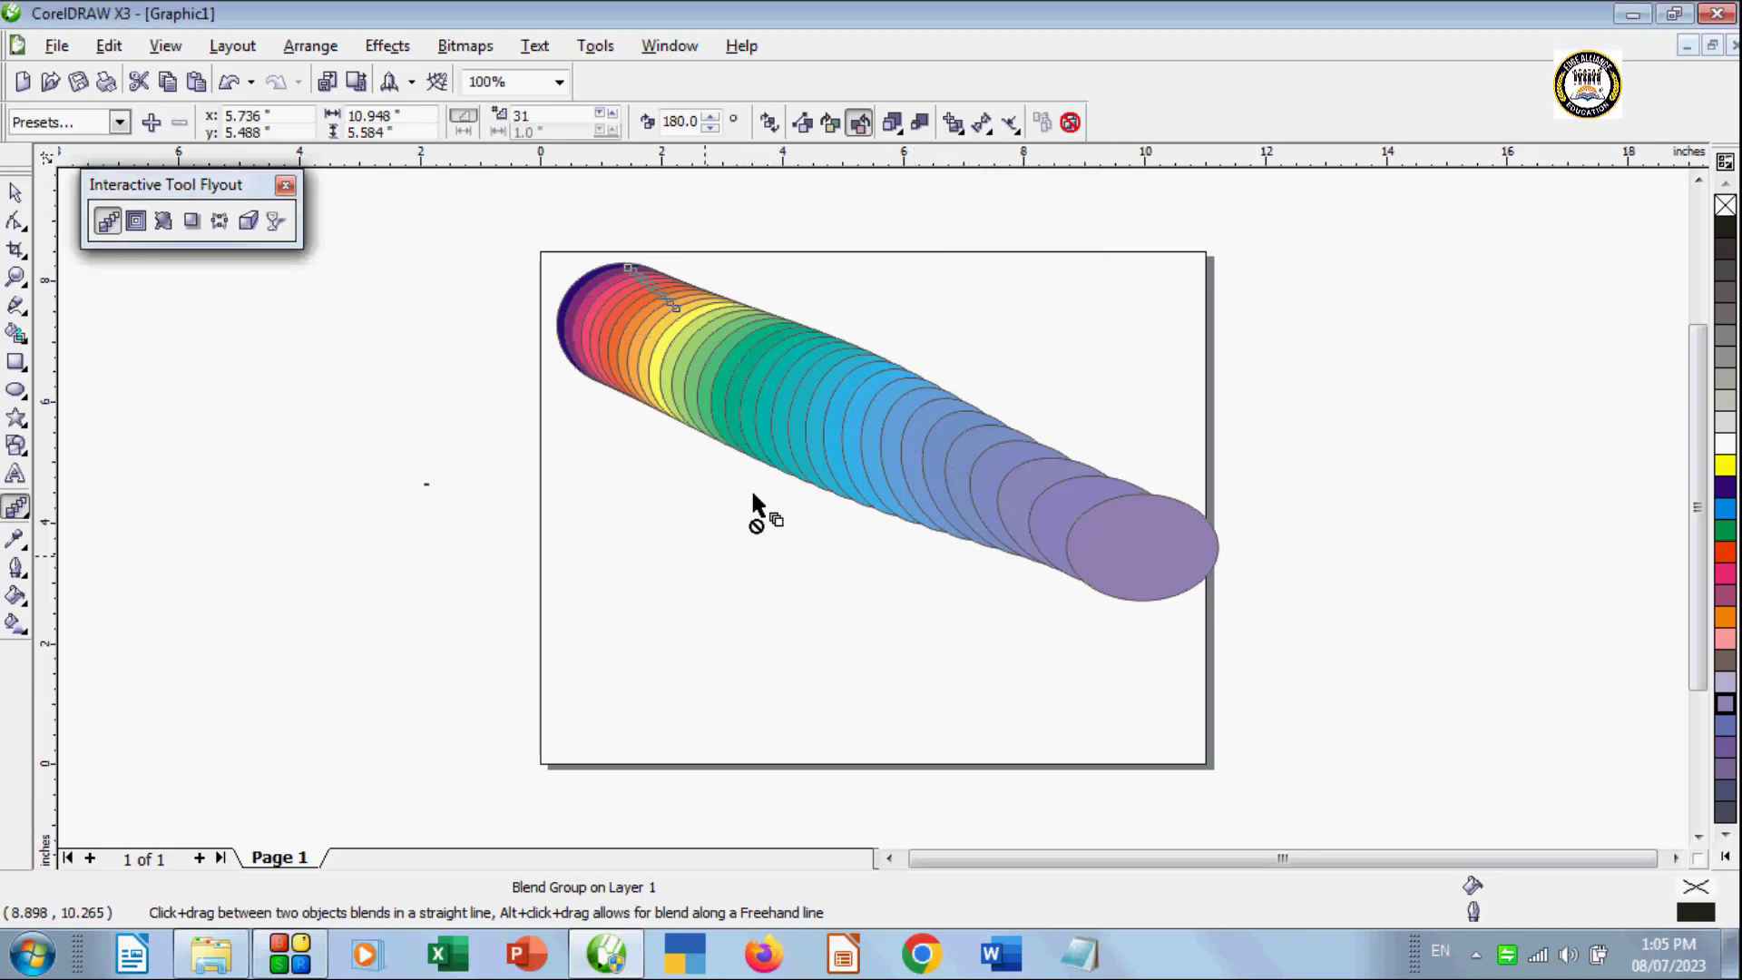
pyautogui.click(870, 428)
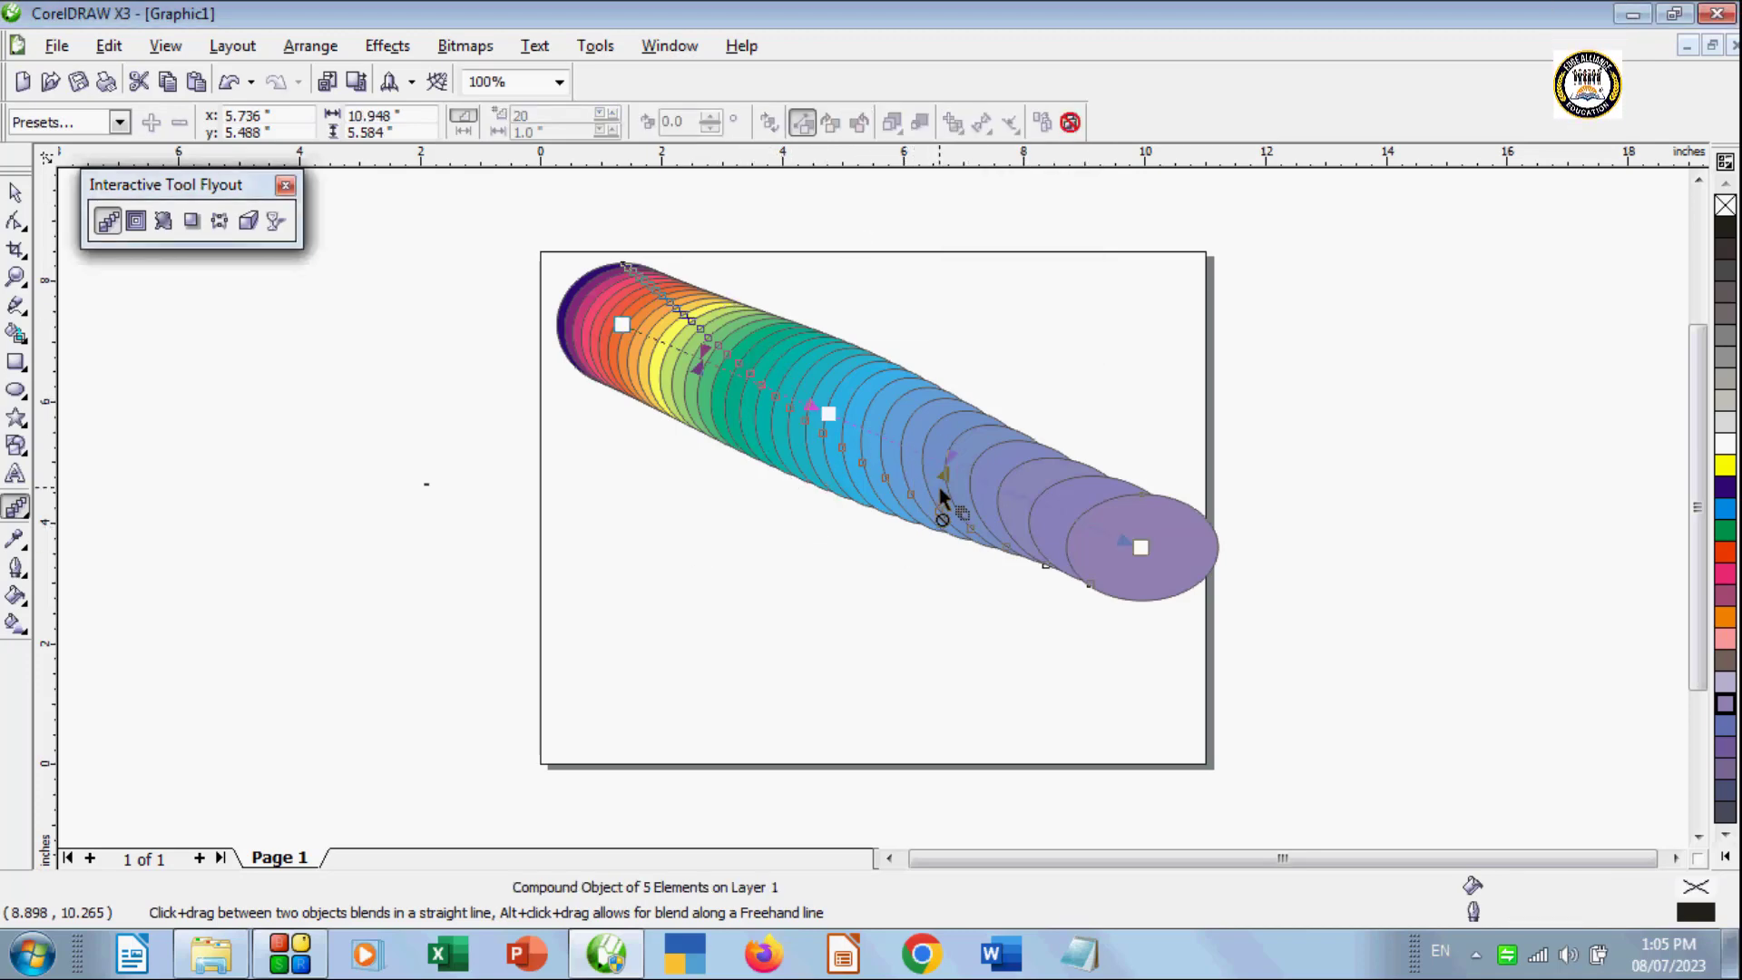
pyautogui.moveTo(941, 474); pyautogui.dragTo(910, 499)
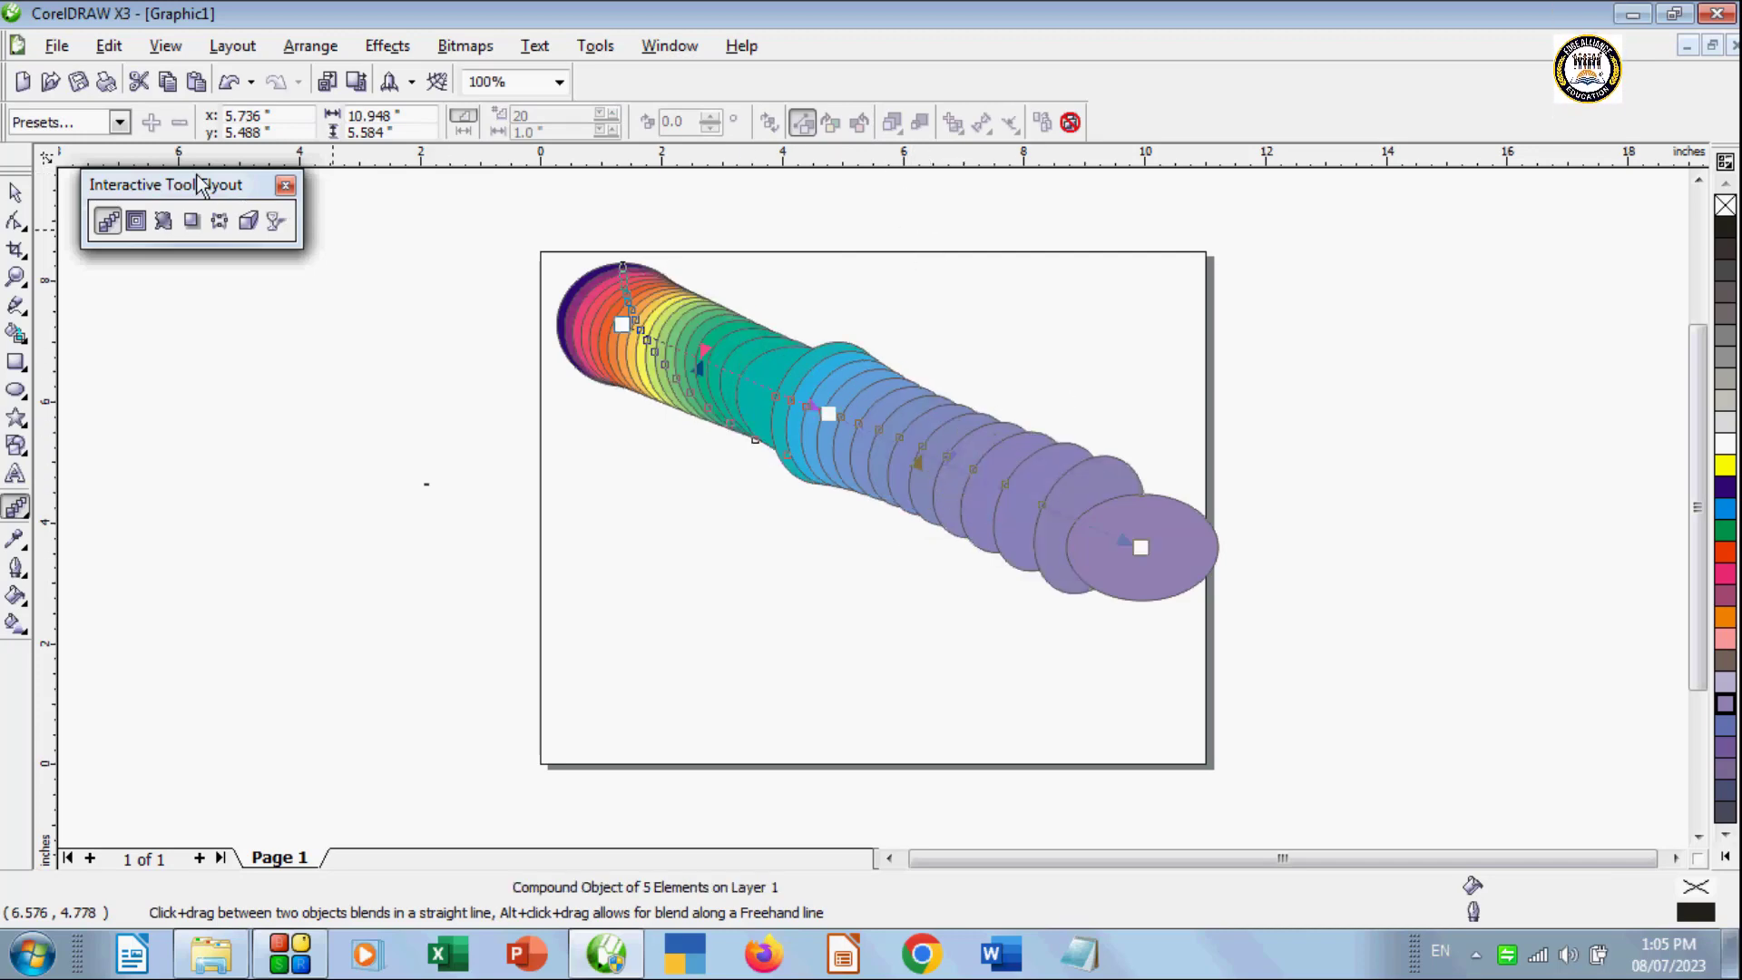
# Step: Move the blend's middle control ellipse down to about x 3.64, y 3.05 inches, bending the blend into an L shape
pyautogui.click(13, 193)
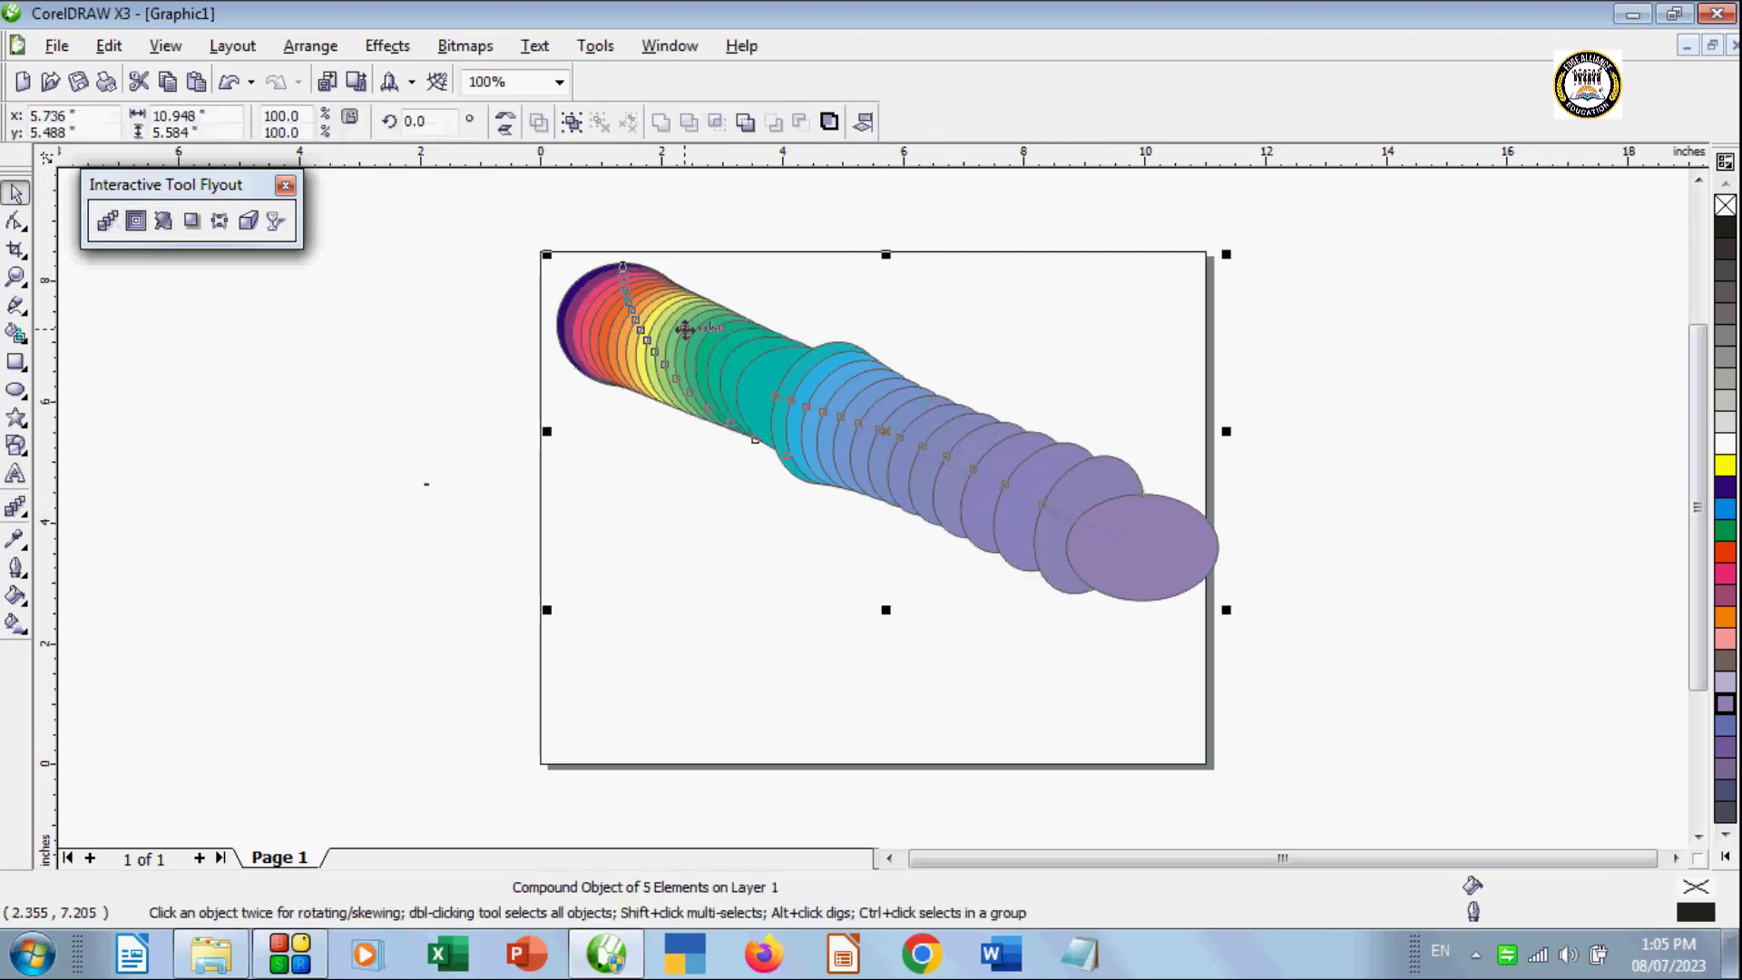
pyautogui.click(107, 221)
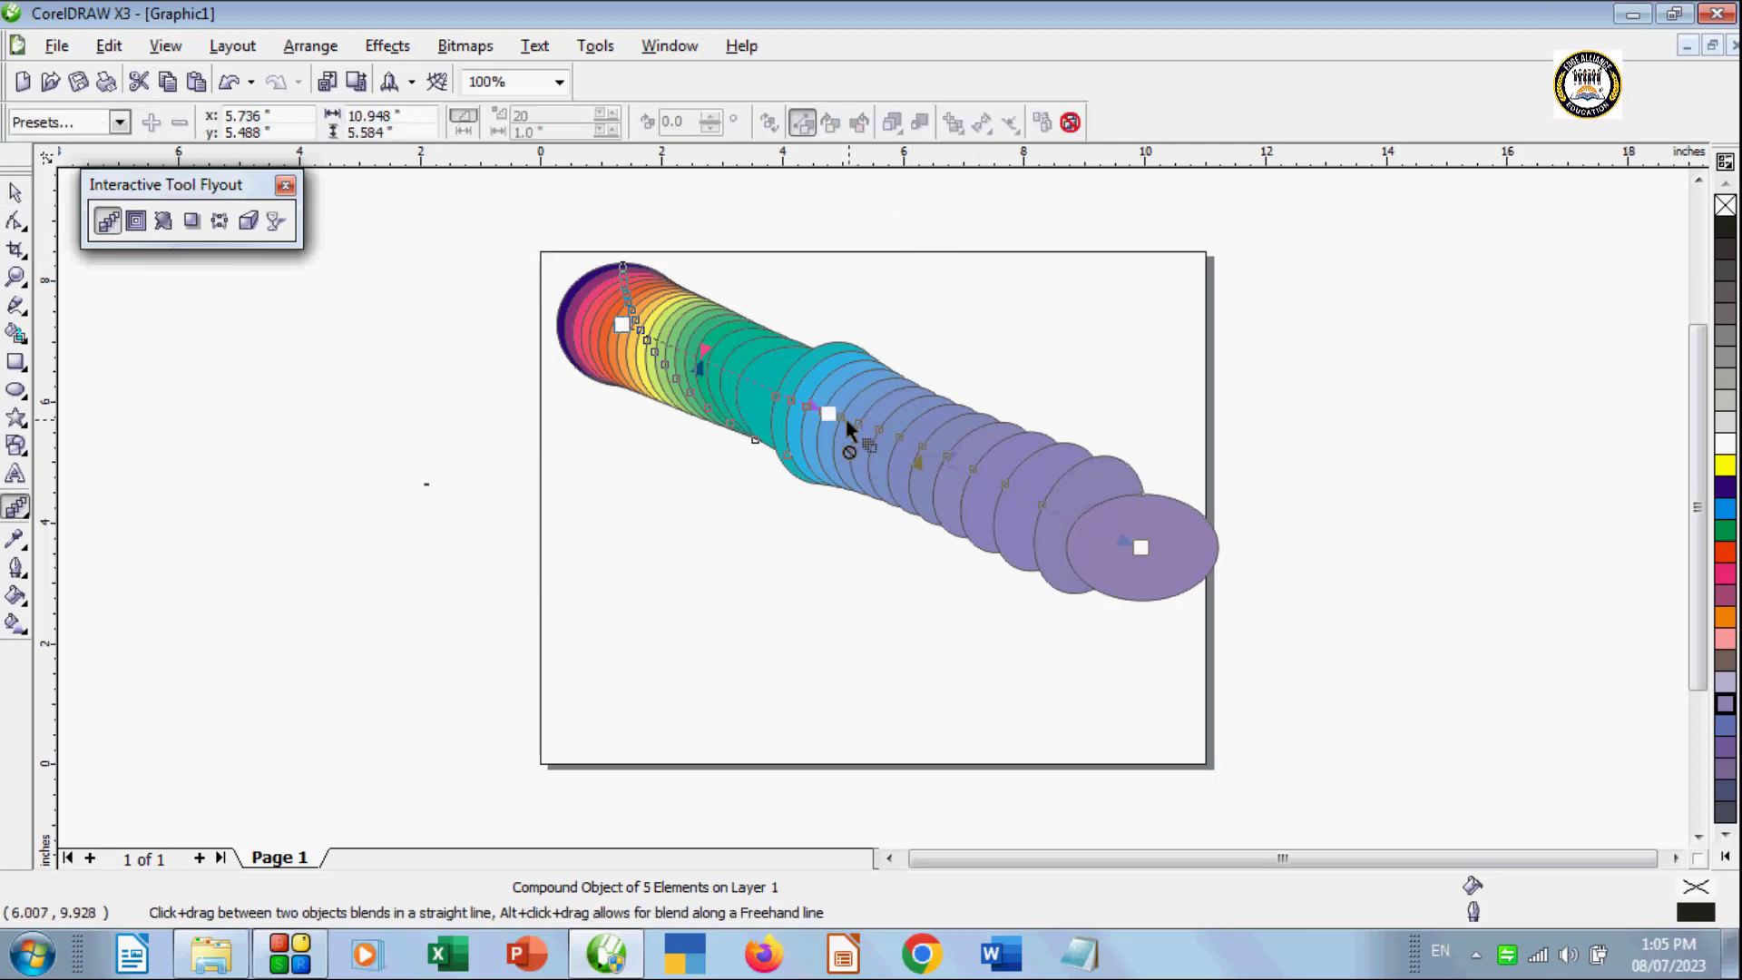
pyautogui.moveTo(846, 422); pyautogui.dragTo(814, 487)
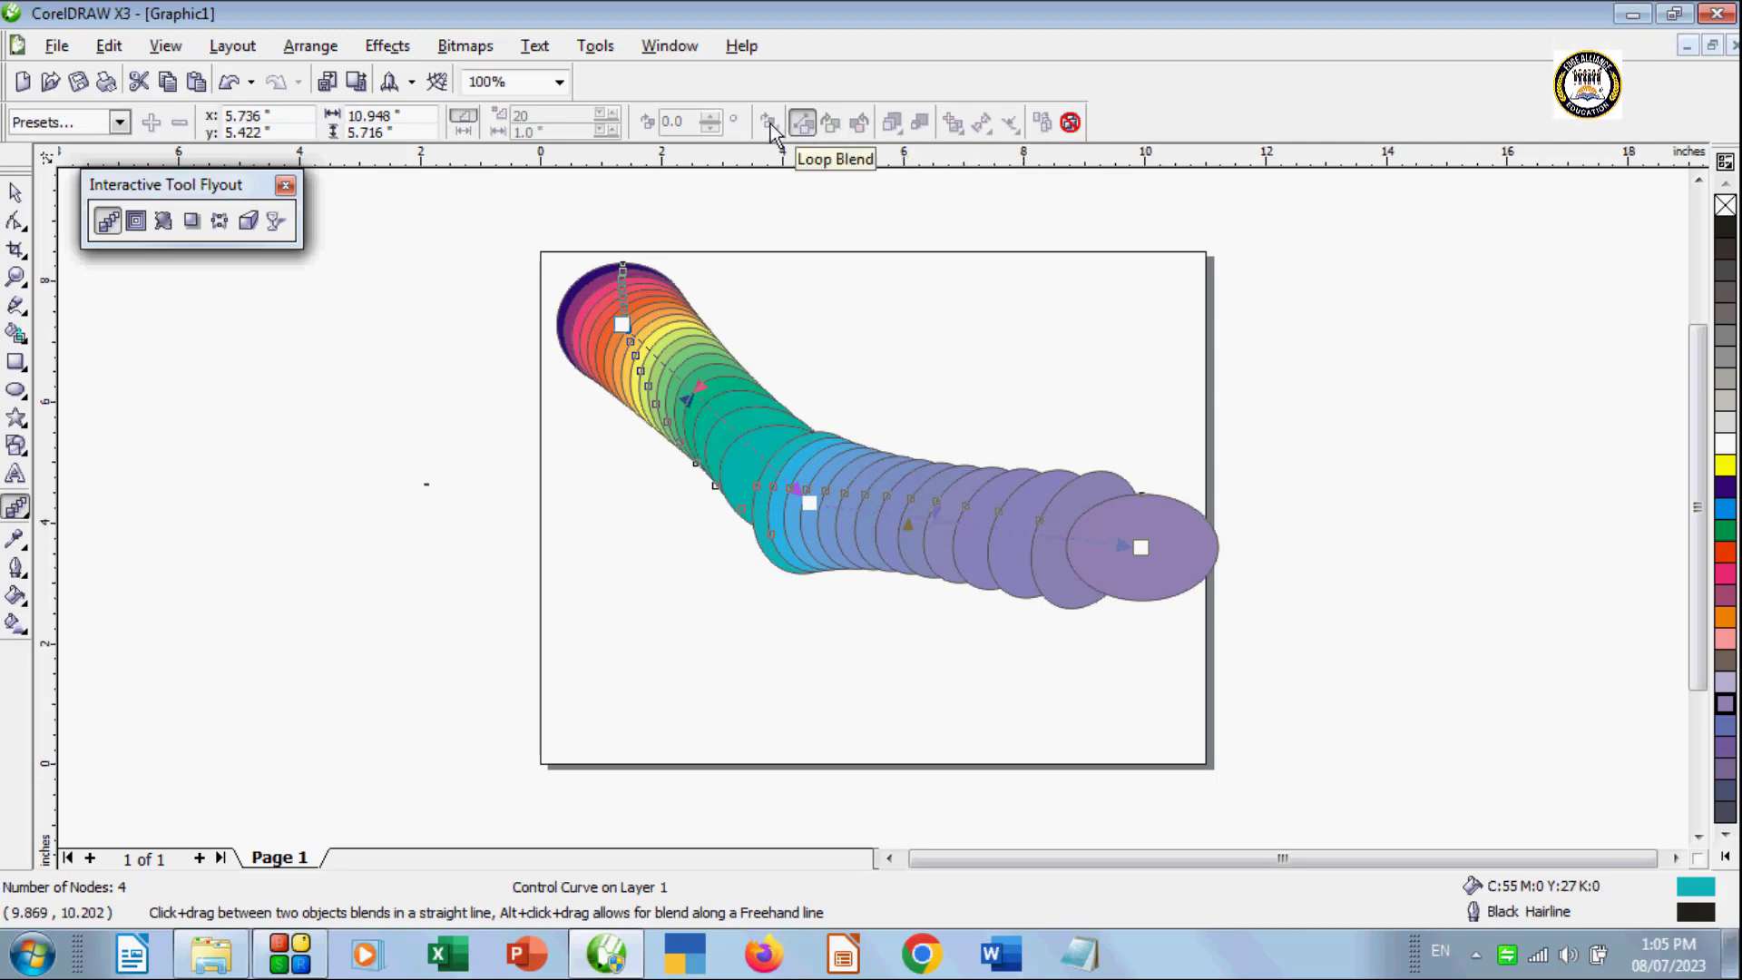
pyautogui.moveTo(808, 502); pyautogui.dragTo(760, 579)
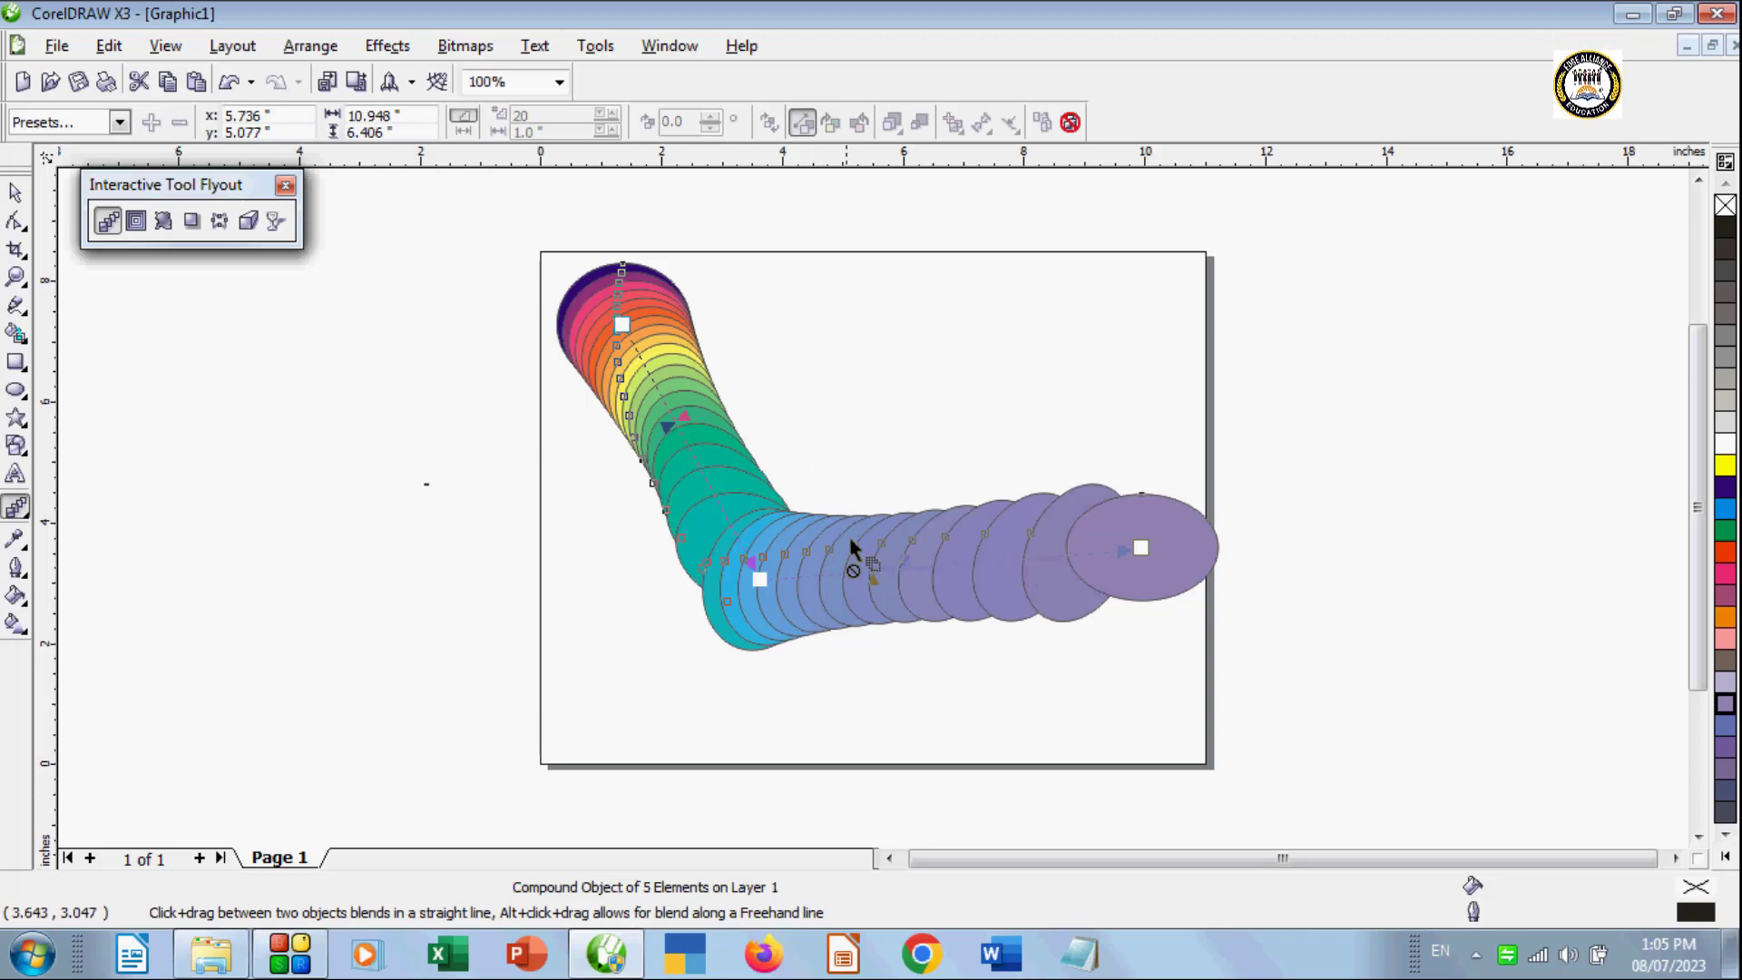
# Step: Clear the blend and delete the three remaining ellipses from the page
pyautogui.click(1070, 123)
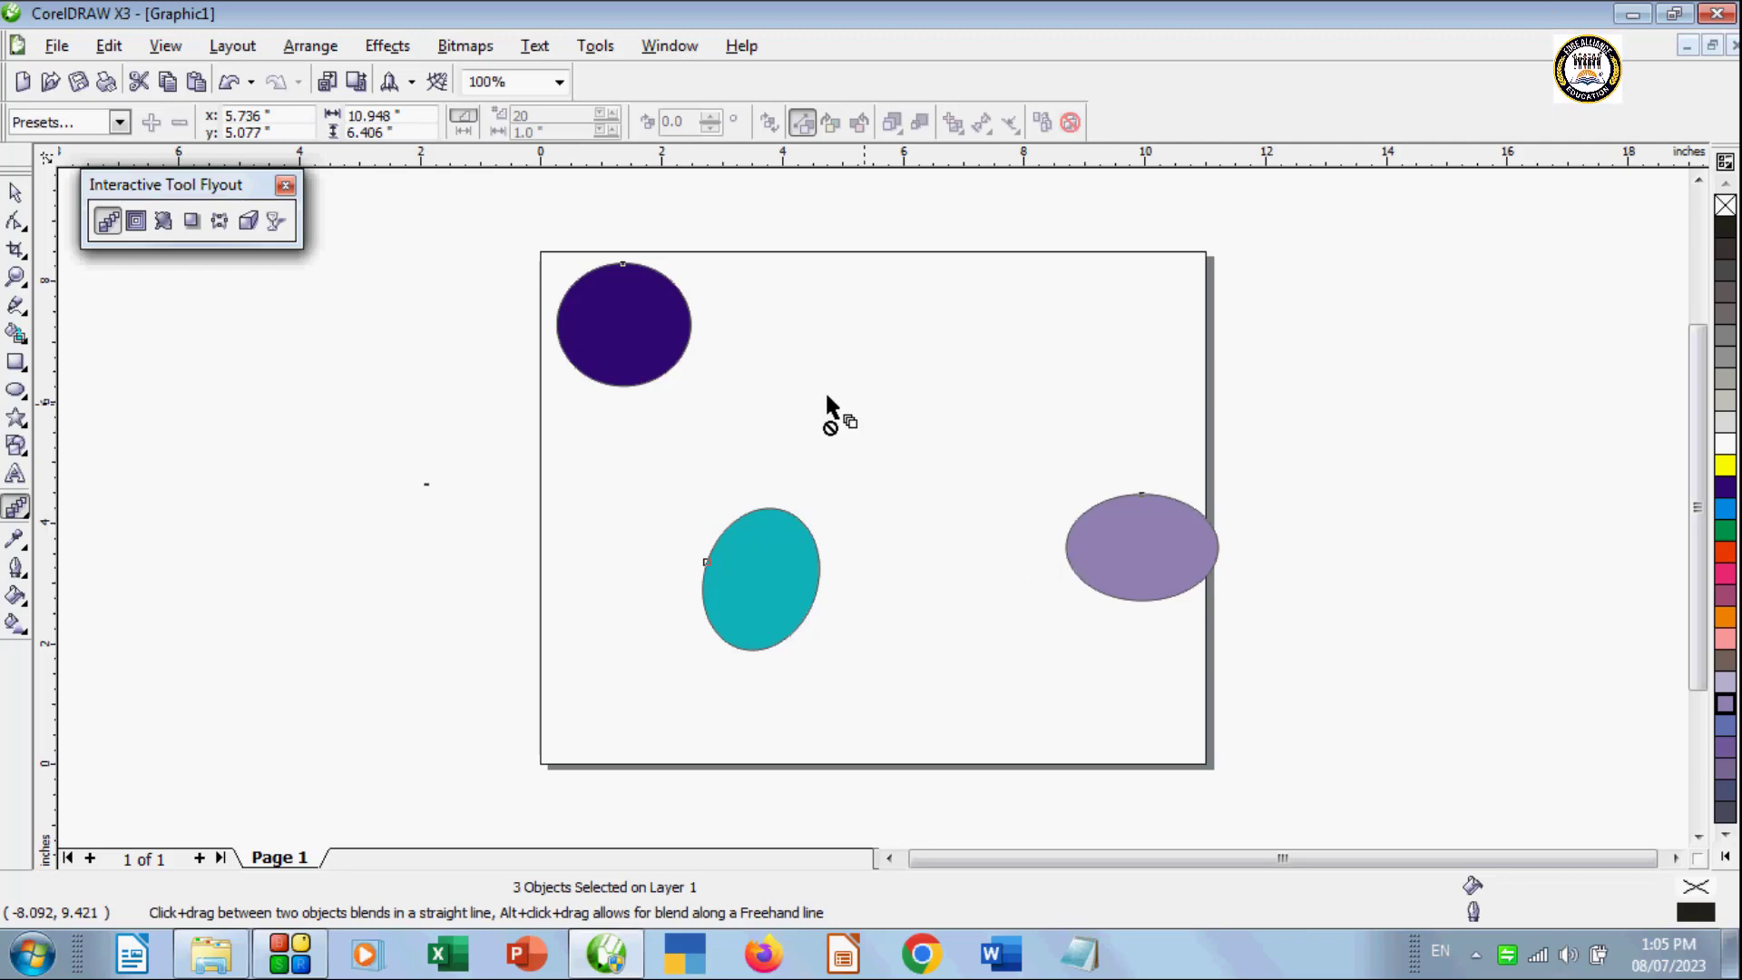
pyautogui.click(13, 196)
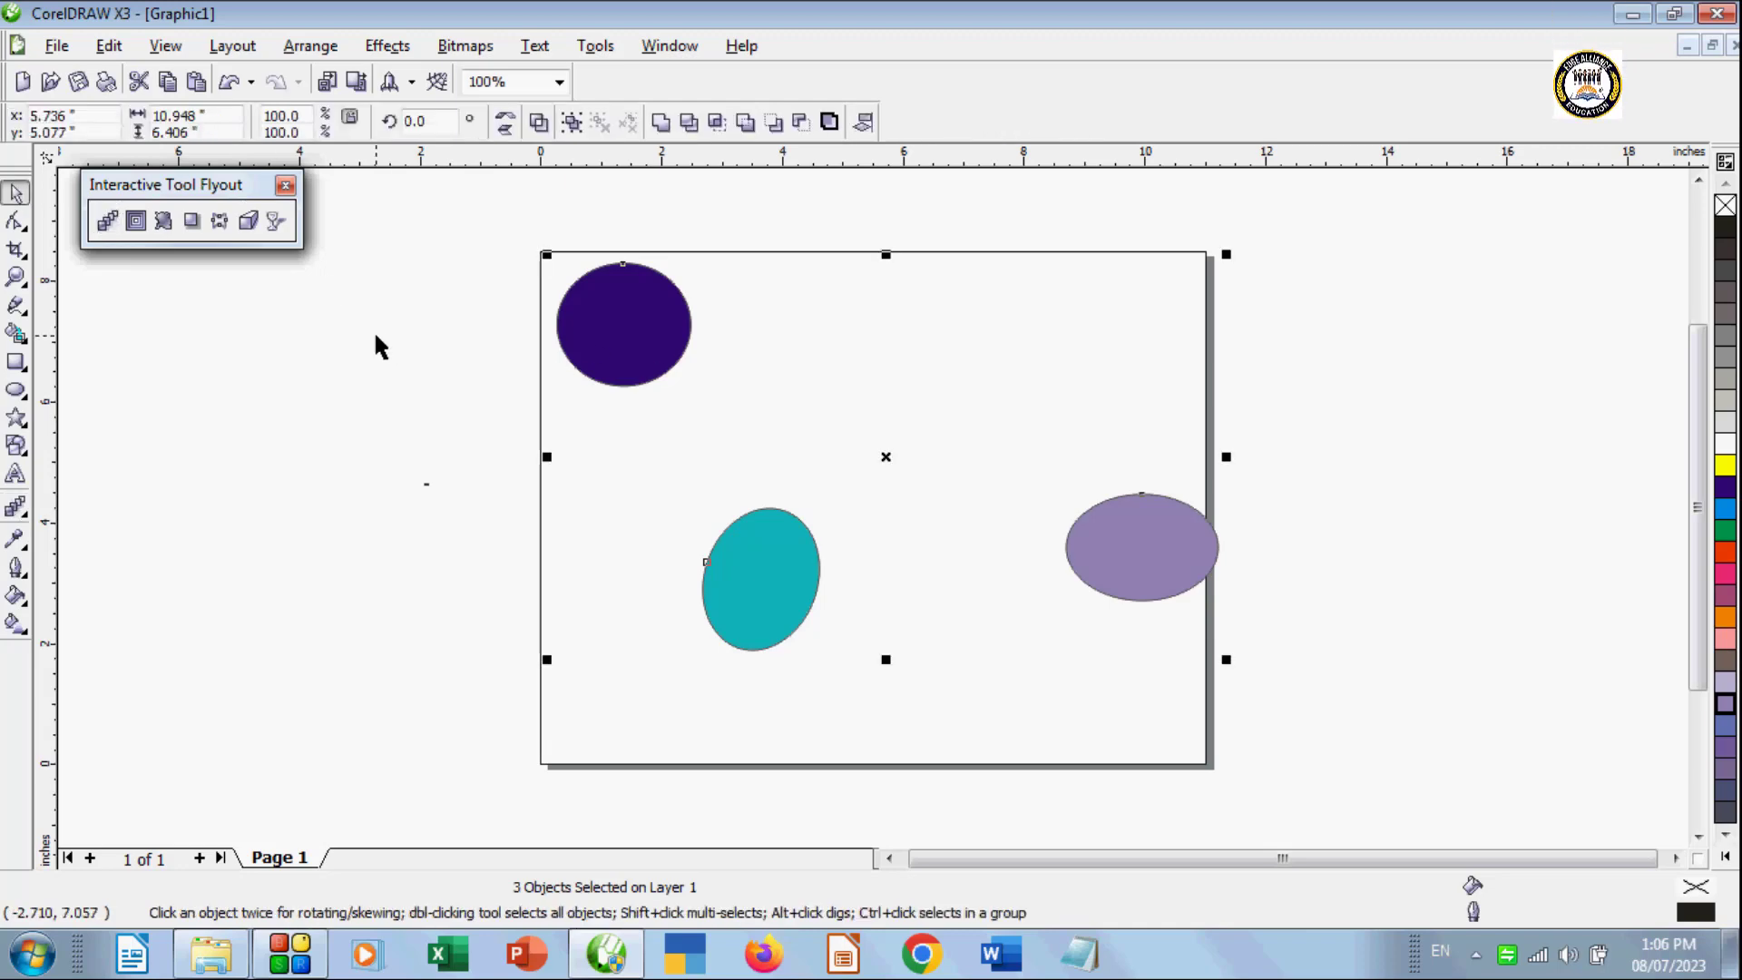
pyautogui.press('Delete')
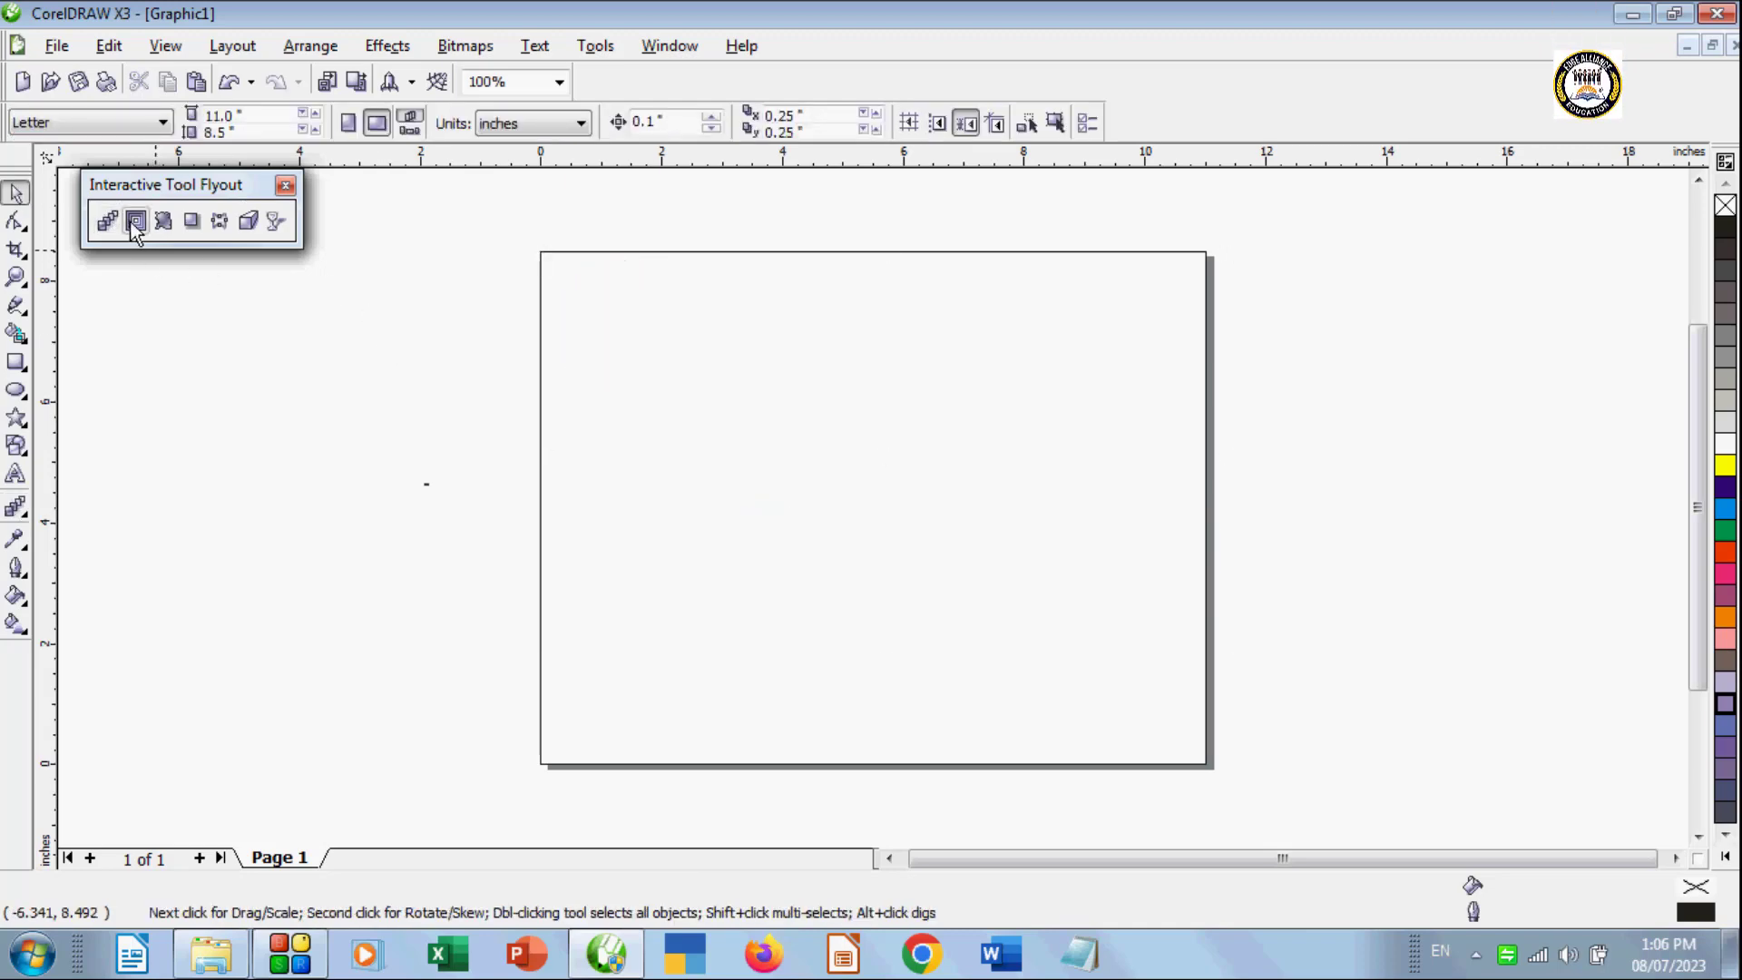